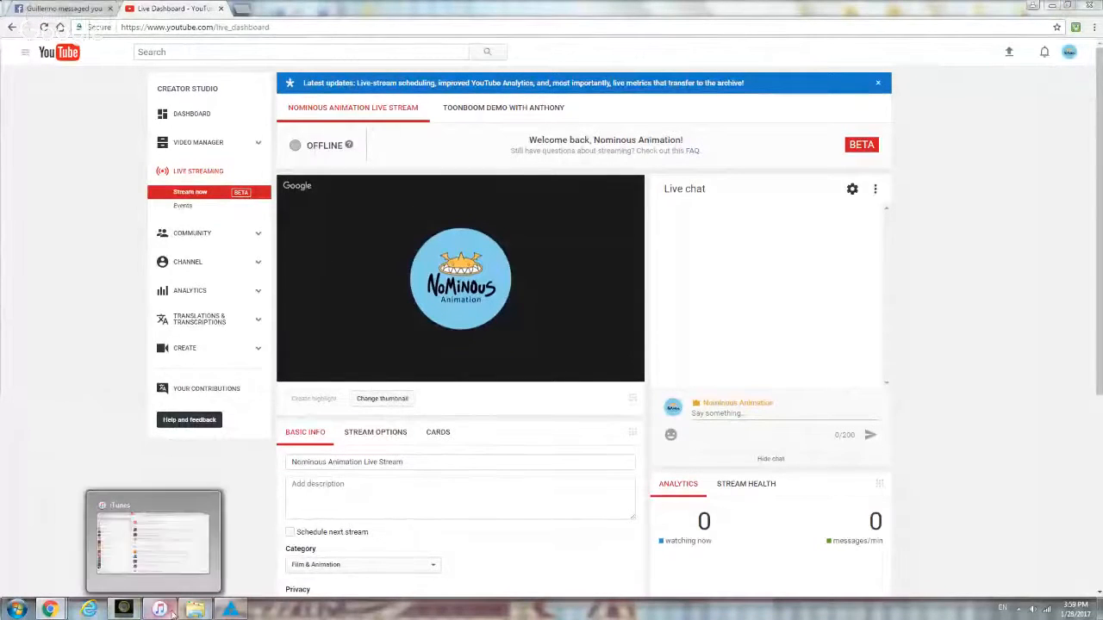
# Switch to the Facebook page and send the chat contact the message "now can you see".
pyautogui.moveTo(50, 609)
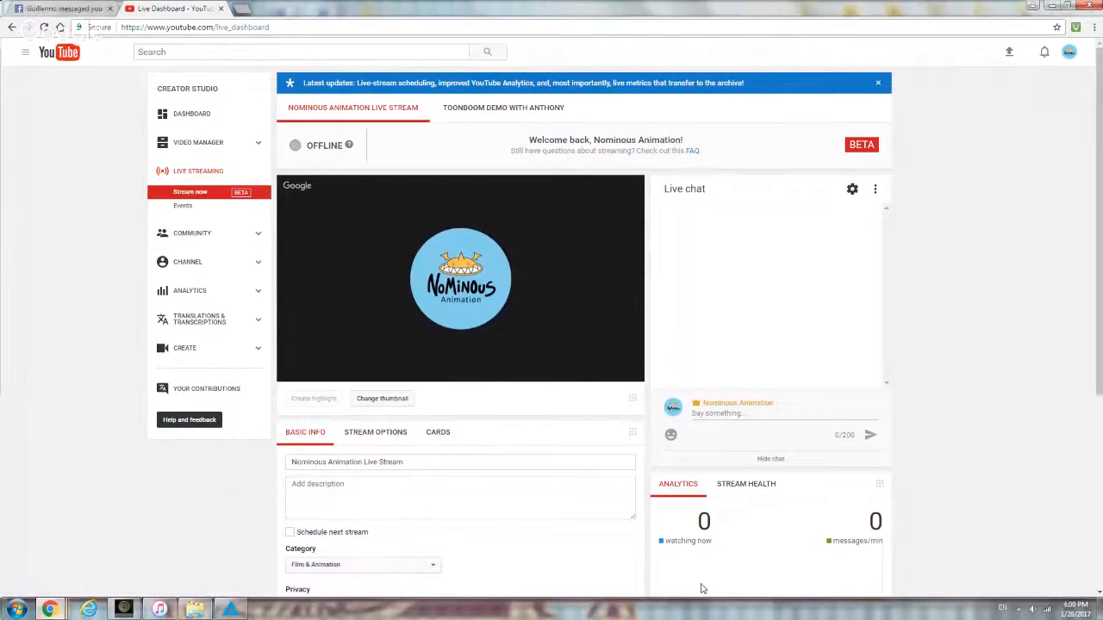
pyautogui.click(71, 8)
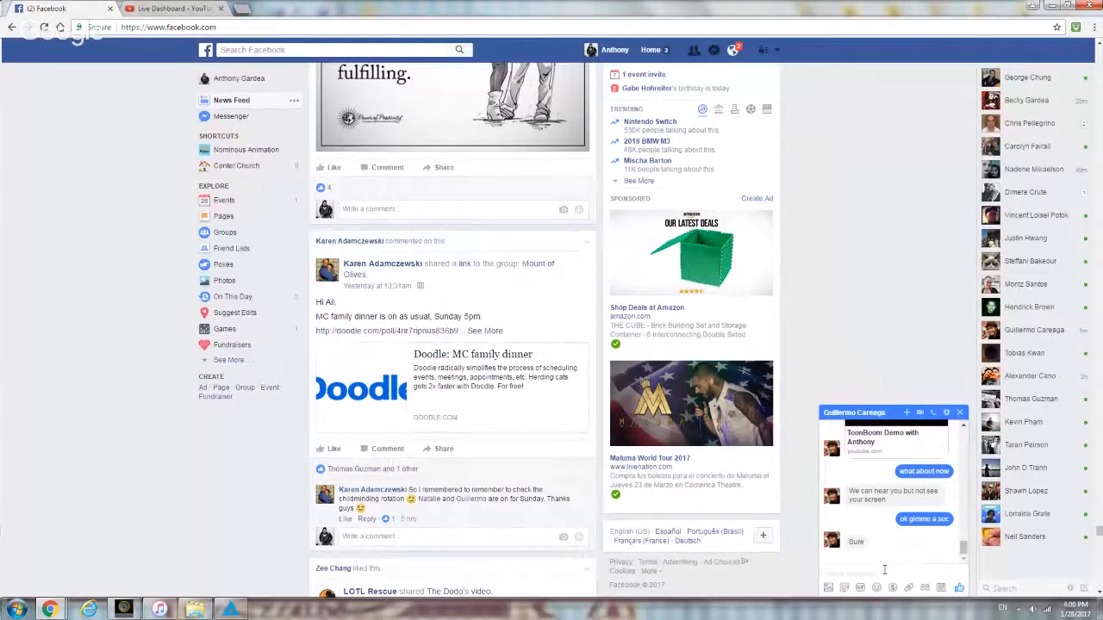
pyautogui.write('how can you see')
pyautogui.press('Return')
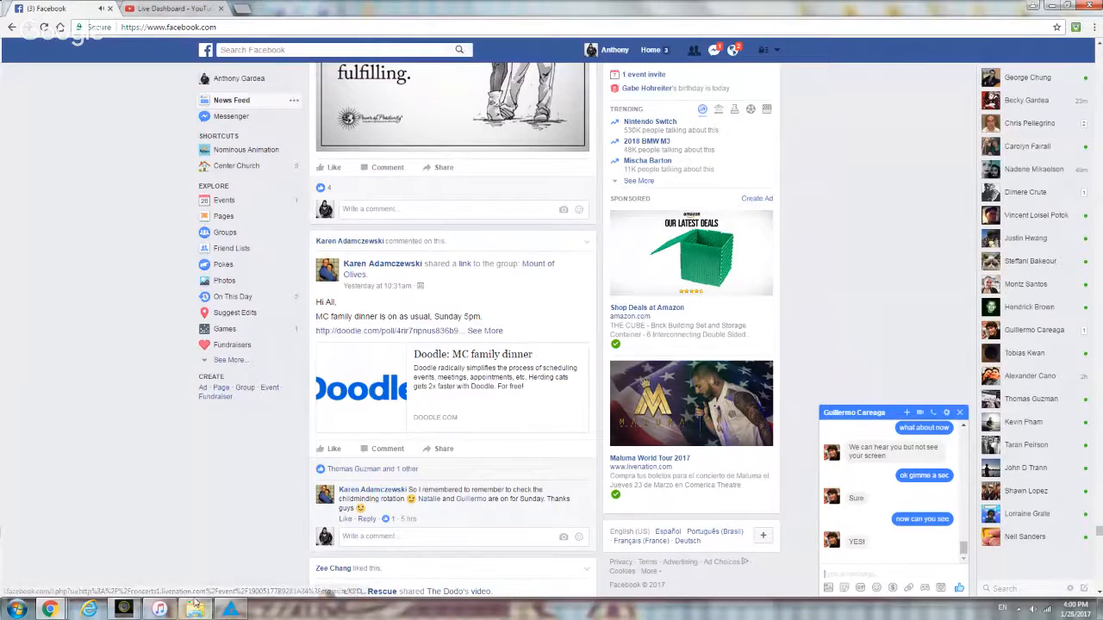
# Check the YouTube live dashboard preview, switch to the Google Hangouts window and present the shared screen to everyone.
pyautogui.click(168, 8)
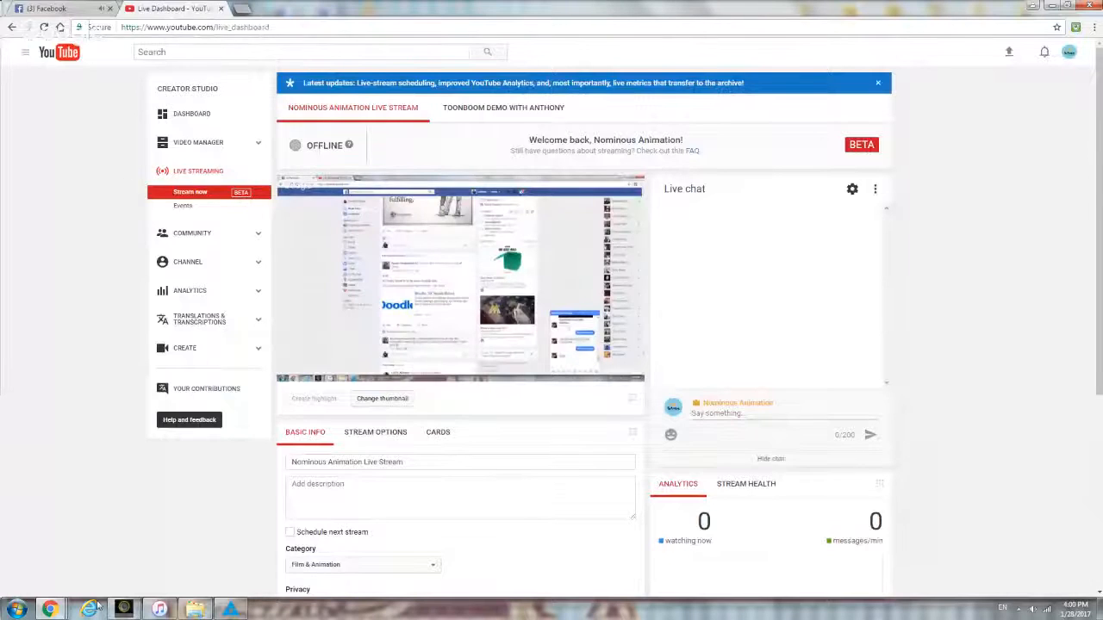
pyautogui.moveTo(194, 609)
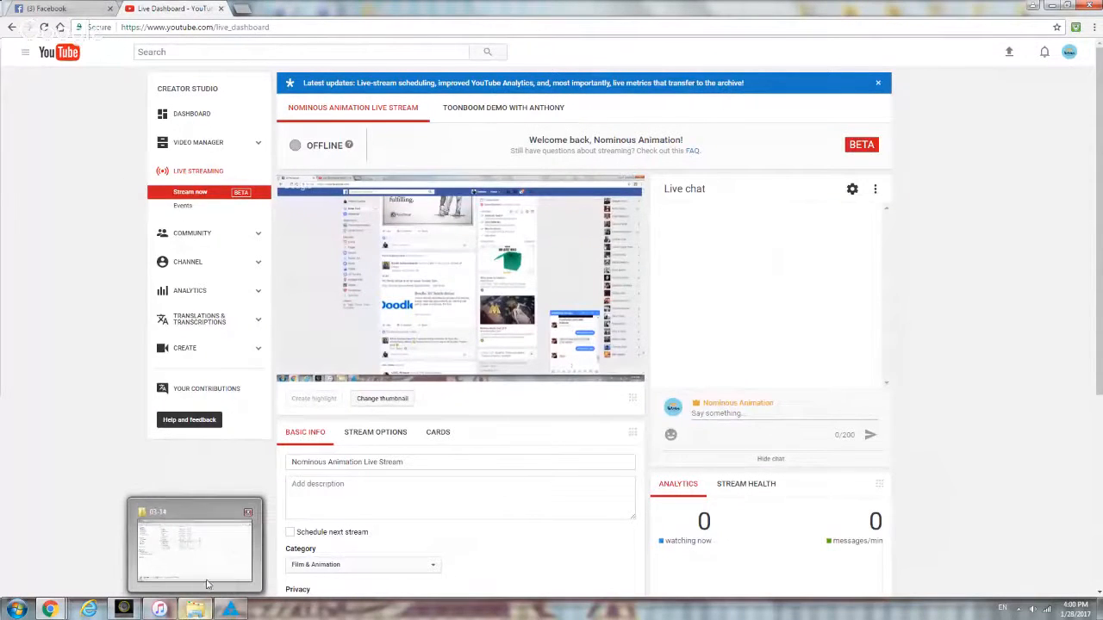
pyautogui.click(254, 515)
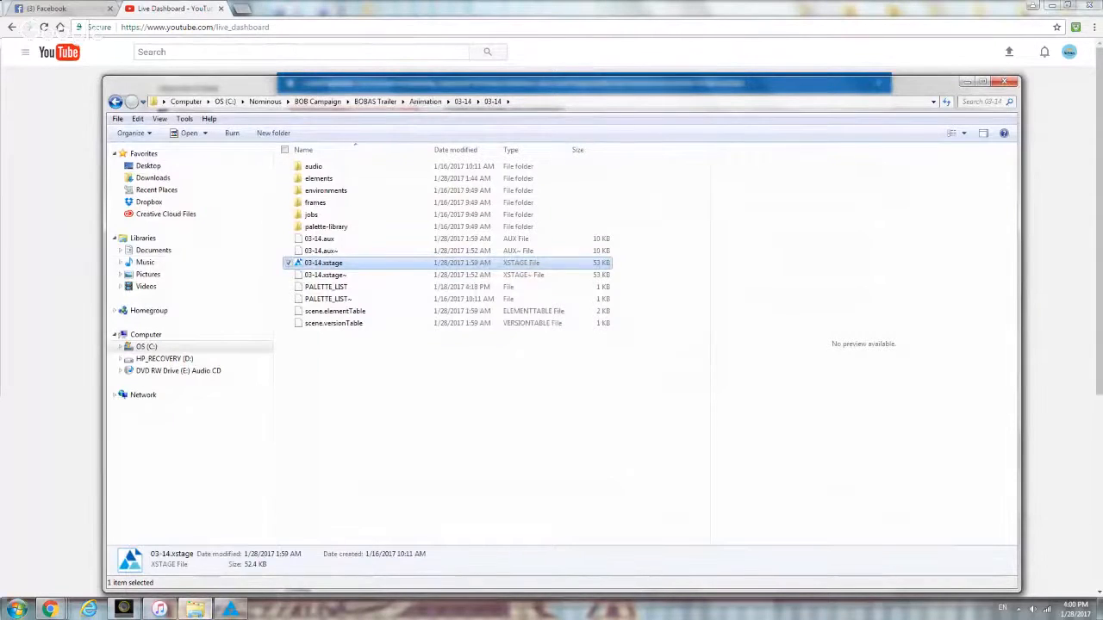
pyautogui.moveTo(46, 611)
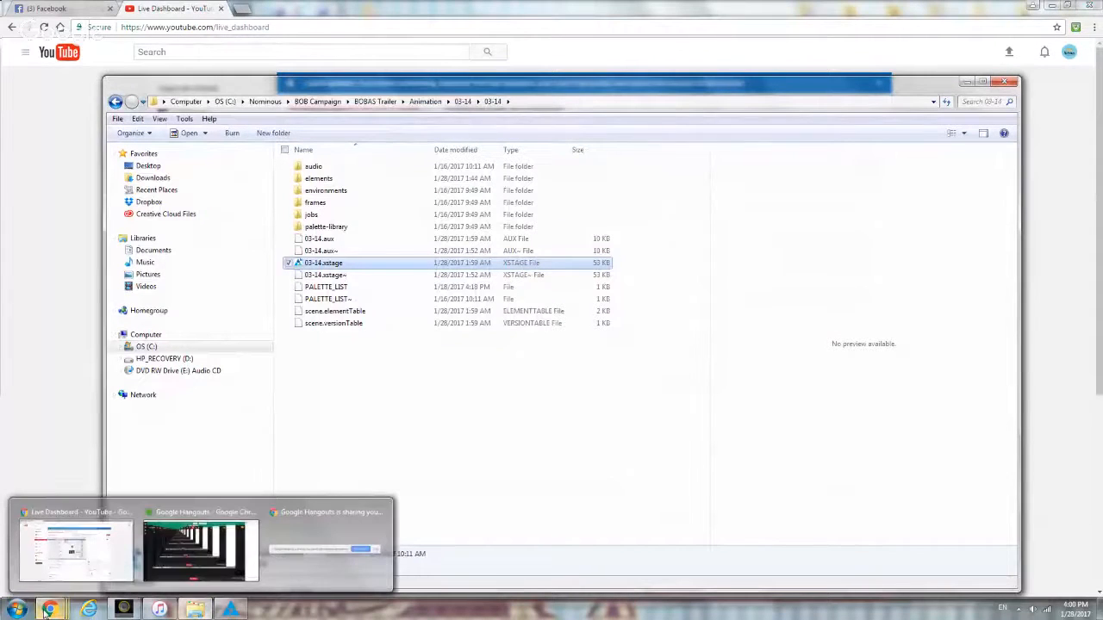
pyautogui.click(184, 520)
pyautogui.click(184, 516)
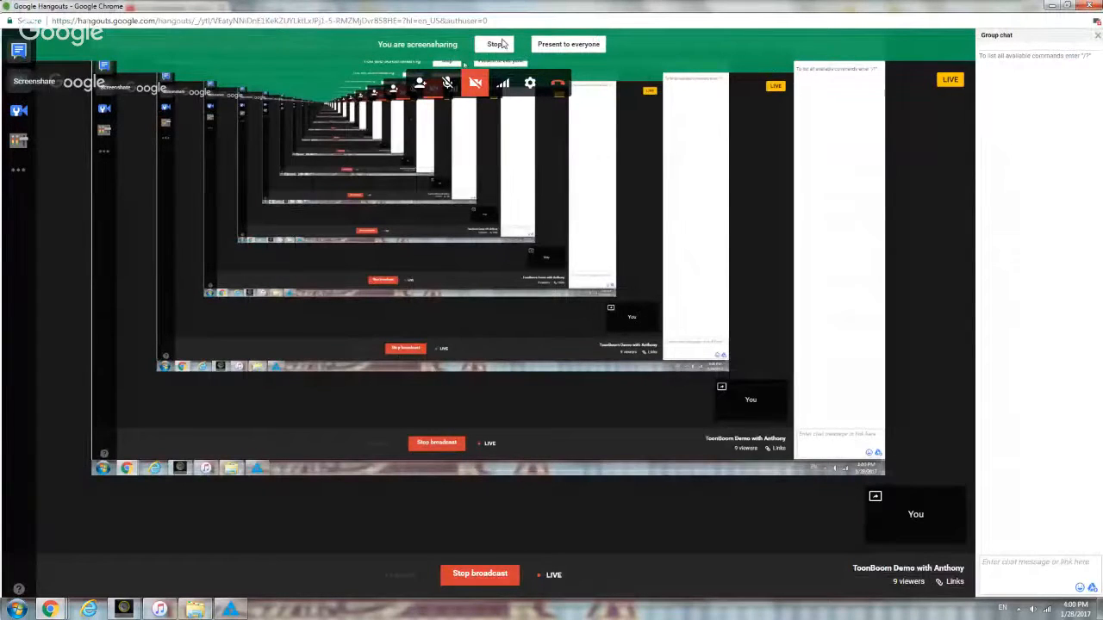
pyautogui.click(567, 44)
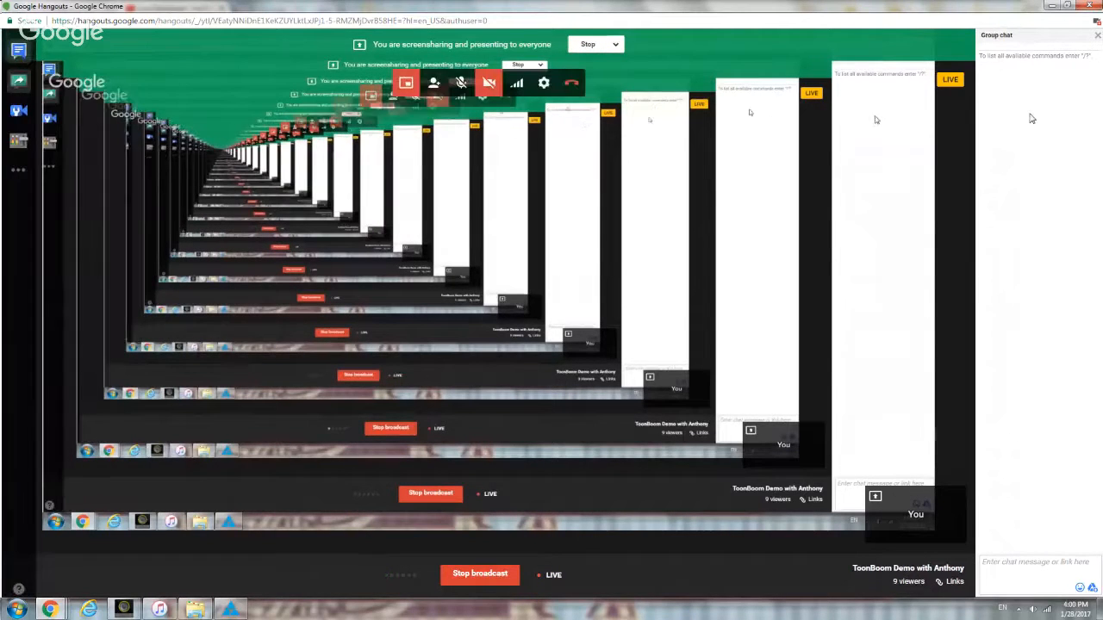
# Post the message "is chat working" in the Hangouts group chat.
pyautogui.click(1039, 573)
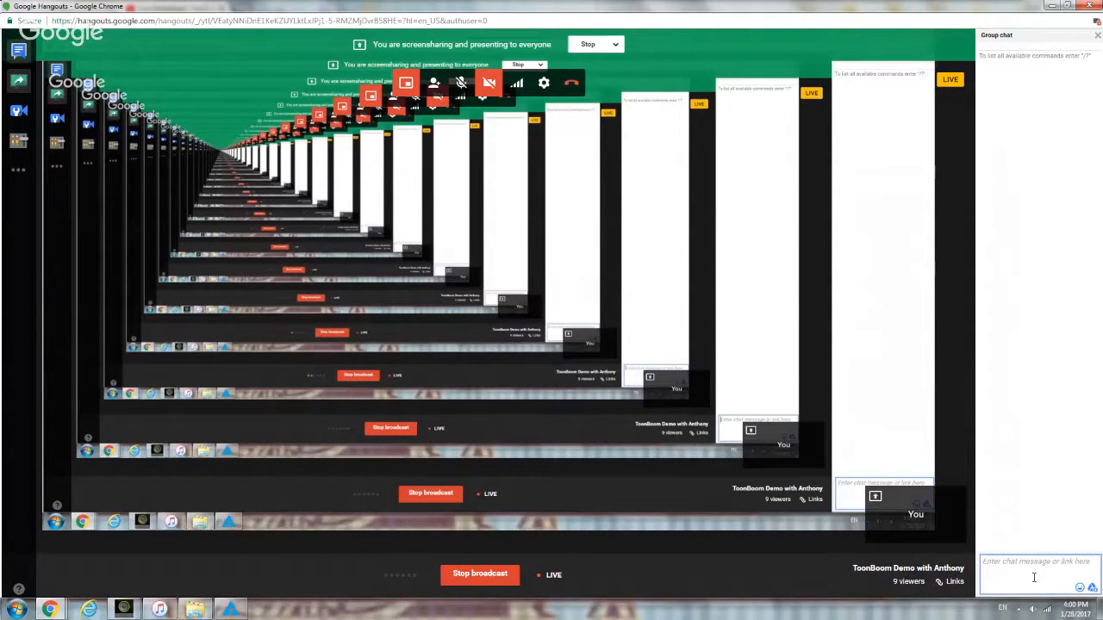
pyautogui.write('is caht w')
pyautogui.press('BackSpace')
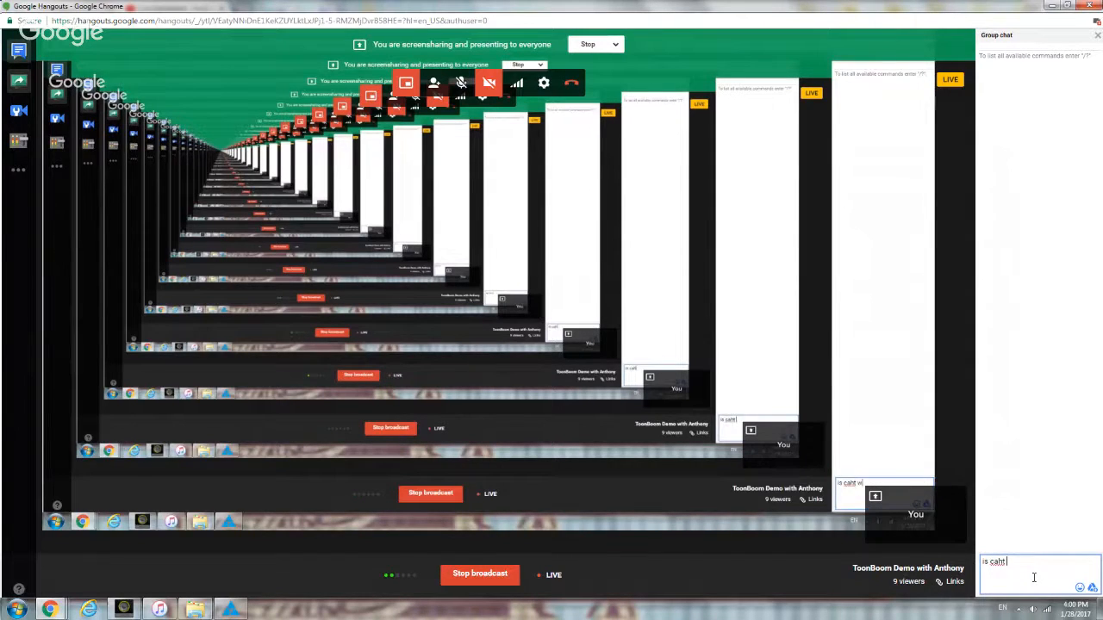
pyautogui.press('BackSpace')
pyautogui.press('BackSpace')
pyautogui.press('BackSpace')
pyautogui.press('BackSpace')
pyautogui.write('hat working')
pyautogui.press('Return')
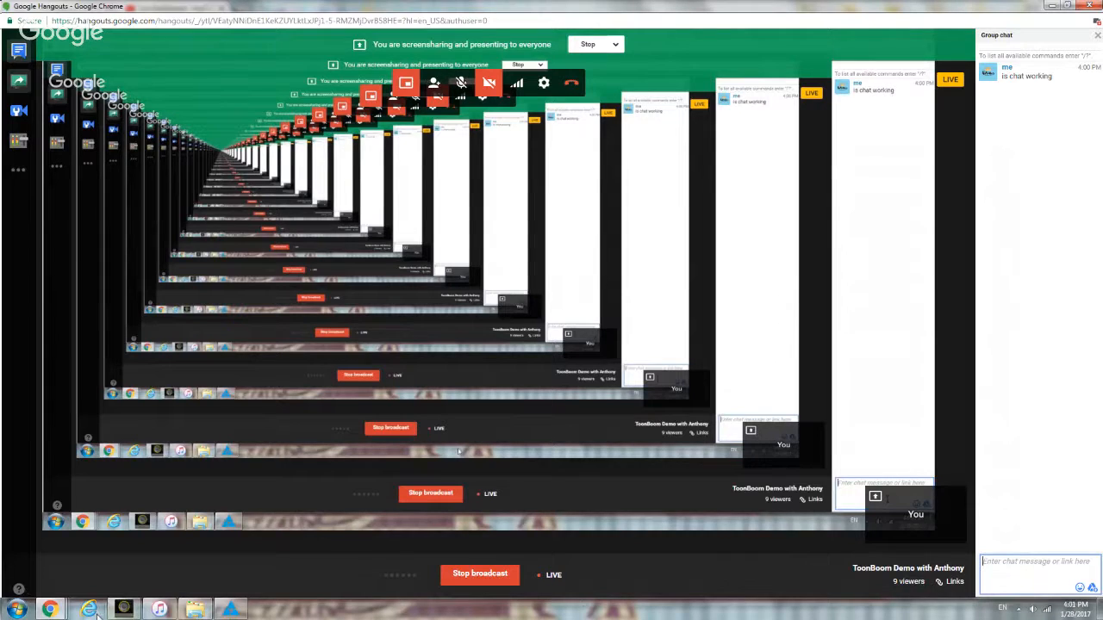
# Return to the Facebook conversation and send the message "can you hear me too?".
pyautogui.moveTo(49, 609)
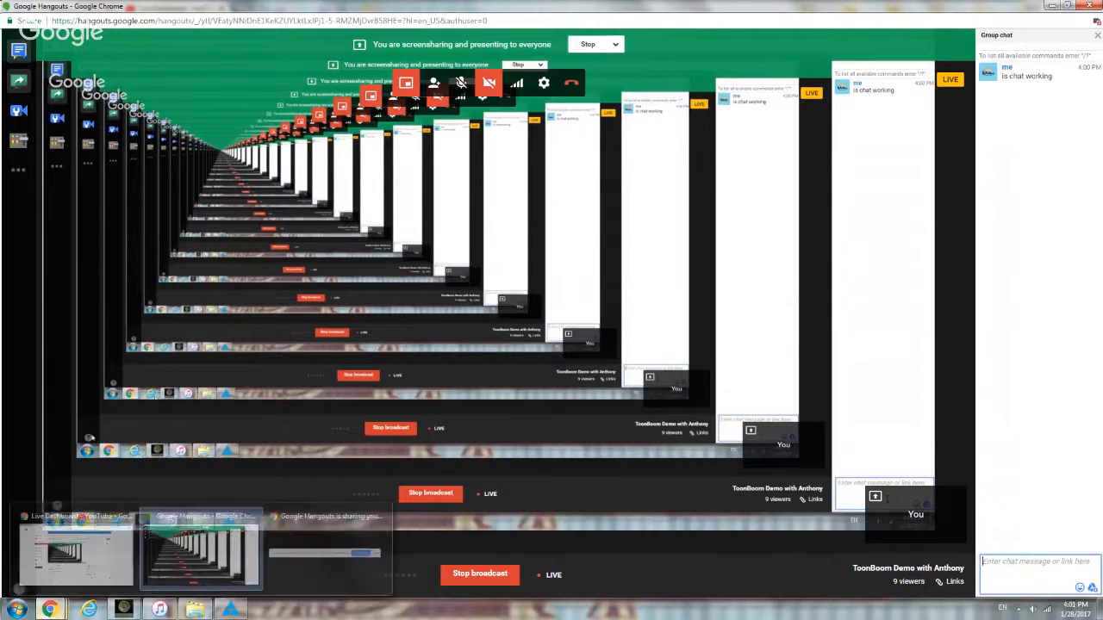
pyautogui.click(77, 521)
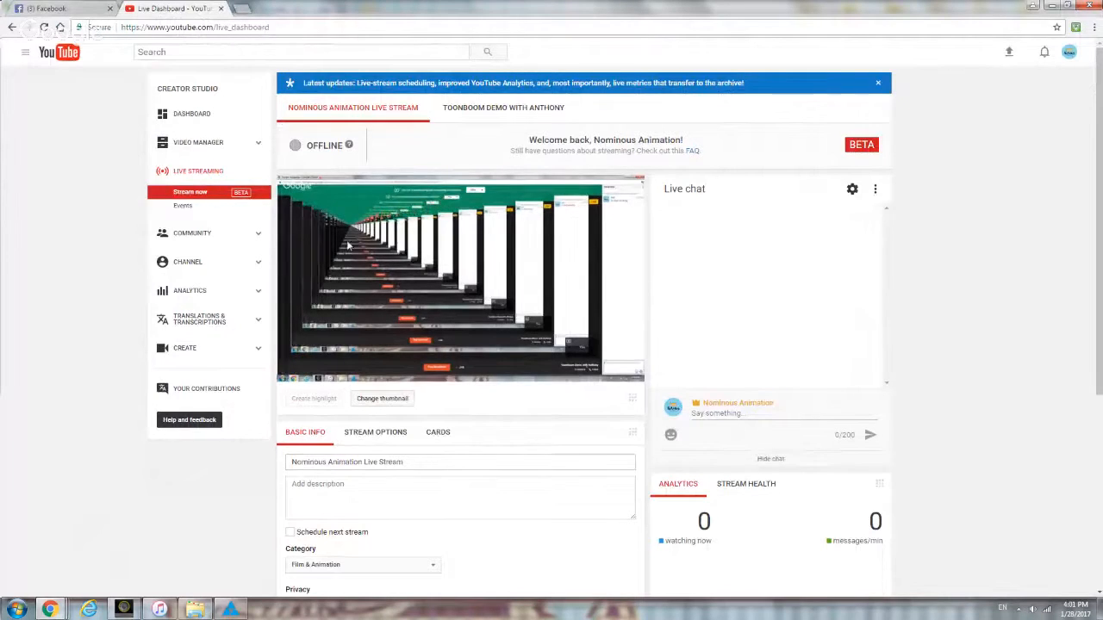
pyautogui.click(71, 10)
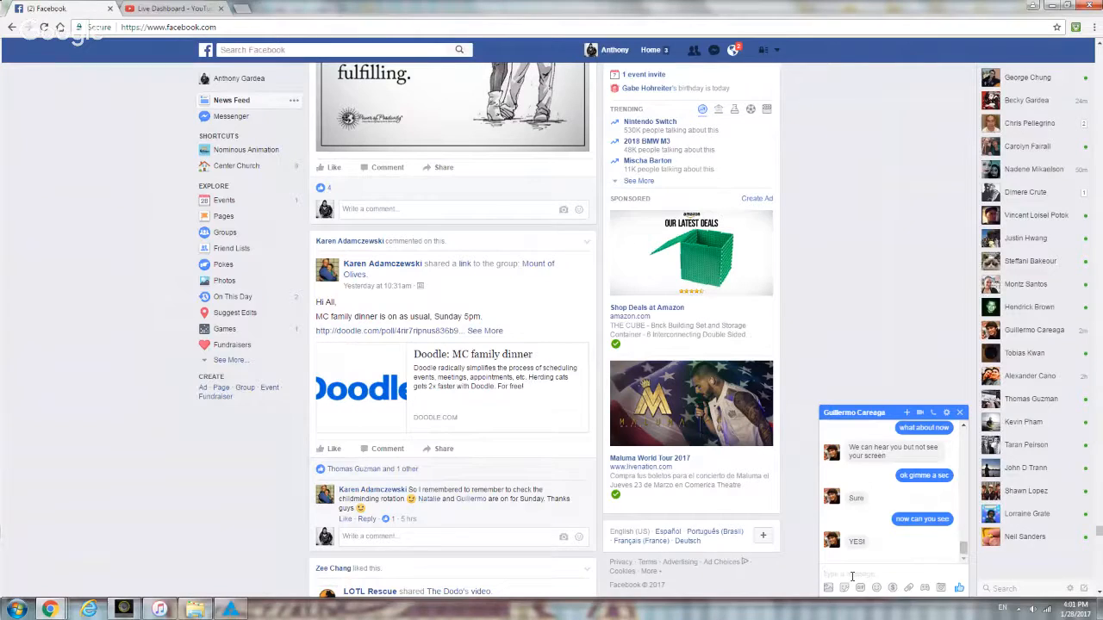
pyautogui.moveTo(1024, 388)
pyautogui.moveTo(238, 606)
pyautogui.write('can you hear me too?')
pyautogui.press('Return')
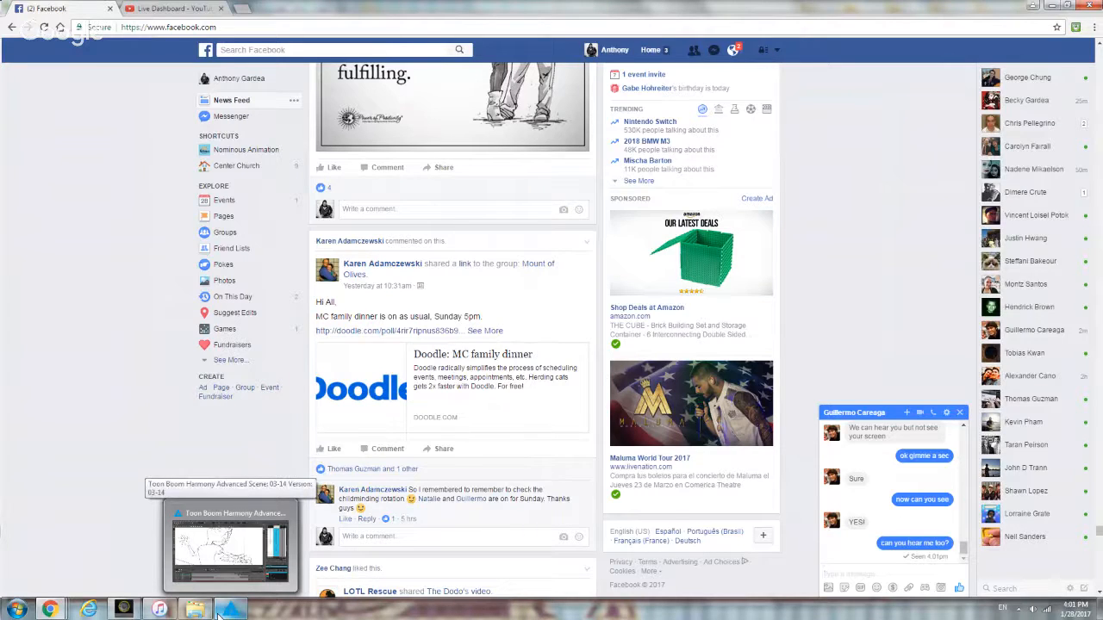
# Send the chat contact two messages: "cool is there a way to separate the chat box" and "everyone is here?".
pyautogui.moveTo(60, 612)
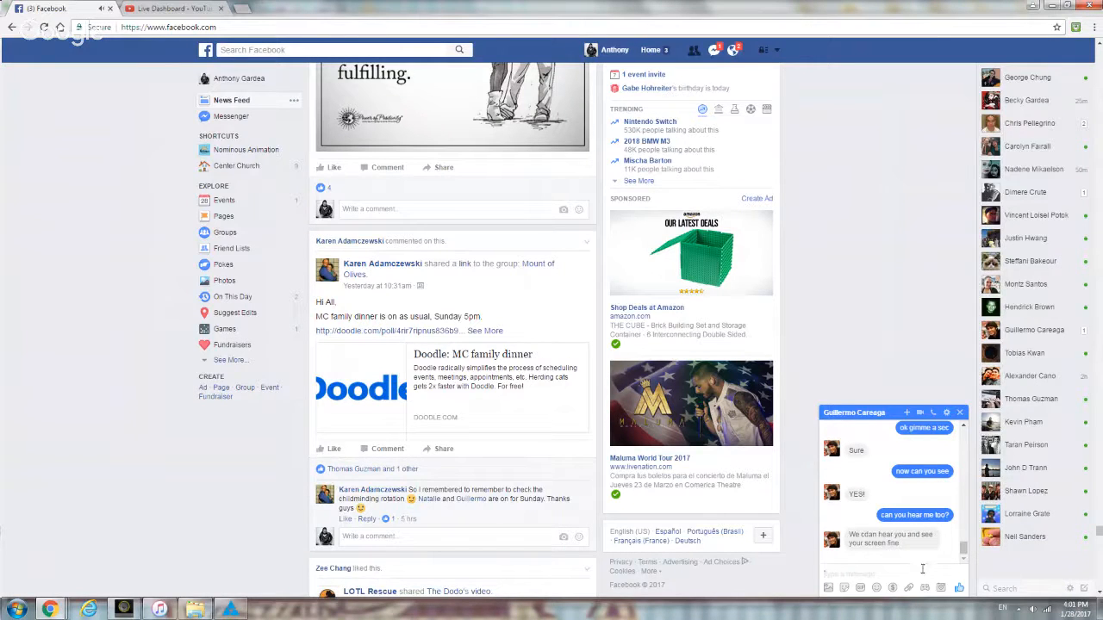
pyautogui.write('cool is ther')
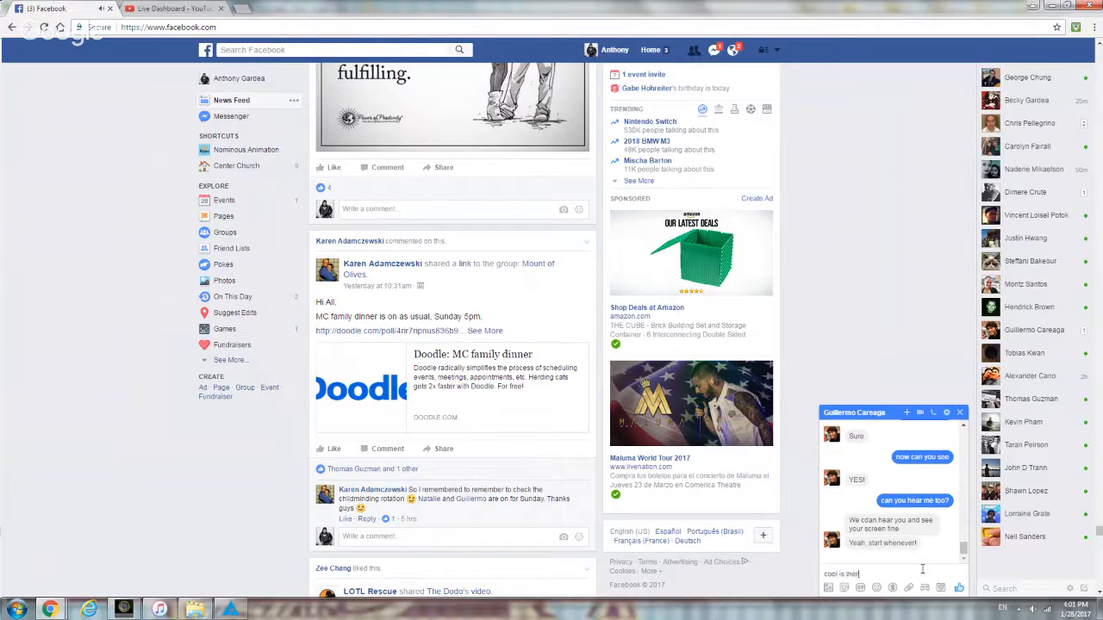
pyautogui.write('e a way to get')
pyautogui.press('BackSpace')
pyautogui.press('BackSpace')
pyautogui.press('BackSpace')
pyautogui.write('separate the chat box')
pyautogui.press('Return')
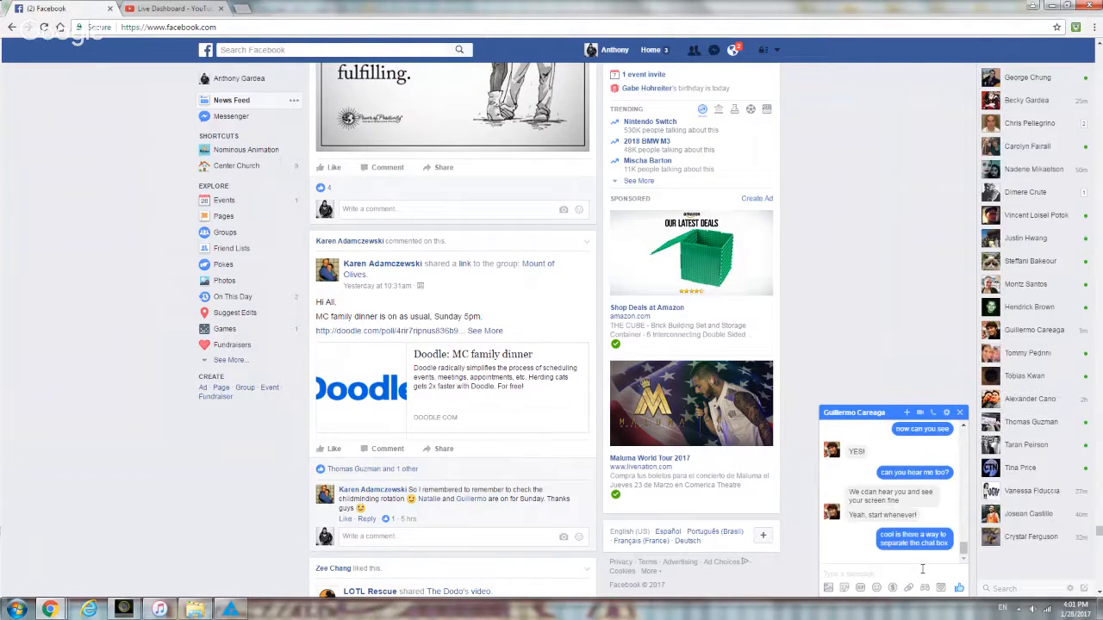
pyautogui.write('everyone is here?')
pyautogui.press('Return')
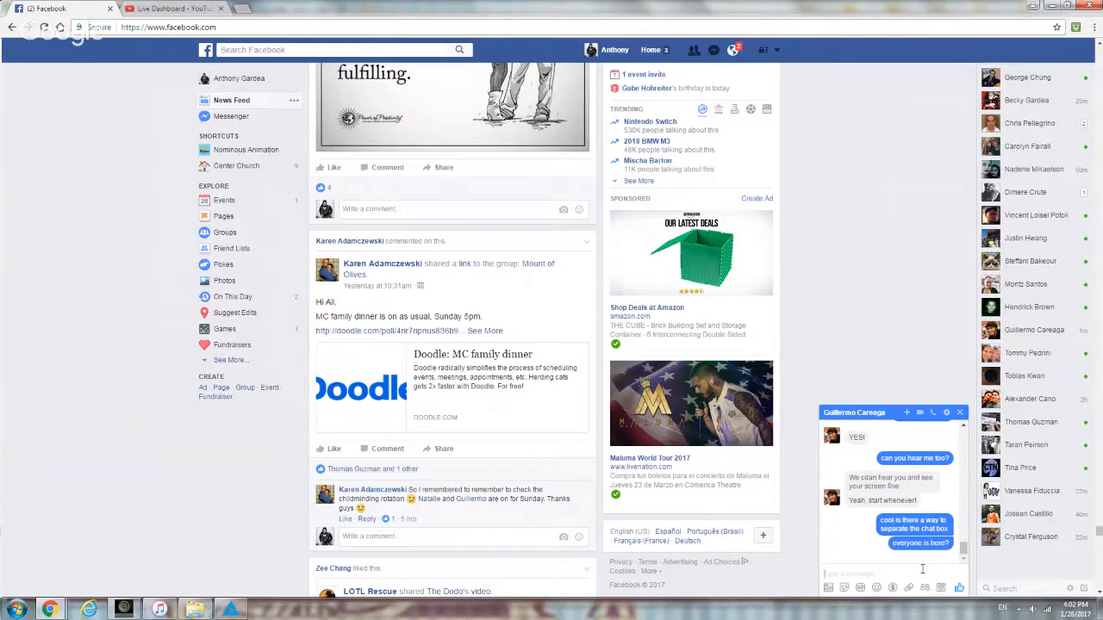
# Reply "cool" in the Facebook conversation.
pyautogui.moveTo(111, 610)
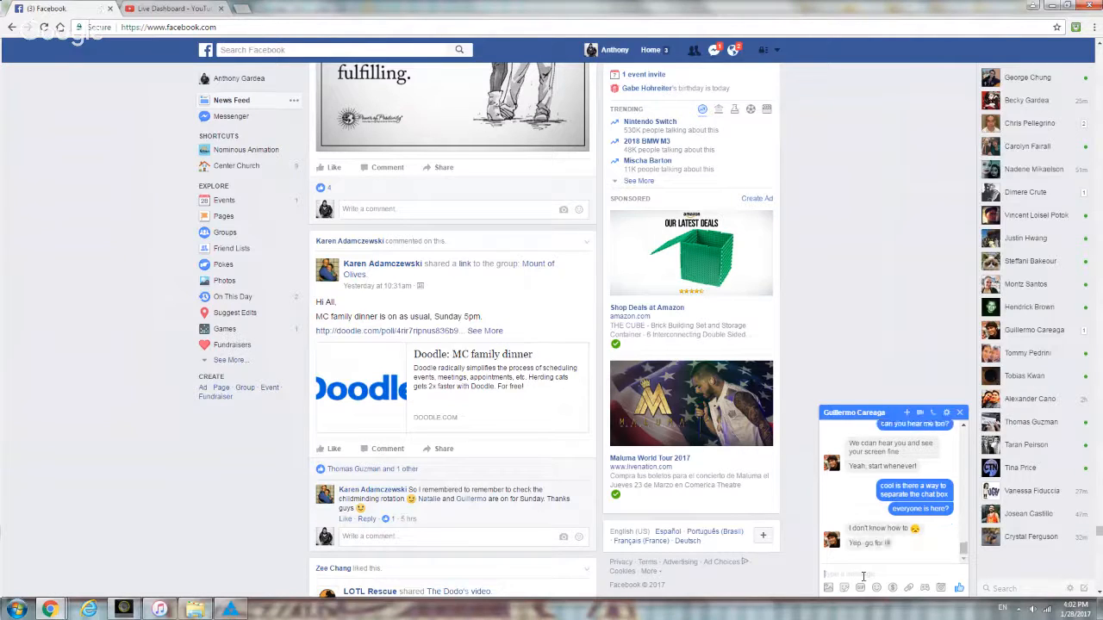
pyautogui.write('thats')
pyautogui.press('BackSpace')
pyautogui.press('BackSpace')
pyautogui.press('BackSpace')
pyautogui.press('BackSpace')
pyautogui.press('BackSpace')
pyautogui.press('BackSpace')
pyautogui.write('cool')
pyautogui.press('Return')
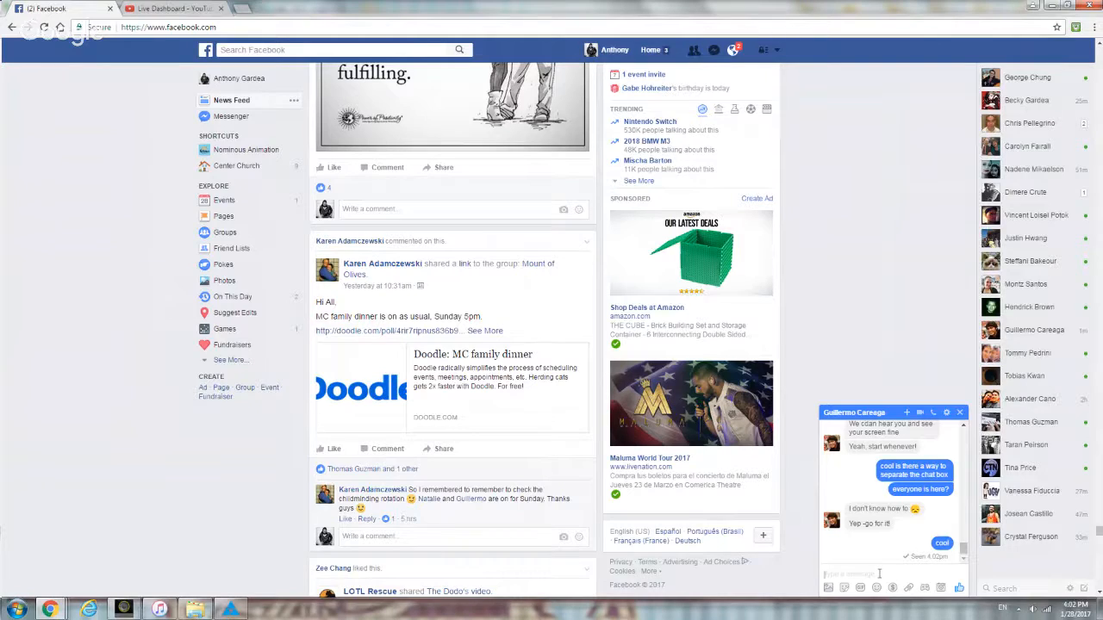
# Send the message "buzz me on facebook if someone has a question so i know to stop".
pyautogui.write('buzz me on facebook if someone nas a question so')
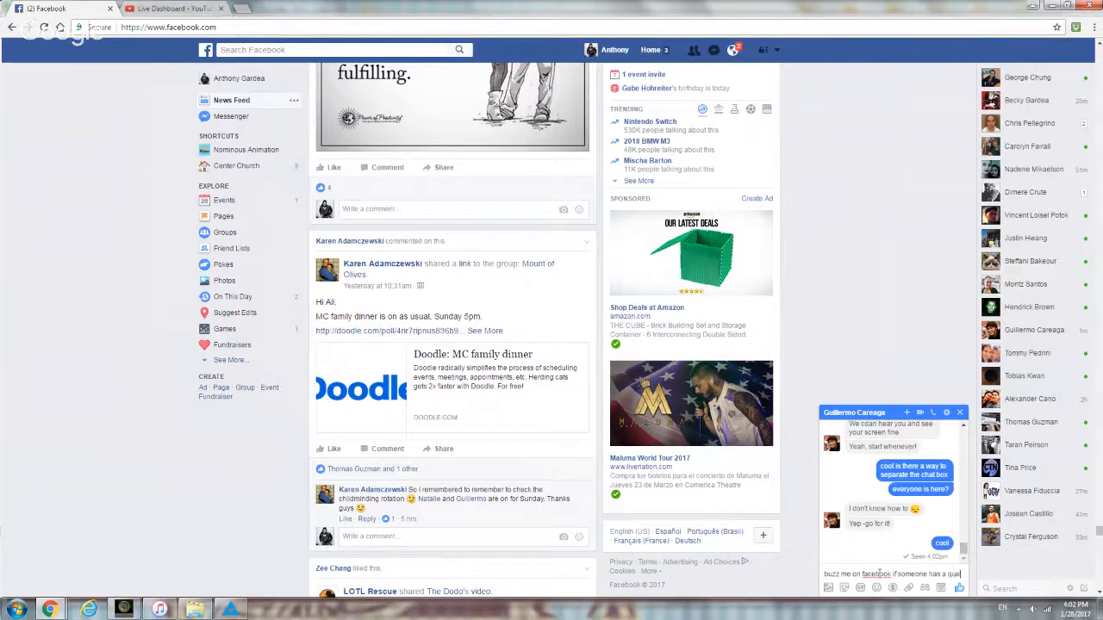
pyautogui.write(' i know')
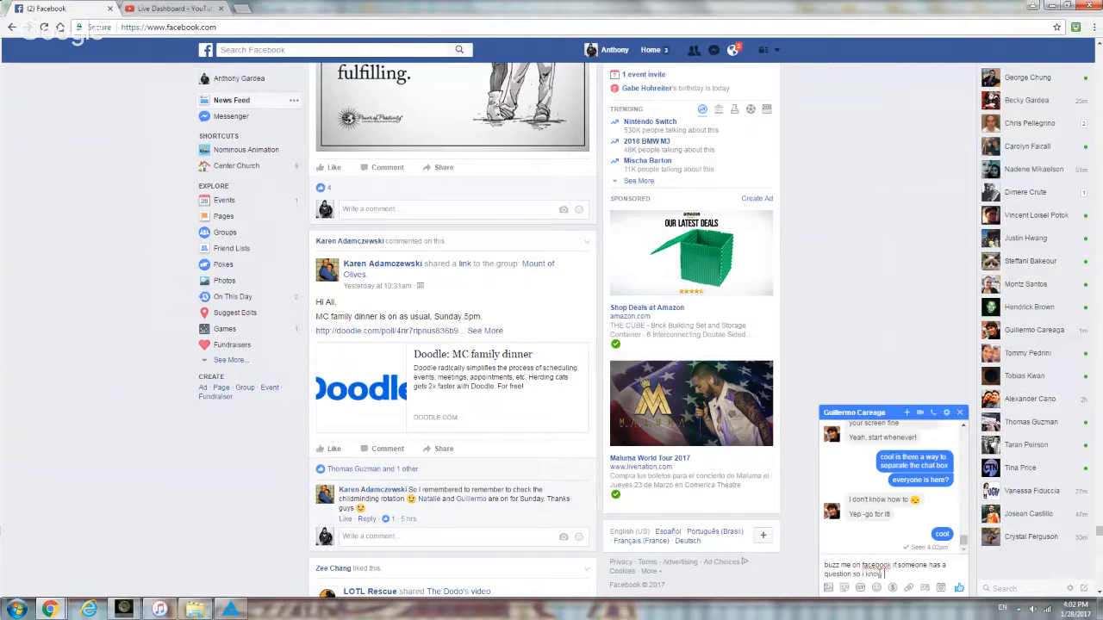
pyautogui.write(' to stop')
pyautogui.press('Return')
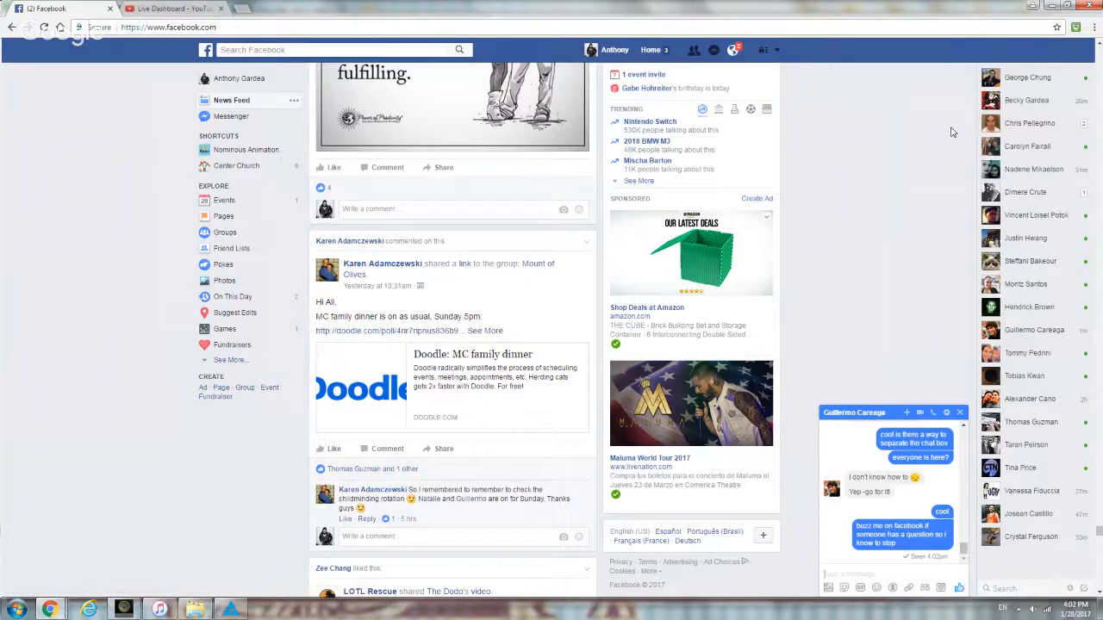
# Minimize the browser and file explorer windows and close the Toon Boom Harmony window with scene 03-14.
pyautogui.click(1049, 6)
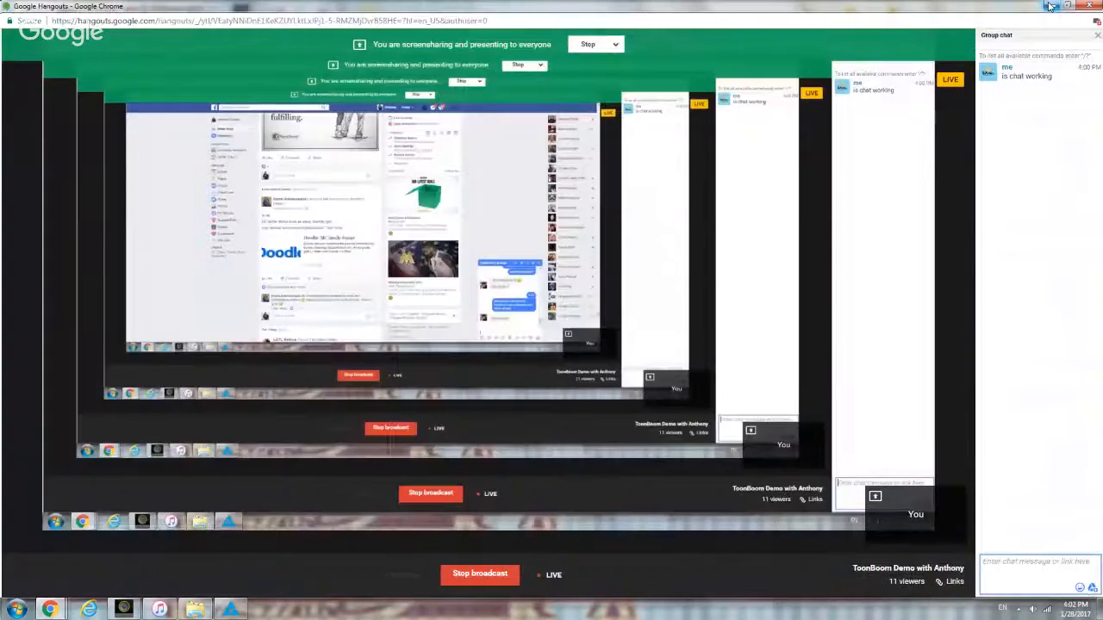
pyautogui.click(1050, 7)
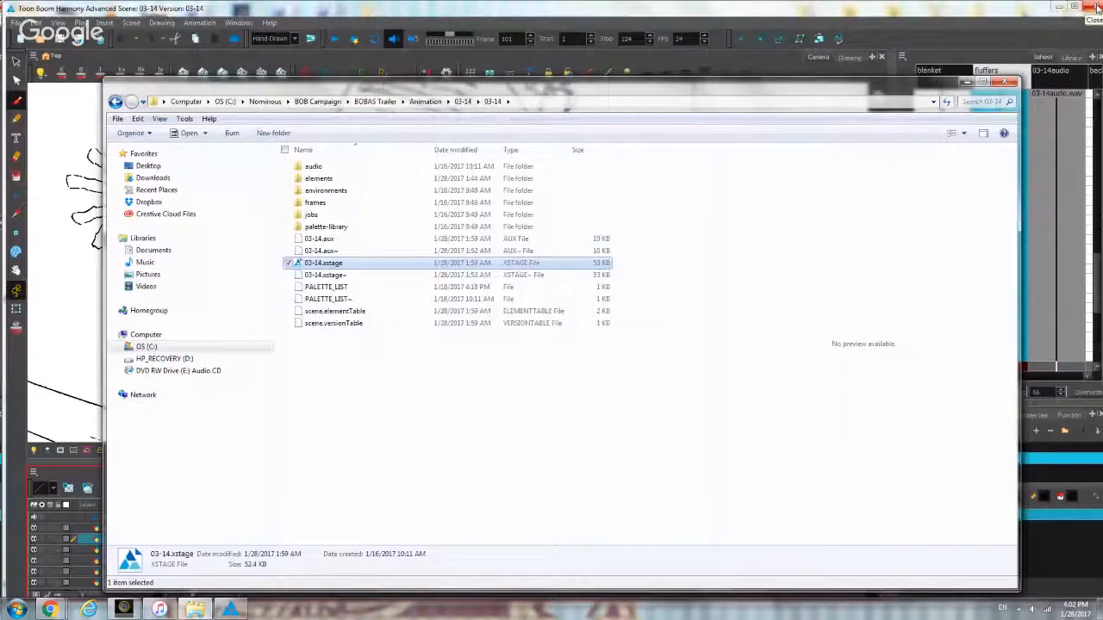
pyautogui.click(968, 83)
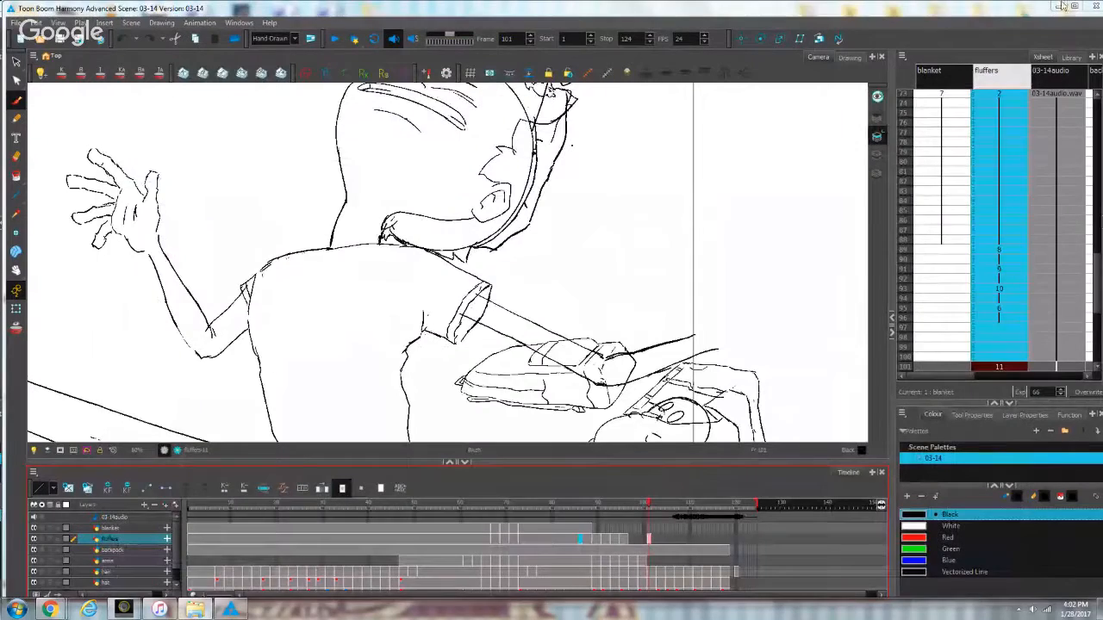
pyautogui.click(1096, 7)
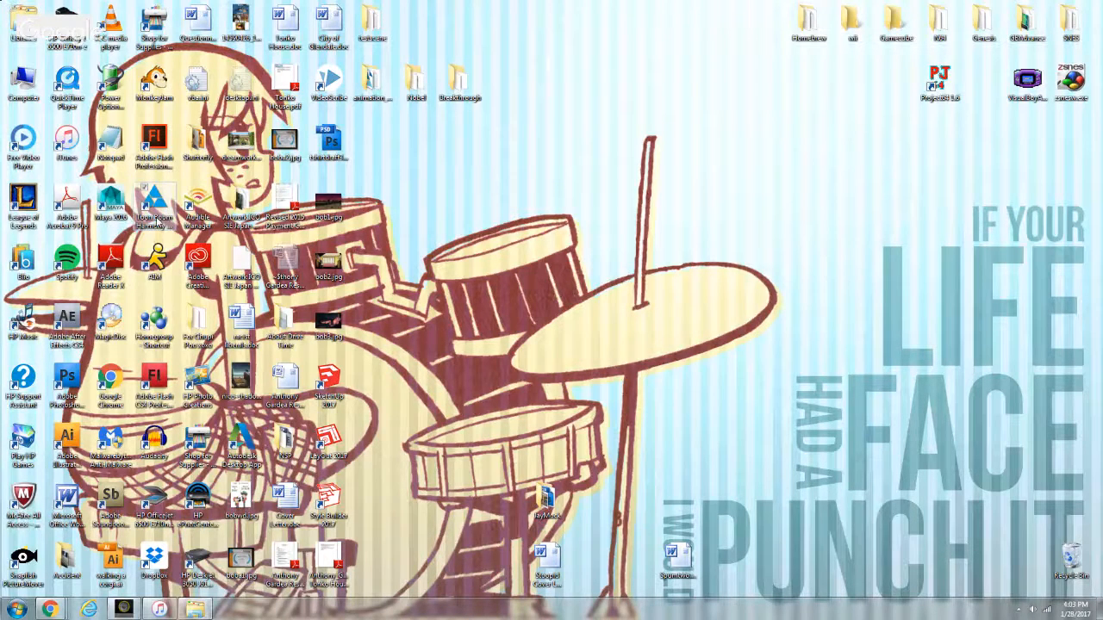
# Launch Toon Boom Harmony Advanced and create a new scene named test_scene located on the Desktop.
pyautogui.doubleClick(155, 205)
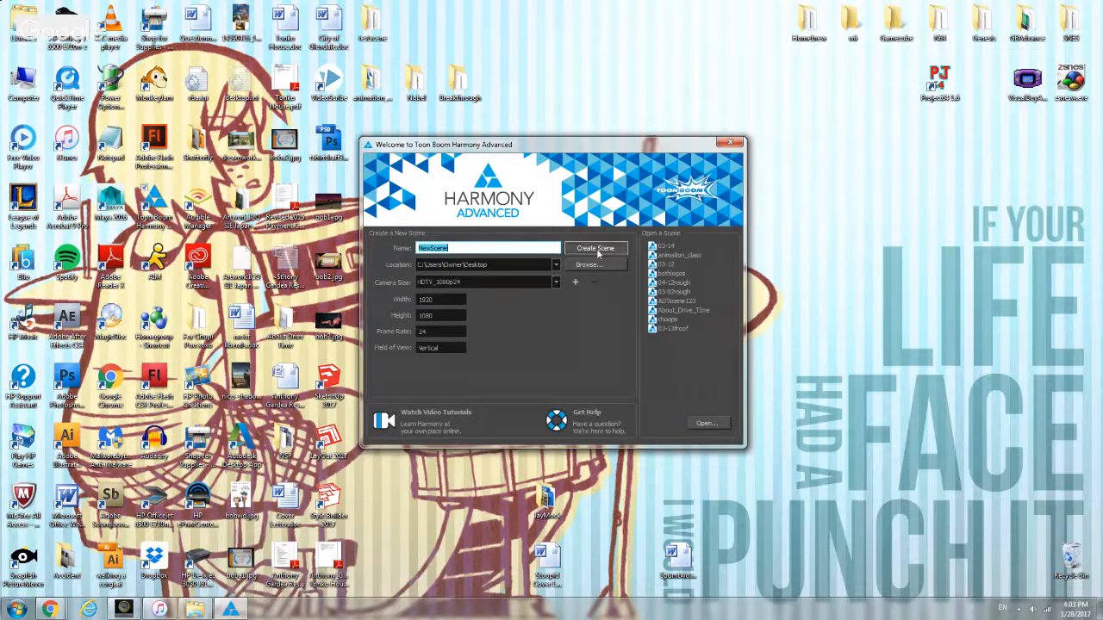
pyautogui.doubleClick(510, 249)
pyautogui.write('test_scene')
pyautogui.click(593, 270)
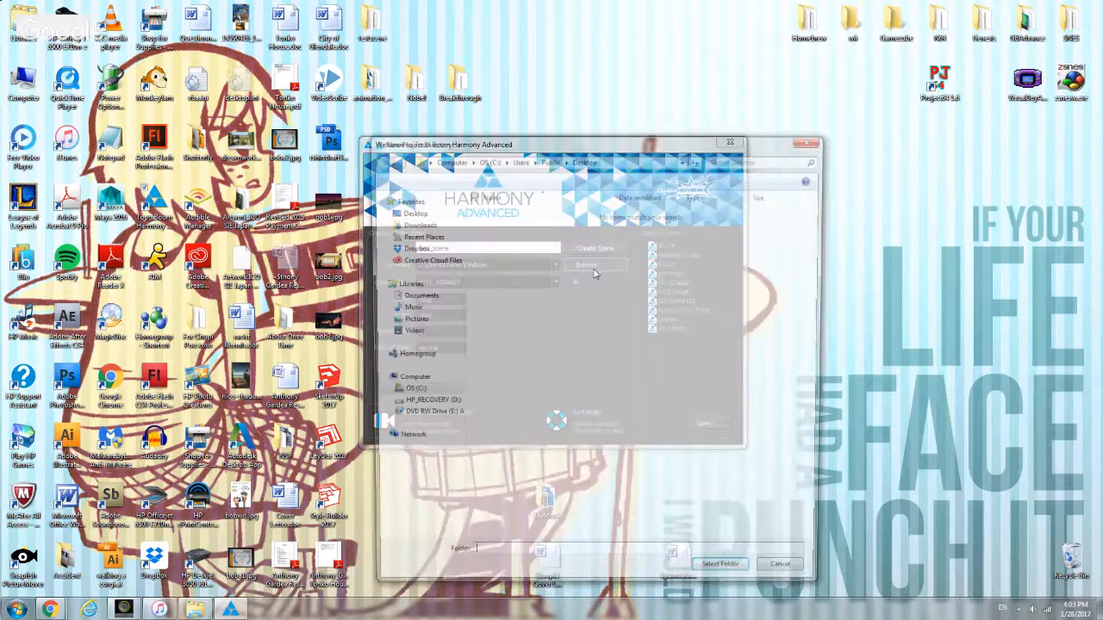
pyautogui.click(410, 211)
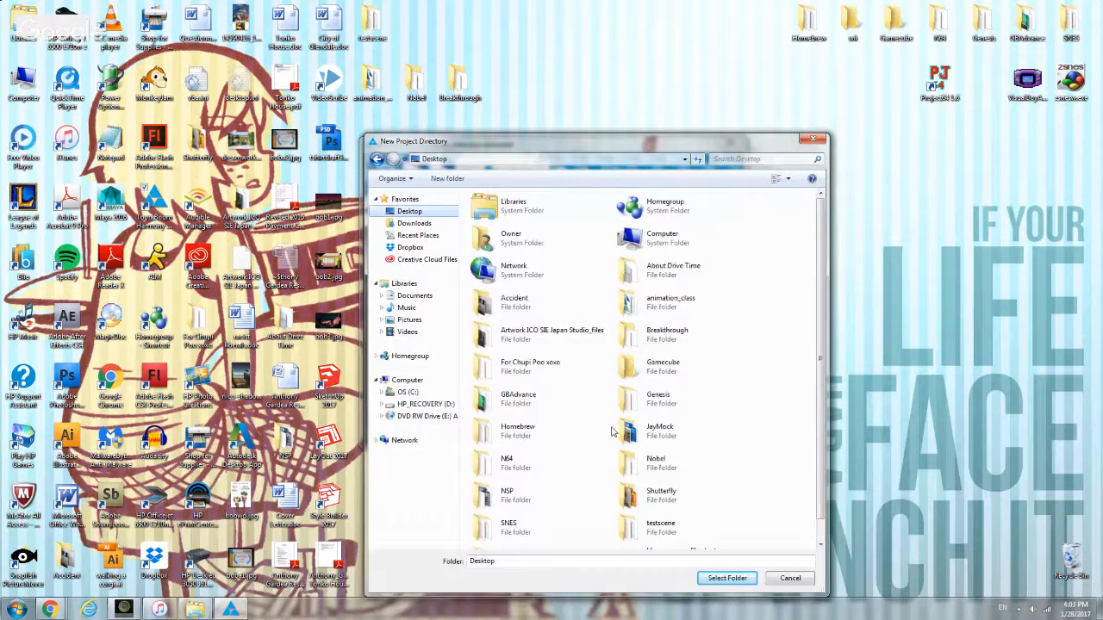
pyautogui.click(734, 582)
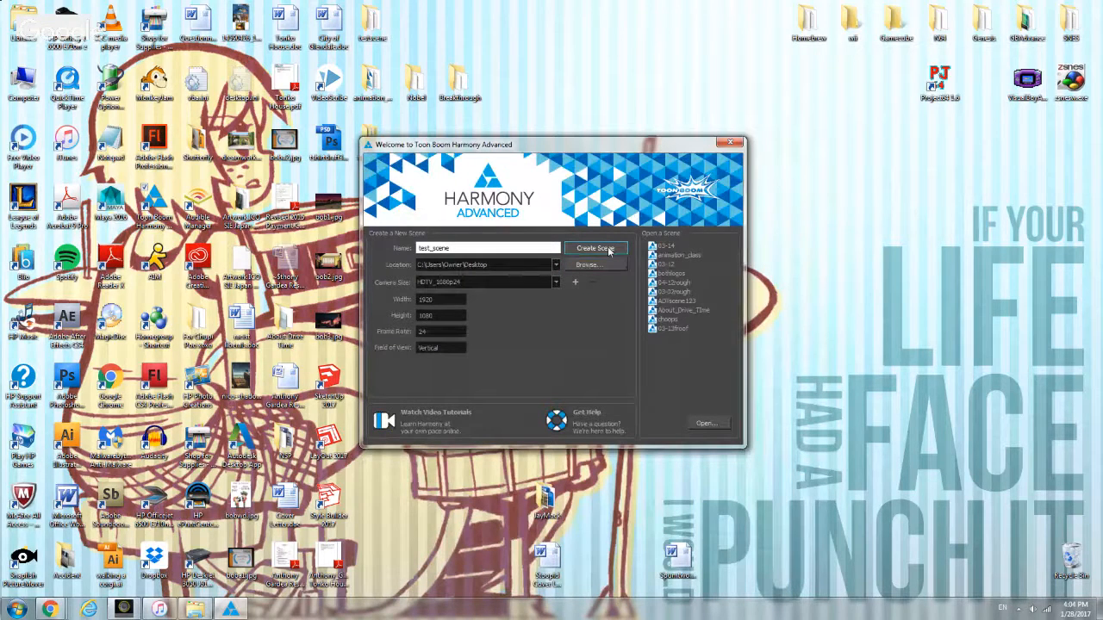
pyautogui.click(595, 248)
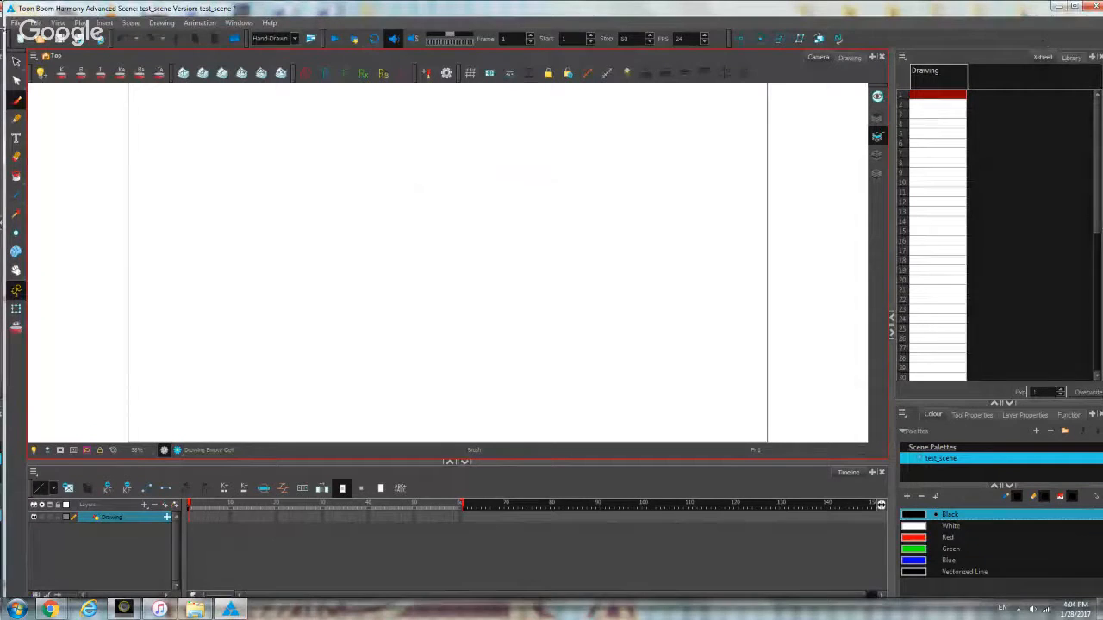
# Save the new test_scene scene and close its Harmony window.
pyautogui.click(13, 24)
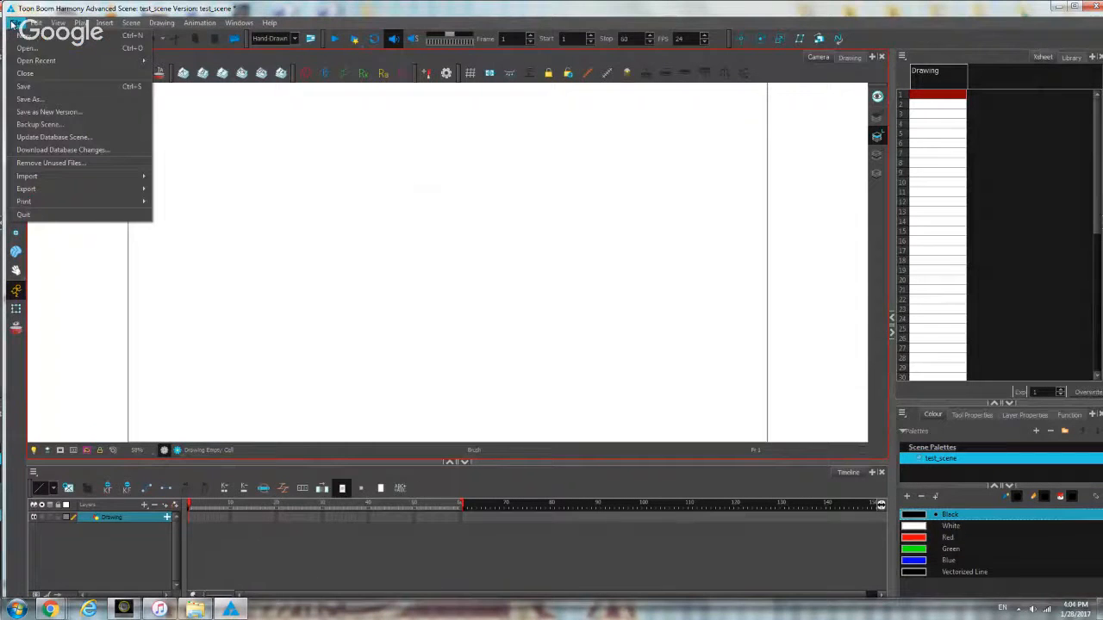
pyautogui.click(34, 86)
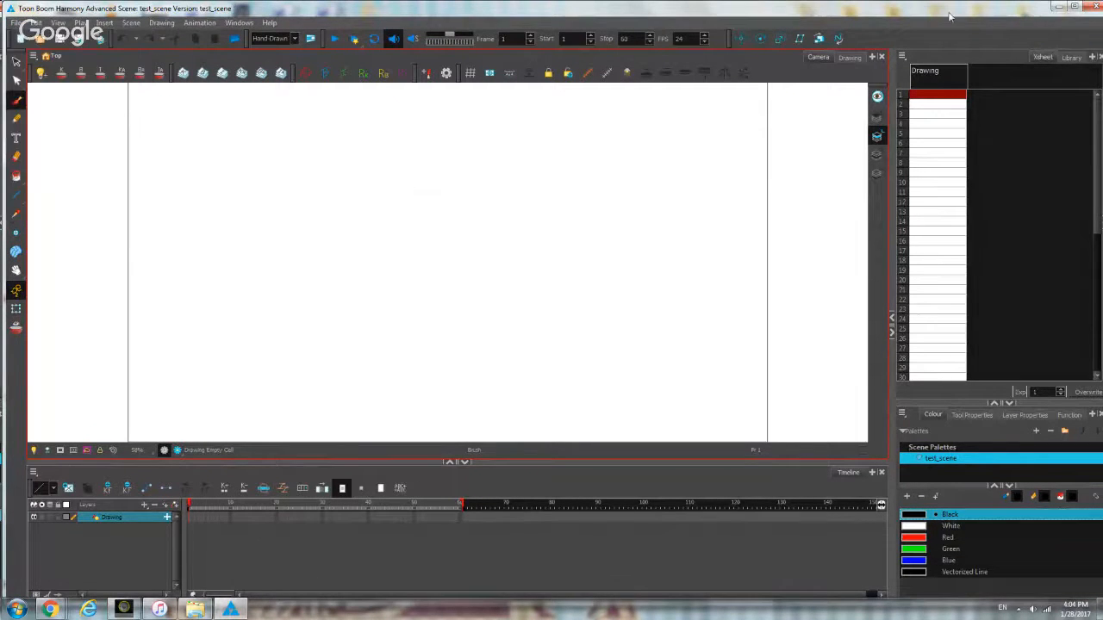
pyautogui.click(1093, 9)
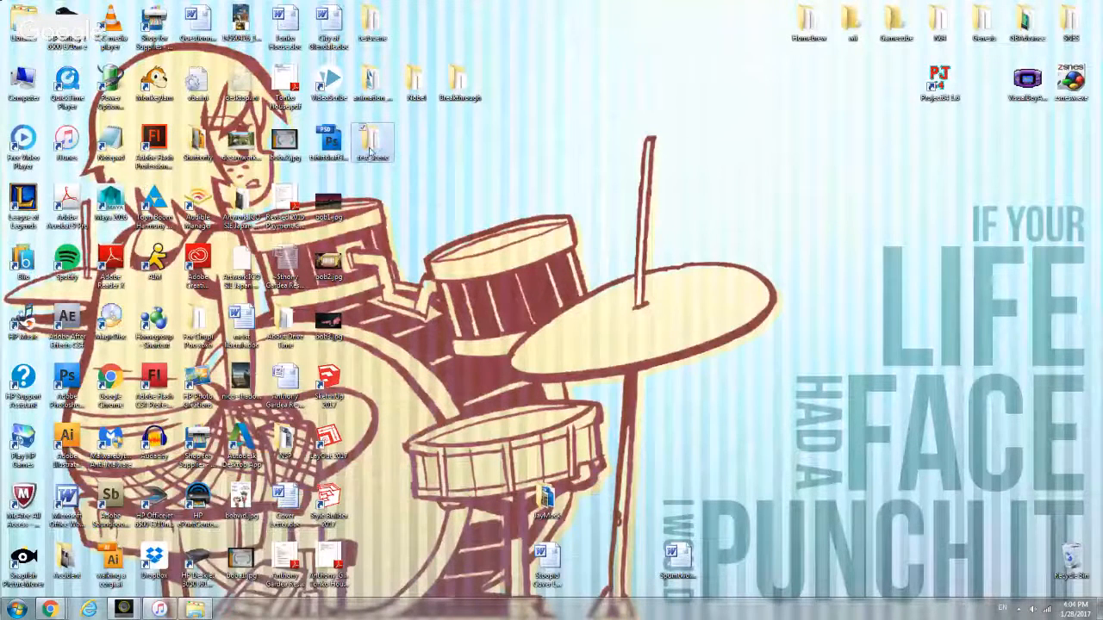
# Look inside the test_scene folder on the desktop, point out the test_scene.xstage file, and close the folder.
pyautogui.doubleClick(369, 152)
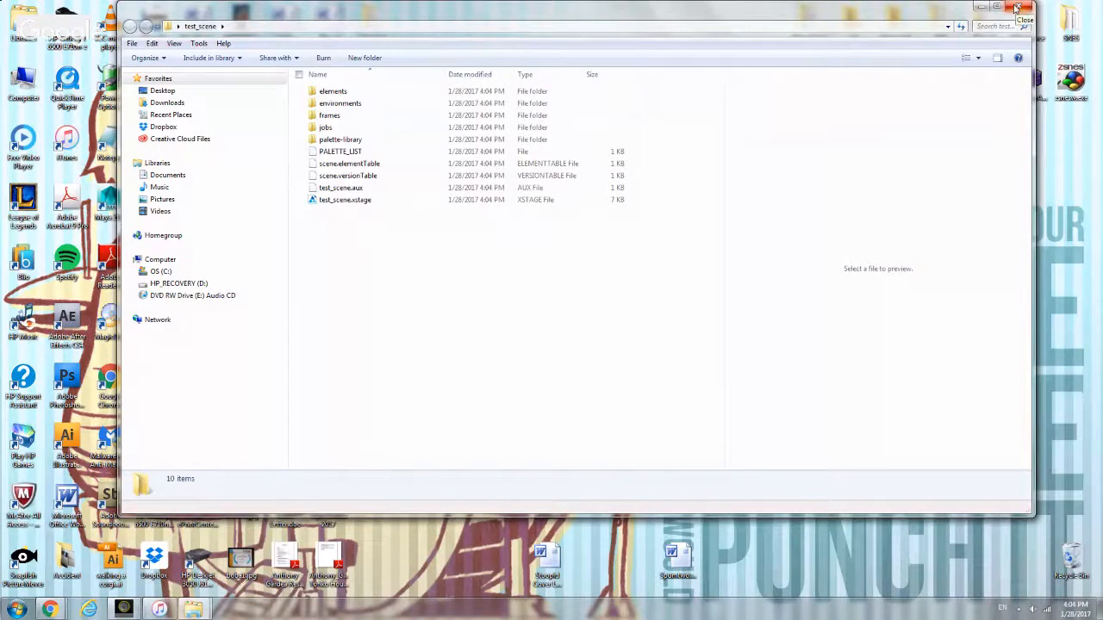
pyautogui.click(344, 200)
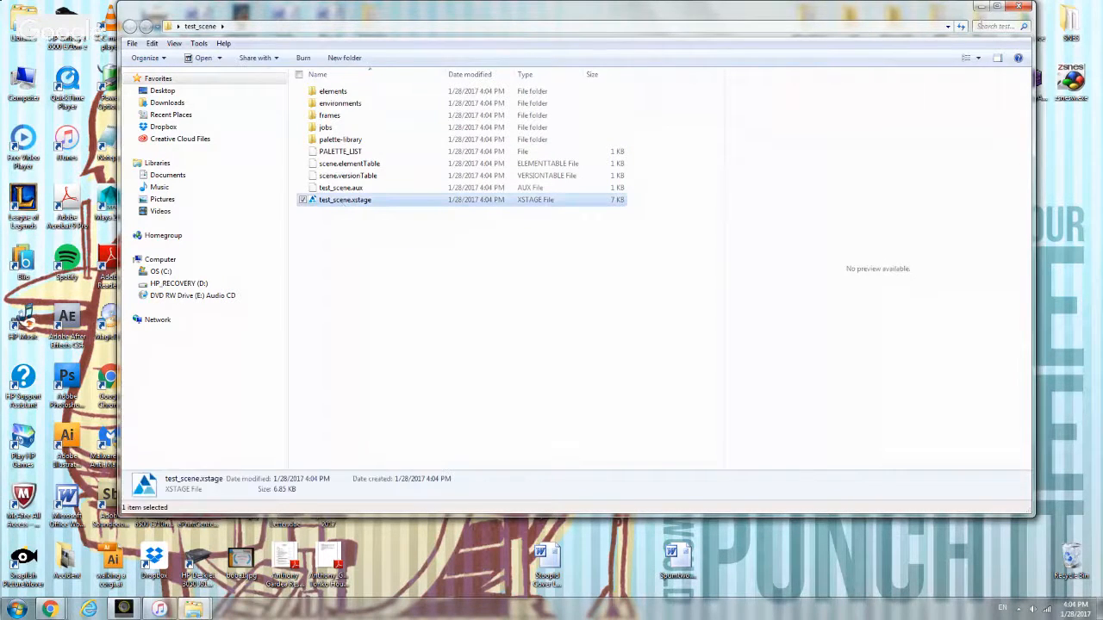
pyautogui.click(1018, 7)
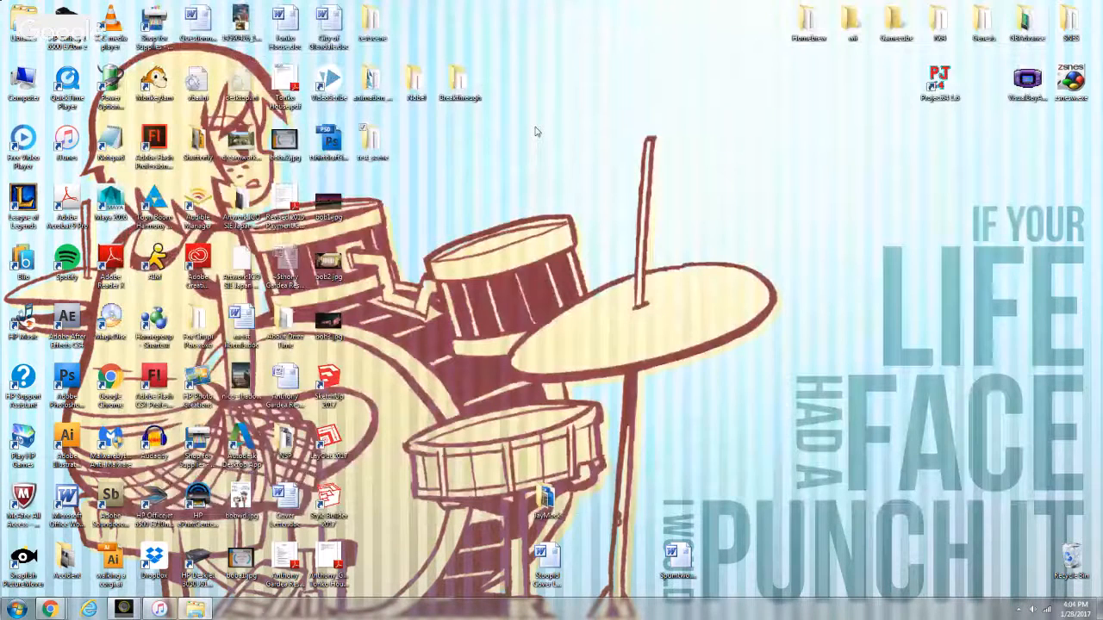
# Open the animation_class.xstage scene from the animation_class folder on the desktop and minimize the folder window.
pyautogui.click(382, 89)
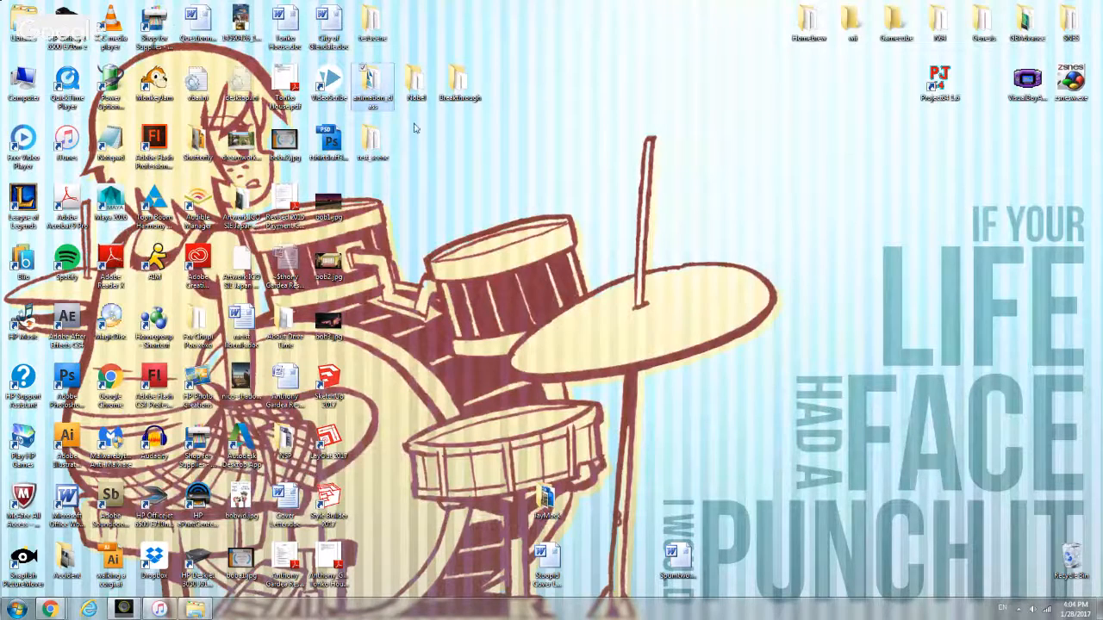
pyautogui.click(383, 137)
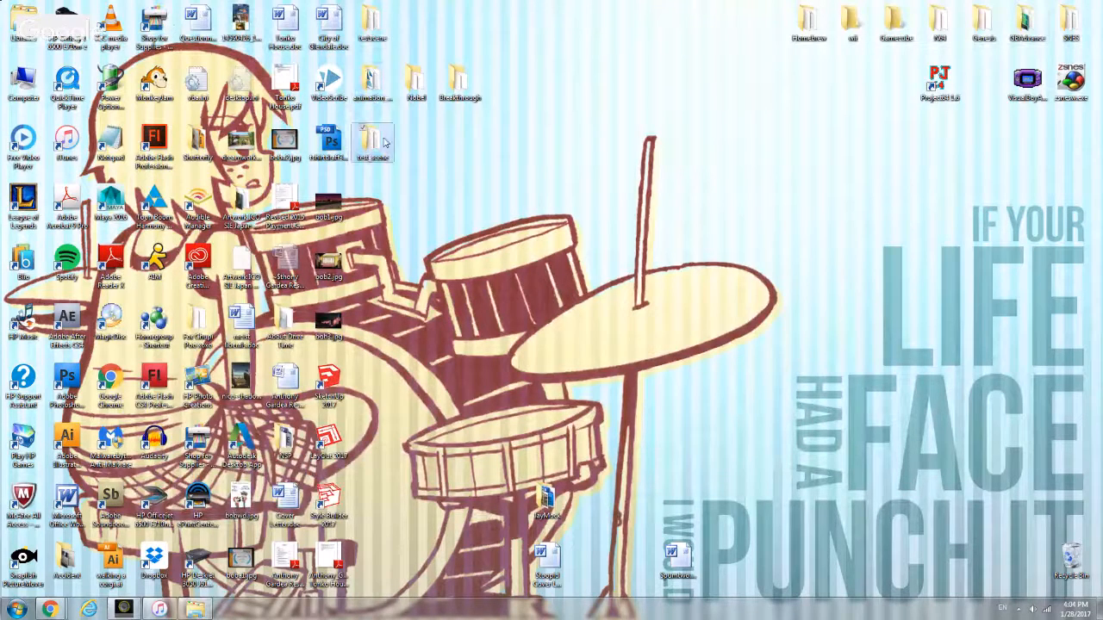
pyautogui.doubleClick(382, 89)
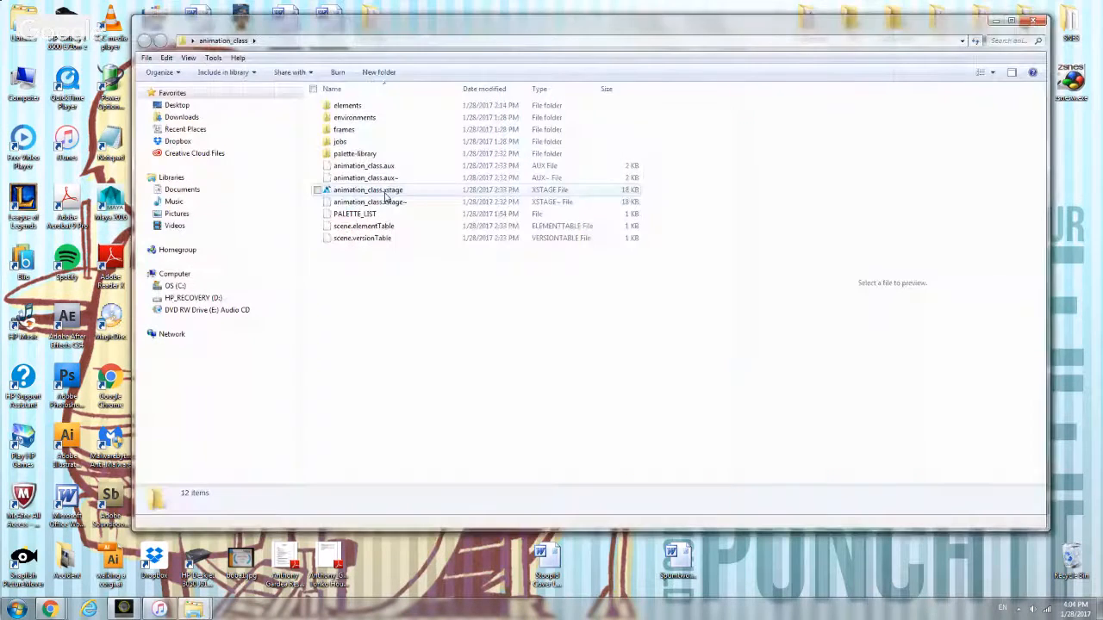
pyautogui.click(383, 191)
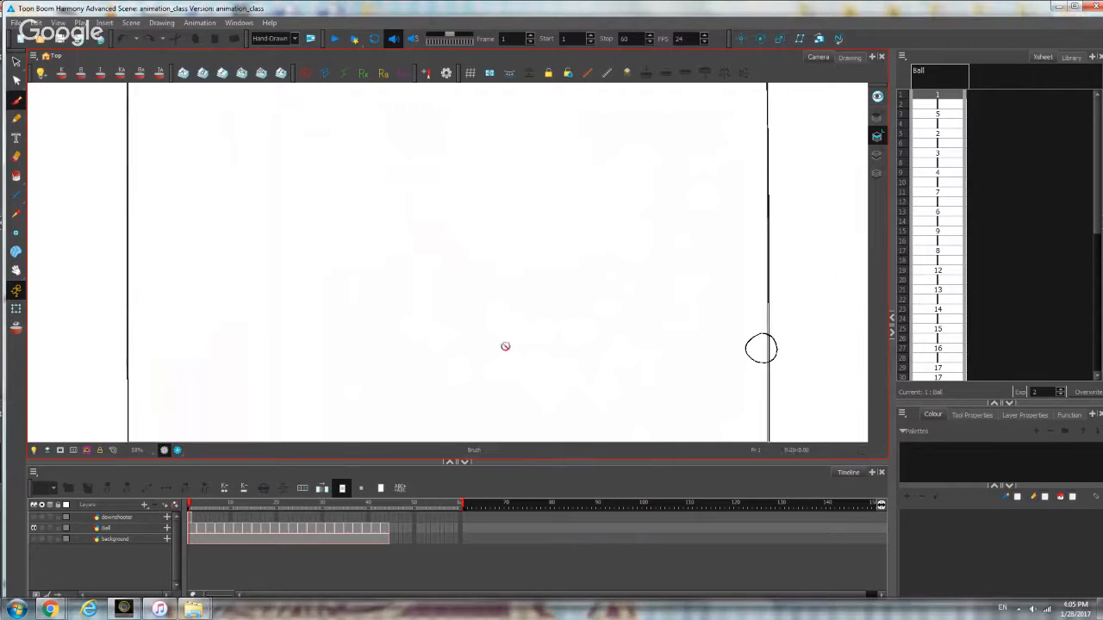
pyautogui.click(1059, 7)
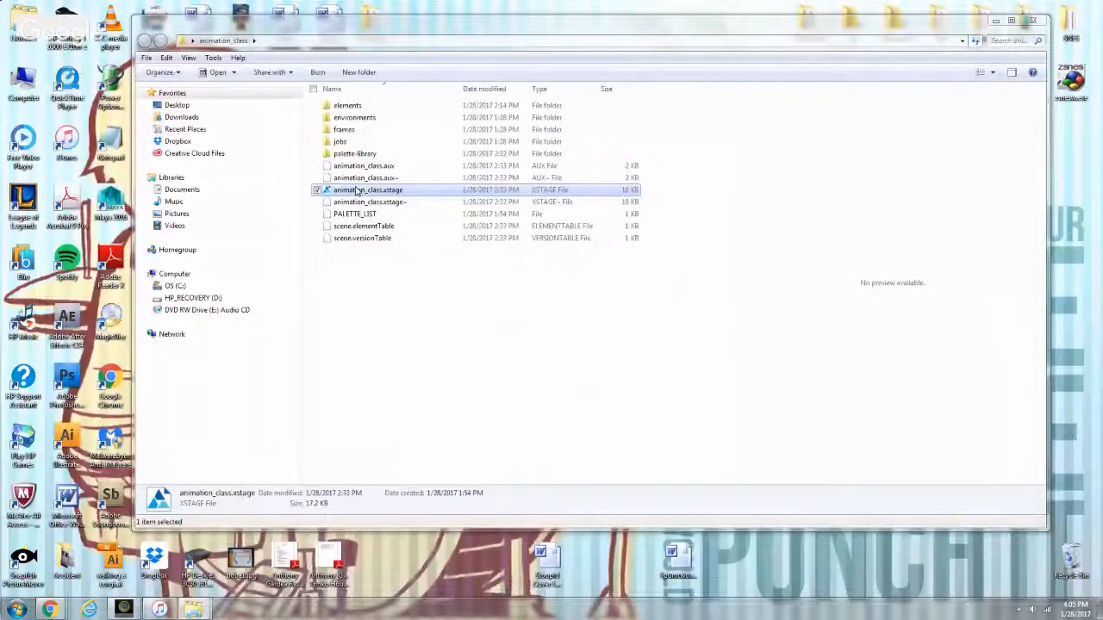
pyautogui.doubleClick(357, 191)
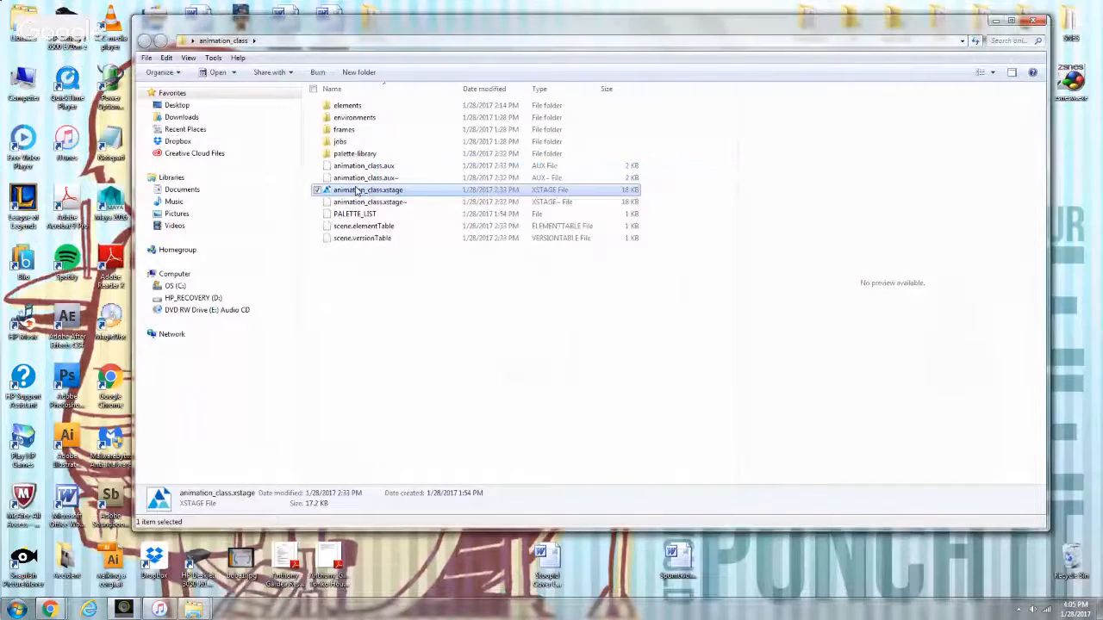
pyautogui.click(996, 21)
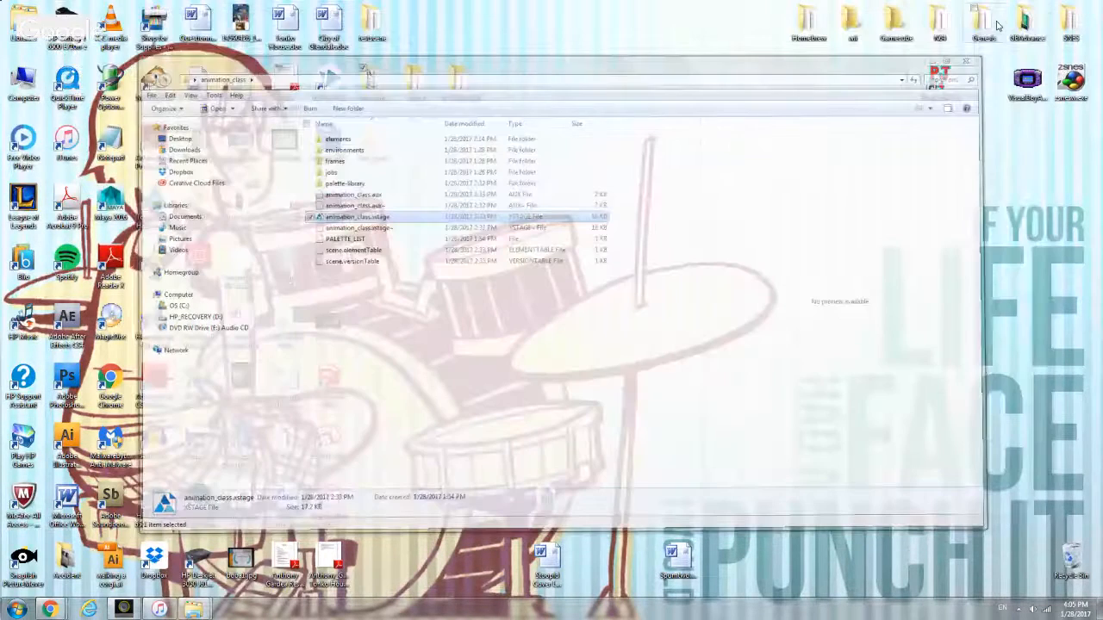
pyautogui.moveTo(206, 610)
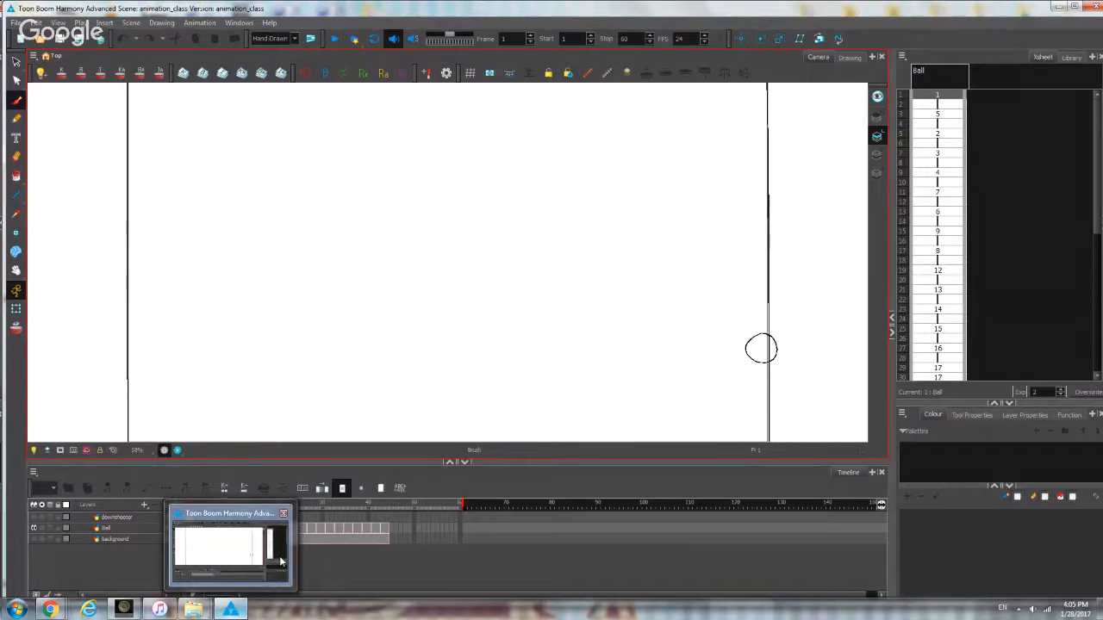
# Bring the animation_class folder back up to look at its scene files, and return to the open scene.
pyautogui.click(1059, 8)
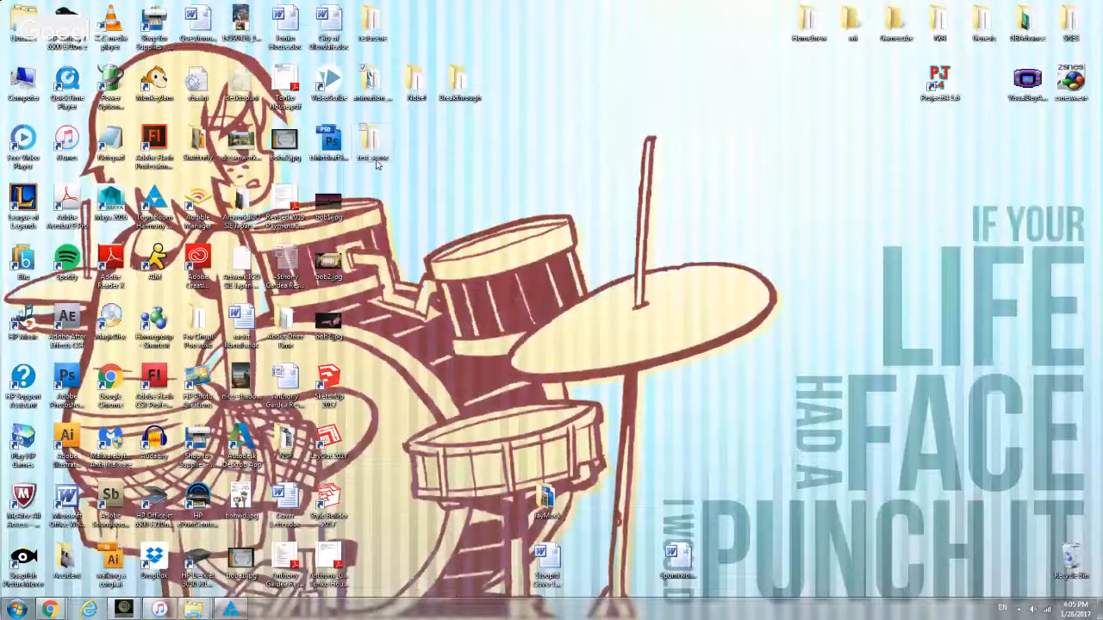
pyautogui.doubleClick(375, 160)
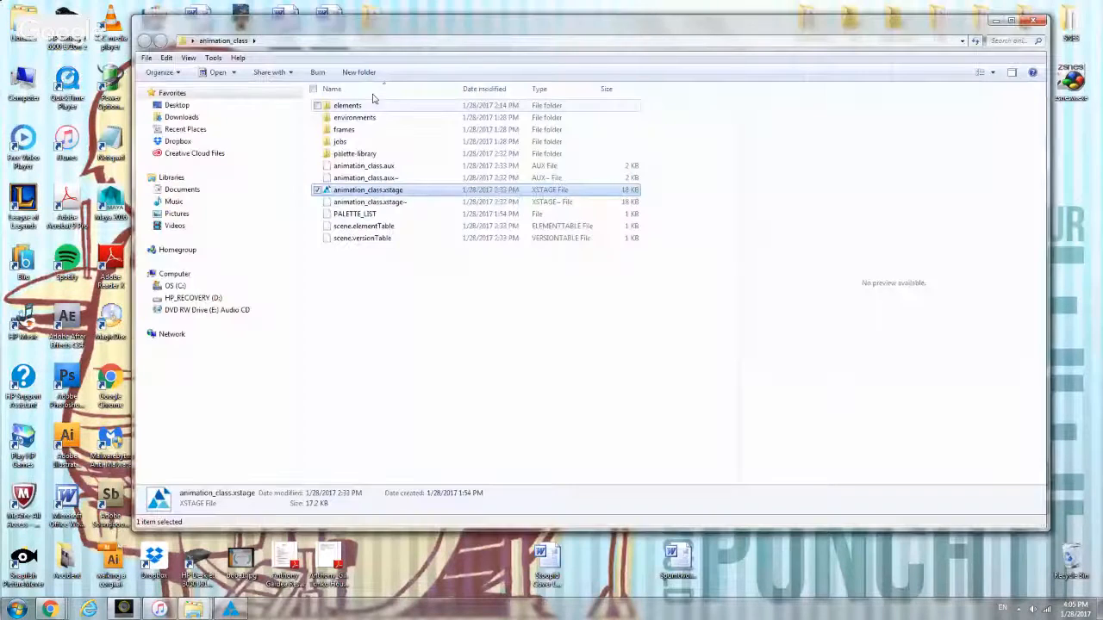
pyautogui.doubleClick(370, 190)
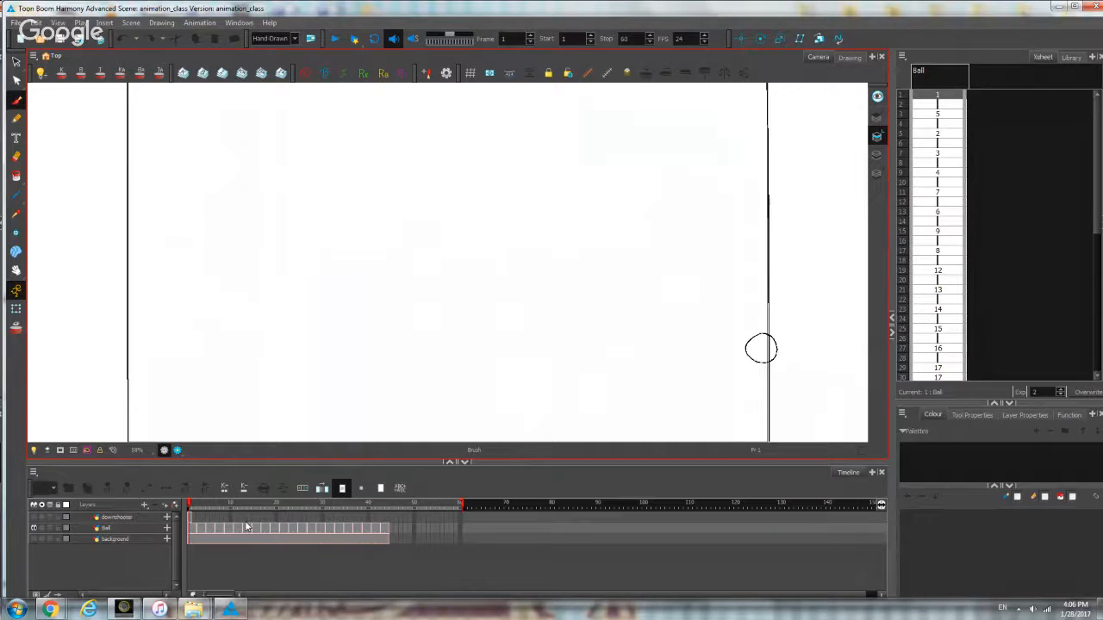
# Hide the Ball layer, turn on the downshooter layer, and go to frame 2 on the timeline.
pyautogui.click(196, 517)
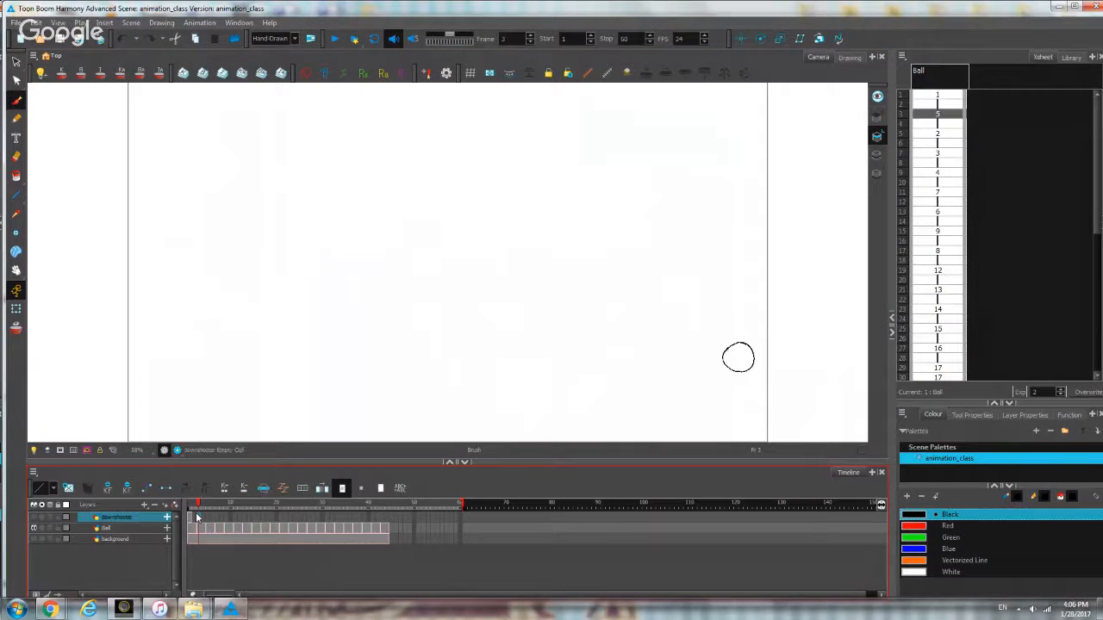
pyautogui.click(36, 528)
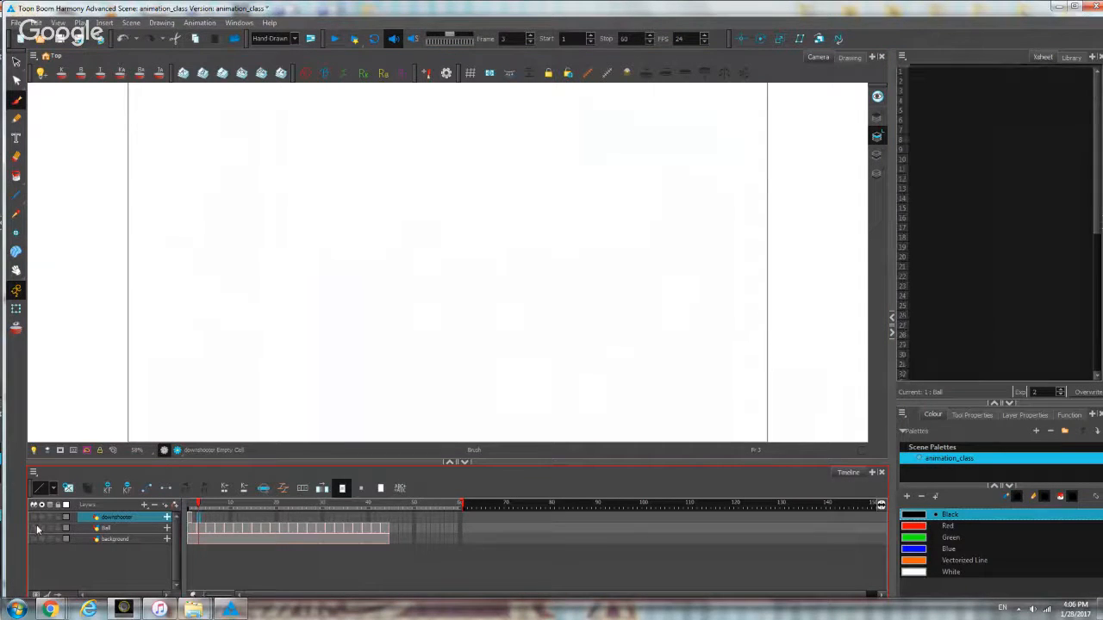
pyautogui.click(193, 526)
pyautogui.click(35, 517)
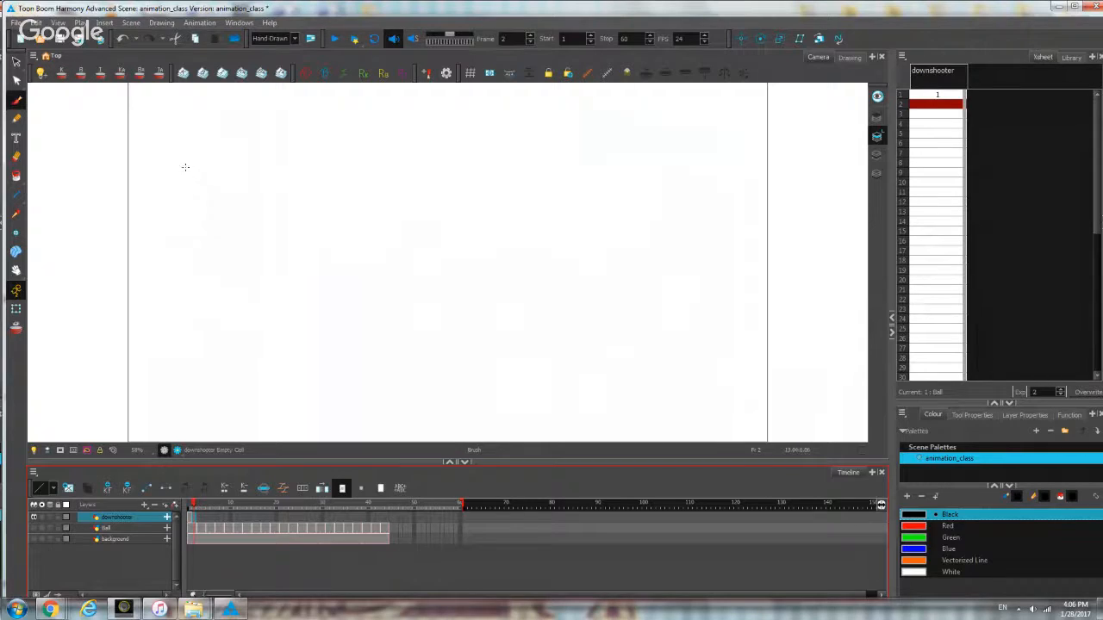
# Draw a large open rounded shape with the Brush tool on frame 2 of the downshooter layer.
pyautogui.scroll(1, 184, 167)
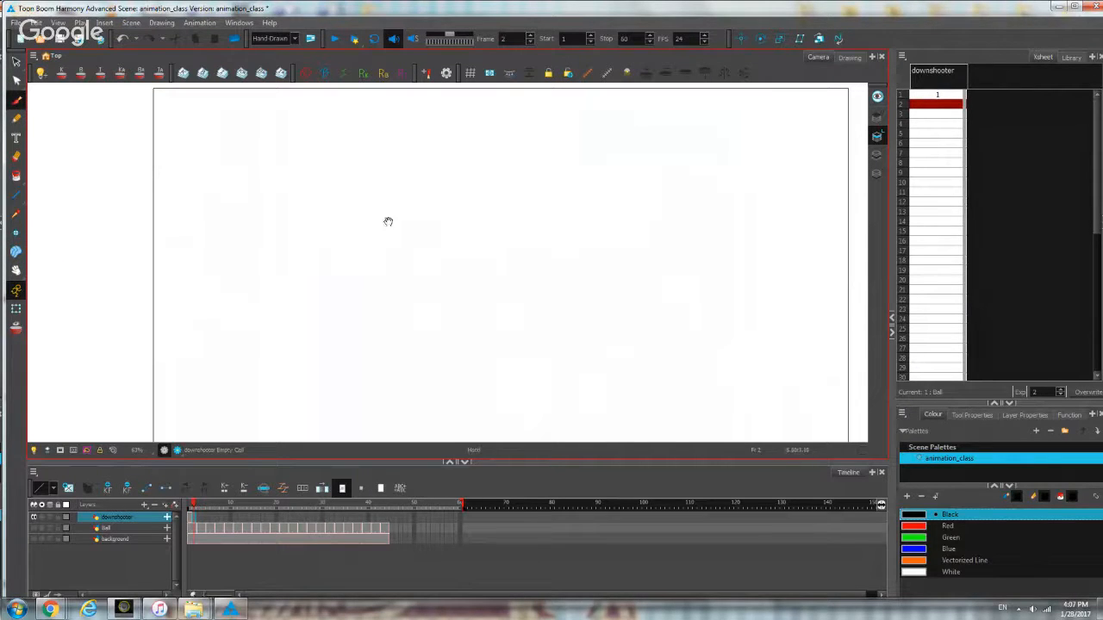
pyautogui.moveTo(387, 222); pyautogui.dragTo(335, 214)
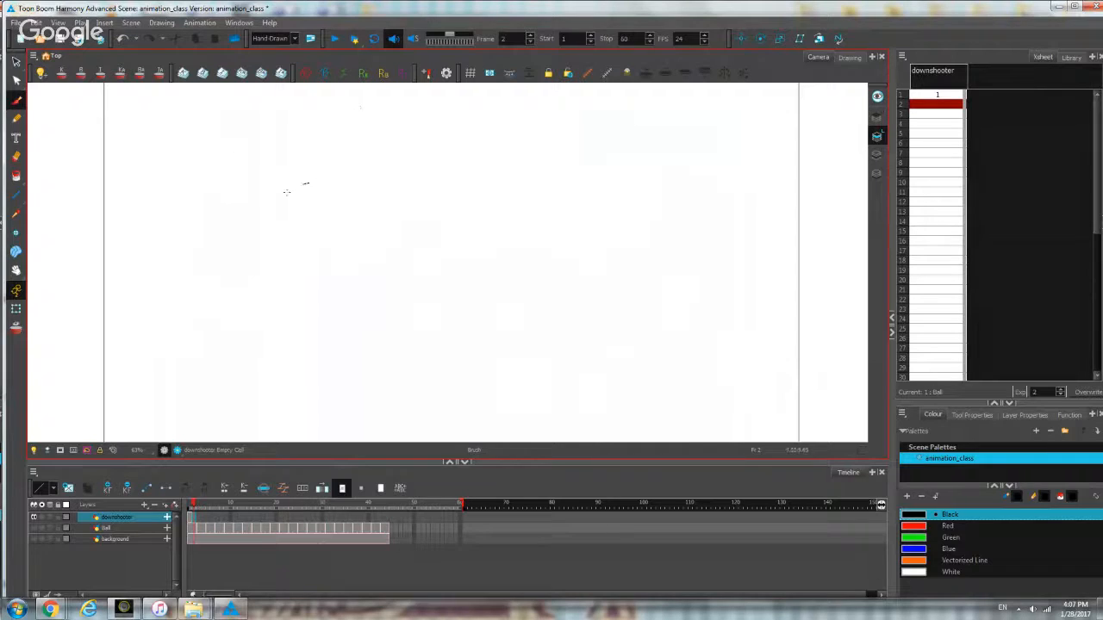
pyautogui.moveTo(286, 191); pyautogui.dragTo(337, 187)
pyautogui.scroll(4, 317, 216)
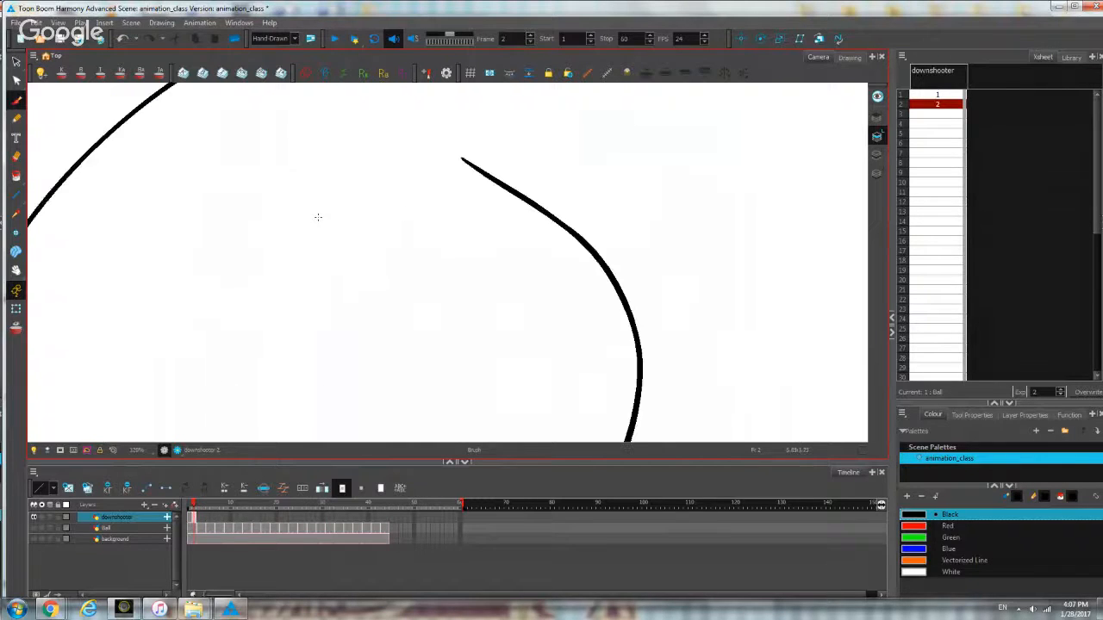
# Pull an outer contour point of the brush stroke outward with the Contour Editor to thicken the shape's upper-left curve.
pyautogui.click(16, 62)
pyautogui.click(85, 152)
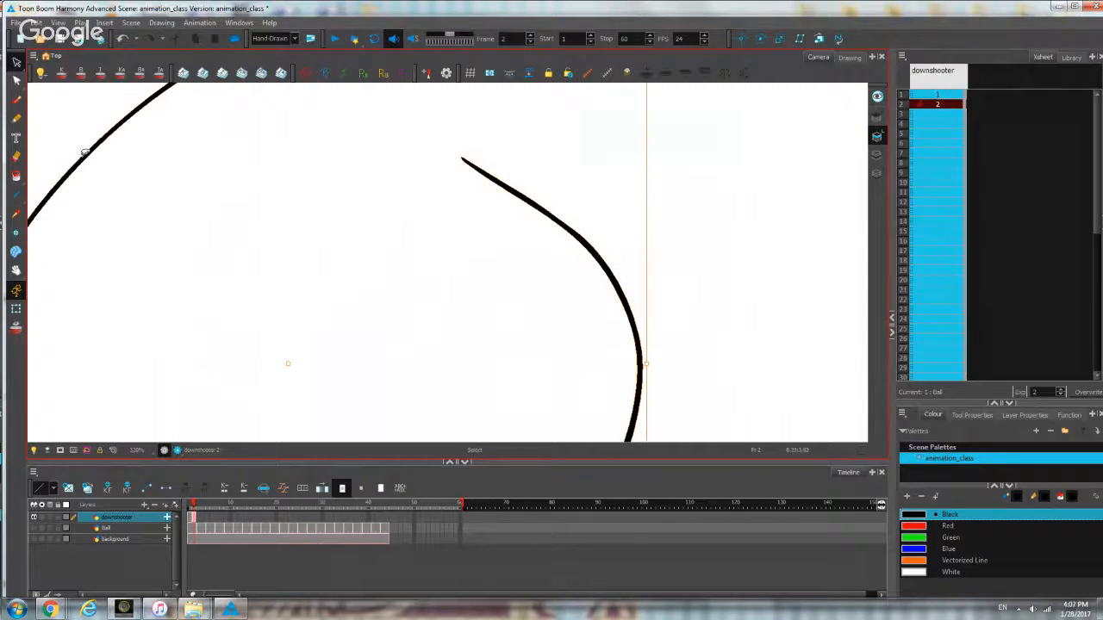
pyautogui.click(16, 80)
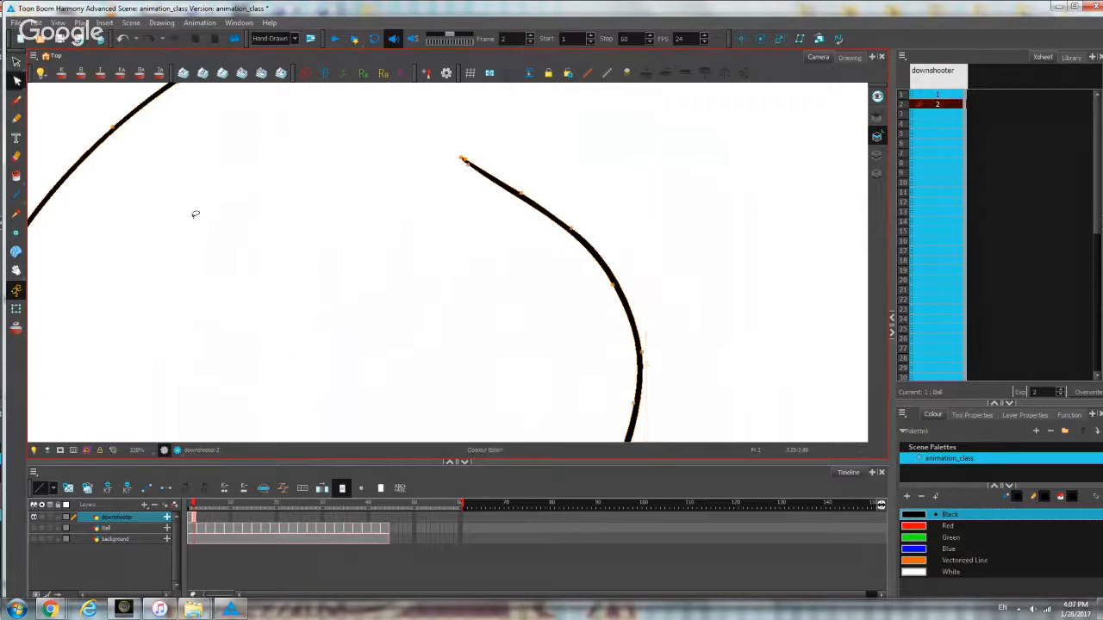
pyautogui.scroll(-2, 195, 214)
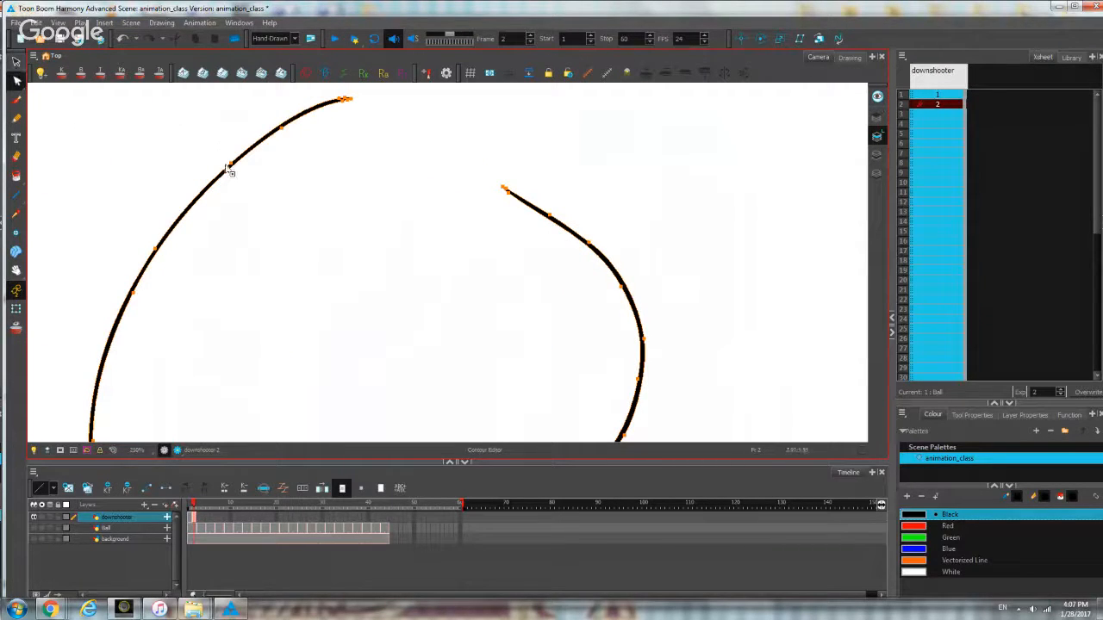
pyautogui.moveTo(232, 169); pyautogui.dragTo(232, 112)
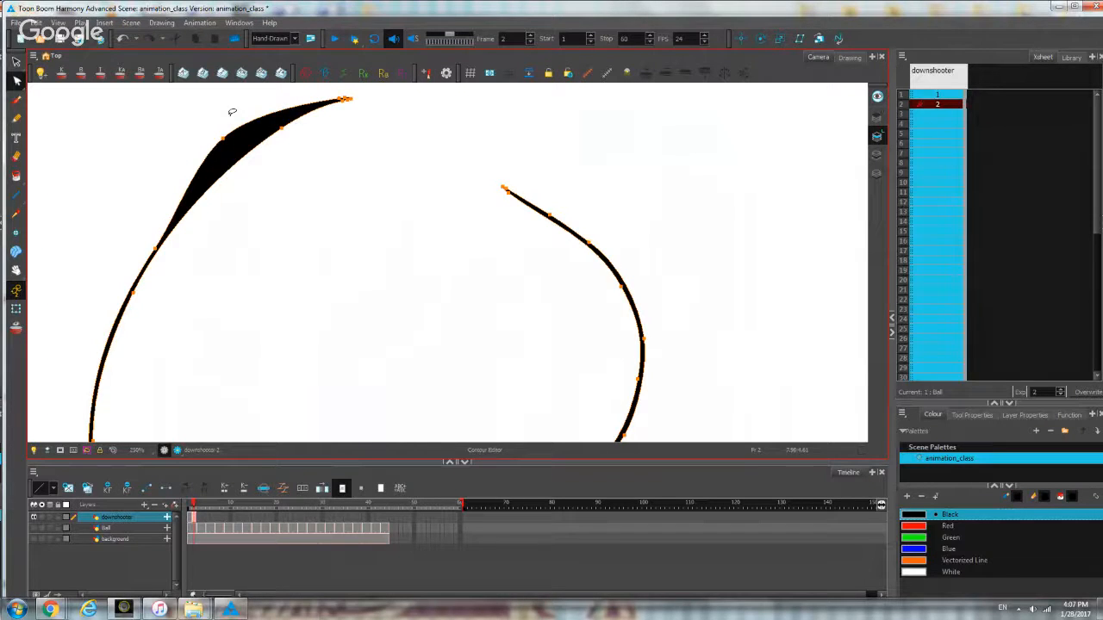
# Draw a curled line with the Pencil tool just above the right-hand end of the brush shape.
pyautogui.click(15, 118)
pyautogui.scroll(-2, 417, 318)
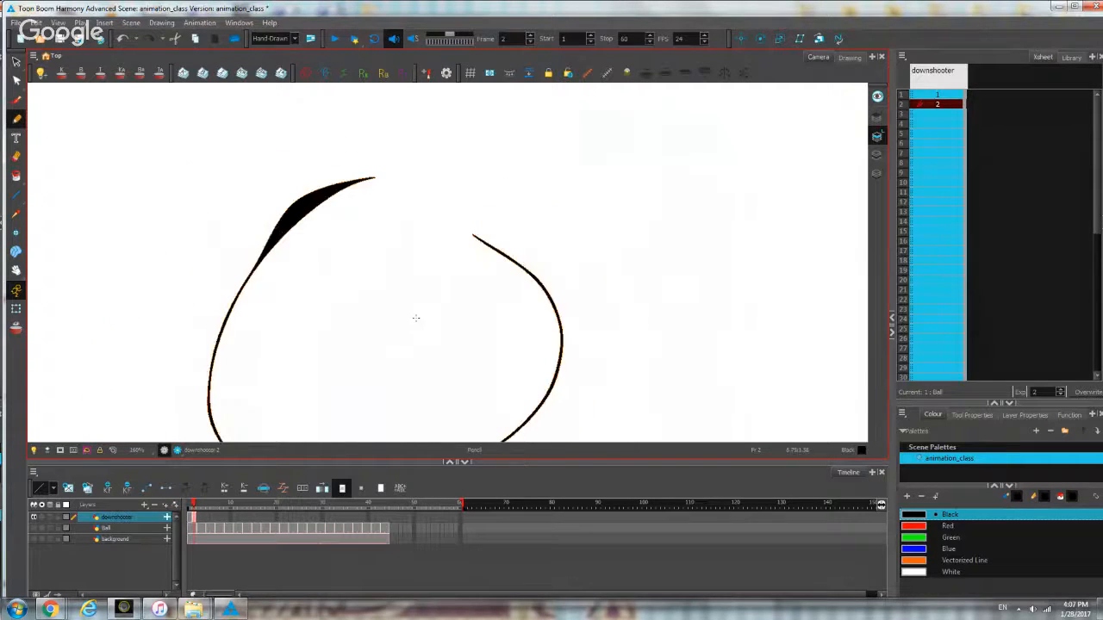
pyautogui.moveTo(416, 318); pyautogui.dragTo(319, 288)
pyautogui.scroll(2, 320, 287)
pyautogui.moveTo(345, 180); pyautogui.dragTo(287, 211)
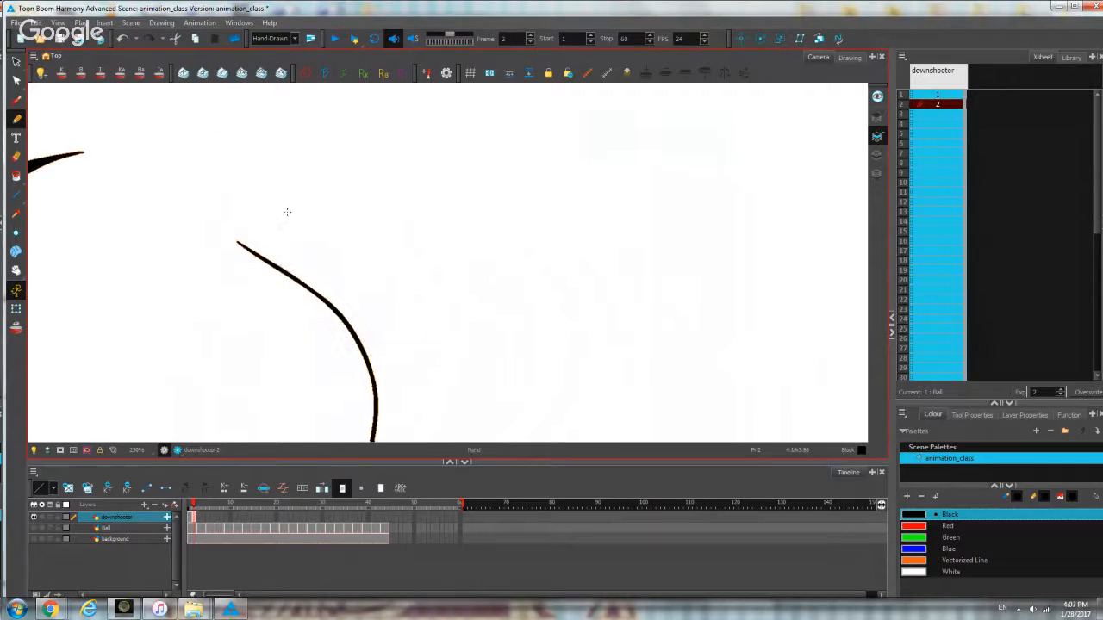
pyautogui.moveTo(272, 156)
pyautogui.mouseDown()
pyautogui.moveTo(393, 229)
pyautogui.moveTo(343, 167)
pyautogui.mouseUp()
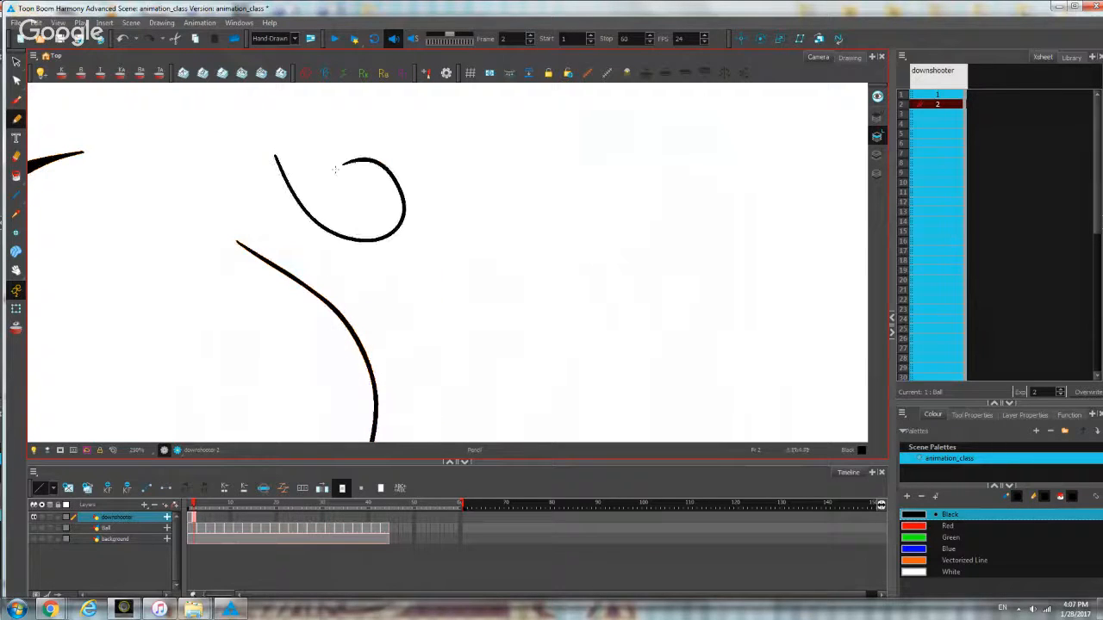
# Select the curled pencil line with the Contour Editor and examine its centre line and control points up close.
pyautogui.scroll(2, 81, 117)
pyautogui.click(15, 81)
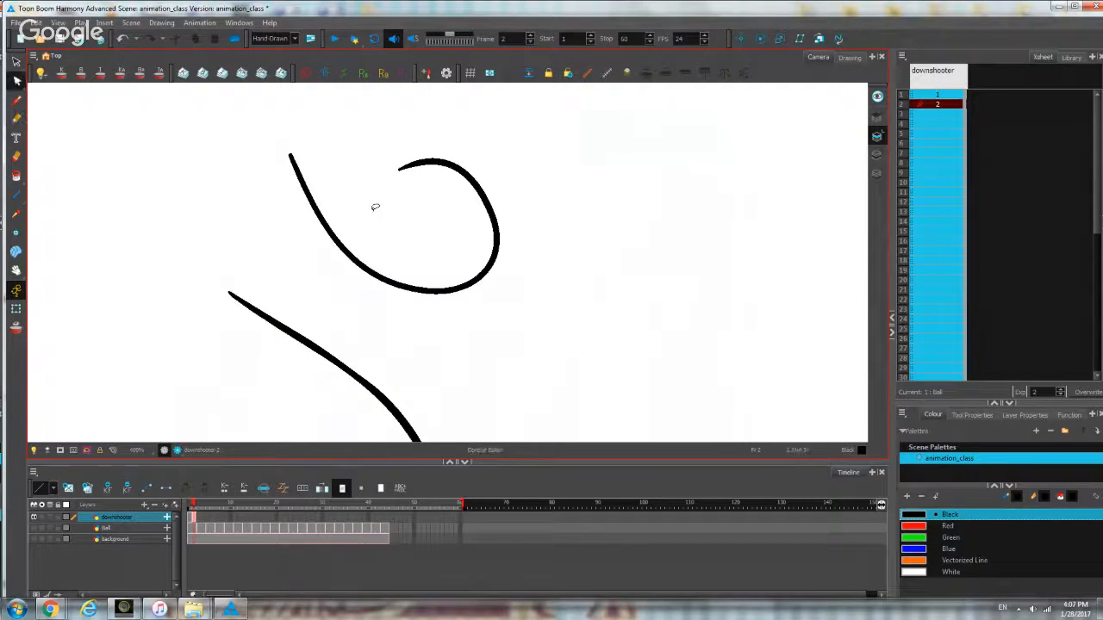
pyautogui.scroll(3, 362, 211)
pyautogui.click(312, 212)
pyautogui.scroll(3, 322, 192)
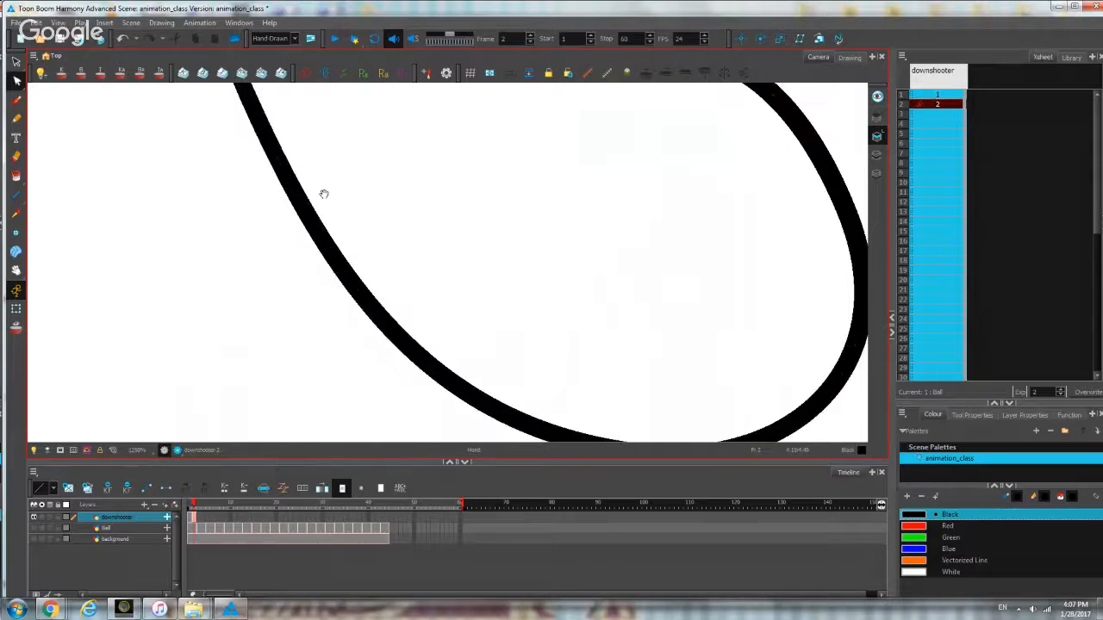
pyautogui.scroll(-1, 268, 207)
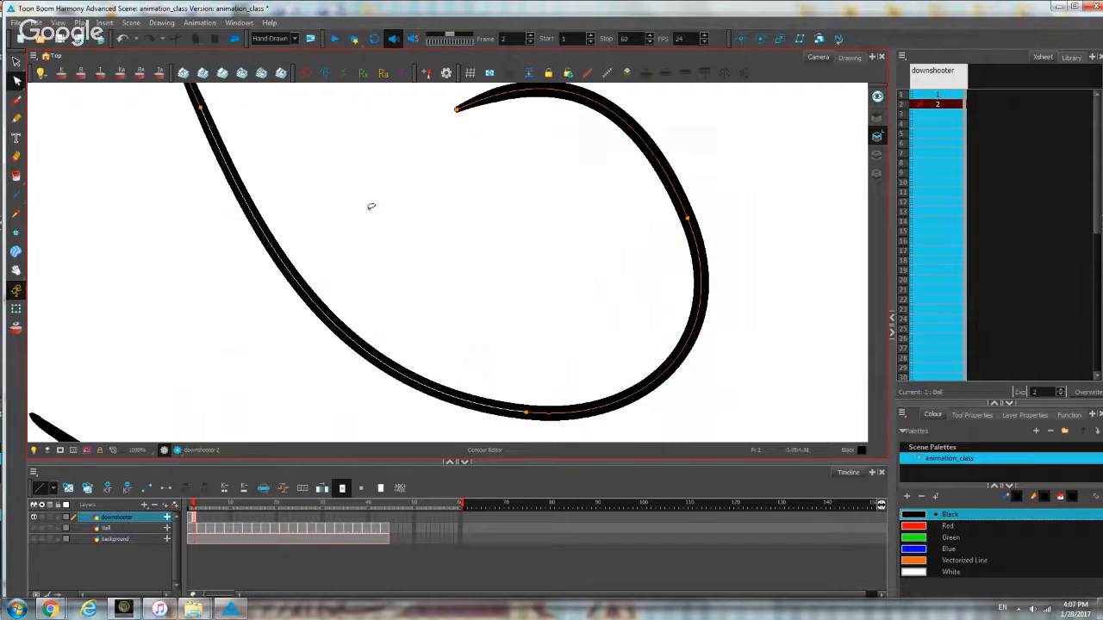
pyautogui.press('space')
pyautogui.moveTo(379, 191); pyautogui.dragTo(322, 243)
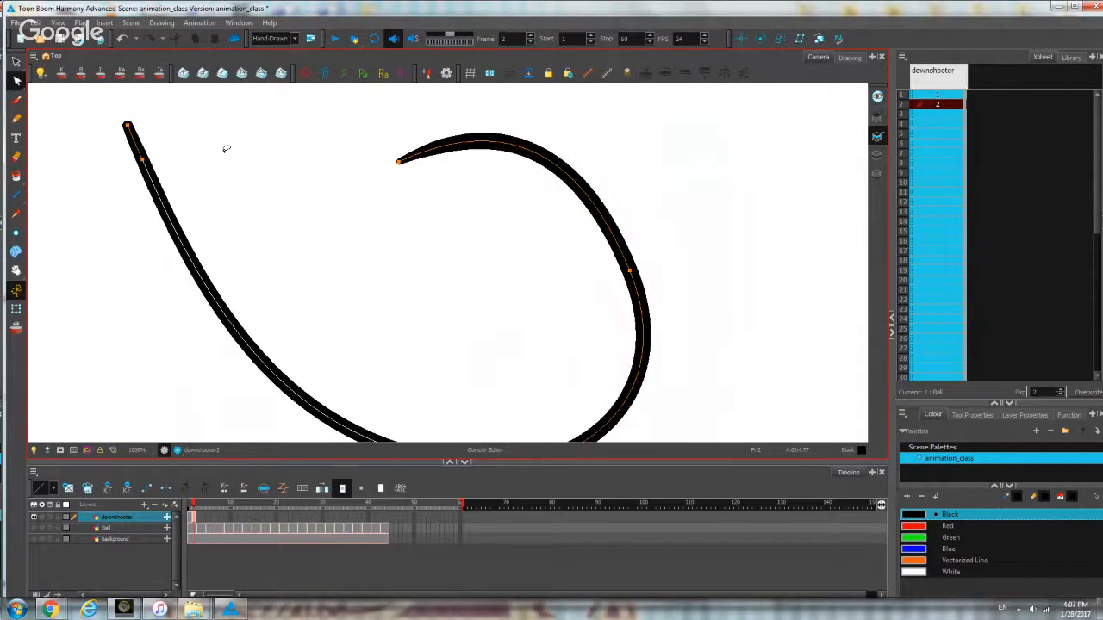
pyautogui.scroll(-2, 220, 152)
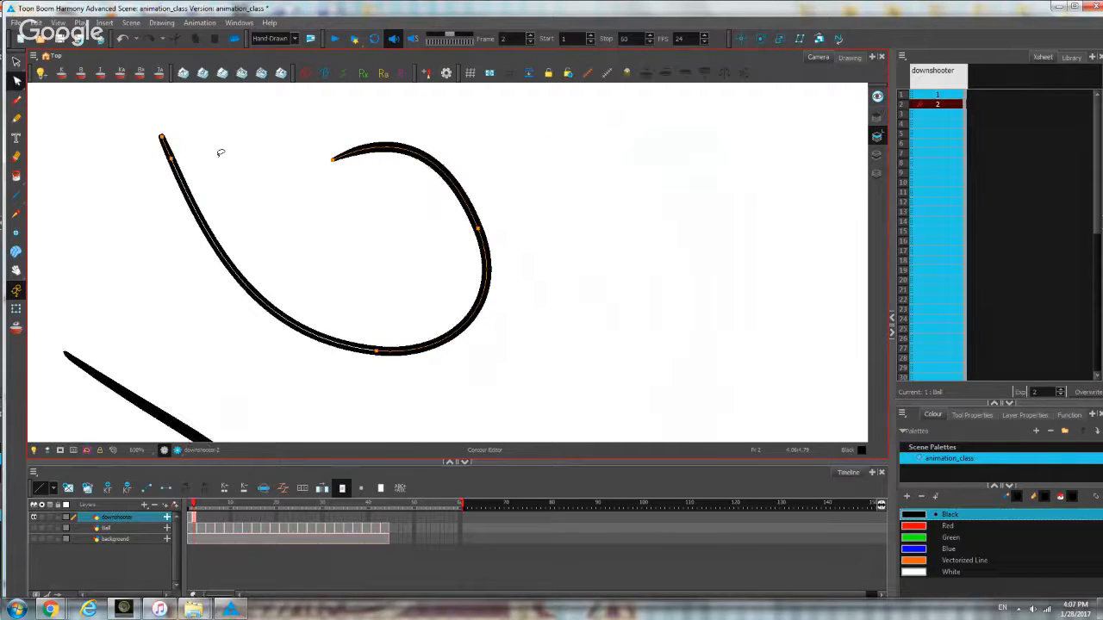
# Select all brush and pencil strokes on frame 2 of the downshooter layer and delete them.
pyautogui.scroll(-1, 220, 152)
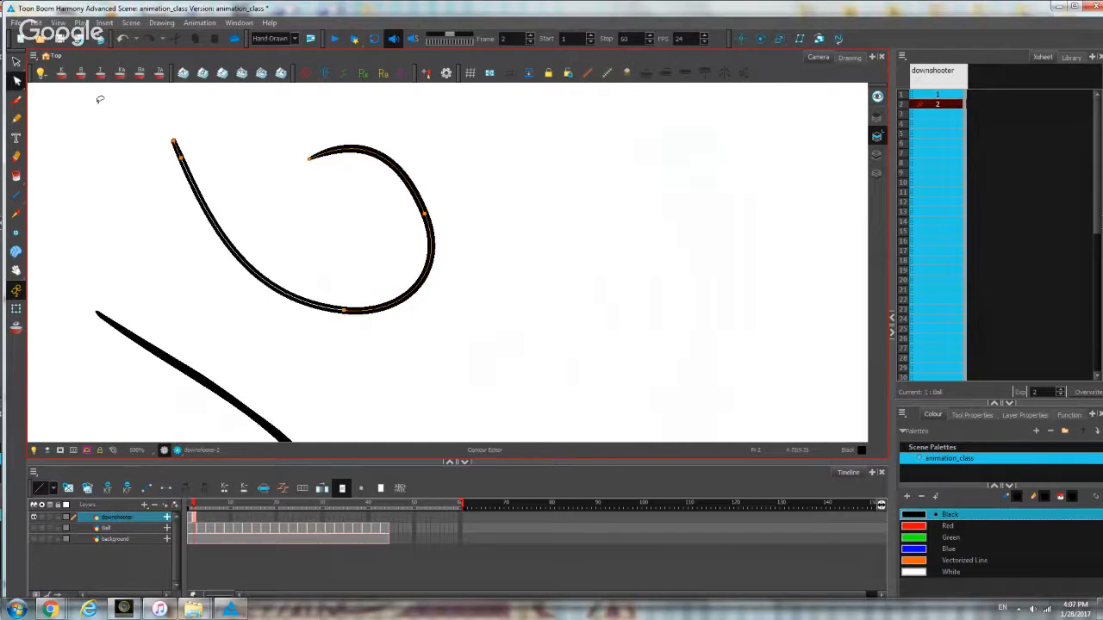
pyautogui.scroll(-2, 138, 172)
pyautogui.press('space')
pyautogui.moveTo(168, 202)
pyautogui.mouseDown()
pyautogui.moveTo(309, 203)
pyautogui.moveTo(404, 170)
pyautogui.moveTo(344, 284)
pyautogui.mouseUp()
pyautogui.scroll(-1, 309, 202)
pyautogui.scroll(-1, 404, 170)
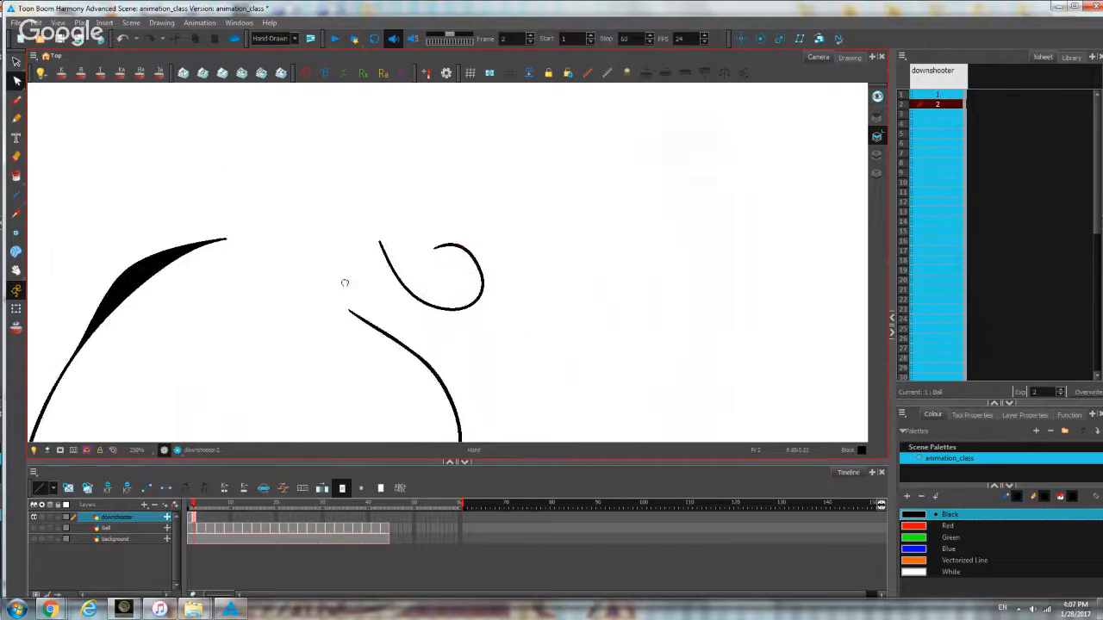
pyautogui.scroll(-2, 329, 224)
pyautogui.scroll(2, 328, 226)
pyautogui.moveTo(327, 227); pyautogui.dragTo(339, 143)
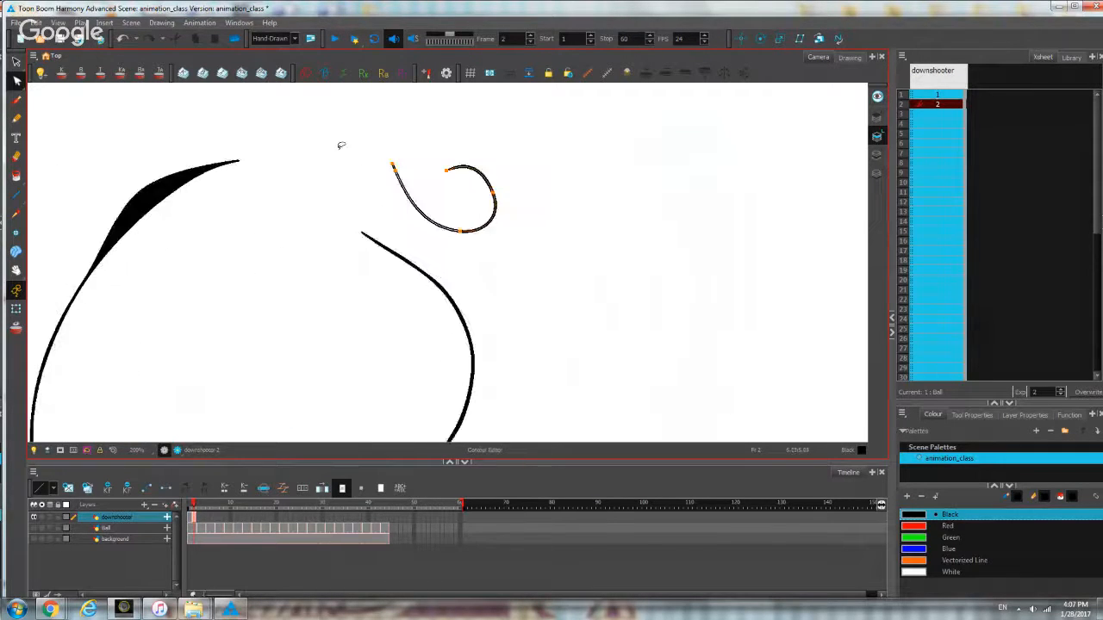
pyautogui.scroll(-2, 339, 147)
pyautogui.moveTo(169, 129)
pyautogui.mouseDown()
pyautogui.moveTo(232, 417)
pyautogui.moveTo(584, 190)
pyautogui.mouseUp()
pyautogui.press('Delete')
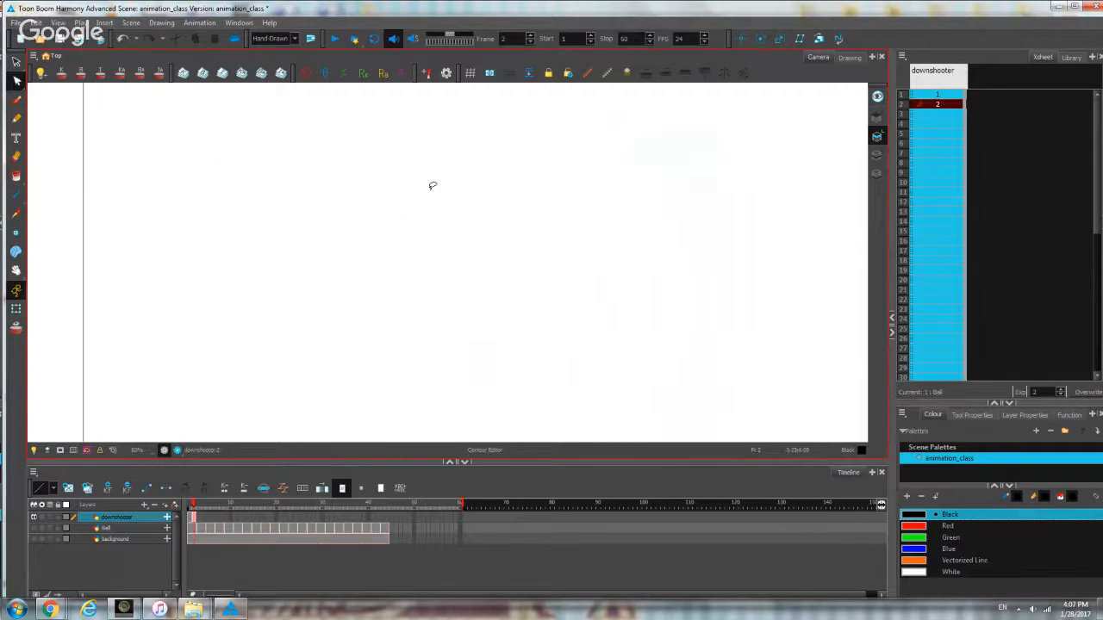
# Switch to the Pencil tool on the emptied frame 2 of the downshooter layer.
pyautogui.scroll(-3, 385, 210)
pyautogui.moveTo(385, 211); pyautogui.dragTo(229, 207)
pyautogui.scroll(2, 86, 153)
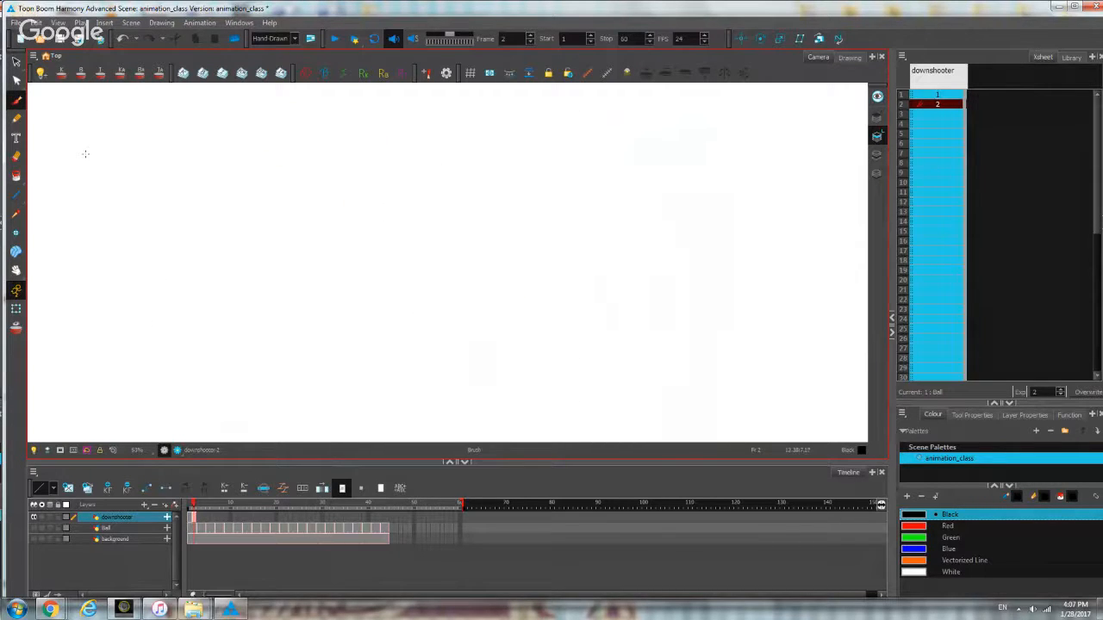
pyautogui.hotkey('alt', 's')
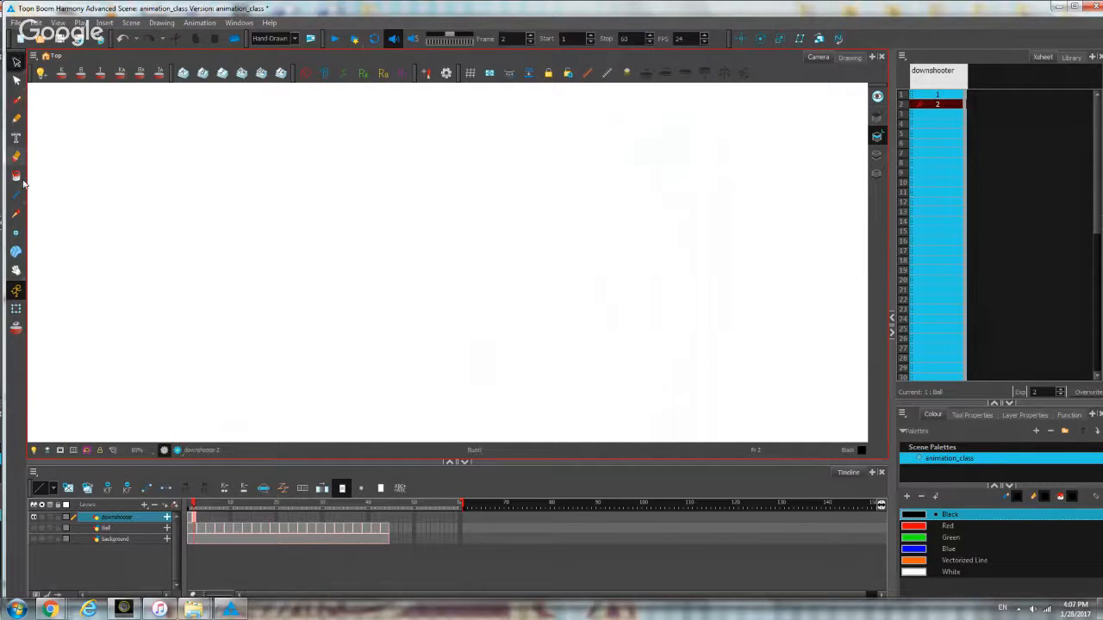
pyautogui.click(16, 118)
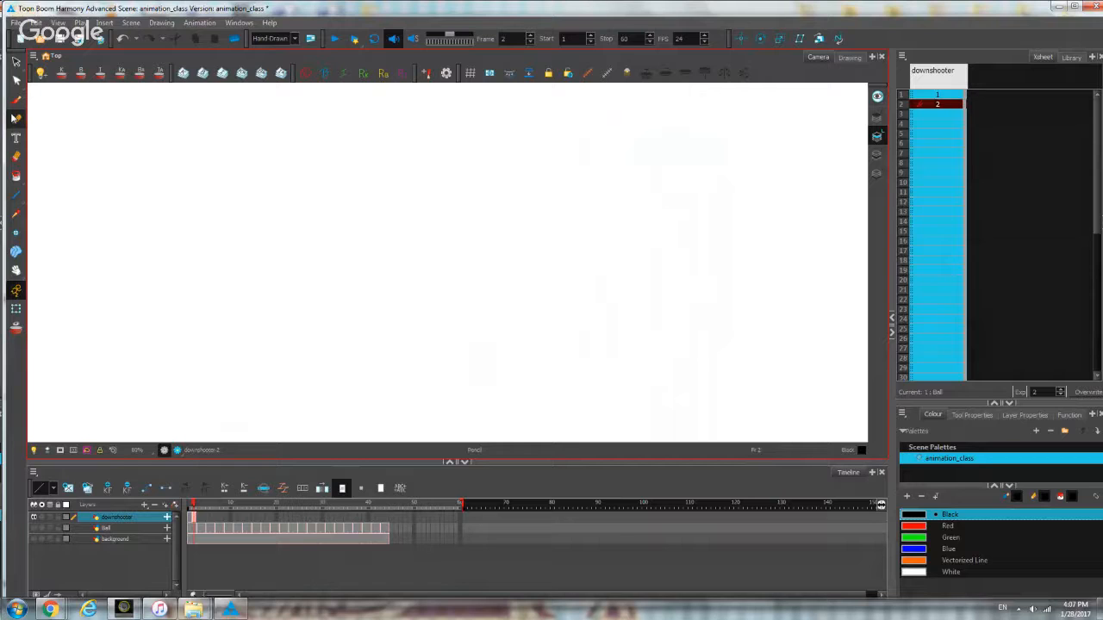
pyautogui.scroll(-2, 138, 203)
pyautogui.moveTo(138, 203); pyautogui.dragTo(196, 210)
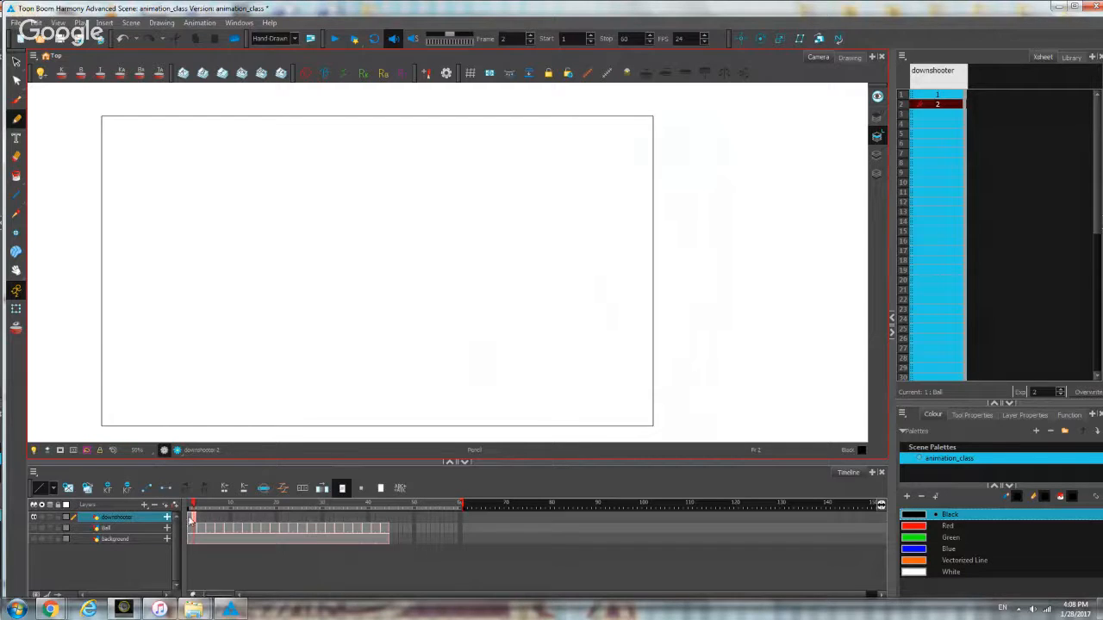
# Display the camera and exposure sheet diagram on frame 1 of the downshooter layer.
pyautogui.click(191, 518)
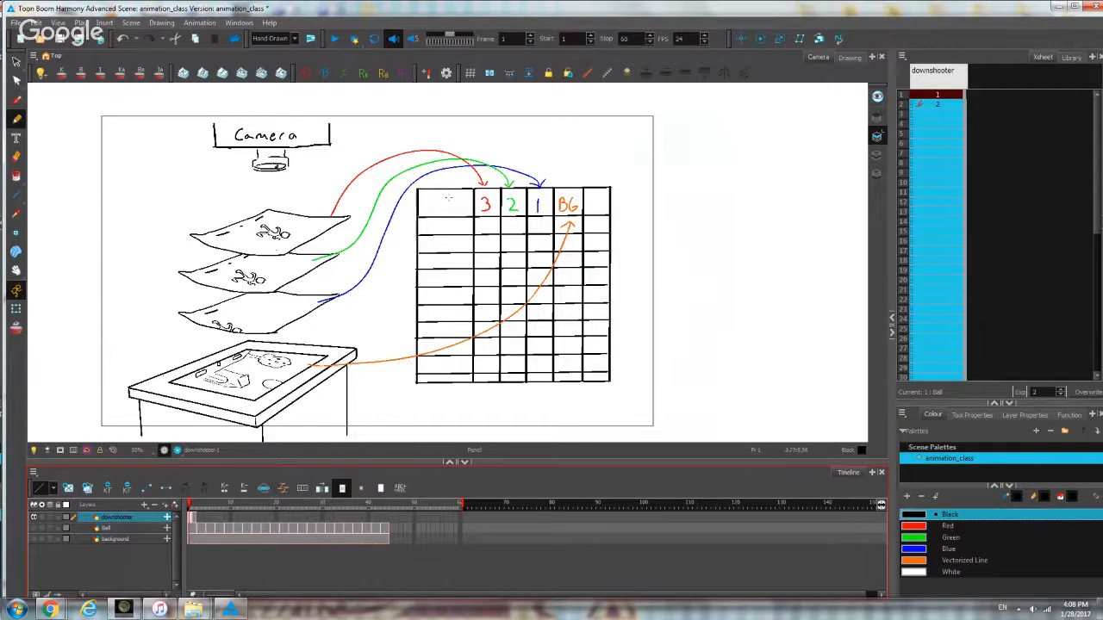
pyautogui.press('space')
pyautogui.moveTo(376, 225); pyautogui.dragTo(401, 193)
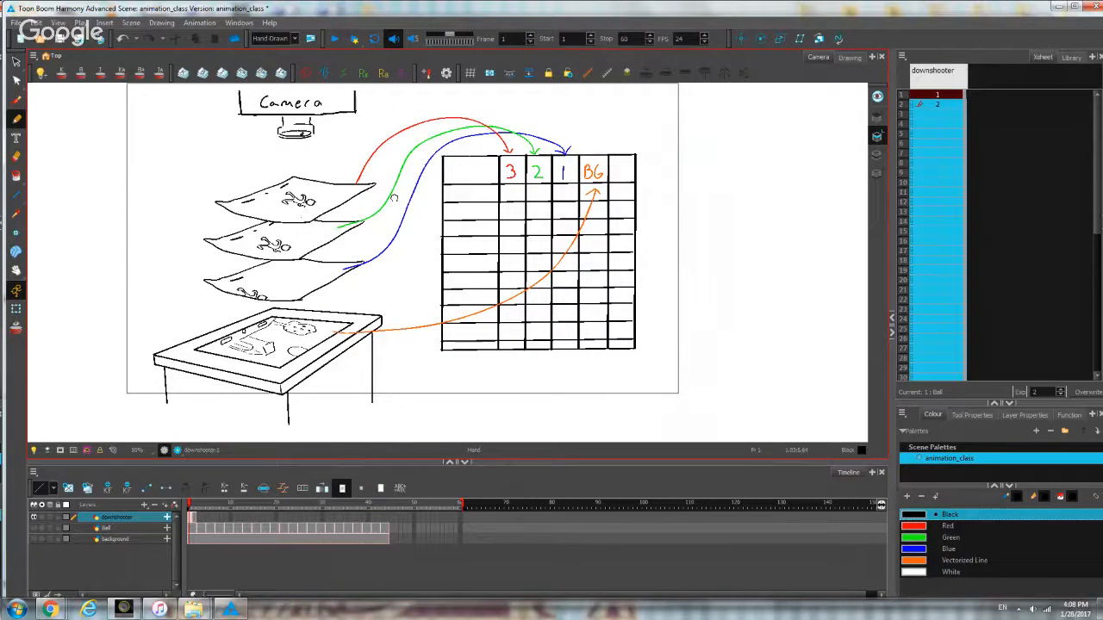
pyautogui.press('2')
pyautogui.press('1')
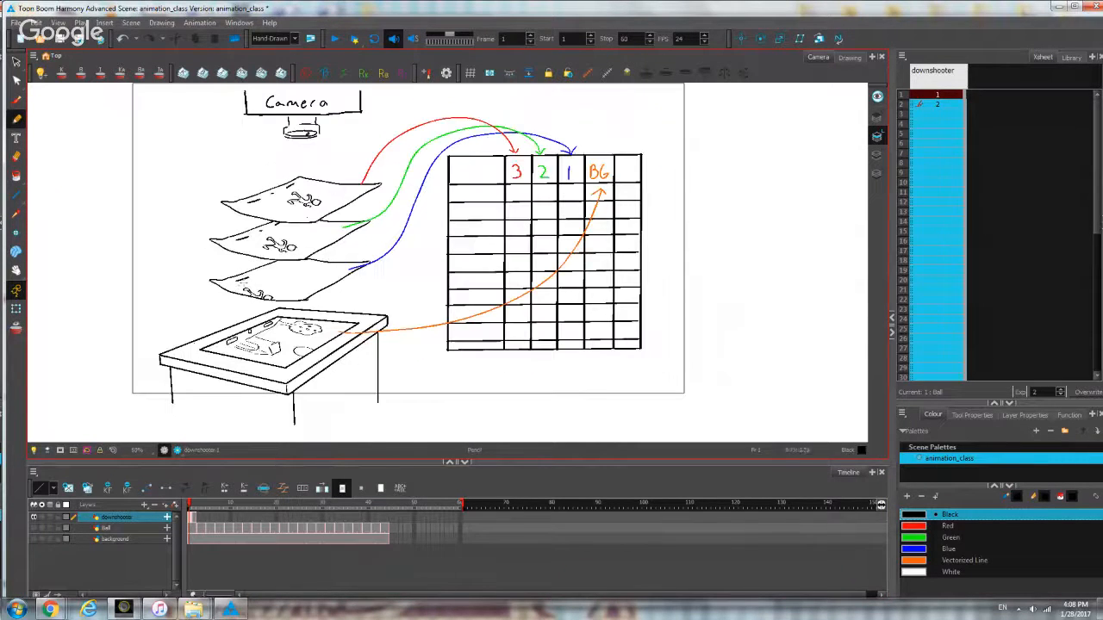
# Cut the empty frame 2 cell from the downshooter layer and return to frame 1.
pyautogui.click(195, 517)
pyautogui.rightClick(196, 517)
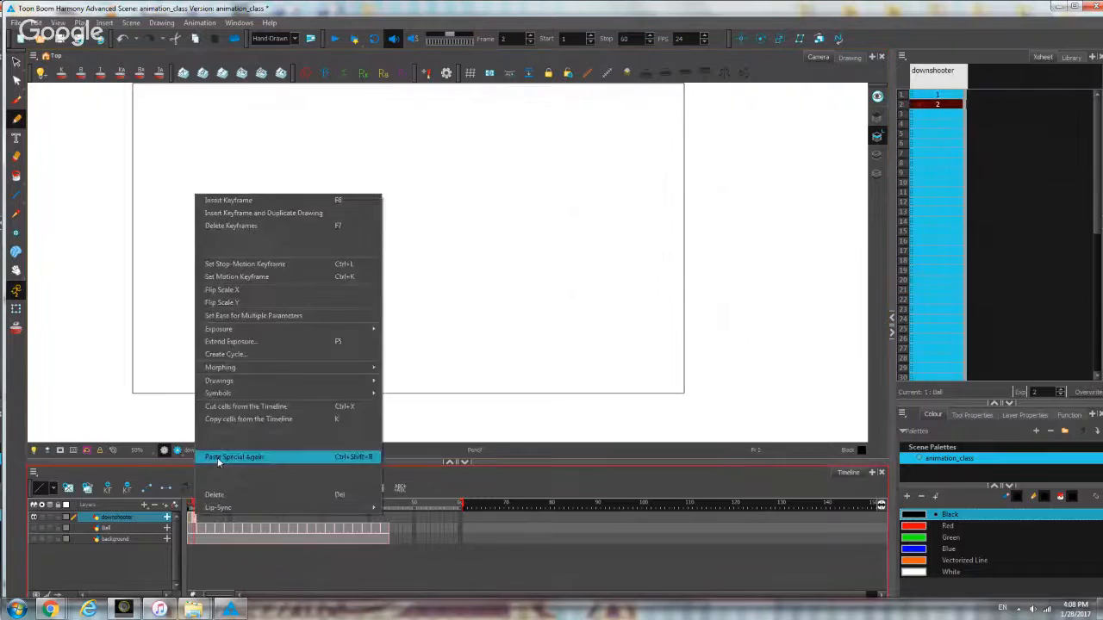
pyautogui.click(234, 412)
pyautogui.click(190, 520)
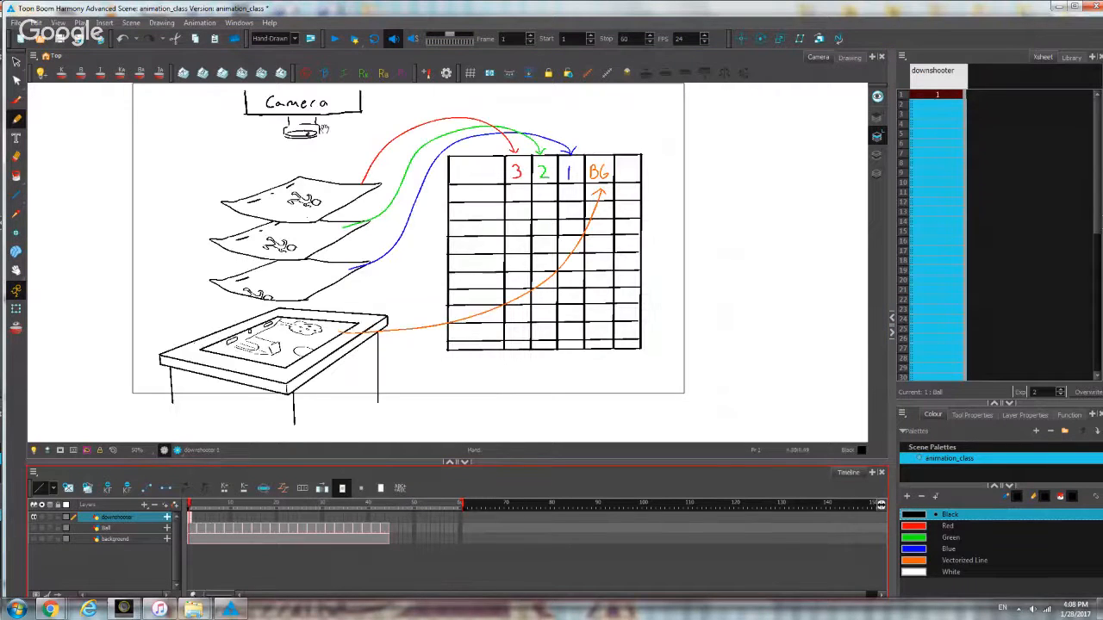
pyautogui.moveTo(325, 129)
pyautogui.mouseDown()
pyautogui.moveTo(316, 183)
pyautogui.moveTo(321, 159)
pyautogui.mouseUp()
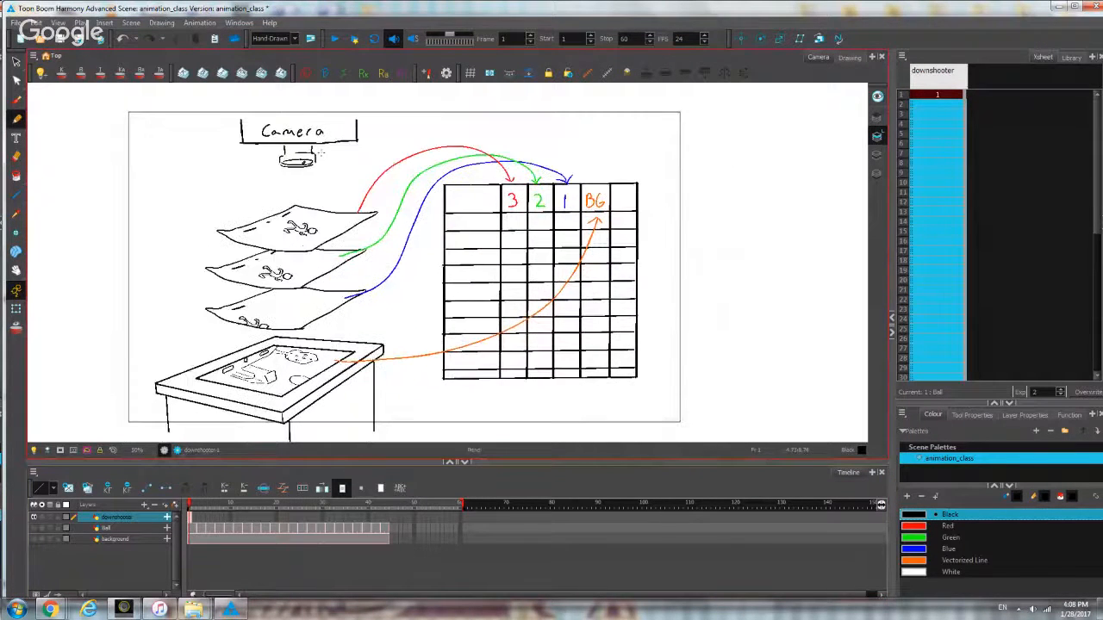
pyautogui.moveTo(369, 202); pyautogui.dragTo(371, 194)
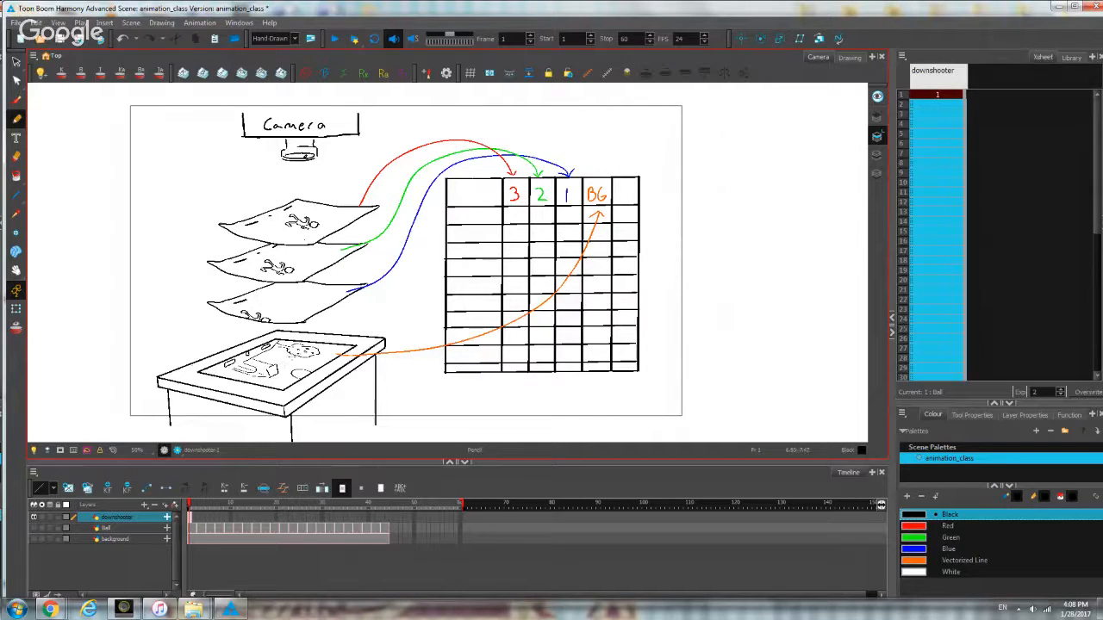
# Show the Ball and background layers together with the downshooter diagram, and hide both again.
pyautogui.click(34, 528)
pyautogui.click(34, 540)
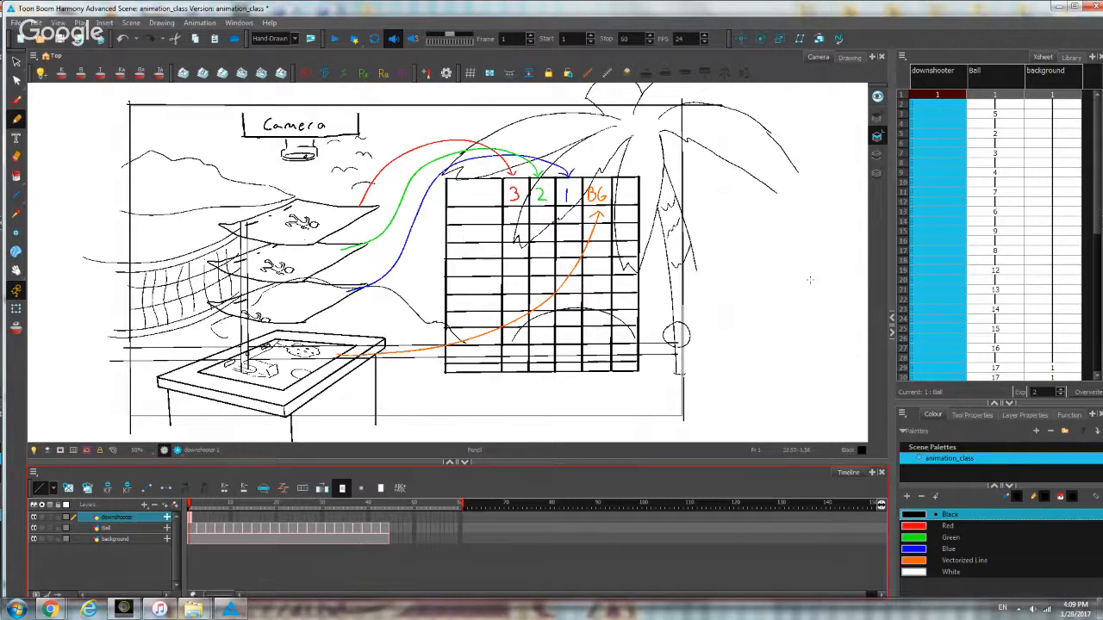
pyautogui.click(33, 539)
pyautogui.click(33, 527)
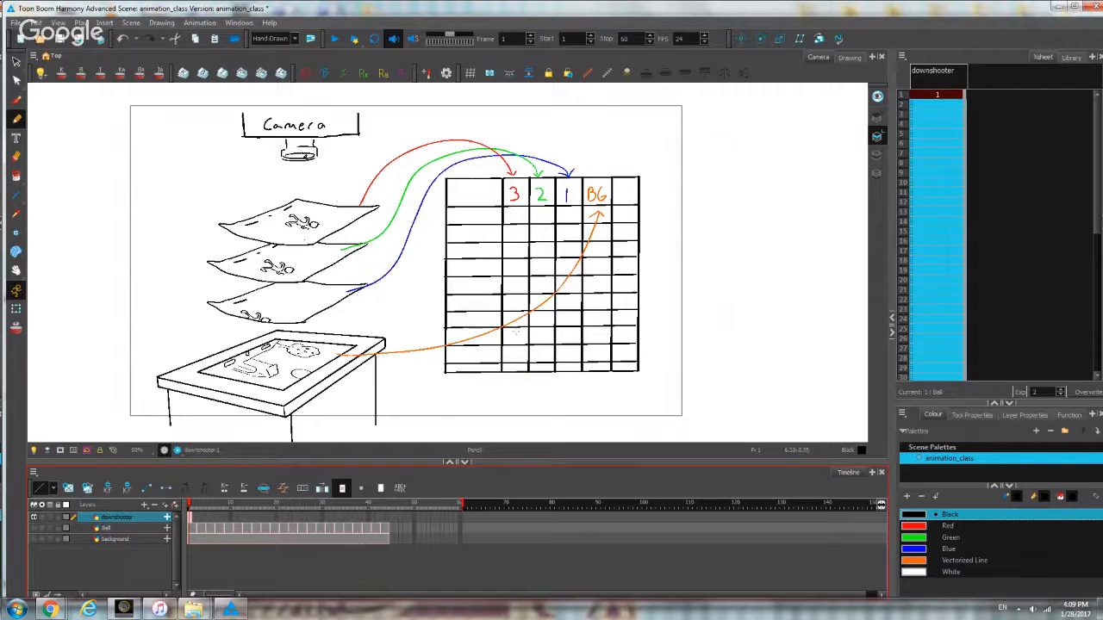
# Draw vertical pencil lines down columns 3, 2 and 1 of the sketched exposure sheet, and undo all three strokes.
pyautogui.moveTo(509, 211); pyautogui.dragTo(507, 346)
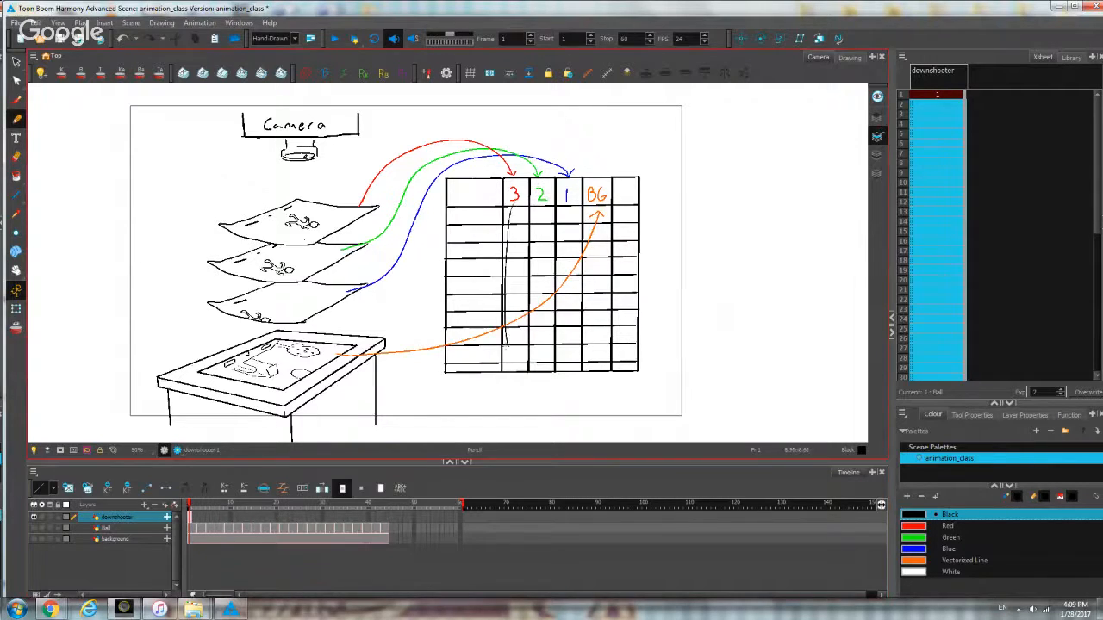
pyautogui.moveTo(543, 200); pyautogui.dragTo(540, 366)
pyautogui.moveTo(571, 206); pyautogui.dragTo(574, 362)
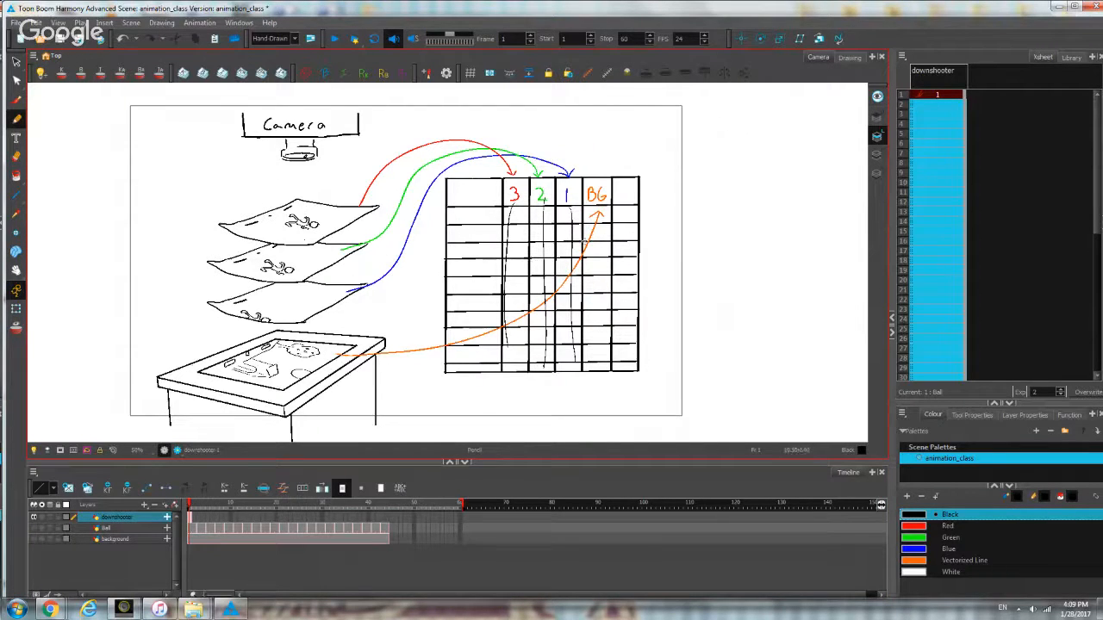
pyautogui.hotkey('ctrl', 'z')
pyautogui.hotkey('ctrl', 'z')
pyautogui.hotkey('ctrl', 'z')
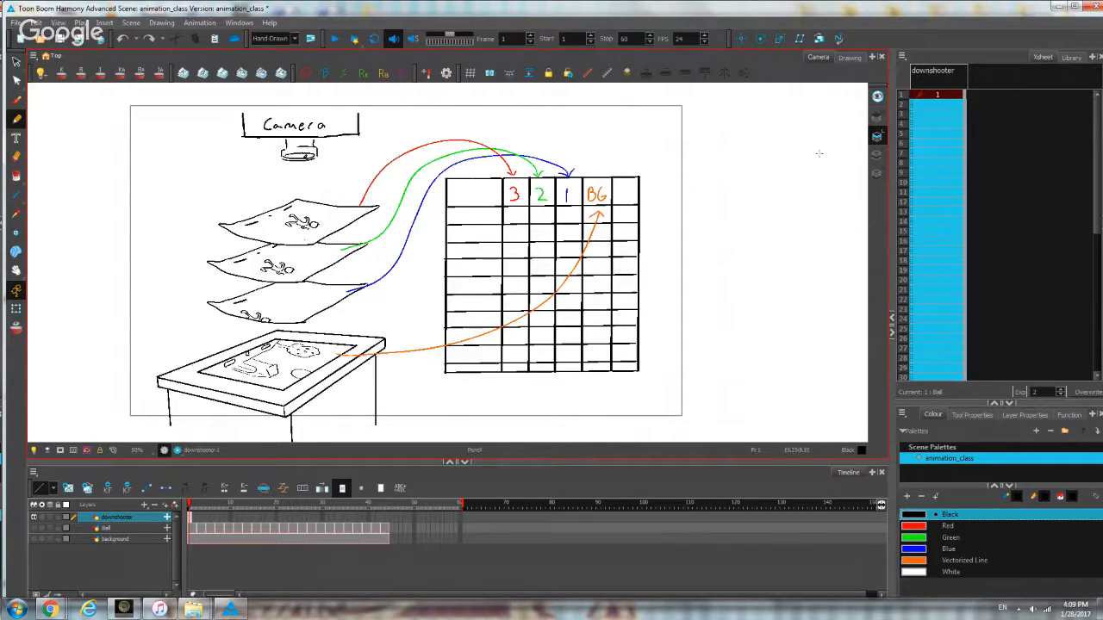
# Hide the downshooter layer and show the Ball and background layers.
pyautogui.click(32, 518)
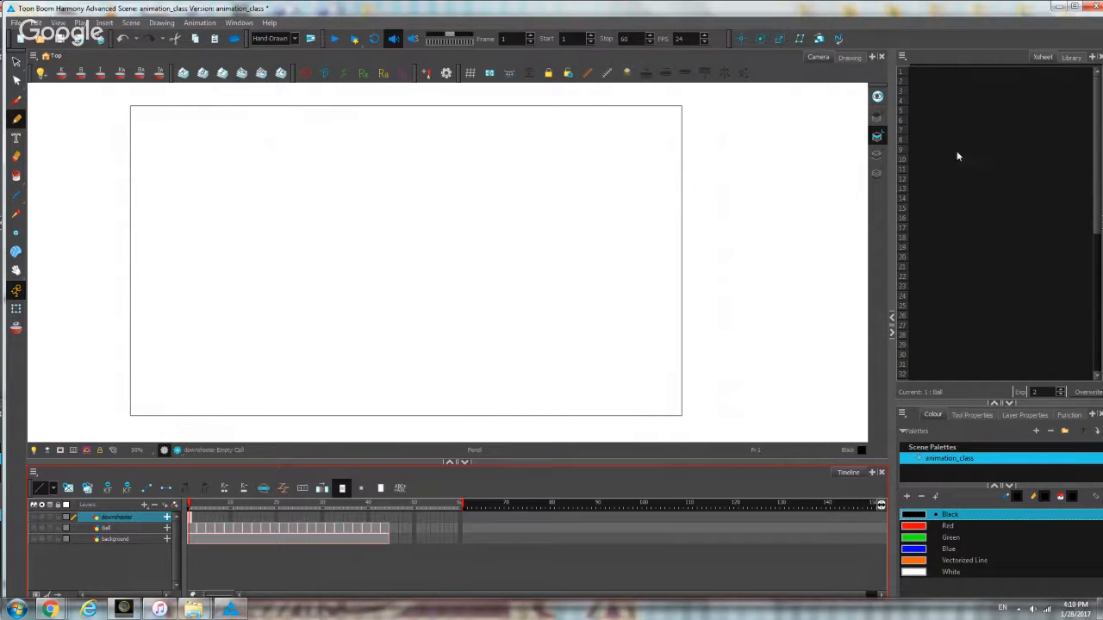
pyautogui.click(34, 528)
pyautogui.click(34, 539)
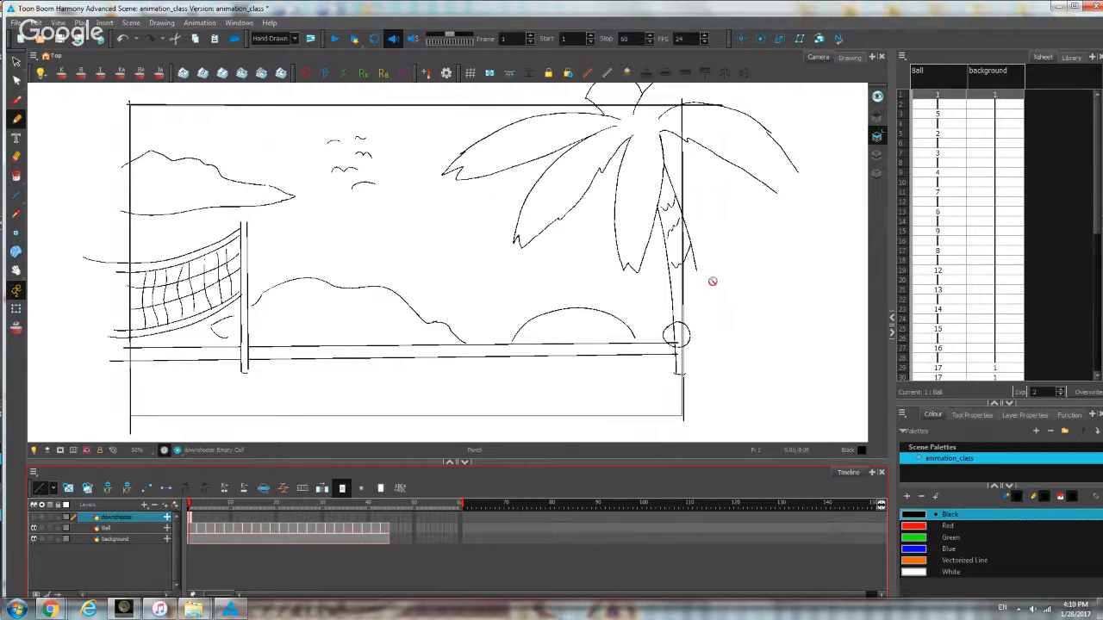
# View the Ball layer's drawings near the start and at frame 44, return to frame 1 and play the animation.
pyautogui.click(193, 527)
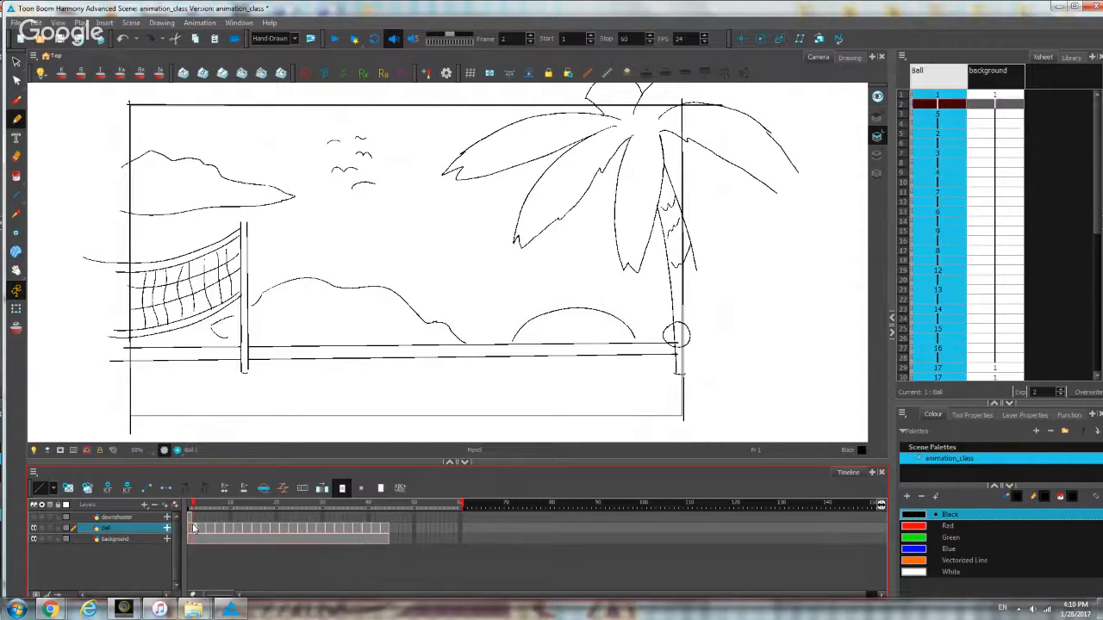
pyautogui.click(200, 528)
pyautogui.click(387, 528)
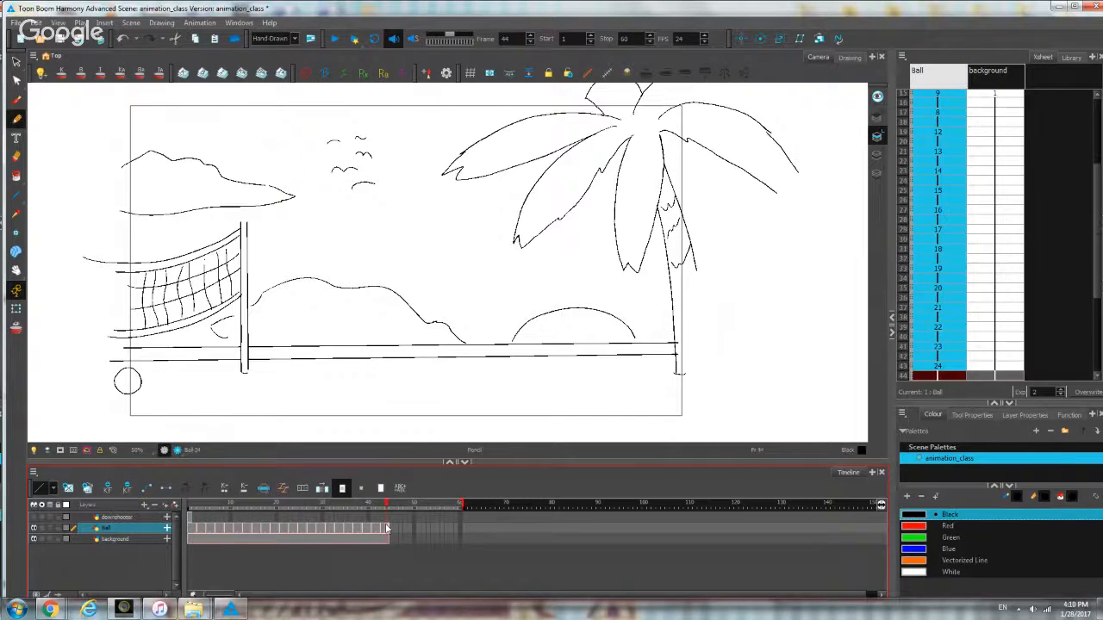
pyautogui.click(190, 529)
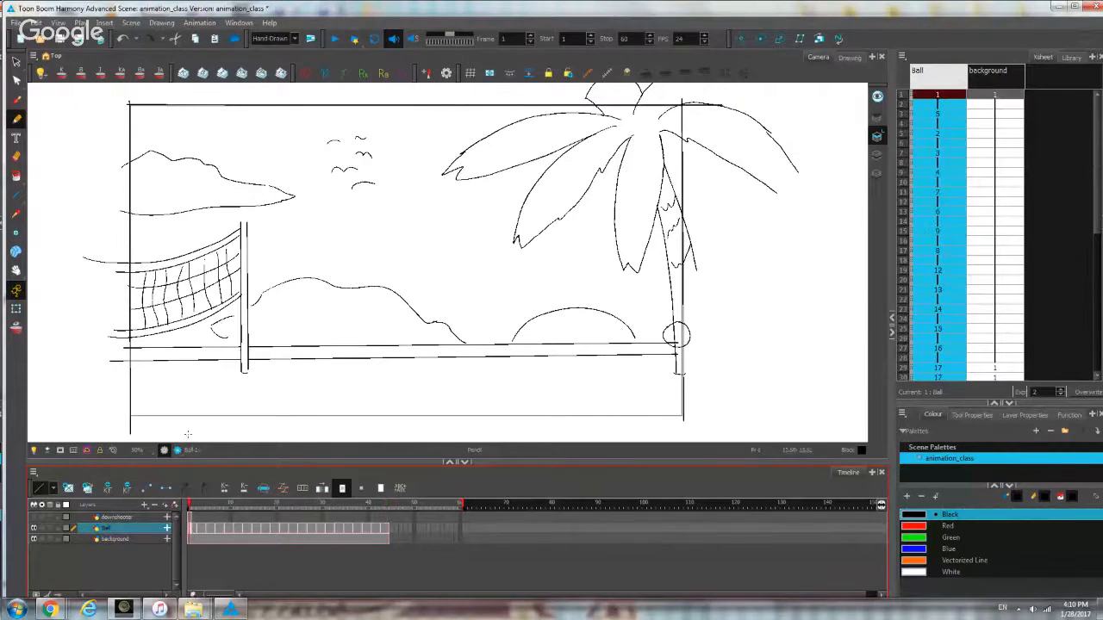
pyautogui.click(336, 39)
# Select the ball artwork on frame 1 with the Select tool to inspect it, and clear the selection.
pyautogui.hotkey('alt', 's')
pyautogui.click(681, 301)
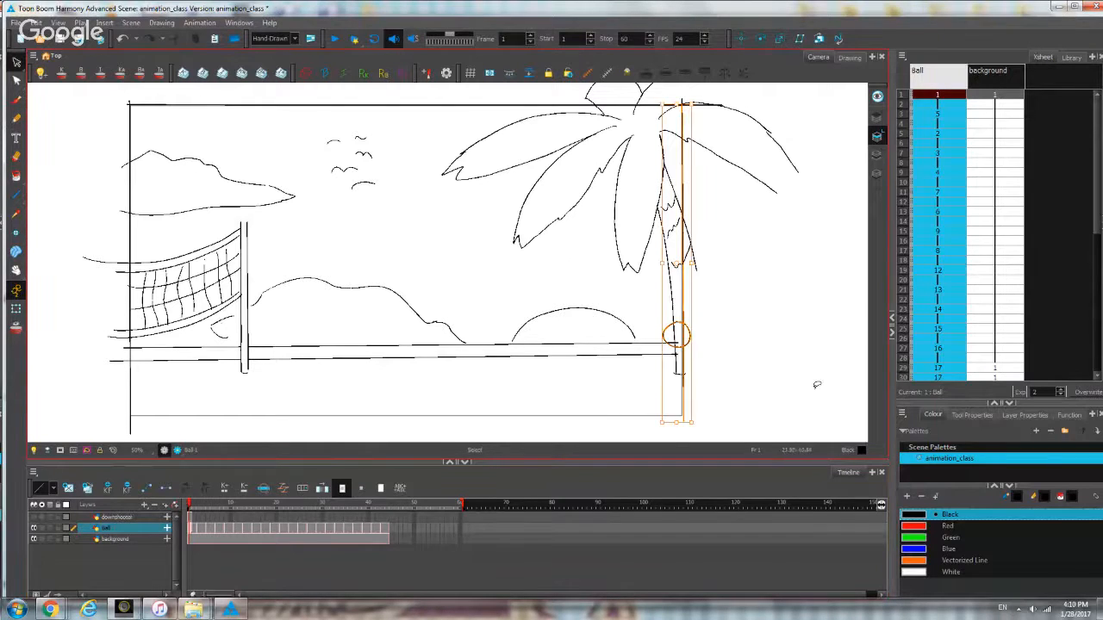
pyautogui.click(749, 309)
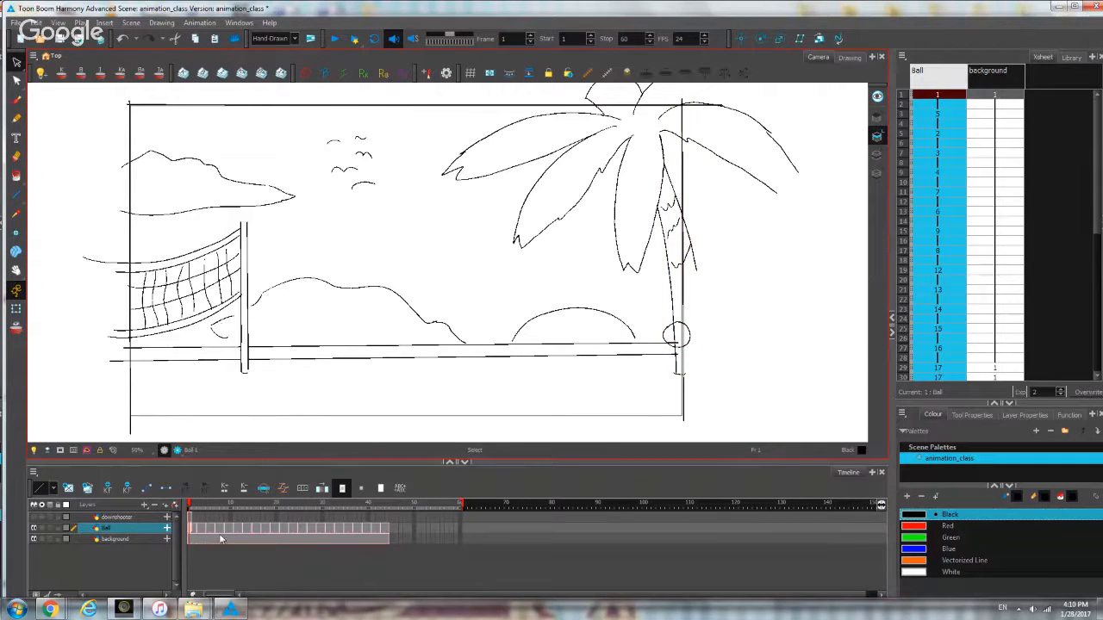
# Select all artwork on the background layer to inspect which lines belong to it, and clear the selection.
pyautogui.click(138, 538)
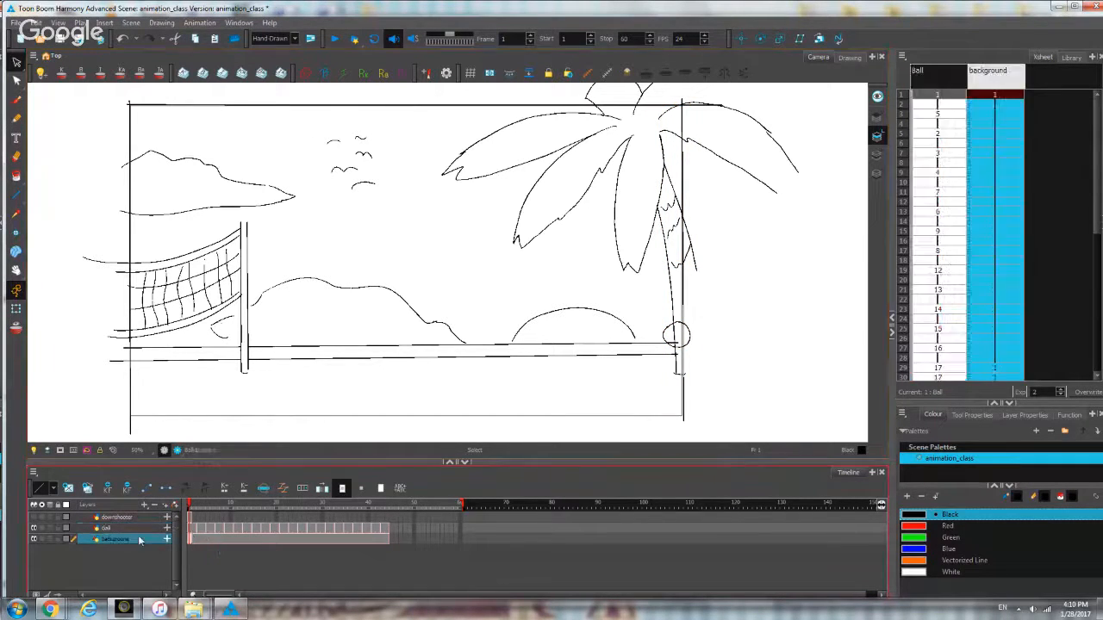
pyautogui.scroll(-3, 224, 359)
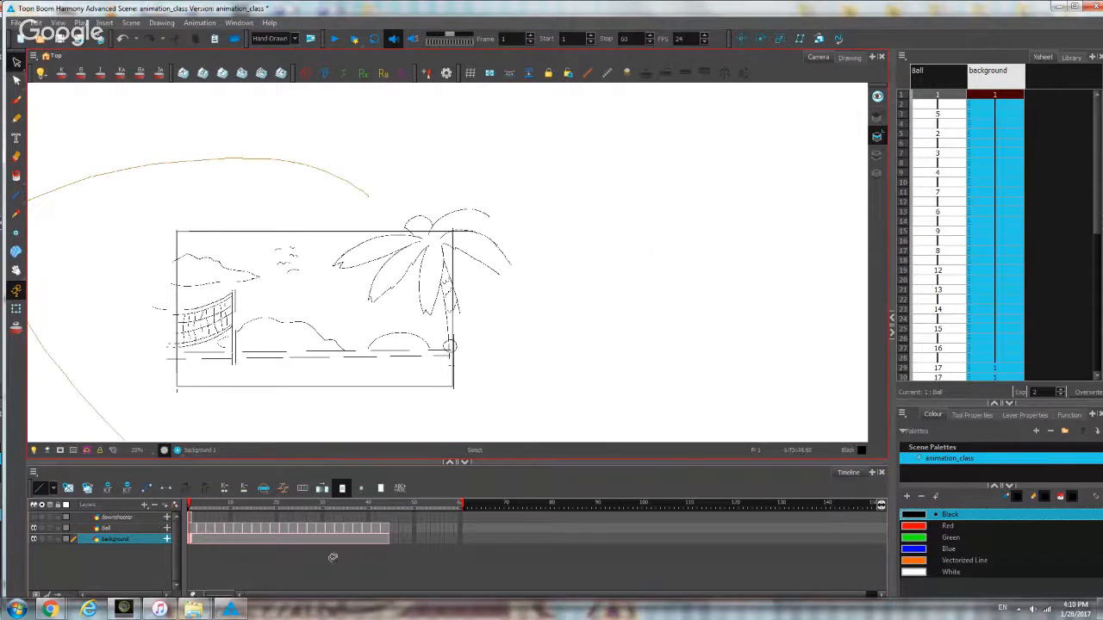
pyautogui.hotkey('ctrl', 'a')
pyautogui.scroll(3, 500, 295)
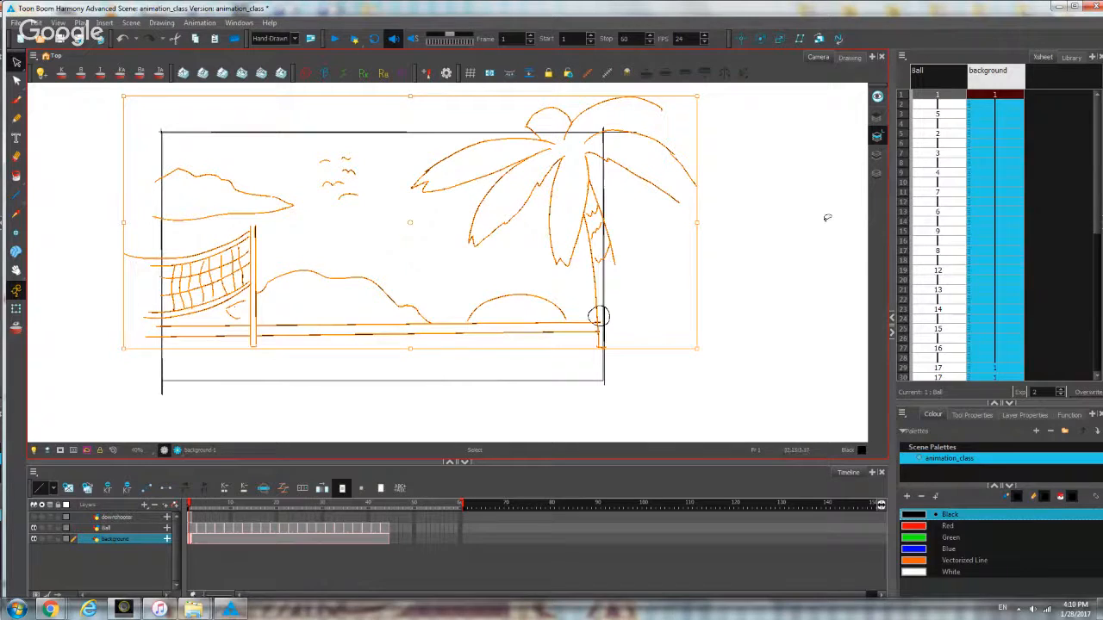
pyautogui.click(804, 239)
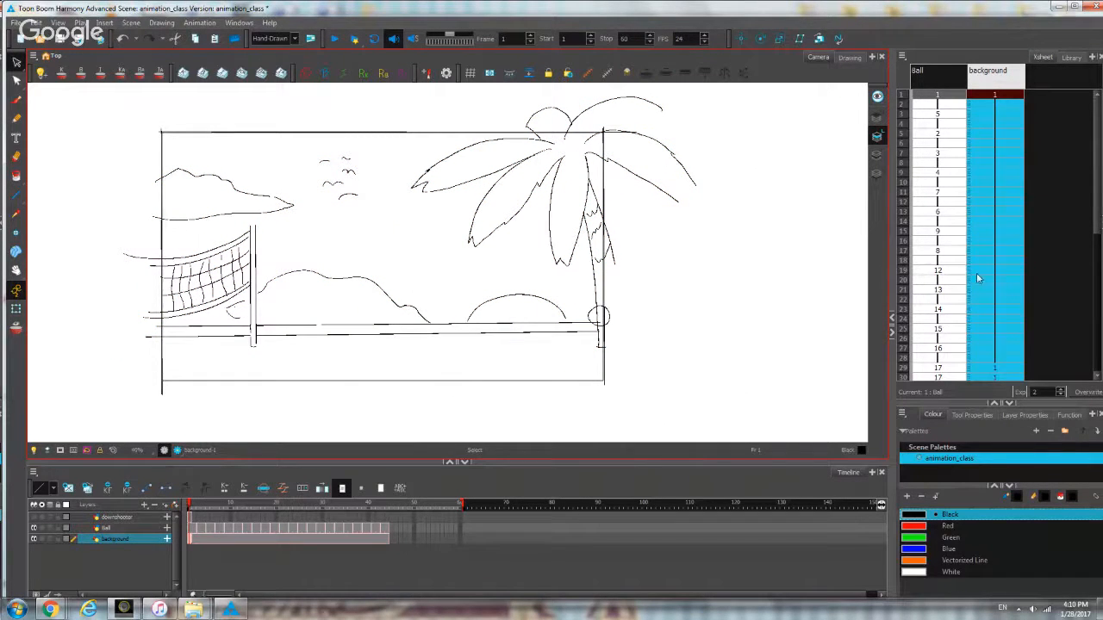
# Highlight the Ball and background columns in the Xsheet in turn, and look through the Xsheet's view commands.
pyautogui.click(939, 84)
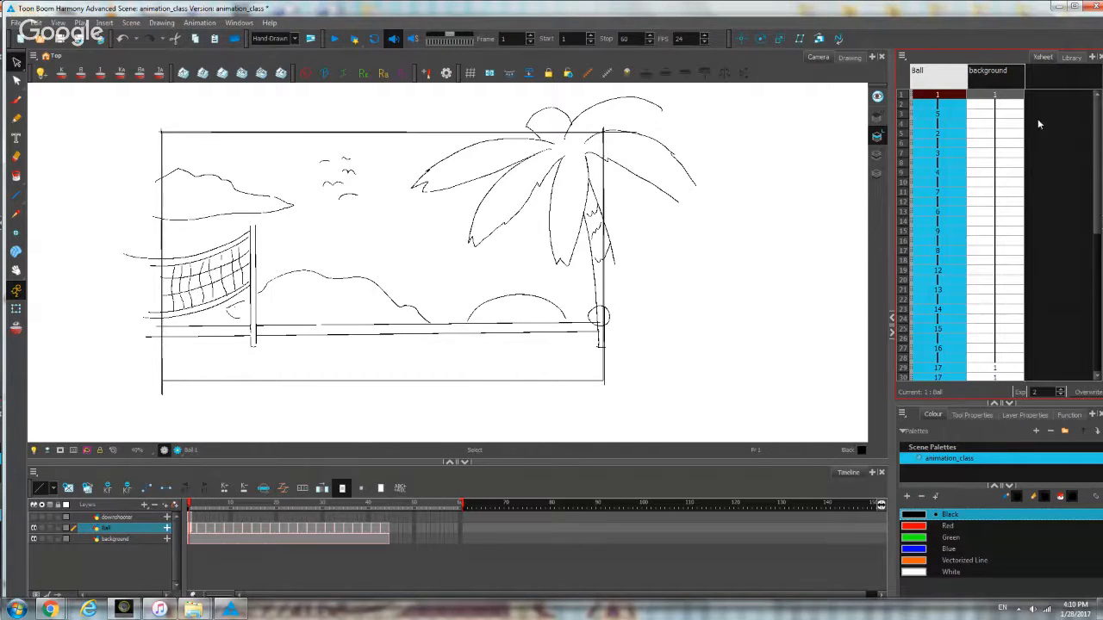
pyautogui.click(1018, 80)
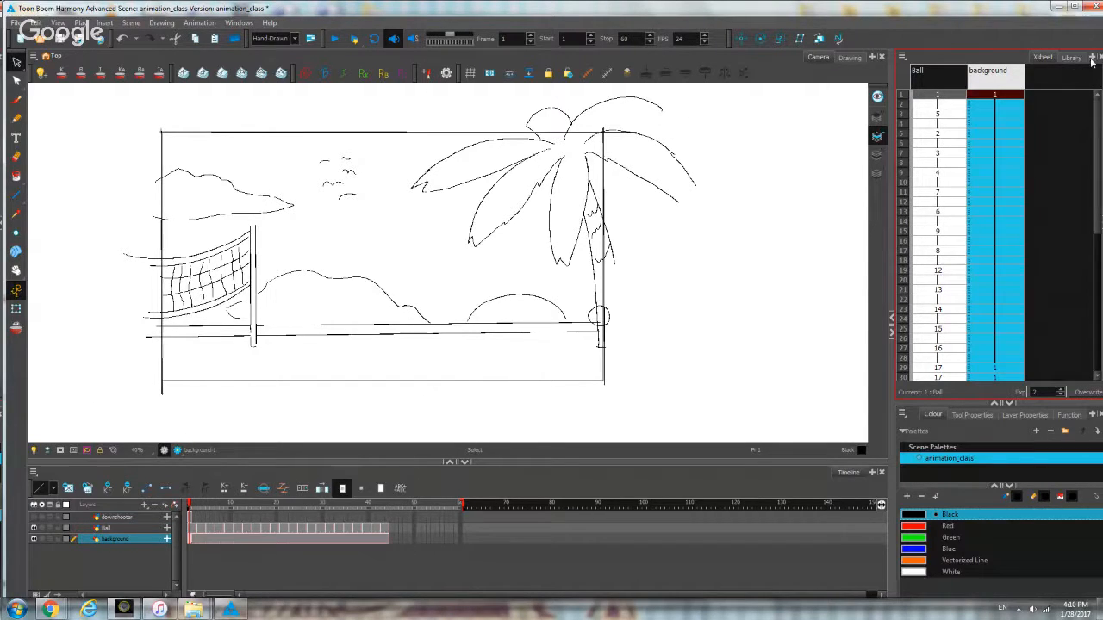
pyautogui.click(902, 57)
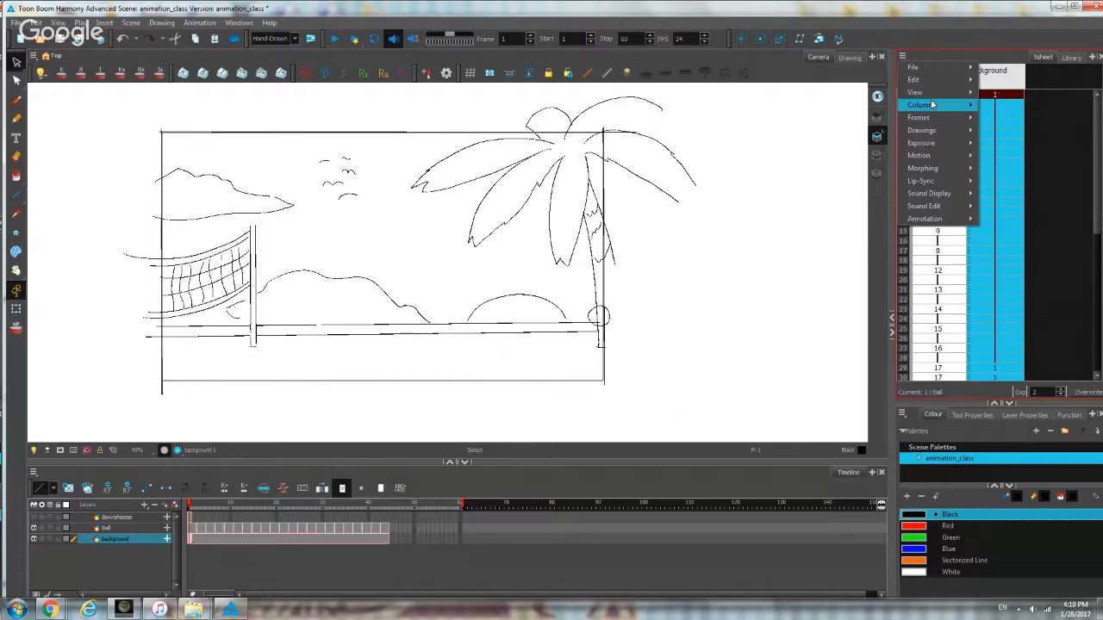
pyautogui.moveTo(935, 105)
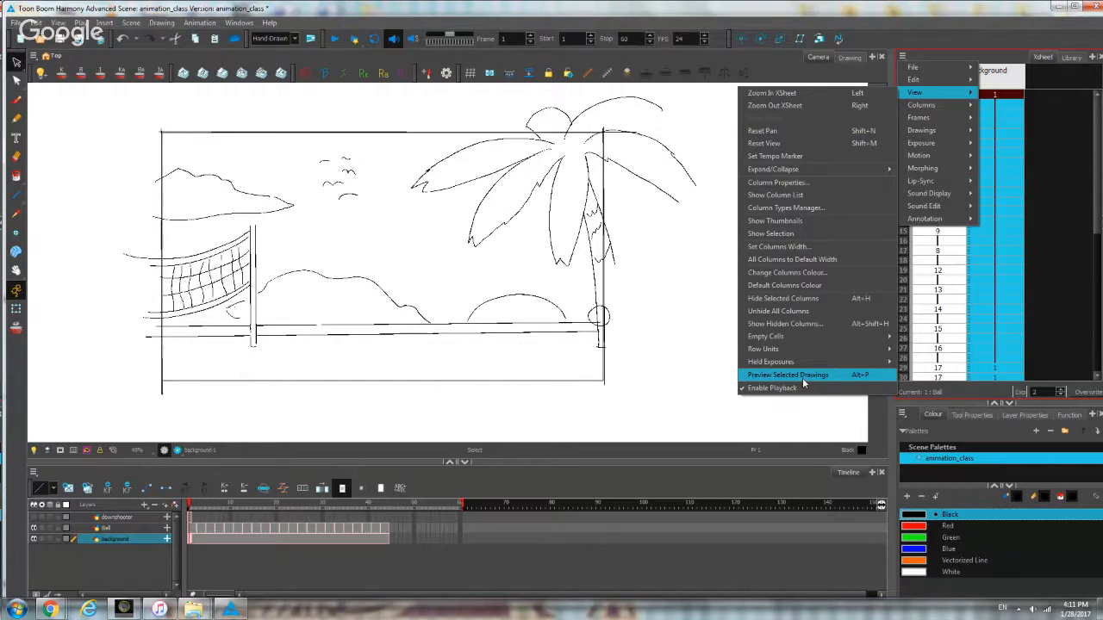
pyautogui.click(1063, 80)
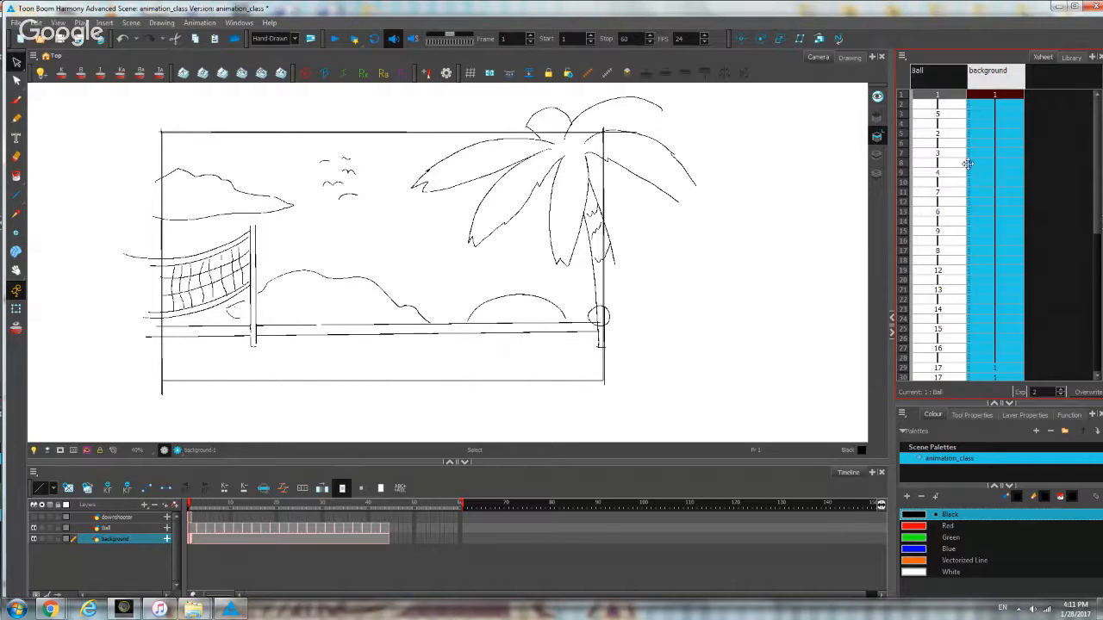
# Draw a short test stroke with the Brush tool on the Ball drawing at frame 2.
pyautogui.hotkey('alt', 'b')
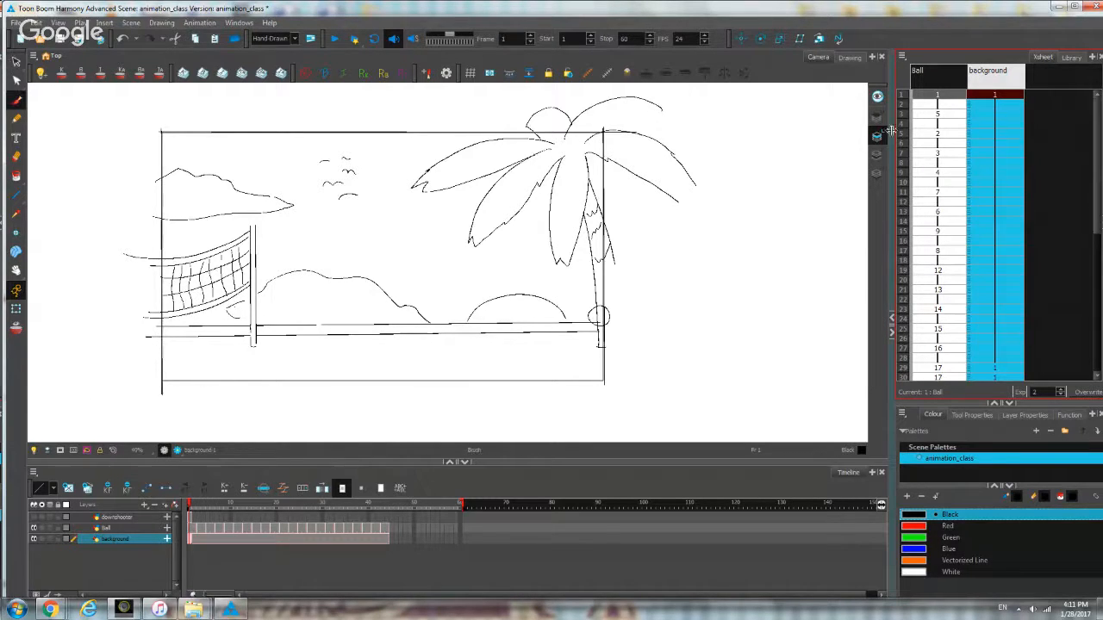
pyautogui.click(923, 103)
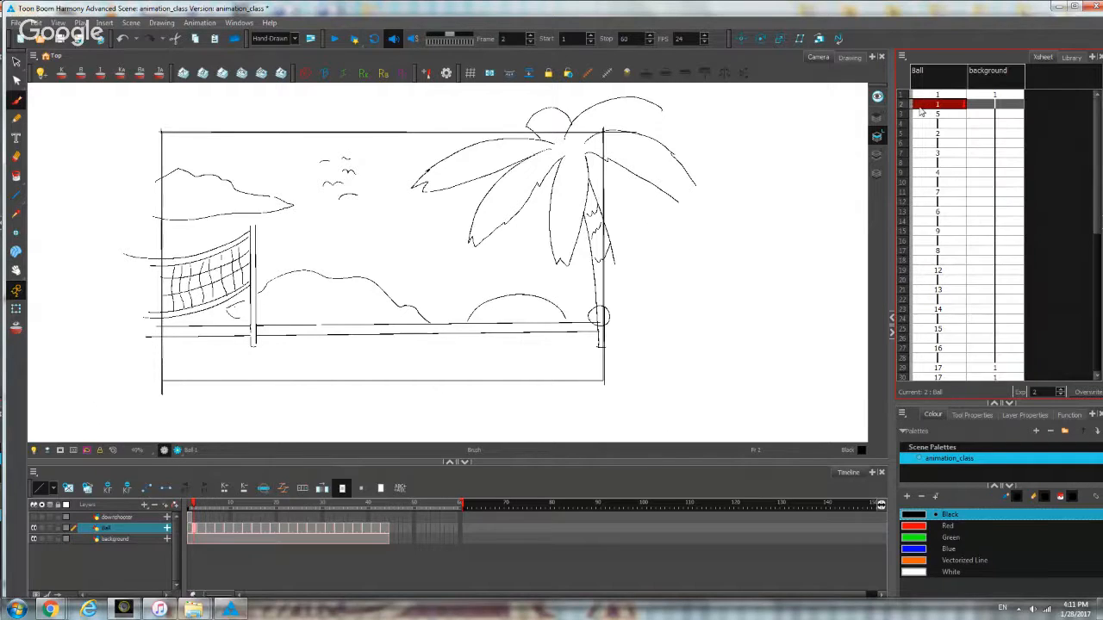
pyautogui.click(934, 123)
pyautogui.click(929, 104)
pyautogui.moveTo(521, 250); pyautogui.dragTo(513, 305)
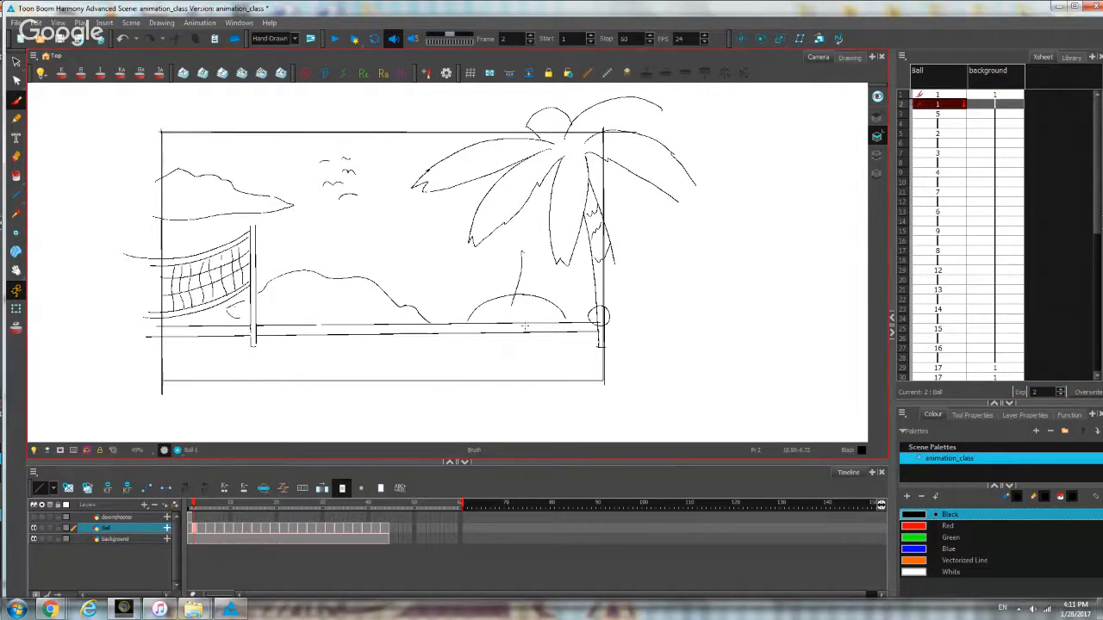
# Draw a short brush stroke on the Ball drawing at frame 8 and undo it.
pyautogui.click(927, 163)
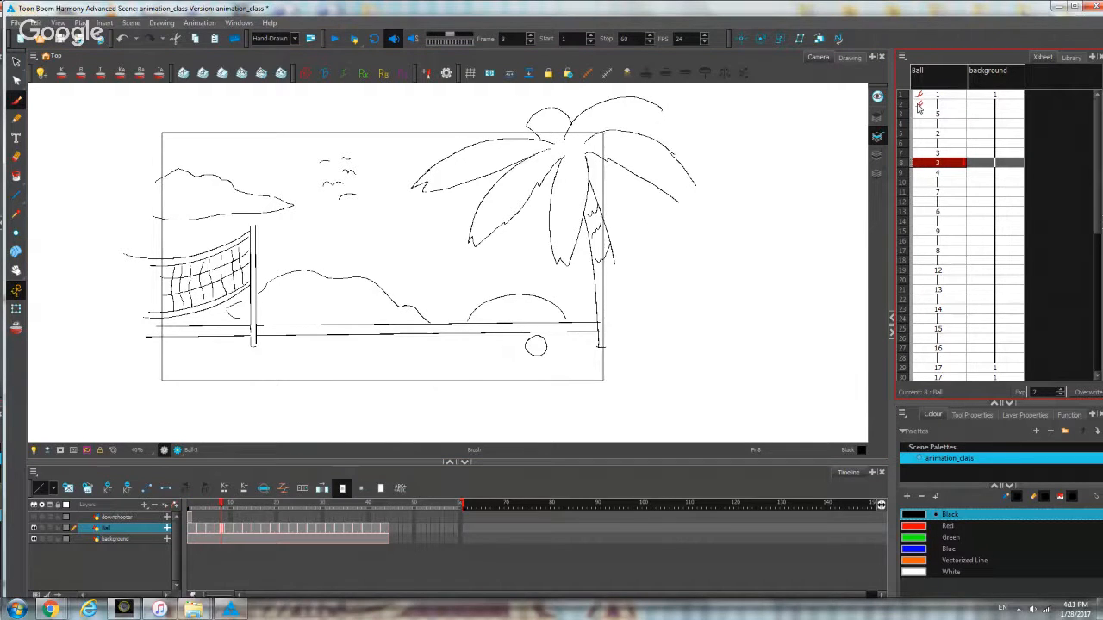
pyautogui.moveTo(502, 243); pyautogui.dragTo(496, 260)
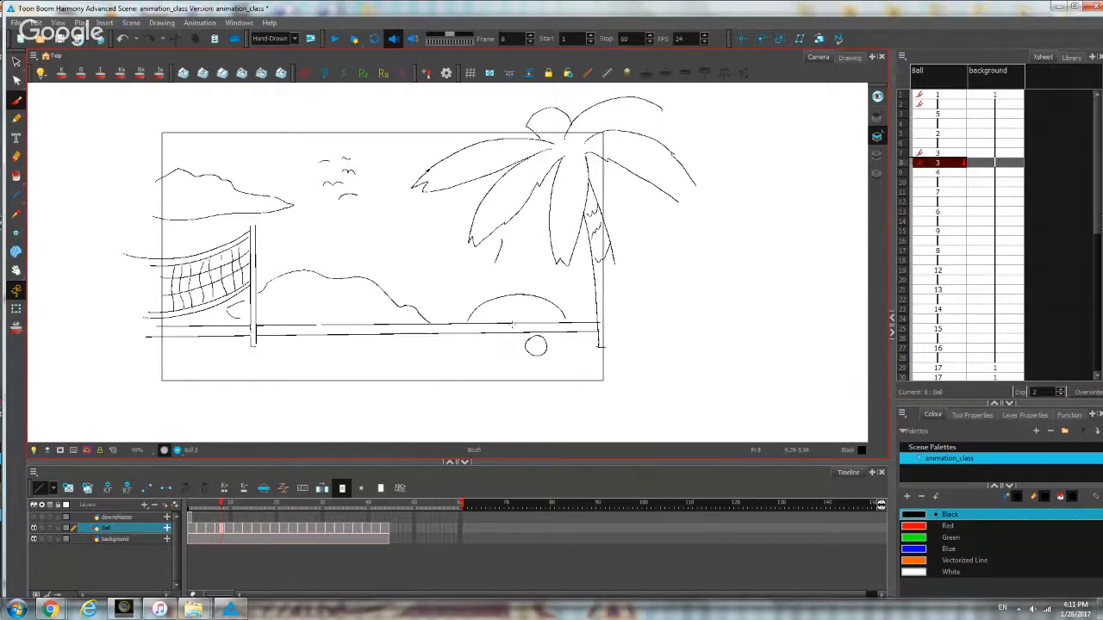
pyautogui.hotkey('ctrl', 'z')
# Rename the Ball drawing at frame 5 to "fuh" in the Xsheet and go to frame 7.
pyautogui.click(921, 114)
pyautogui.click(937, 134)
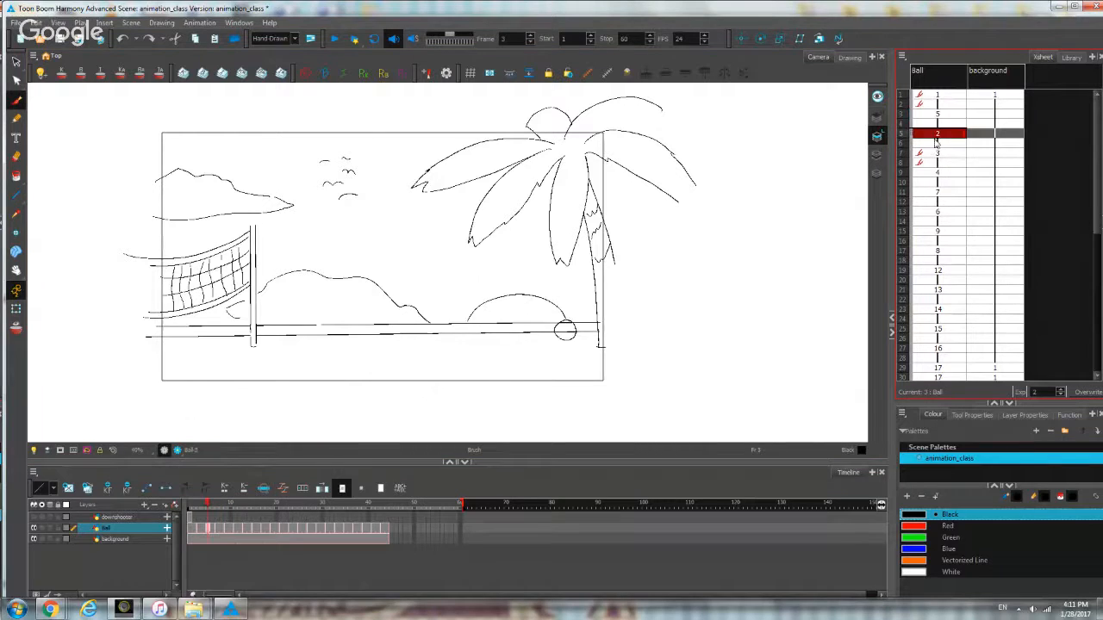
pyautogui.click(937, 153)
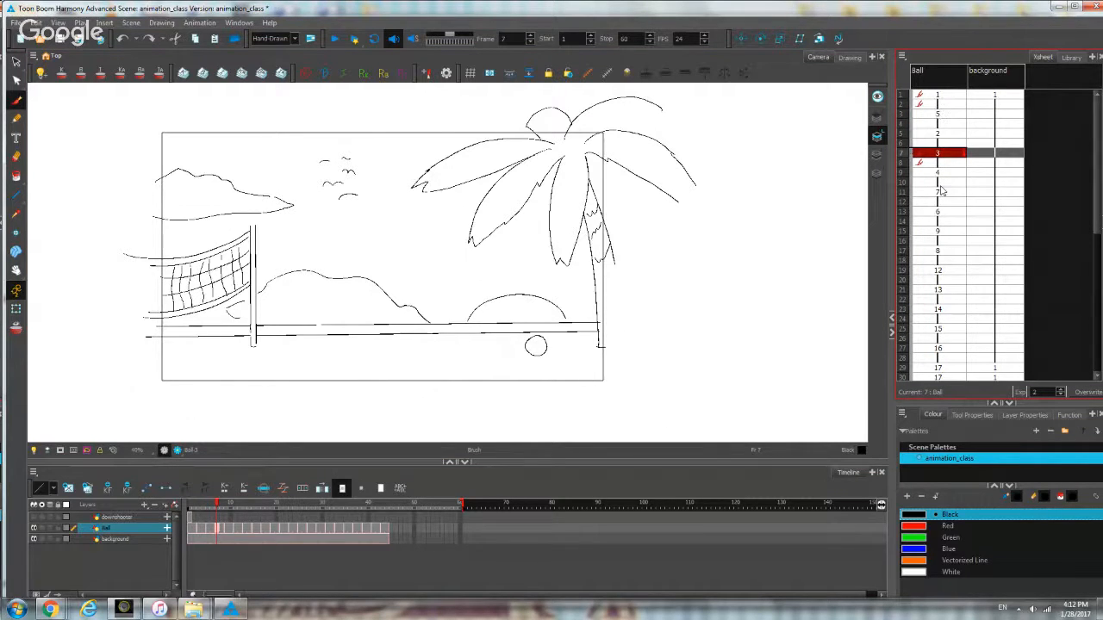
pyautogui.click(940, 134)
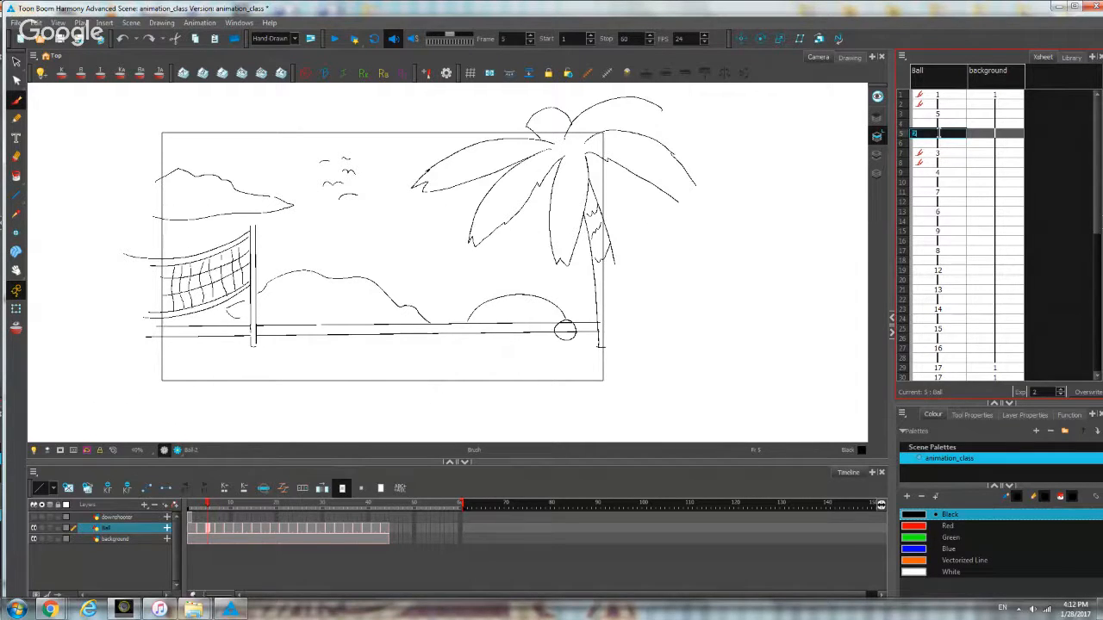
pyautogui.write('fuh')
pyautogui.press('Return')
pyautogui.click(949, 155)
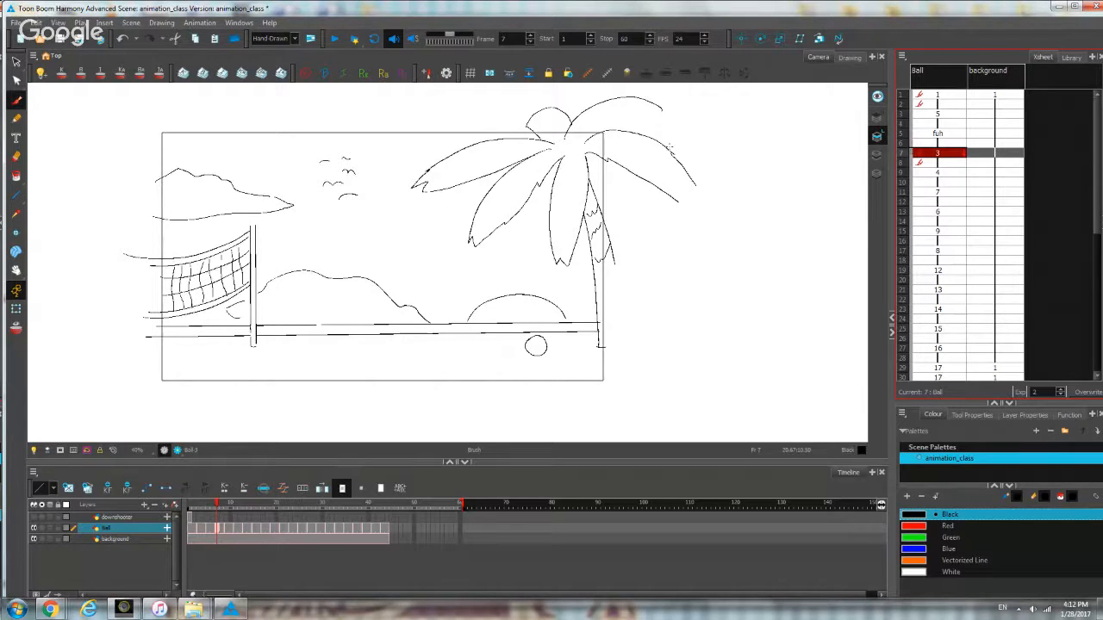
# Turn on the Camera view's mask to preview only the area inside the camera frame, and turn it off again.
pyautogui.press('1')
pyautogui.press('space')
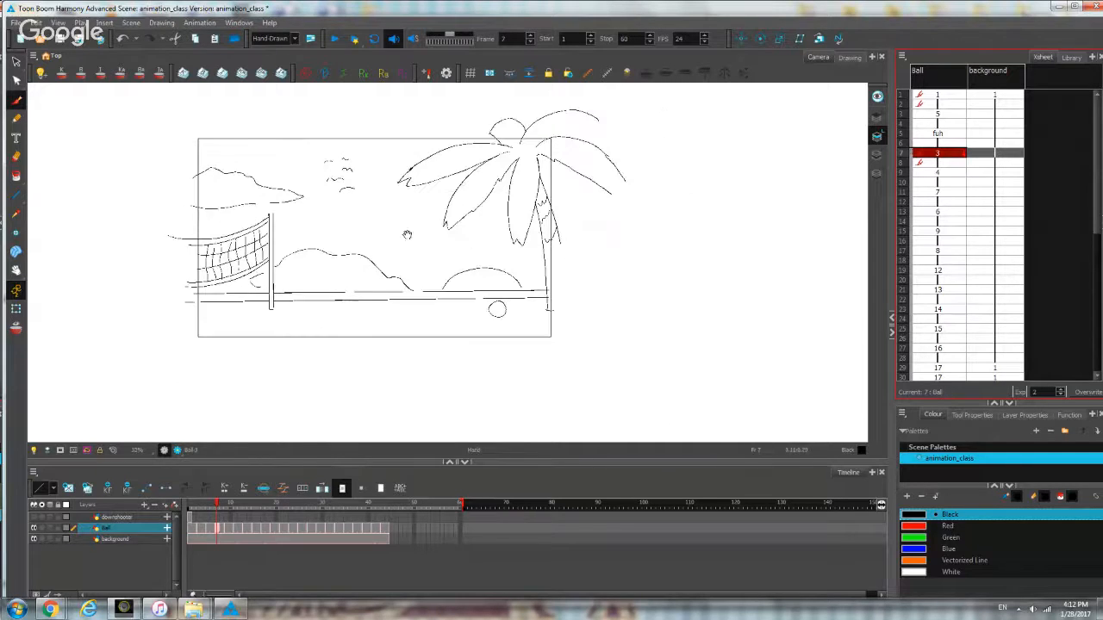
pyautogui.moveTo(407, 234)
pyautogui.mouseDown()
pyautogui.moveTo(500, 237)
pyautogui.moveTo(485, 283)
pyautogui.mouseUp()
pyautogui.press('2')
pyautogui.press('space')
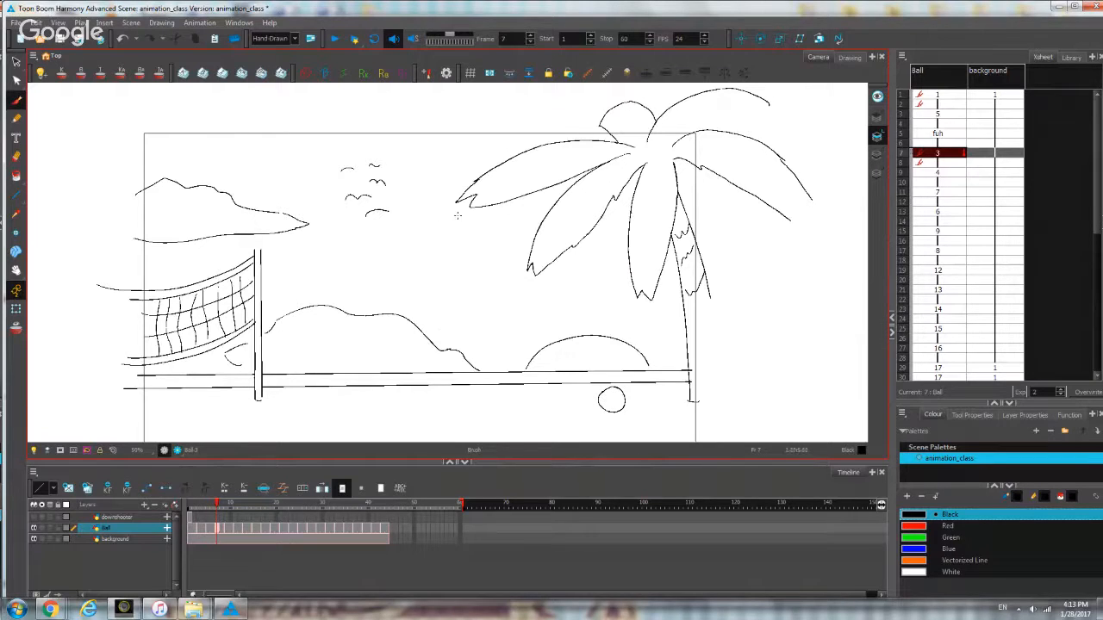
pyautogui.moveTo(395, 284); pyautogui.dragTo(405, 267)
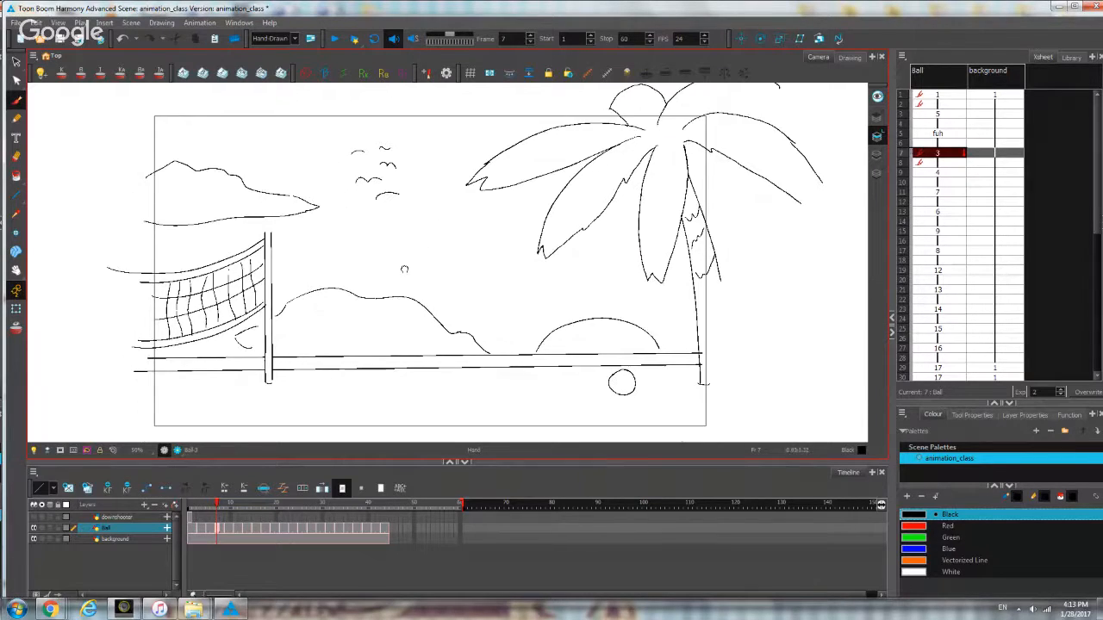
pyautogui.click(61, 451)
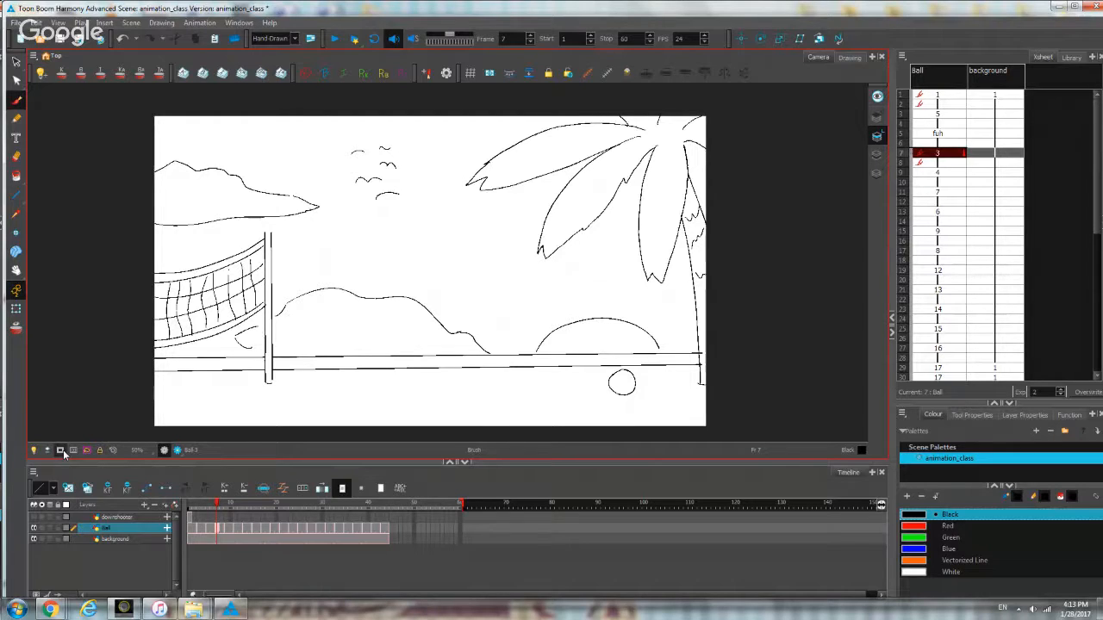
pyautogui.click(61, 450)
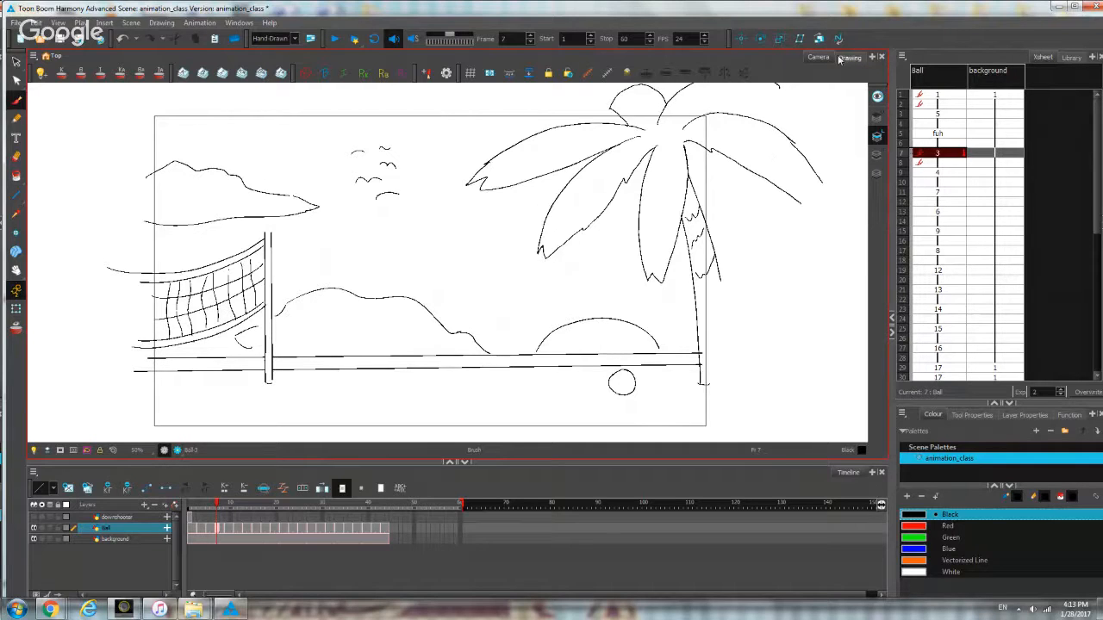
# Compare the Ball drawing at frame 7 in the Drawing view with the full scene in the Camera view, ending in the Drawing view.
pyautogui.click(841, 58)
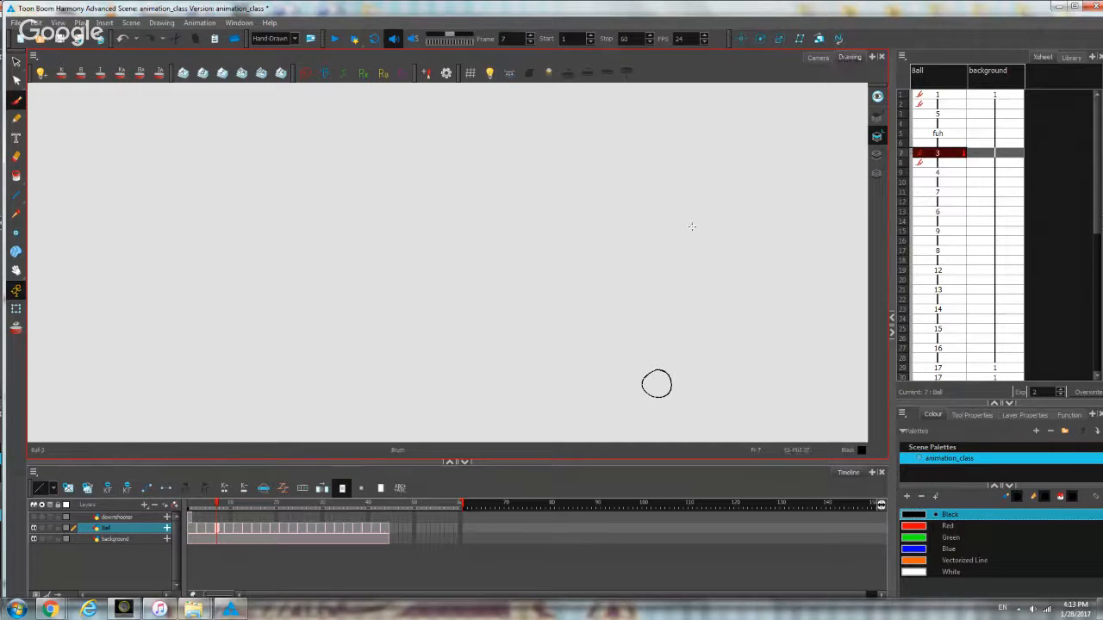
pyautogui.scroll(1, 790, 175)
pyautogui.scroll(-1, 809, 151)
pyautogui.scroll(-1, 805, 153)
pyautogui.moveTo(804, 152)
pyautogui.mouseDown()
pyautogui.moveTo(760, 165)
pyautogui.moveTo(730, 198)
pyautogui.mouseUp()
pyautogui.click(814, 59)
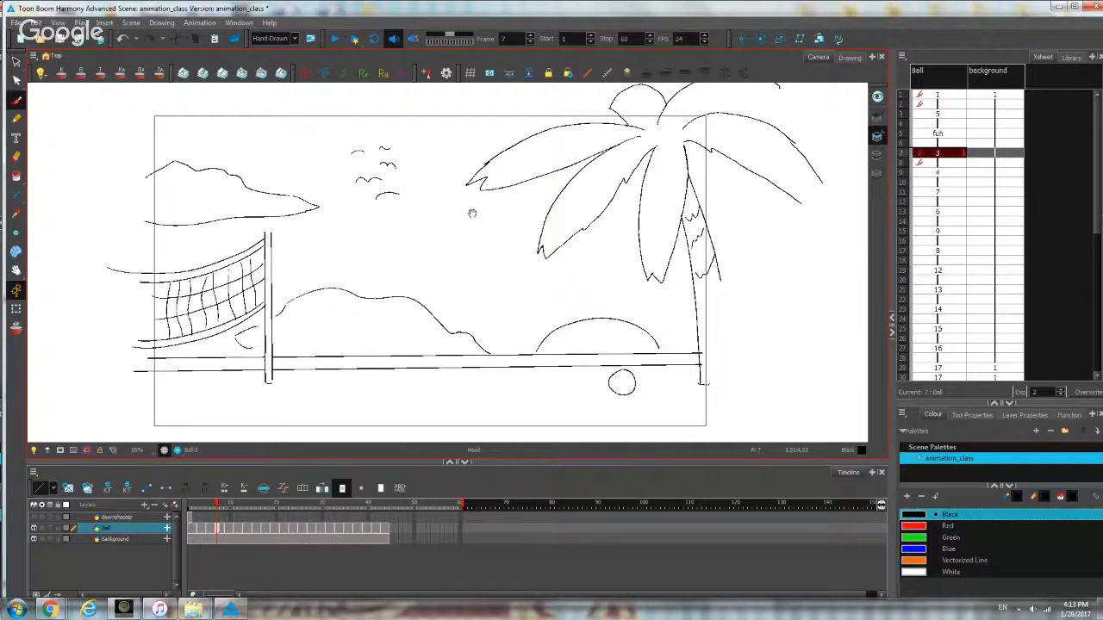
pyautogui.moveTo(473, 213); pyautogui.dragTo(446, 220)
pyautogui.click(849, 58)
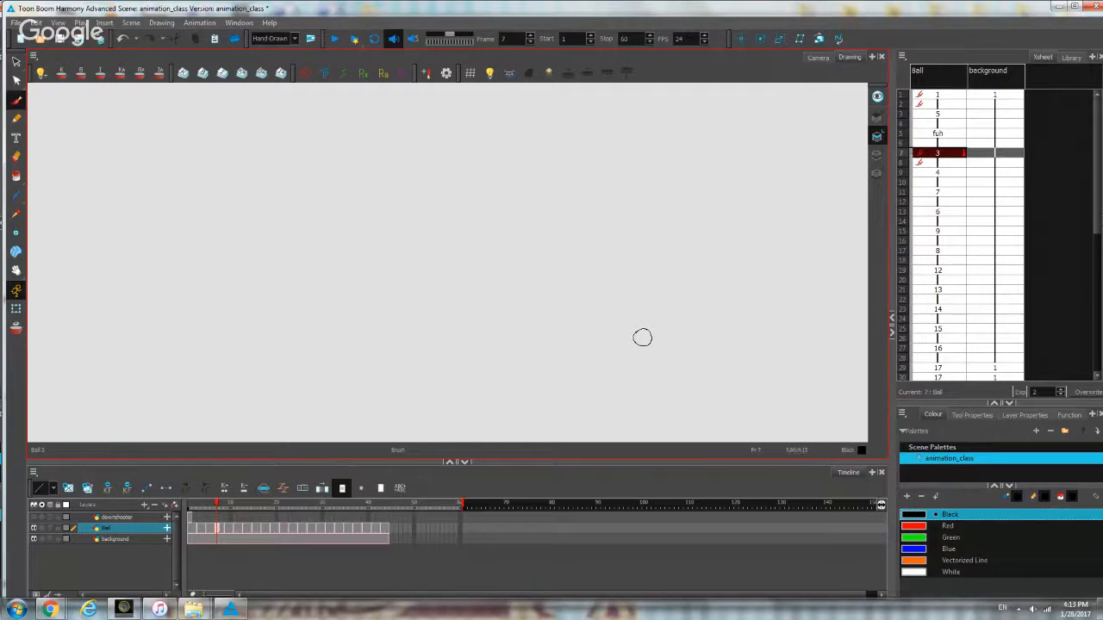
pyautogui.moveTo(642, 226); pyautogui.dragTo(577, 224)
# Scrub through the Ball drawings up to frame 42, and view the background layer's drawing at frame 38.
pyautogui.moveTo(226, 528); pyautogui.dragTo(378, 529)
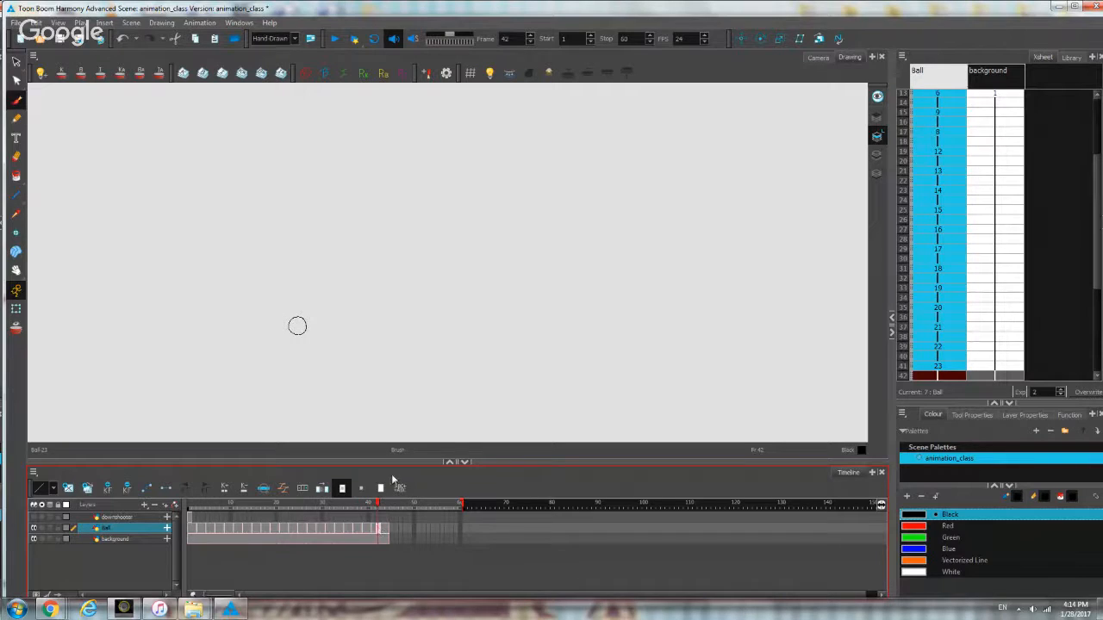
pyautogui.click(360, 539)
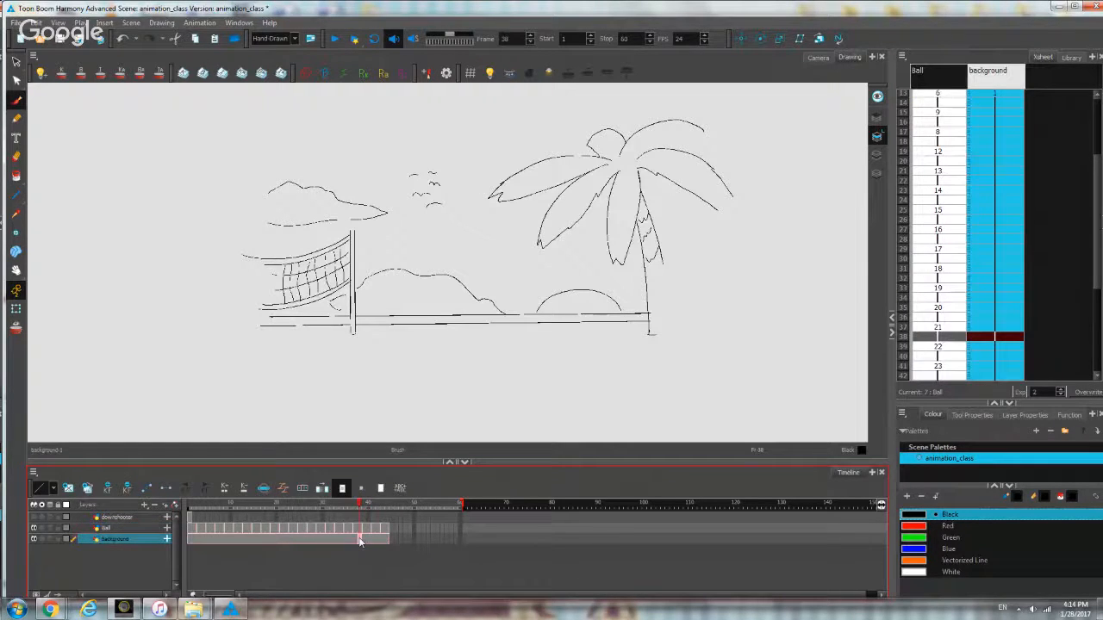
pyautogui.scroll(1, 477, 209)
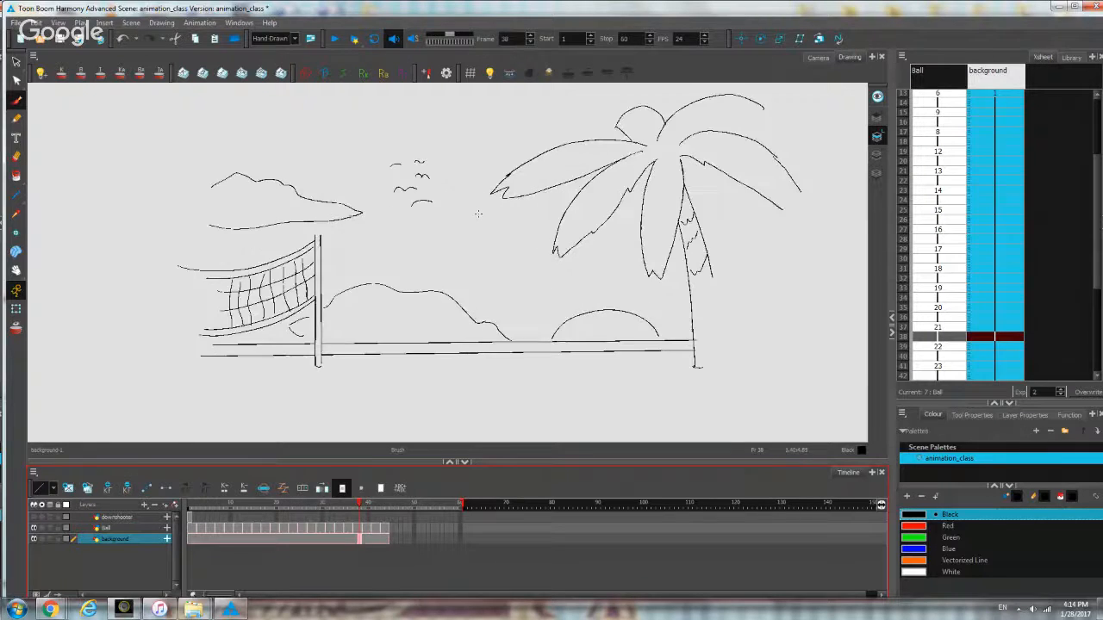
pyautogui.moveTo(477, 208); pyautogui.dragTo(498, 266)
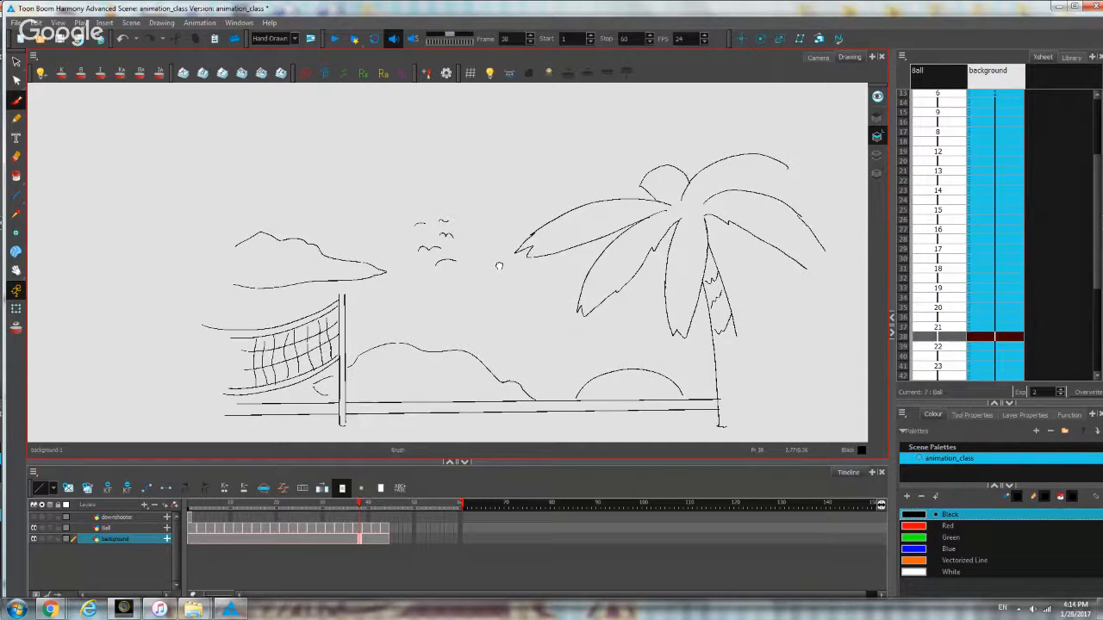
# Turn on the Light Table in the Drawing view and view the Ball layer over the background at frames 38 and 37.
pyautogui.click(491, 76)
pyautogui.click(360, 529)
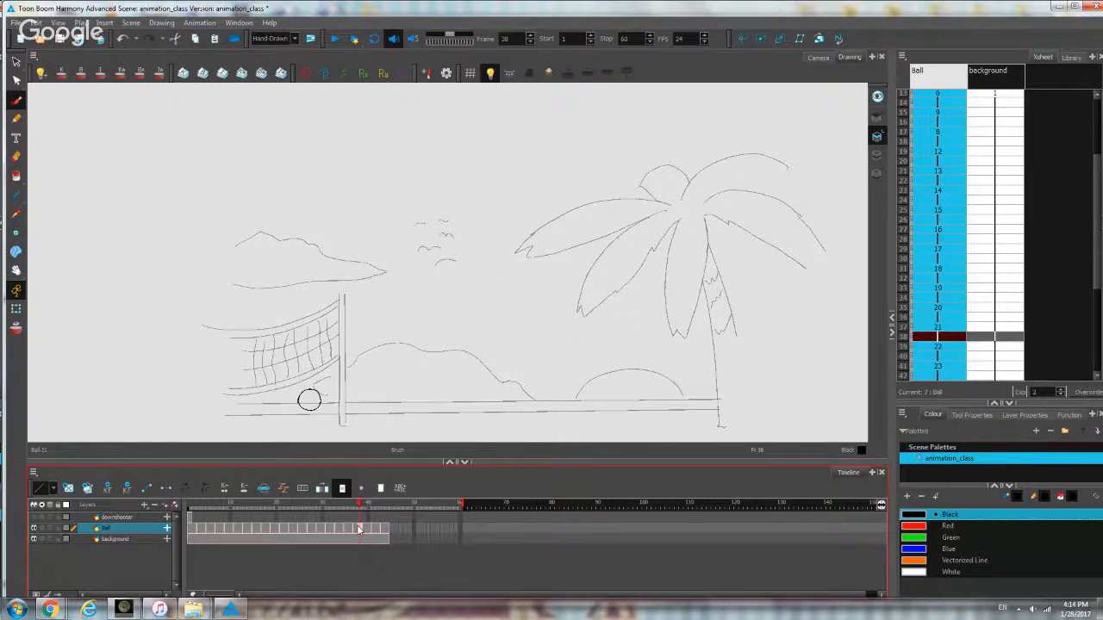
pyautogui.moveTo(295, 426); pyautogui.dragTo(283, 375)
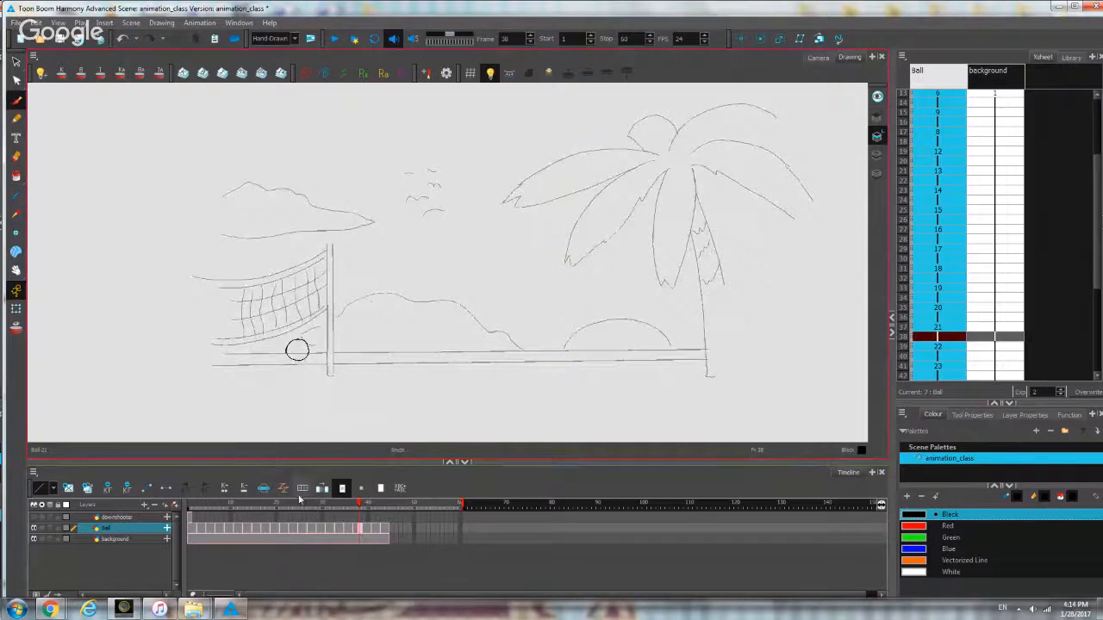
pyautogui.moveTo(357, 503)
pyautogui.mouseDown()
pyautogui.moveTo(255, 497)
pyautogui.moveTo(356, 498)
pyautogui.mouseUp()
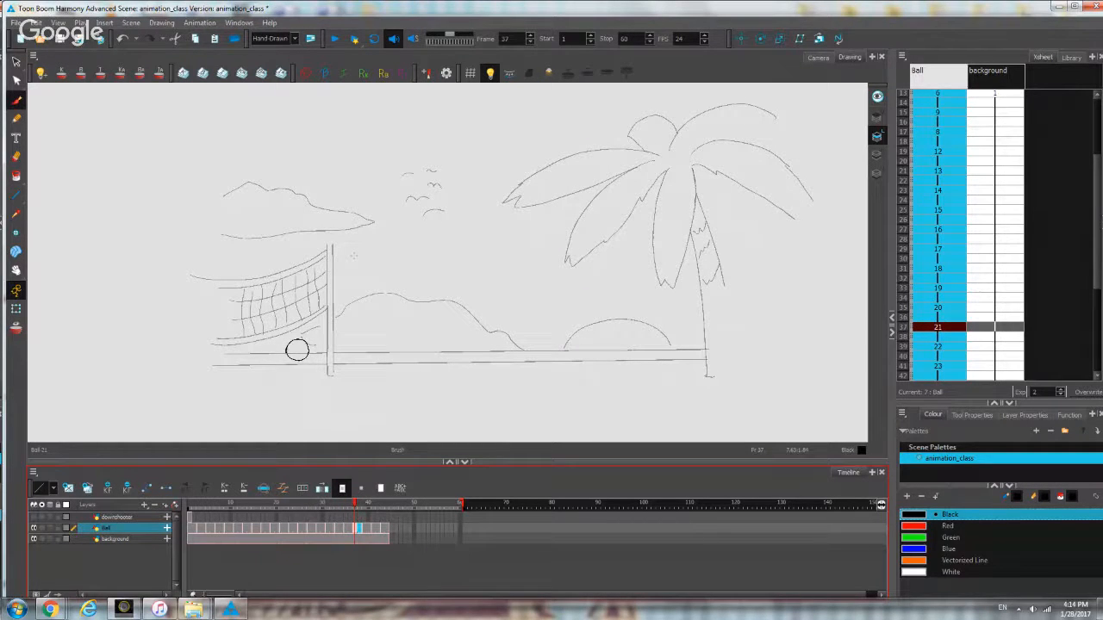
# Mark the Ball drawing at frame 1 as a key drawing.
pyautogui.click(192, 529)
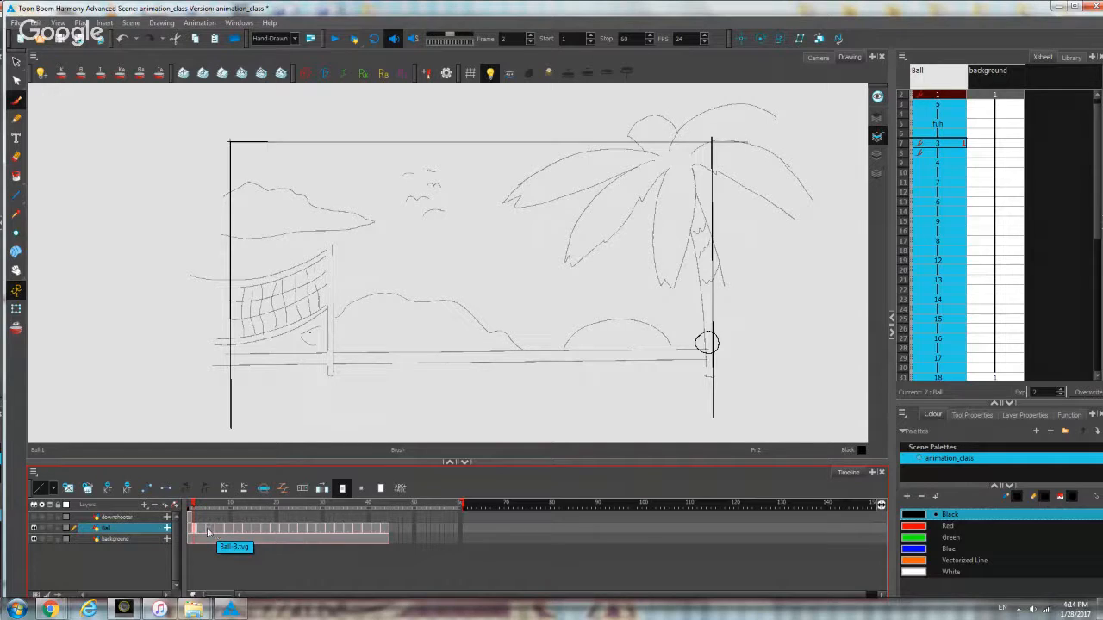
pyautogui.click(190, 529)
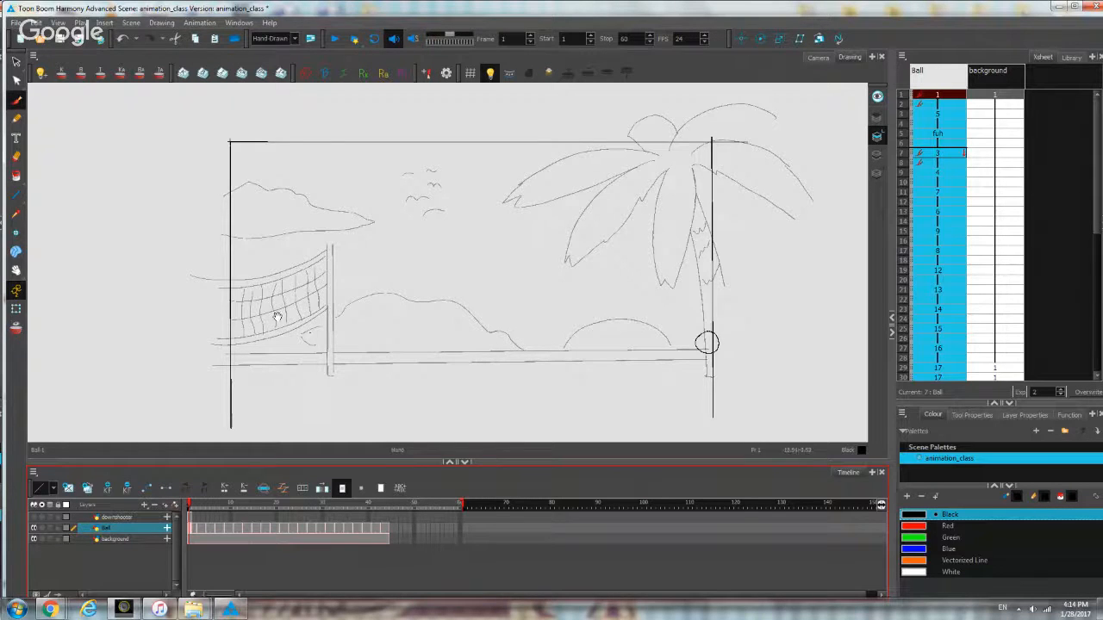
pyautogui.moveTo(276, 316)
pyautogui.mouseDown()
pyautogui.moveTo(257, 286)
pyautogui.moveTo(226, 274)
pyautogui.mouseUp()
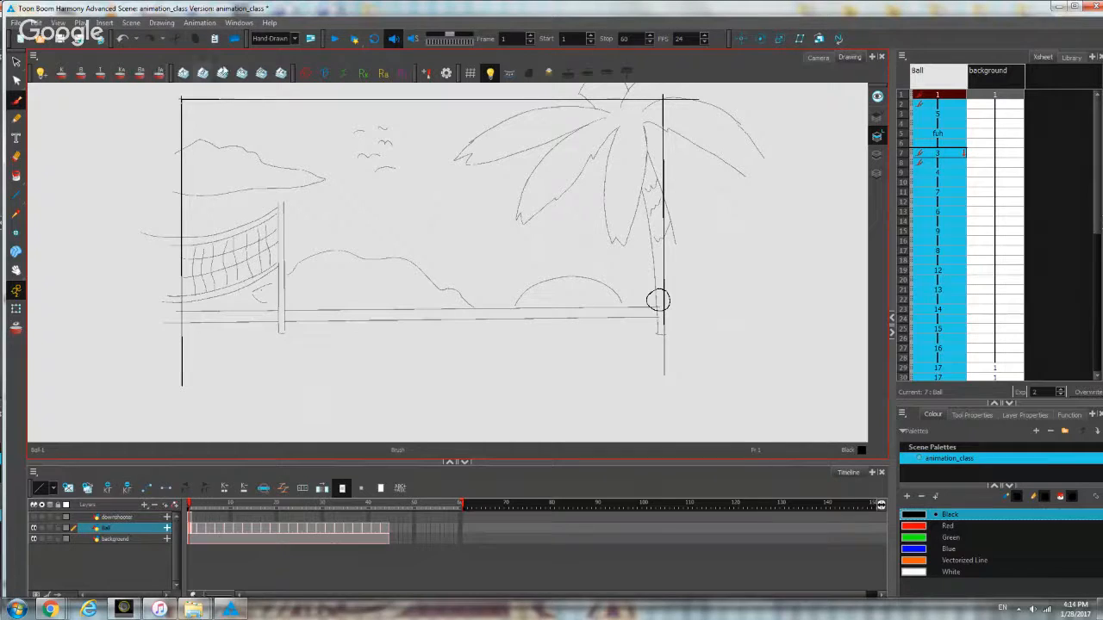
pyautogui.click(304, 76)
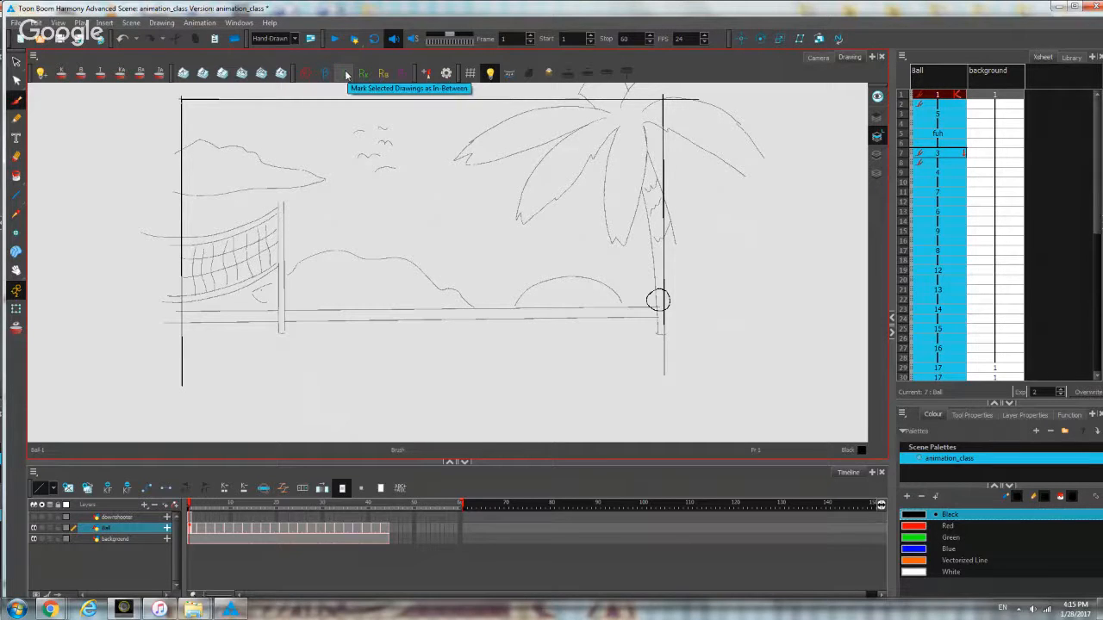
# Switch between frames 1 and 2 of the Ball layer to compare their exposures, ending on frame 2.
pyautogui.click(195, 529)
pyautogui.click(190, 529)
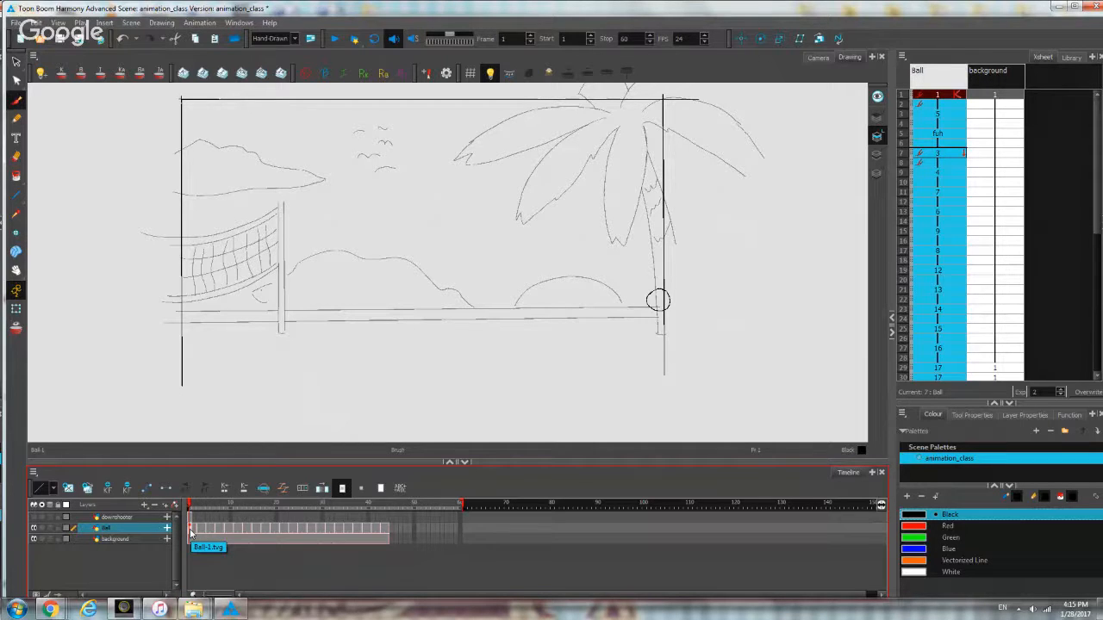
pyautogui.click(194, 530)
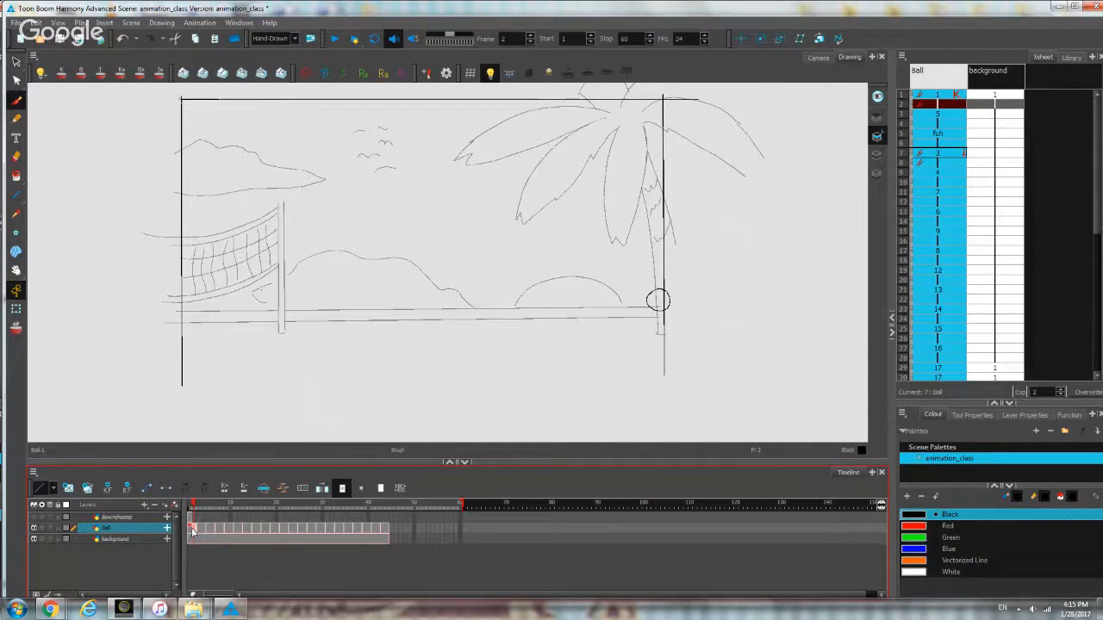
# Mark the Ball drawings at frames 10 and 20 as key drawings.
pyautogui.click(231, 529)
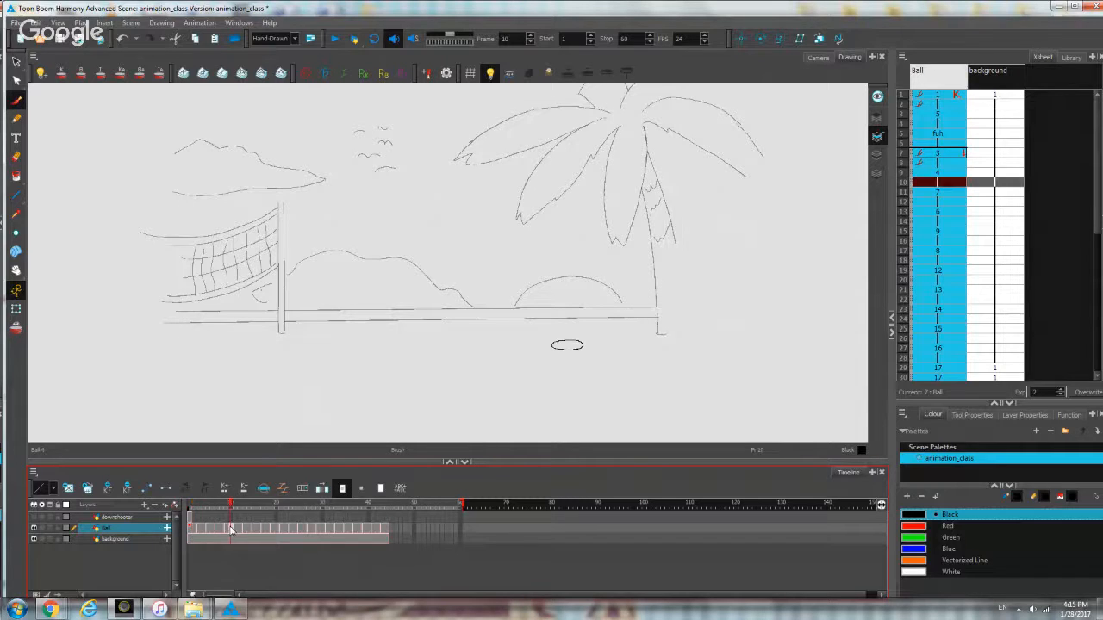
pyautogui.click(306, 74)
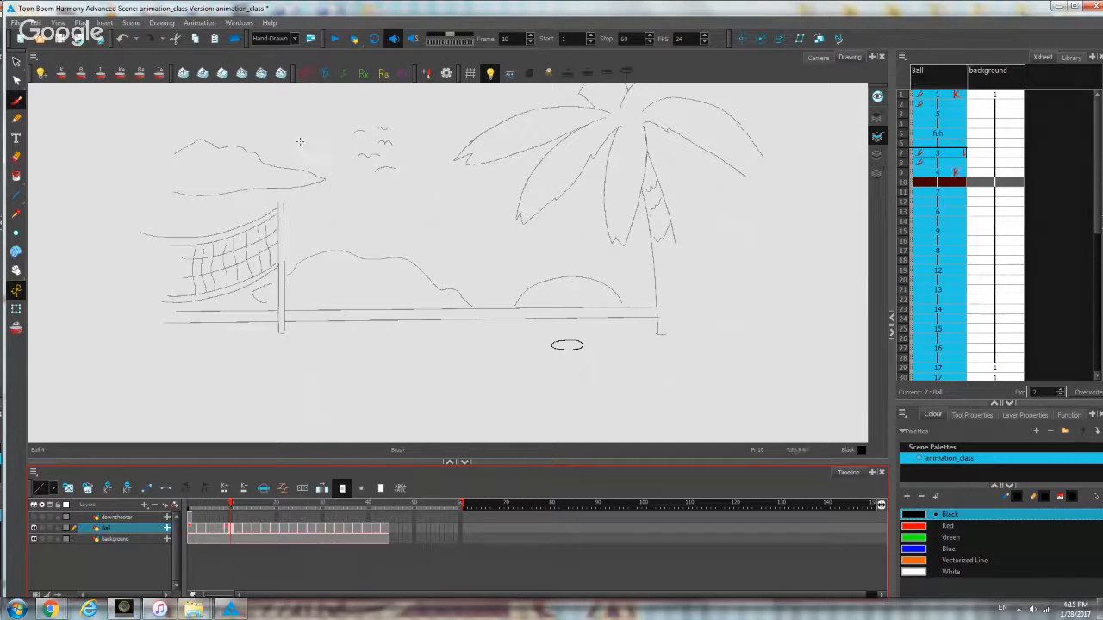
pyautogui.click(276, 529)
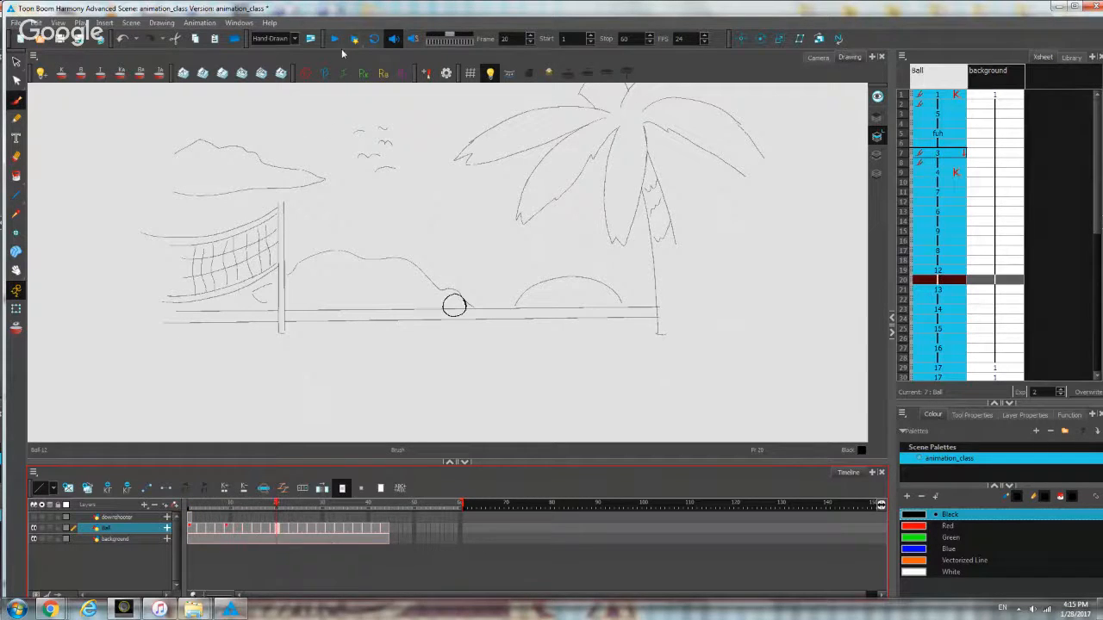
pyautogui.click(301, 71)
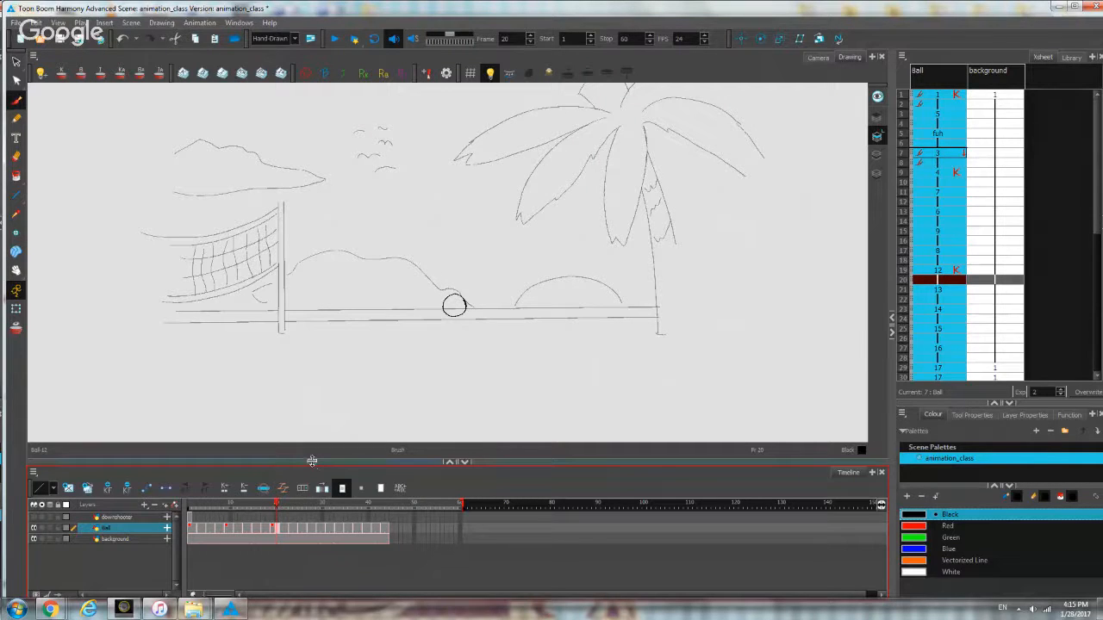
# Turn on onion skin at frame 10 of the Ball layer and inspect the neighbouring ball drawings up close.
pyautogui.click(233, 506)
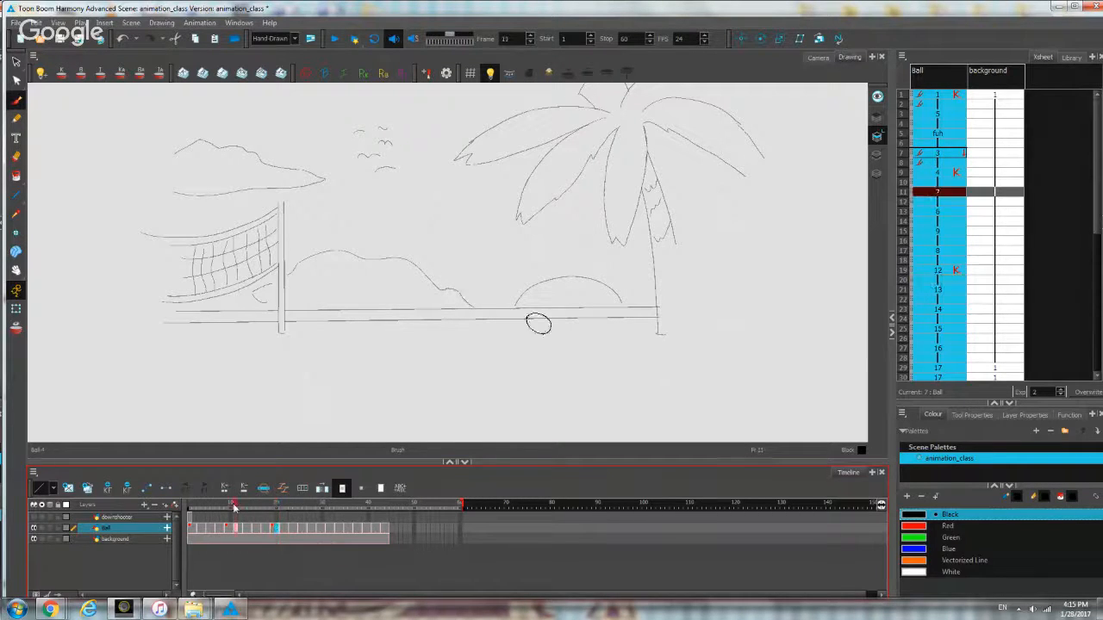
pyautogui.click(230, 506)
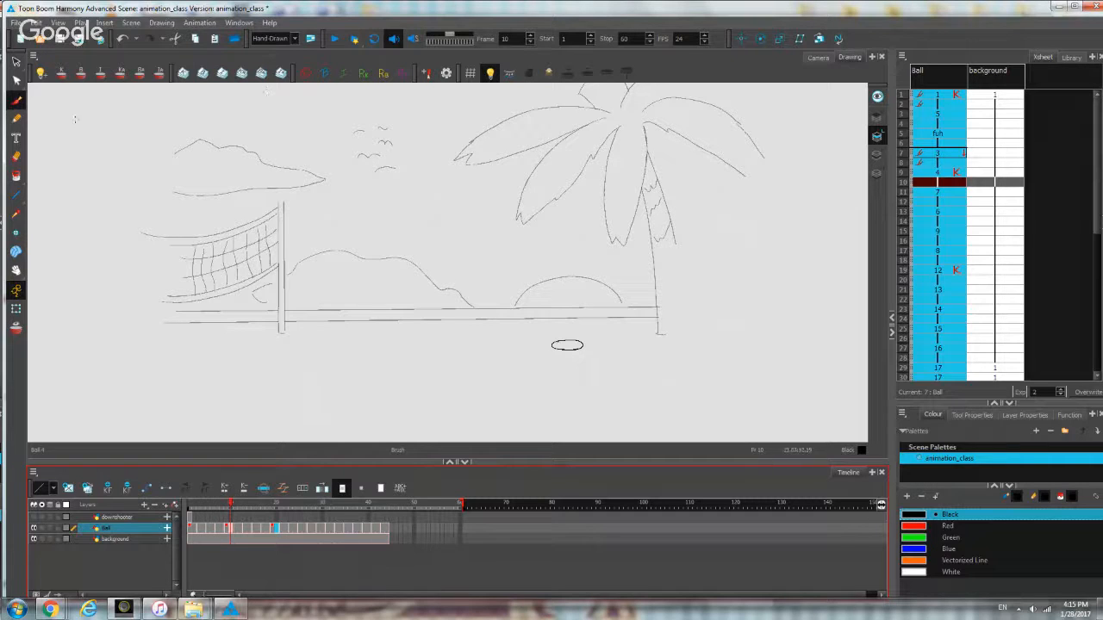
pyautogui.hotkey('alt', 'o')
pyautogui.moveTo(539, 215); pyautogui.dragTo(489, 214)
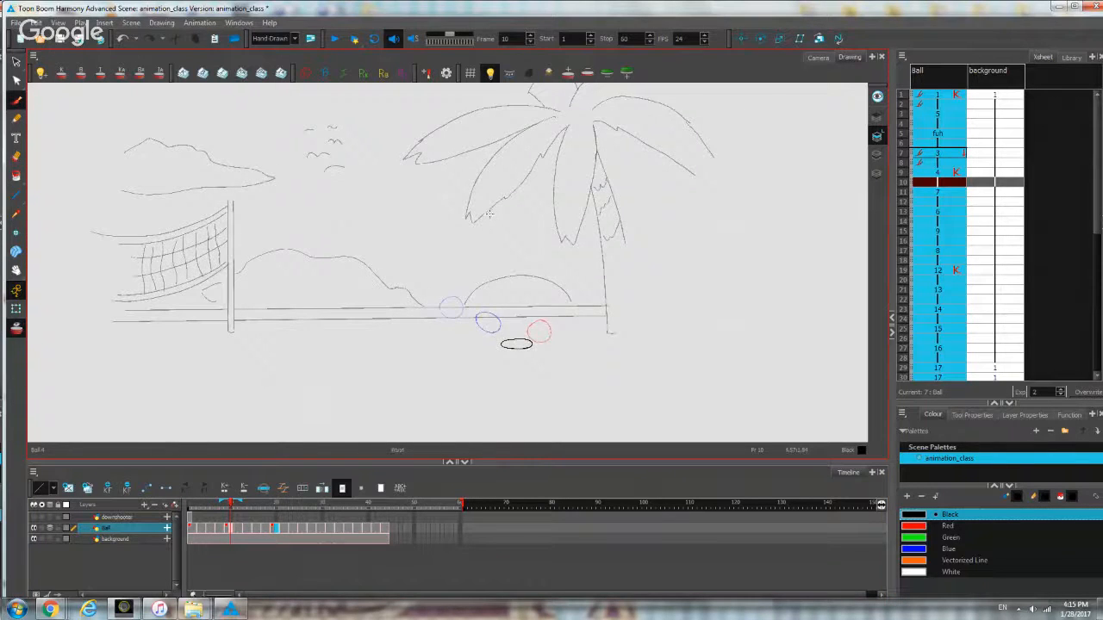
pyautogui.scroll(1, 490, 269)
pyautogui.moveTo(490, 270); pyautogui.dragTo(448, 265)
pyautogui.scroll(1, 486, 315)
pyautogui.moveTo(488, 322); pyautogui.dragTo(445, 276)
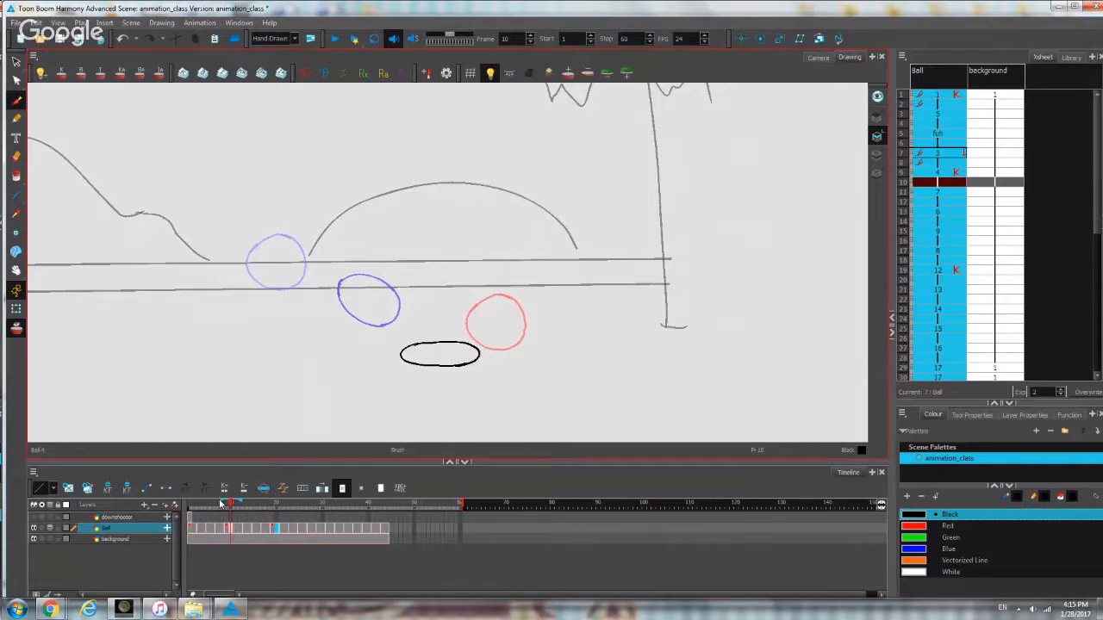
# View the Ball drawings around frame 20, comparing them with onion skin off and on.
pyautogui.moveTo(222, 503)
pyautogui.mouseDown()
pyautogui.moveTo(202, 504)
pyautogui.moveTo(275, 498)
pyautogui.mouseUp()
pyautogui.moveTo(246, 299)
pyautogui.mouseDown()
pyautogui.moveTo(424, 297)
pyautogui.moveTo(491, 280)
pyautogui.mouseUp()
pyautogui.scroll(1, 398, 289)
pyautogui.scroll(1, 424, 297)
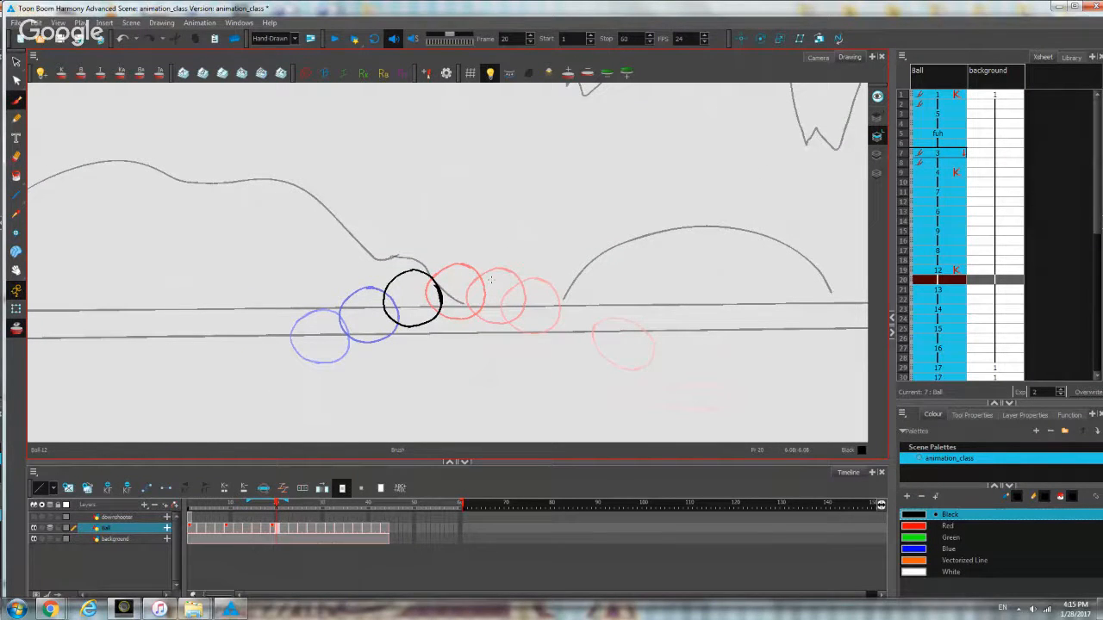
pyautogui.hotkey('alt', 'o')
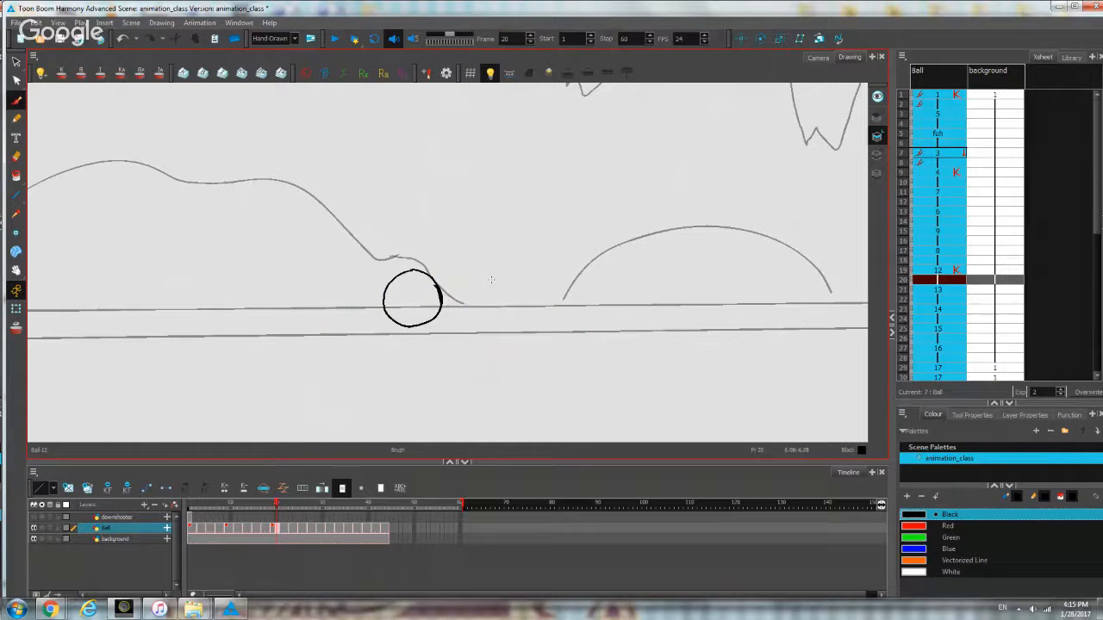
pyautogui.hotkey('alt', 'o')
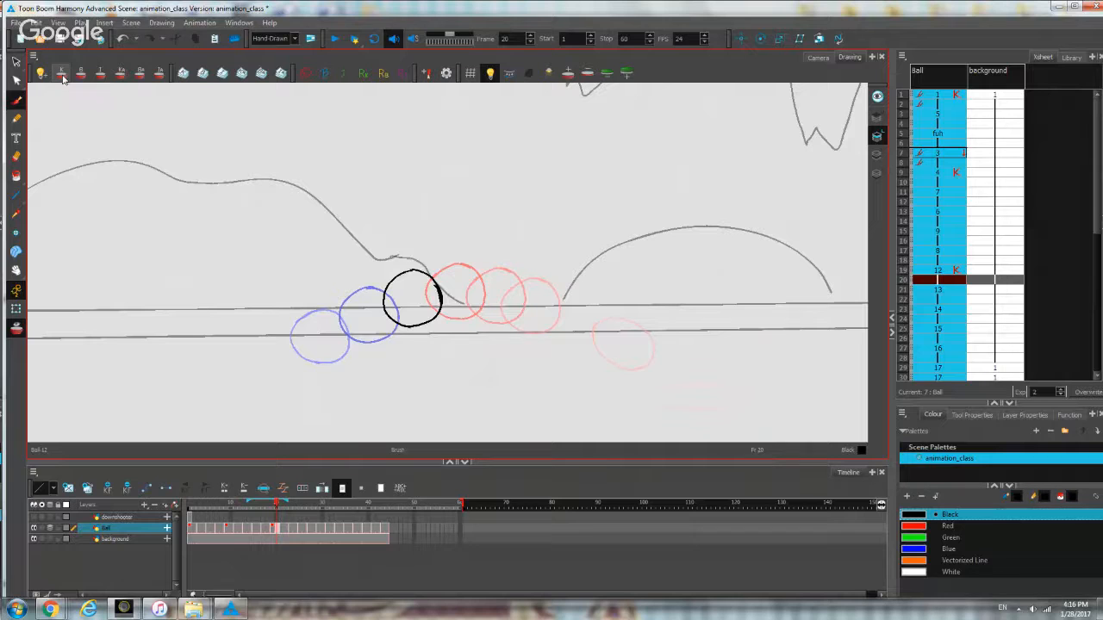
# At frame 10, extend the onion skin's following range past frame 20 and limit the onion skin to key drawings.
pyautogui.click(229, 529)
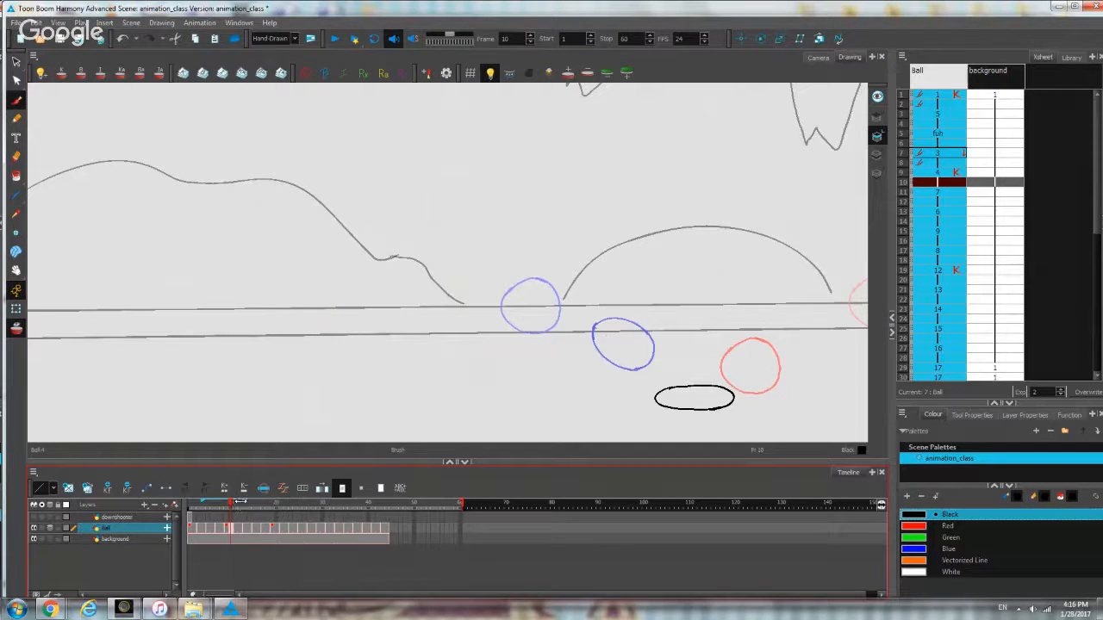
pyautogui.moveTo(240, 507); pyautogui.dragTo(274, 510)
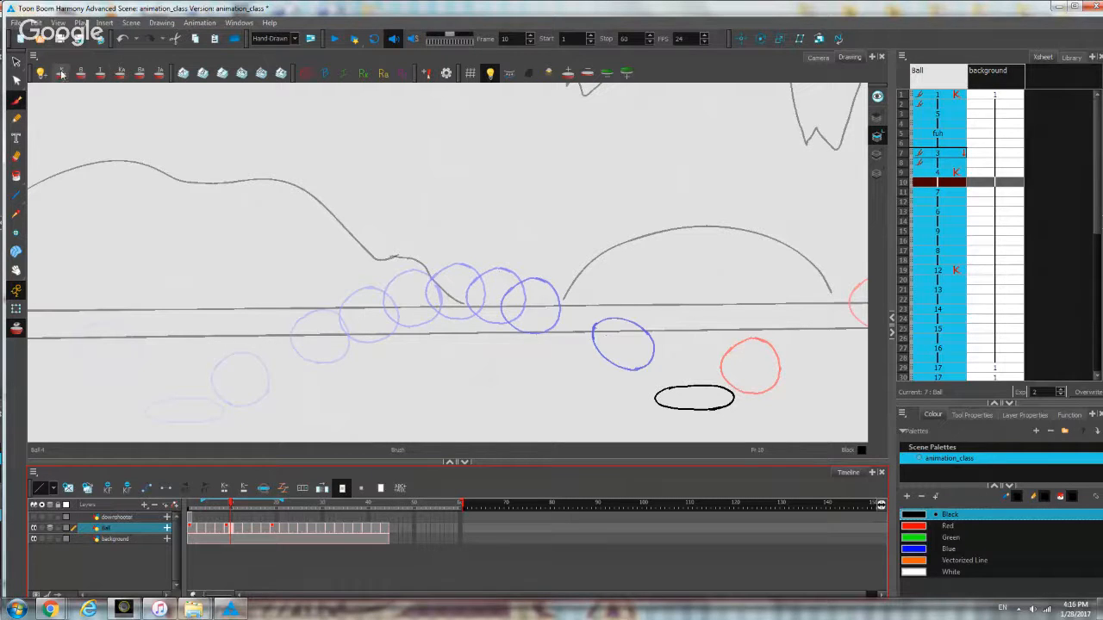
pyautogui.click(119, 72)
pyautogui.scroll(-3, 423, 321)
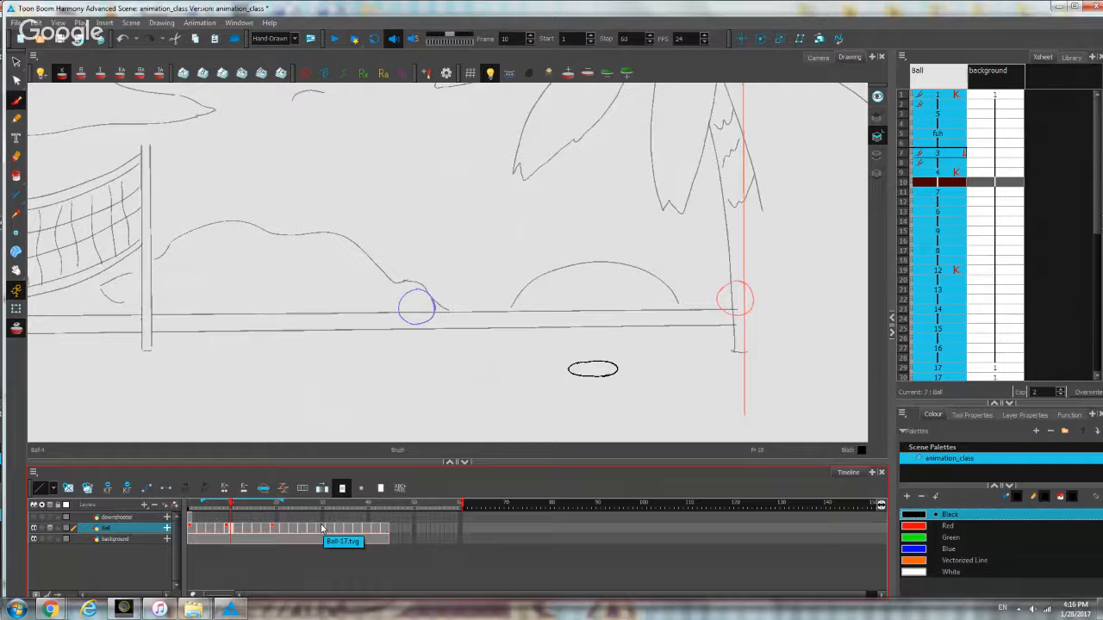
# Turn off onion skin for the Ball layer at frame 10.
pyautogui.click(17, 328)
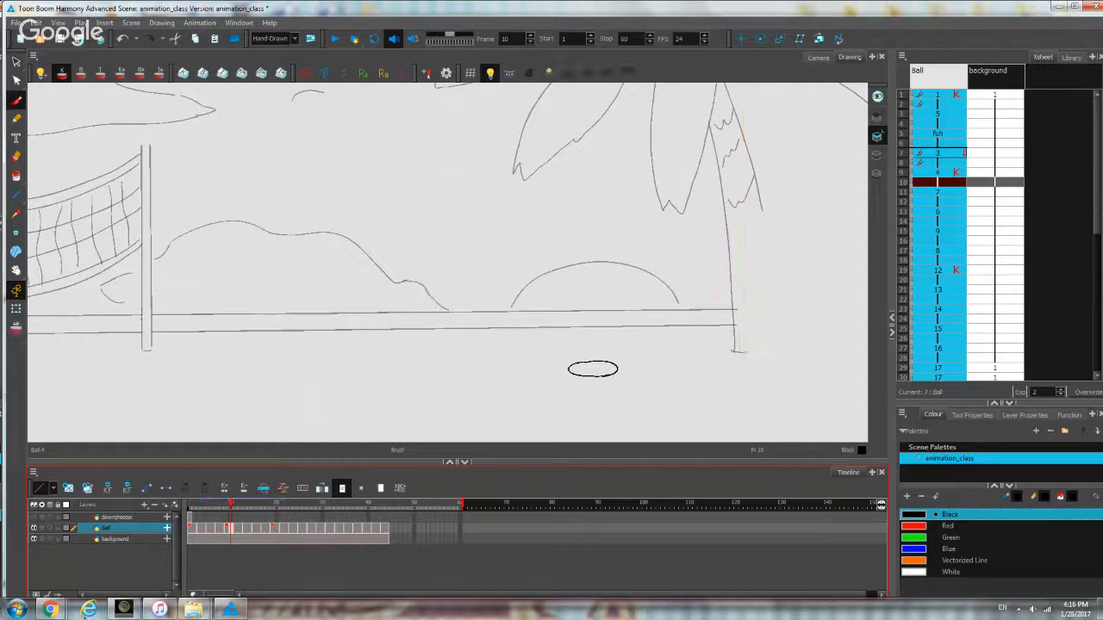
pyautogui.moveTo(62, 613)
pyautogui.moveTo(256, 420); pyautogui.dragTo(266, 373)
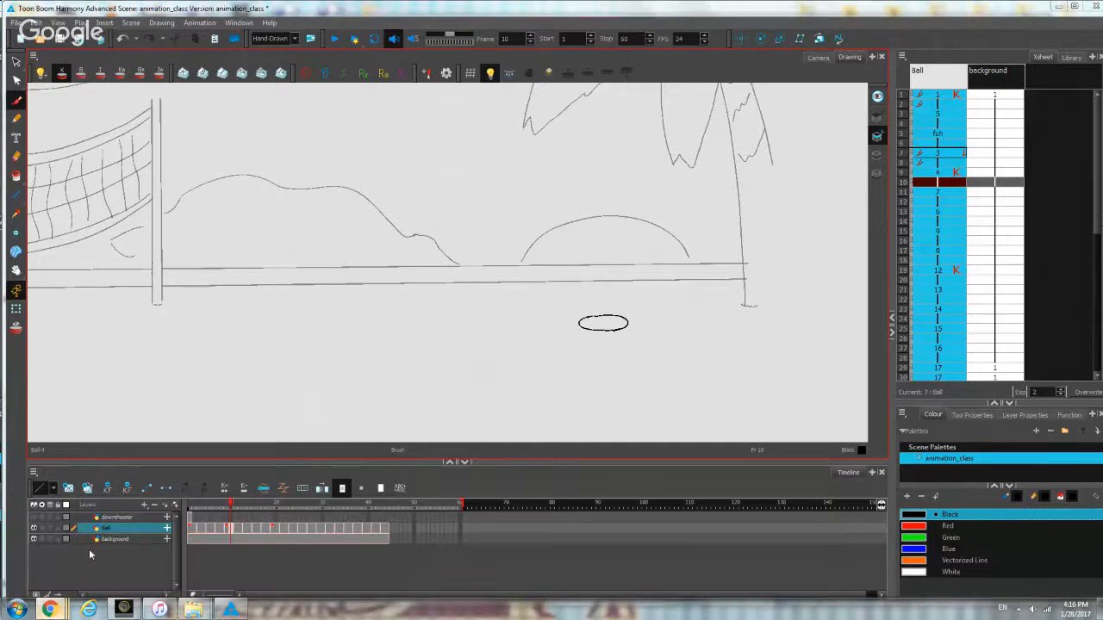
# Switch to Chrome and check the YouTube Live Dashboard and the Google Hangouts group chat for viewer messages.
pyautogui.hotkey('alt', 'Tab')
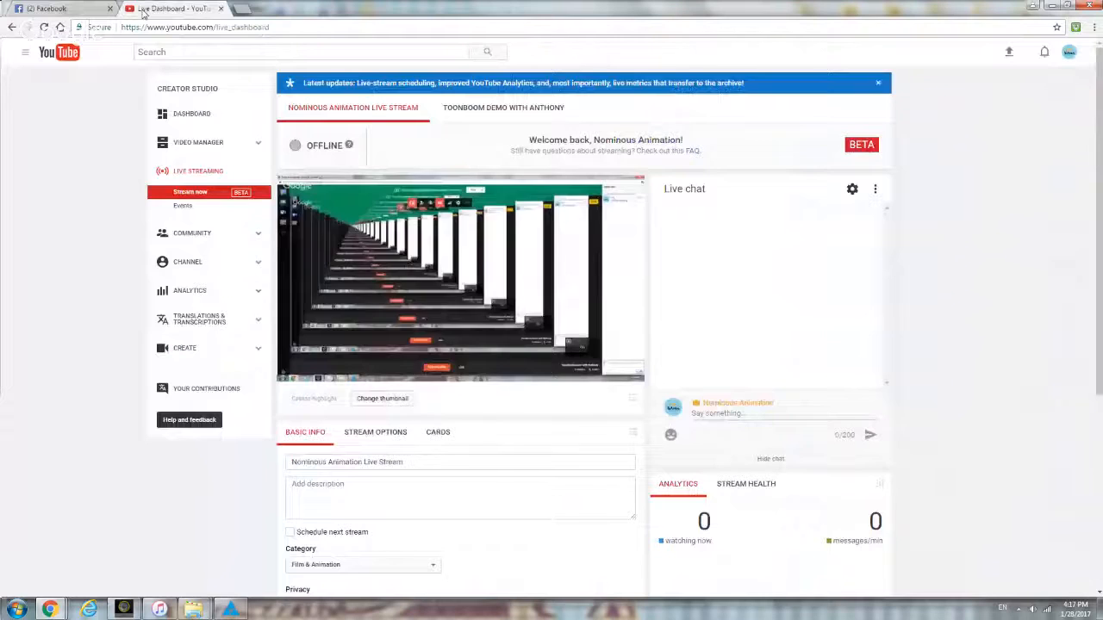
pyautogui.click(143, 11)
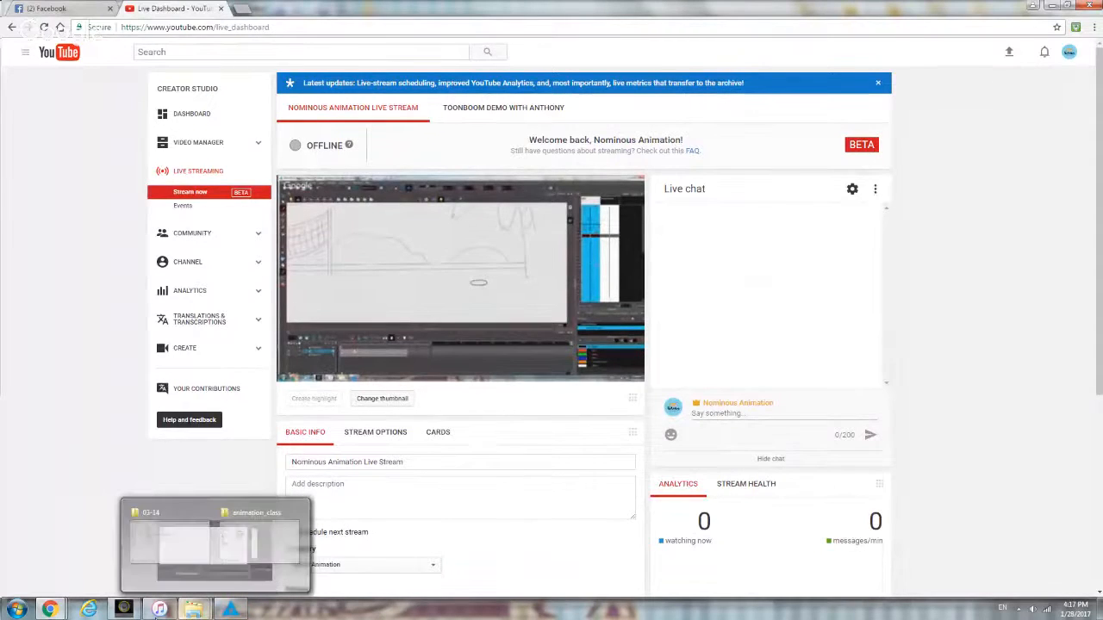
pyautogui.moveTo(64, 614)
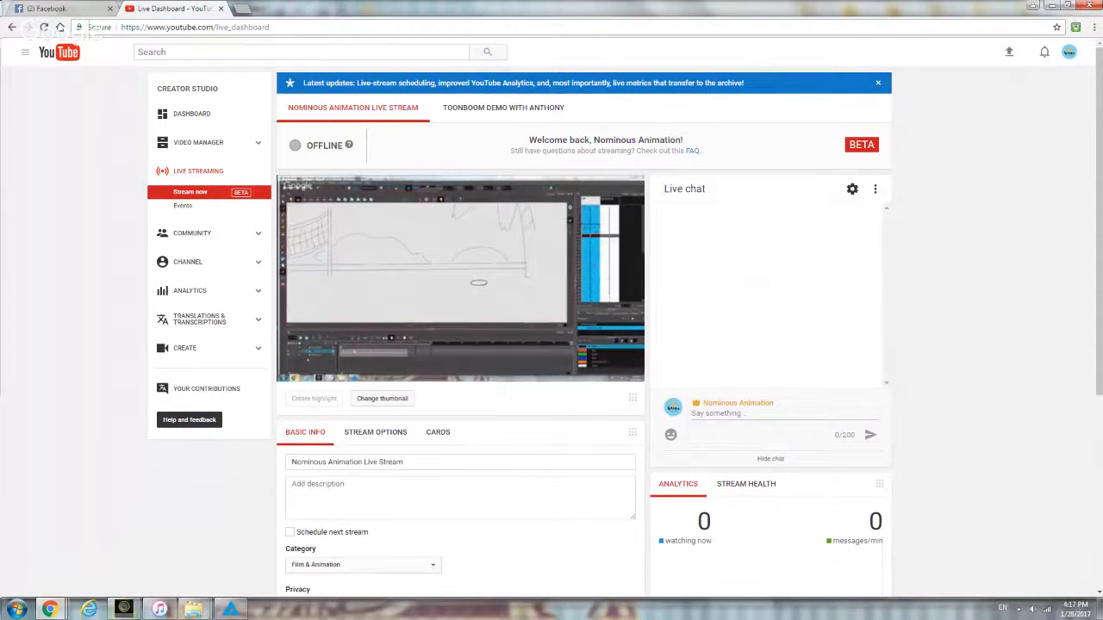
pyautogui.click(200, 556)
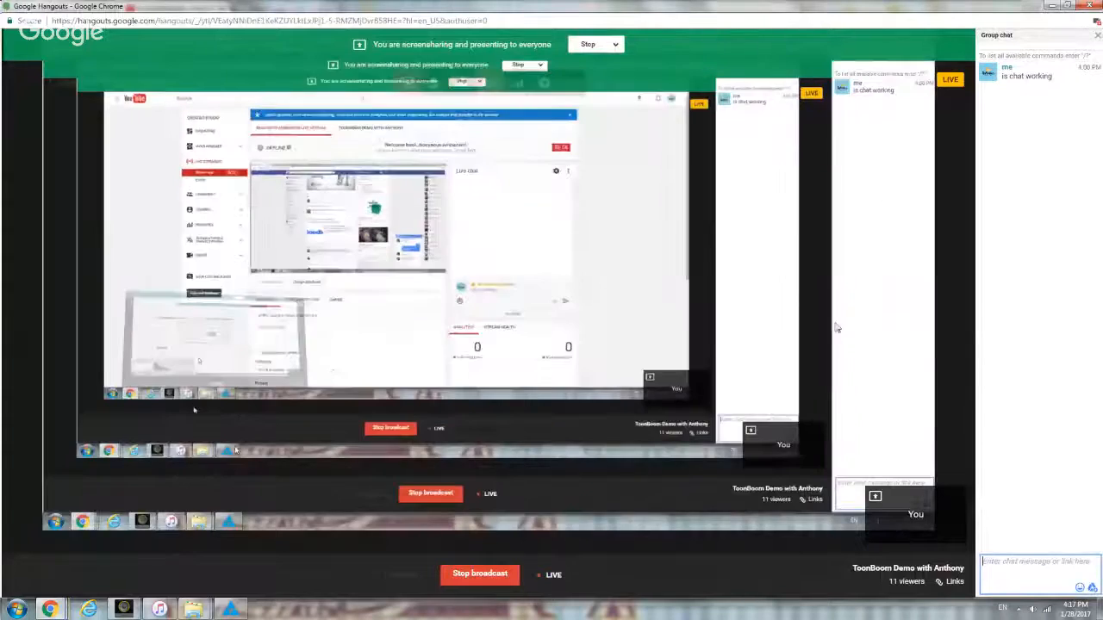
pyautogui.click(1042, 571)
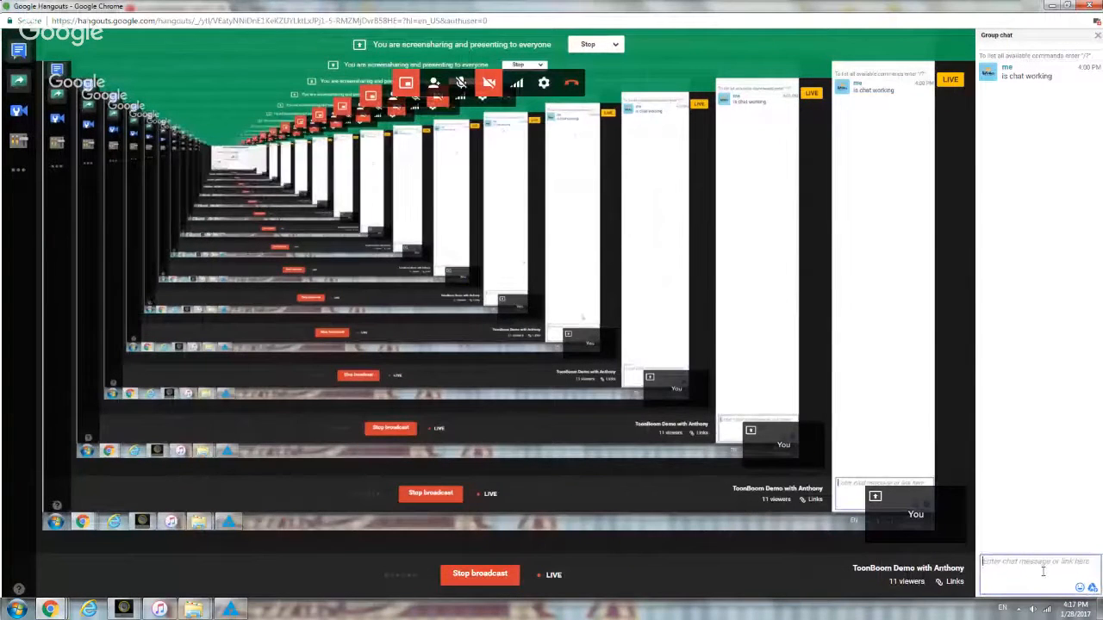
pyautogui.click(1051, 7)
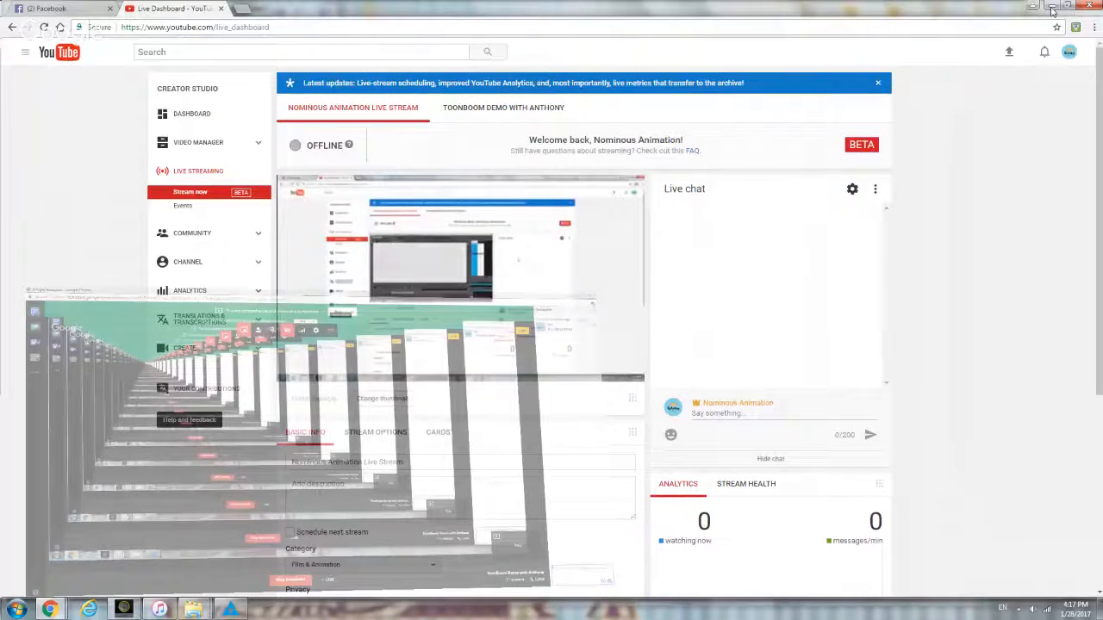
# Look through the stream settings and live chat on the Nominous Animation Live Stream dashboard.
pyautogui.scroll(-1, 722, 274)
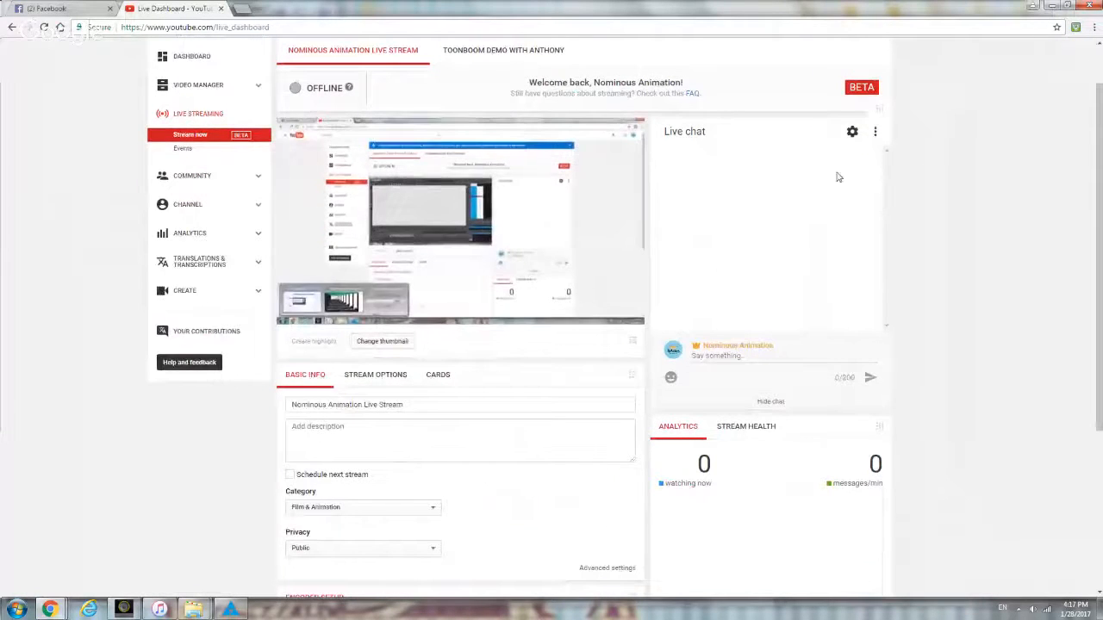
pyautogui.scroll(-1, 478, 440)
pyautogui.scroll(-3, 478, 440)
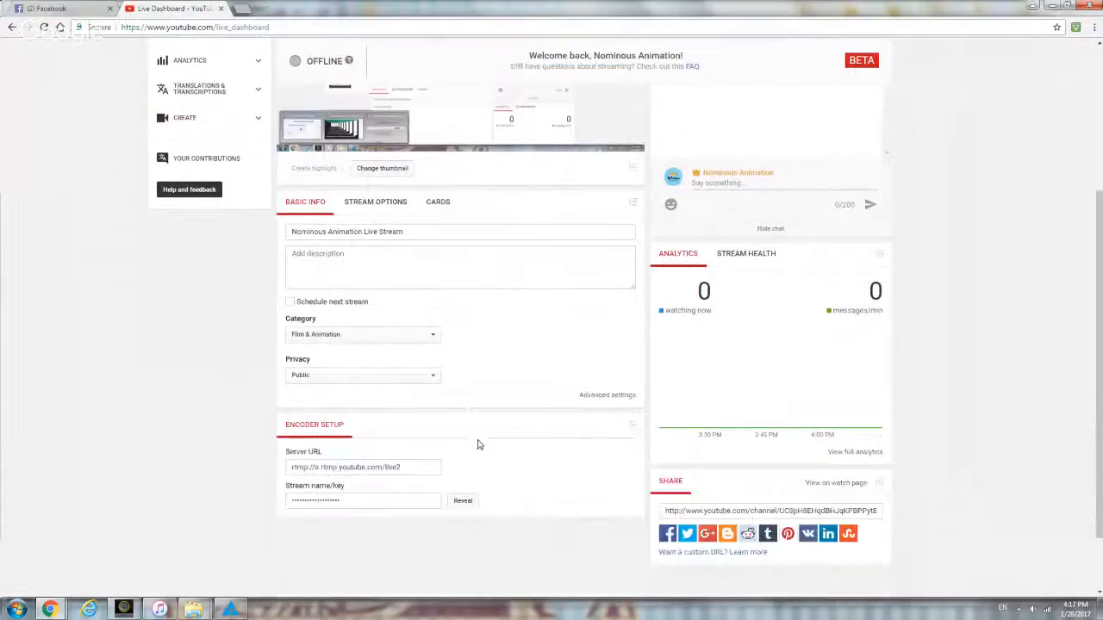
pyautogui.scroll(4, 478, 444)
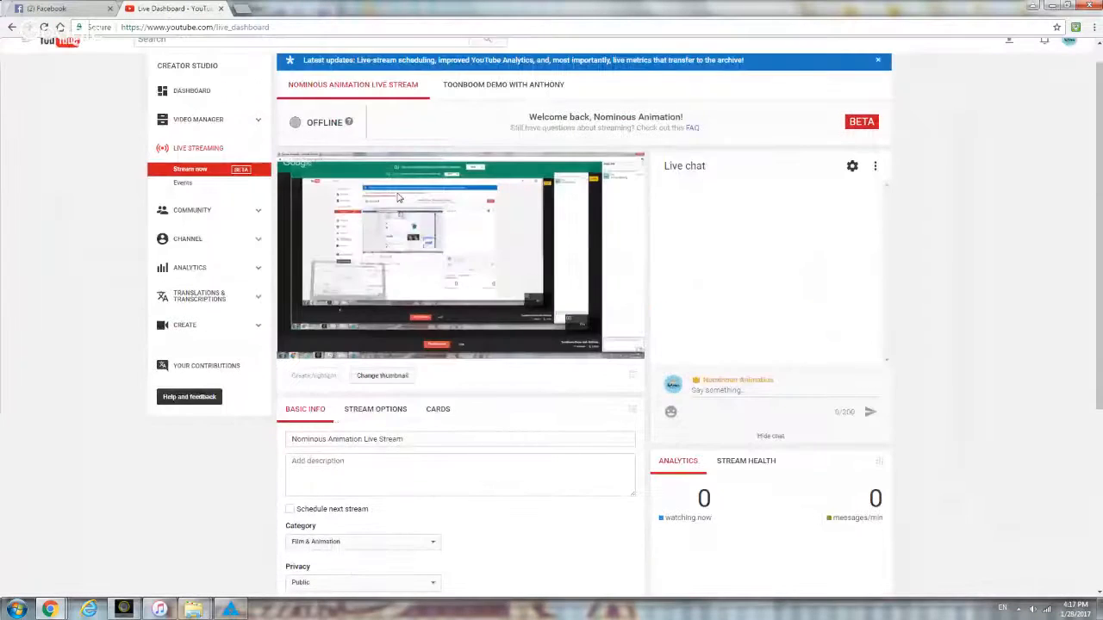
# Open the ToonBoom Demo watch page from the YouTube link in the Facebook chat and read its live chat.
pyautogui.click(52, 8)
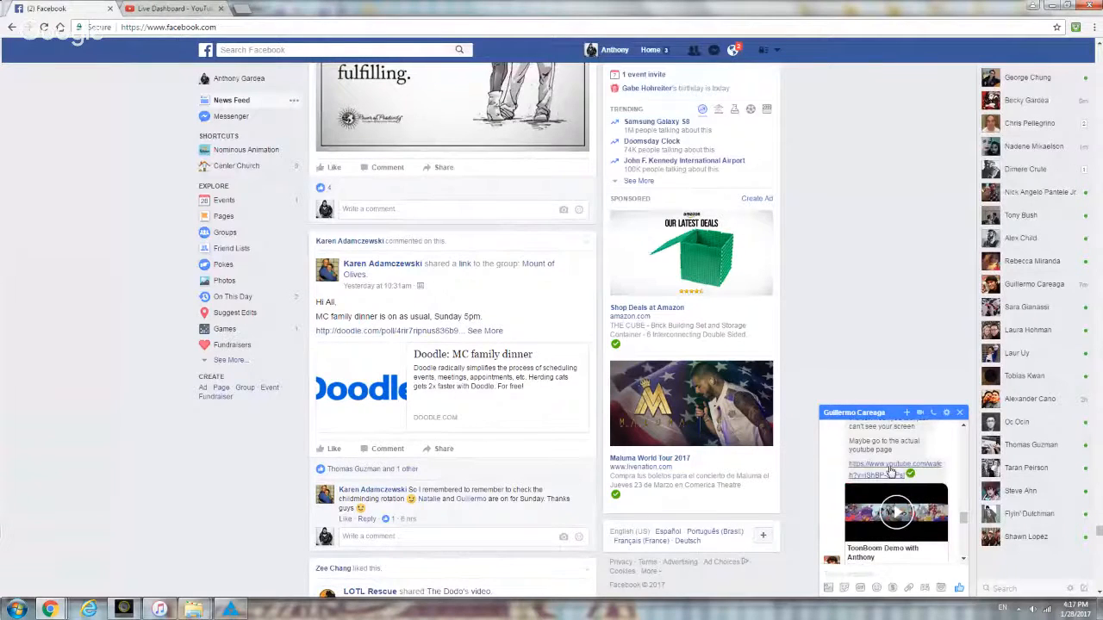
pyautogui.click(890, 470)
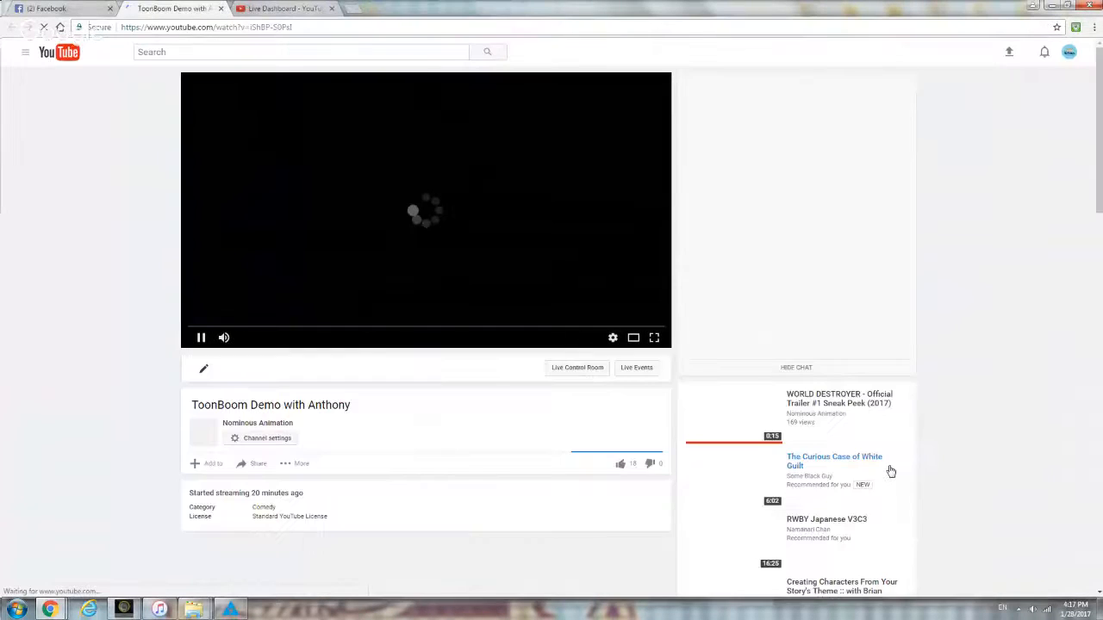
pyautogui.scroll(-3, 890, 470)
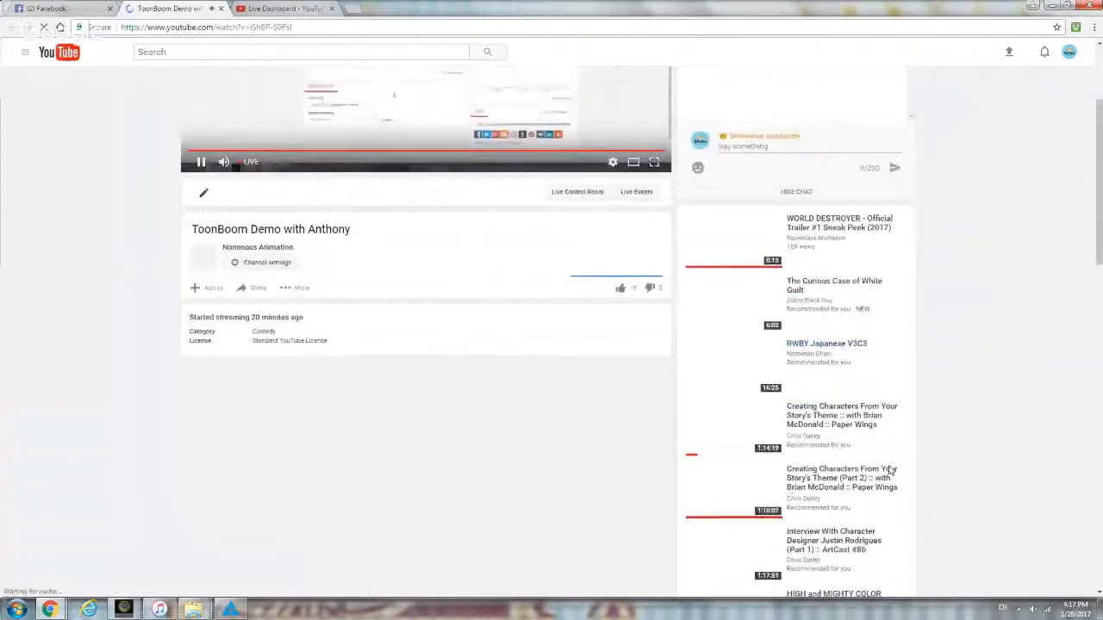
pyautogui.scroll(3, 890, 471)
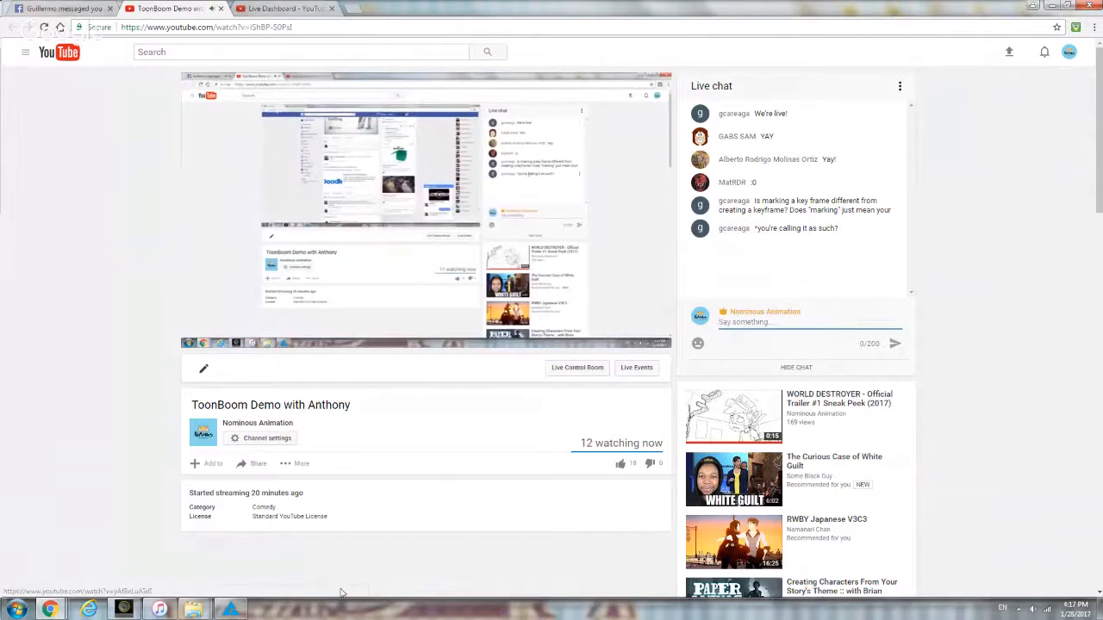
# Switch back to Toon Boom Harmony and view the Ball layer's drawing at frame 3 in the Camera view.
pyautogui.moveTo(228, 610)
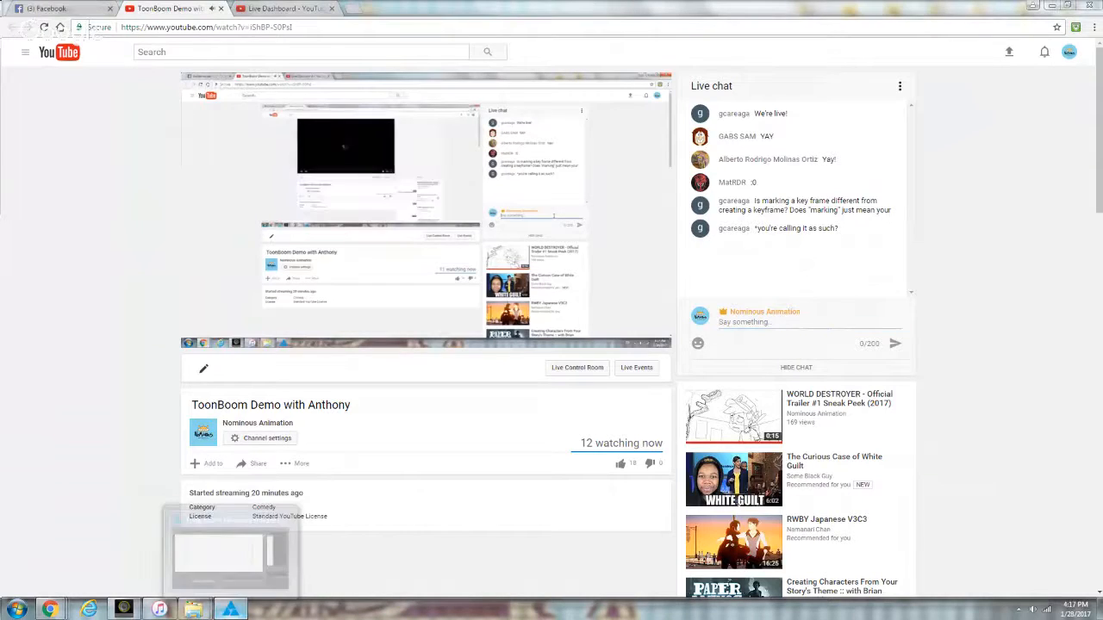
pyautogui.click(230, 610)
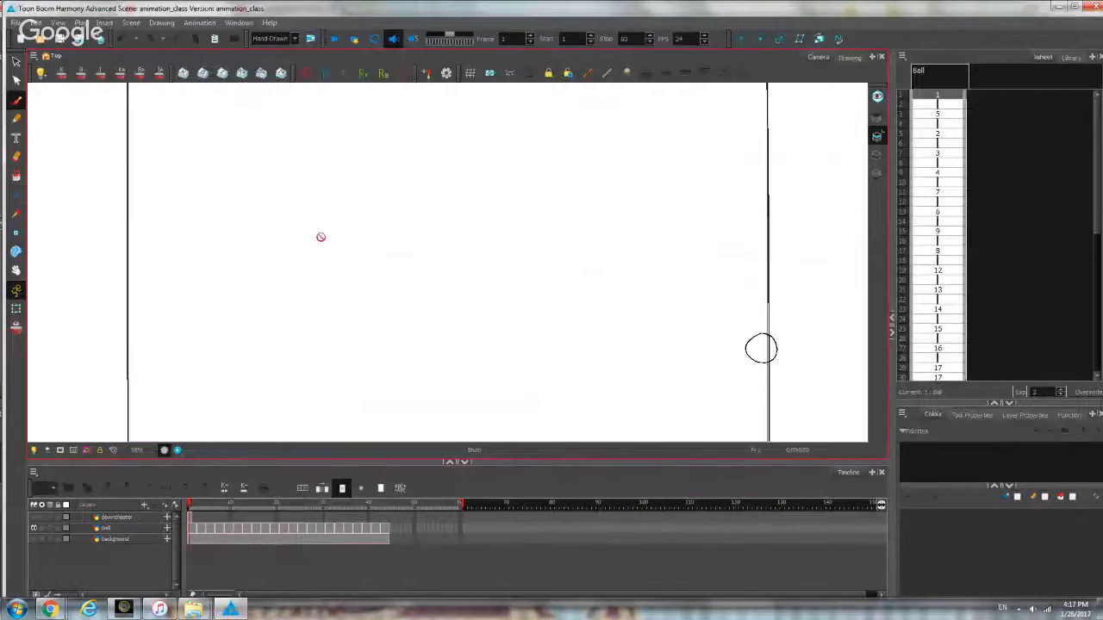
pyautogui.scroll(-1, 324, 241)
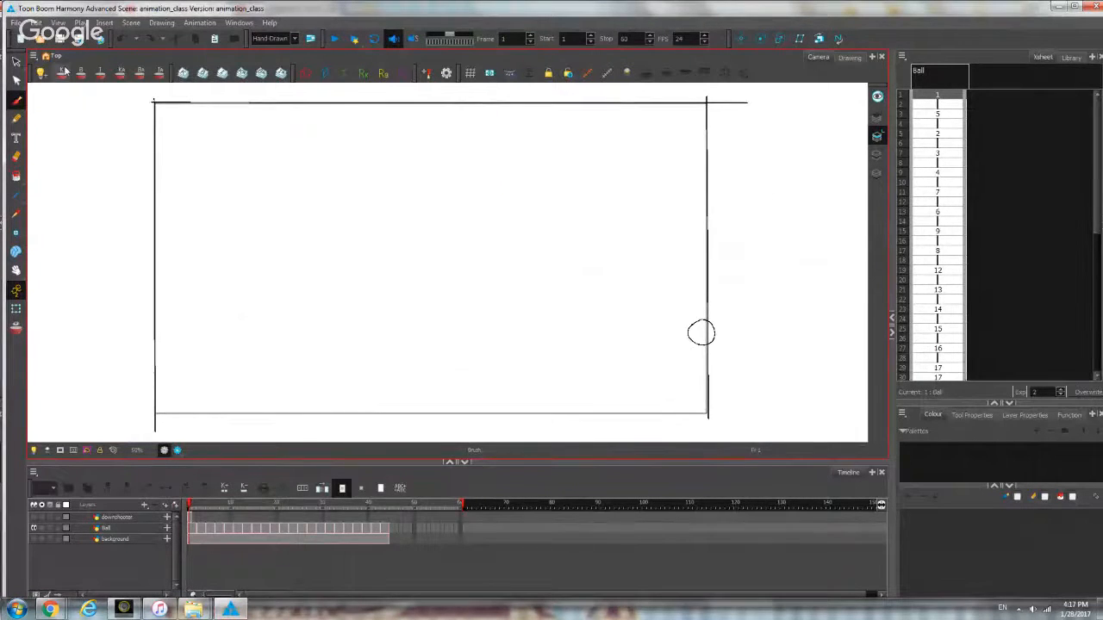
pyautogui.click(197, 529)
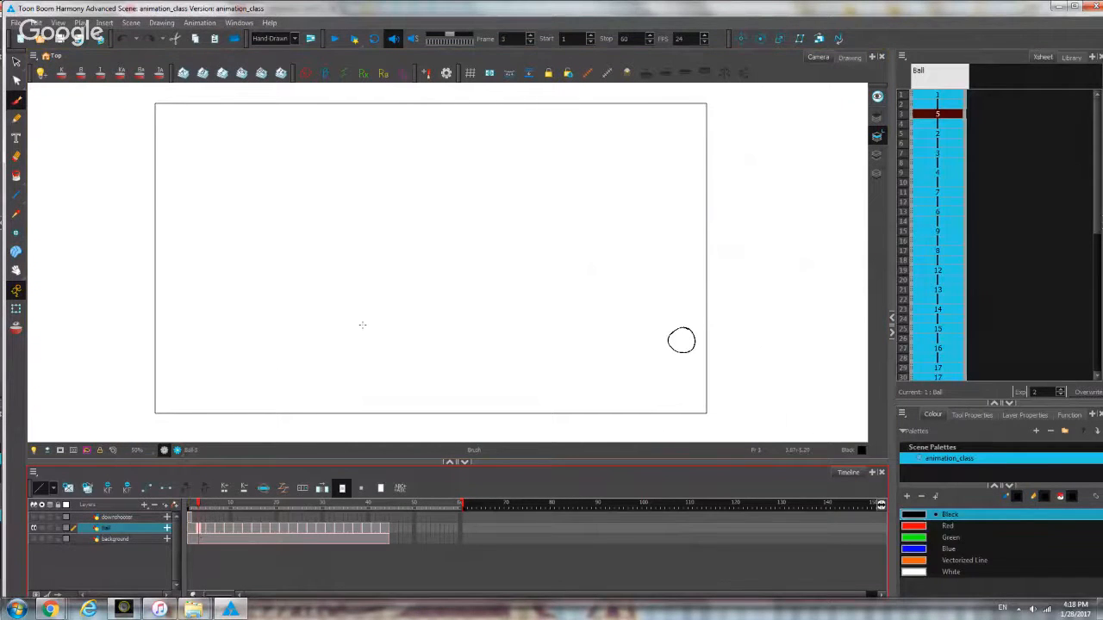
# Switch to Chrome to close the ToonBoom Demo watch page, and return to Toon Boom Harmony.
pyautogui.moveTo(51, 609)
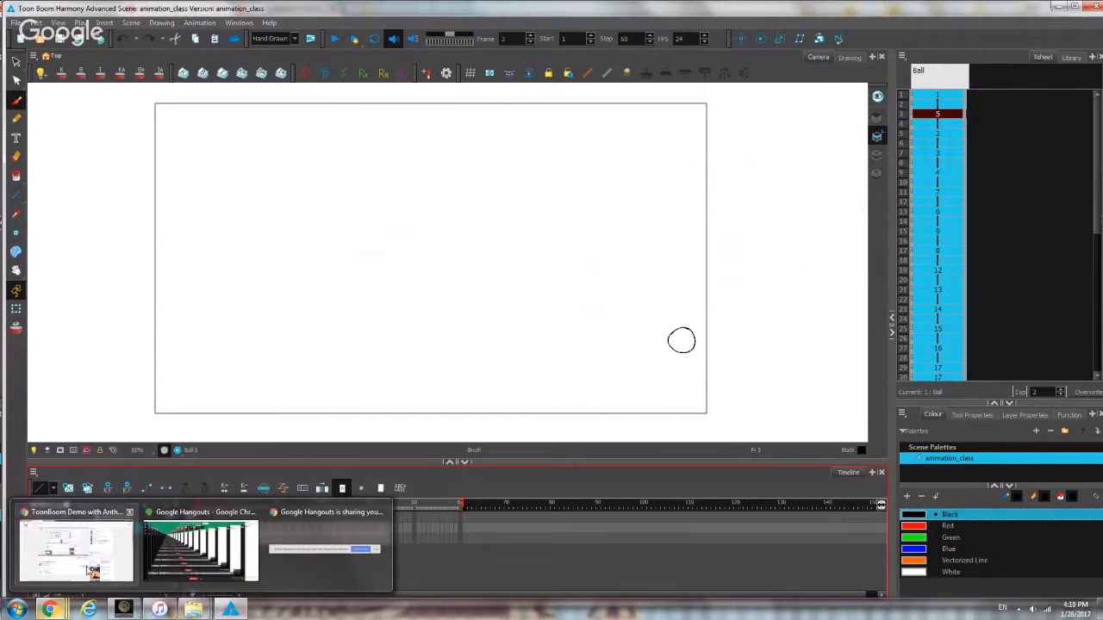
pyautogui.click(95, 562)
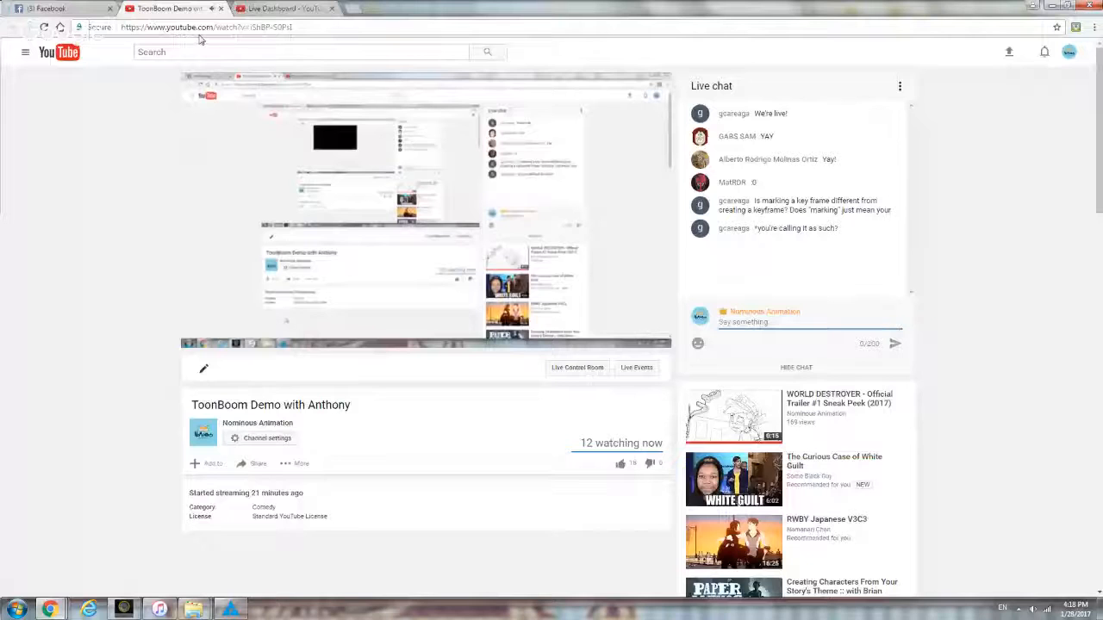
pyautogui.click(221, 9)
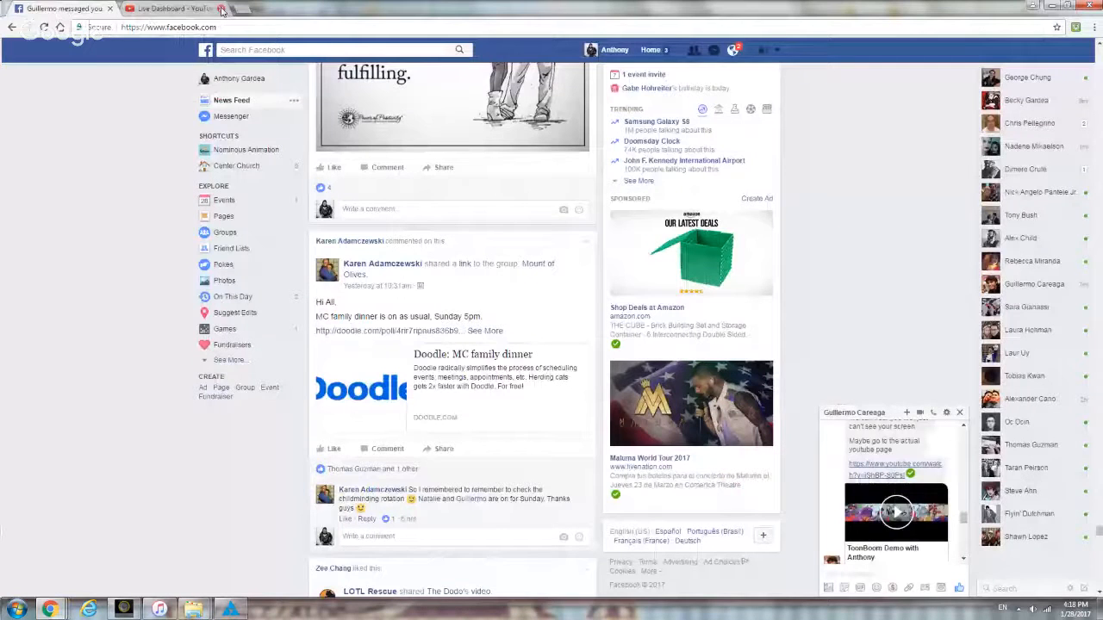
pyautogui.moveTo(230, 609)
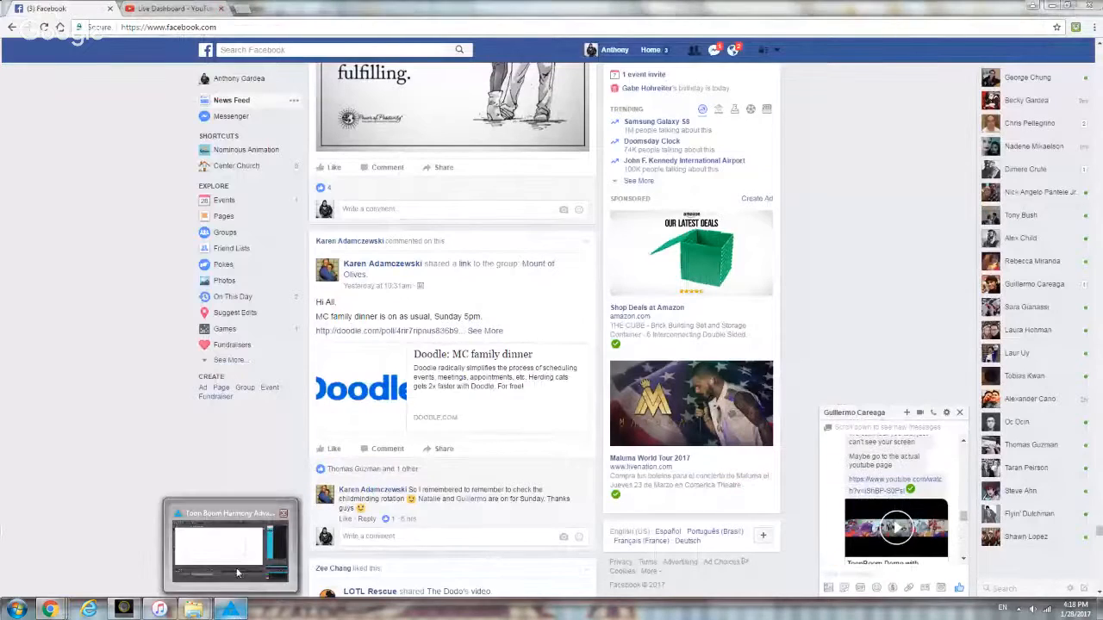
pyautogui.click(262, 540)
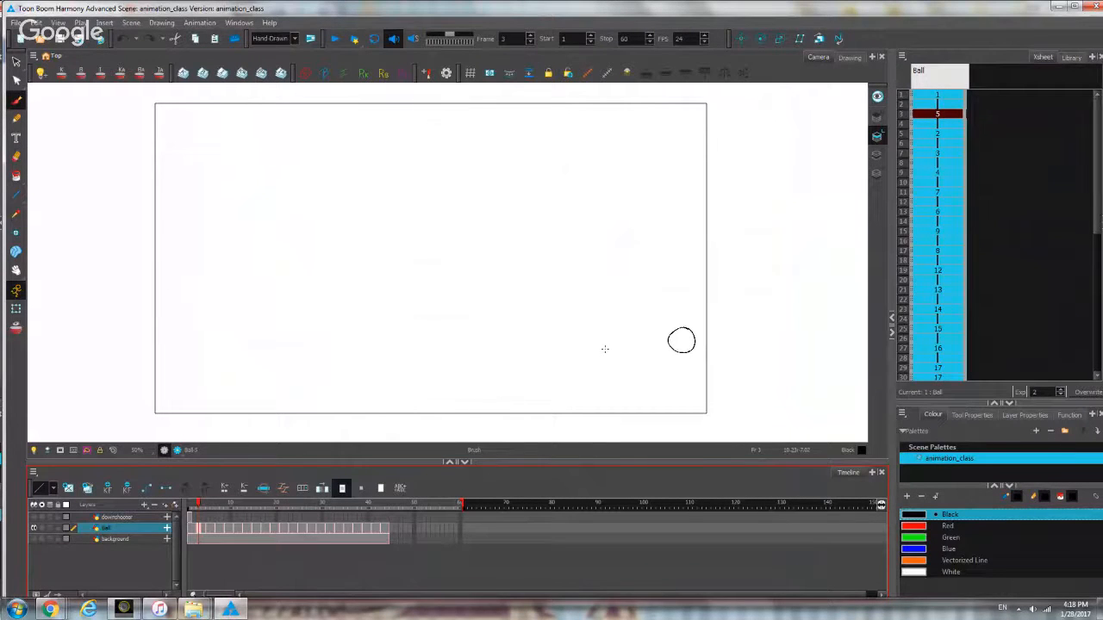
# Add a new vector drawing layer named face above the Ball layer.
pyautogui.scroll(-1, 401, 290)
pyautogui.scroll(1, 417, 283)
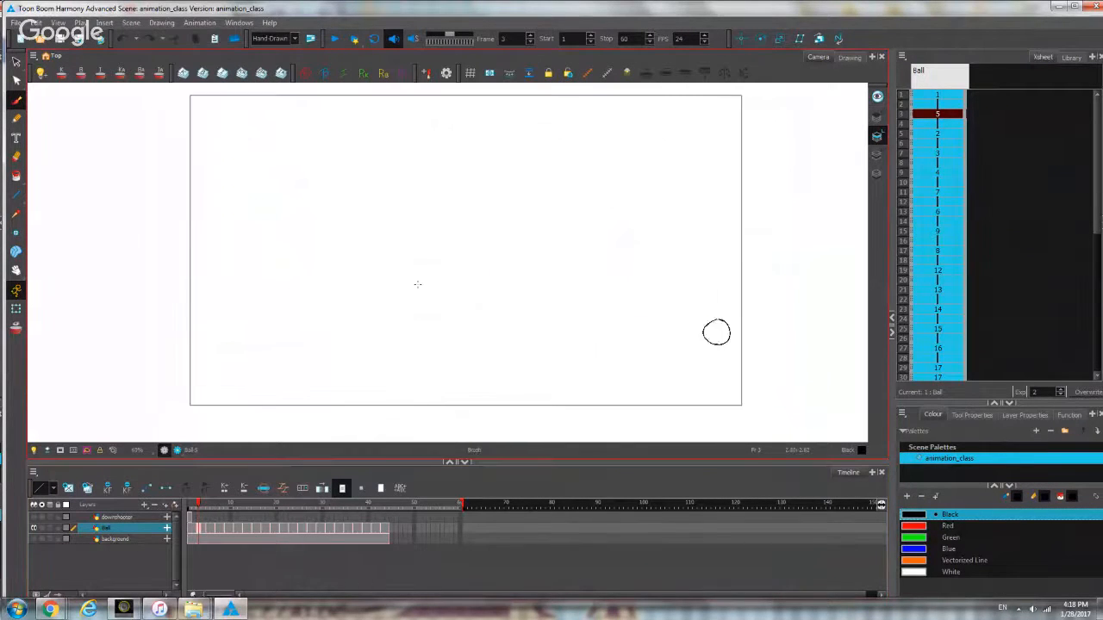
pyautogui.scroll(1, 417, 284)
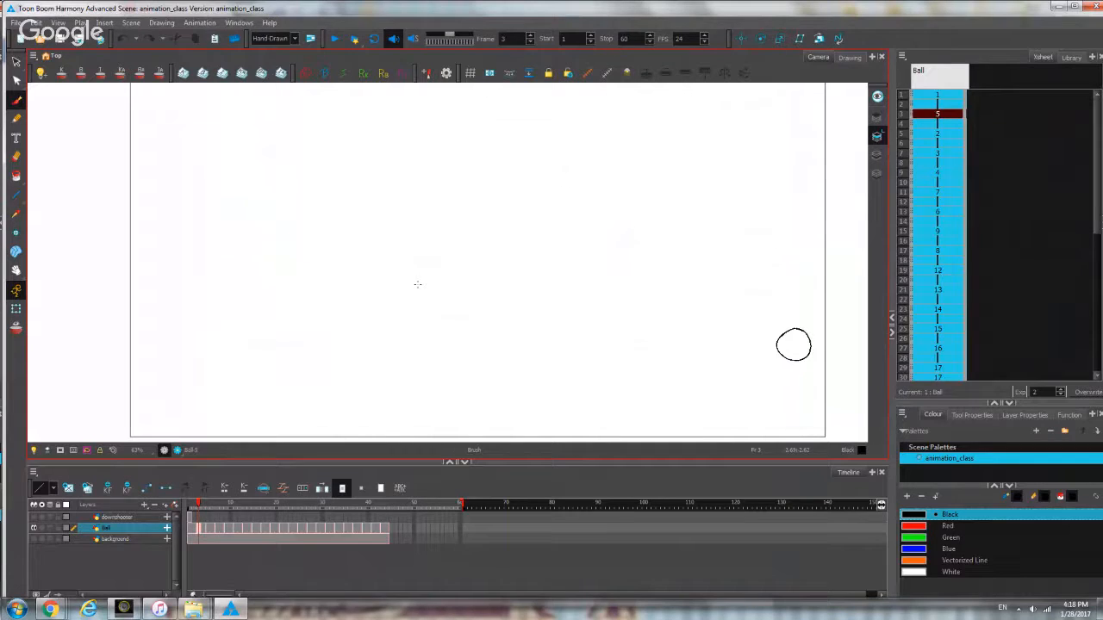
pyautogui.click(143, 506)
pyautogui.click(177, 539)
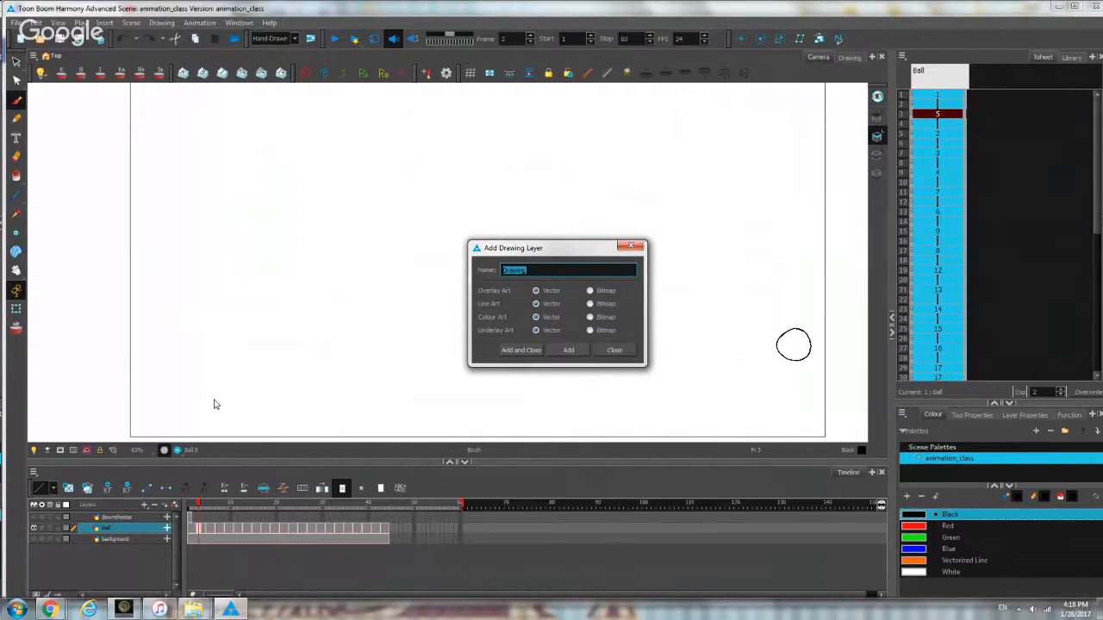
pyautogui.write('face')
pyautogui.press('Return')
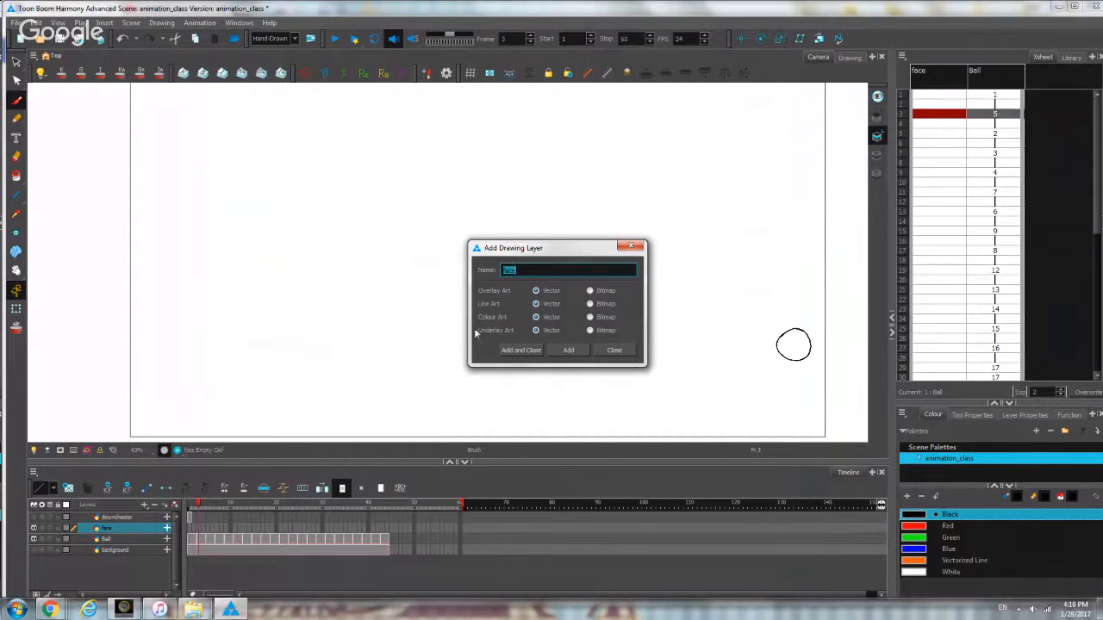
pyautogui.click(639, 249)
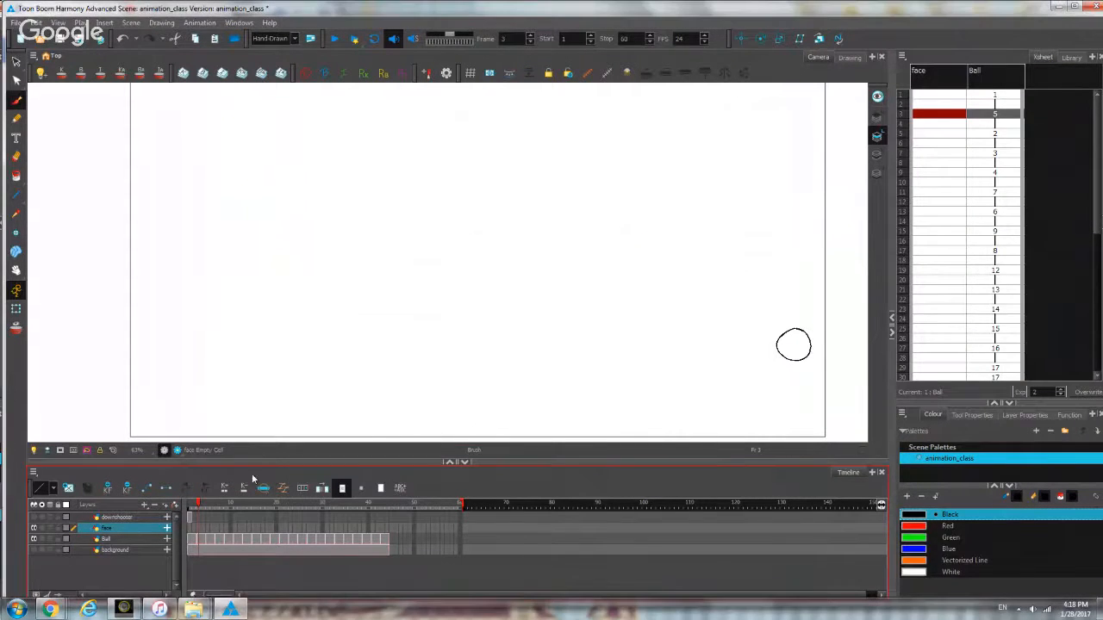
# Draw a large smiley face with two short eye lines on frame 1 of the face layer and mark it as a key drawing.
pyautogui.click(190, 529)
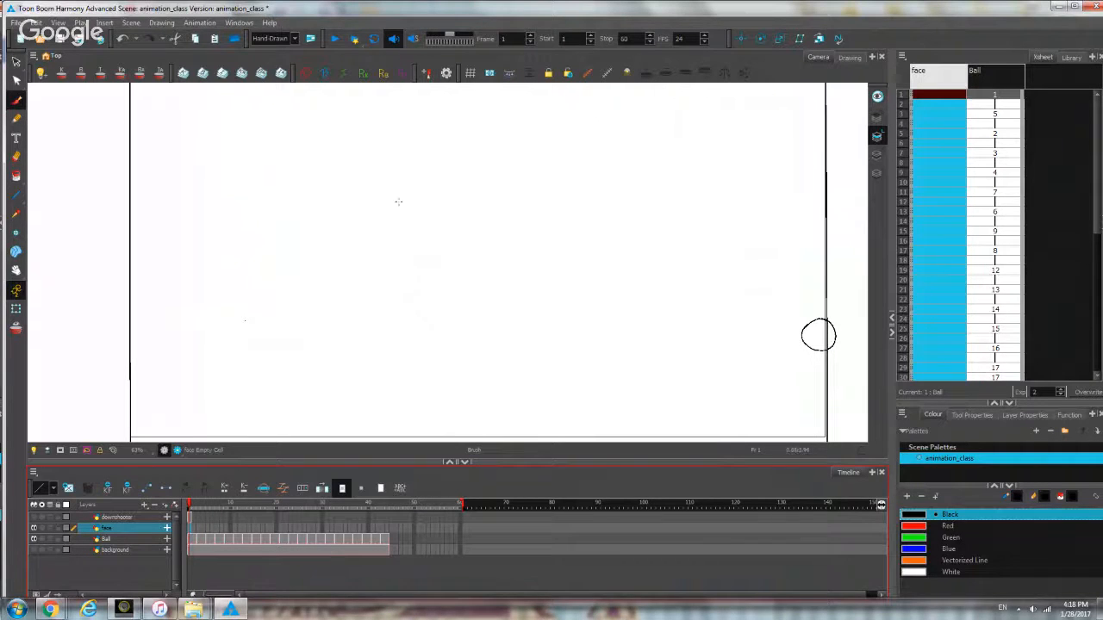
pyautogui.moveTo(428, 170)
pyautogui.mouseDown()
pyautogui.moveTo(353, 224)
pyautogui.moveTo(439, 172)
pyautogui.mouseUp()
pyautogui.moveTo(392, 295); pyautogui.dragTo(484, 318)
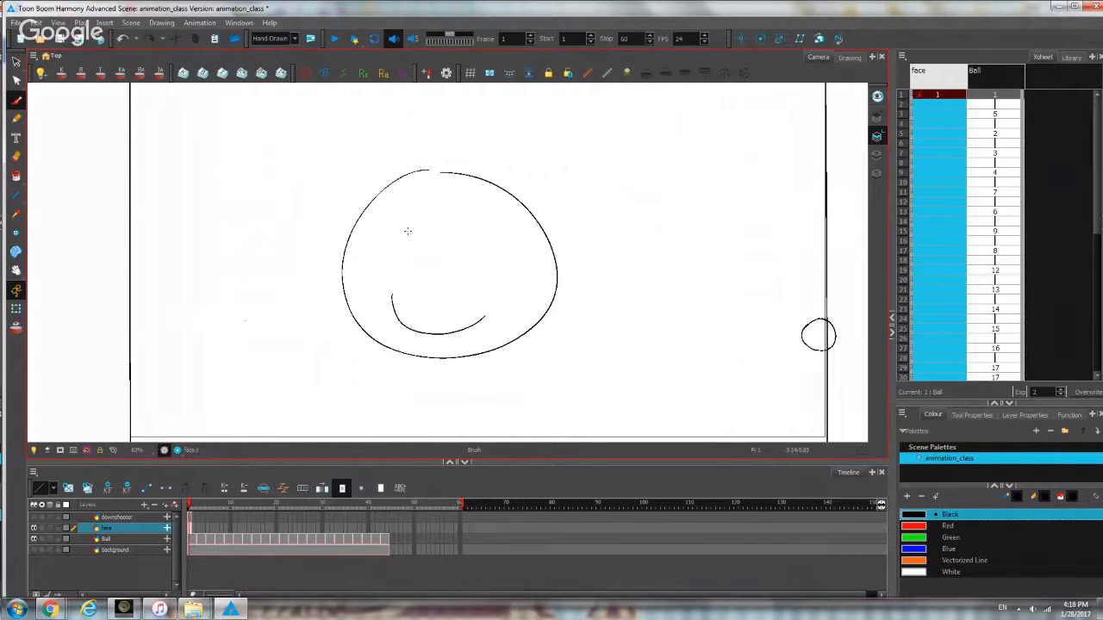
pyautogui.moveTo(409, 232); pyautogui.dragTo(405, 255)
pyautogui.moveTo(467, 231); pyautogui.dragTo(465, 251)
pyautogui.scroll(-1, 508, 347)
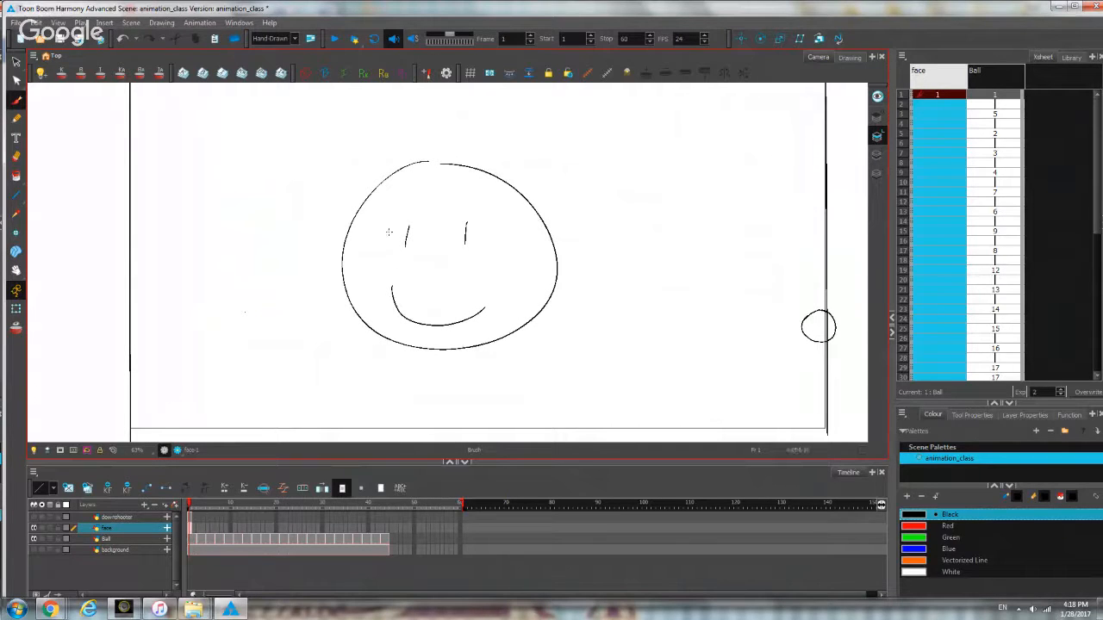
pyautogui.moveTo(392, 240); pyautogui.dragTo(388, 241)
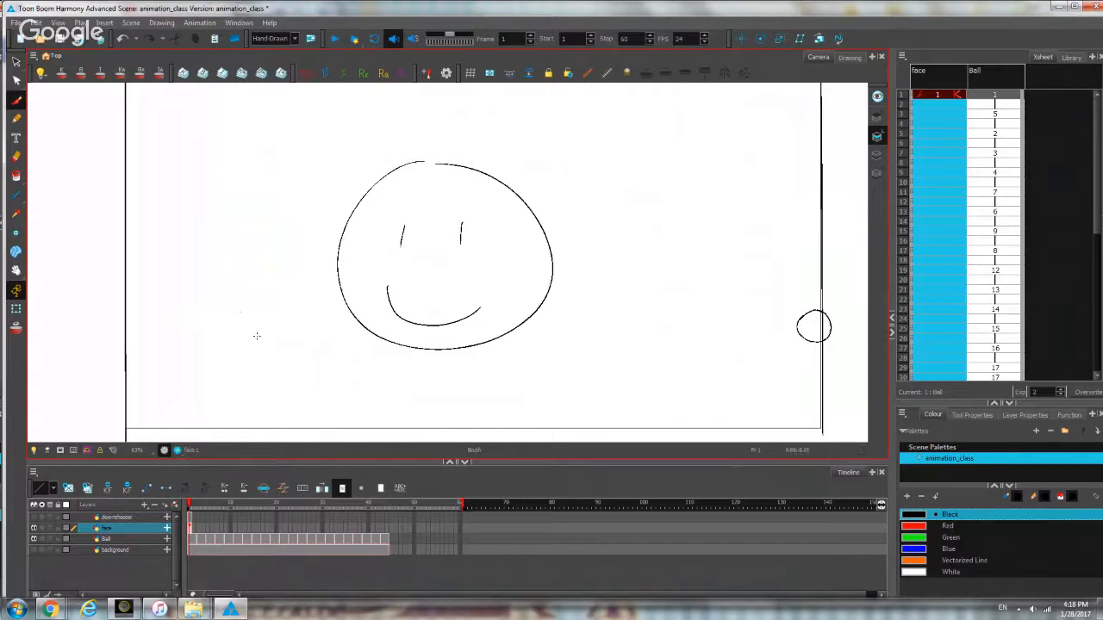
# Draw a bored face with half-closed eyes and a straight mouth on frame 8 of the face layer, using onion skin as reference.
pyautogui.click(219, 528)
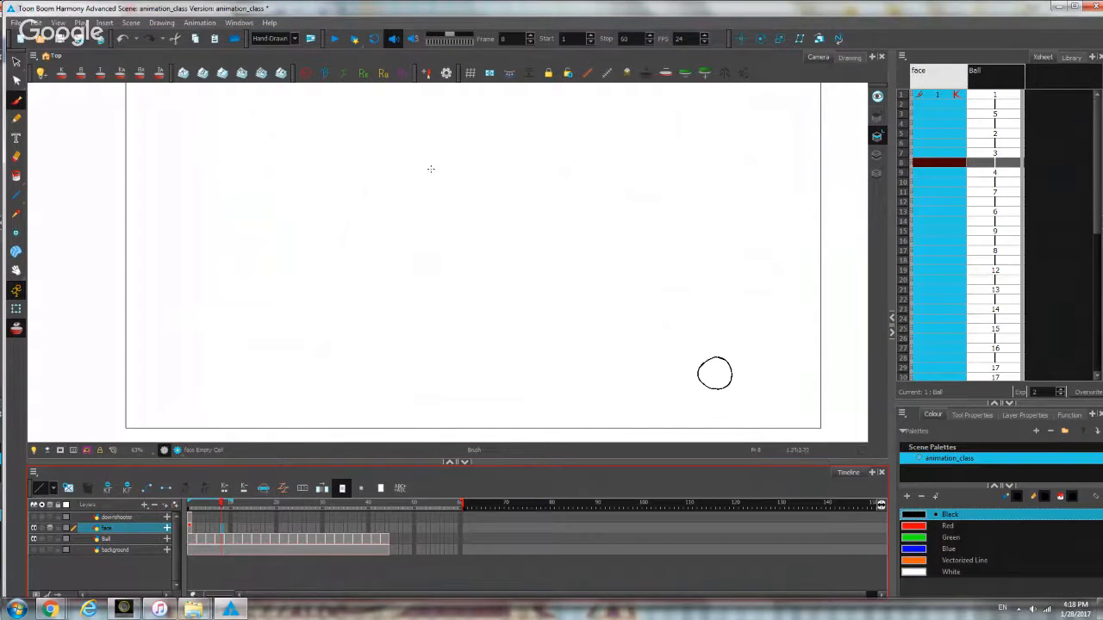
pyautogui.moveTo(439, 167)
pyautogui.mouseDown()
pyautogui.moveTo(357, 197)
pyautogui.moveTo(472, 349)
pyautogui.moveTo(529, 220)
pyautogui.moveTo(427, 174)
pyautogui.mouseUp()
pyautogui.scroll(1, 450, 250)
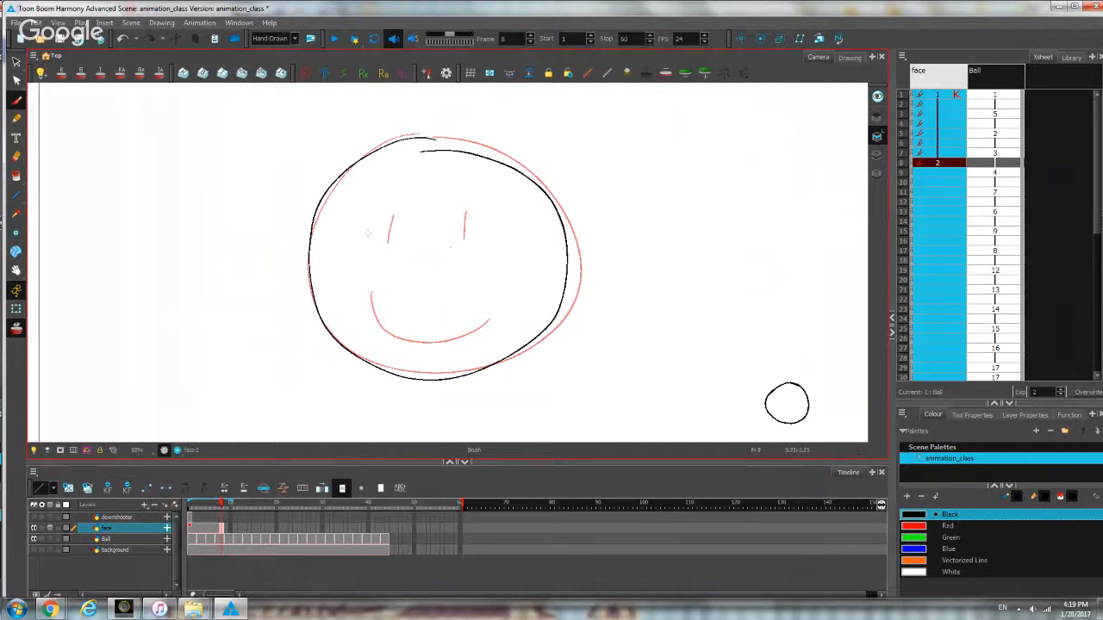
pyautogui.moveTo(368, 233)
pyautogui.mouseDown()
pyautogui.moveTo(412, 238)
pyautogui.moveTo(387, 237)
pyautogui.mouseUp()
pyautogui.moveTo(370, 299); pyautogui.dragTo(496, 301)
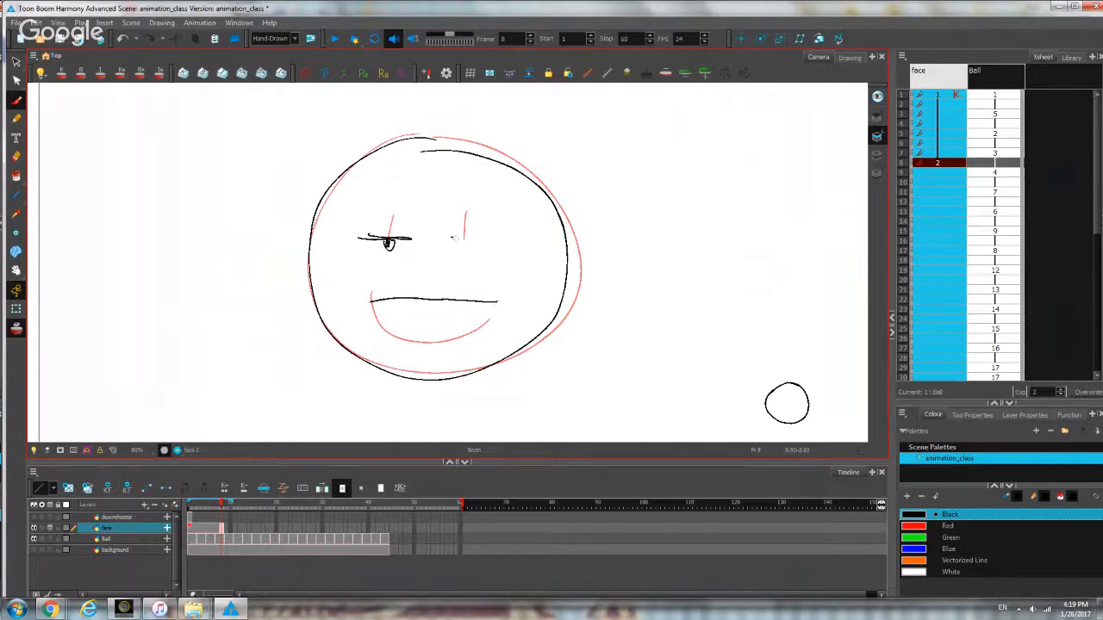
pyautogui.moveTo(453, 238)
pyautogui.mouseDown()
pyautogui.moveTo(494, 235)
pyautogui.moveTo(464, 243)
pyautogui.mouseUp()
# Turn off onion skin, compare frames 7 and 8, and mark the bored face on frame 8 as a key drawing.
pyautogui.hotkey('alt', 'o')
pyautogui.click(217, 529)
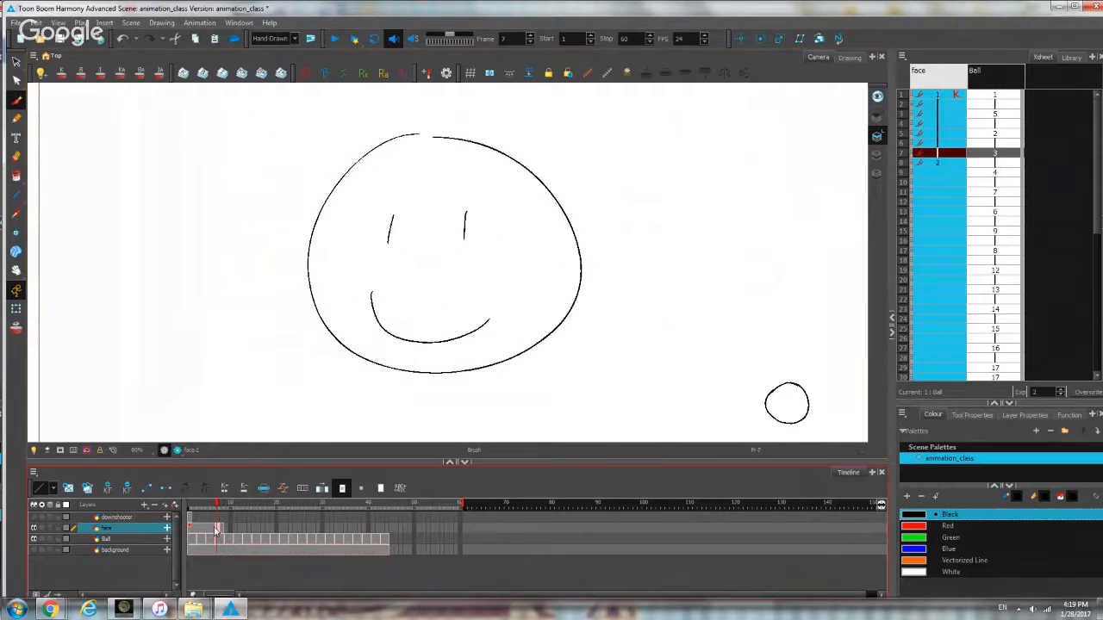
pyautogui.click(220, 529)
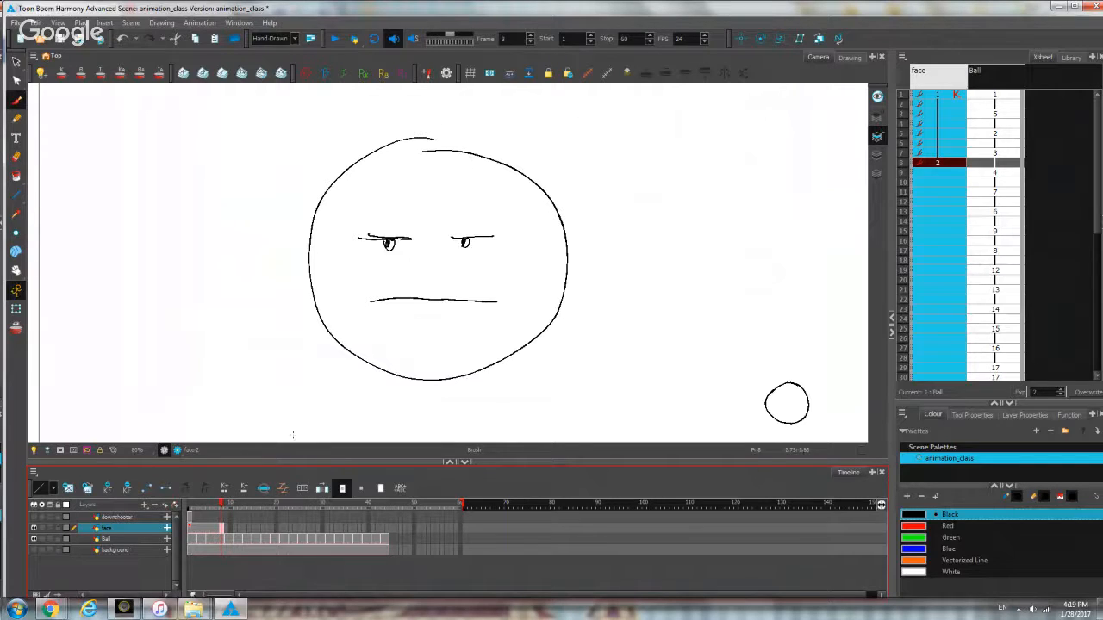
pyautogui.click(308, 76)
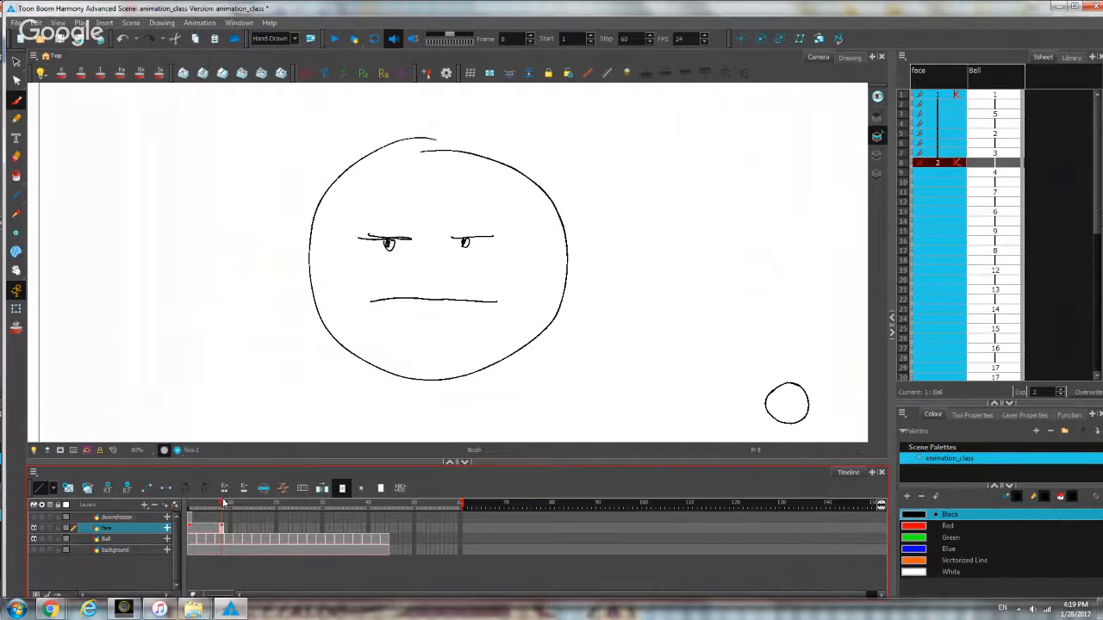
# Cut the face layer's cells from frames 4 to 7 between the two key drawings.
pyautogui.click(205, 528)
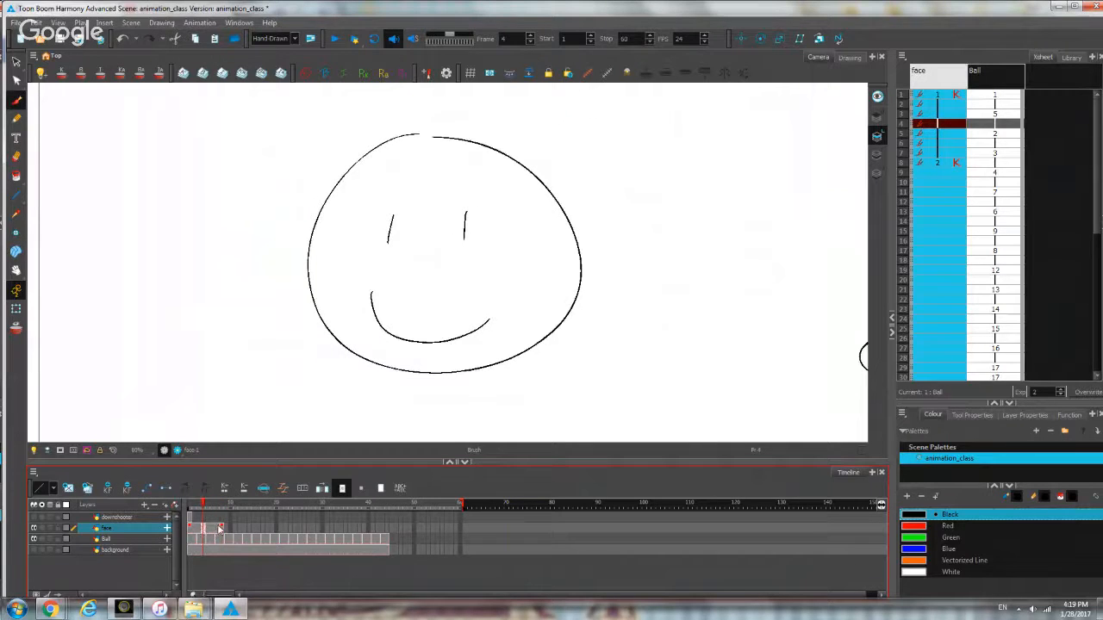
pyautogui.rightClick(216, 528)
pyautogui.click(263, 422)
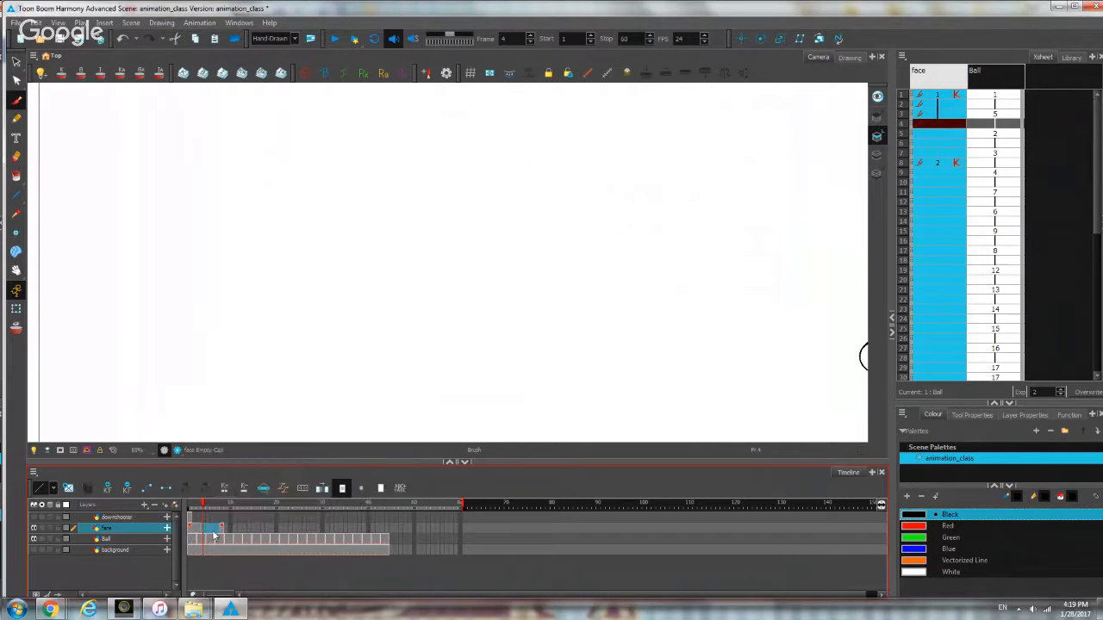
# Draw an in-between face with outline, eyes and mouth on frame 4, with onion skin extended forward to include the frame 8 key.
pyautogui.hotkey('alt', 'o')
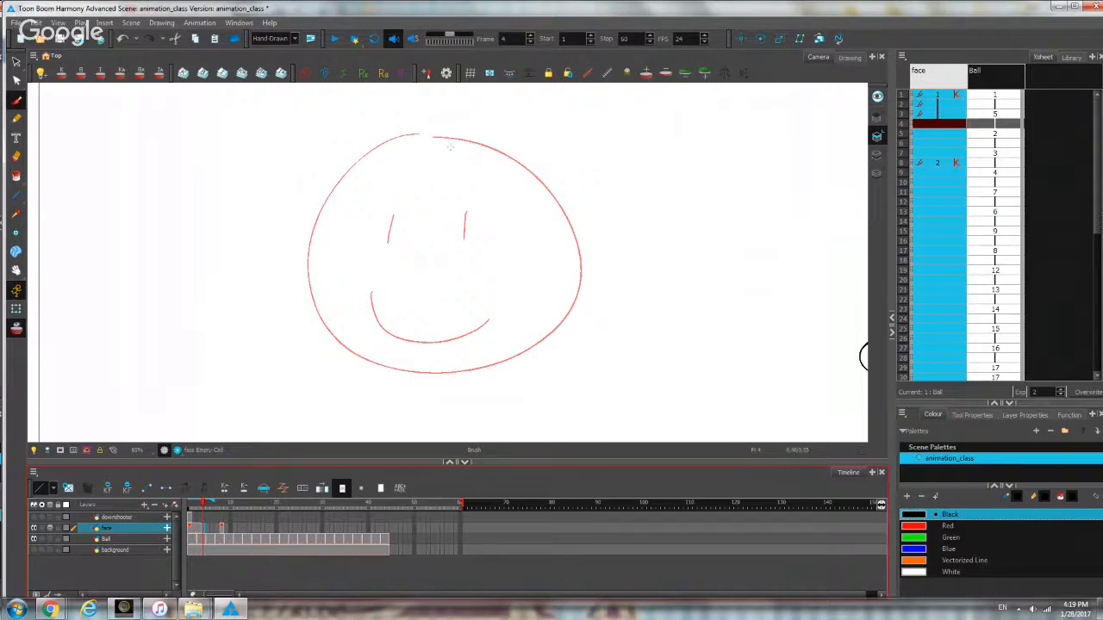
pyautogui.moveTo(408, 132)
pyautogui.mouseDown()
pyautogui.moveTo(575, 229)
pyautogui.moveTo(429, 162)
pyautogui.mouseUp()
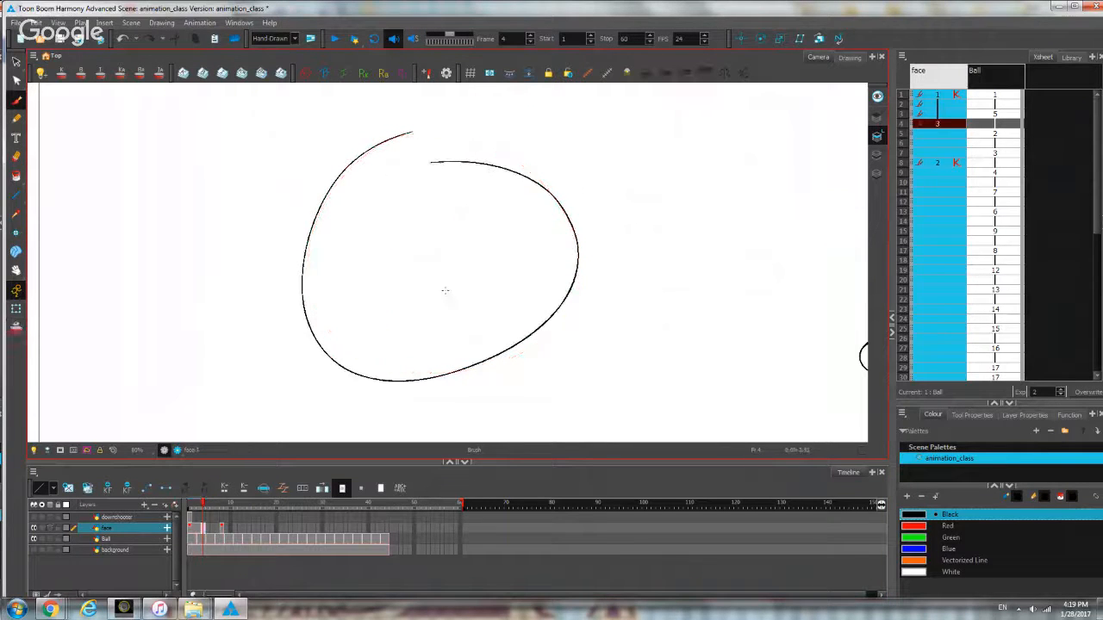
pyautogui.hotkey('alt', 'o')
pyautogui.moveTo(213, 503); pyautogui.dragTo(228, 503)
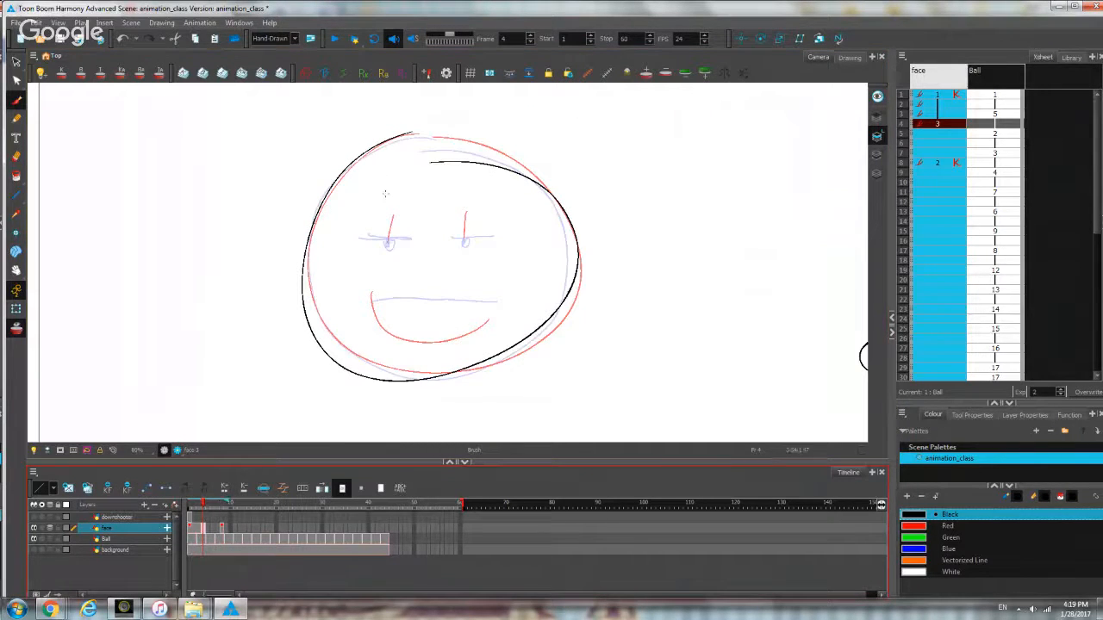
pyautogui.moveTo(385, 227)
pyautogui.mouseDown()
pyautogui.moveTo(396, 227)
pyautogui.moveTo(385, 240)
pyautogui.moveTo(389, 230)
pyautogui.mouseUp()
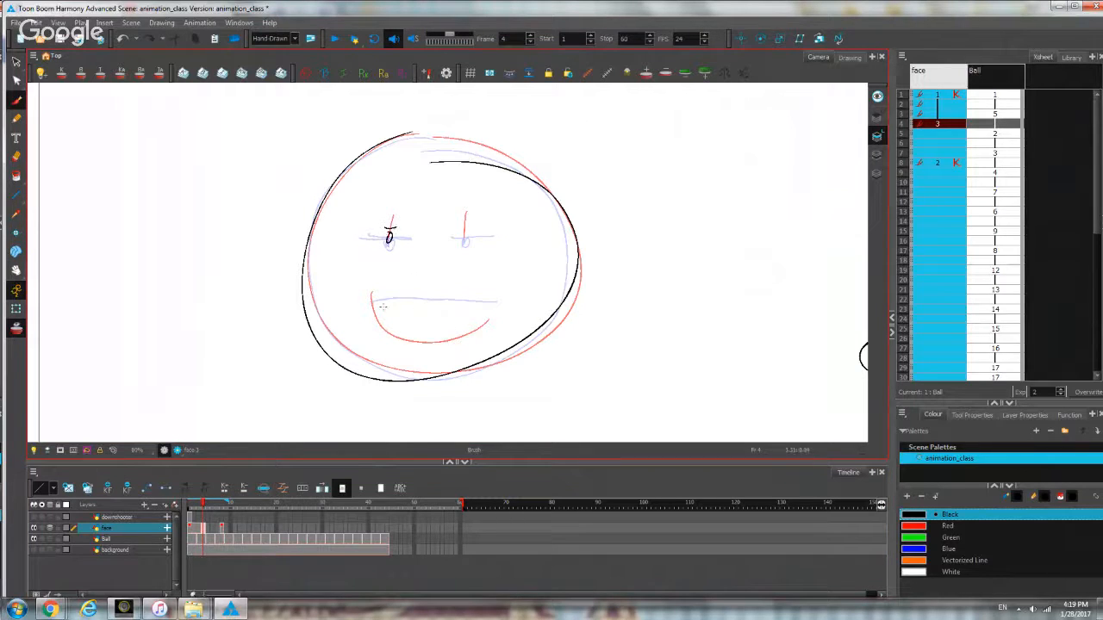
pyautogui.moveTo(376, 309); pyautogui.dragTo(503, 318)
pyautogui.moveTo(459, 229)
pyautogui.mouseDown()
pyautogui.moveTo(477, 227)
pyautogui.moveTo(467, 230)
pyautogui.mouseUp()
# Delete the in-between face's head outline, redraw it between the onion-skinned keys, and turn off onion skin.
pyautogui.hotkey('alt', 's')
pyautogui.moveTo(348, 166); pyautogui.dragTo(347, 192)
pyautogui.press('Delete')
pyautogui.hotkey('alt', 'b')
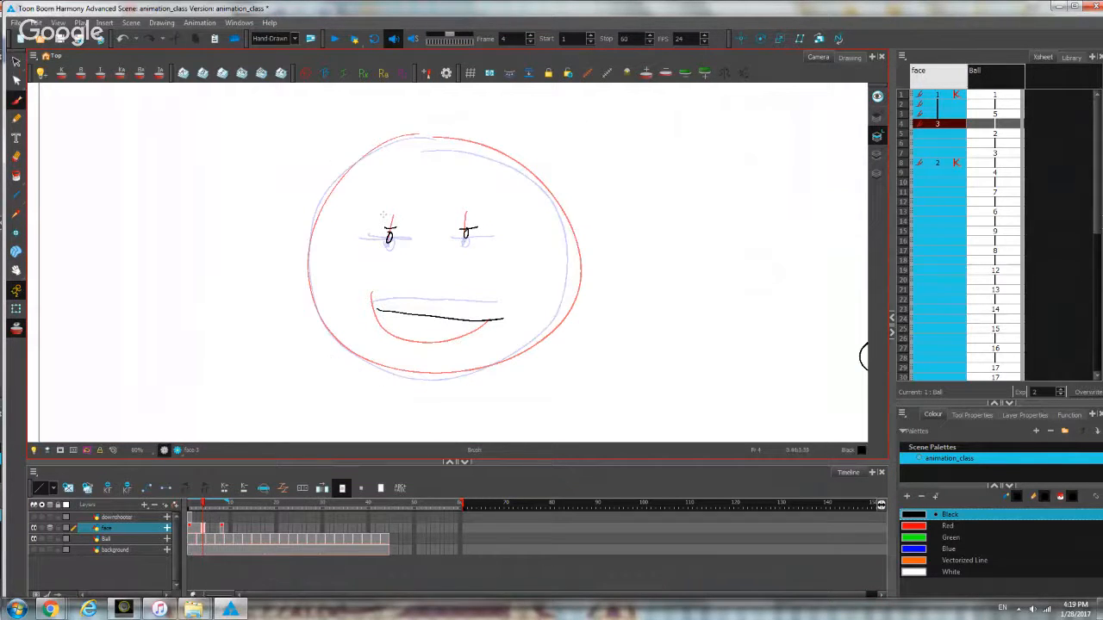
pyautogui.moveTo(383, 147)
pyautogui.mouseDown()
pyautogui.moveTo(312, 223)
pyautogui.moveTo(318, 313)
pyautogui.moveTo(403, 371)
pyautogui.moveTo(447, 377)
pyautogui.moveTo(535, 338)
pyautogui.moveTo(572, 259)
pyautogui.moveTo(563, 218)
pyautogui.moveTo(536, 183)
pyautogui.moveTo(495, 160)
pyautogui.moveTo(379, 151)
pyautogui.mouseUp()
pyautogui.hotkey('alt', 'o')
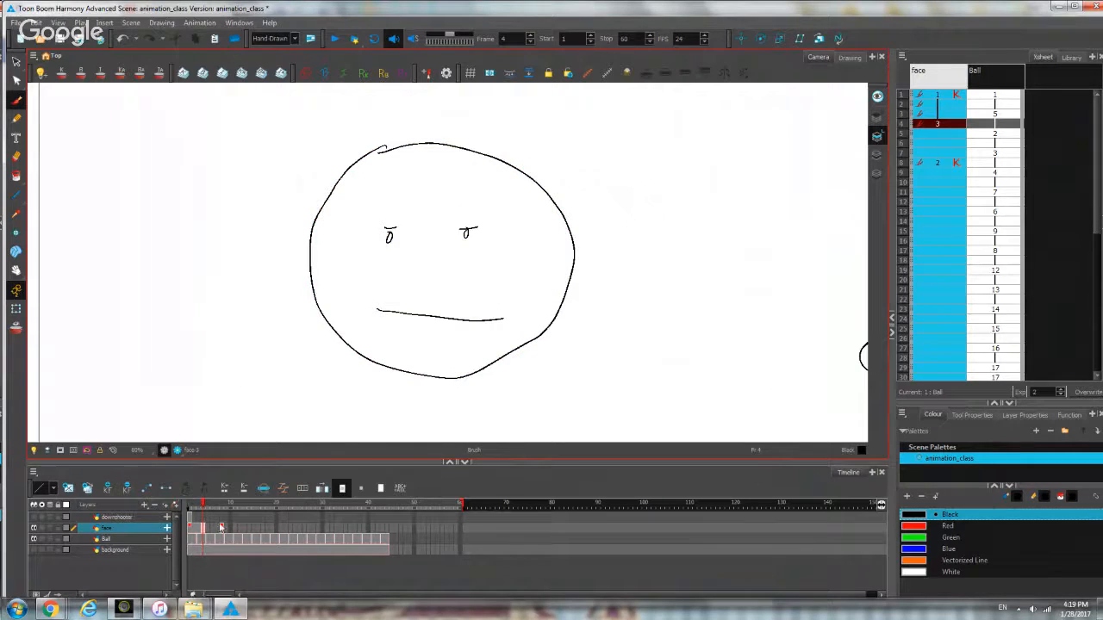
# Make the bored key drawing start on frame 6 and extend the in-between's exposure to frame 5, checking it with onion skin.
pyautogui.click(222, 528)
pyautogui.click(209, 529)
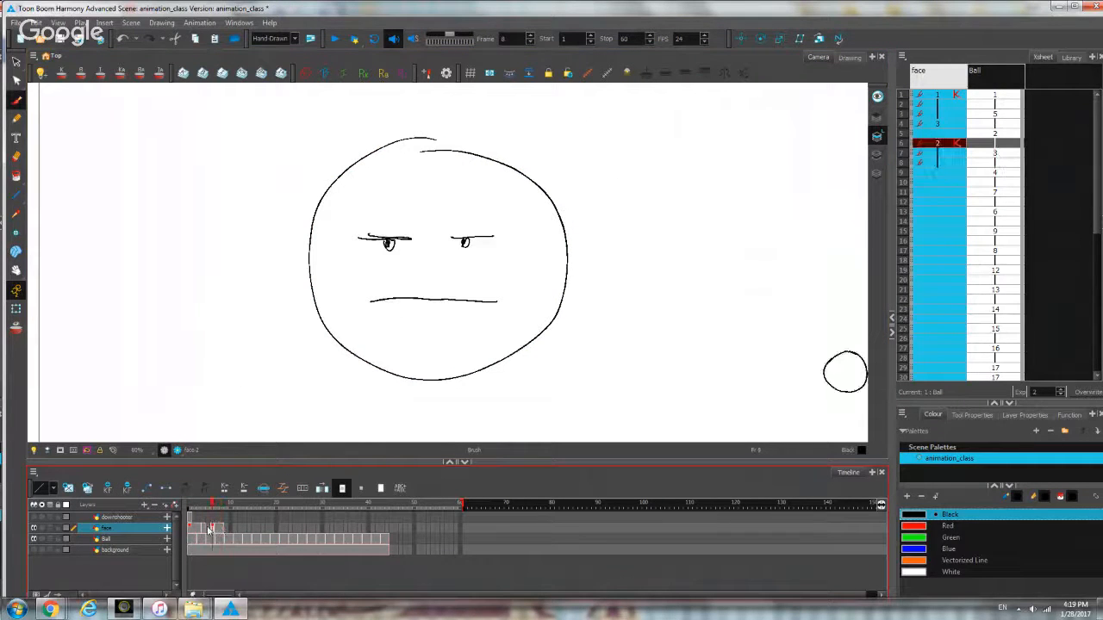
pyautogui.rightClick(209, 530)
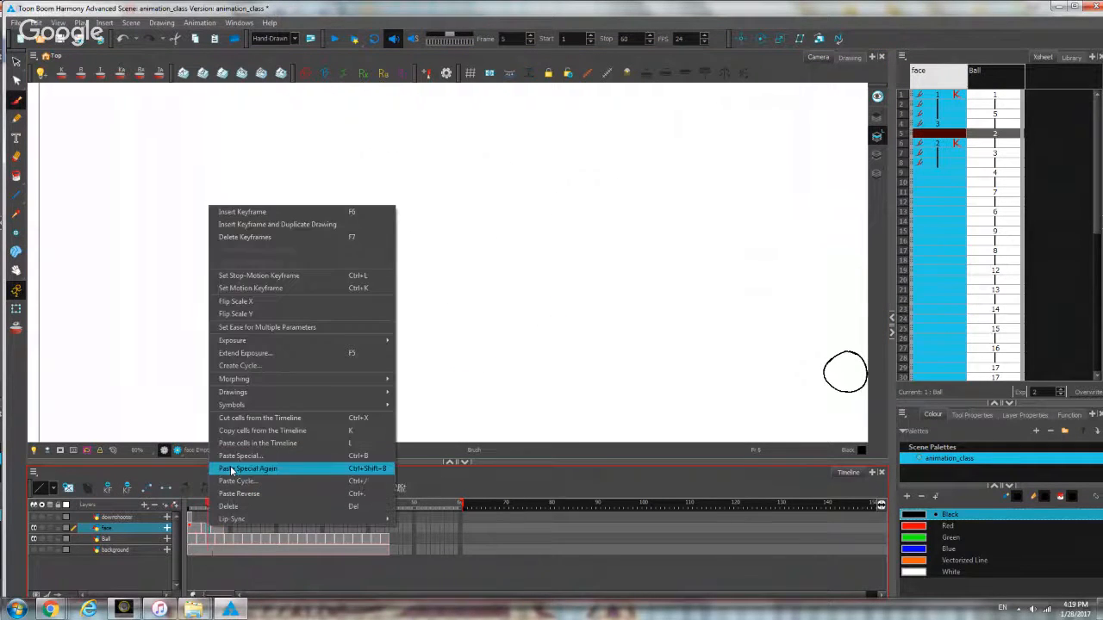
pyautogui.click(272, 353)
pyautogui.hotkey('alt', 'o')
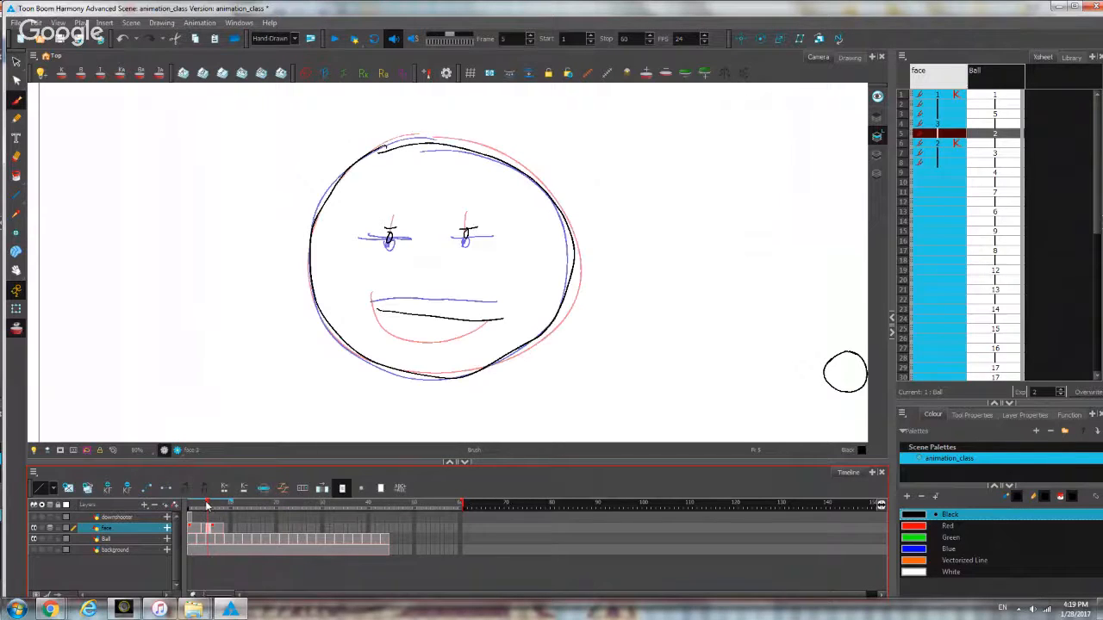
pyautogui.moveTo(207, 505)
pyautogui.mouseDown()
pyautogui.moveTo(192, 505)
pyautogui.moveTo(217, 504)
pyautogui.moveTo(189, 505)
pyautogui.moveTo(211, 505)
pyautogui.mouseUp()
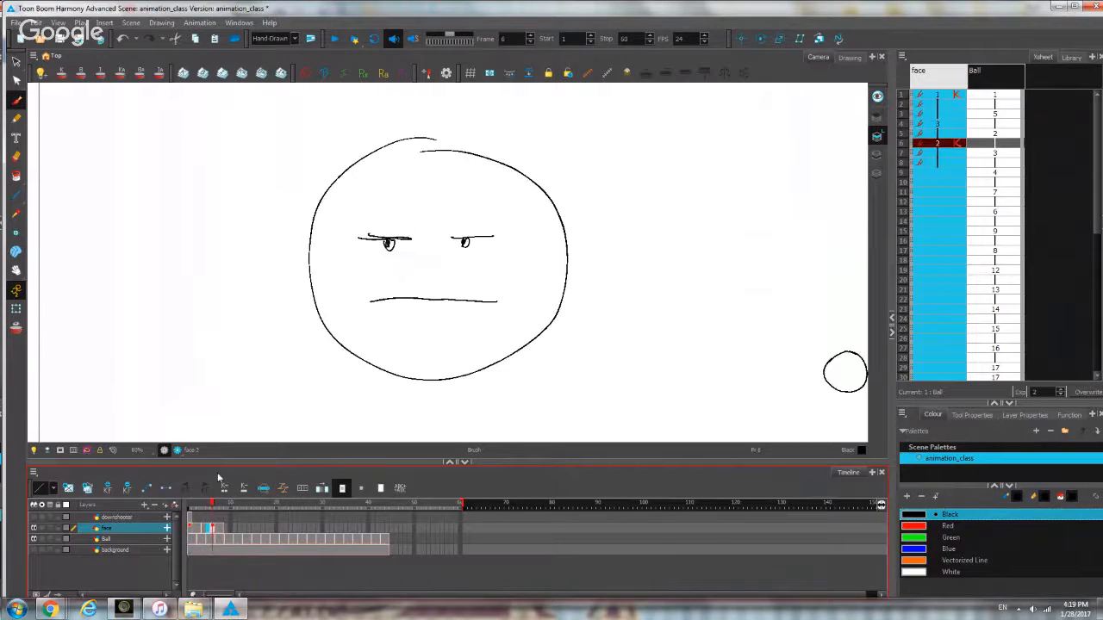
# Look over the timeline commands available for the face layer's cells on frames 1 to 8, and view the drawing at frame 7.
pyautogui.scroll(-2, 479, 191)
pyautogui.hotkey('alt', 's')
pyautogui.moveTo(502, 164)
pyautogui.mouseDown()
pyautogui.moveTo(474, 138)
pyautogui.moveTo(379, 302)
pyautogui.mouseUp()
pyautogui.moveTo(191, 528); pyautogui.dragTo(221, 529)
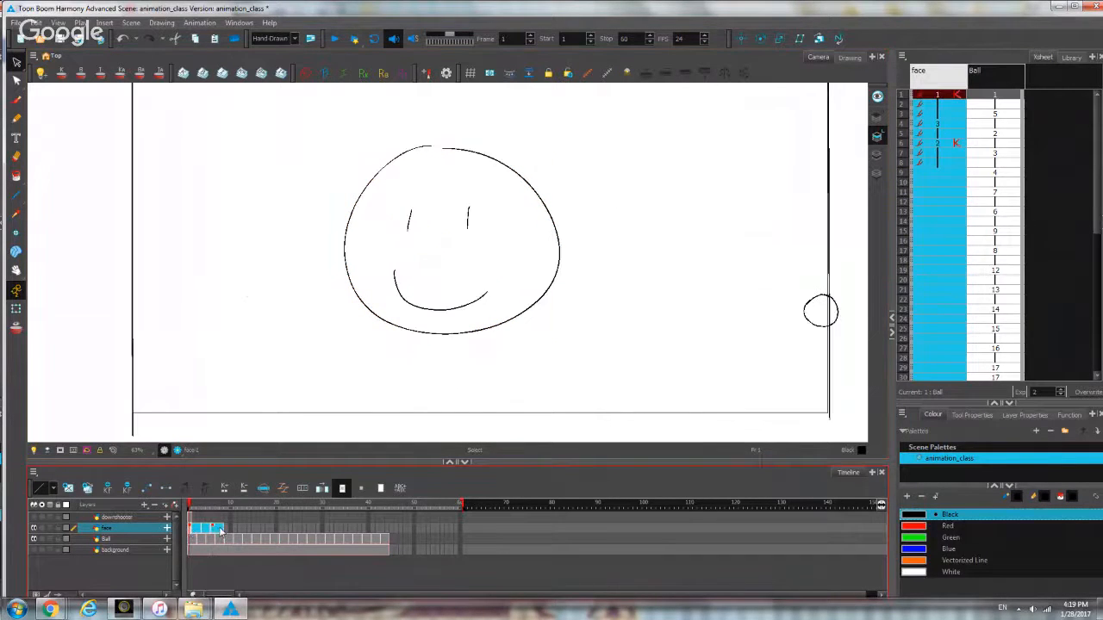
pyautogui.rightClick(221, 528)
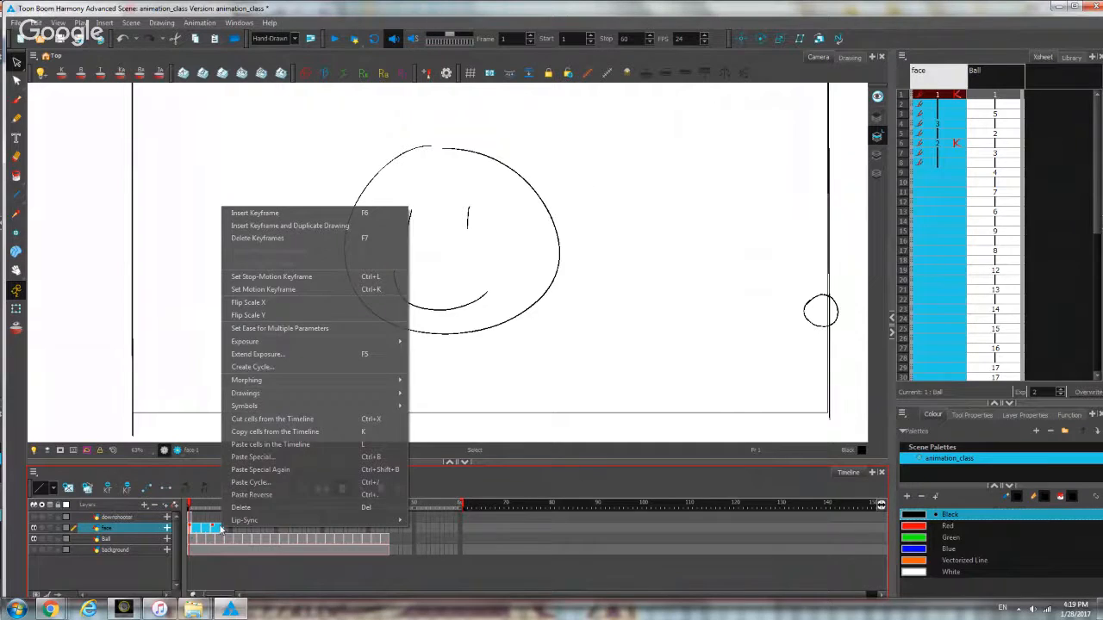
pyautogui.click(208, 538)
pyautogui.click(217, 527)
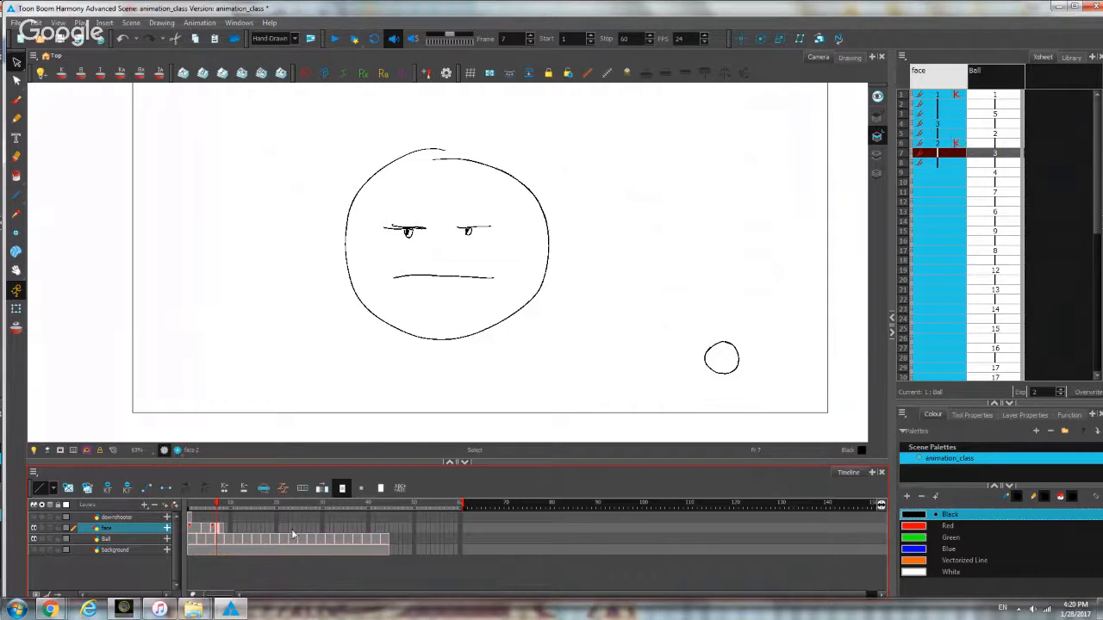
# Hide the Ball layer and review the face layer's drawings on frames 1, 3, 2 and 6.
pyautogui.click(33, 538)
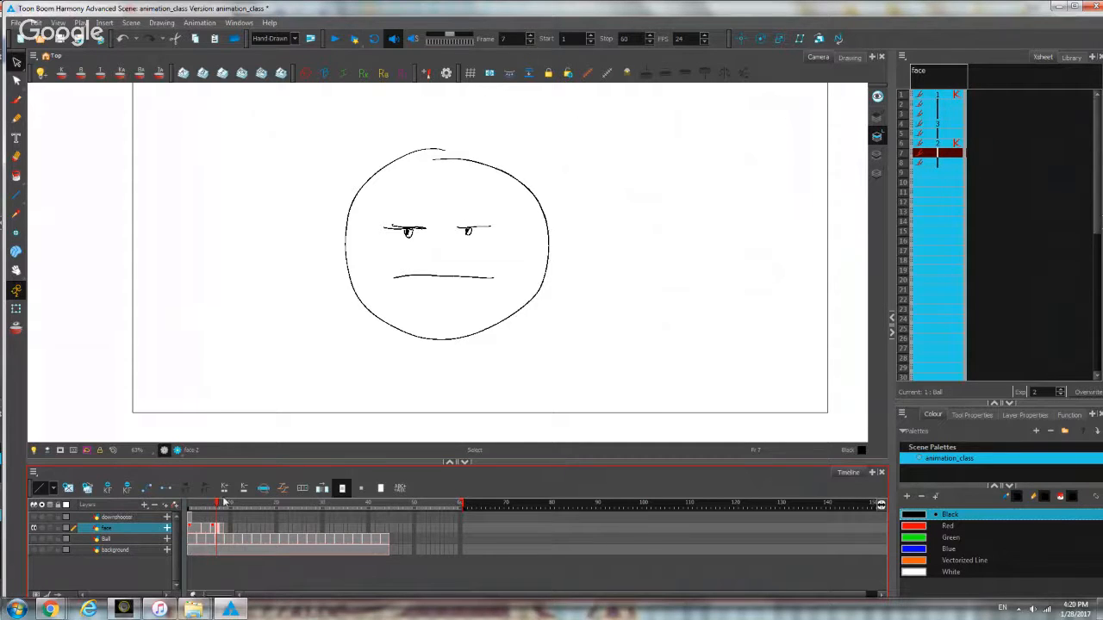
pyautogui.click(190, 529)
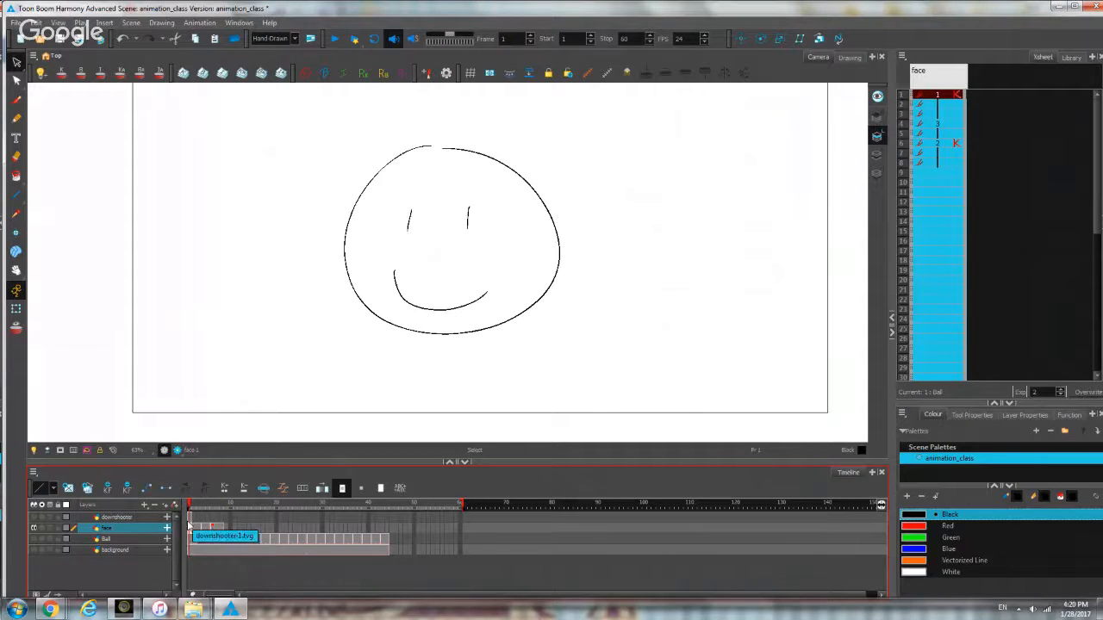
pyautogui.click(924, 114)
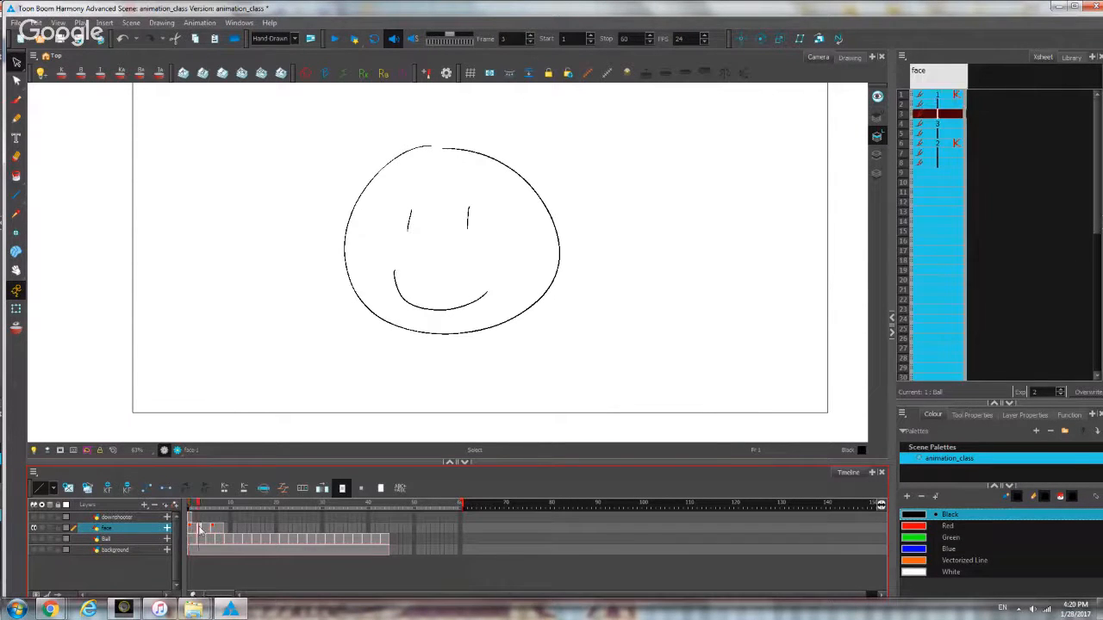
pyautogui.click(190, 531)
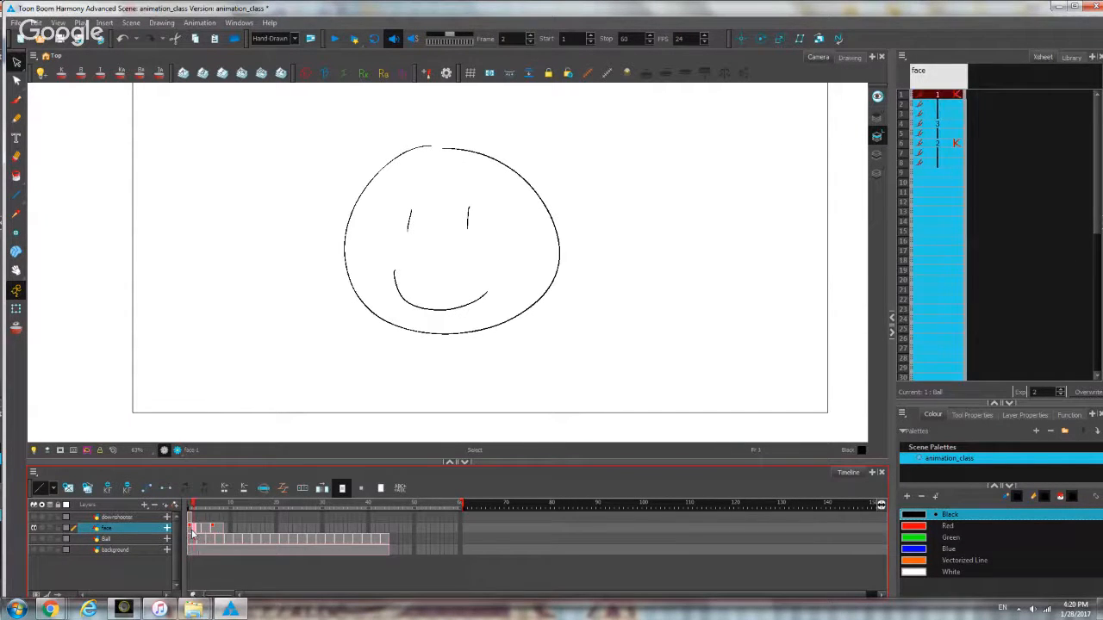
pyautogui.click(196, 532)
pyautogui.click(213, 529)
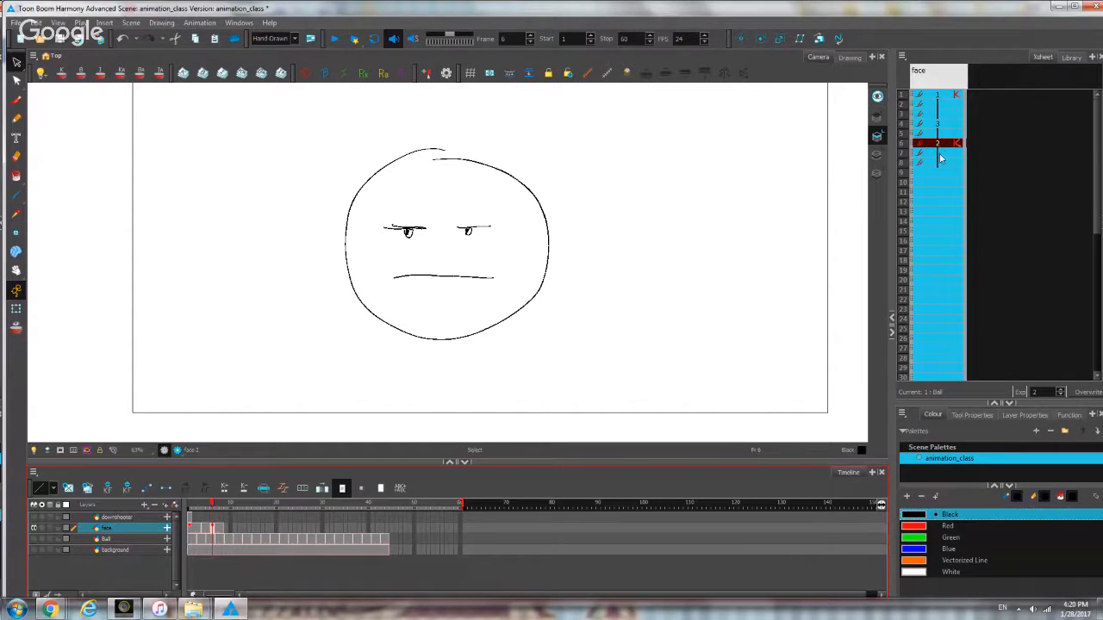
# Extend the exposure of the bored face drawing to frame 20 on the face layer.
pyautogui.click(276, 529)
pyautogui.rightClick(276, 529)
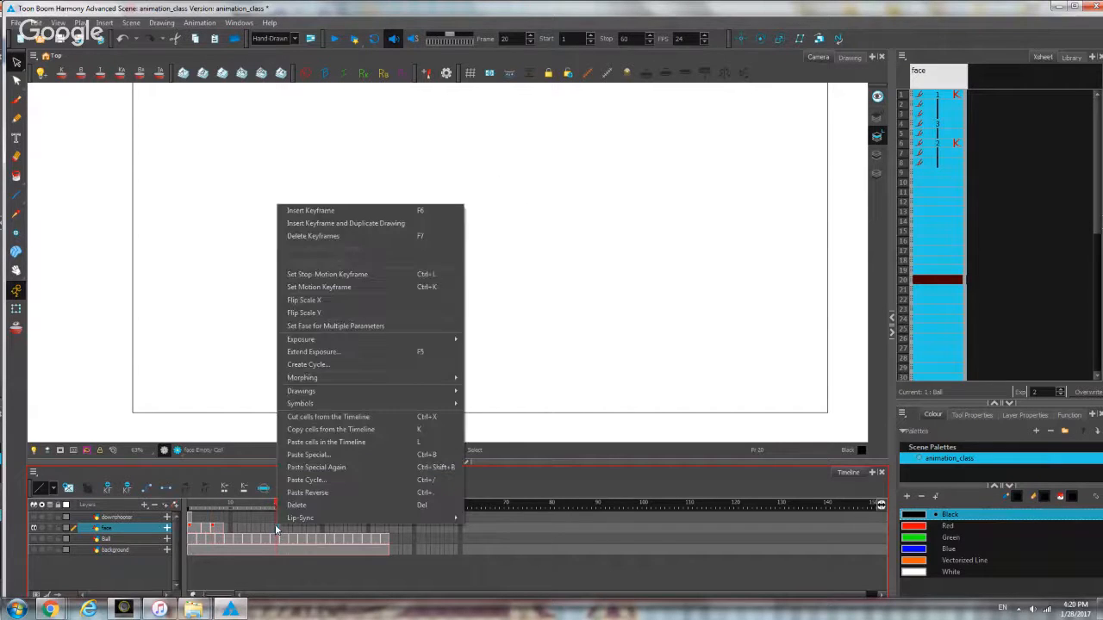
pyautogui.click(276, 531)
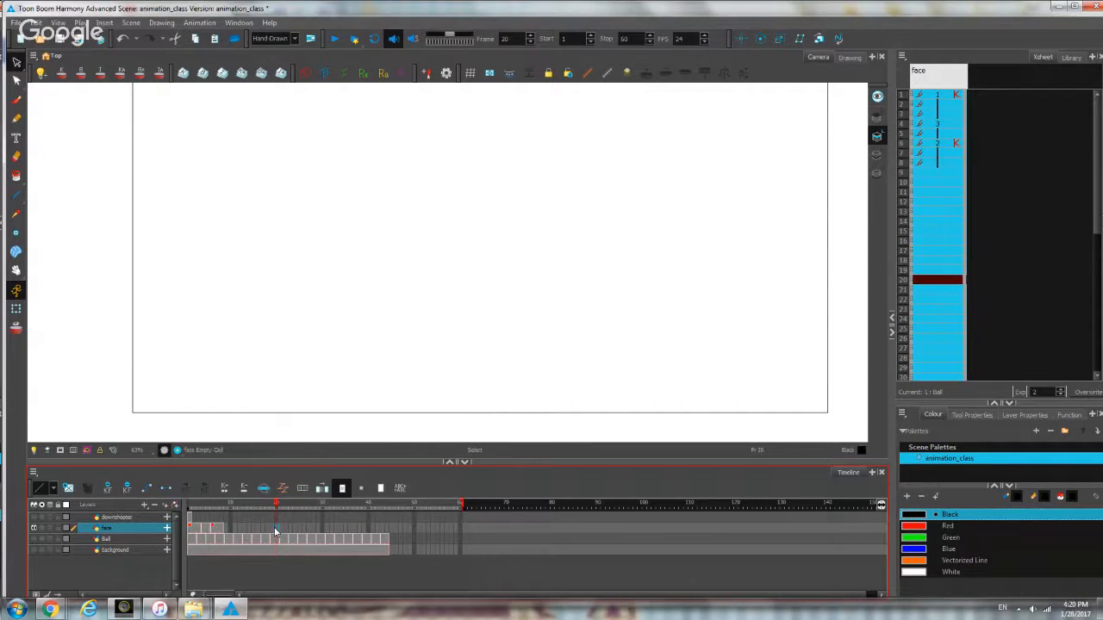
pyautogui.rightClick(275, 531)
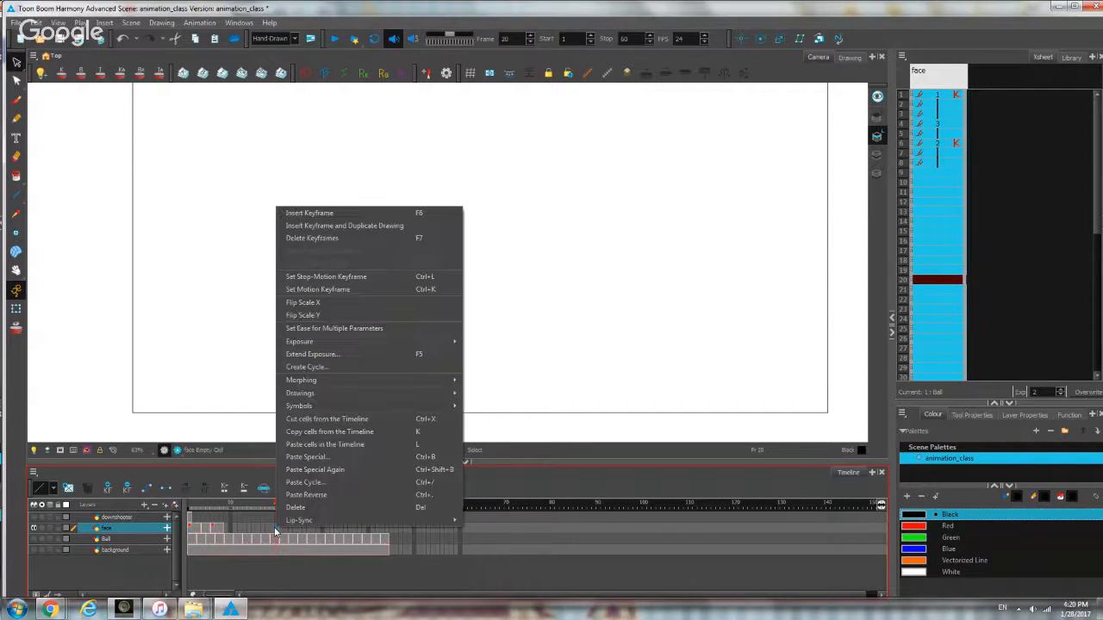
pyautogui.click(381, 357)
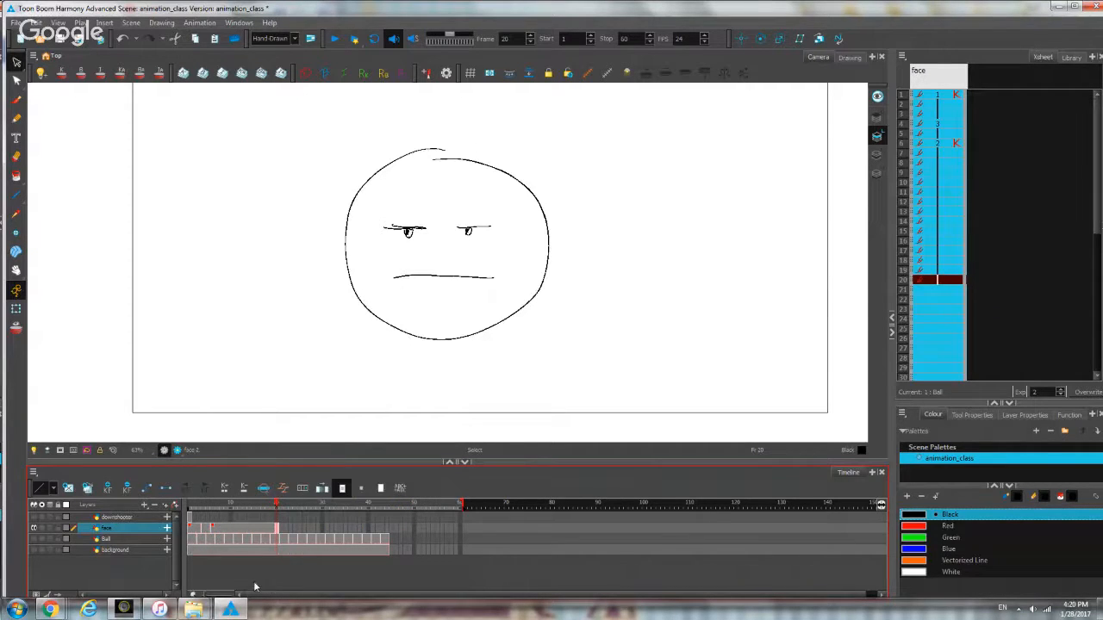
# Extend the bored face drawing's exposure to frame 28 in Overwrite mode, and check the face at frame 16.
pyautogui.rightClick(274, 527)
pyautogui.moveTo(349, 340)
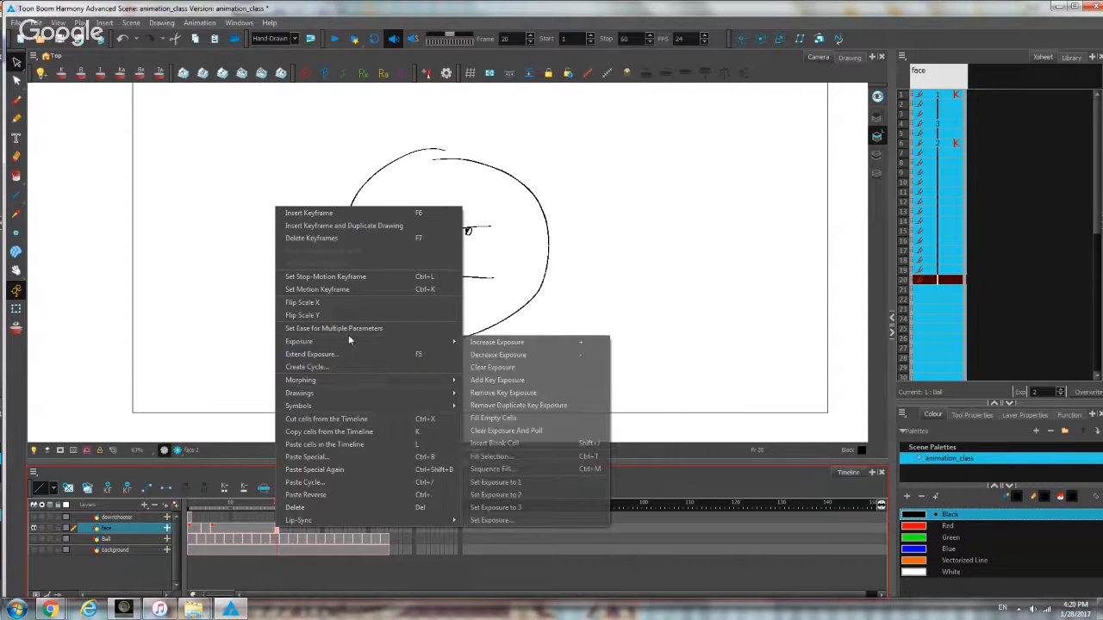
pyautogui.click(348, 361)
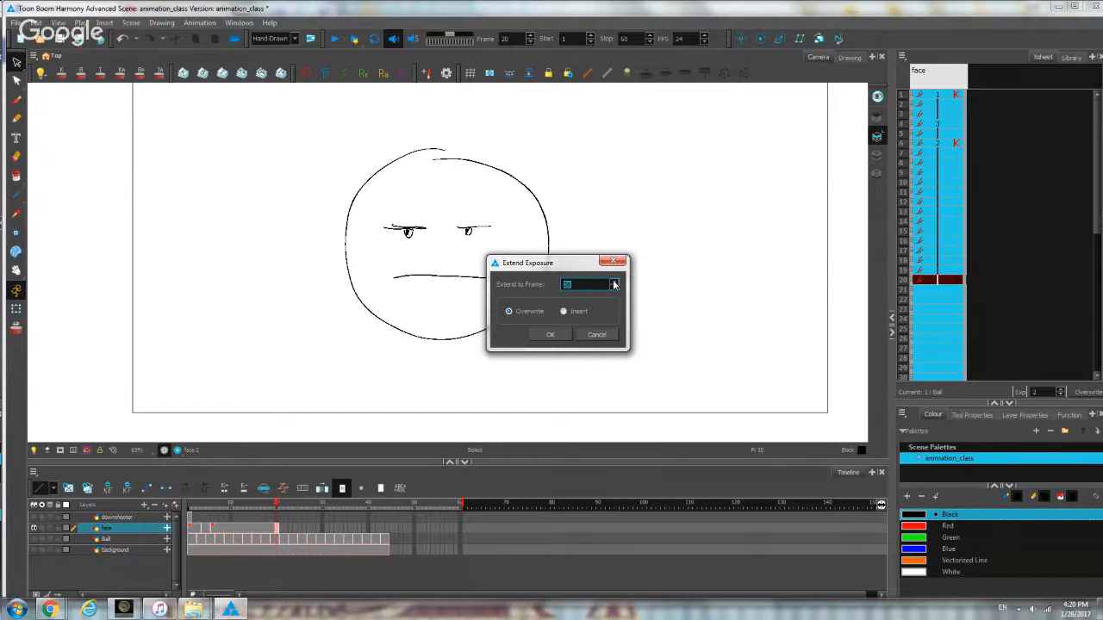
pyautogui.click(552, 335)
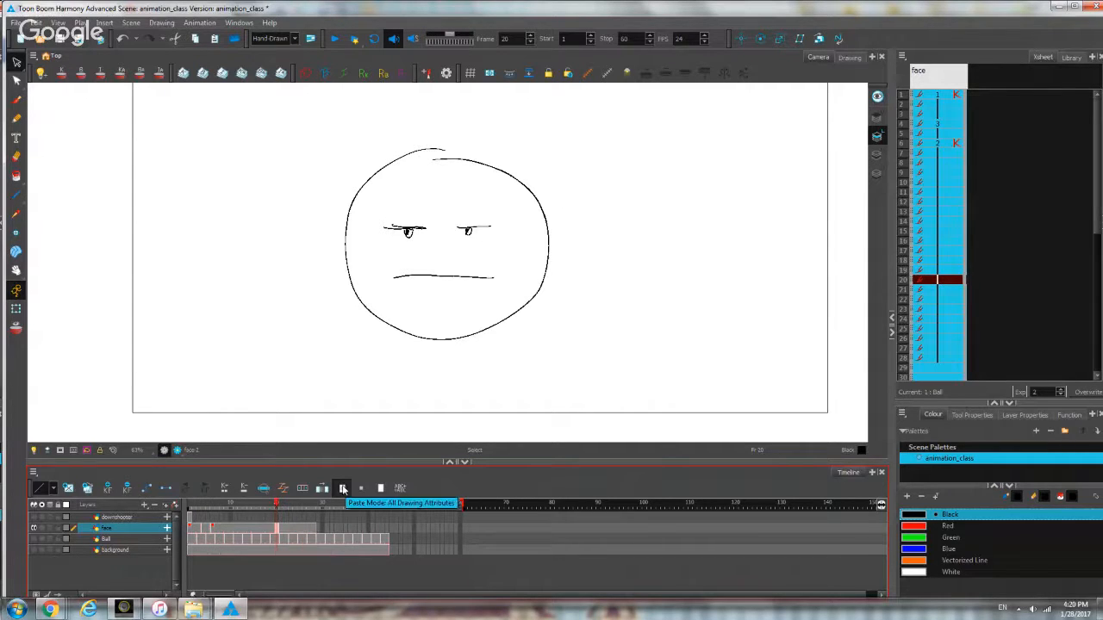
pyautogui.click(258, 529)
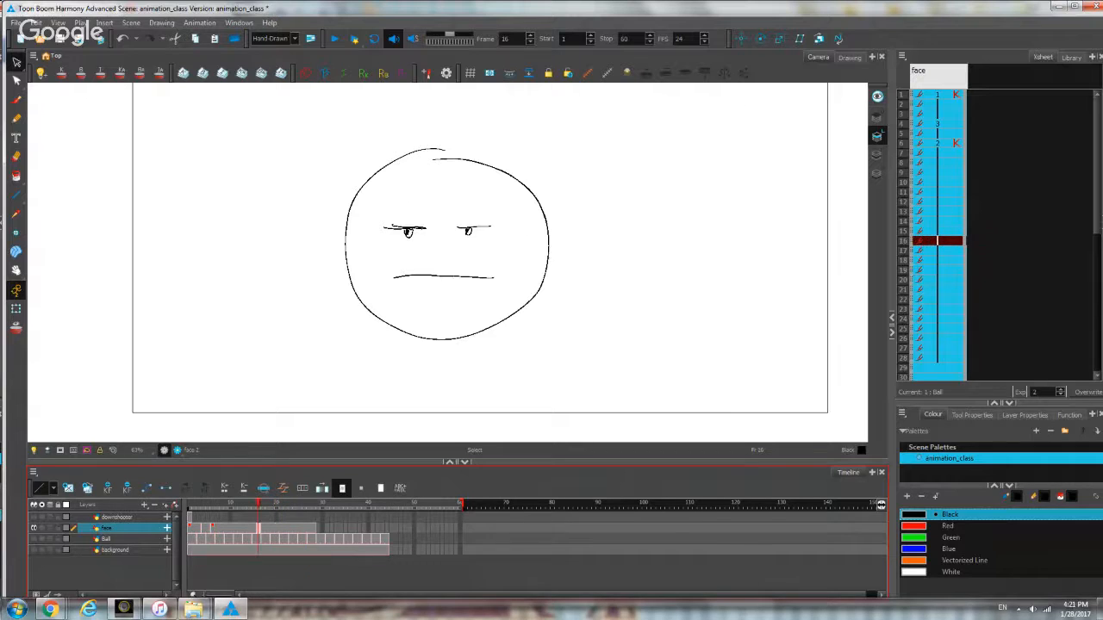
pyautogui.moveTo(45, 608)
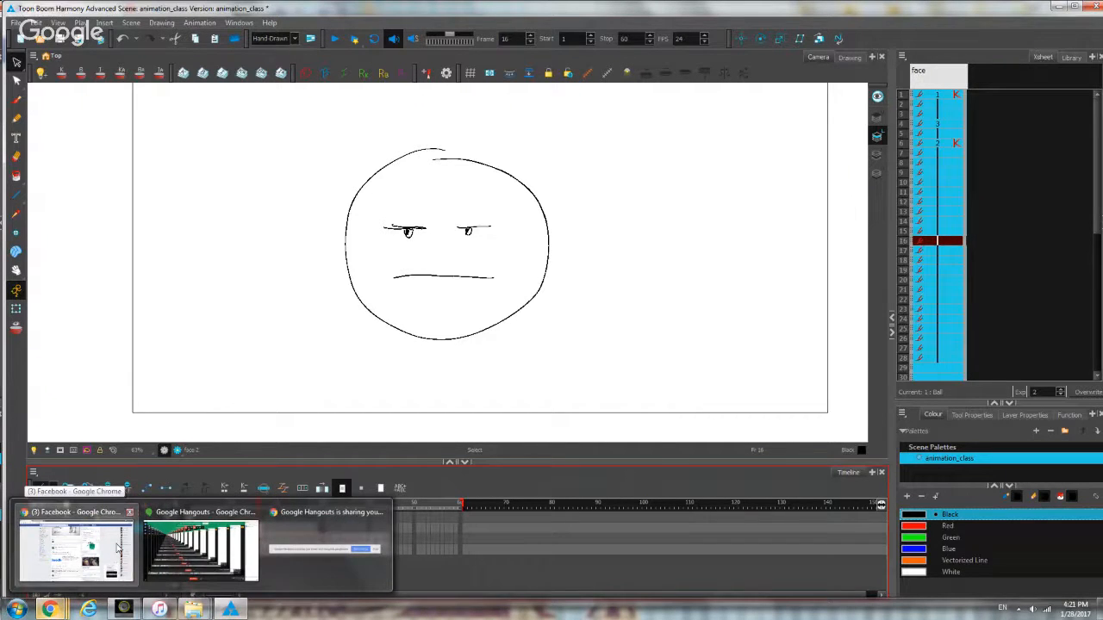
pyautogui.moveTo(119, 548)
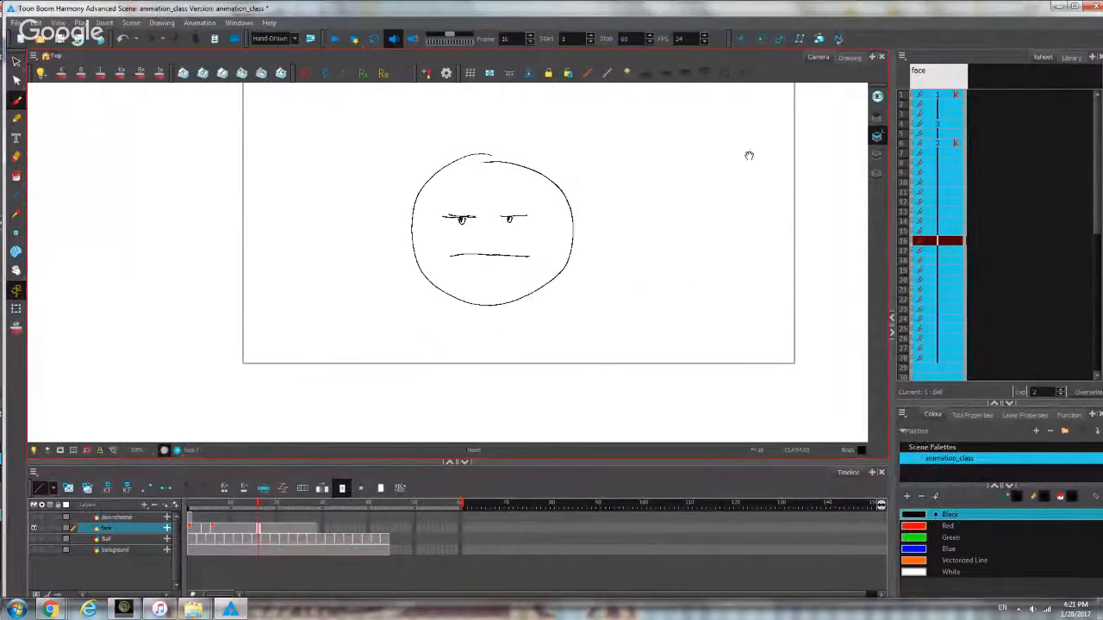
# Compare how the bored face drawing at frame 16 looks in the Drawing view and the Camera view.
pyautogui.click(862, 58)
pyautogui.click(821, 58)
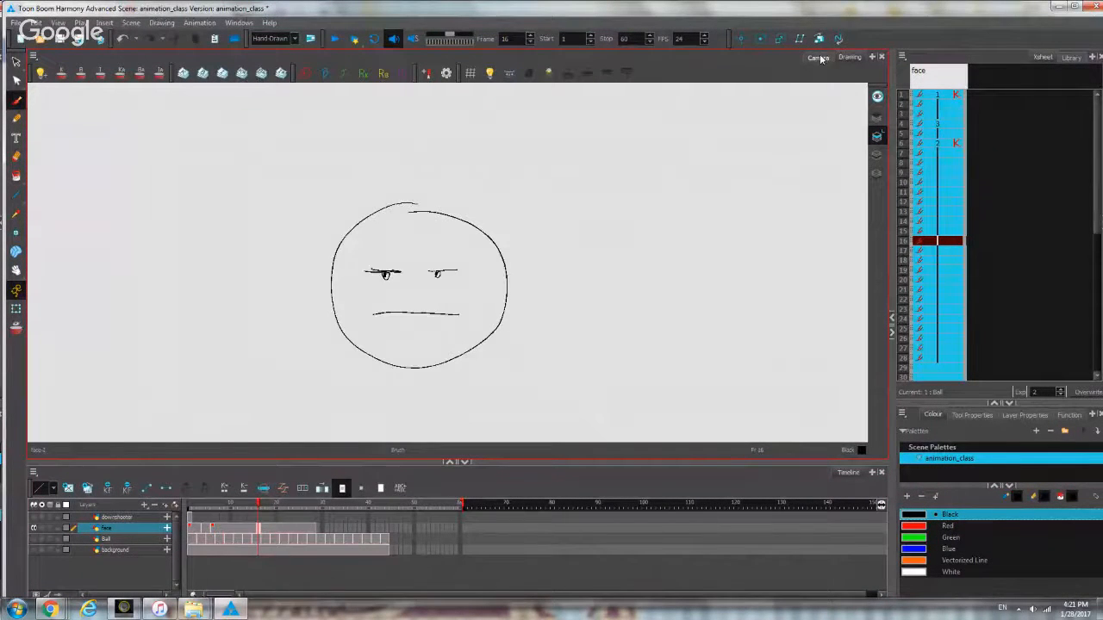
pyautogui.click(849, 58)
pyautogui.click(820, 58)
pyautogui.moveTo(731, 193); pyautogui.dragTo(693, 169)
pyautogui.moveTo(625, 277); pyautogui.dragTo(567, 311)
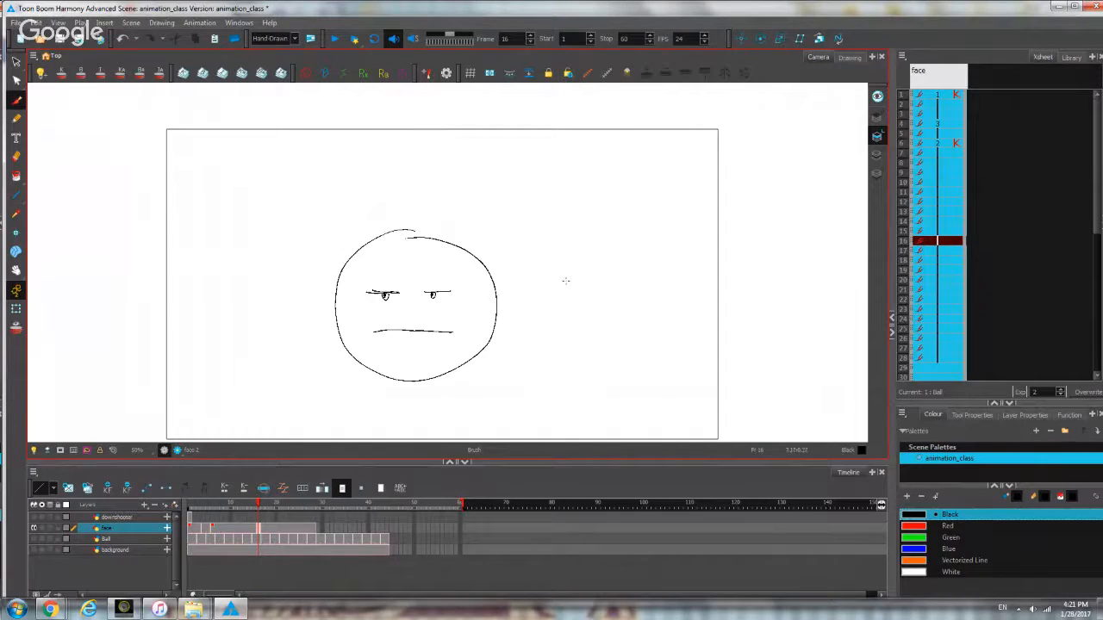
pyautogui.scroll(-2, 563, 280)
pyautogui.moveTo(547, 266); pyautogui.dragTo(526, 257)
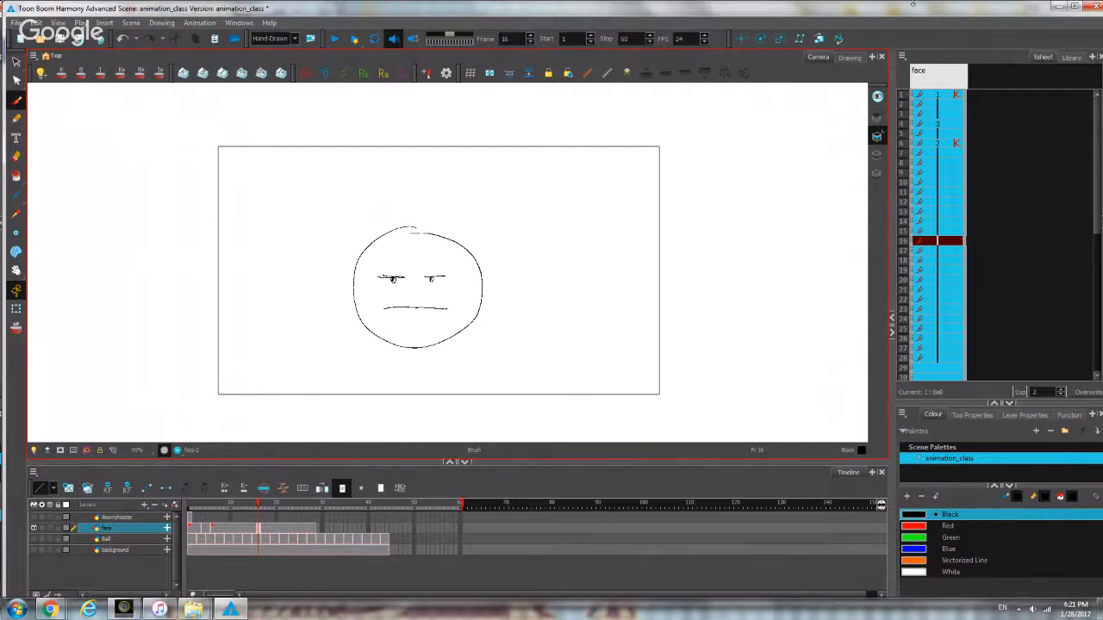
pyautogui.click(849, 57)
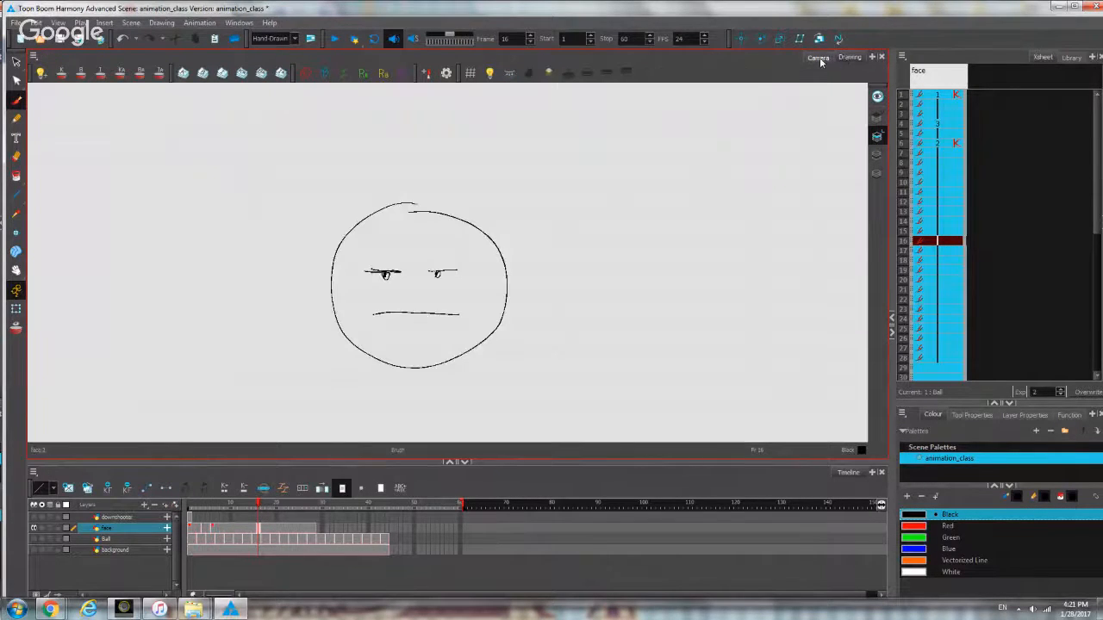
pyautogui.click(817, 57)
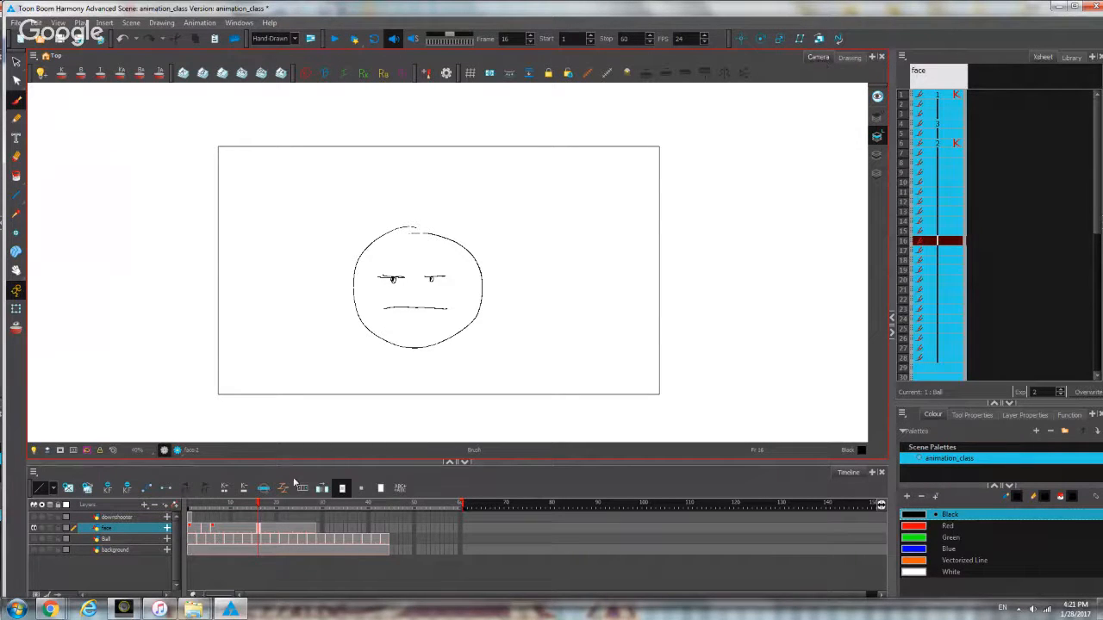
# Delete the face layer and make the Ball and background layers visible.
pyautogui.rightClick(112, 529)
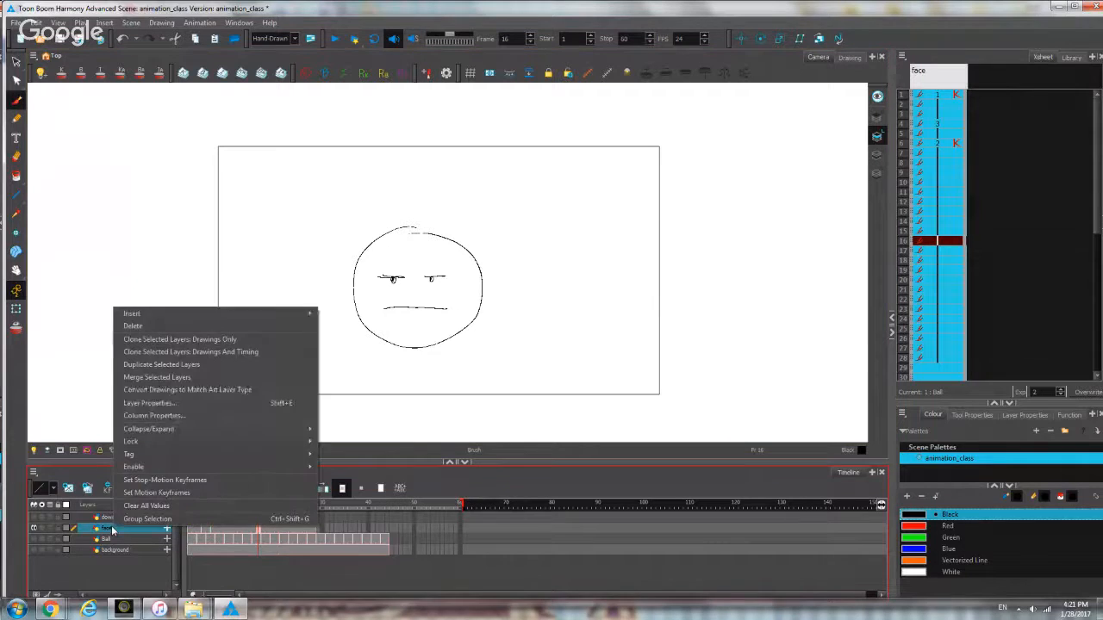
pyautogui.click(143, 326)
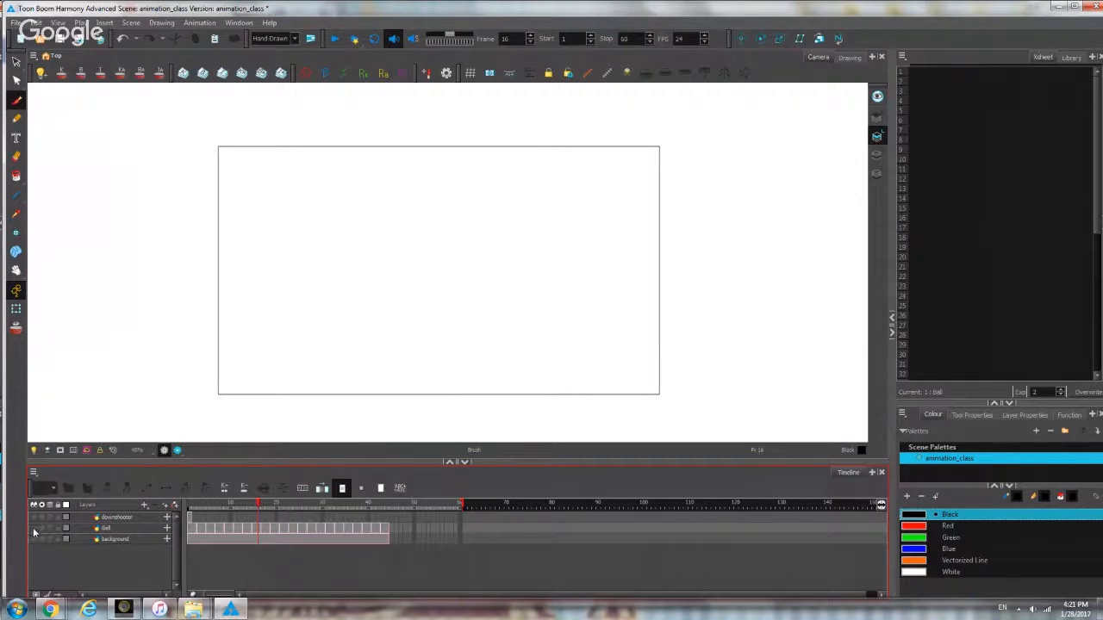
pyautogui.click(34, 528)
pyautogui.click(34, 540)
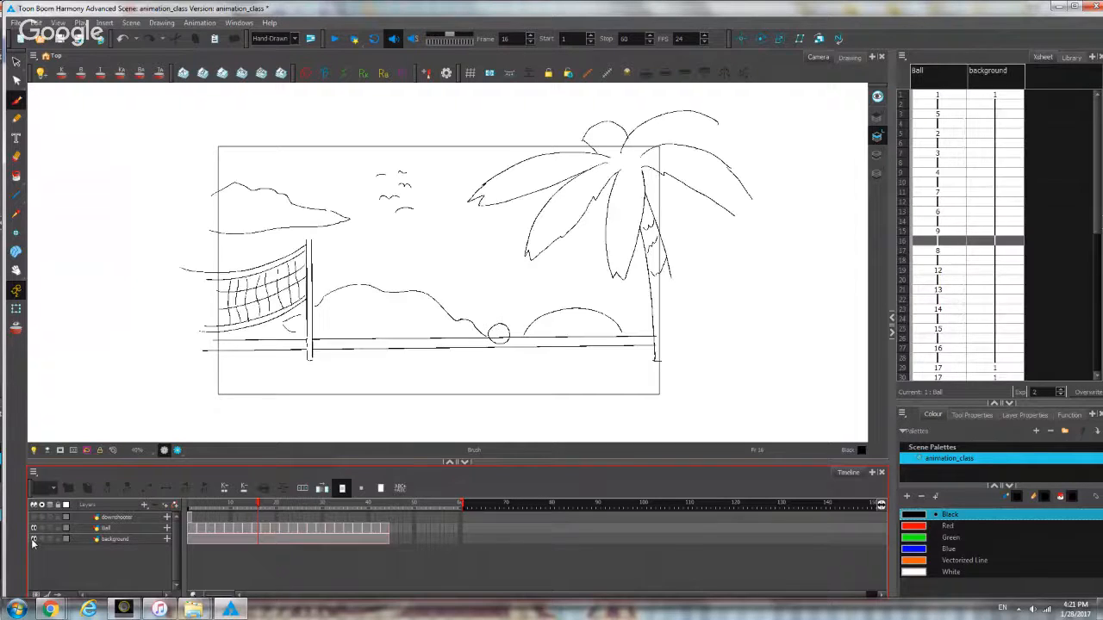
# Play the ball animation in the Camera view, and try playing it in the Drawing view from frame 5.
pyautogui.click(335, 38)
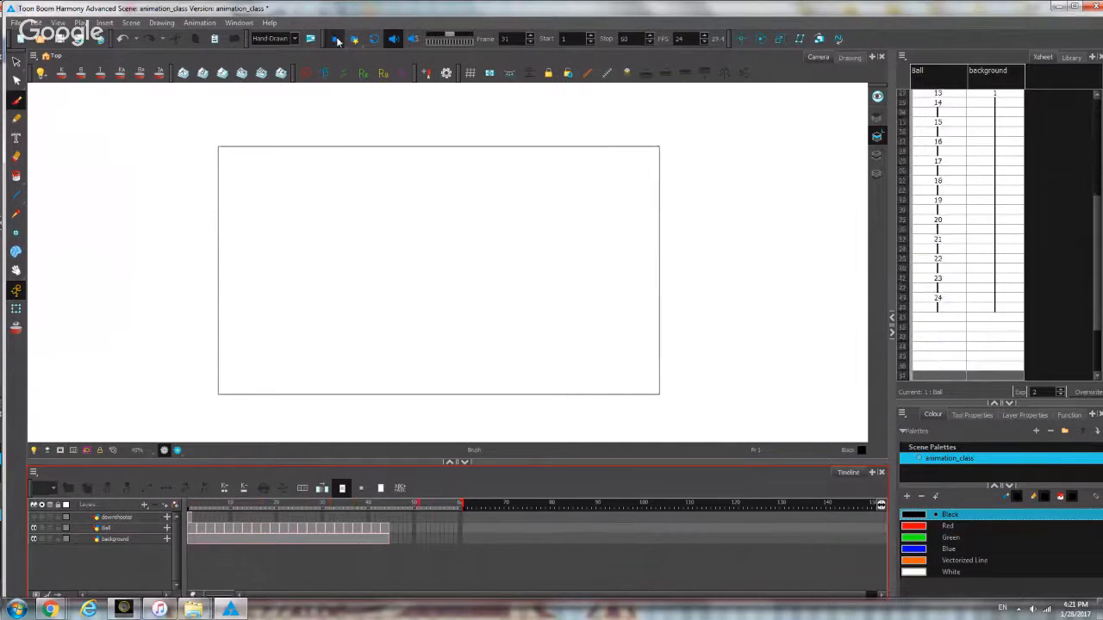
pyautogui.click(335, 38)
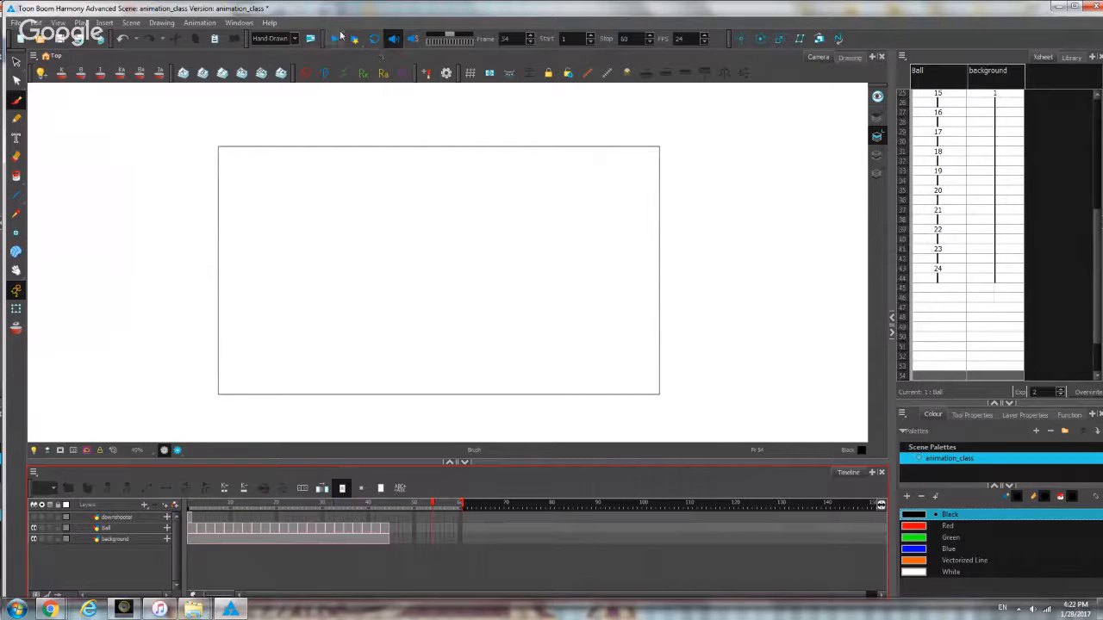
pyautogui.click(849, 59)
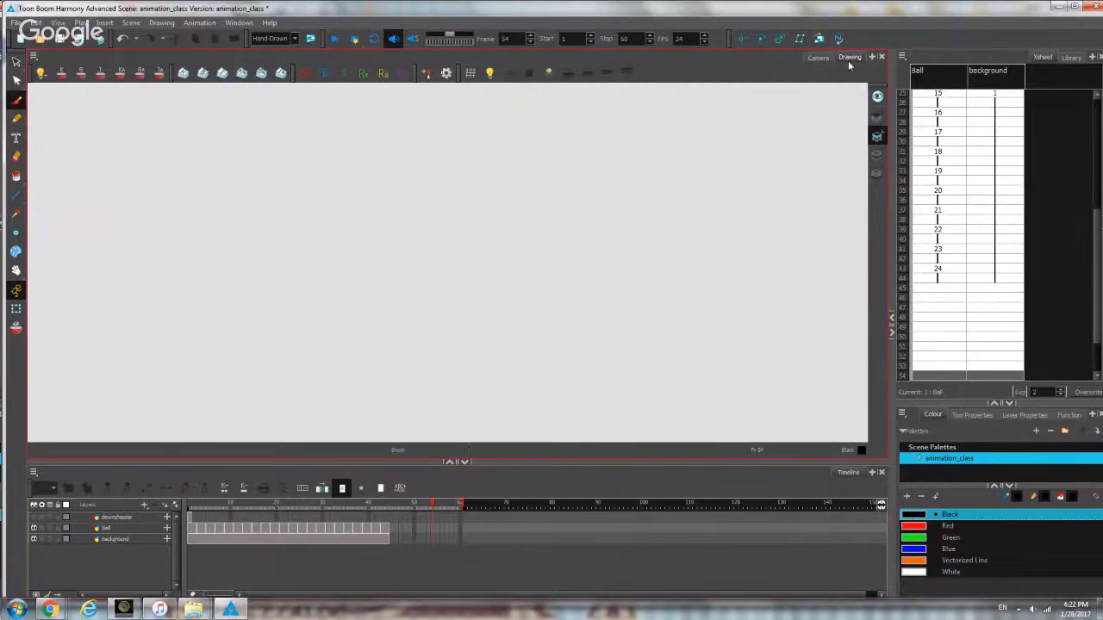
pyautogui.click(208, 528)
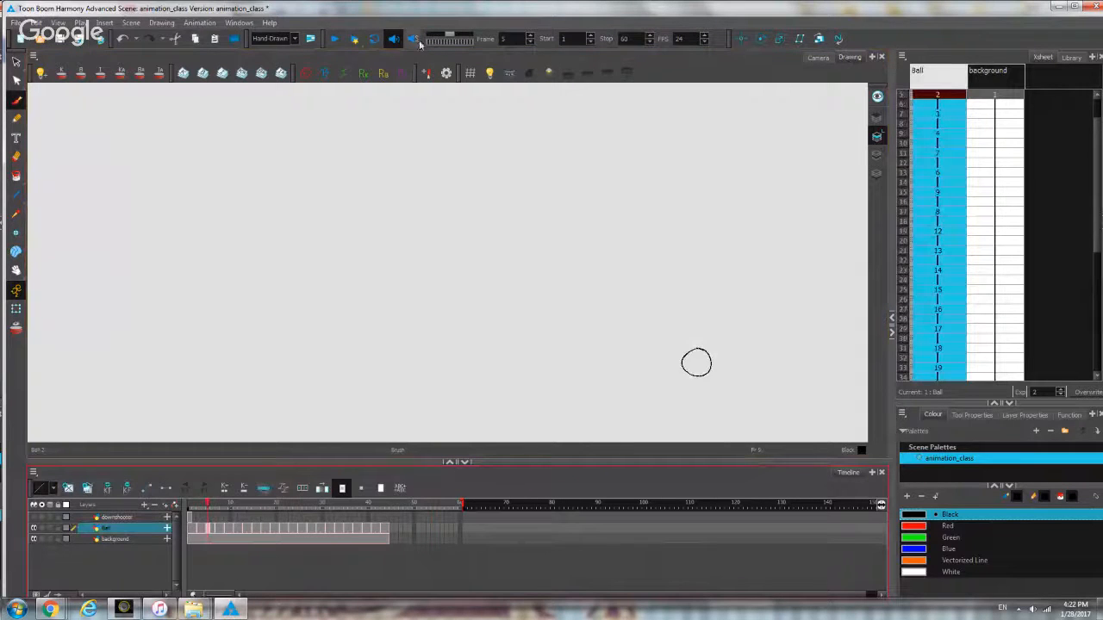
pyautogui.click(336, 39)
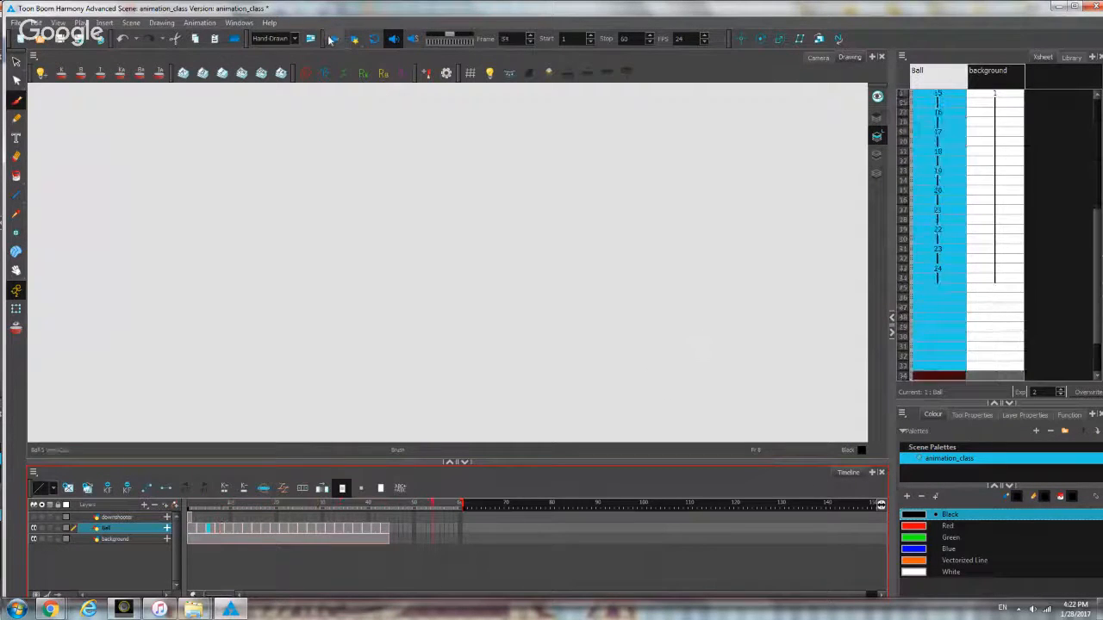
# Return to the Camera view, go to frame 2 of the Ball layer and hide the background layer.
pyautogui.click(810, 61)
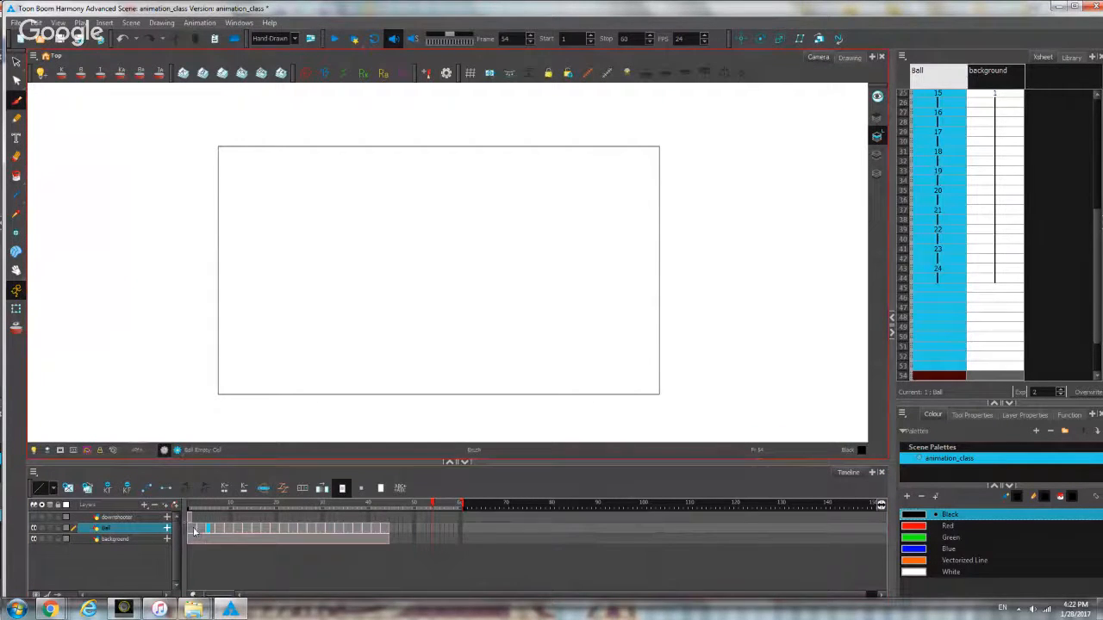
pyautogui.click(194, 532)
pyautogui.click(34, 540)
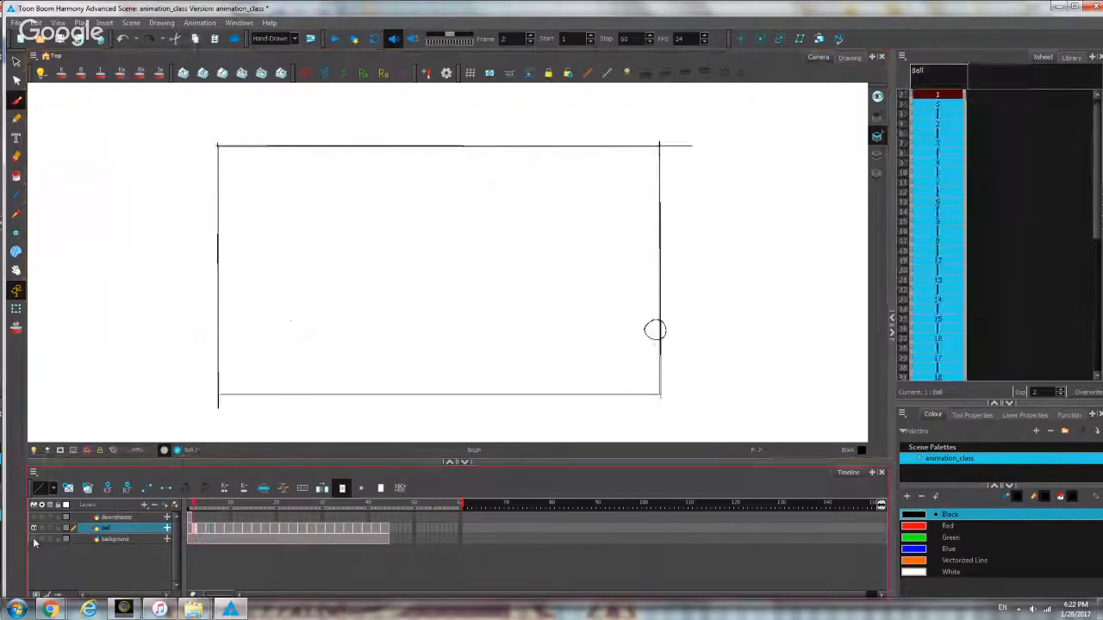
pyautogui.scroll(2, 850, 202)
pyautogui.moveTo(429, 293); pyautogui.dragTo(574, 246)
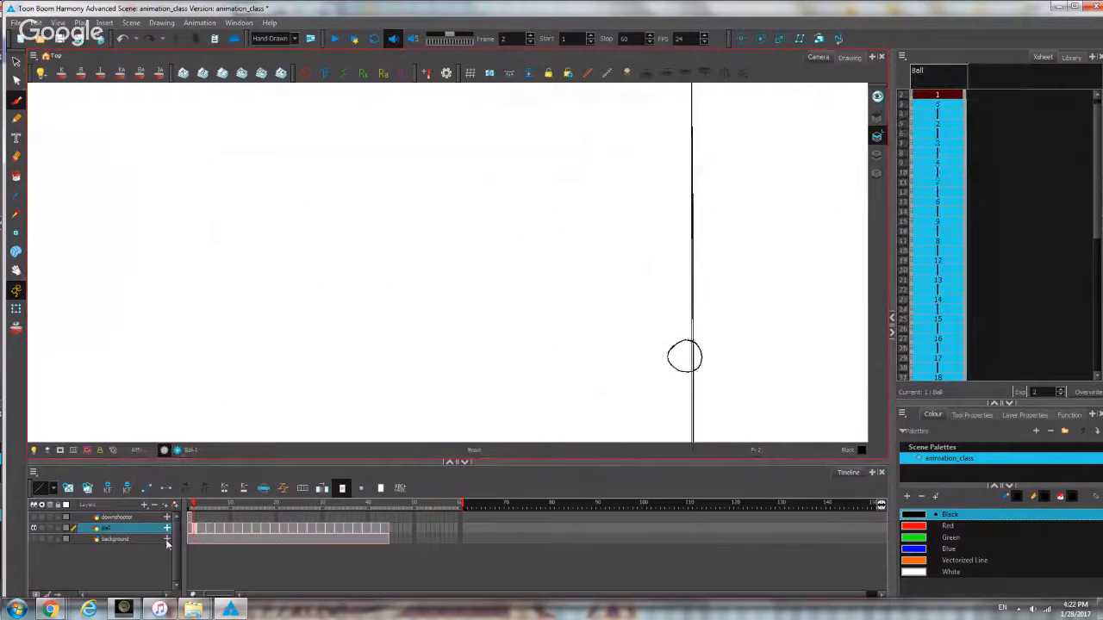
# Select the Ball layer and inspect its drawing on frame 3 up close.
pyautogui.click(116, 521)
pyautogui.click(116, 529)
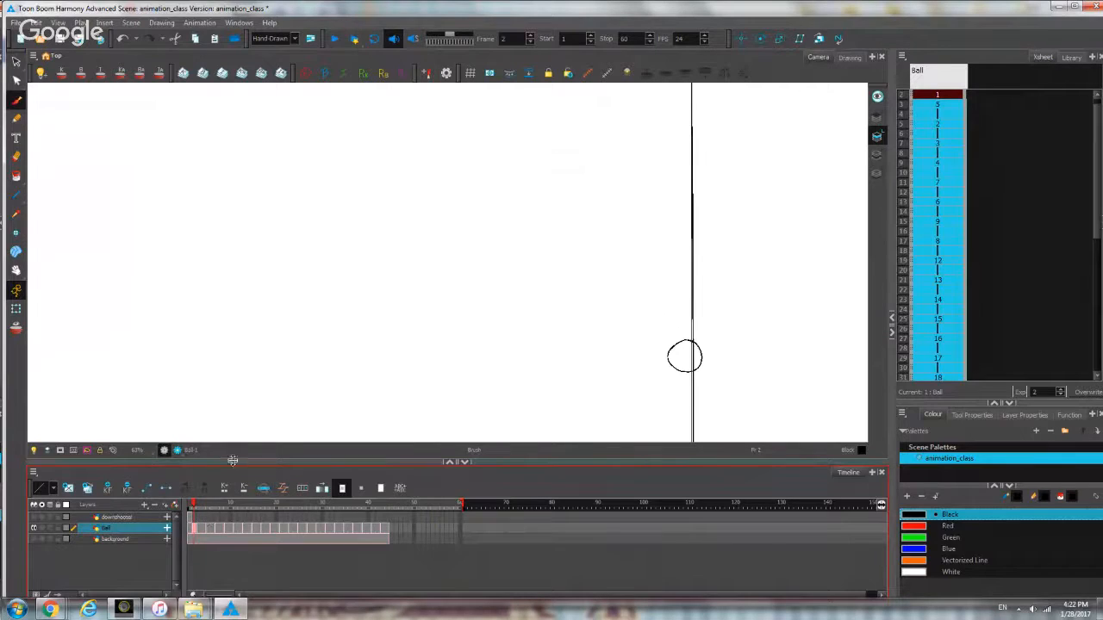
pyautogui.click(198, 529)
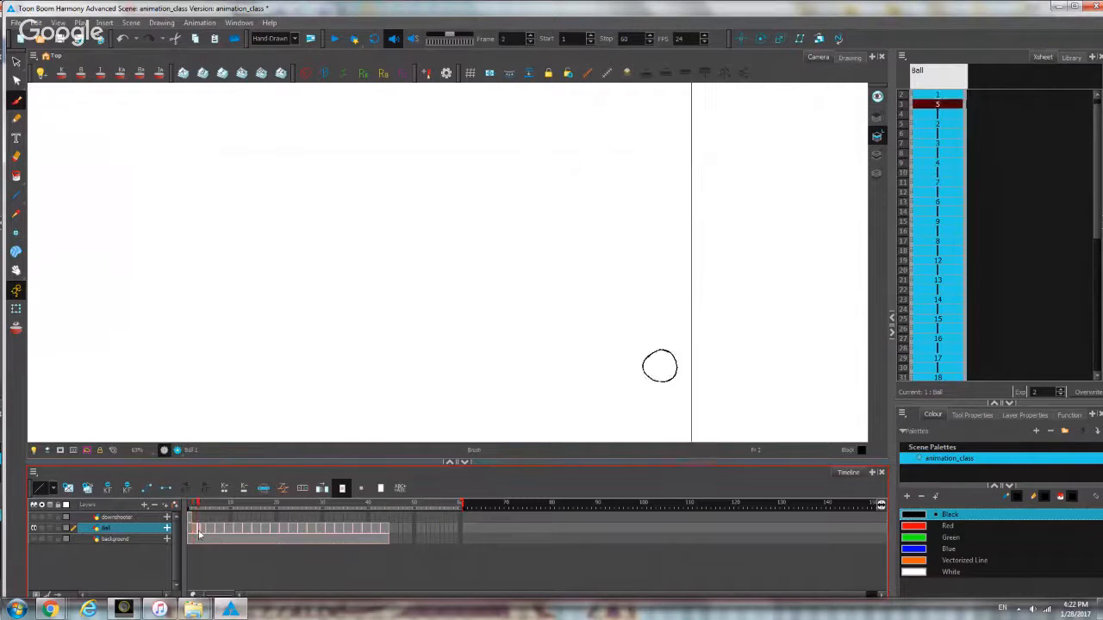
pyautogui.scroll(-1, 514, 335)
pyautogui.moveTo(514, 333); pyautogui.dragTo(432, 305)
pyautogui.scroll(2, 517, 328)
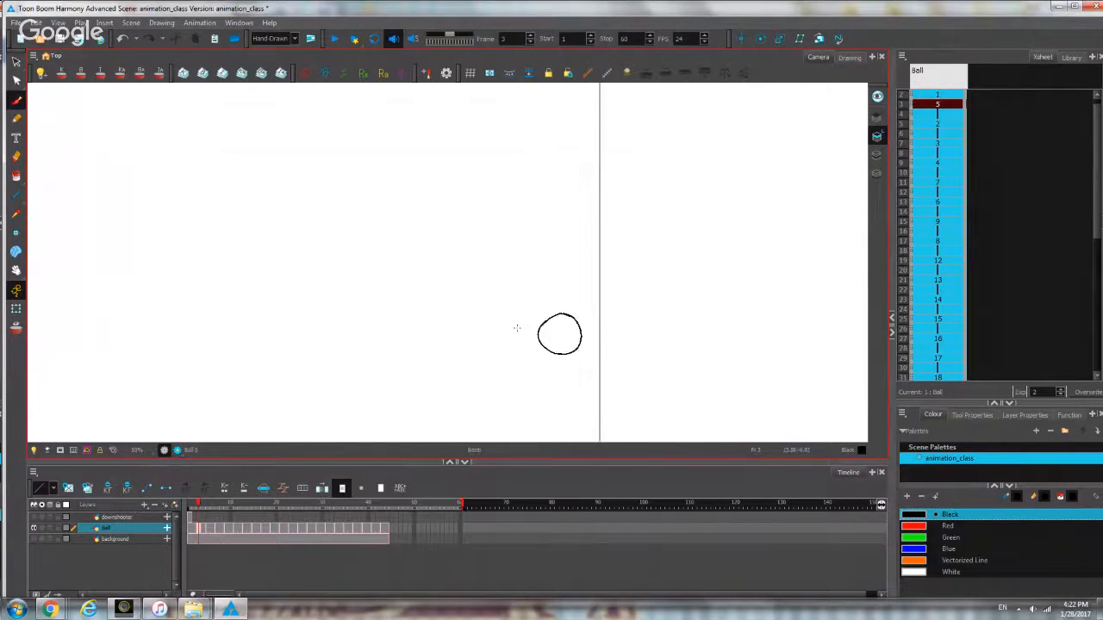
pyautogui.moveTo(535, 342); pyautogui.dragTo(460, 328)
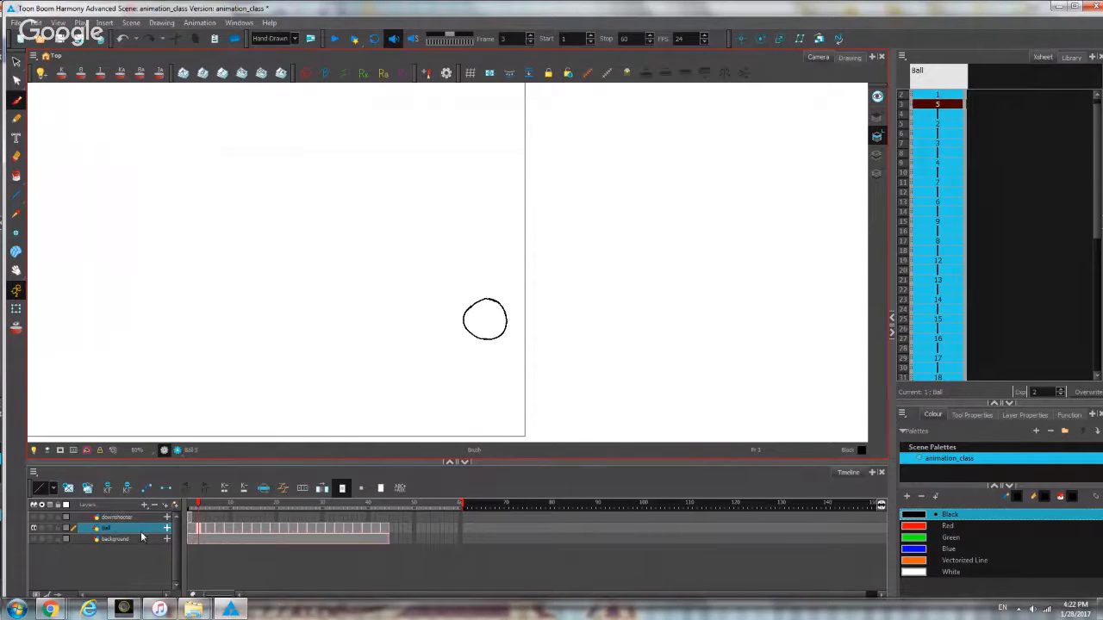
# Set Overlay Art as the current art layer and try to lasso-select the ball outline on frame 3.
pyautogui.click(877, 135)
pyautogui.click(877, 135)
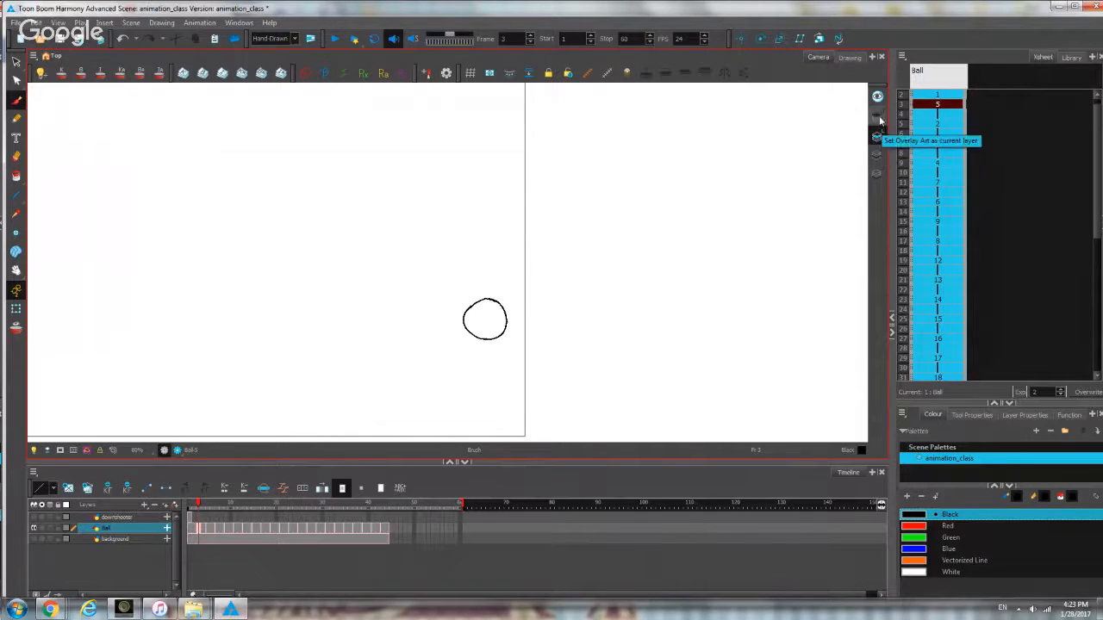
pyautogui.click(877, 117)
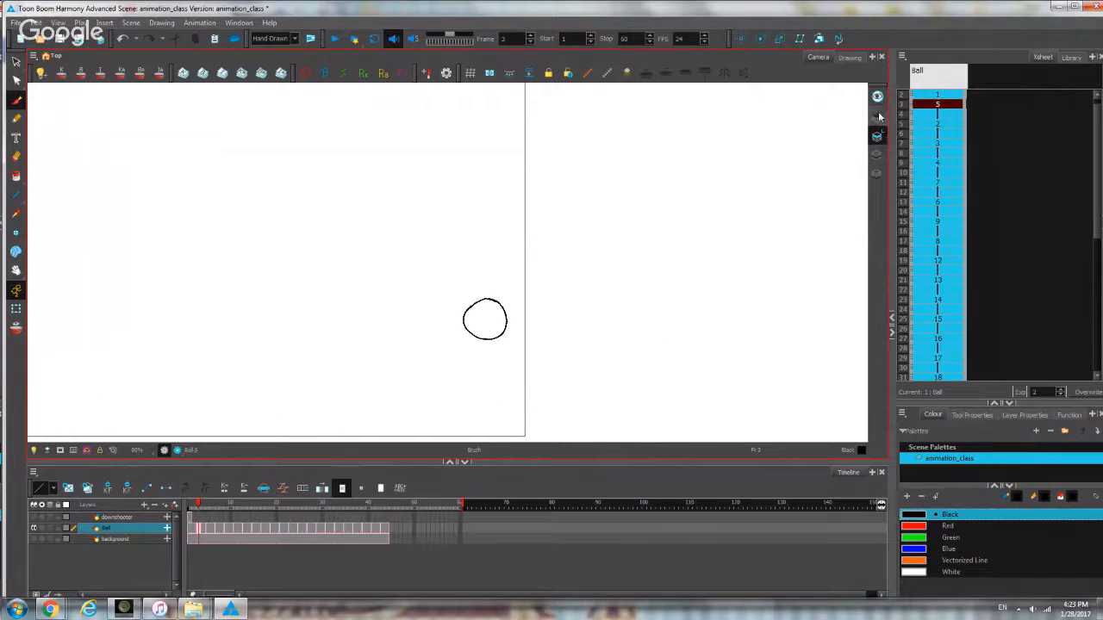
pyautogui.hotkey('alt', 's')
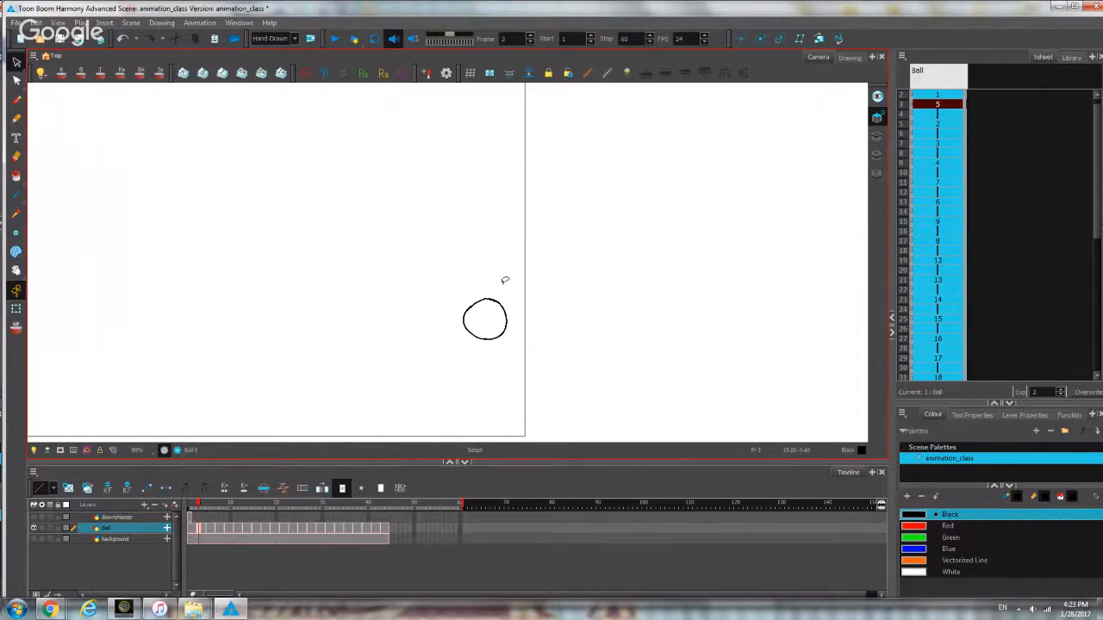
pyautogui.moveTo(505, 281)
pyautogui.mouseDown()
pyautogui.moveTo(470, 268)
pyautogui.moveTo(468, 383)
pyautogui.moveTo(554, 265)
pyautogui.moveTo(431, 270)
pyautogui.mouseUp()
# Make Line Art the current art layer, lasso-select the ball outline, and deselect it.
pyautogui.hotkey('alt', 'b')
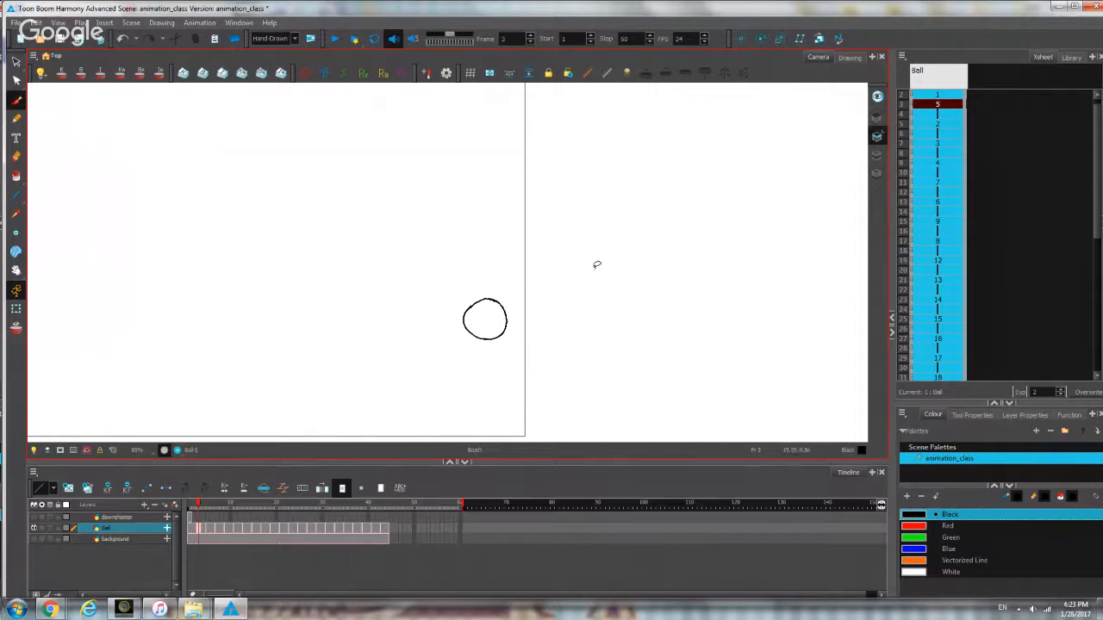
pyautogui.hotkey('alt', 's')
pyautogui.moveTo(500, 276); pyautogui.dragTo(545, 268)
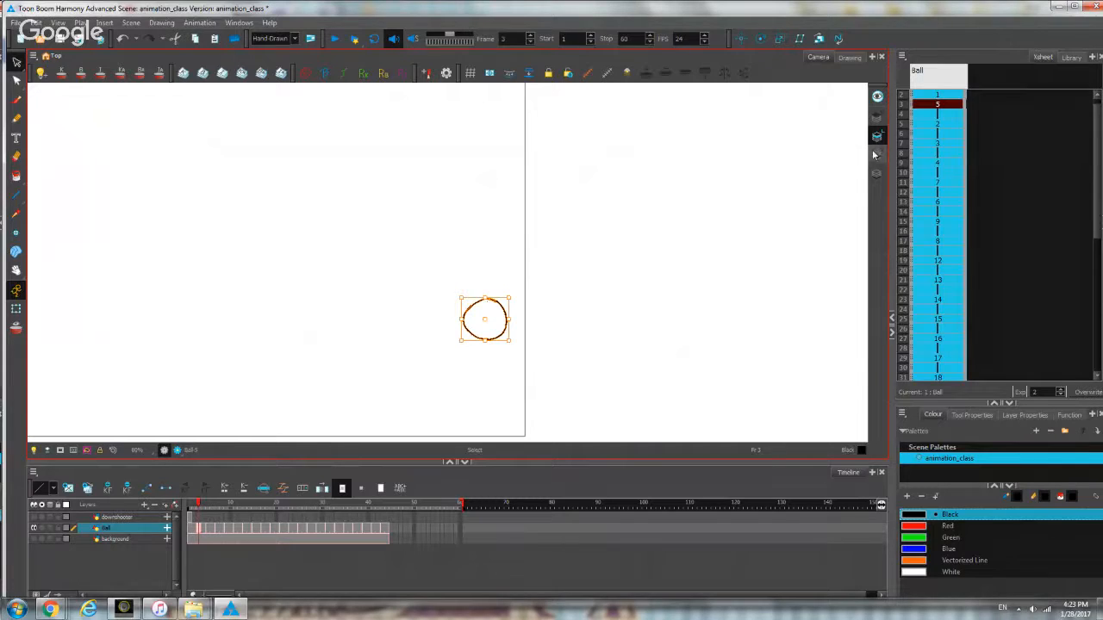
pyautogui.click(466, 232)
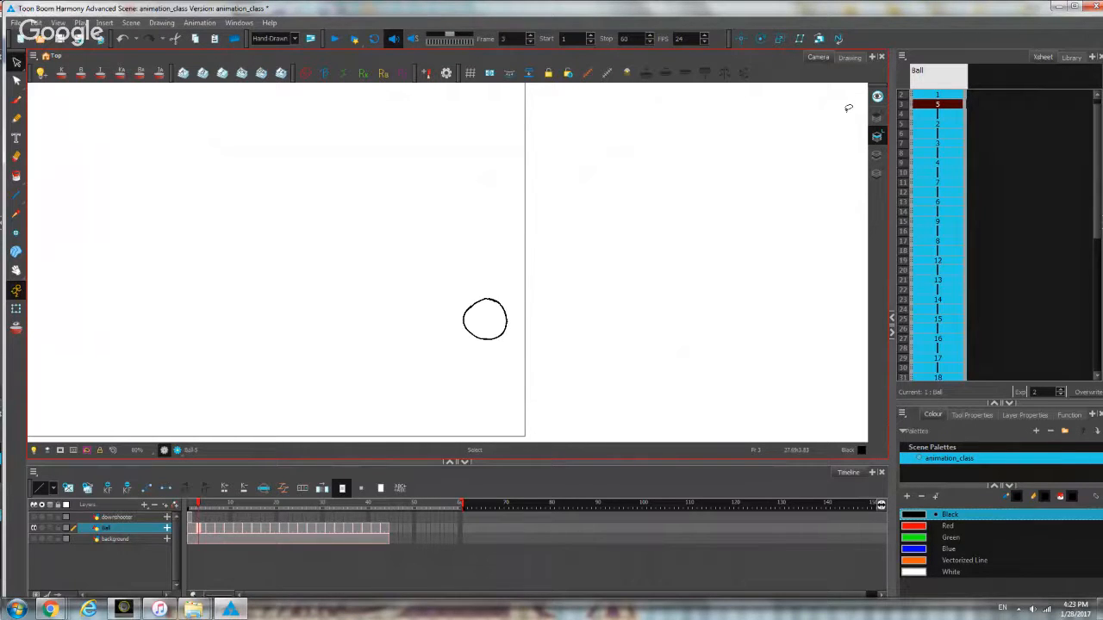
# Brush a second outline over the ball on the Colour Art layer, compare it up close, and undo the stroke.
pyautogui.click(877, 155)
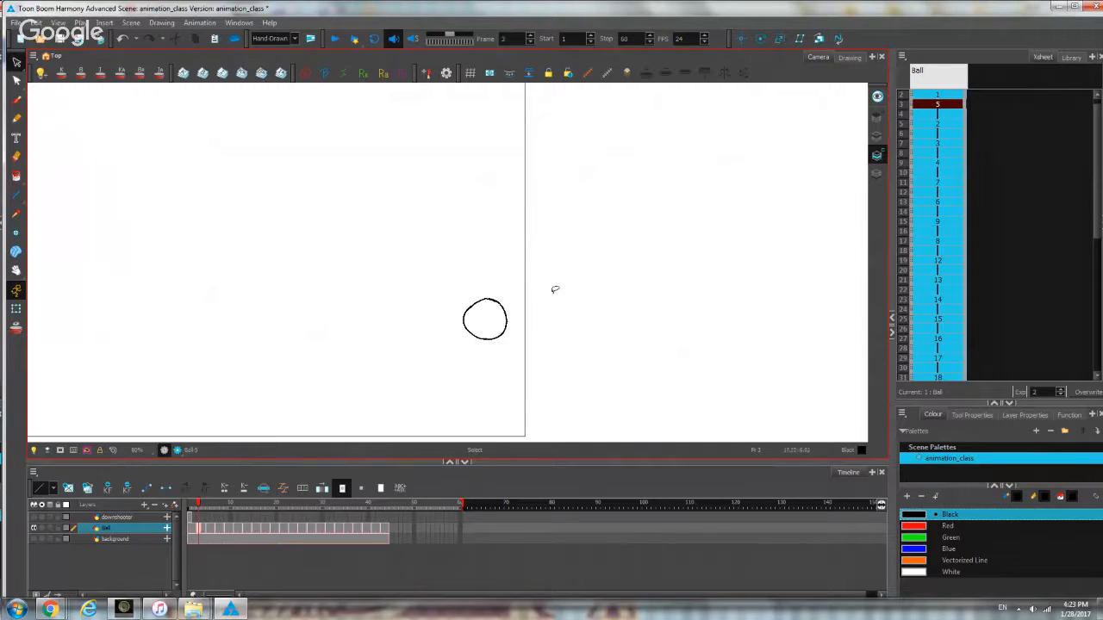
pyautogui.hotkey('alt', 'b')
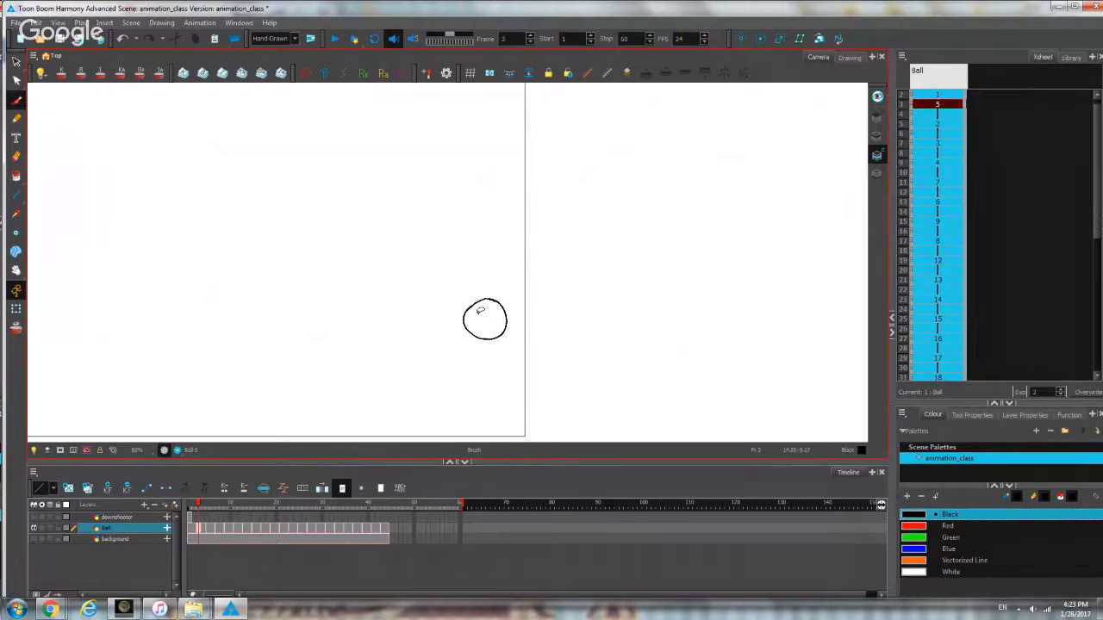
pyautogui.moveTo(476, 302)
pyautogui.mouseDown()
pyautogui.moveTo(463, 319)
pyautogui.moveTo(489, 338)
pyautogui.moveTo(499, 303)
pyautogui.moveTo(474, 300)
pyautogui.mouseUp()
pyautogui.moveTo(533, 248); pyautogui.dragTo(472, 243)
pyautogui.scroll(1, 471, 243)
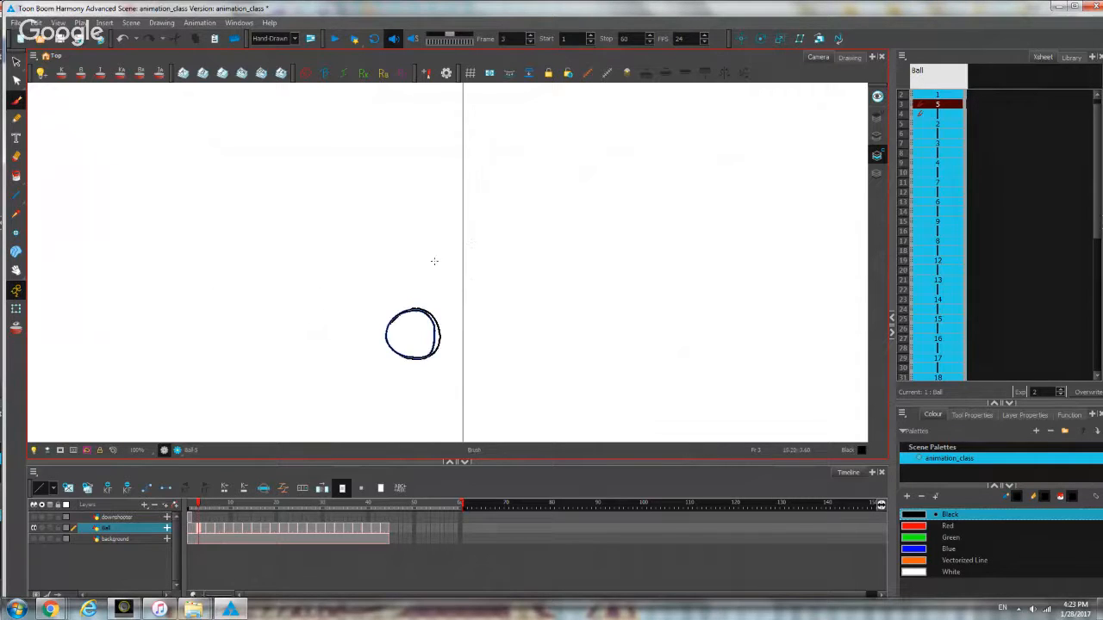
pyautogui.scroll(3, 438, 315)
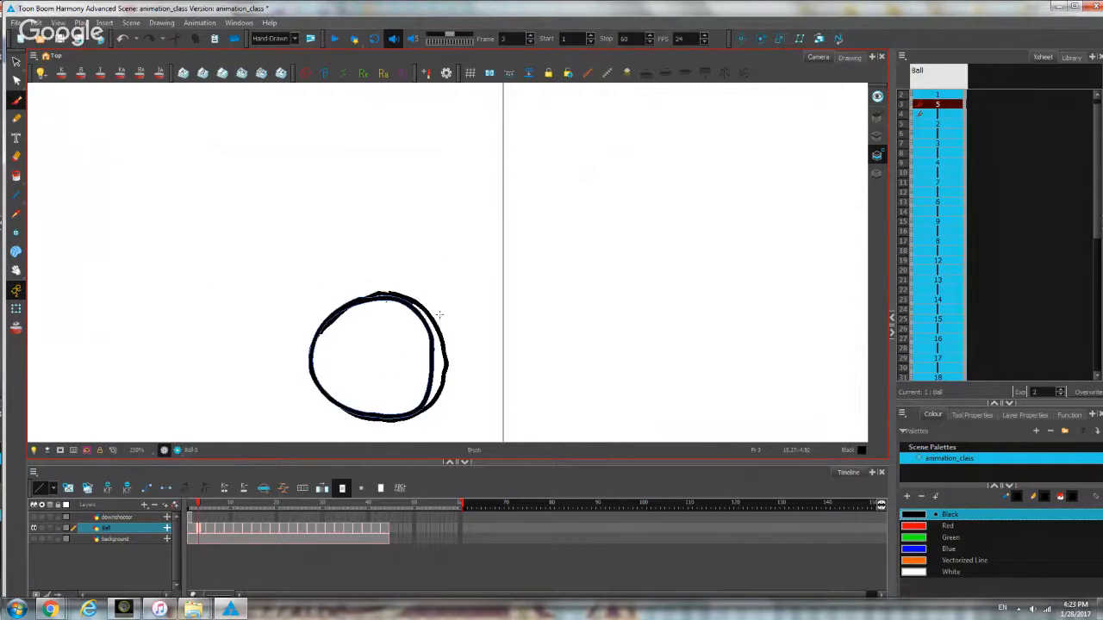
pyautogui.hotkey('ctrl', 'z')
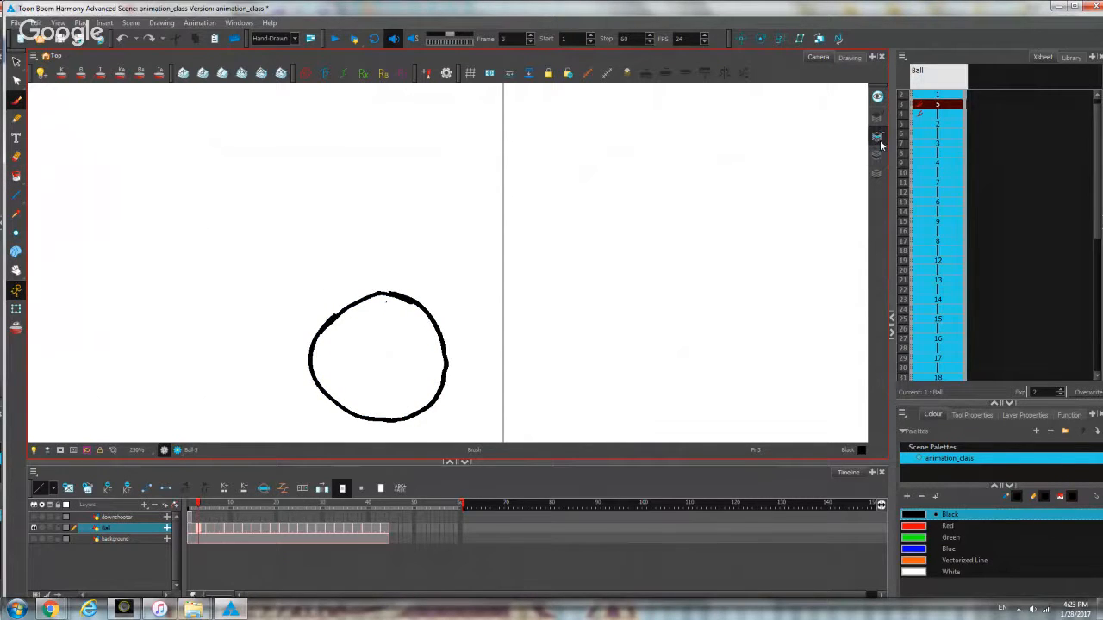
# Return to the Line Art layer and switch the preview of all art layers on and off.
pyautogui.scroll(-2, 489, 191)
pyautogui.scroll(-3, 489, 191)
pyautogui.moveTo(489, 191)
pyautogui.mouseDown()
pyautogui.moveTo(473, 229)
pyautogui.moveTo(458, 200)
pyautogui.mouseUp()
pyautogui.scroll(2, 473, 233)
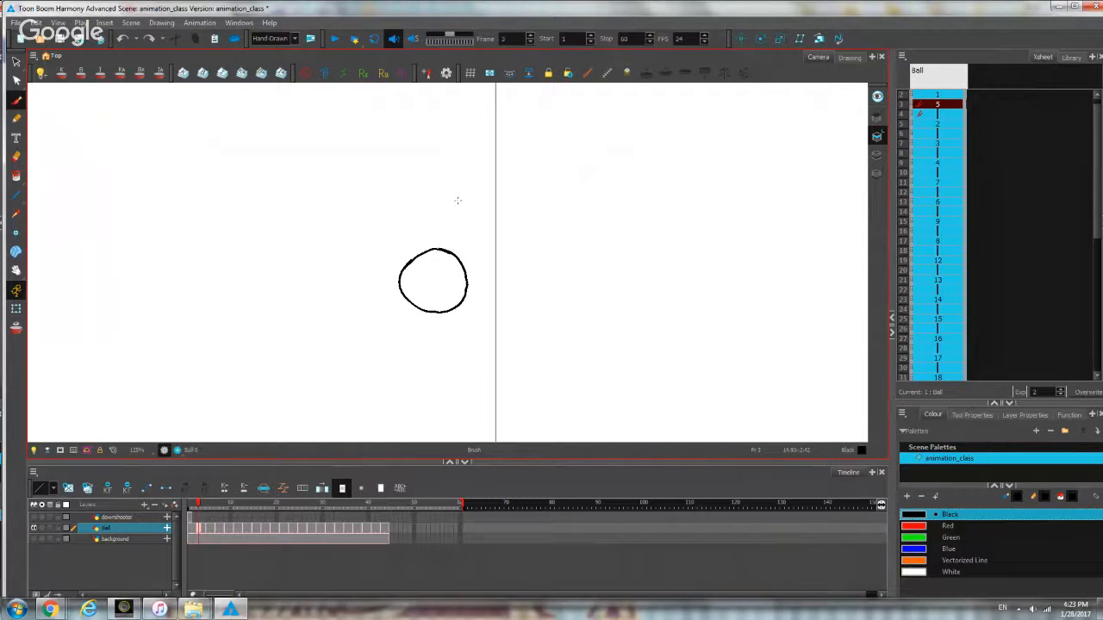
pyautogui.scroll(-2, 372, 313)
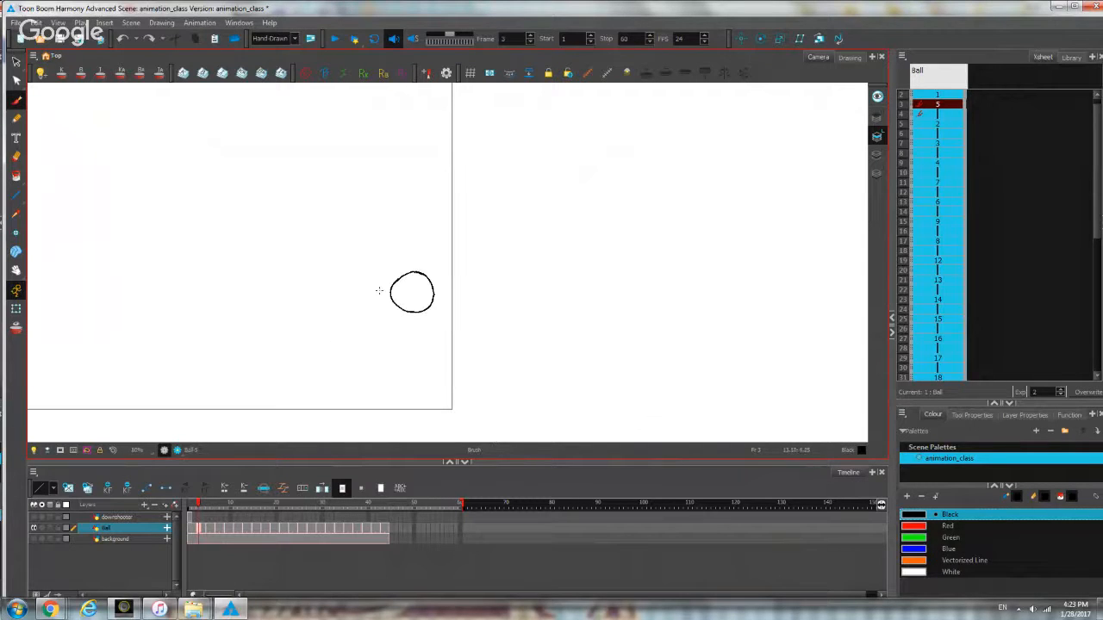
pyautogui.click(877, 97)
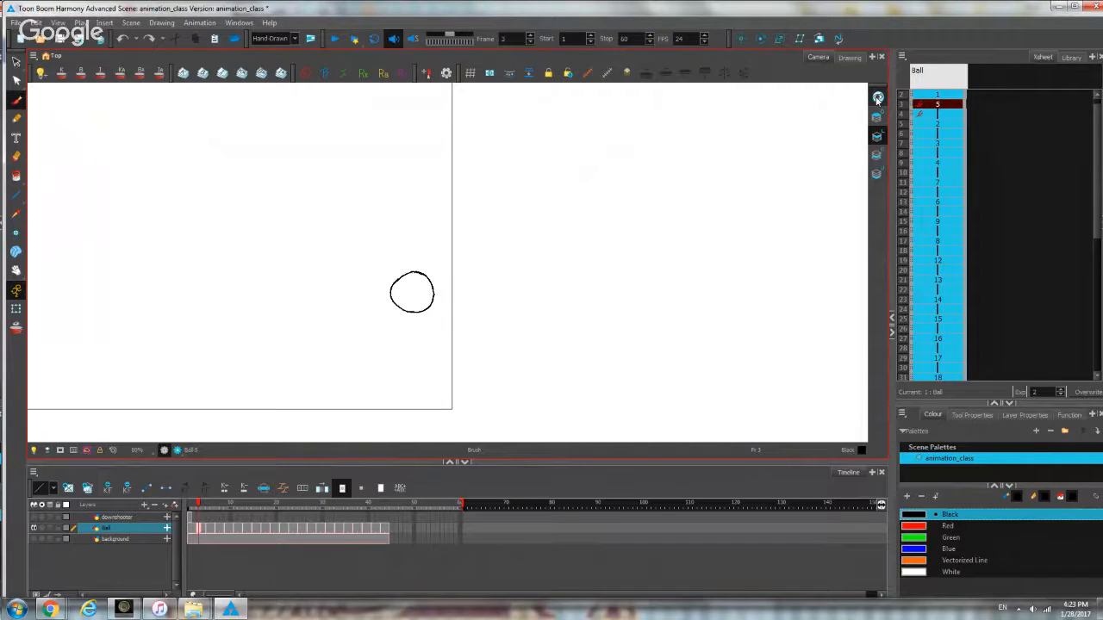
pyautogui.click(877, 97)
# In the Drawing view, brush a freehand looped oval above the ball on the Overlay Art layer.
pyautogui.click(850, 58)
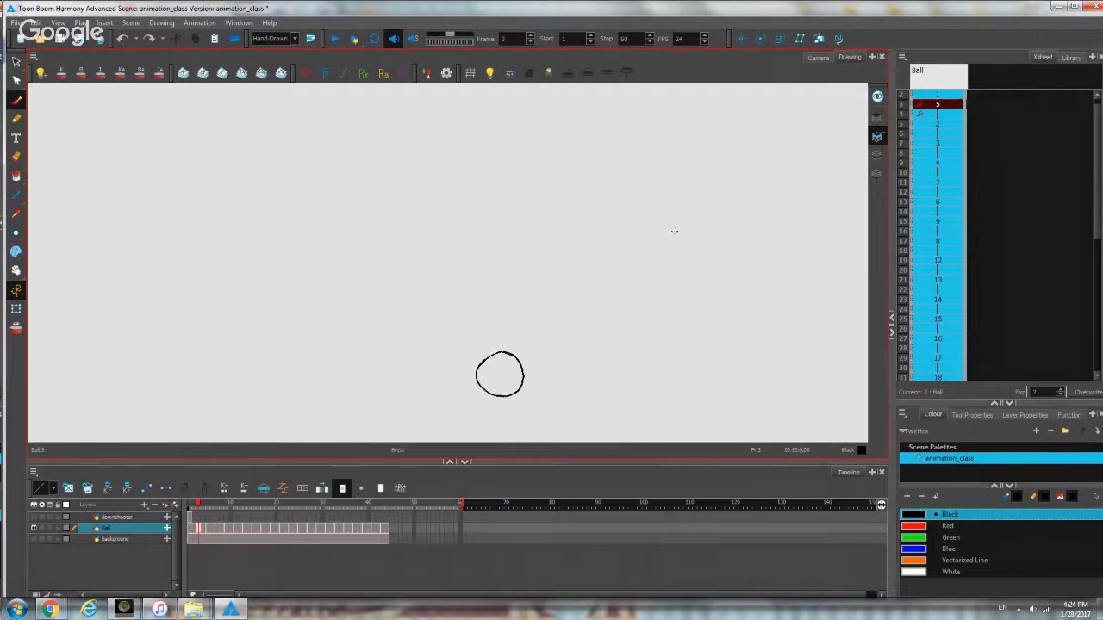
pyautogui.click(877, 118)
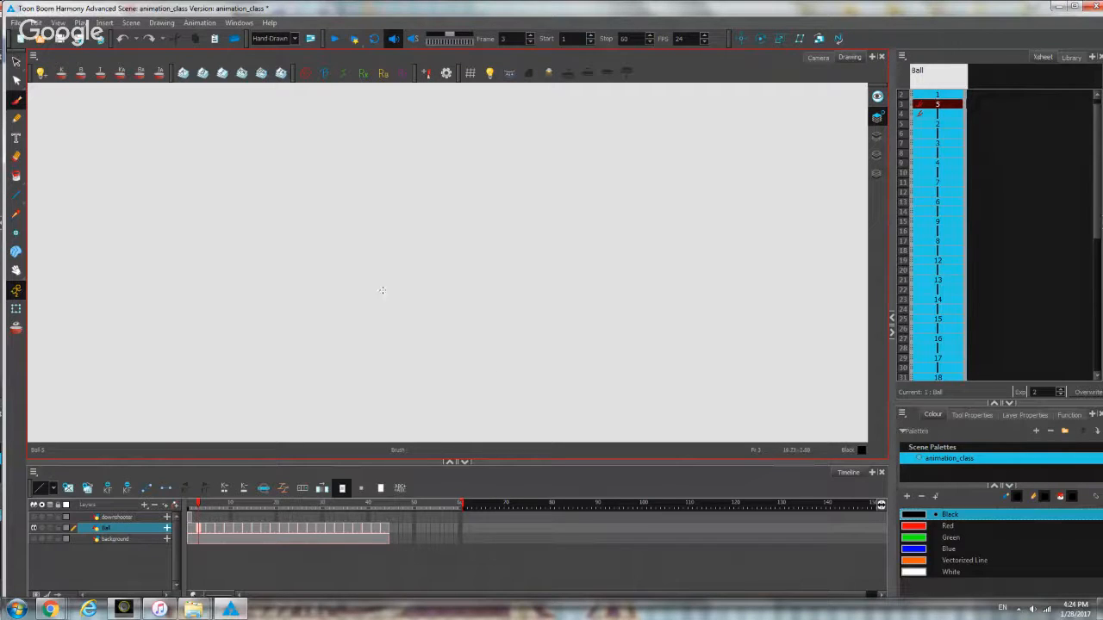
pyautogui.moveTo(381, 290)
pyautogui.mouseDown()
pyautogui.moveTo(399, 246)
pyautogui.moveTo(420, 336)
pyautogui.moveTo(482, 253)
pyautogui.moveTo(418, 263)
pyautogui.mouseUp()
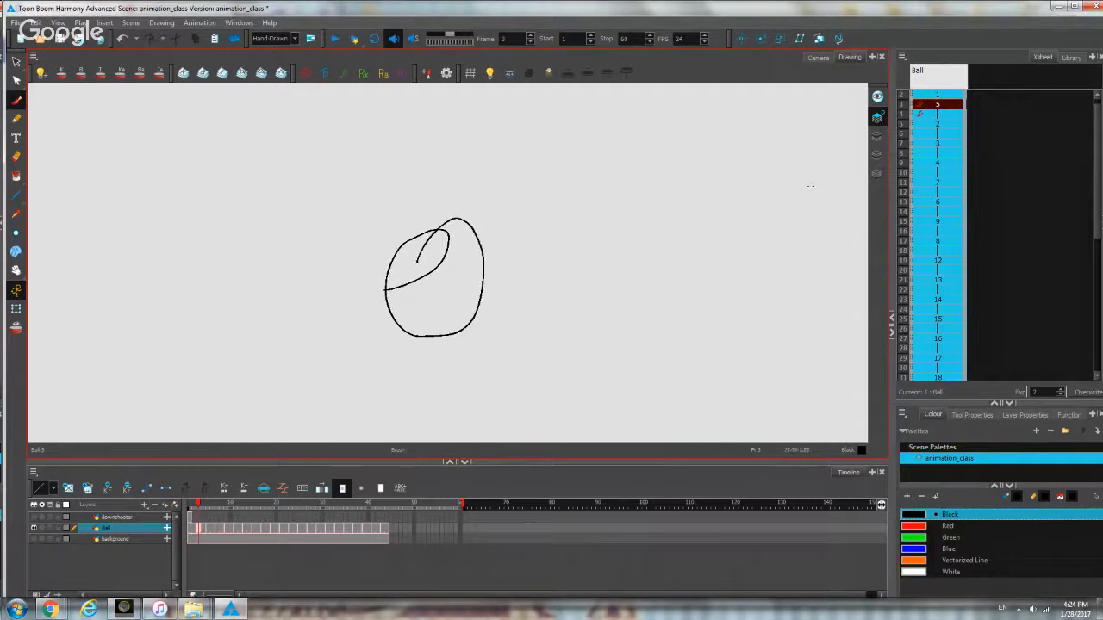
# Compare the Line Art layer alone with the preview of all art layers together.
pyautogui.click(875, 137)
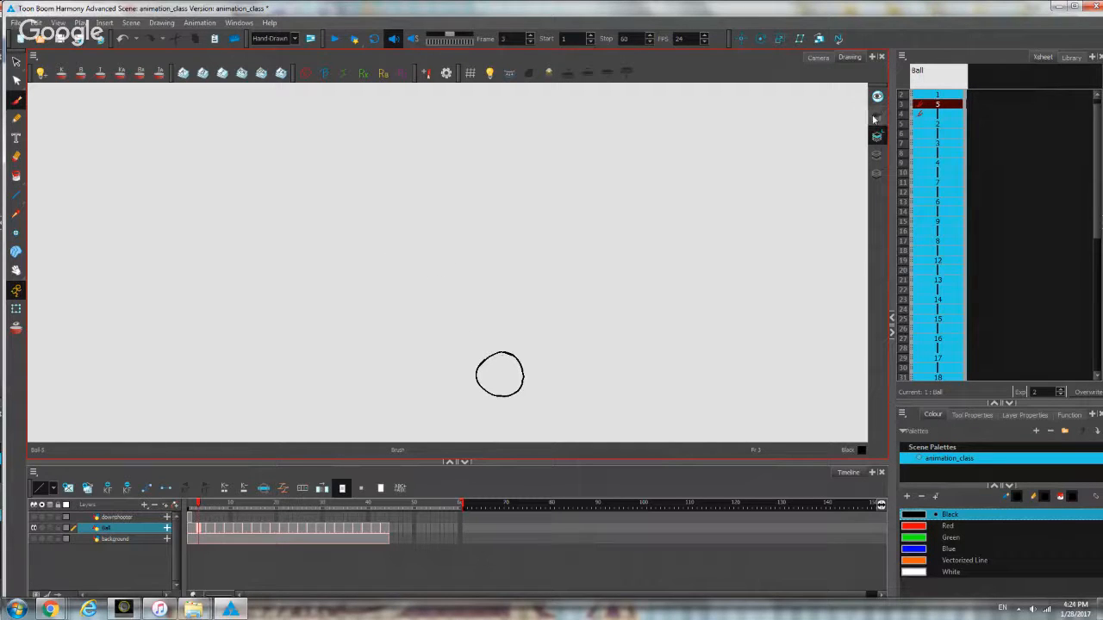
pyautogui.click(874, 101)
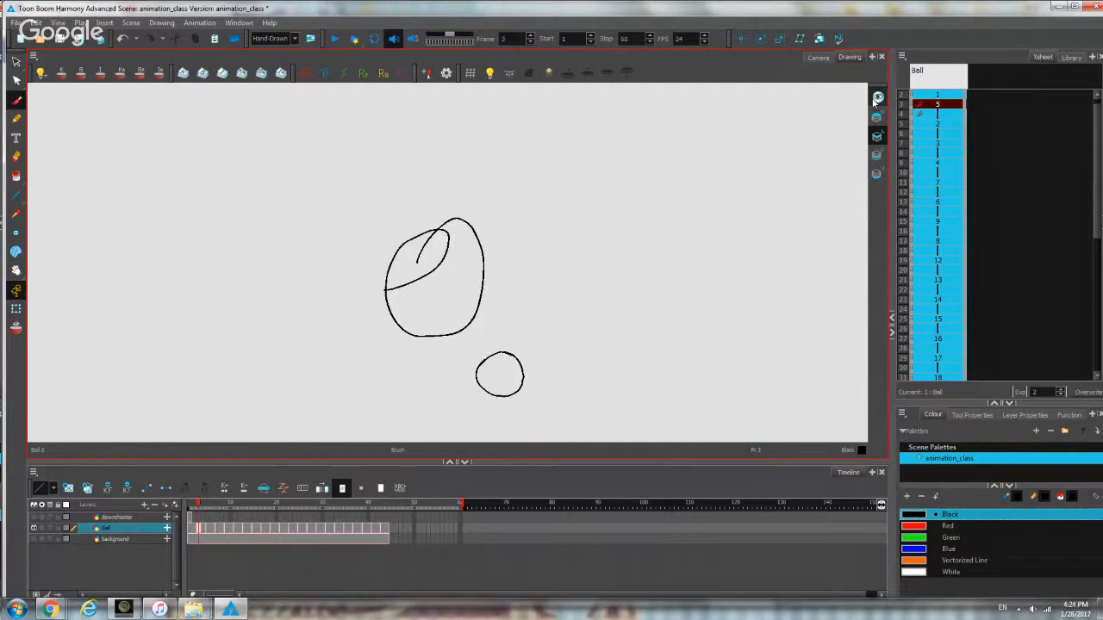
pyautogui.click(876, 101)
# Lasso-select and delete the looped oval on the Overlay Art layer, and make Line Art current again.
pyautogui.click(877, 122)
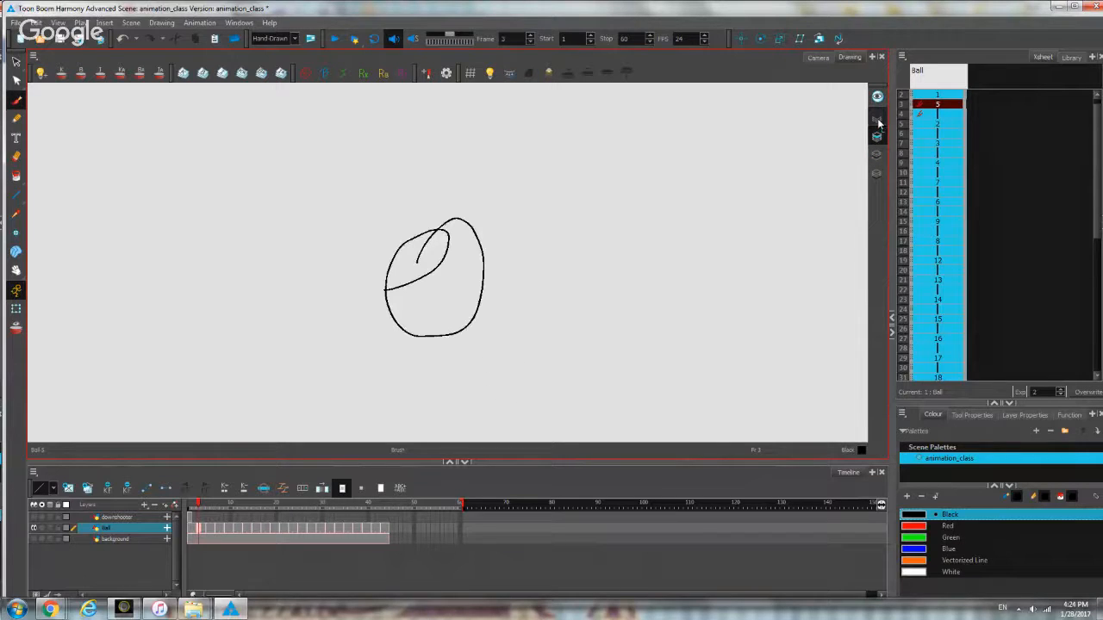
pyautogui.hotkey('alt', 's')
pyautogui.moveTo(495, 224)
pyautogui.mouseDown()
pyautogui.moveTo(388, 236)
pyautogui.moveTo(502, 259)
pyautogui.mouseUp()
pyautogui.press('Delete')
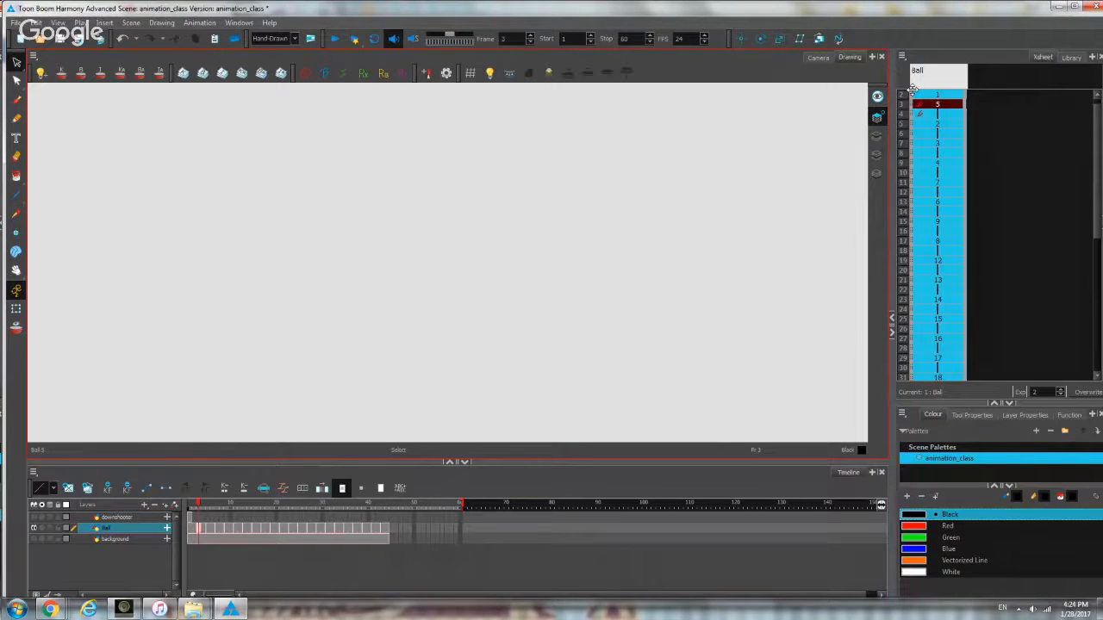
pyautogui.click(877, 136)
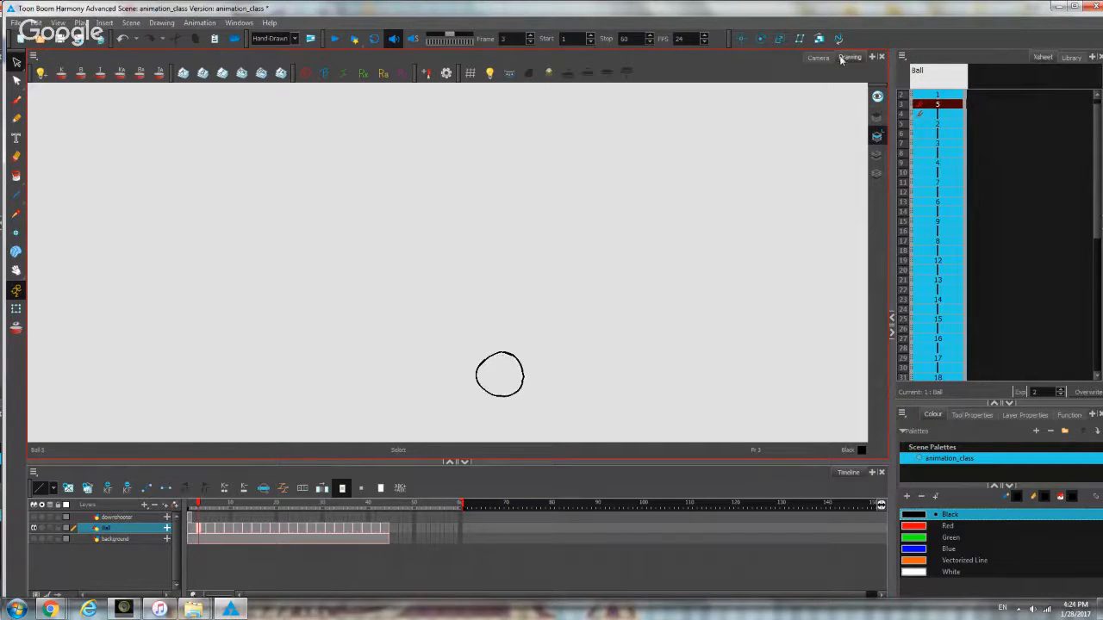
# Return to the Camera view and bring the whole camera frame into view.
pyautogui.moveTo(678, 253); pyautogui.dragTo(663, 228)
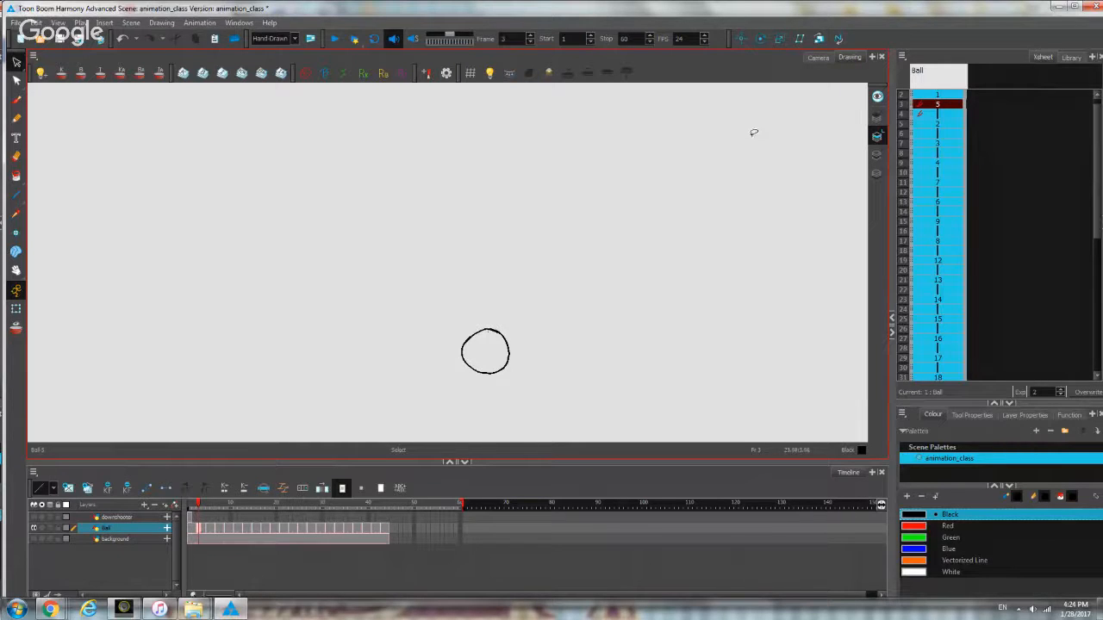
pyautogui.click(805, 58)
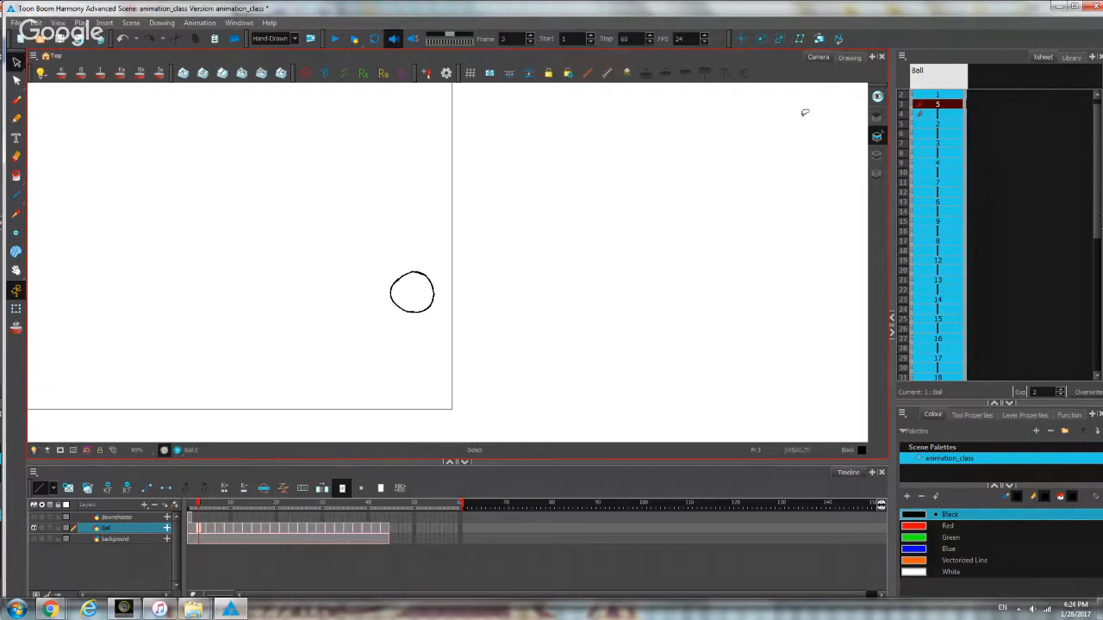
pyautogui.moveTo(195, 230)
pyautogui.mouseDown()
pyautogui.moveTo(458, 312)
pyautogui.moveTo(498, 279)
pyautogui.moveTo(509, 285)
pyautogui.mouseUp()
pyautogui.scroll(-2, 462, 316)
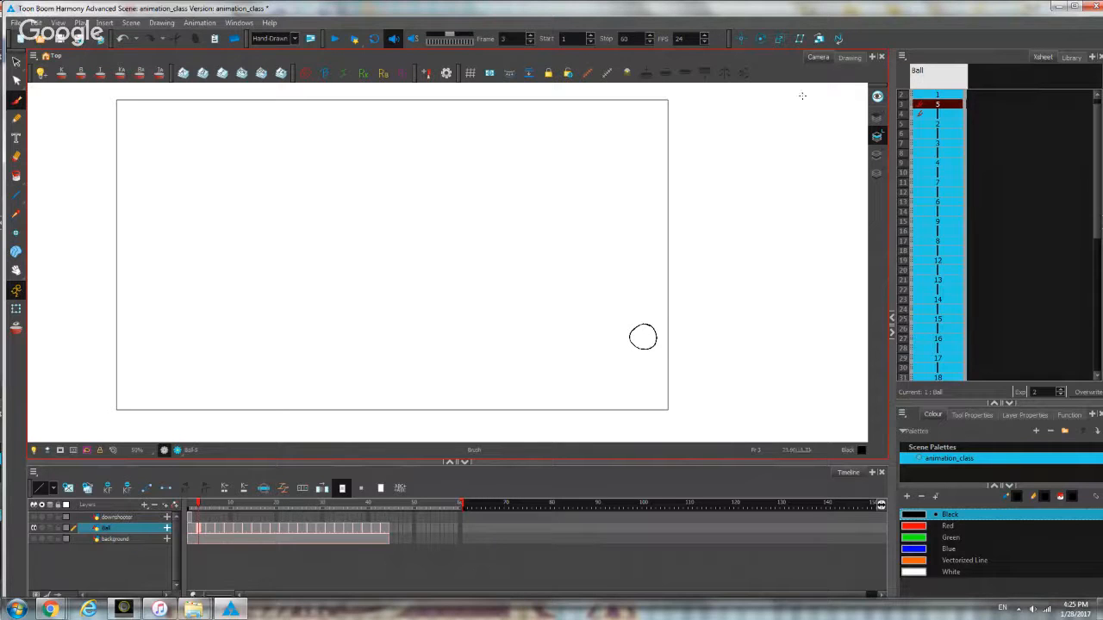
# Switch to Chrome, check the YouTube Live Dashboard, and open the ToonBoom demo stream link from the Facebook chat.
pyautogui.moveTo(50, 609)
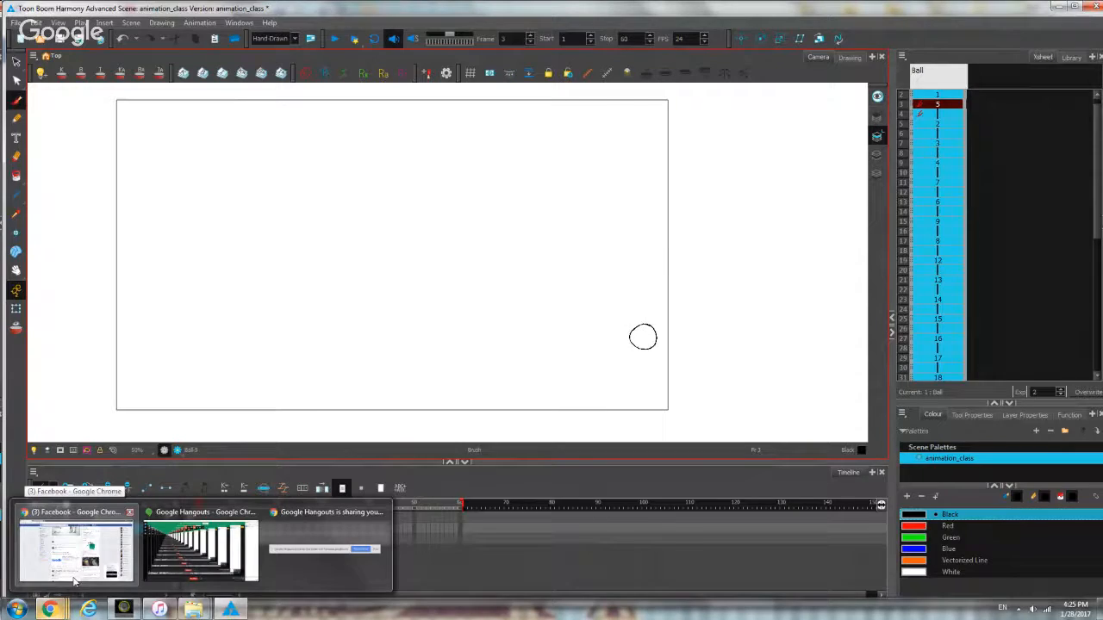
pyautogui.click(75, 583)
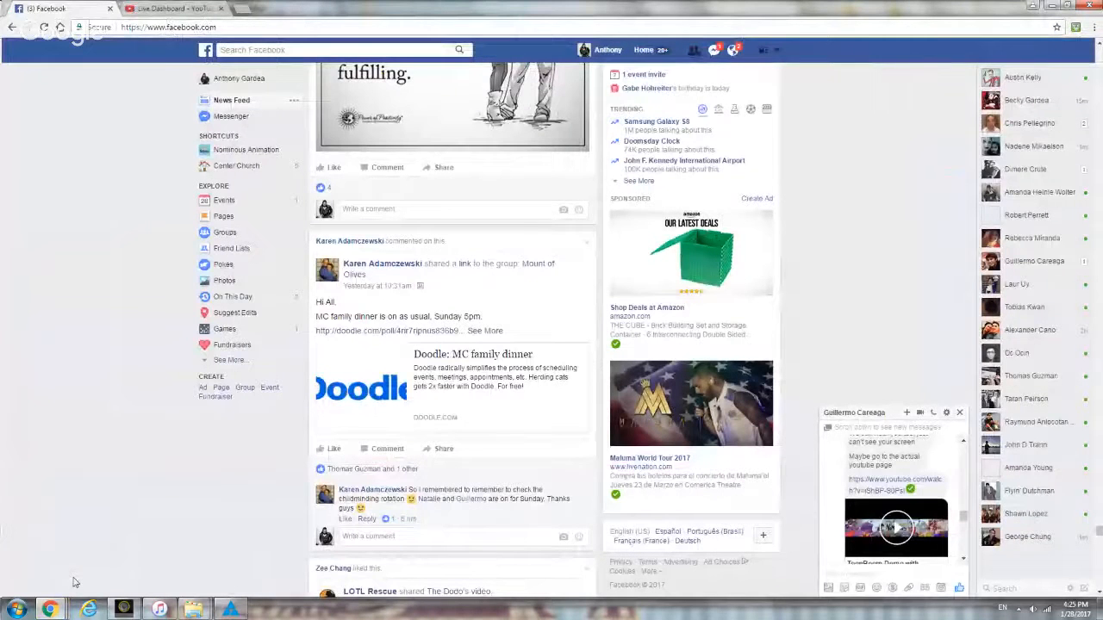
pyautogui.click(201, 9)
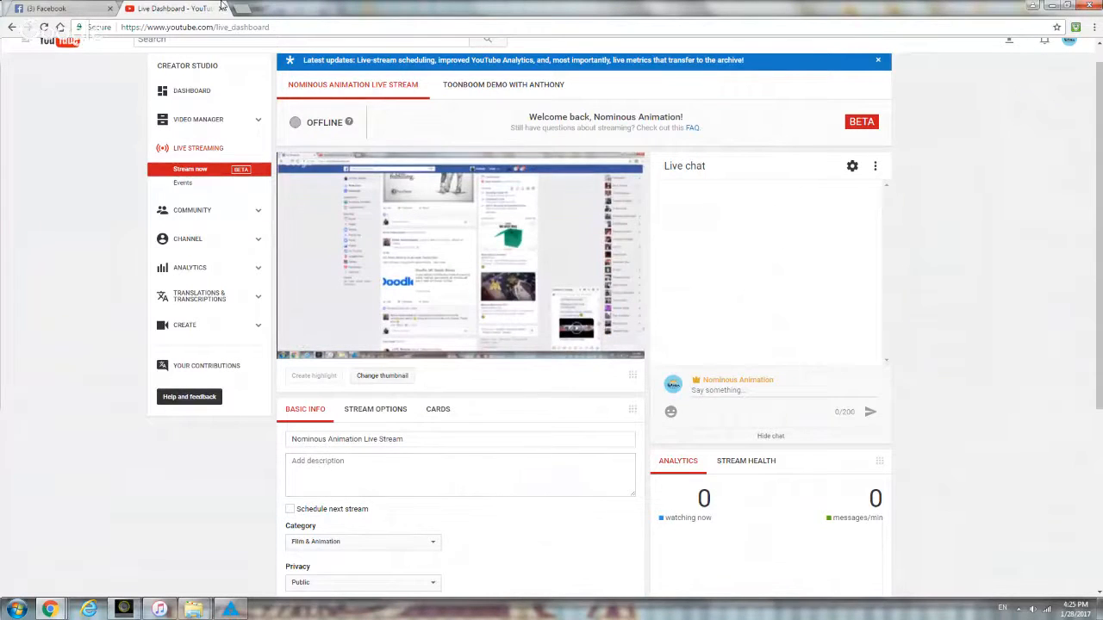
pyautogui.click(84, 6)
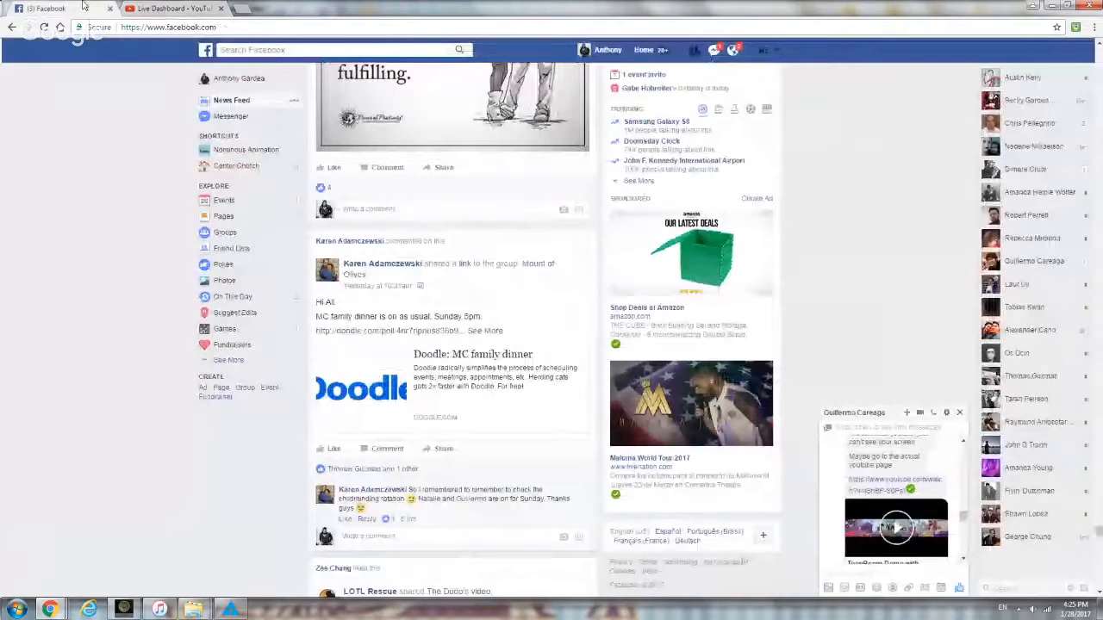
pyautogui.click(880, 489)
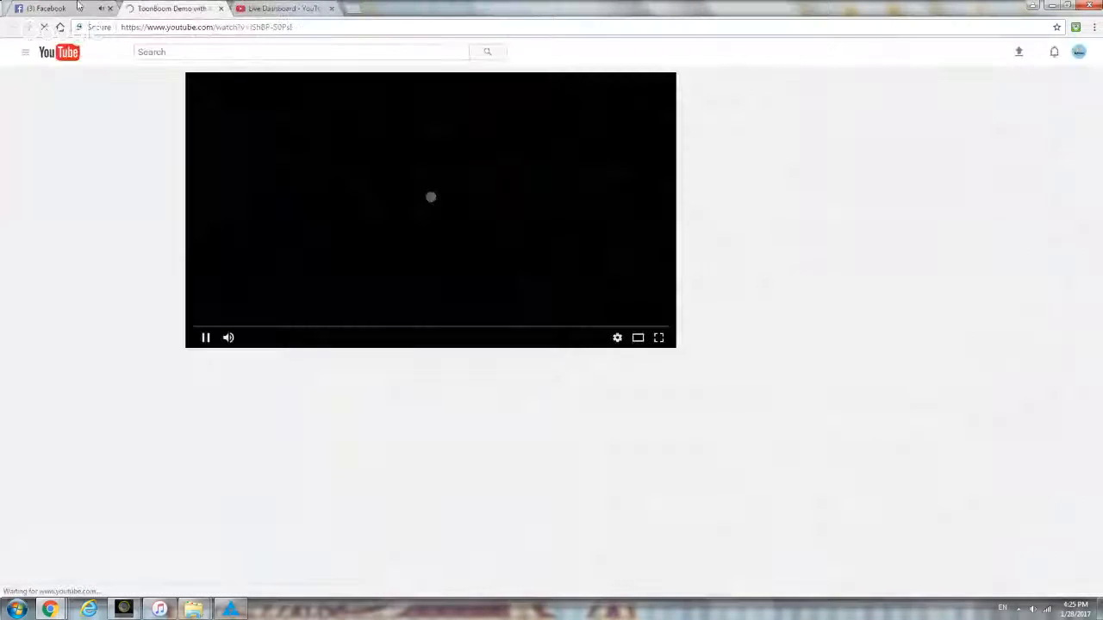
# Go back to the Facebook chat and read through to its newest messages.
pyautogui.click(53, 7)
pyautogui.scroll(-1, 569, 345)
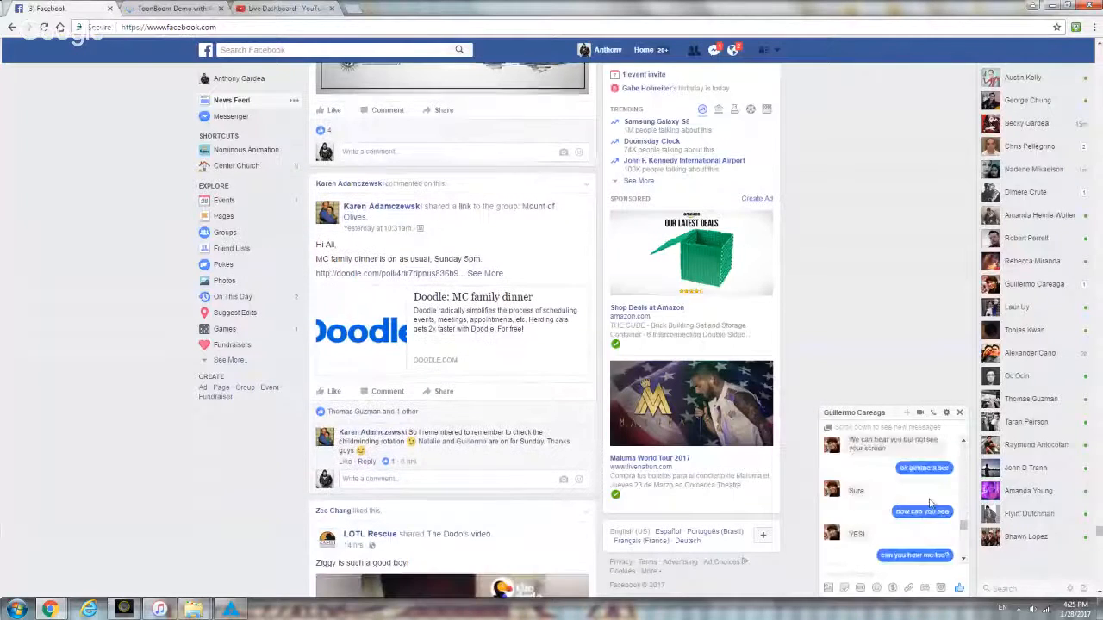
pyautogui.scroll(-7, 929, 508)
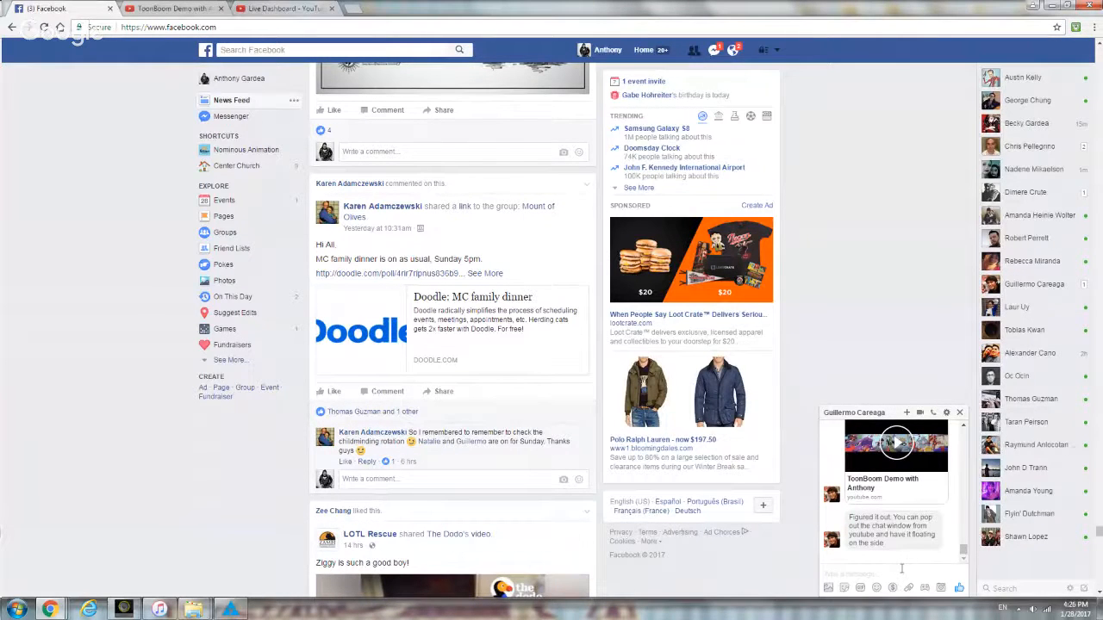
# Pop out the YouTube demo stream's live chat into its own window and move that window clear of the browser tabs.
pyautogui.click(198, 9)
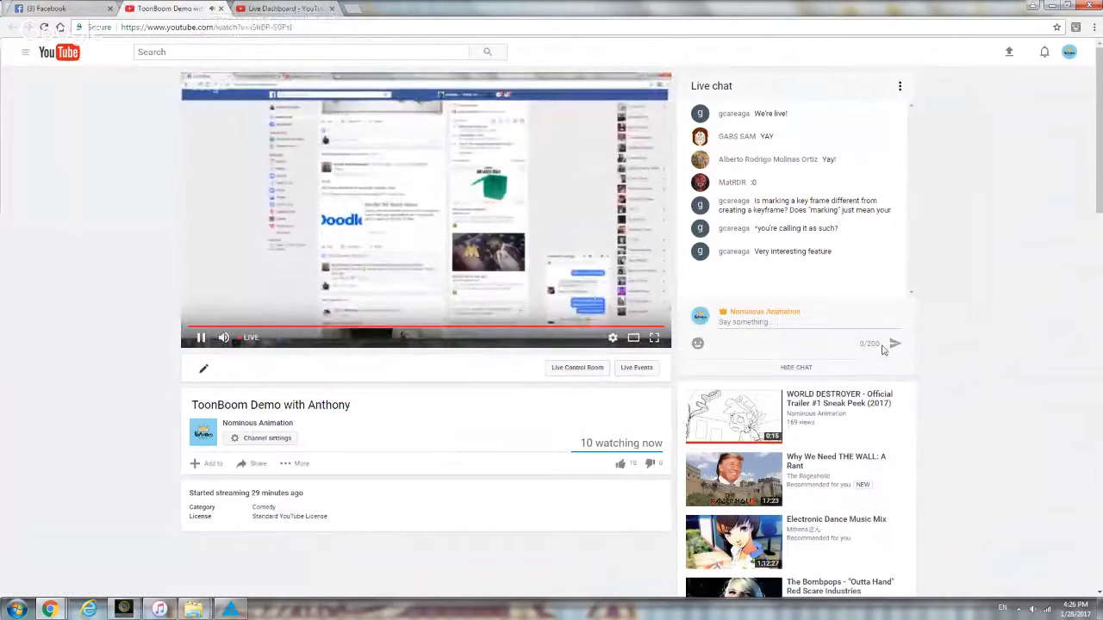
pyautogui.click(900, 90)
pyautogui.click(882, 168)
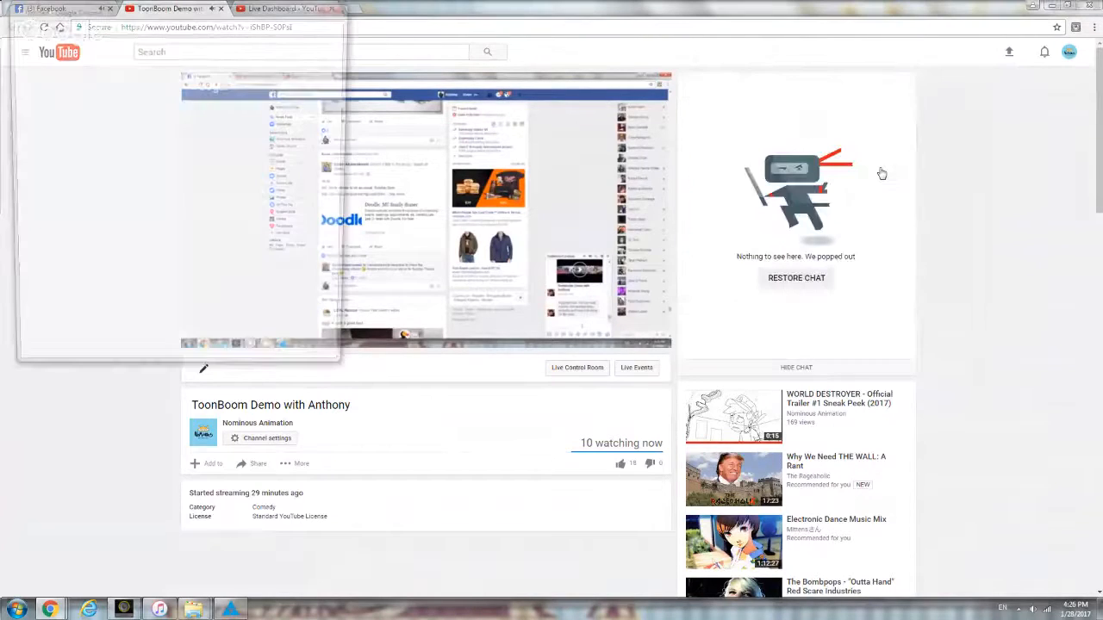
pyautogui.moveTo(182, 7); pyautogui.dragTo(274, 124)
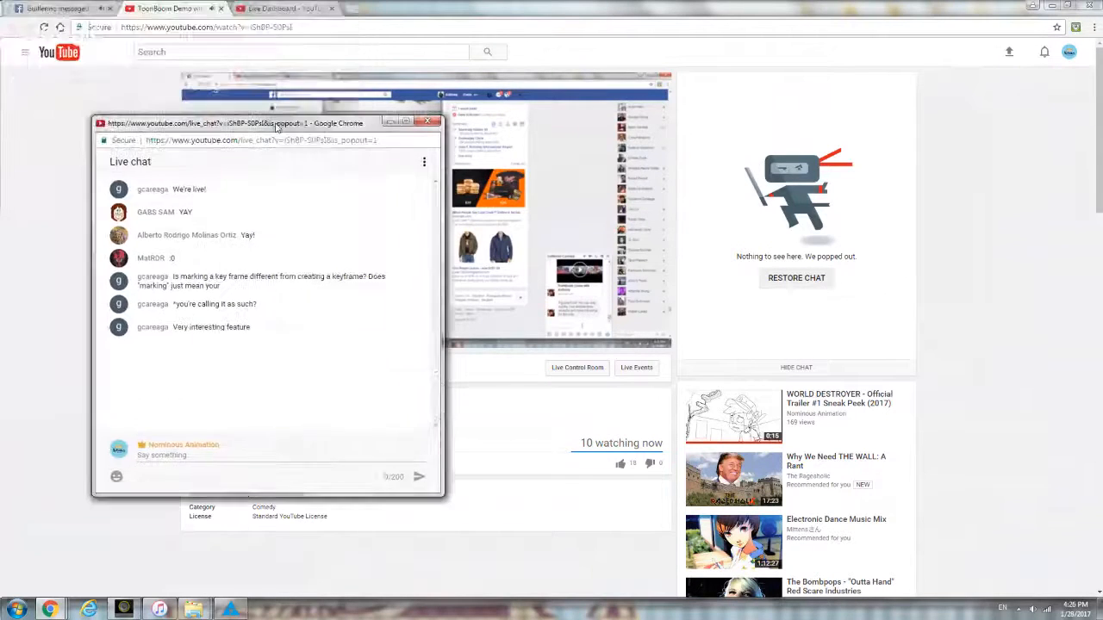
# Close the YouTube stream tab, minimize the browser, and position the popped-out live chat window over the Harmony scene.
pyautogui.click(221, 9)
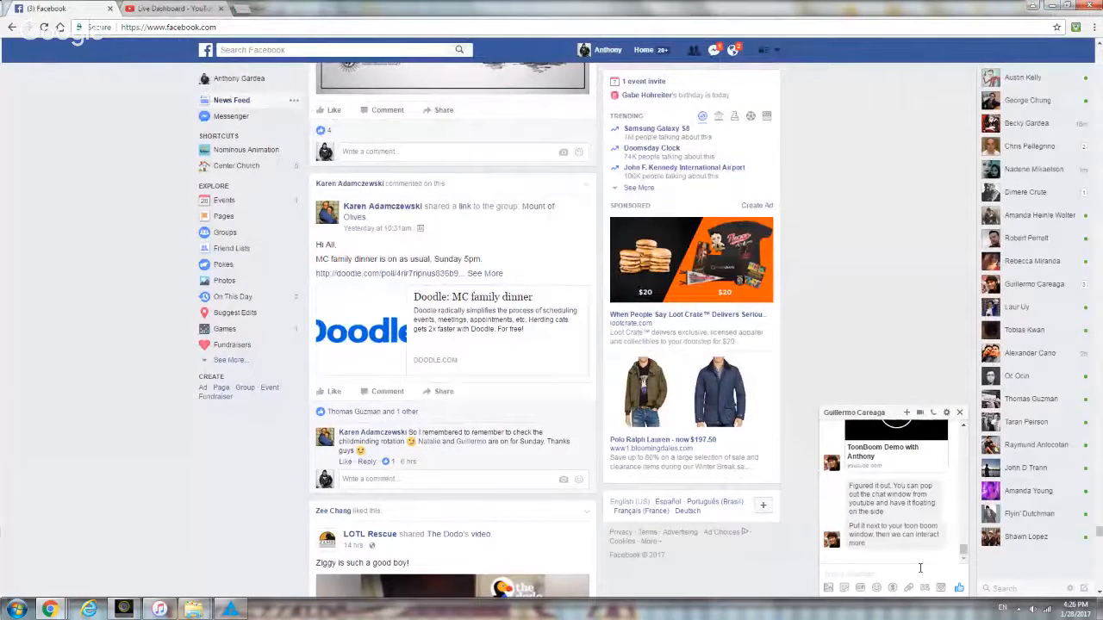
pyautogui.click(1032, 6)
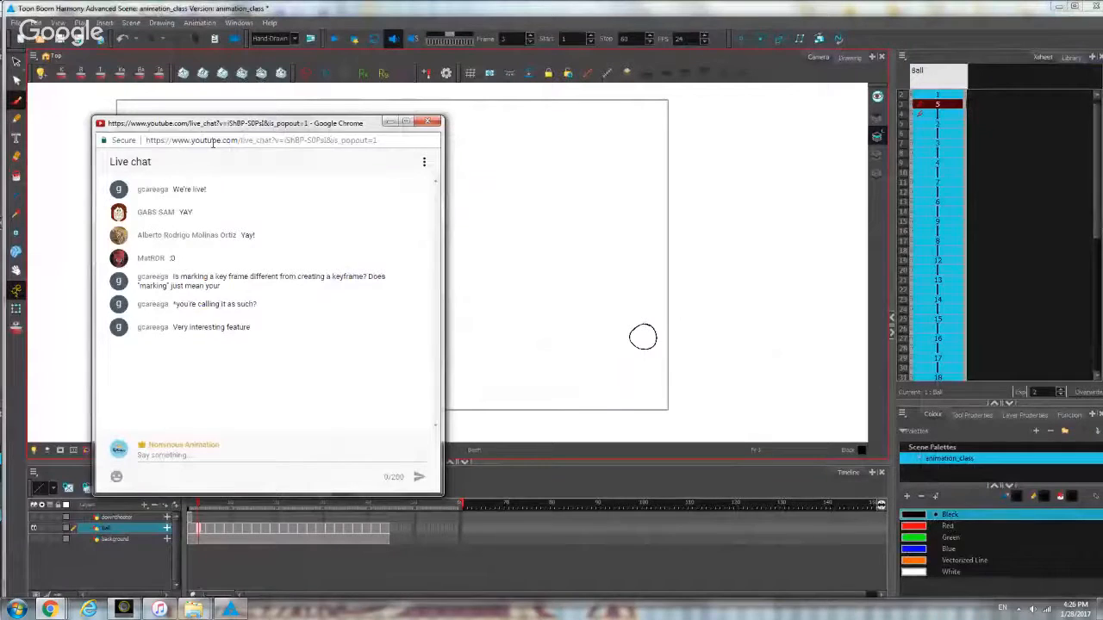
pyautogui.moveTo(237, 122); pyautogui.dragTo(367, 119)
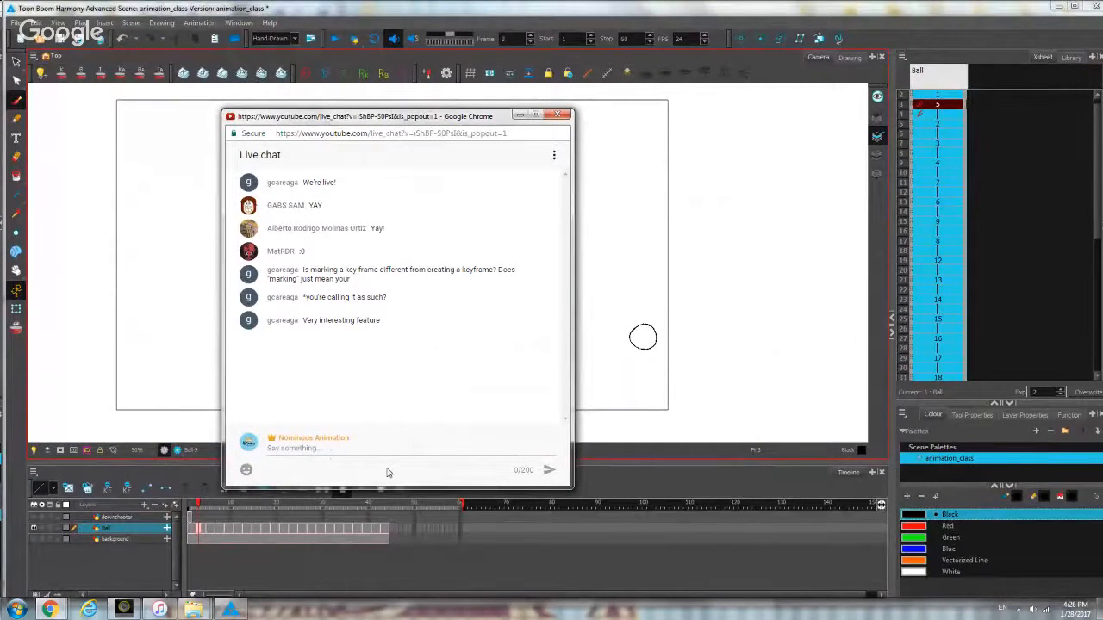
# Send the live chat message "hi everyone one. sorry for being silent on chat".
pyautogui.click(331, 452)
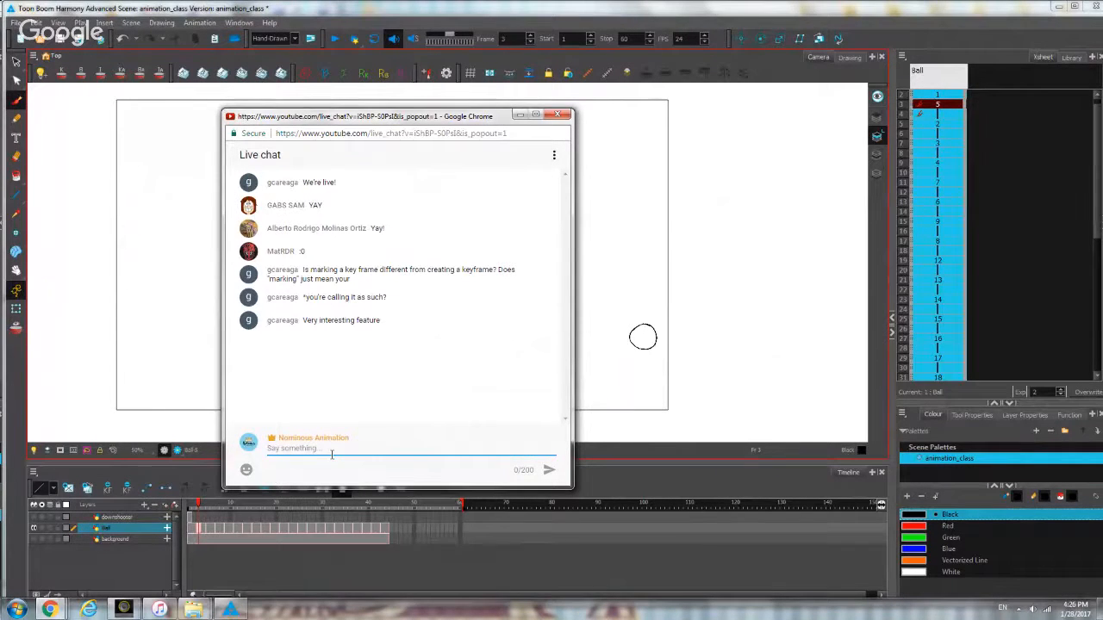
pyautogui.write('hi')
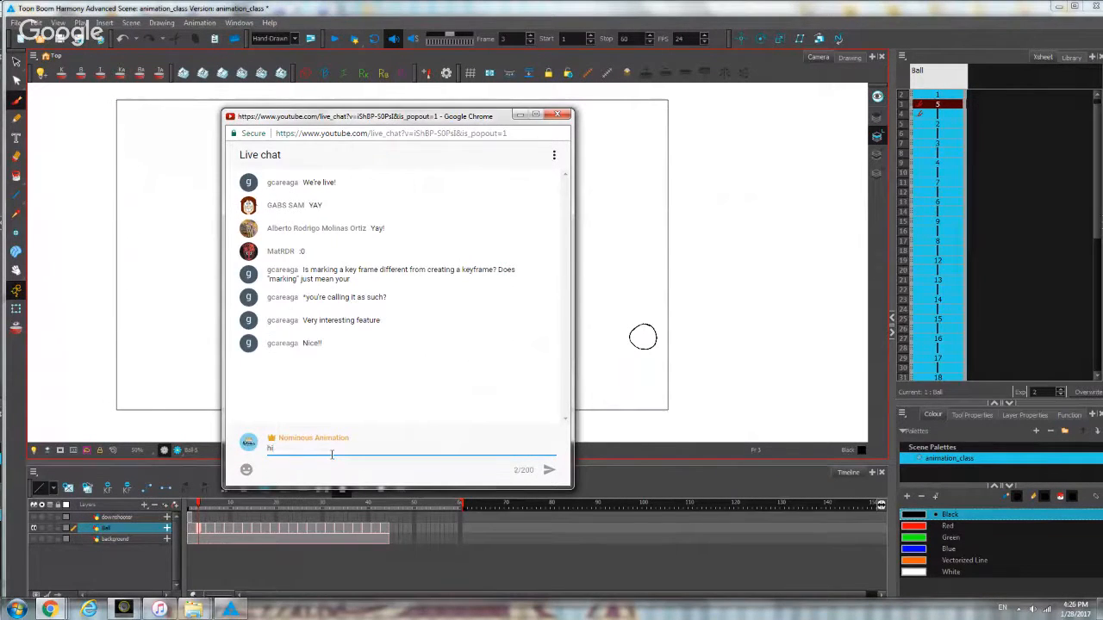
pyautogui.write('h')
pyautogui.press('BackSpace')
pyautogui.write('everyone one. sorry')
pyautogui.write('for being silent on chat')
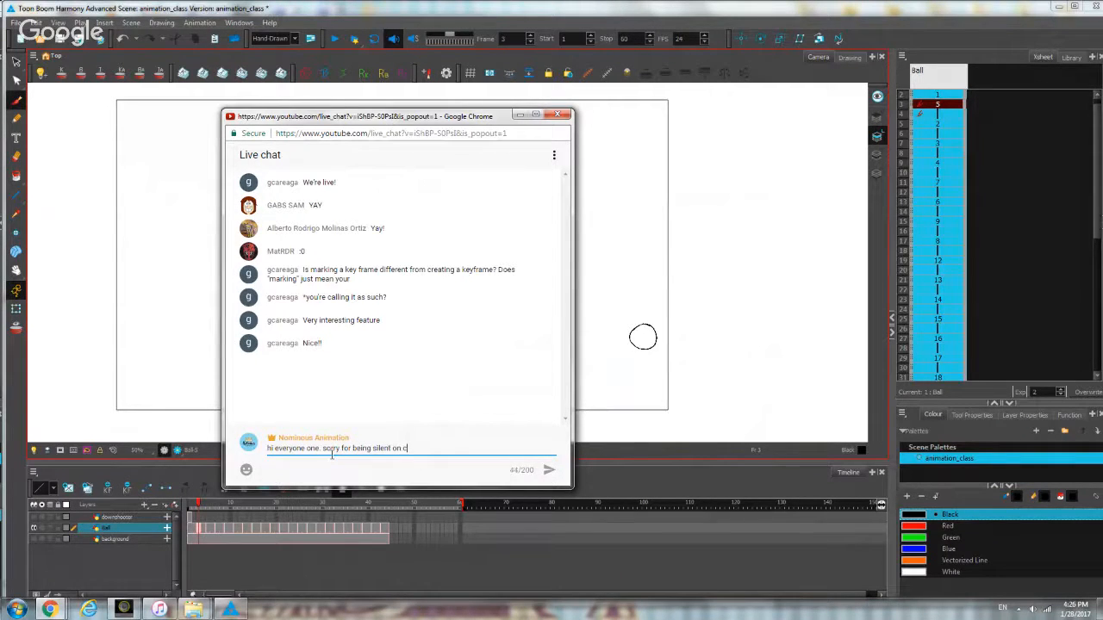
pyautogui.press('Return')
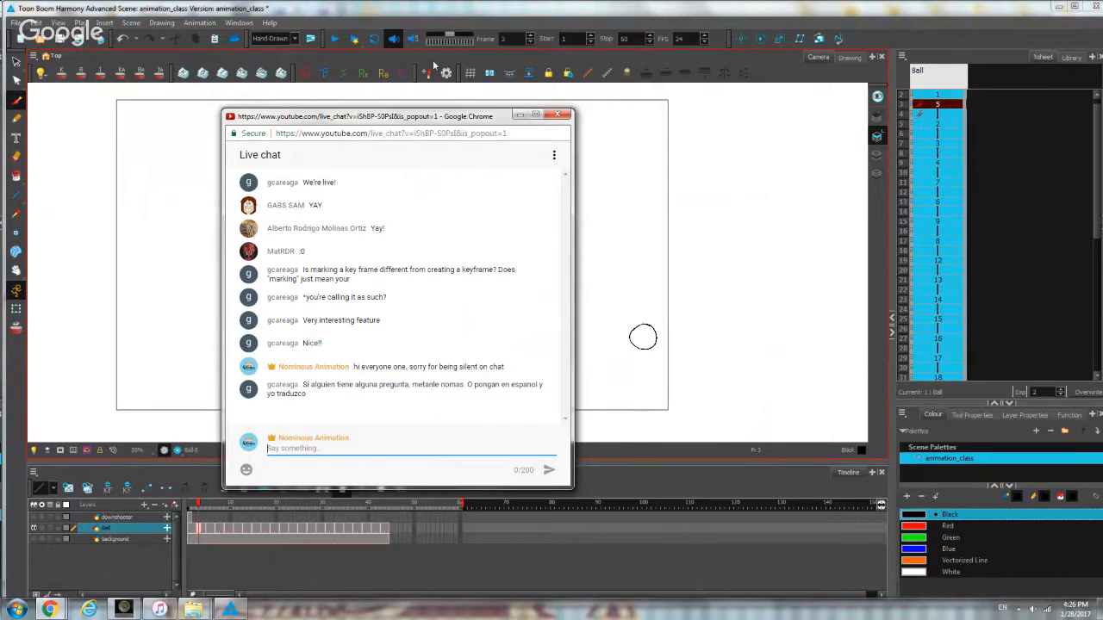
# Move the live chat window toward the Xsheet, minimize it, and bring the whole beach background into view in the Drawing view.
pyautogui.moveTo(449, 123); pyautogui.dragTo(822, 128)
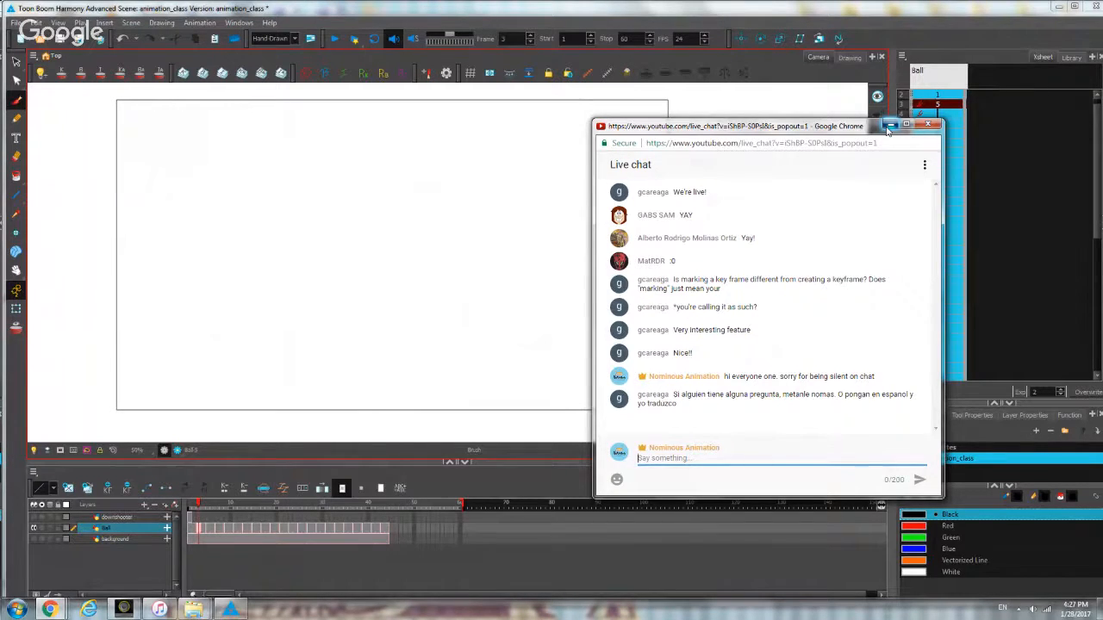
pyautogui.click(890, 126)
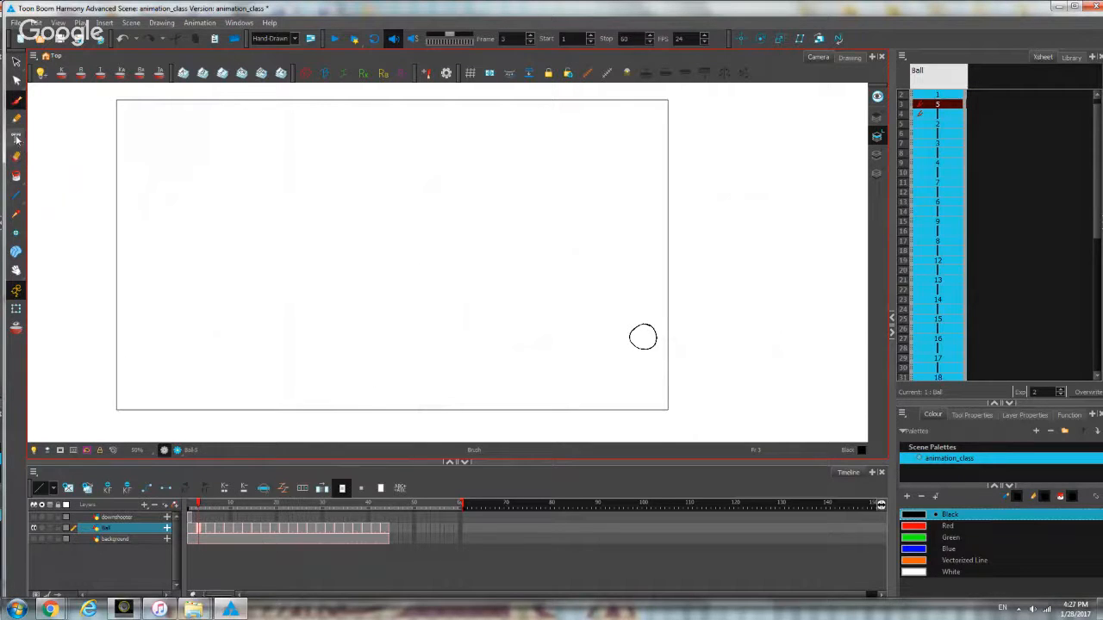
pyautogui.moveTo(61, 612)
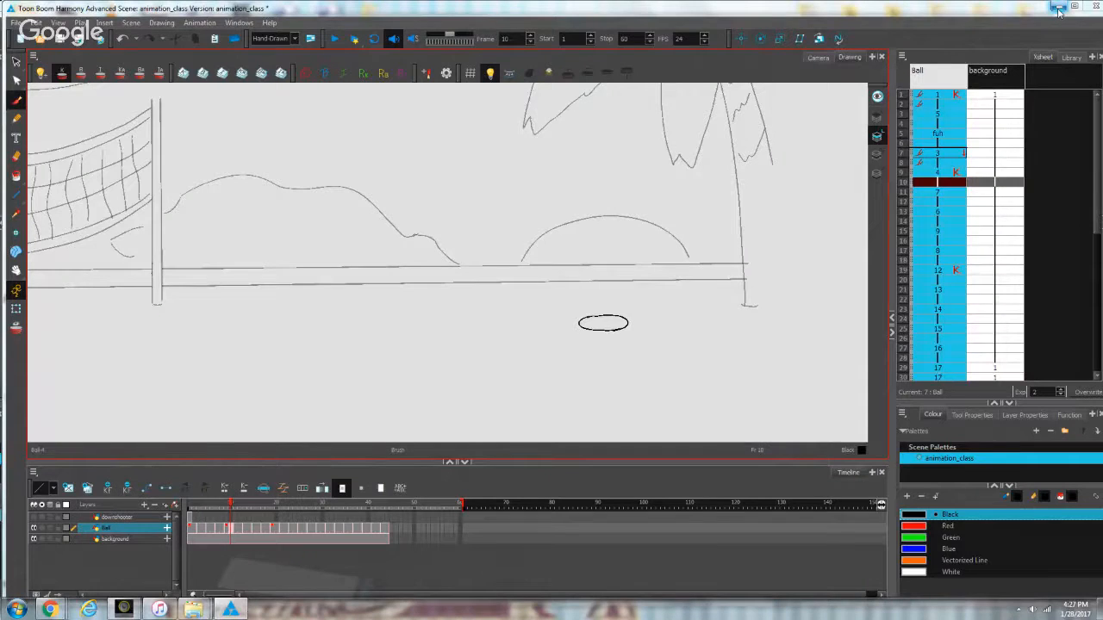
pyautogui.scroll(-2, 730, 211)
pyautogui.moveTo(731, 211); pyautogui.dragTo(670, 331)
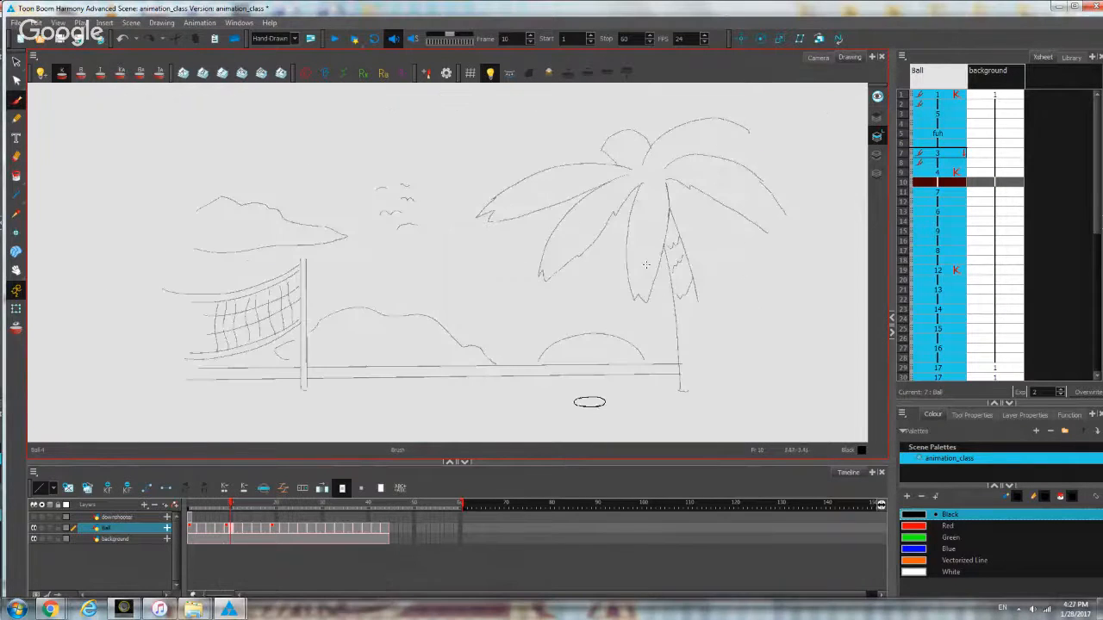
# Minimize the Harmony, animation_class folder and Facebook windows, and restore the live chat window on the desktop.
pyautogui.click(1058, 11)
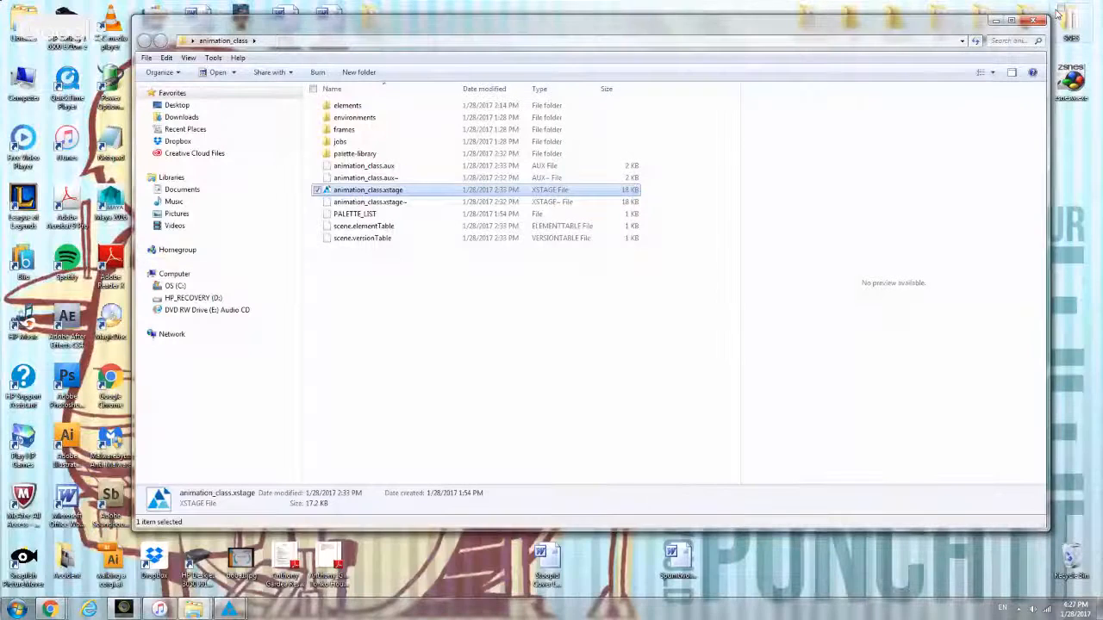
pyautogui.click(995, 19)
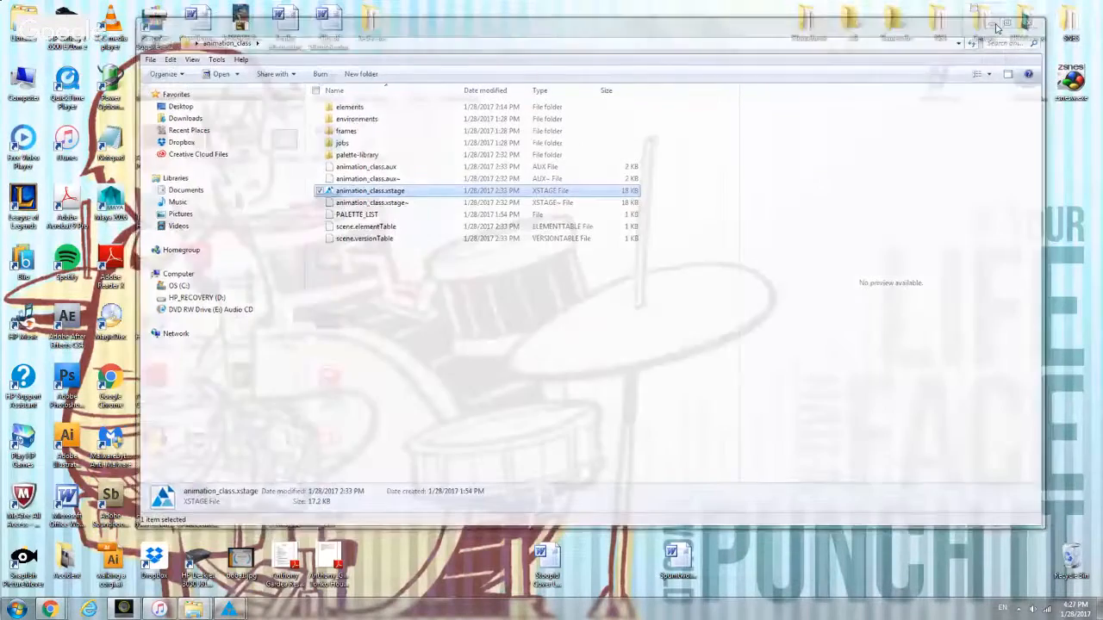
pyautogui.moveTo(49, 609)
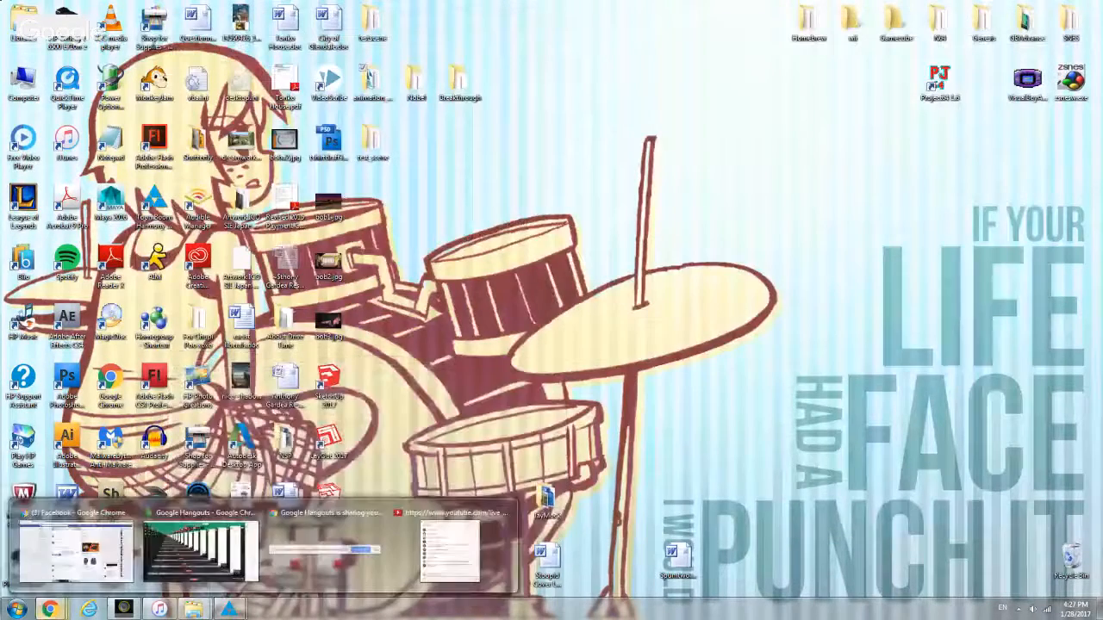
pyautogui.click(87, 565)
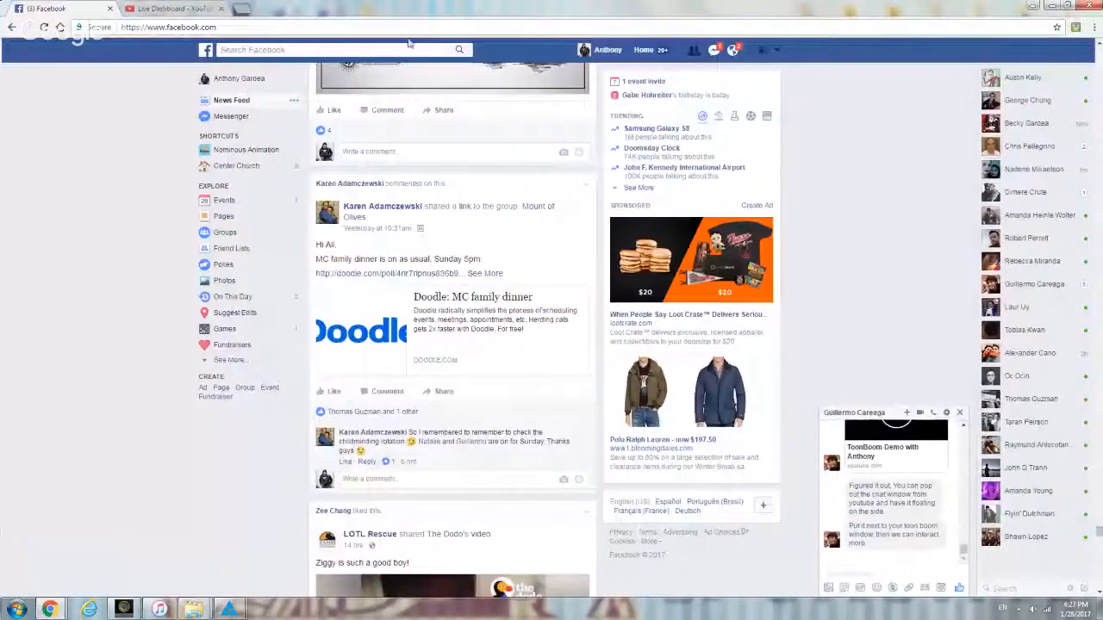
pyautogui.click(1050, 7)
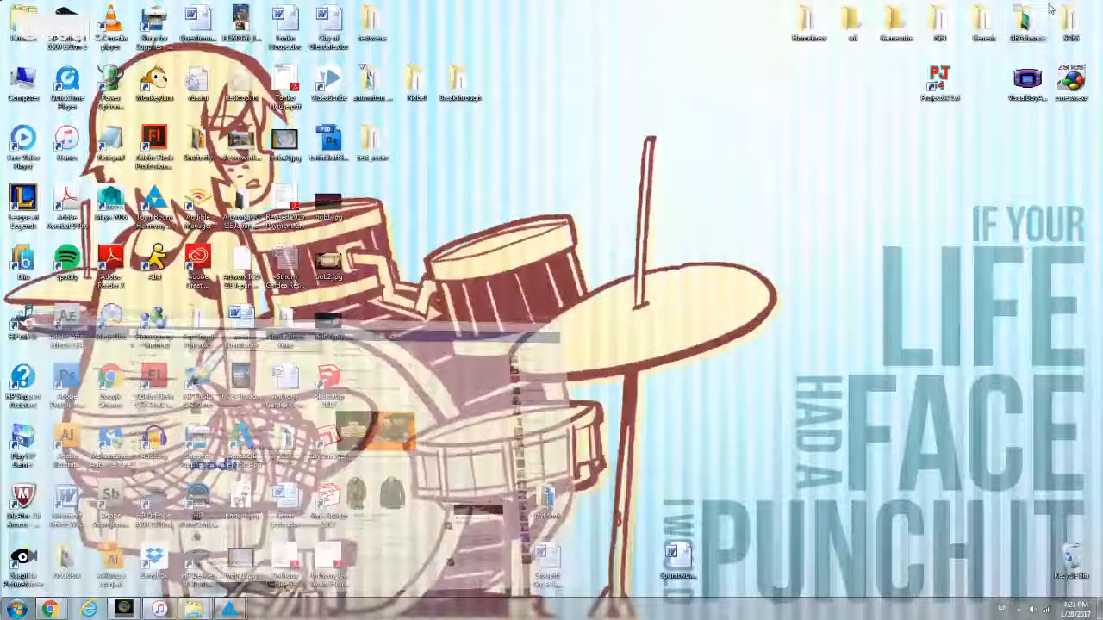
pyautogui.moveTo(63, 609)
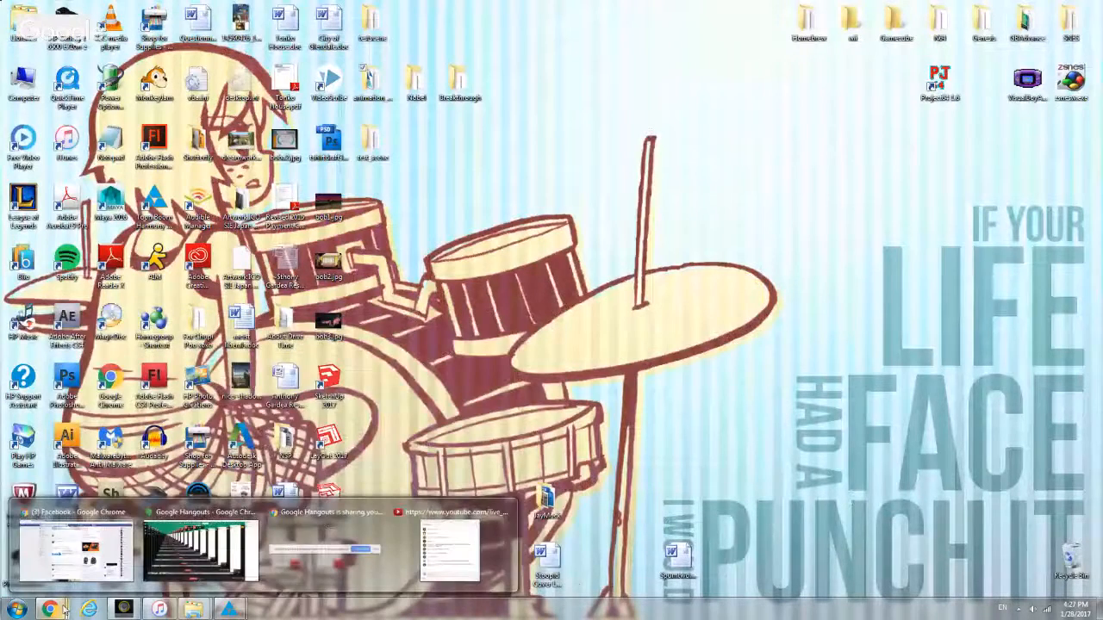
pyautogui.click(447, 551)
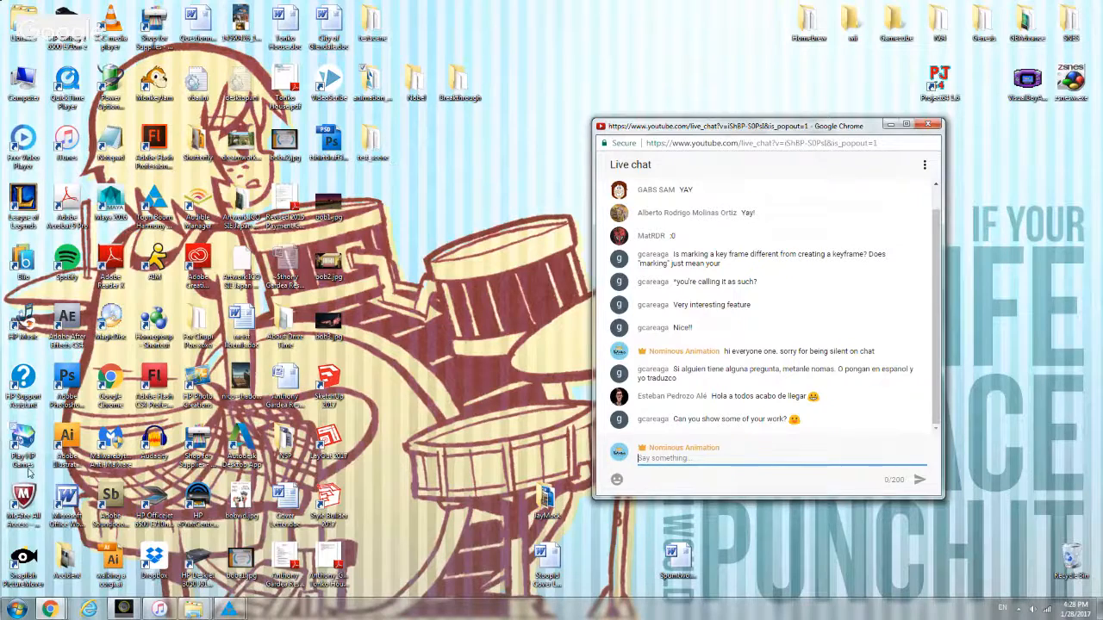
# Switch to the 03-14 folder window, go back to the Animation folder of BOBAS Trailer, and select the 02-02 folder.
pyautogui.moveTo(193, 609)
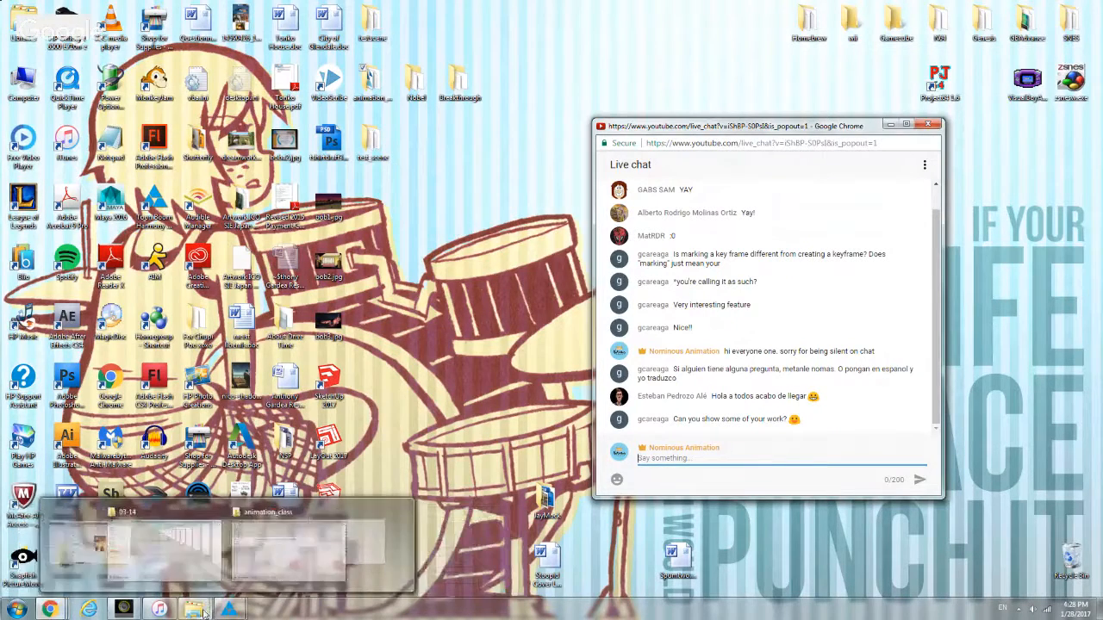
pyautogui.click(166, 569)
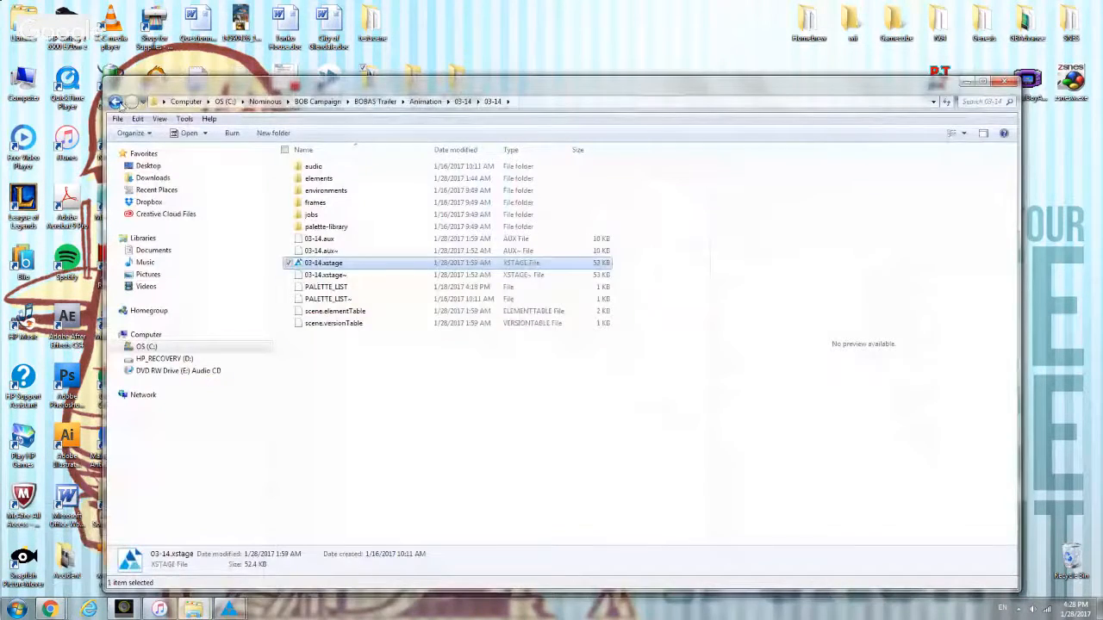
pyautogui.click(116, 103)
pyautogui.click(117, 103)
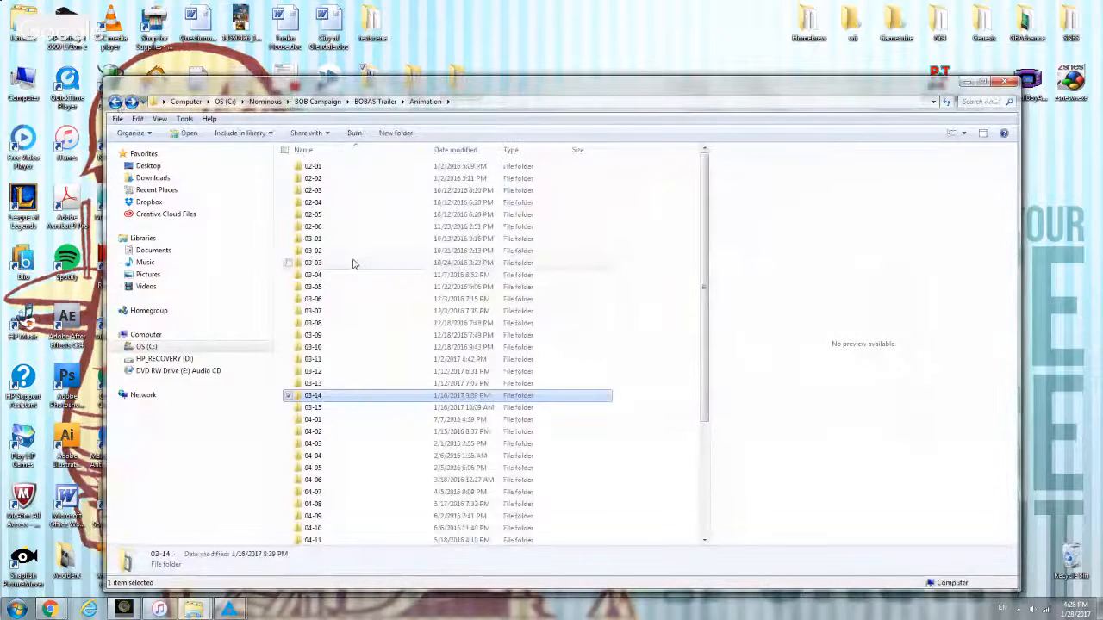
pyautogui.click(310, 179)
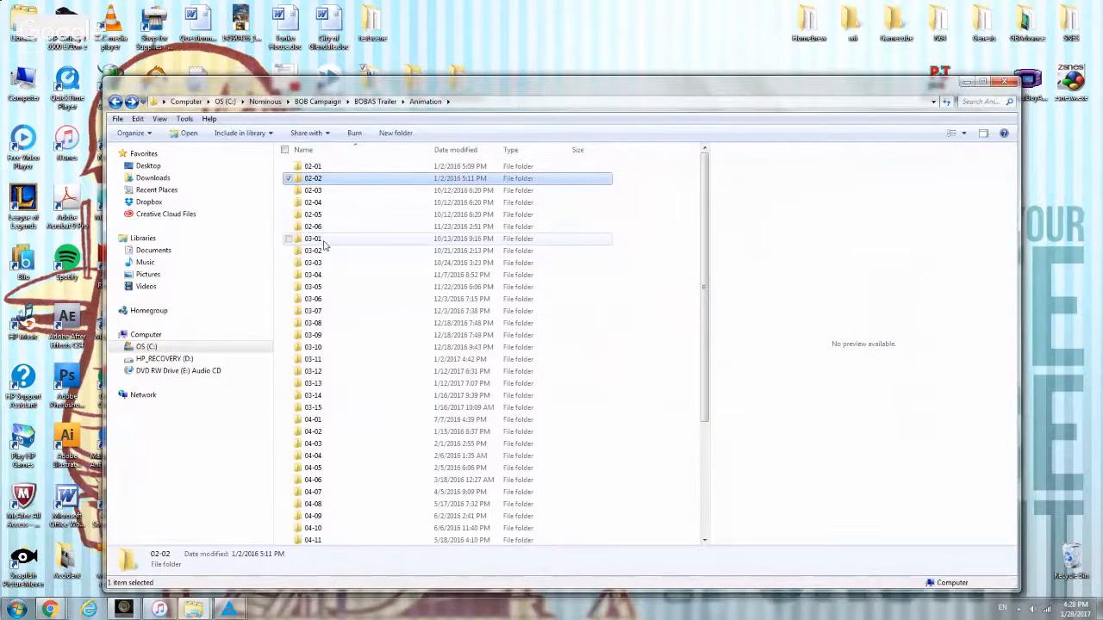
# Open the 03-04.xstage scene from the nested 03-04 folder in the BOBAS Trailer Animation folder.
pyautogui.click(326, 240)
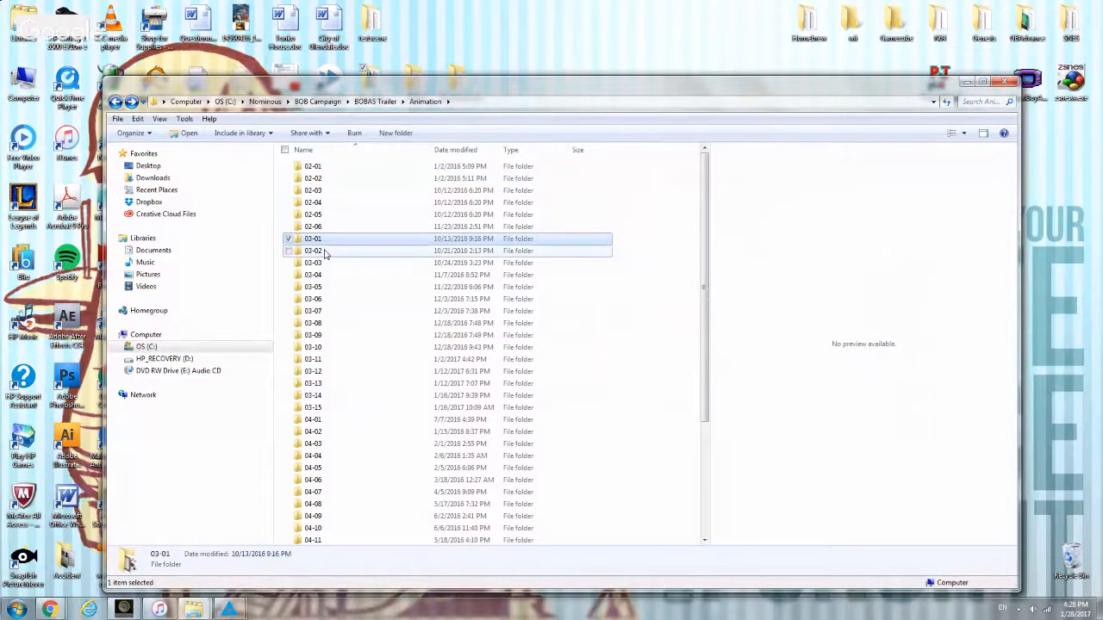
pyautogui.click(326, 252)
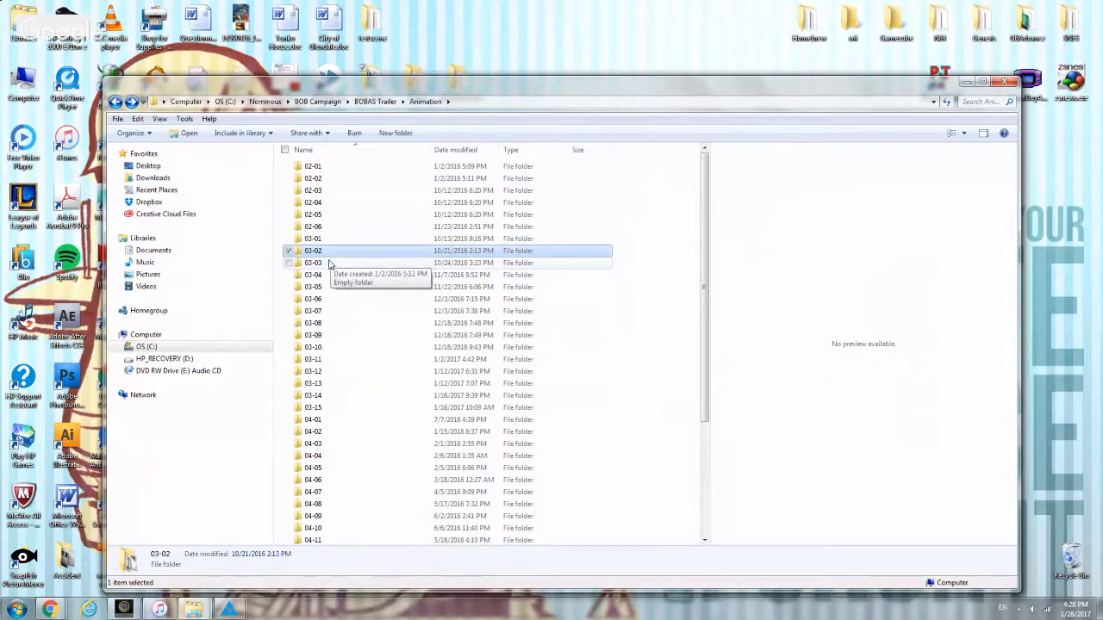
pyautogui.click(328, 263)
pyautogui.click(325, 275)
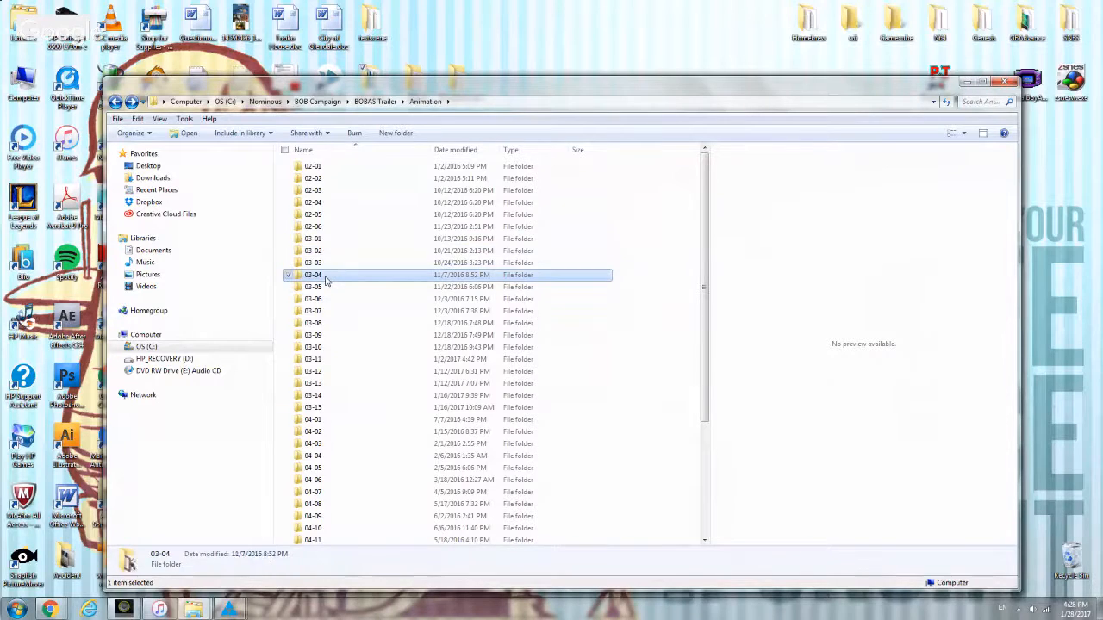
pyautogui.doubleClick(325, 276)
pyautogui.doubleClick(331, 207)
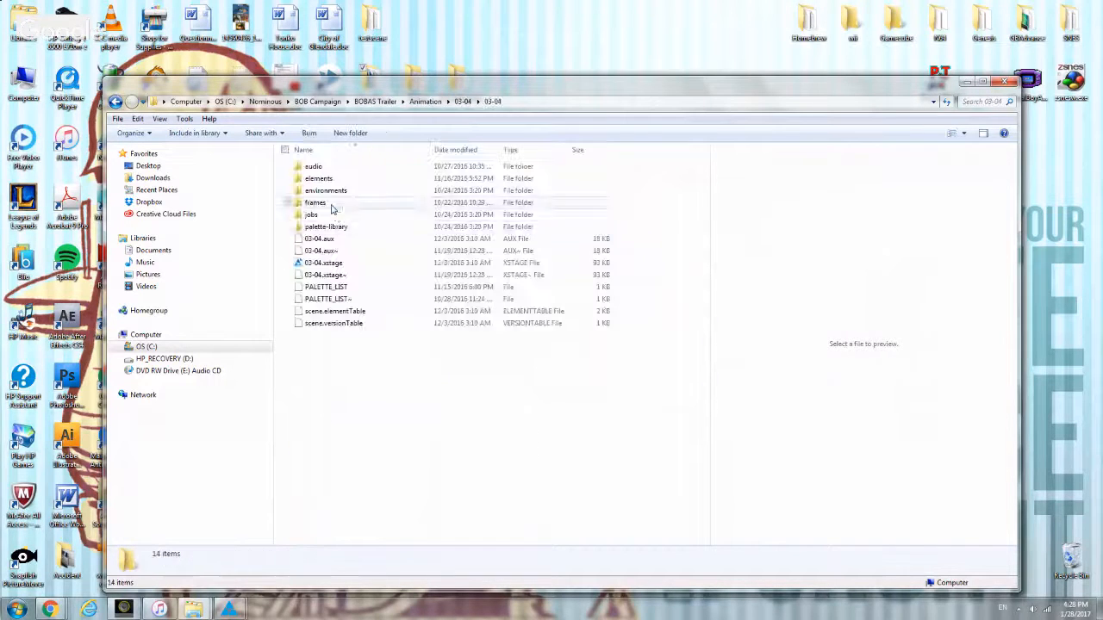
pyautogui.click(349, 265)
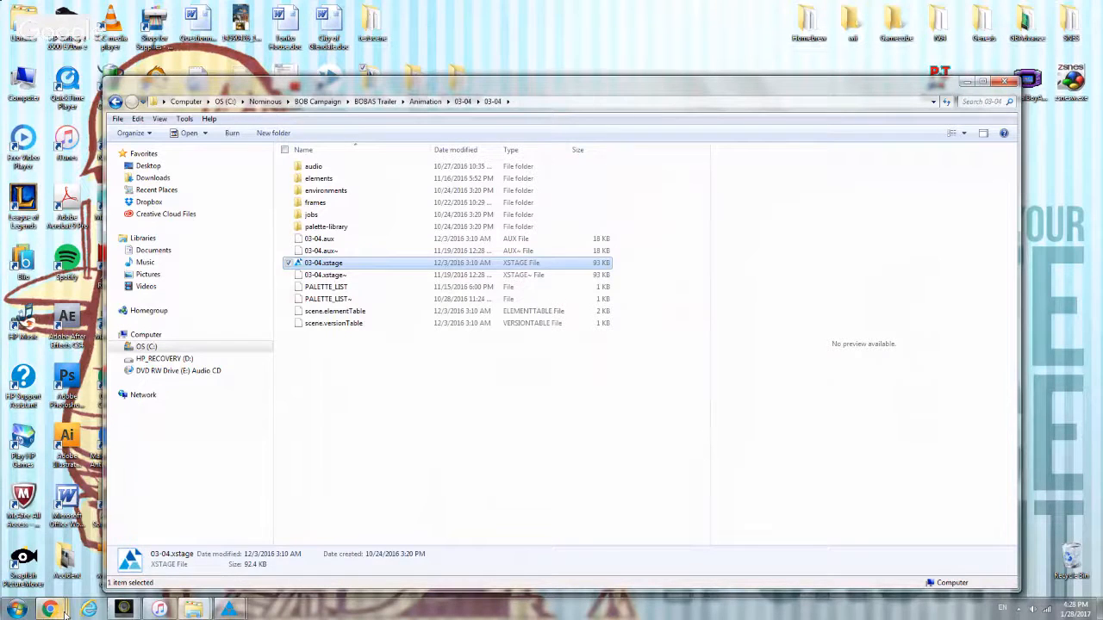
# Bring up the YouTube live chat window and read the viewers' questions about the animation work.
pyautogui.moveTo(49, 609)
pyautogui.click(449, 550)
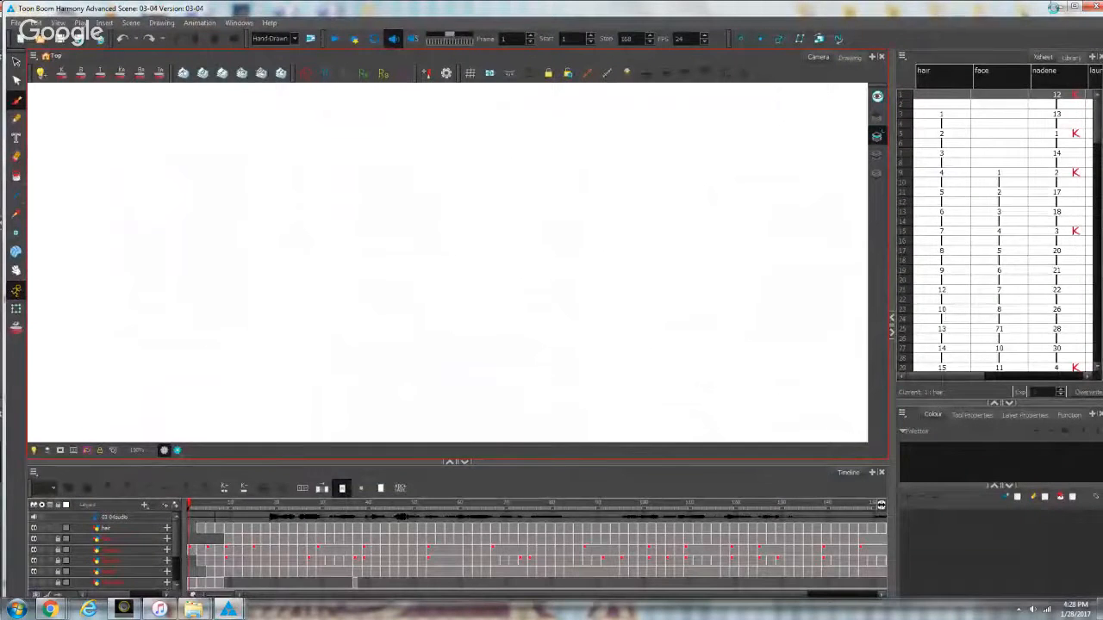
pyautogui.click(1055, 7)
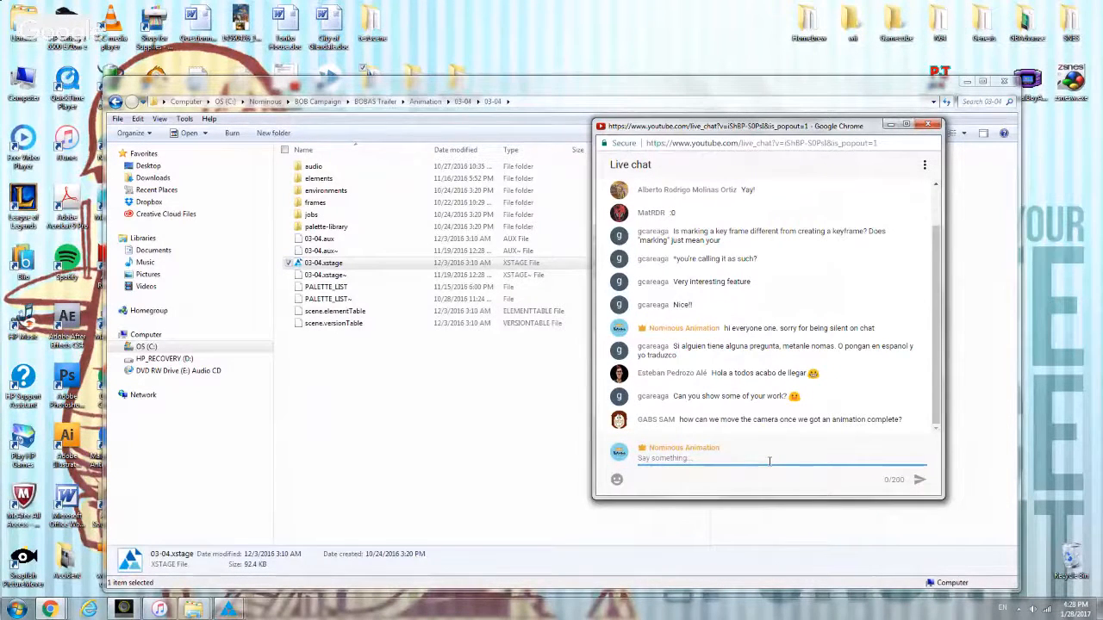
# Switch to Toon Boom Harmony, close one of the open animation_class scenes, and bring the 03-04 scene to the front.
pyautogui.moveTo(234, 614)
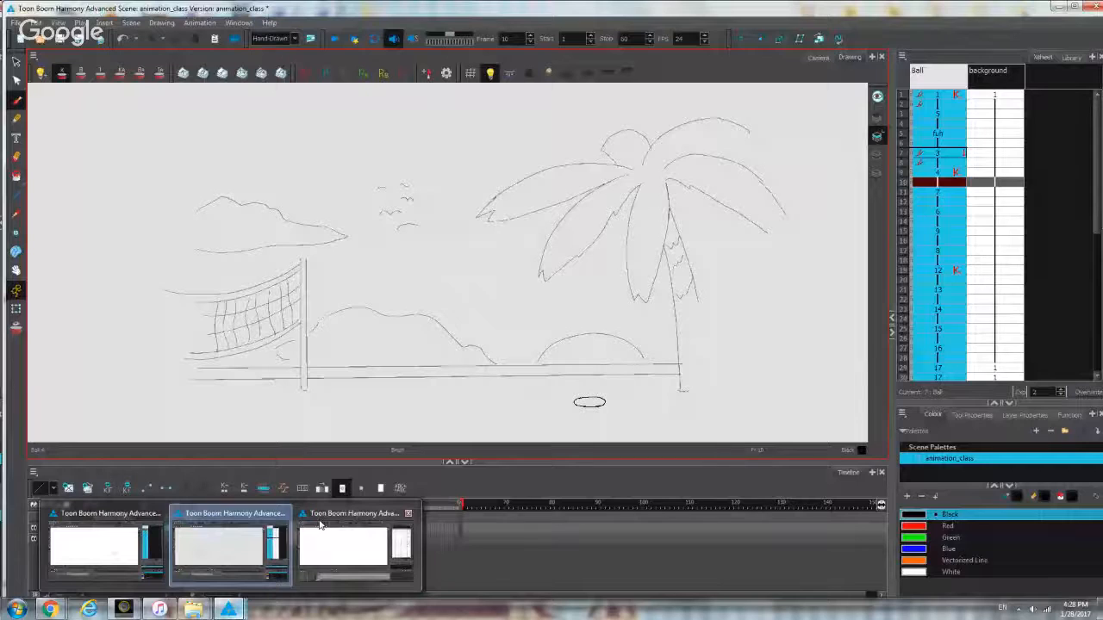
pyautogui.click(614, 323)
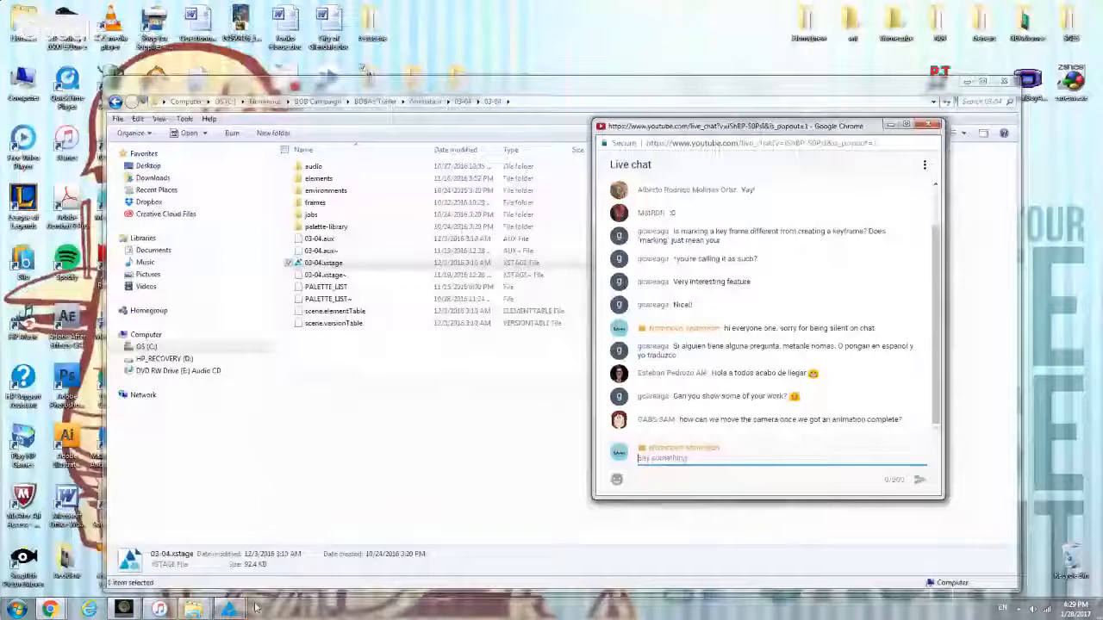
pyautogui.moveTo(230, 607)
pyautogui.click(298, 569)
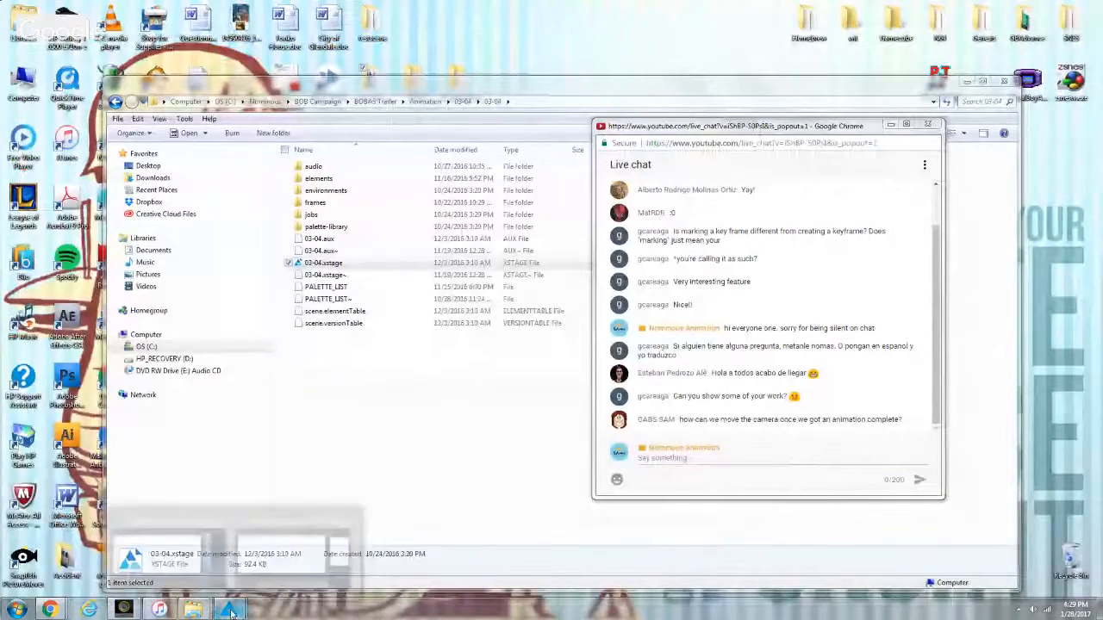
pyautogui.click(284, 551)
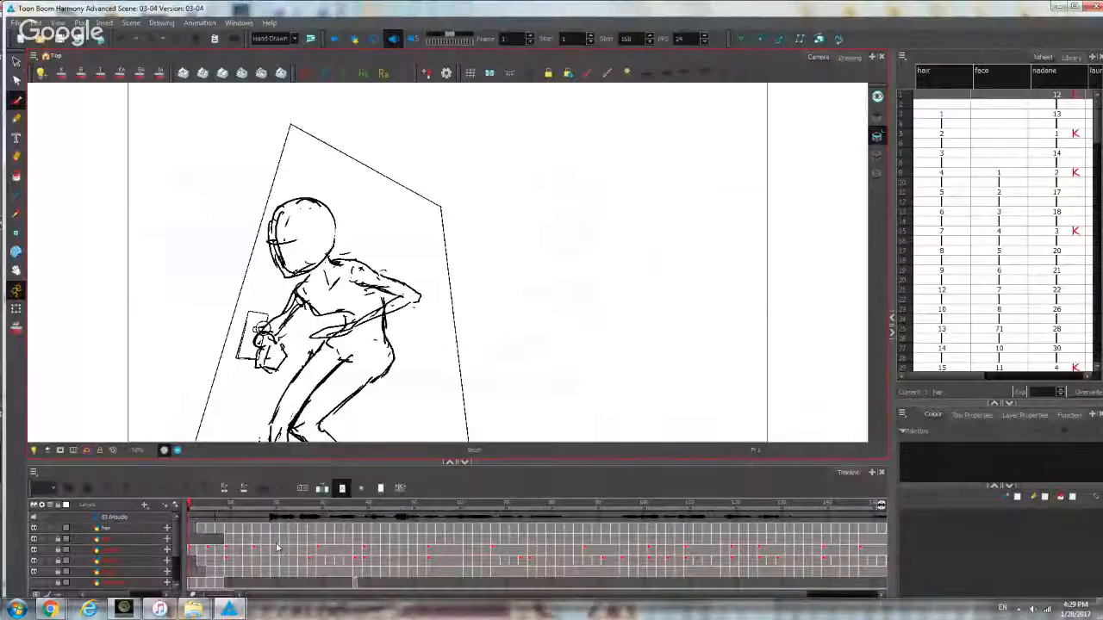
# Close the remaining animation_class scene and examine the 03-04 scene's rough character drawing and layers.
pyautogui.click(197, 558)
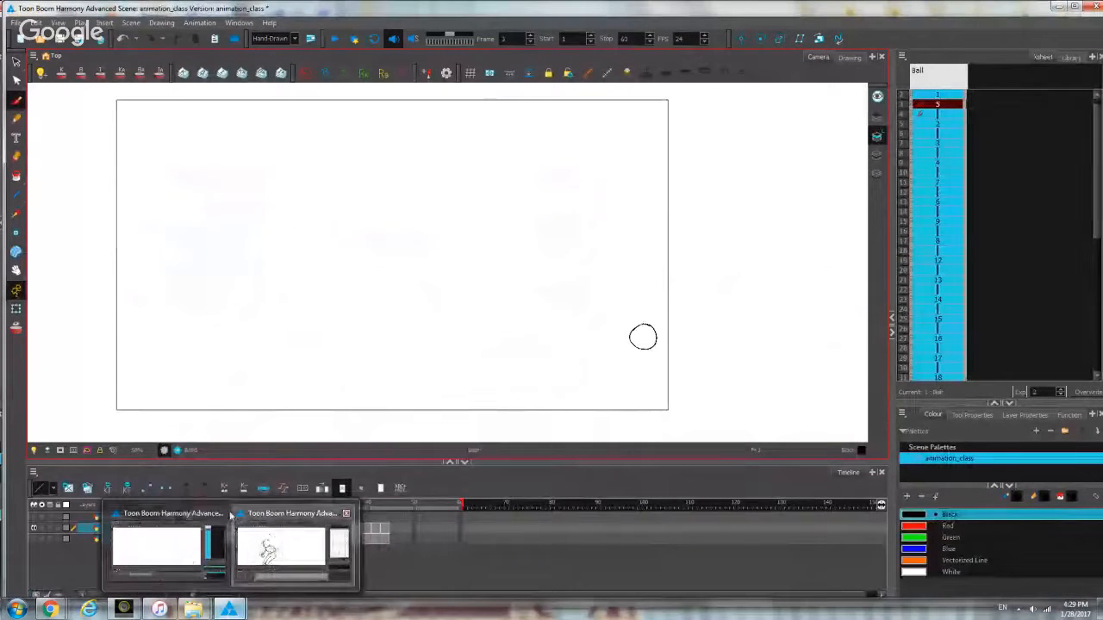
pyautogui.click(222, 514)
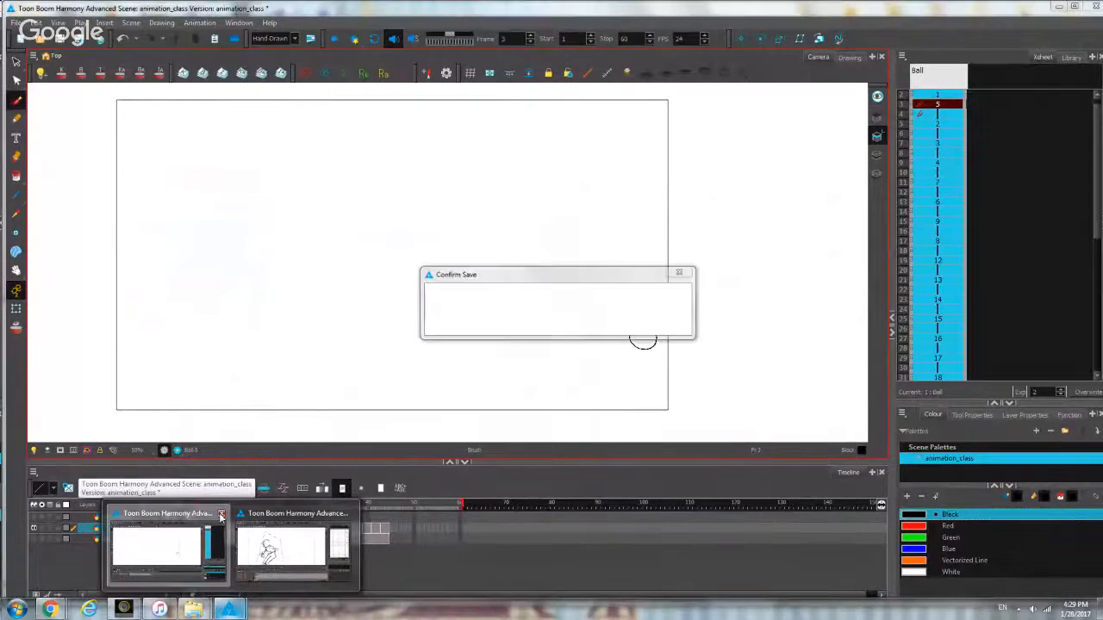
pyautogui.click(619, 325)
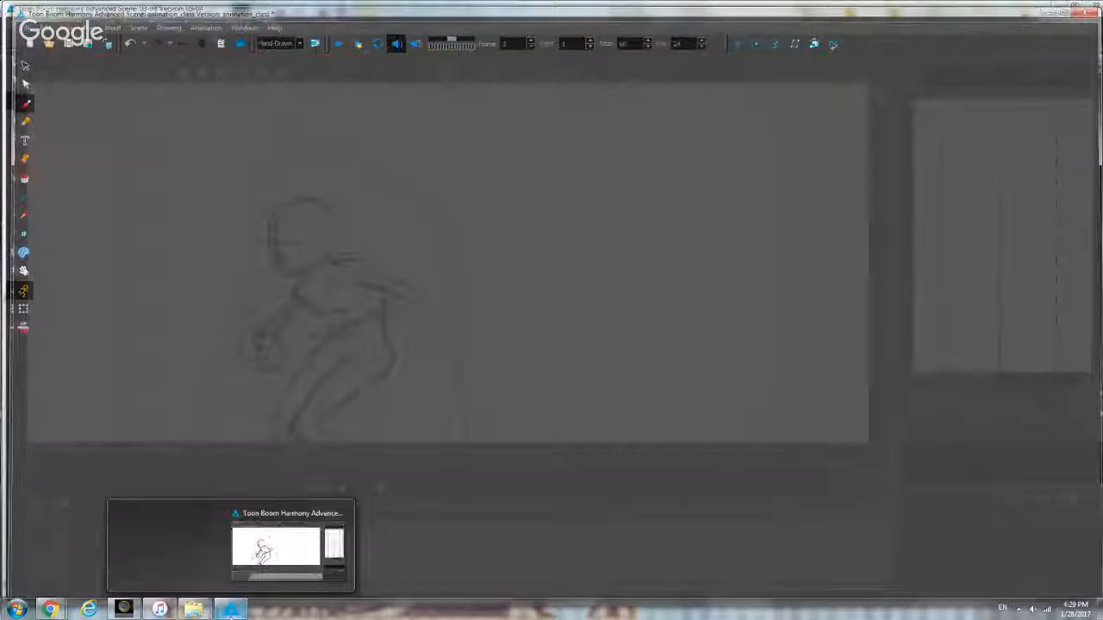
pyautogui.click(231, 608)
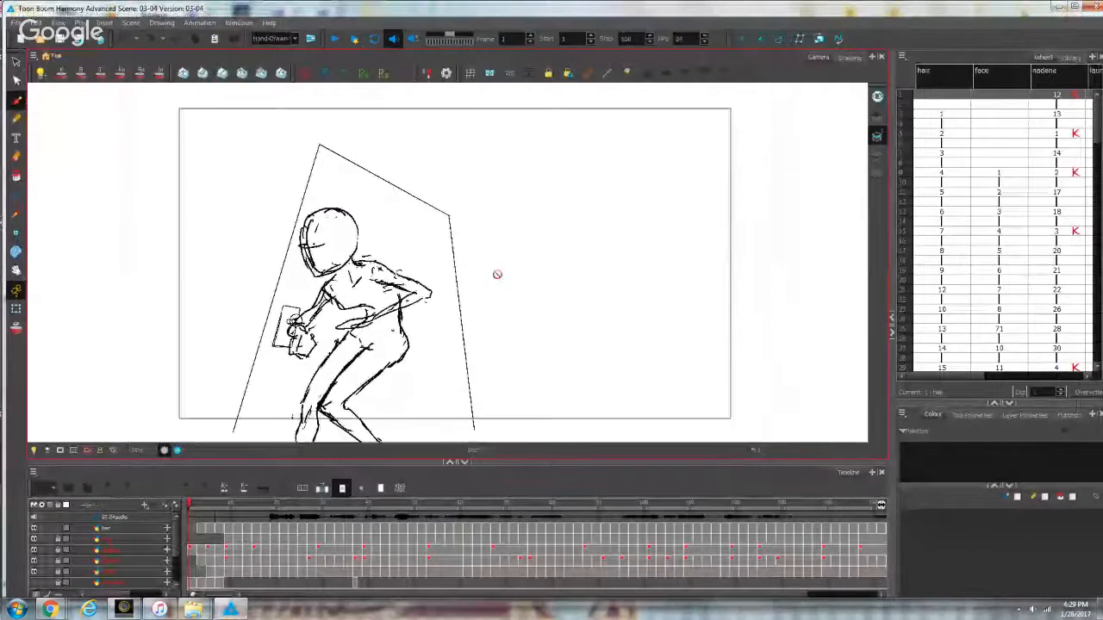
pyautogui.scroll(-1, 244, 352)
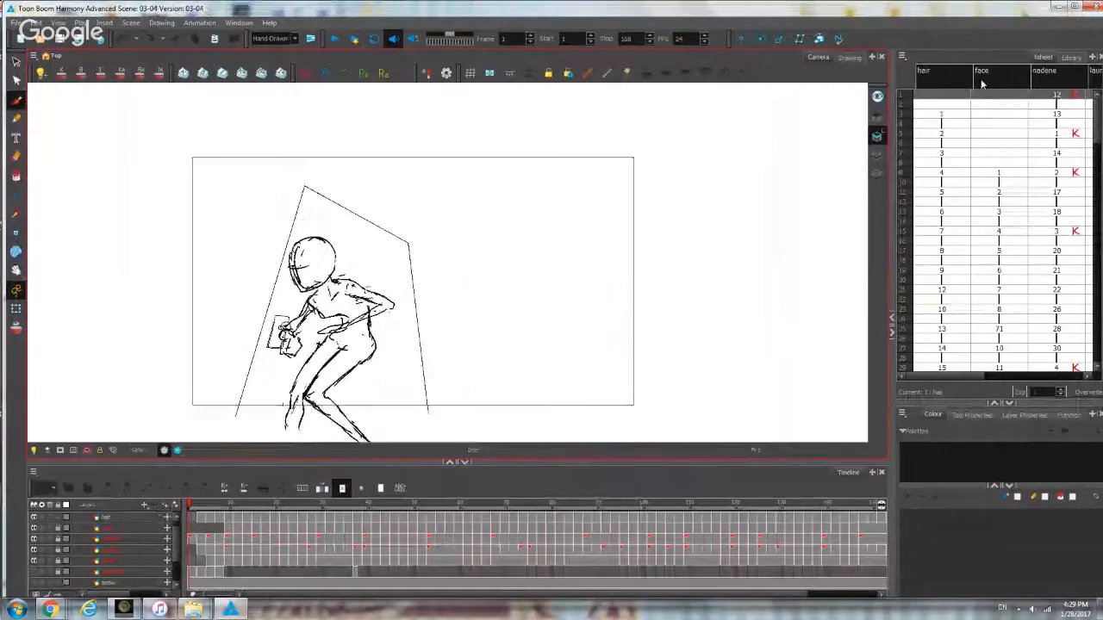
pyautogui.scroll(1, 135, 548)
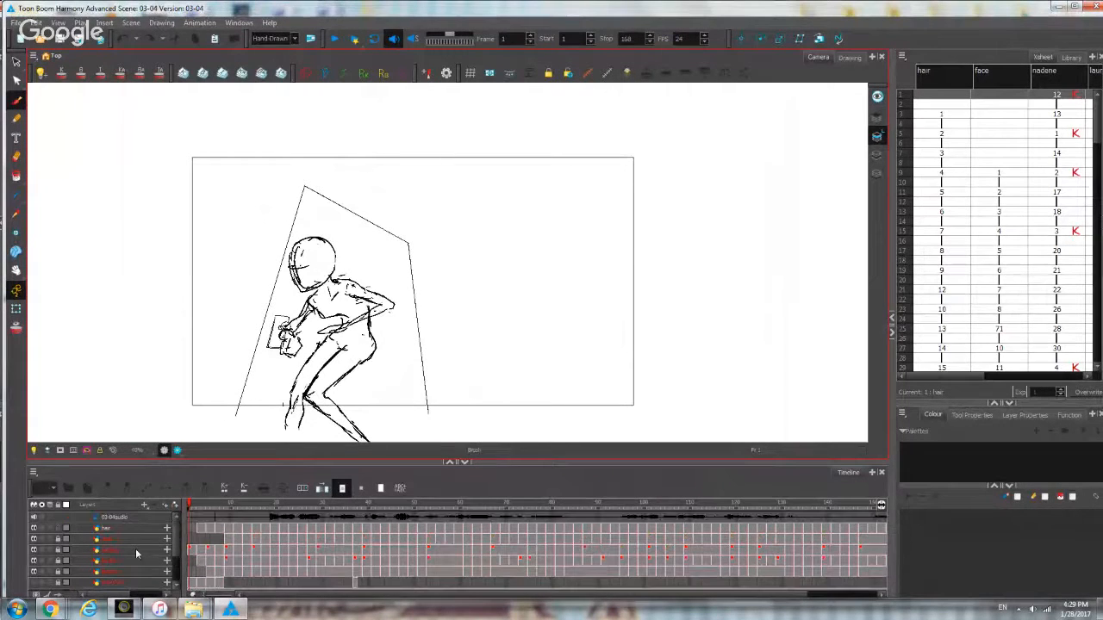
# Switch to the file explorer, return to the Animation folder, and look through the contents of its 04-01 folder.
pyautogui.click(1058, 6)
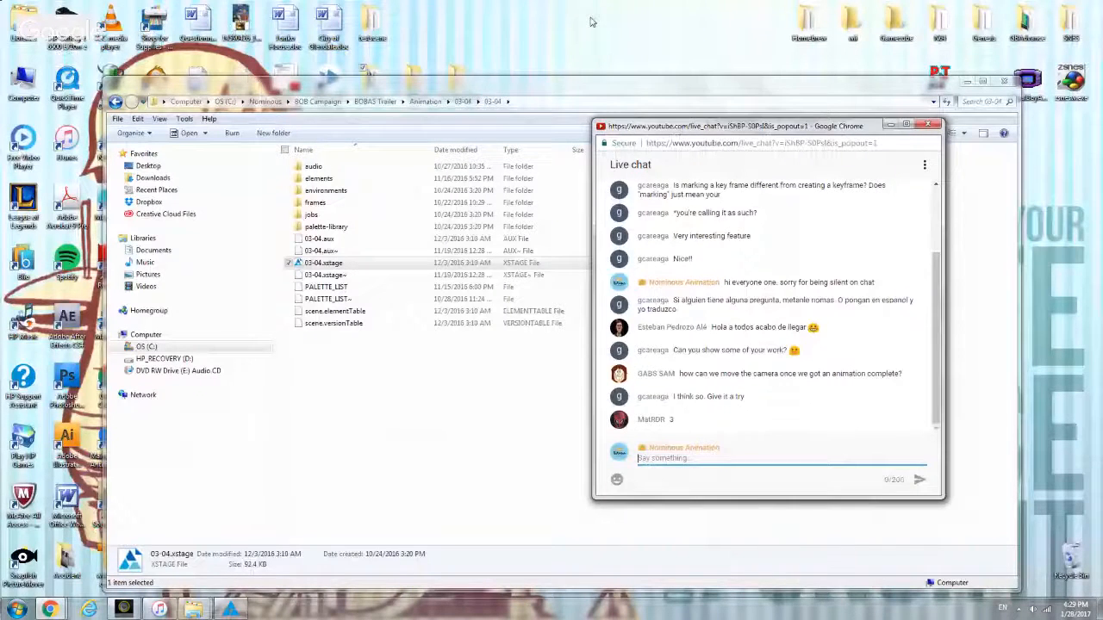
pyautogui.click(552, 84)
pyautogui.click(116, 102)
pyautogui.click(115, 102)
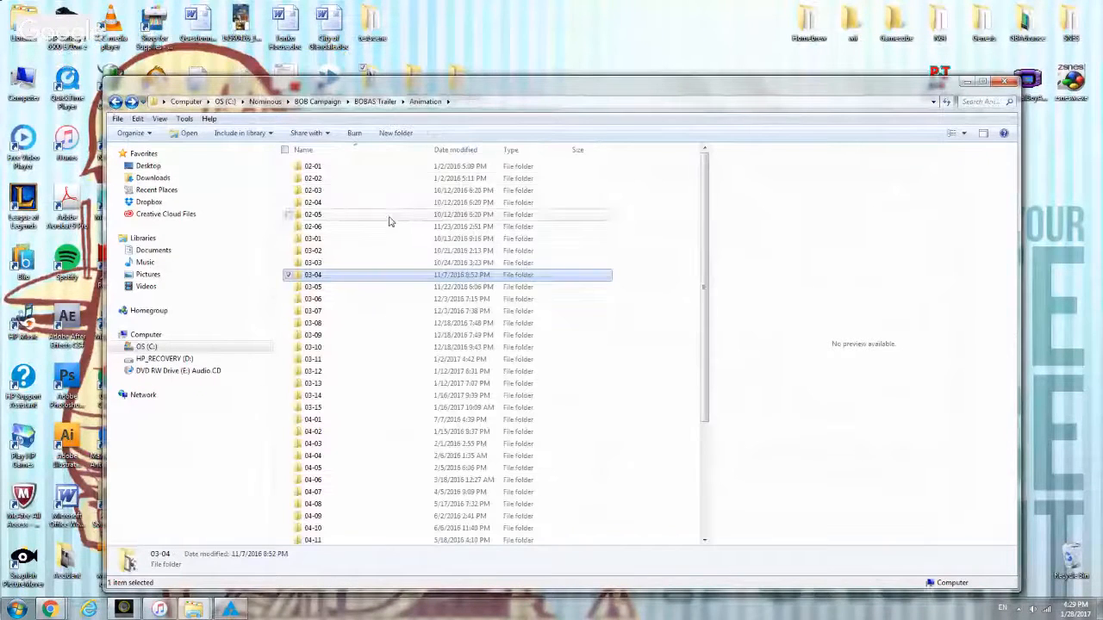
pyautogui.click(332, 457)
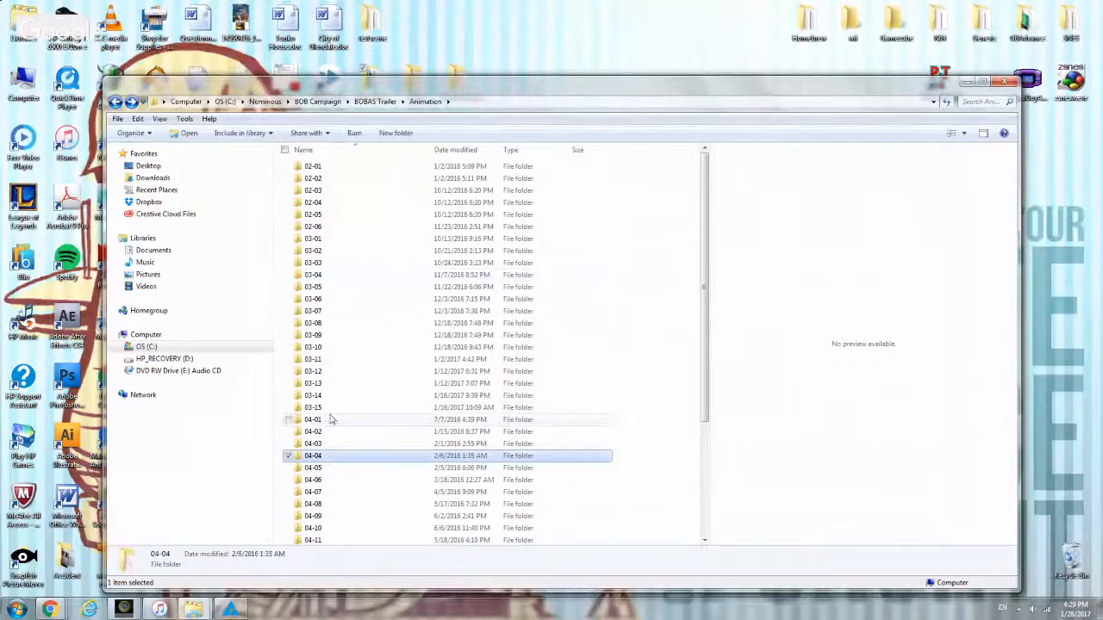
pyautogui.click(329, 412)
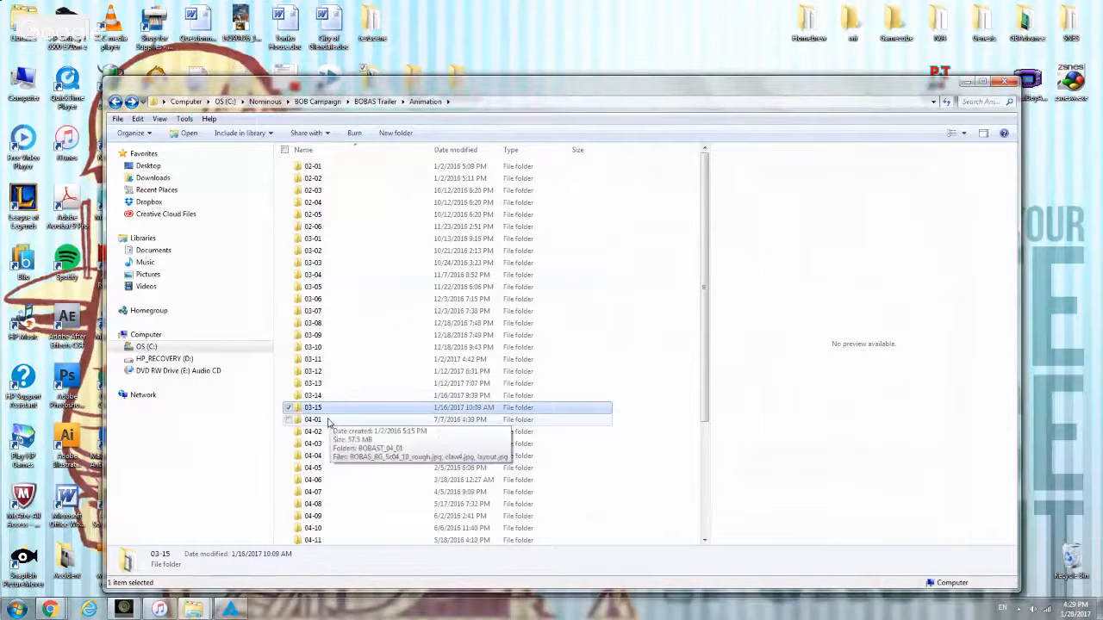
pyautogui.click(329, 420)
pyautogui.doubleClick(329, 421)
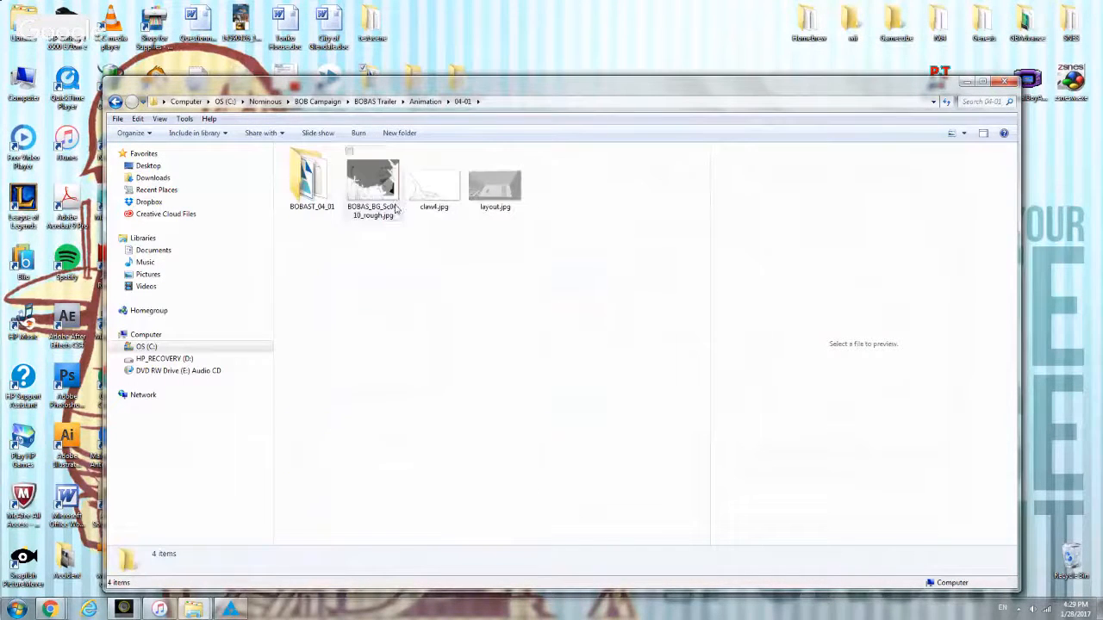
pyautogui.press('BackSpace')
# Open the BOBAST_04_02.xstage scene from the BOBAST_04_02 folder inside 04-02, and check the live chat while it loads.
pyautogui.click(314, 431)
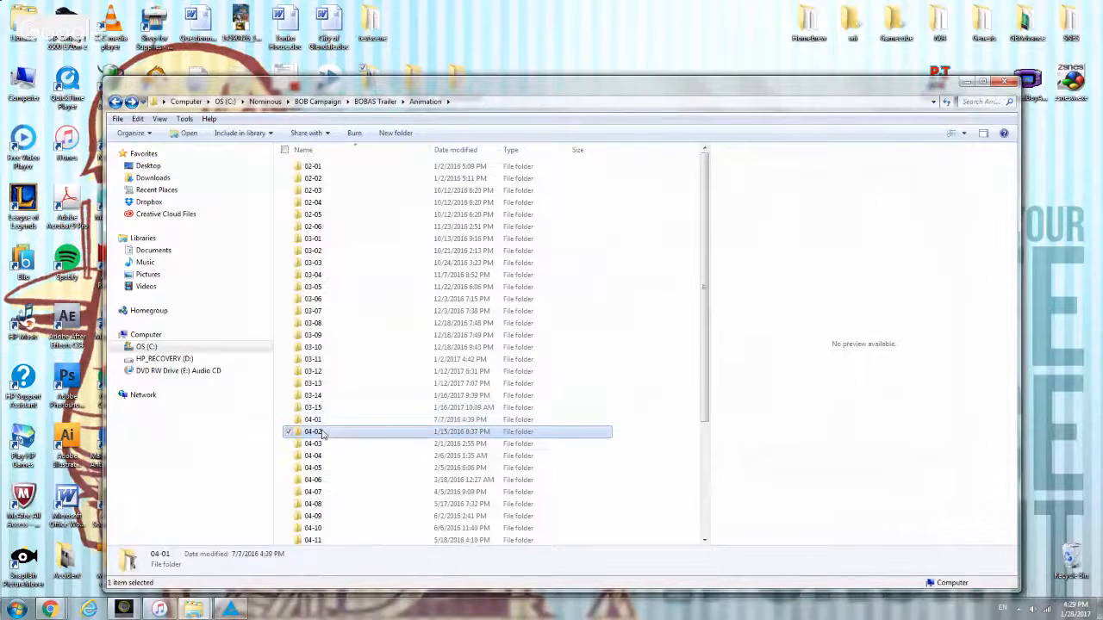
pyautogui.doubleClick(313, 432)
pyautogui.click(381, 194)
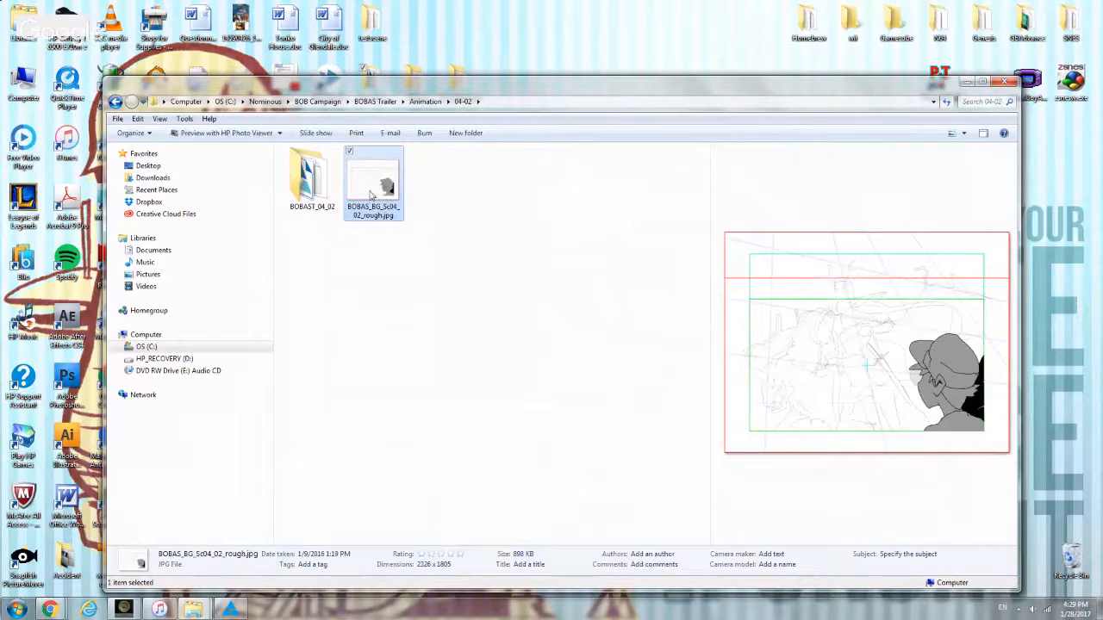
pyautogui.doubleClick(295, 183)
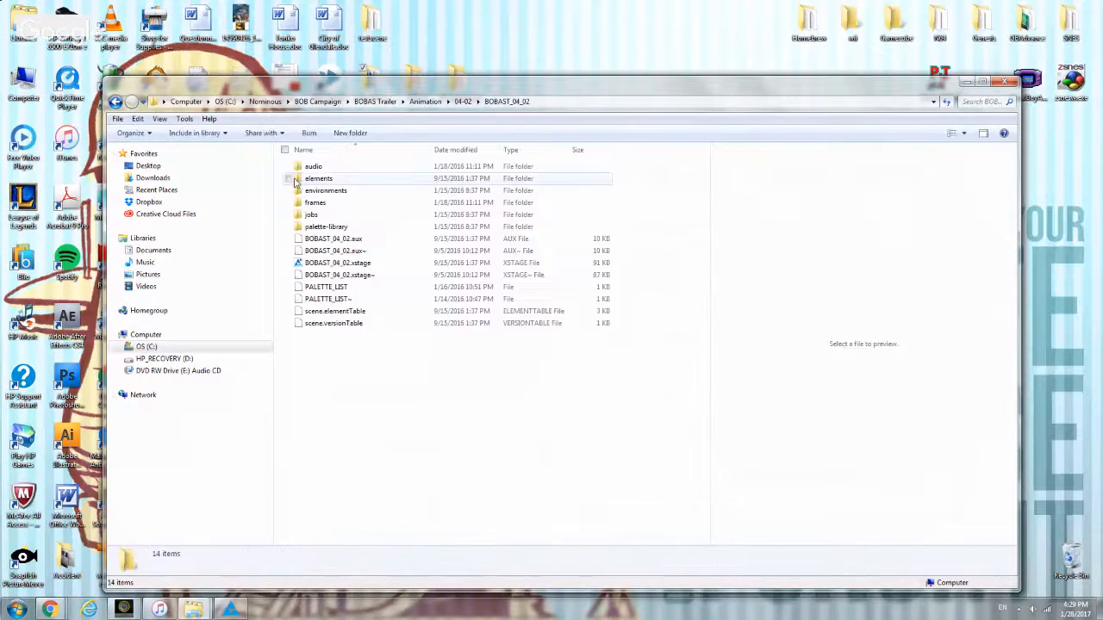
pyautogui.click(321, 263)
pyautogui.doubleClick(321, 264)
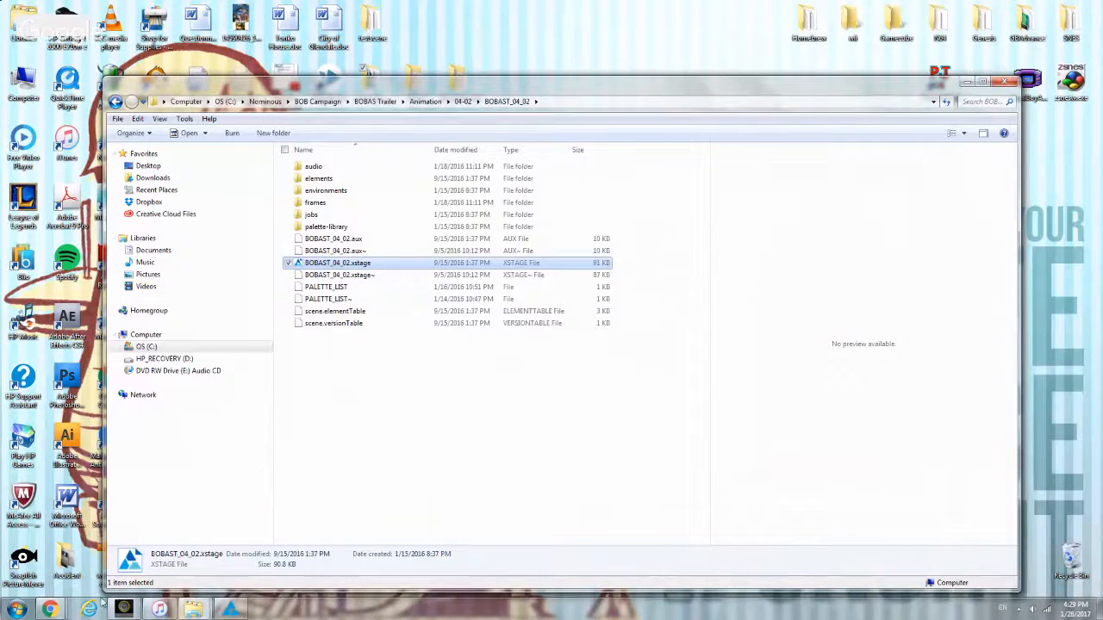
pyautogui.moveTo(52, 609)
pyautogui.click(430, 548)
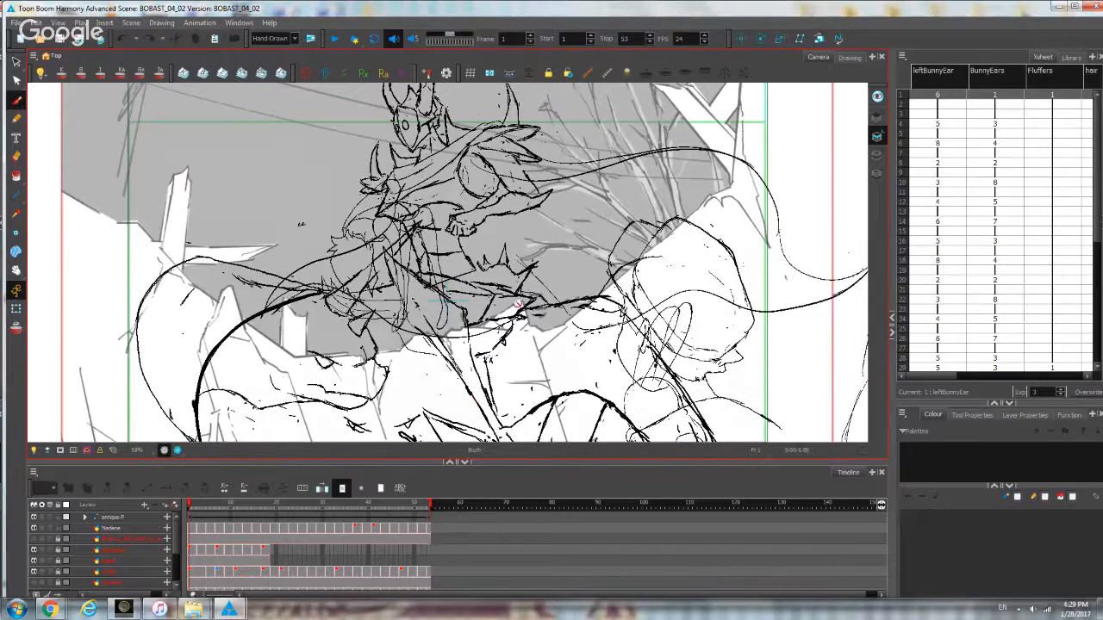
# Show every layer of the BOBAST_04_02 scene, and hide all layers to leave only the camera frame.
pyautogui.scroll(-4, 517, 305)
pyautogui.scroll(3, 509, 299)
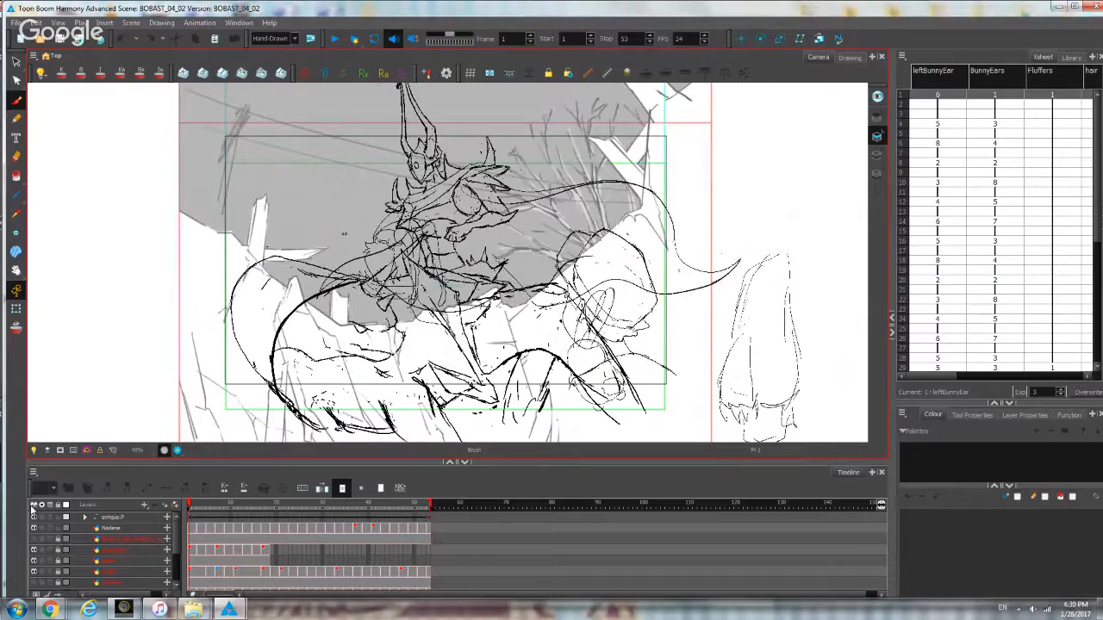
pyautogui.click(32, 506)
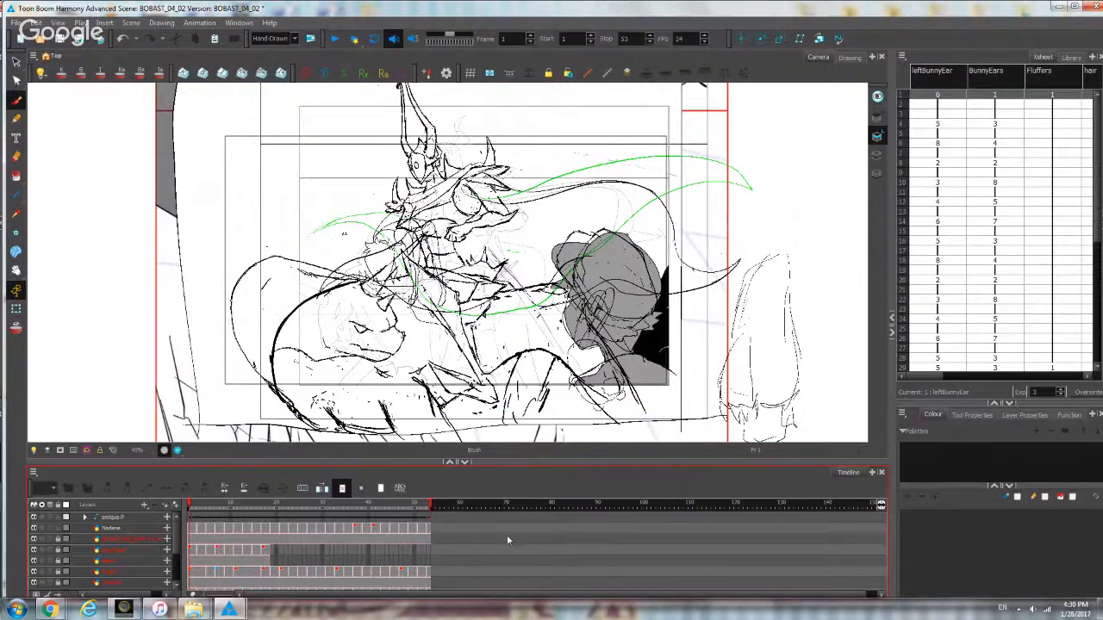
pyautogui.click(34, 506)
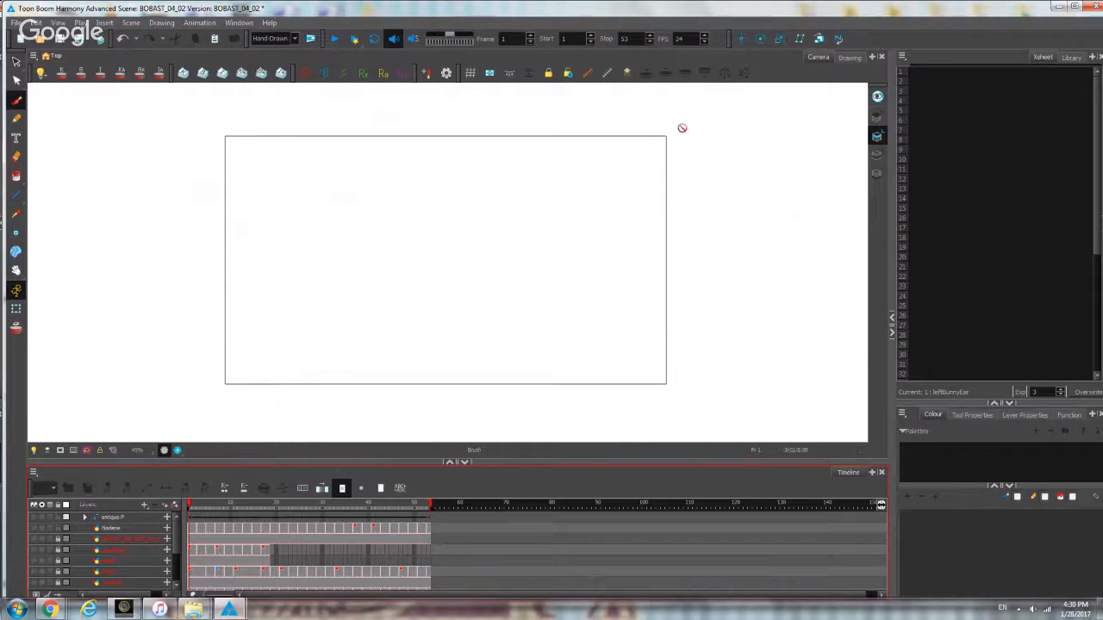
# Activate the Select tool in the Camera view and preview the camera frame by turning its mask on and off.
pyautogui.click(817, 57)
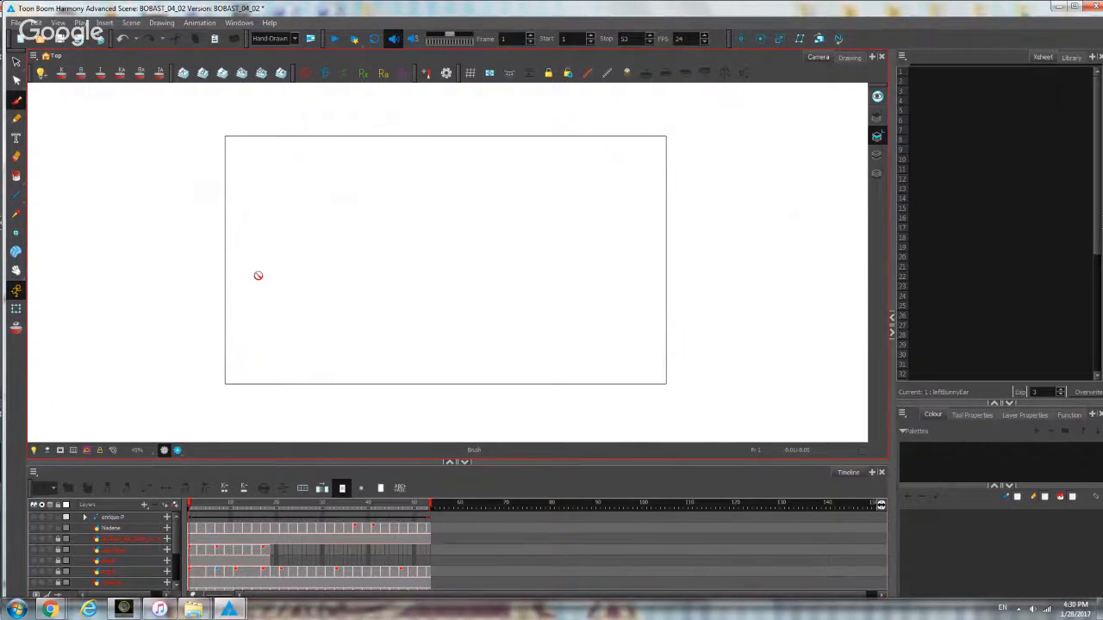
pyautogui.click(16, 61)
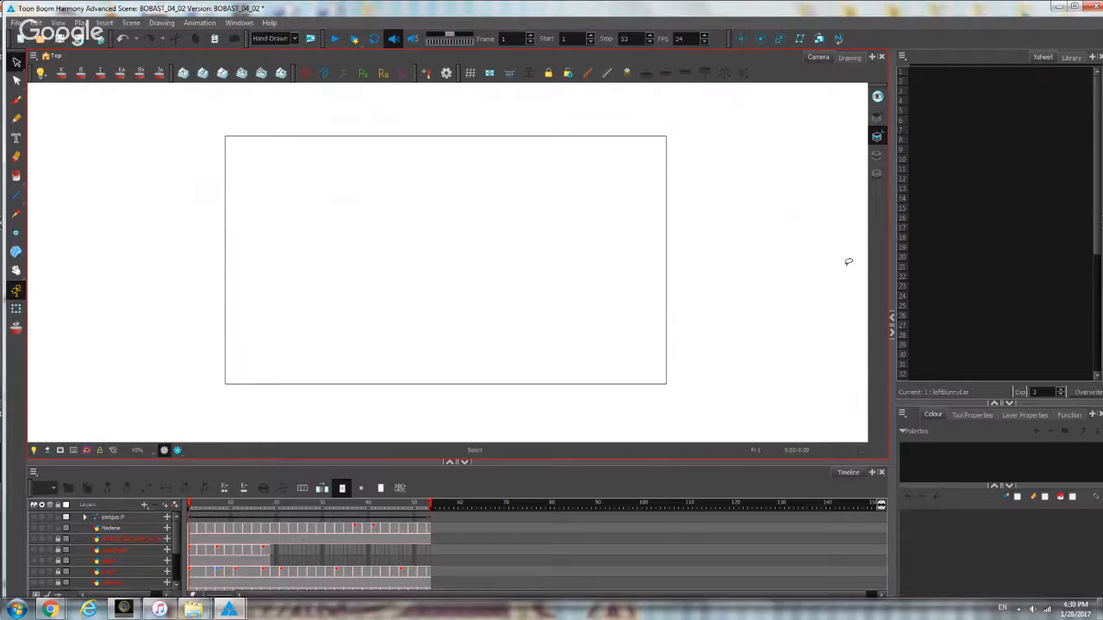
pyautogui.click(59, 451)
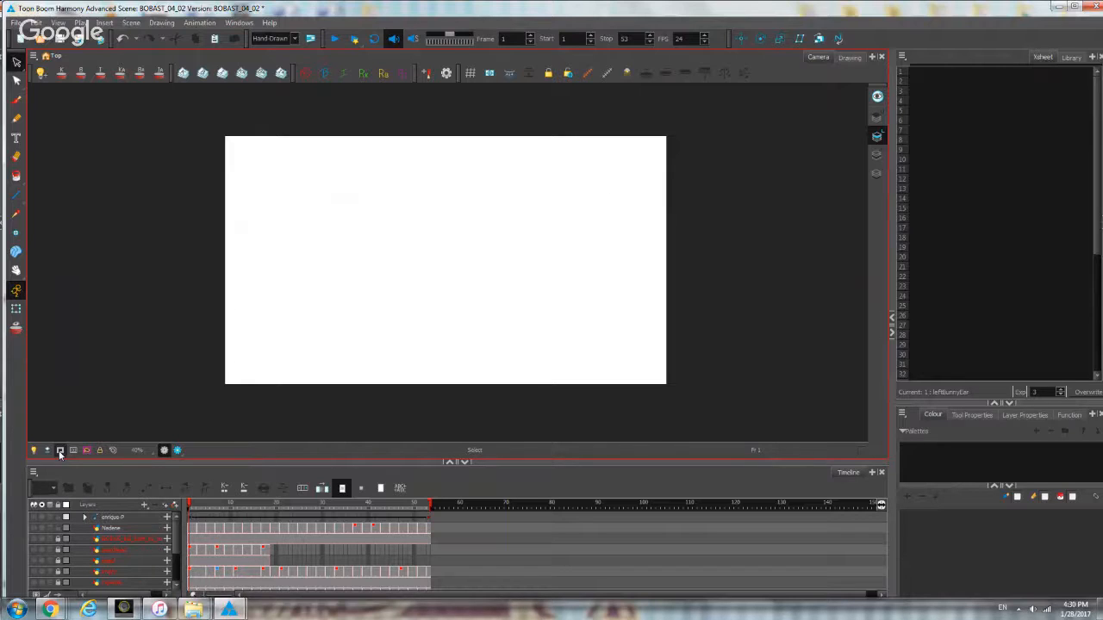
pyautogui.click(59, 452)
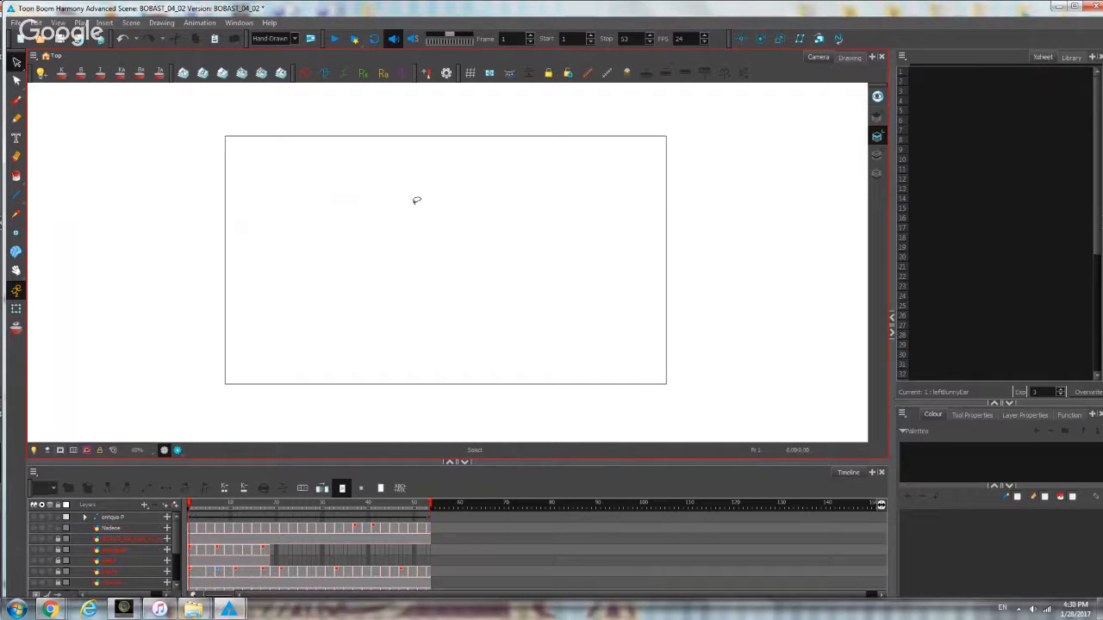
# Activate the Brush tool and show only the enrique-P and Nadene layers, with the Nadene layer selected at frame 2.
pyautogui.scroll(-1, 416, 200)
pyautogui.click(16, 99)
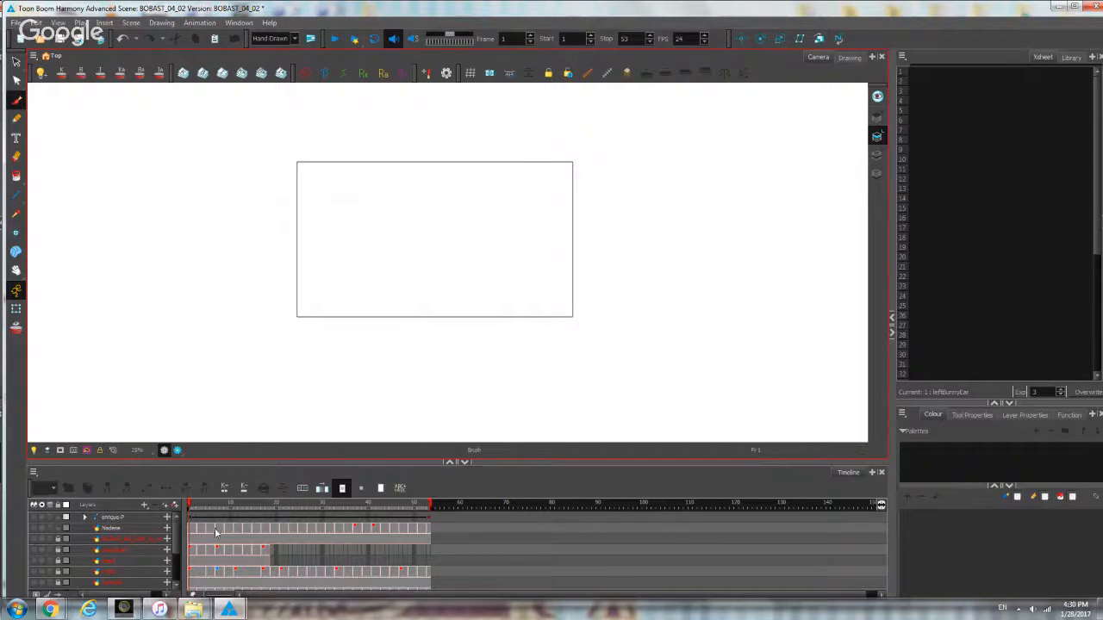
pyautogui.click(35, 517)
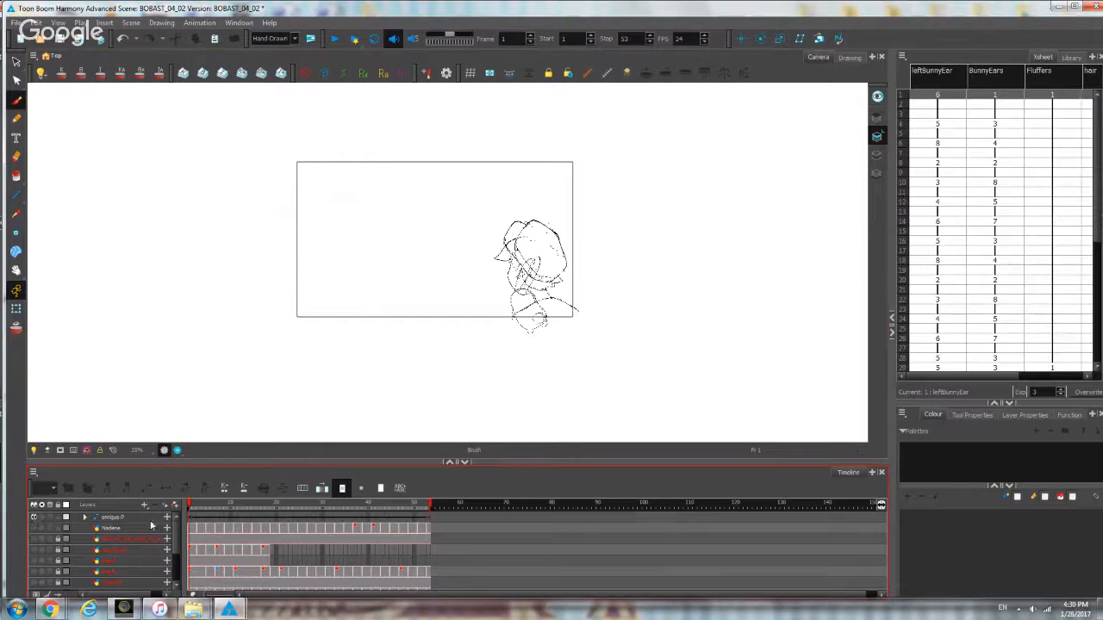
pyautogui.click(208, 523)
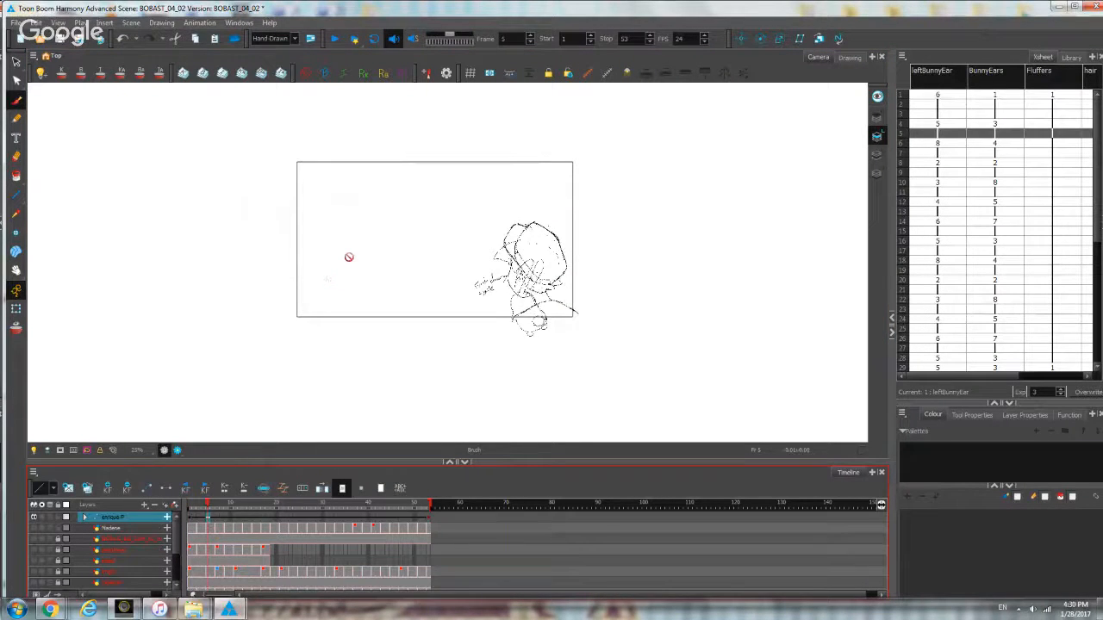
pyautogui.click(193, 528)
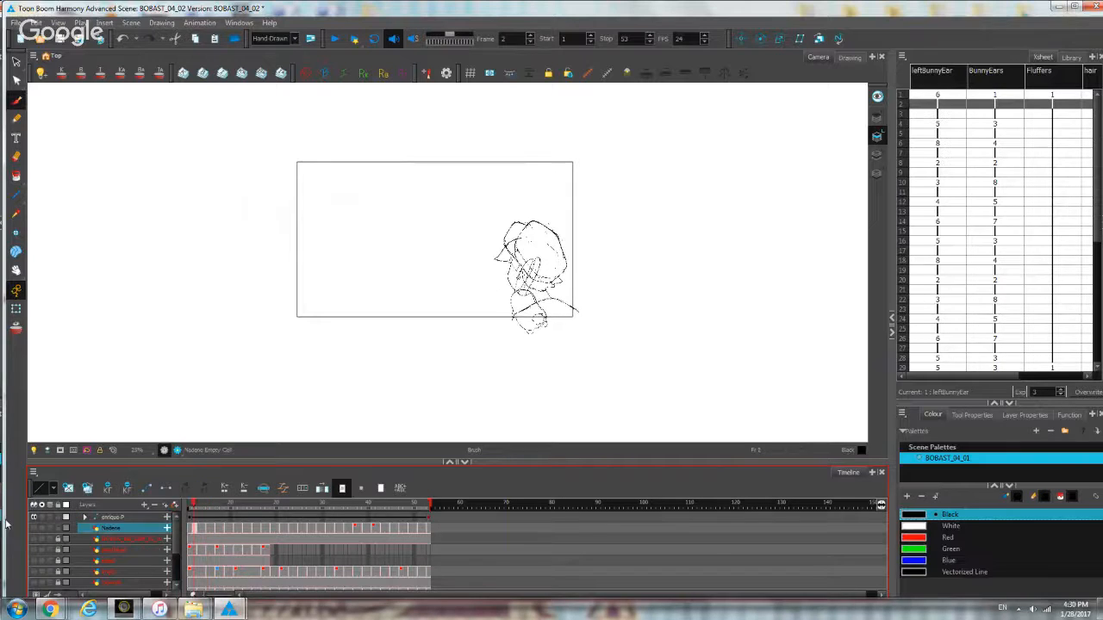
pyautogui.click(32, 530)
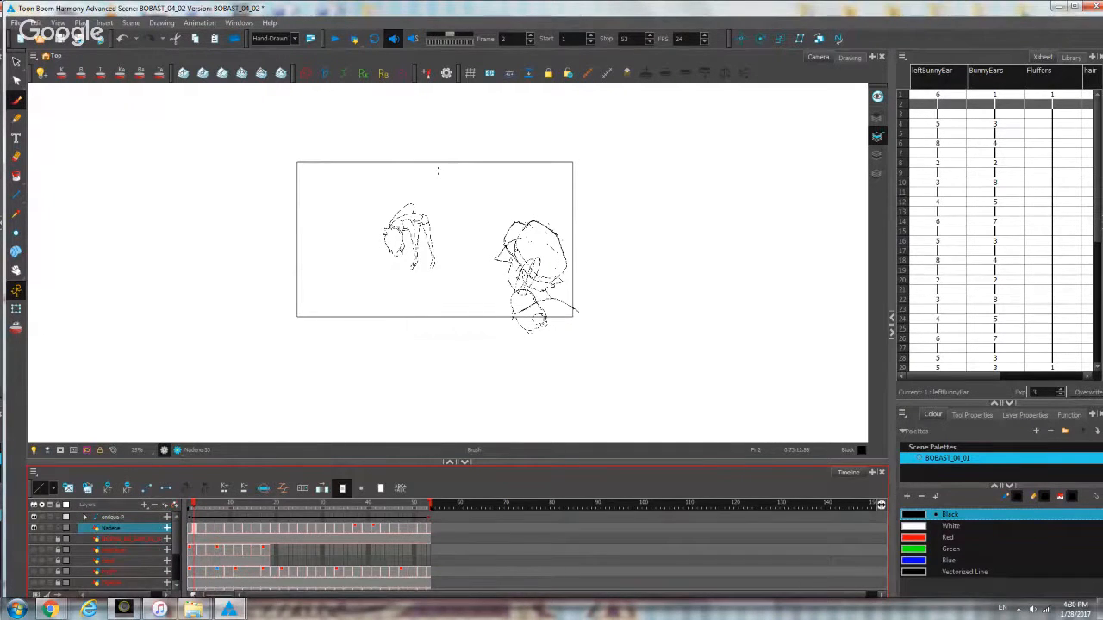
# Draw a loose looping brush stroke outside the camera frame on the Nadene layer, delete it, and return to the Brush tool.
pyautogui.moveTo(464, 270); pyautogui.dragTo(457, 293)
pyautogui.moveTo(609, 327); pyautogui.dragTo(630, 254)
pyautogui.hotkey('alt', 's')
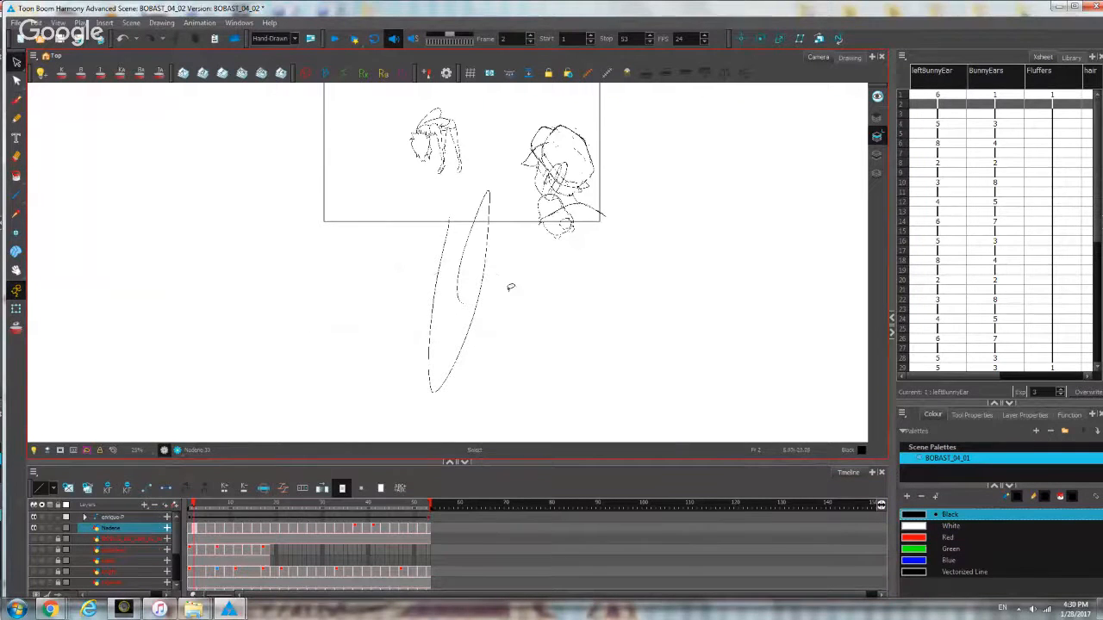
pyautogui.hotkey('ctrl', 'a')
pyautogui.press('Delete')
pyautogui.hotkey('alt', 'b')
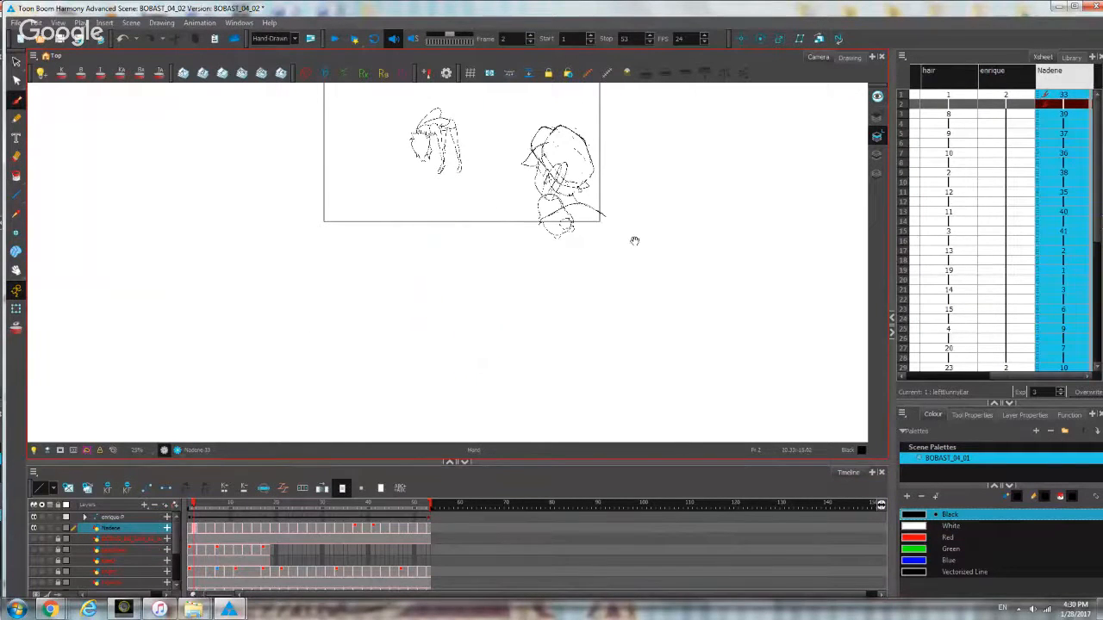
# Show all layers of the scene again around the camera frame.
pyautogui.scroll(-2, 517, 310)
pyautogui.scroll(-1, 596, 300)
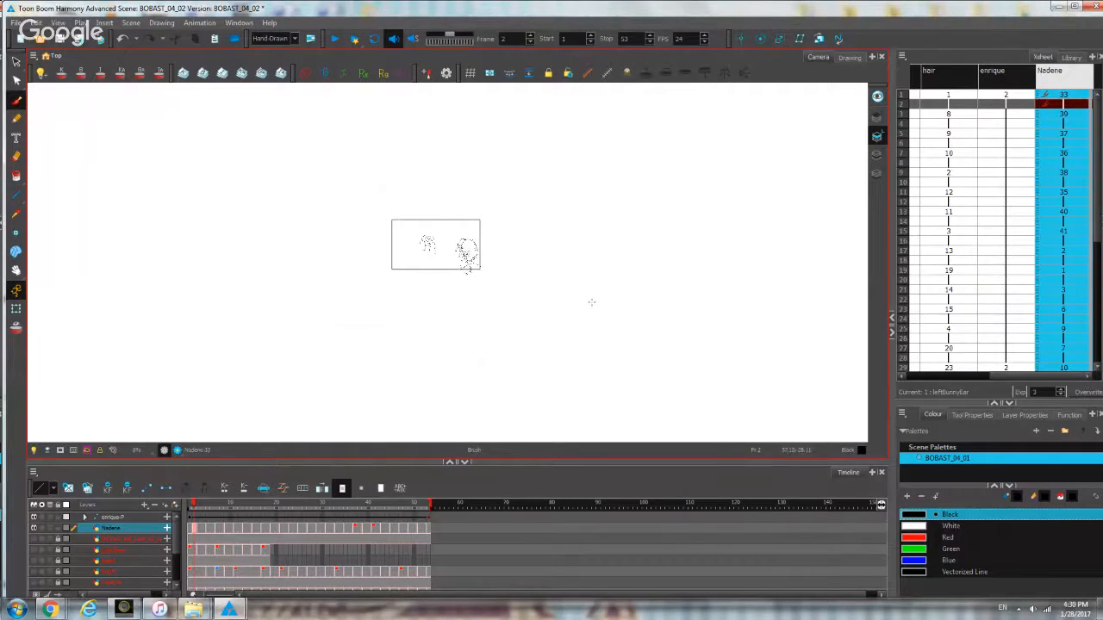
pyautogui.scroll(-1, 591, 302)
pyautogui.press('2')
pyautogui.press('2')
pyautogui.press('2')
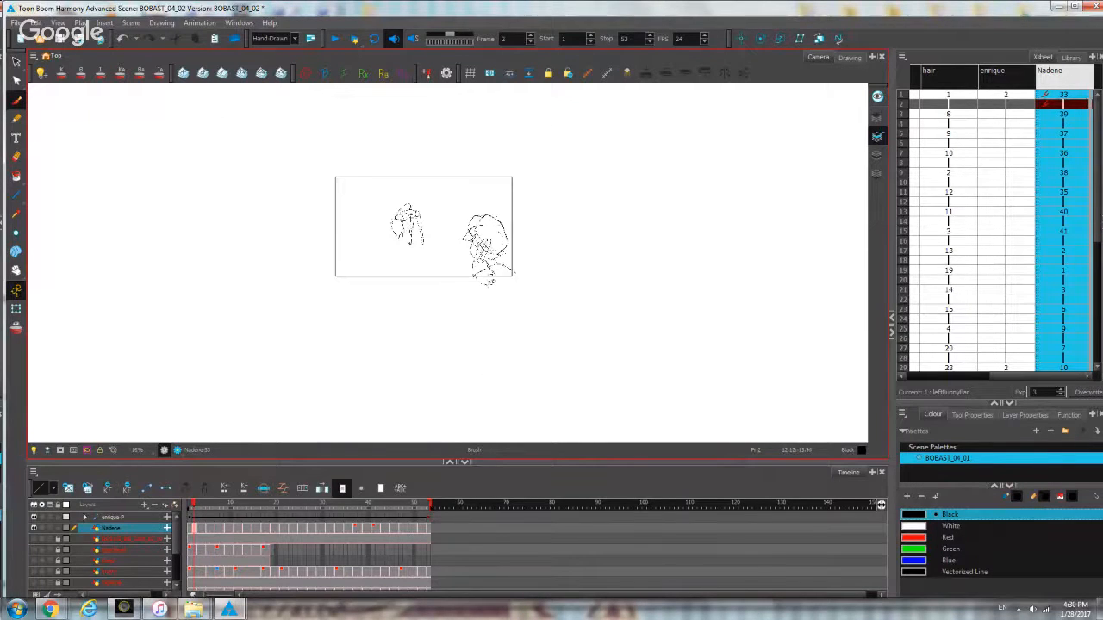
pyautogui.press('2')
pyautogui.moveTo(472, 292); pyautogui.dragTo(519, 377)
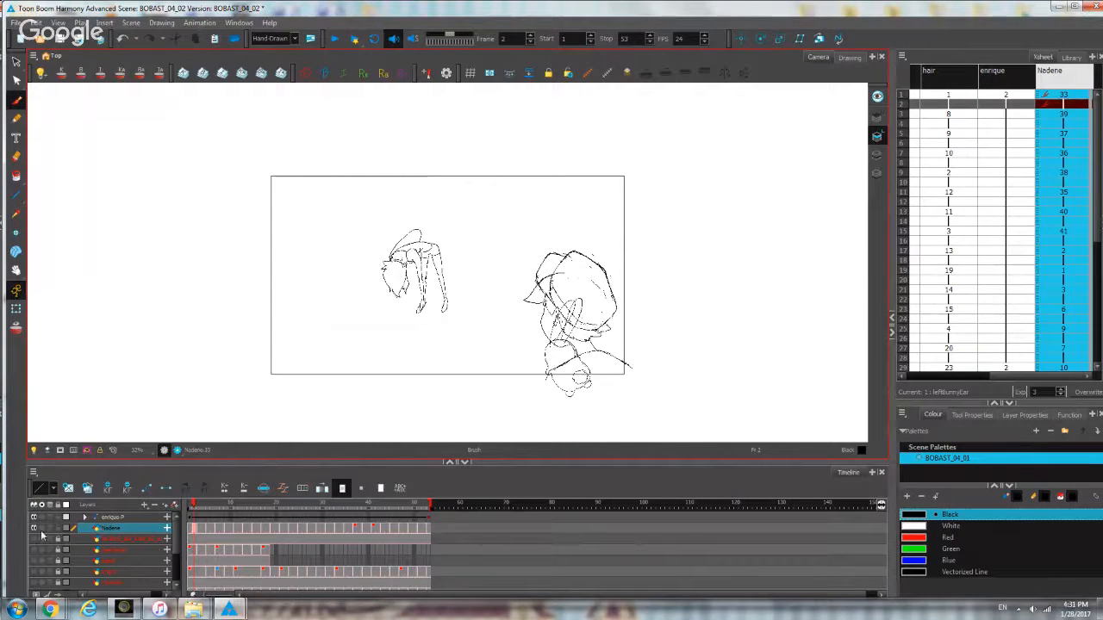
pyautogui.click(33, 506)
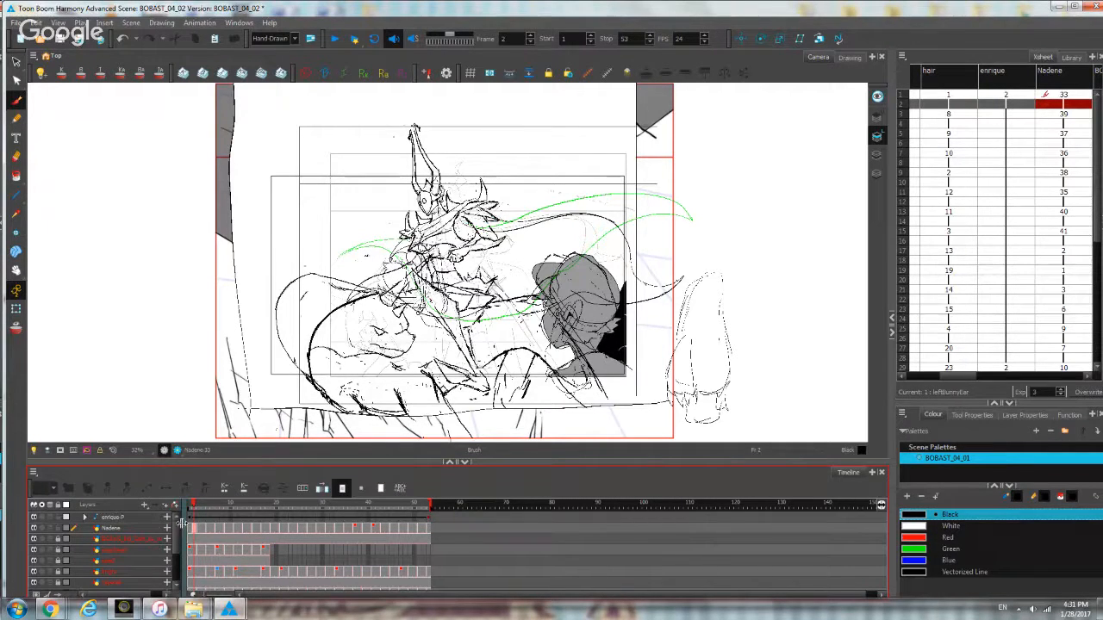
# Find the Camera layer and its parent peg Camera-P in the layer list, and select the Camera layer at frame 3.
pyautogui.scroll(-4, 97, 542)
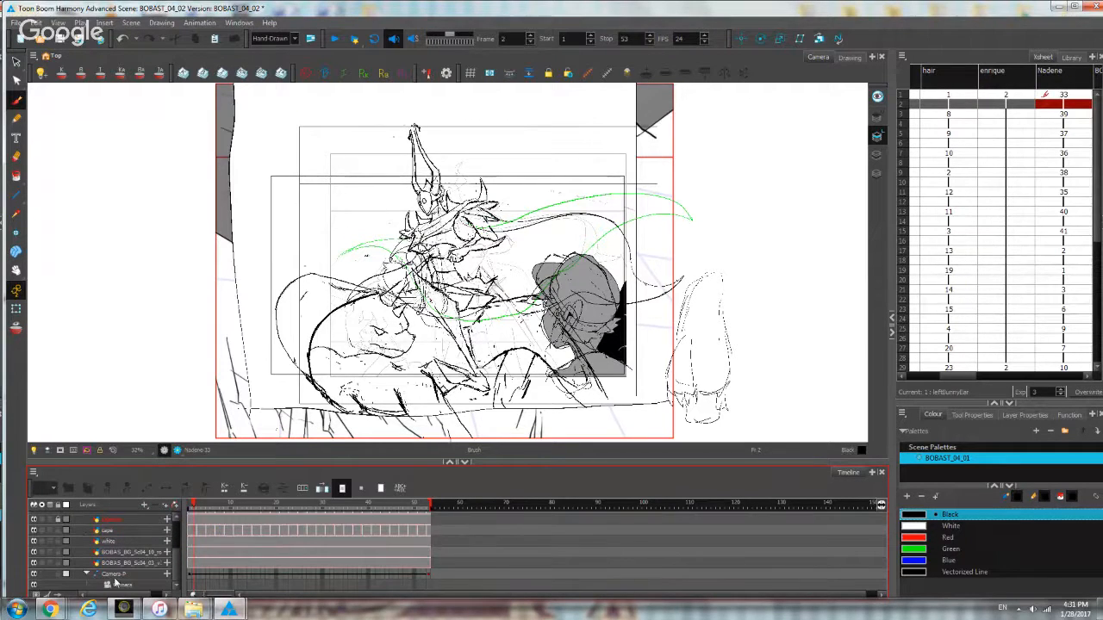
pyautogui.scroll(4, 116, 576)
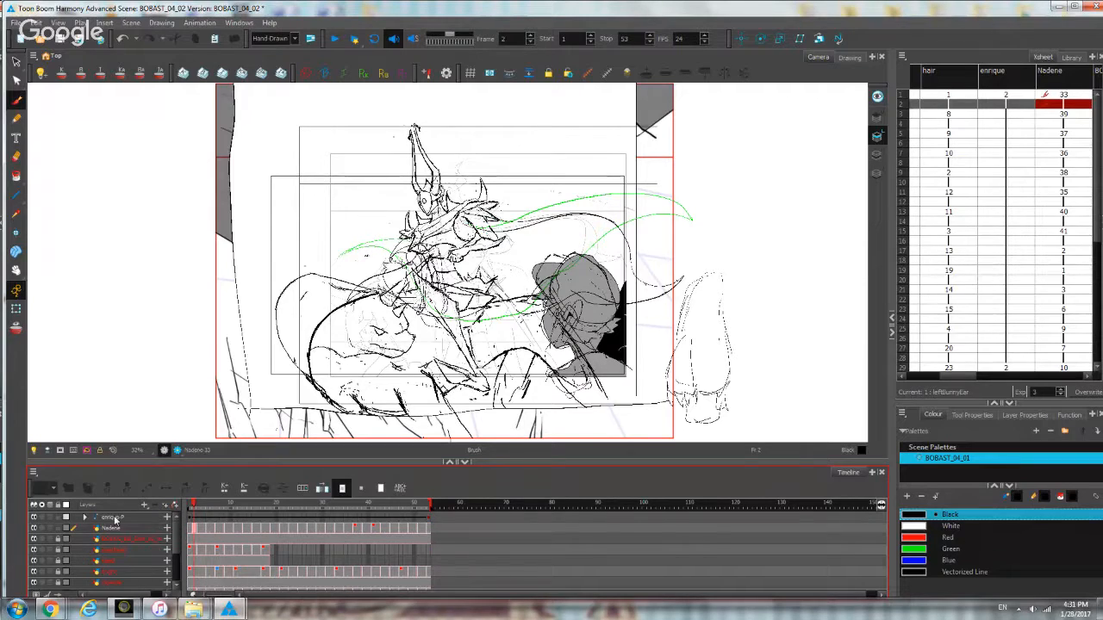
pyautogui.scroll(-4, 114, 519)
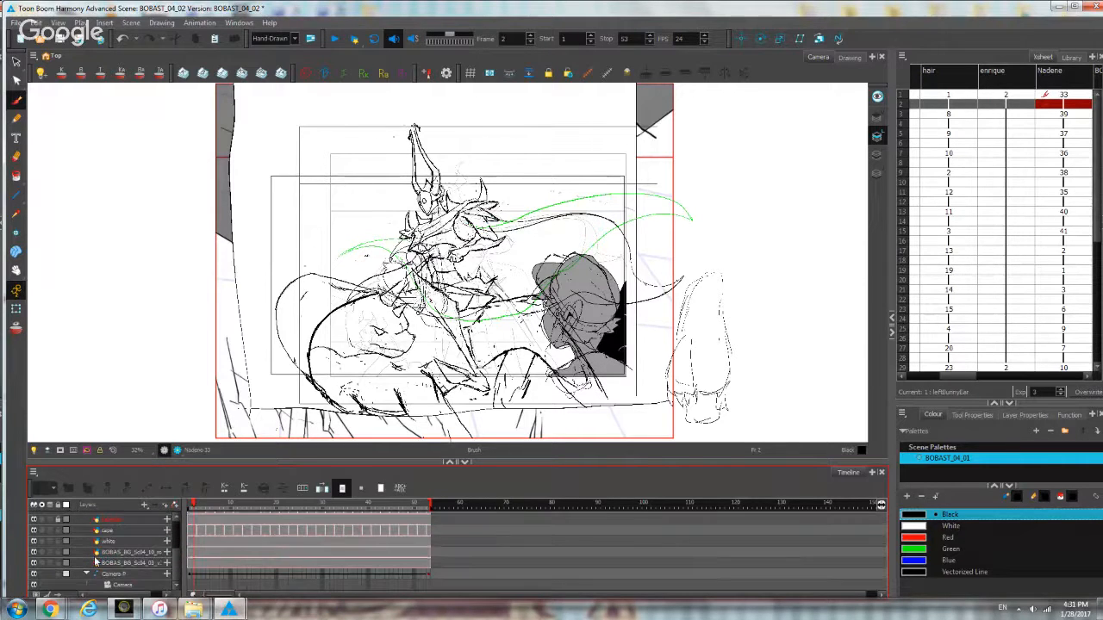
pyautogui.click(122, 586)
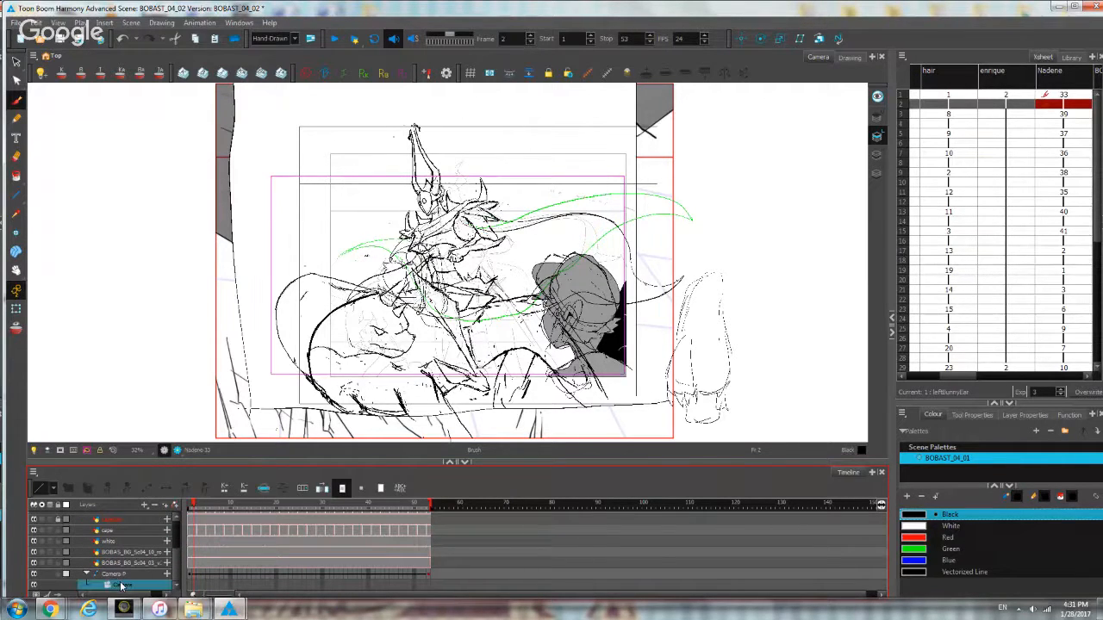
pyautogui.click(116, 574)
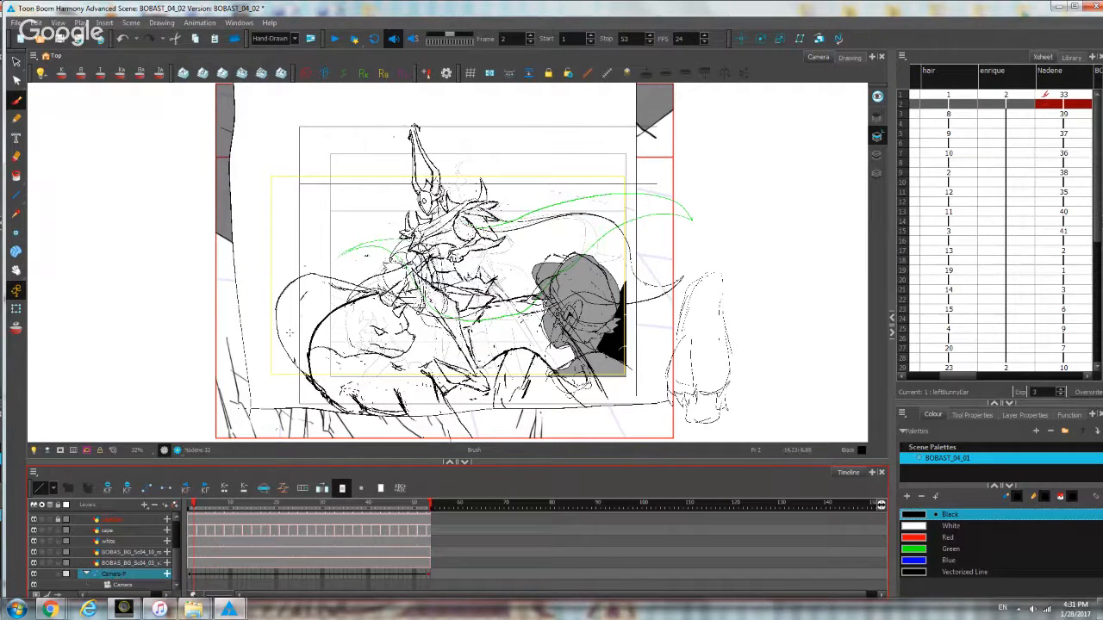
pyautogui.click(197, 585)
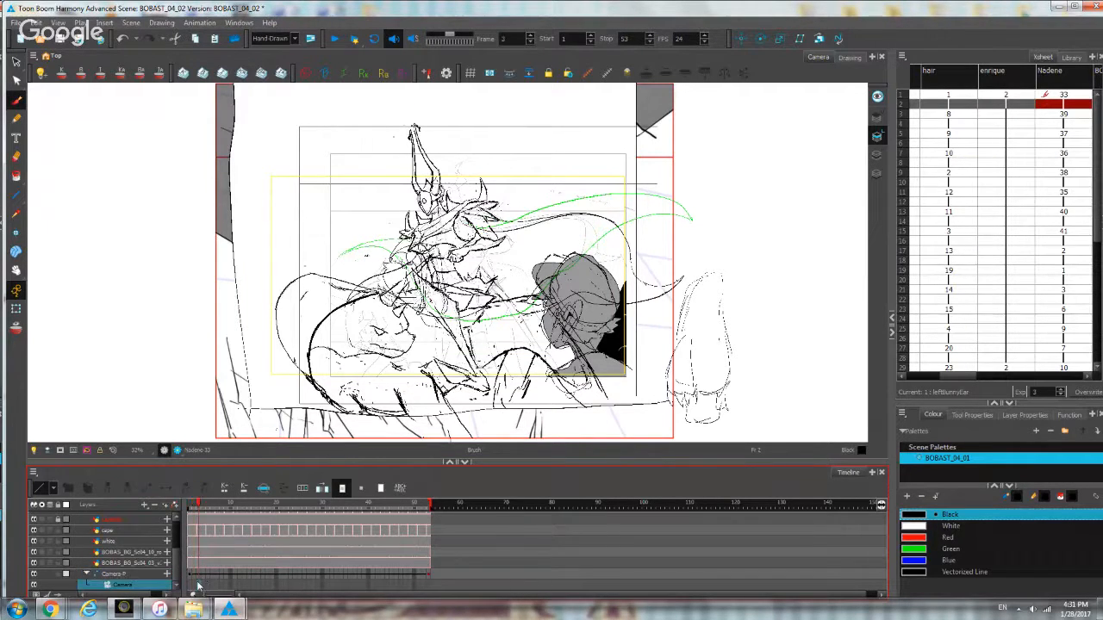
# Try to select the camera frame with the Select tool, select the Camera-P peg instead, and activate the Transform tool.
pyautogui.scroll(-2, 261, 398)
pyautogui.hotkey('alt', 's')
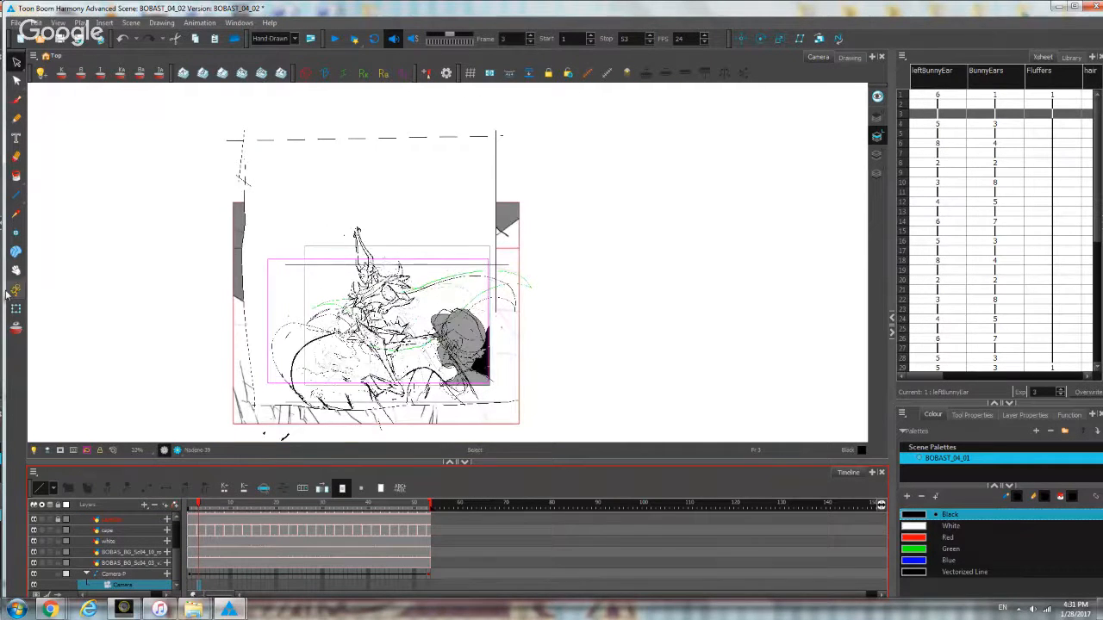
pyautogui.moveTo(440, 226); pyautogui.dragTo(188, 332)
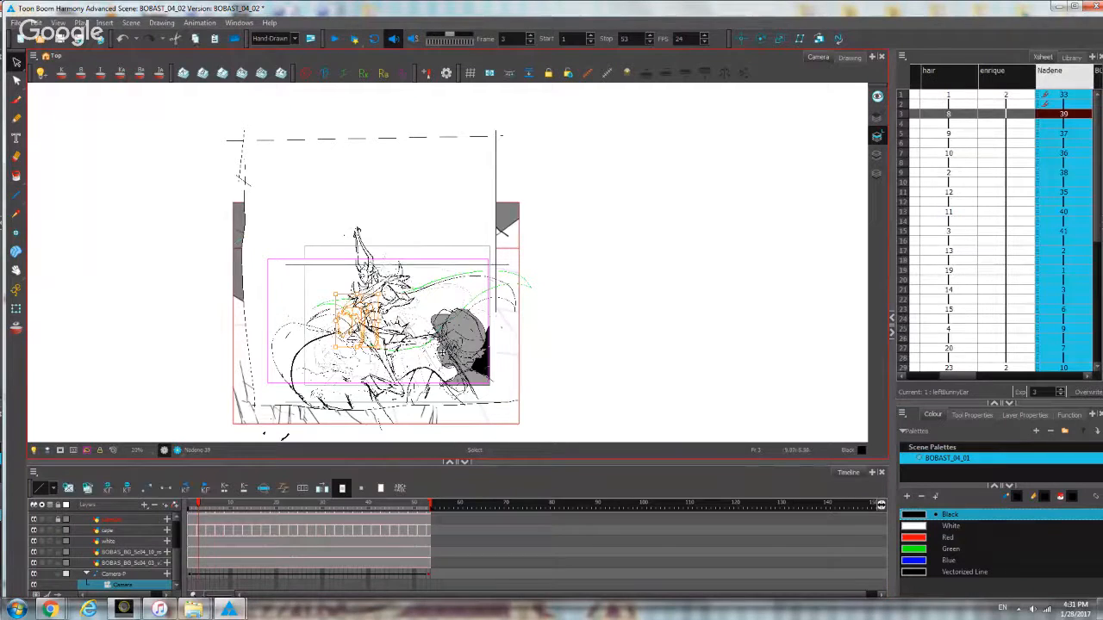
pyautogui.scroll(1, 440, 354)
pyautogui.keyDown('shift'); pyautogui.click(143, 577); pyautogui.keyUp('shift')
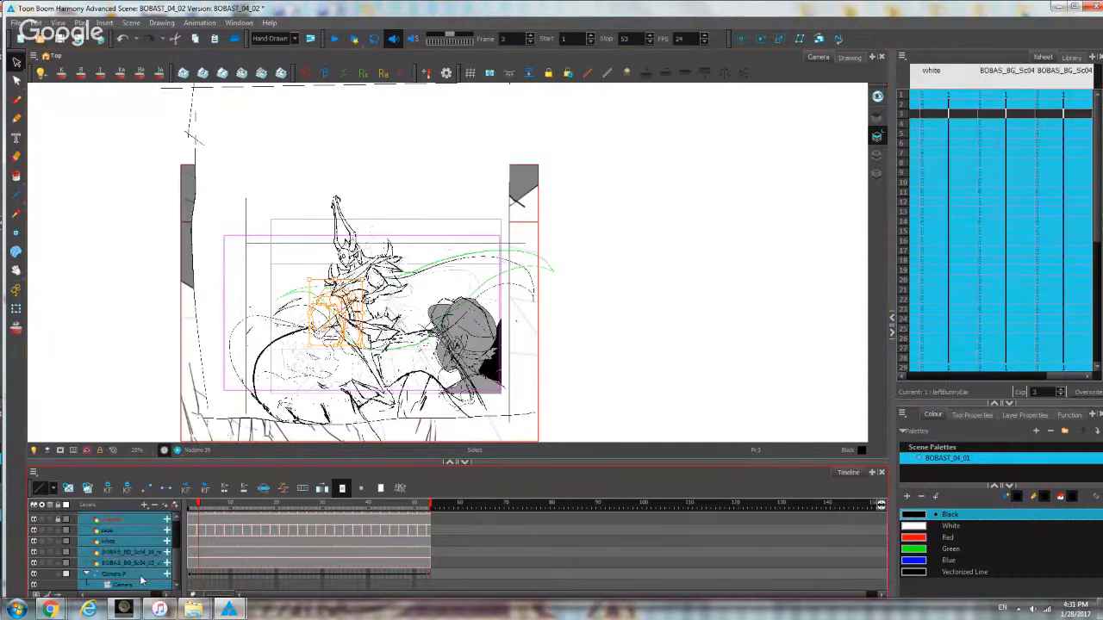
pyautogui.click(131, 577)
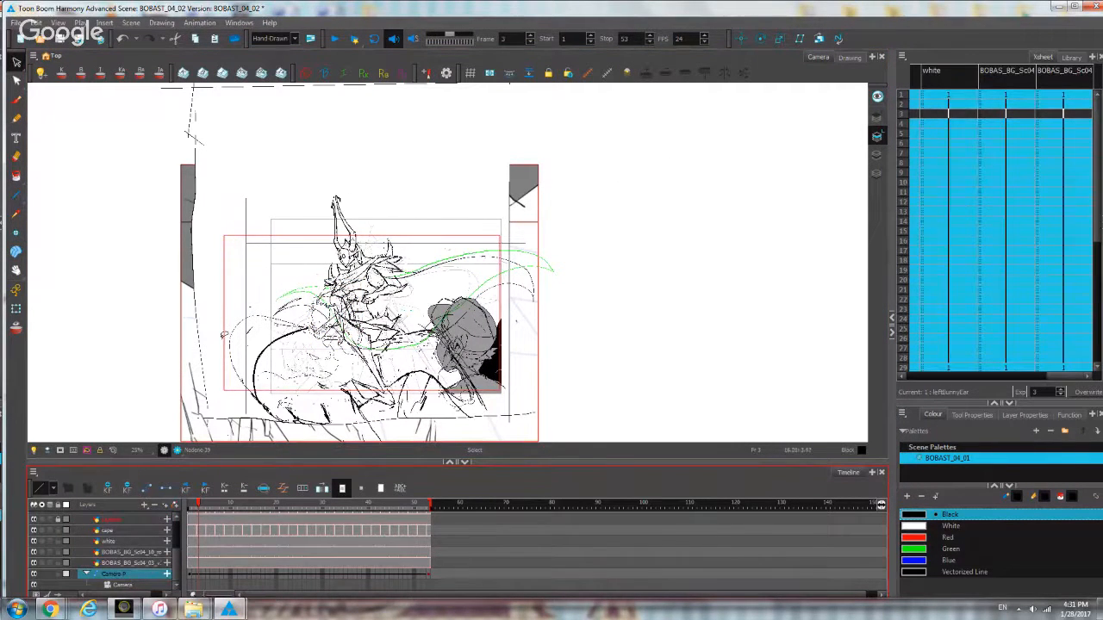
pyautogui.click(15, 310)
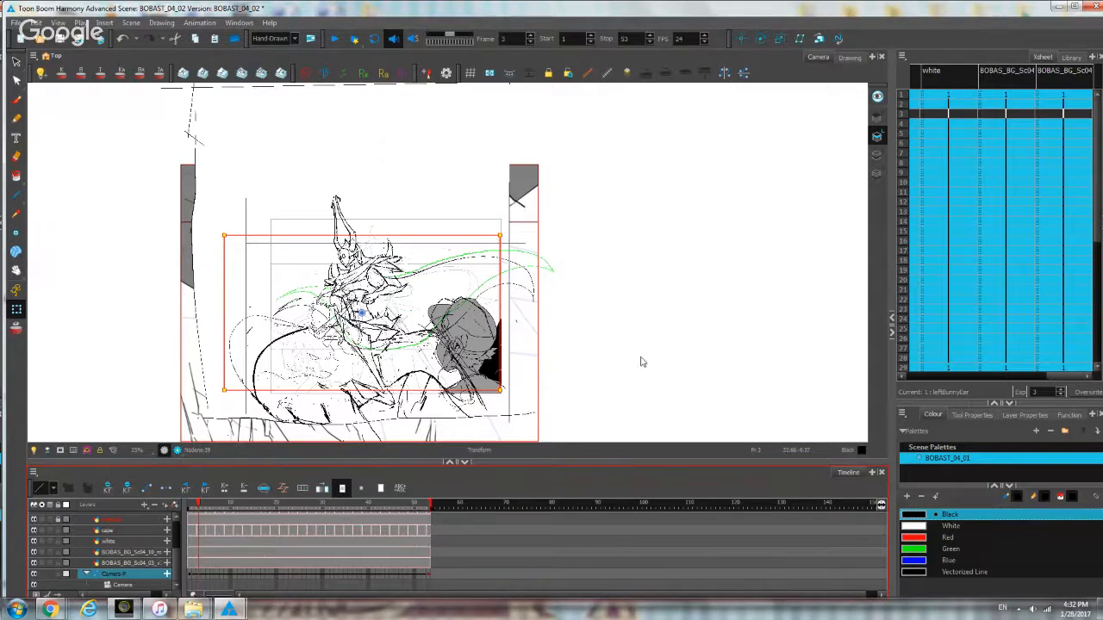
# Move the camera frame toward the lower left of the artwork at frame 3, and undo the move.
pyautogui.press('space')
pyautogui.moveTo(625, 354); pyautogui.dragTo(646, 316)
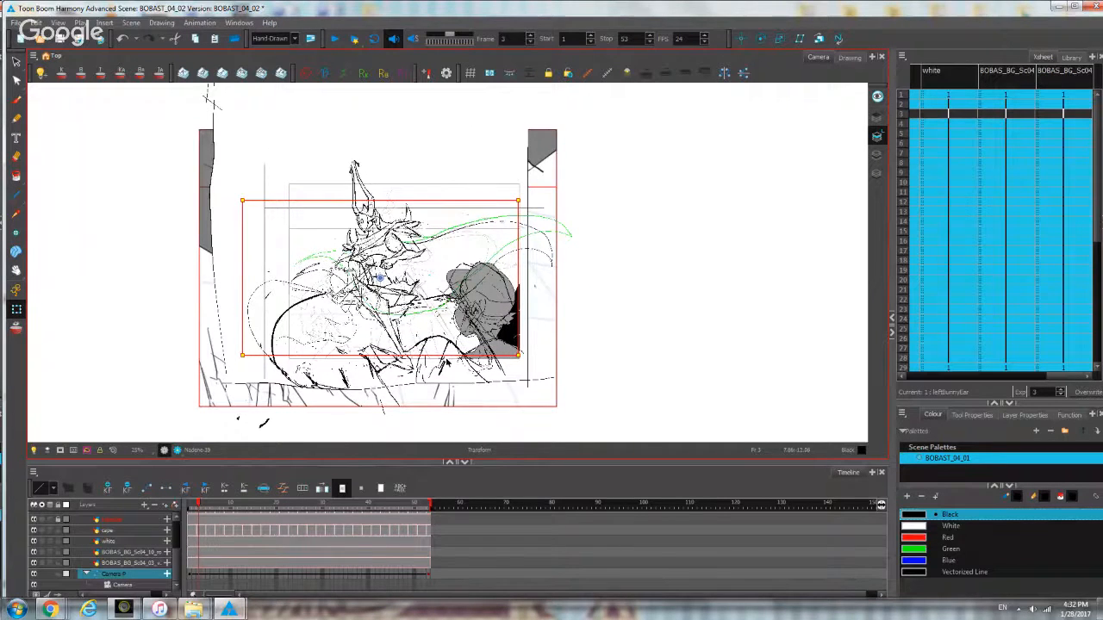
pyautogui.moveTo(444, 365); pyautogui.dragTo(341, 440)
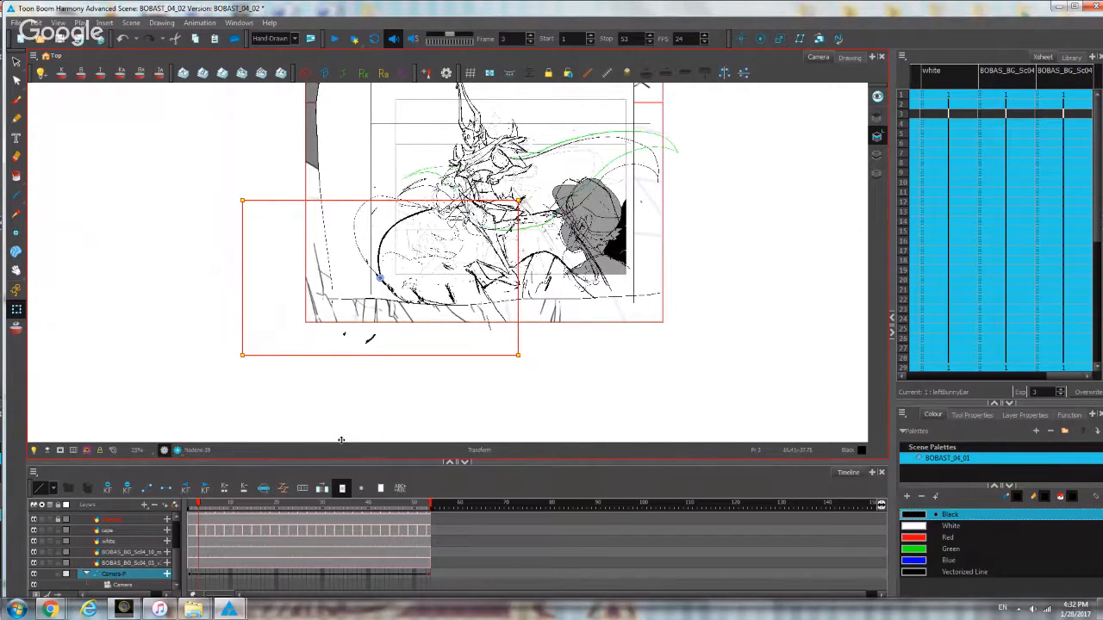
pyautogui.hotkey('ctrl', 'z')
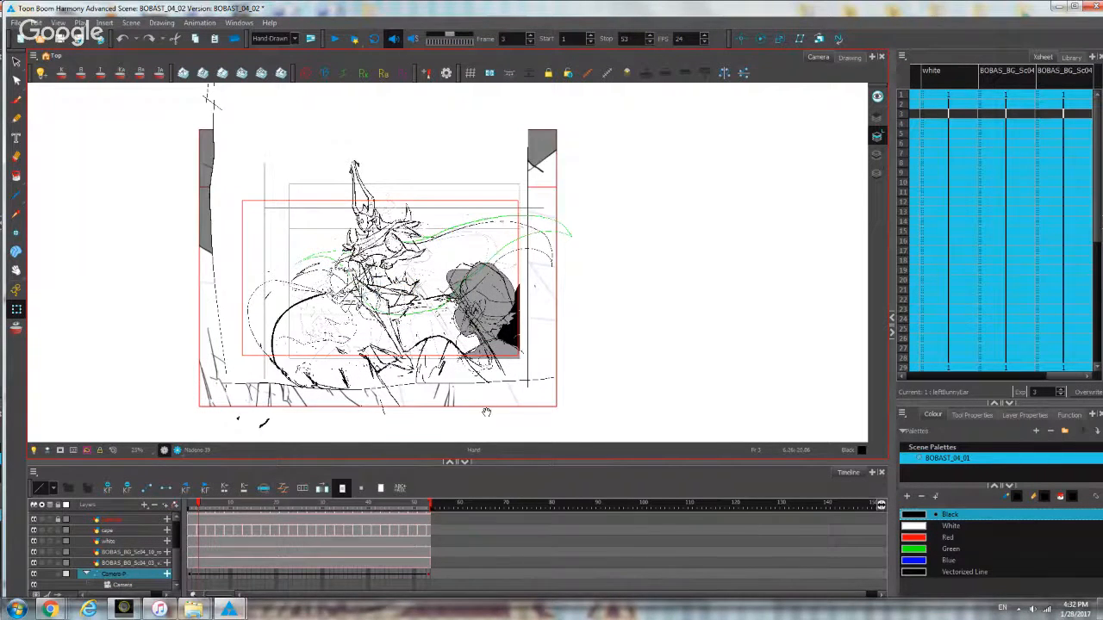
pyautogui.moveTo(487, 412); pyautogui.dragTo(490, 386)
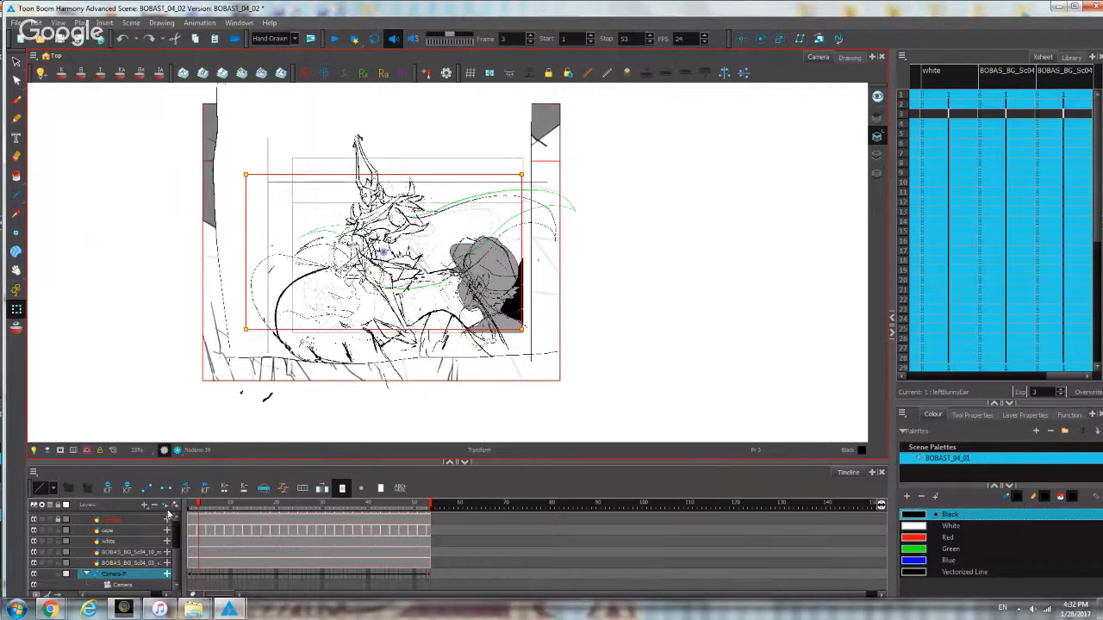
# Select the cape layer at frame 9 and move its drawing outside the background, to the right of the character.
pyautogui.click(108, 532)
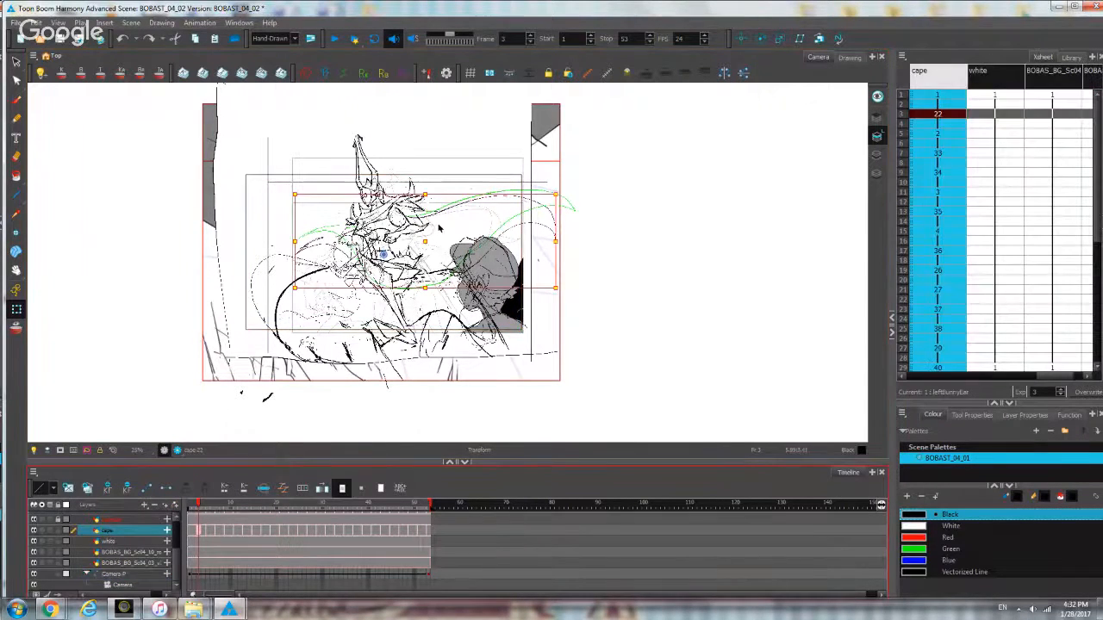
pyautogui.click(500, 186)
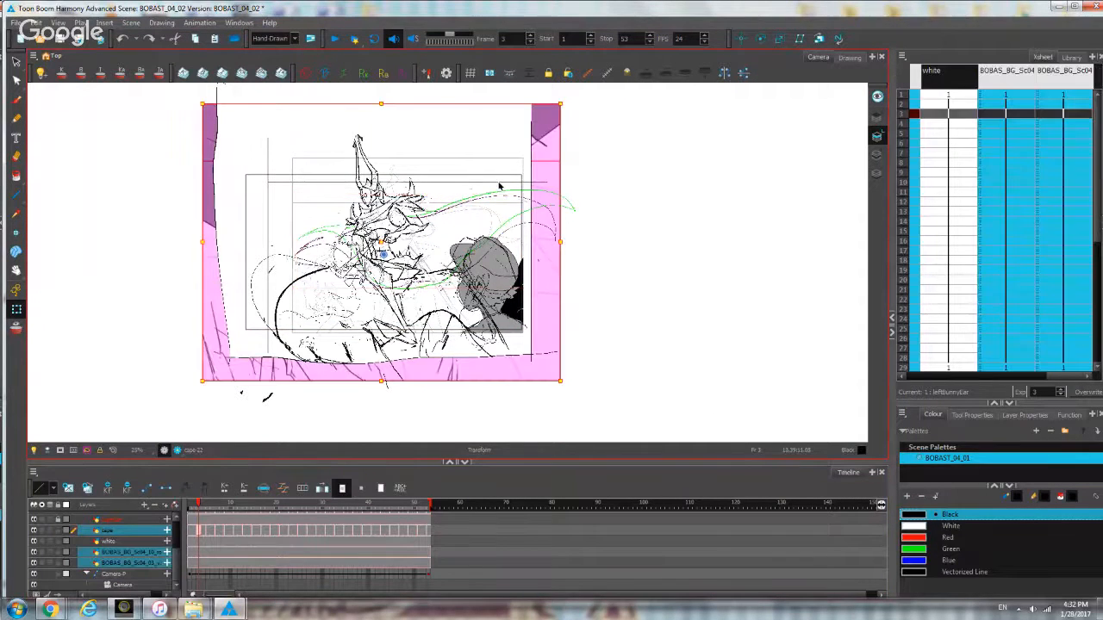
pyautogui.scroll(3, 500, 186)
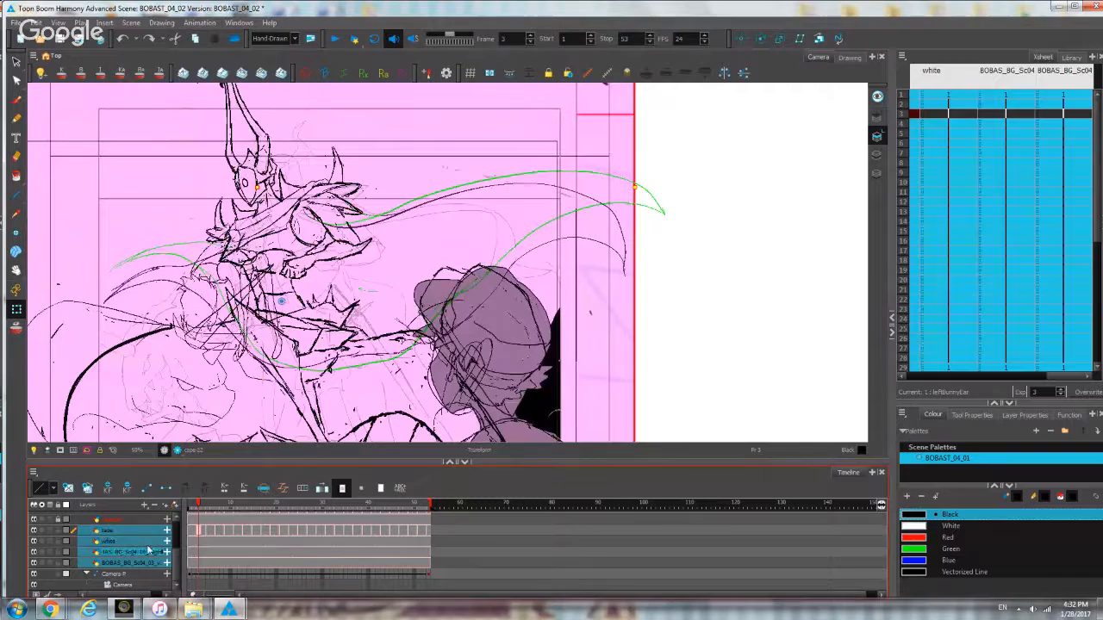
pyautogui.click(227, 575)
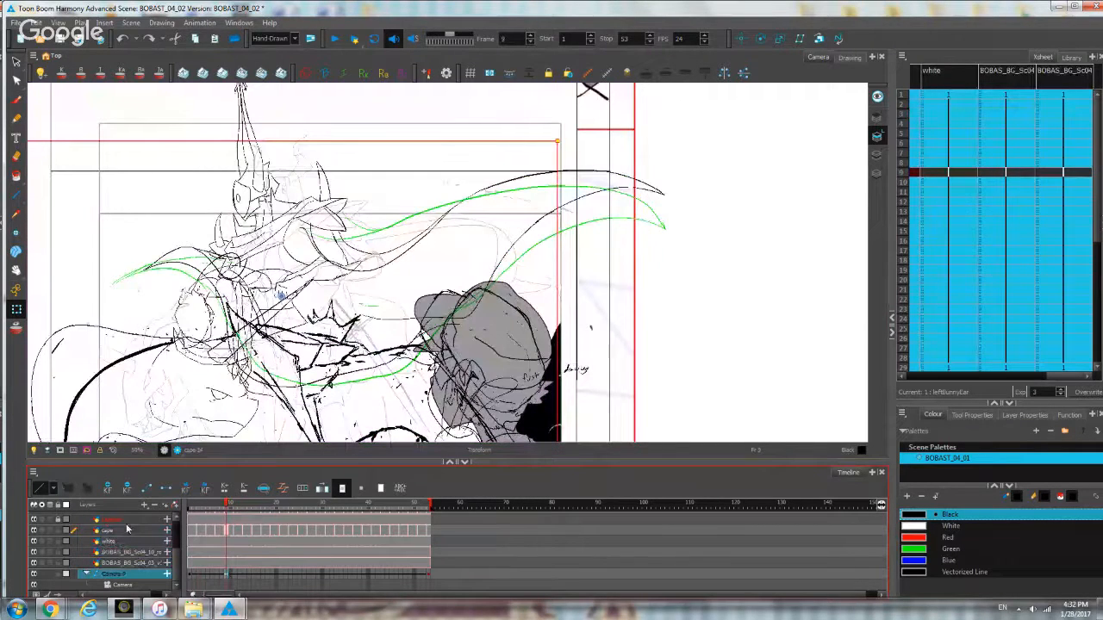
pyautogui.click(127, 529)
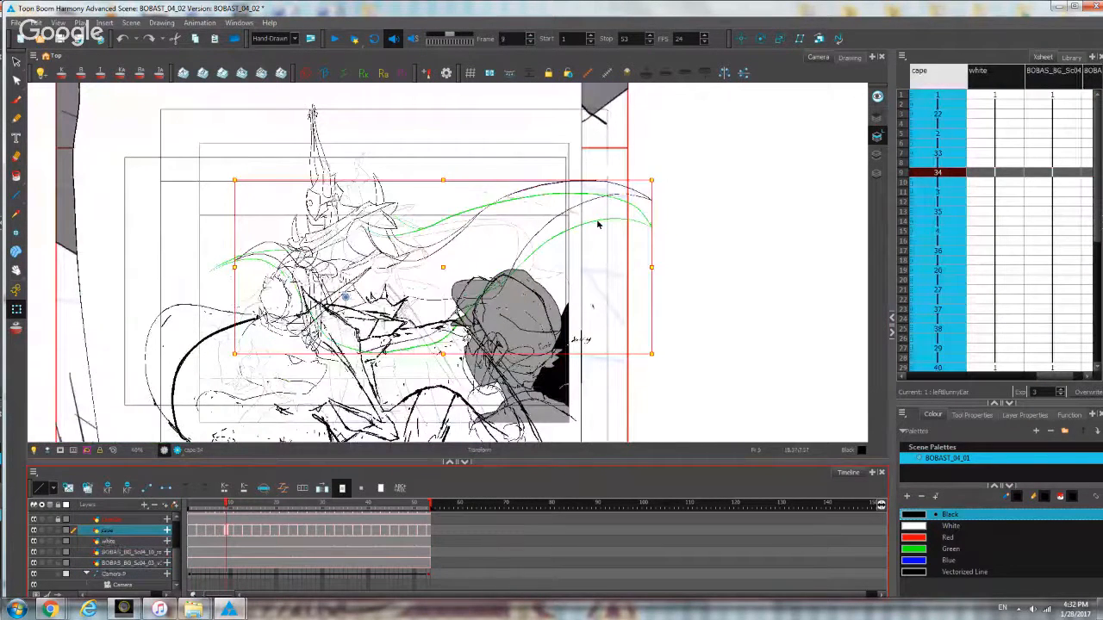
pyautogui.moveTo(428, 256); pyautogui.dragTo(813, 188)
pyautogui.press('1')
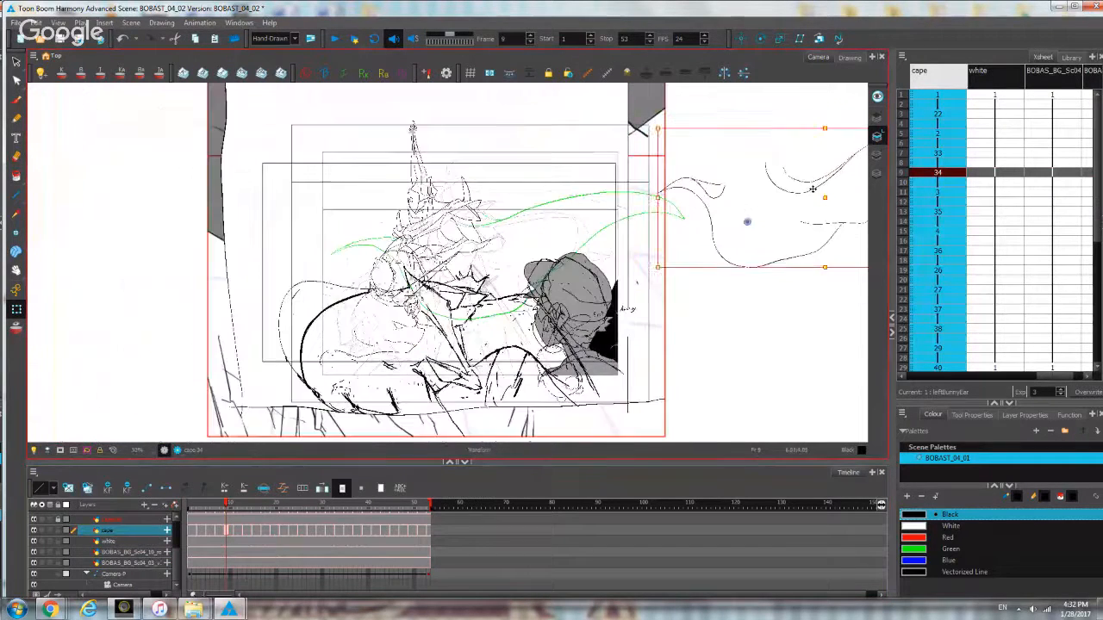
# Add a parent peg to the cape layer.
pyautogui.press('space')
pyautogui.moveTo(747, 304); pyautogui.dragTo(482, 346)
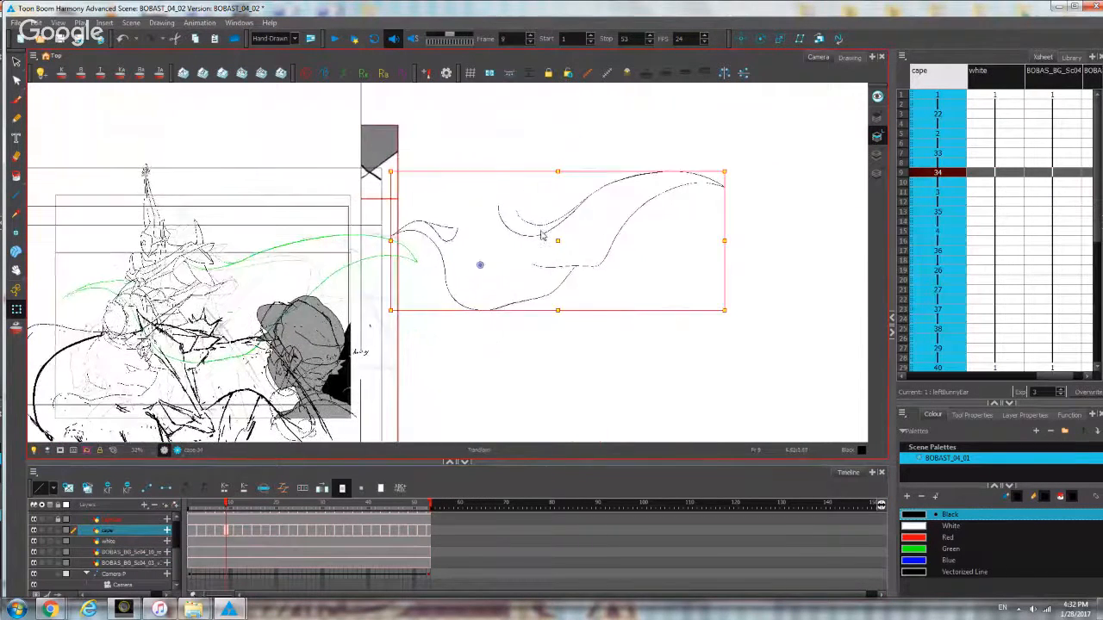
pyautogui.click(144, 506)
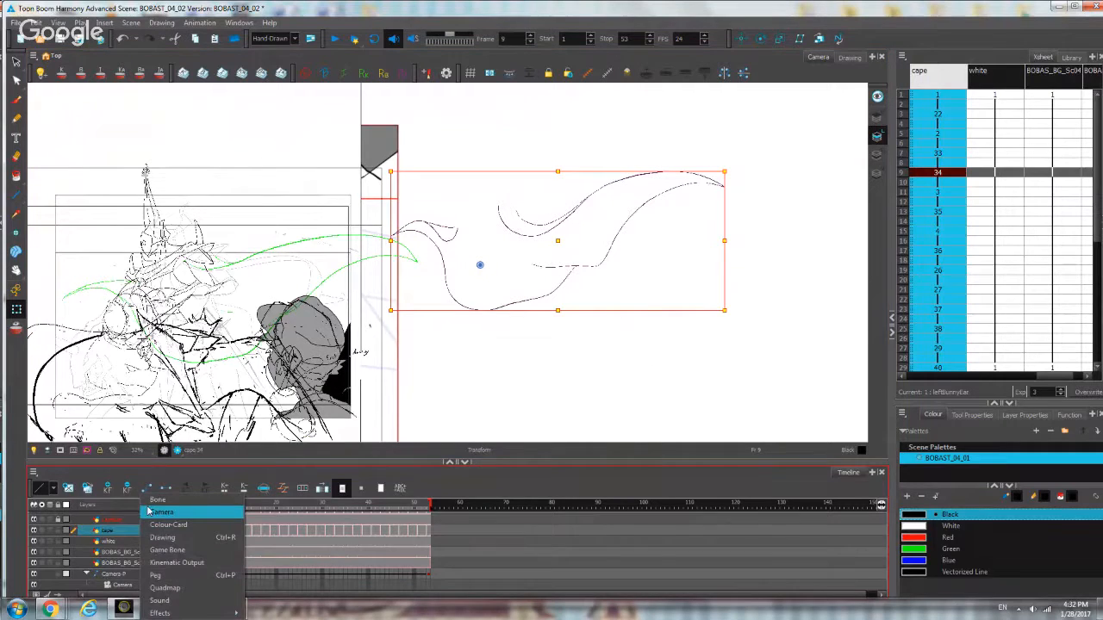
pyautogui.click(181, 576)
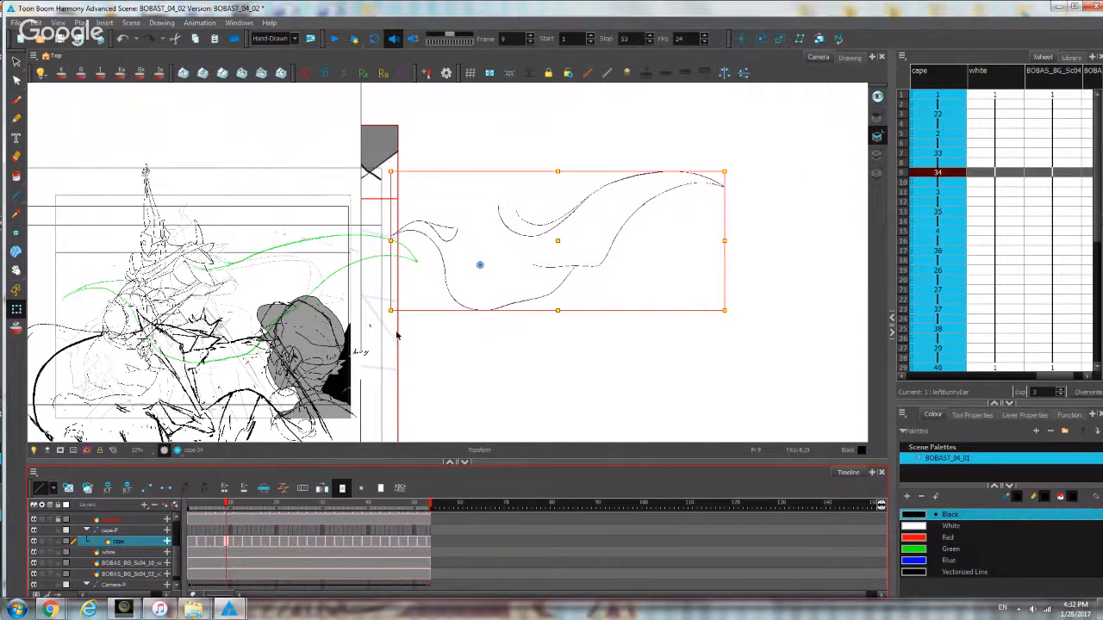
# Select the cape's parent peg and move the cape left until it overlaps the background and the character at frame 9.
pyautogui.click(110, 530)
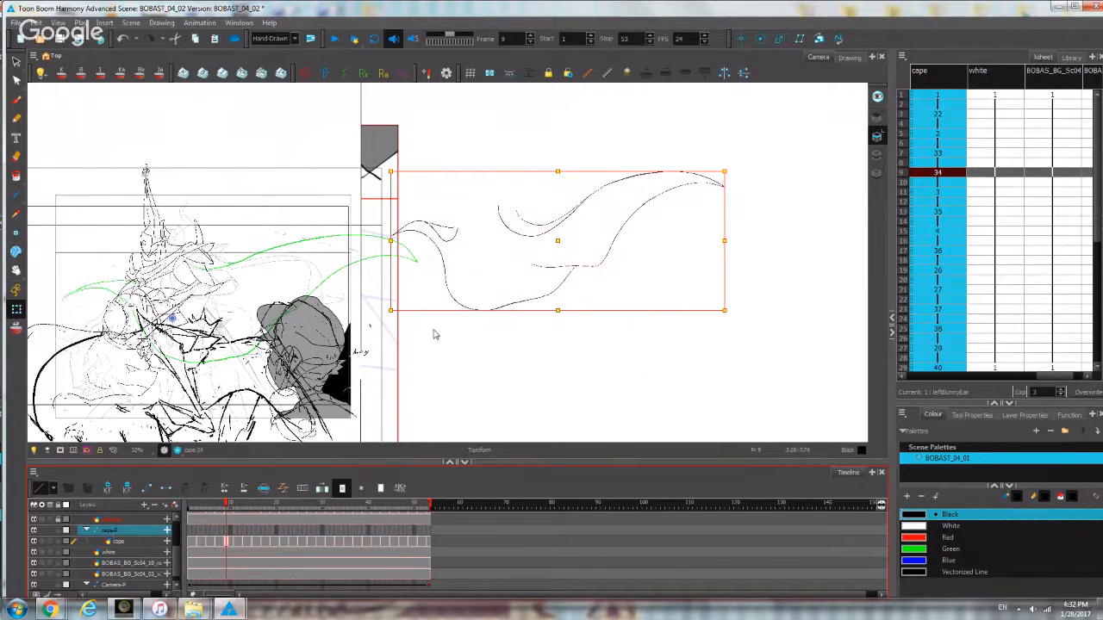
pyautogui.scroll(-1, 436, 335)
pyautogui.moveTo(344, 278); pyautogui.dragTo(395, 249)
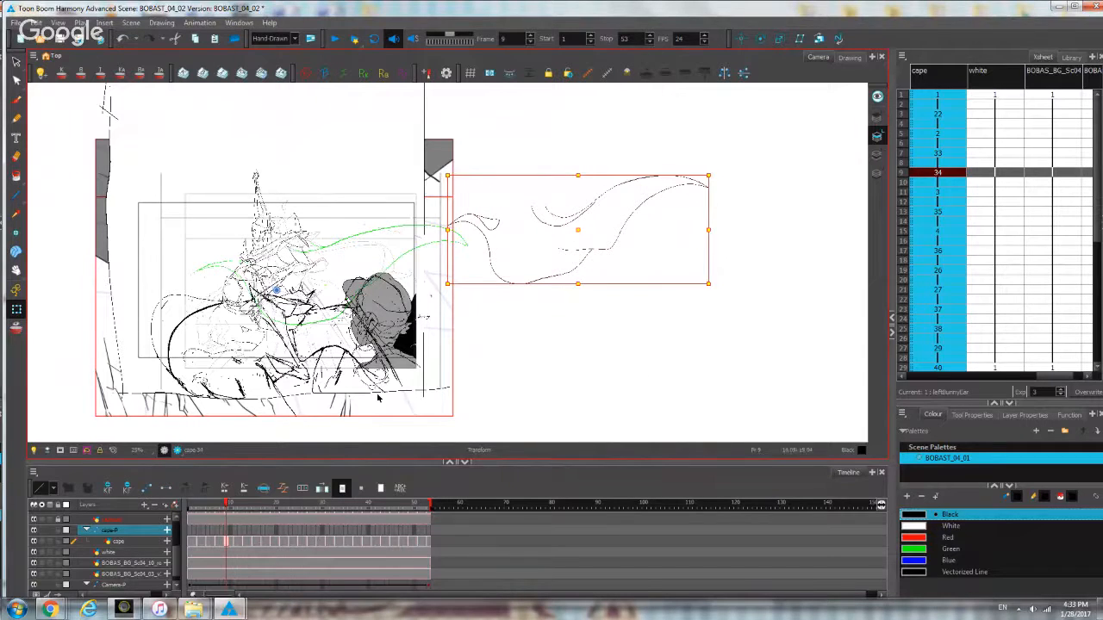
pyautogui.scroll(3, 436, 274)
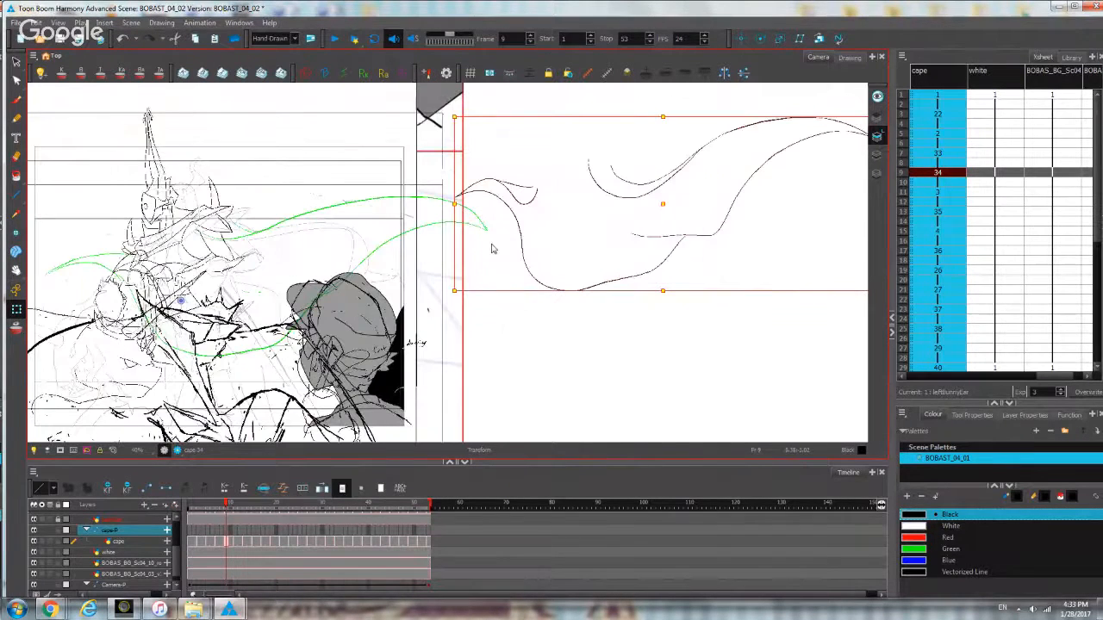
pyautogui.moveTo(491, 249)
pyautogui.mouseDown()
pyautogui.moveTo(302, 310)
pyautogui.moveTo(344, 243)
pyautogui.moveTo(285, 250)
pyautogui.moveTo(299, 245)
pyautogui.mouseUp()
pyautogui.scroll(-1, 299, 245)
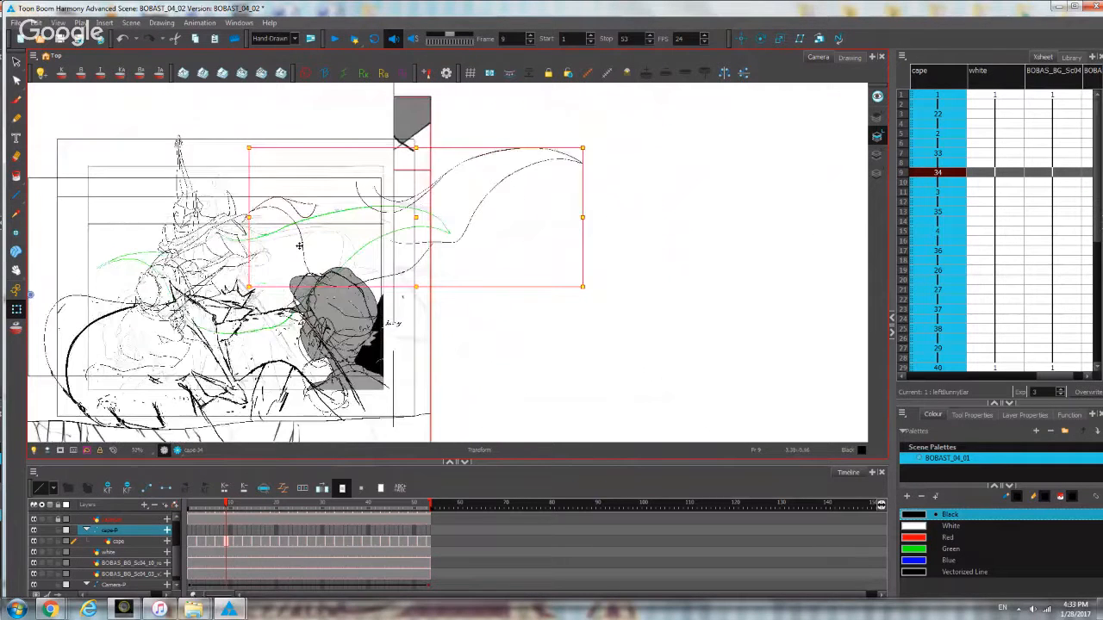
pyautogui.scroll(-1, 403, 267)
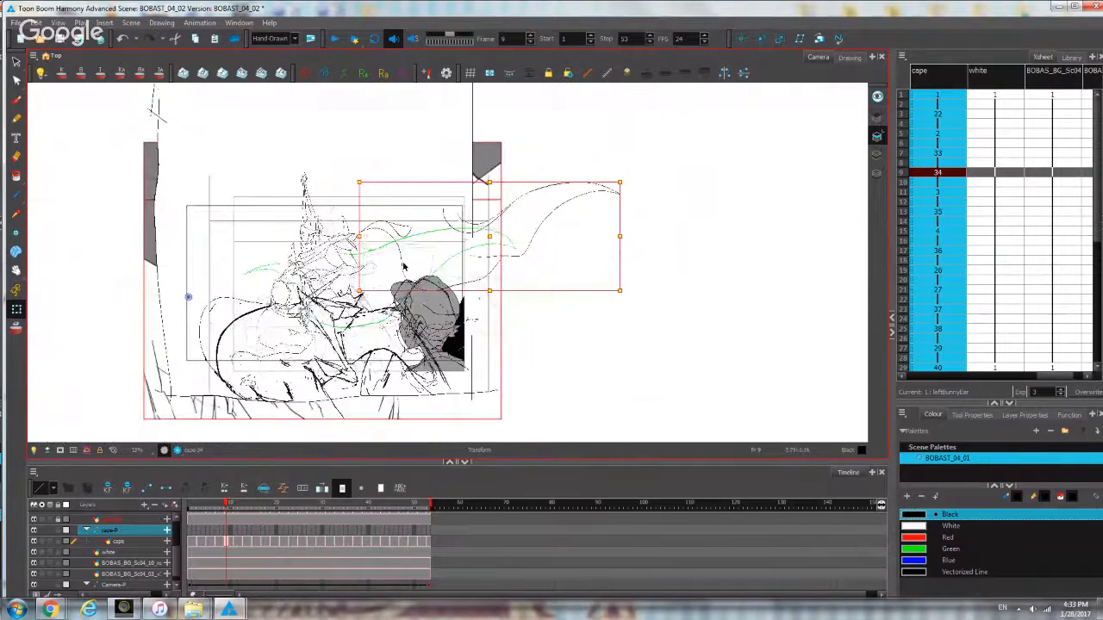
# Select the cape drawing layer and move its drawing right, clear of the background's edge.
pyautogui.moveTo(526, 250); pyautogui.dragTo(308, 259)
pyautogui.click(334, 255)
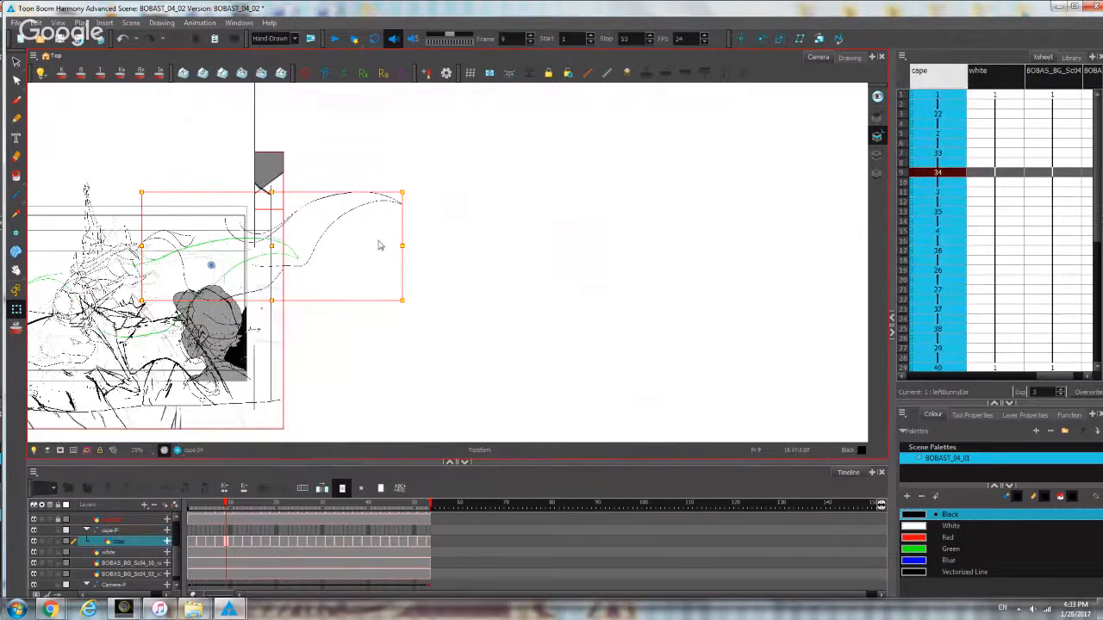
pyautogui.scroll(2, 337, 255)
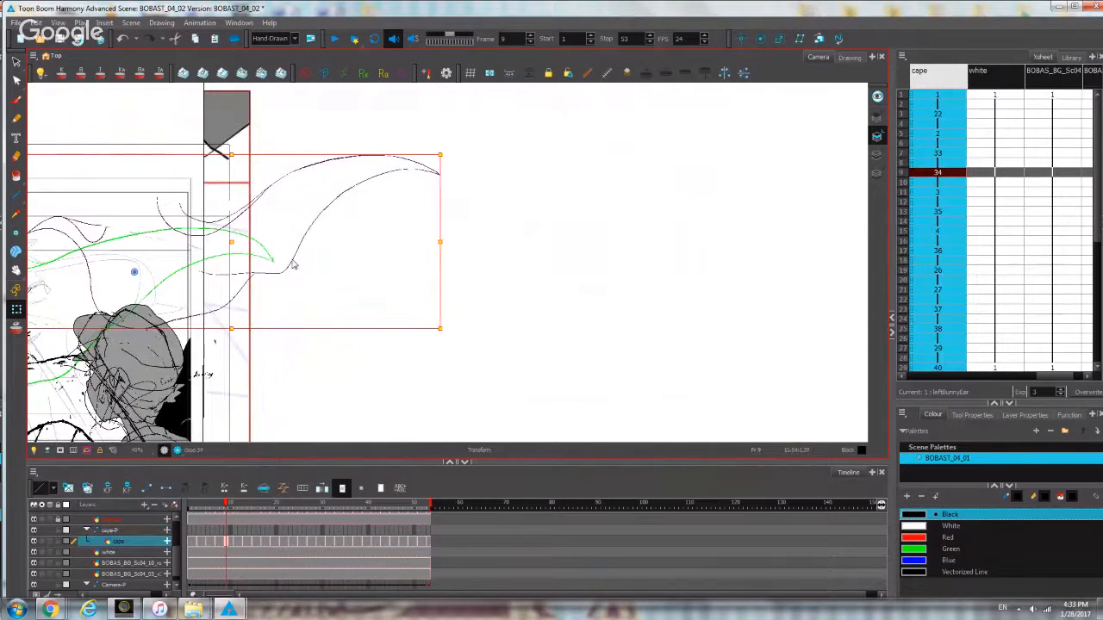
pyautogui.moveTo(291, 260)
pyautogui.mouseDown()
pyautogui.moveTo(350, 237)
pyautogui.moveTo(719, 266)
pyautogui.moveTo(536, 265)
pyautogui.mouseUp()
pyautogui.scroll(-1, 603, 269)
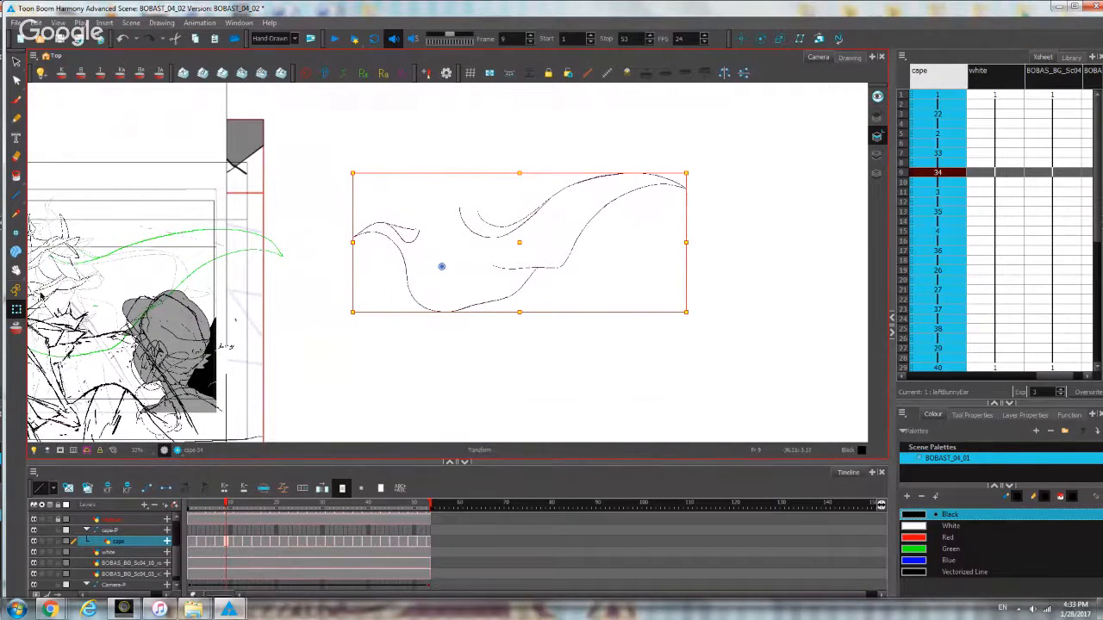
# Check the cape drawing at frames 16 and 1, and turn on Animate mode.
pyautogui.click(257, 544)
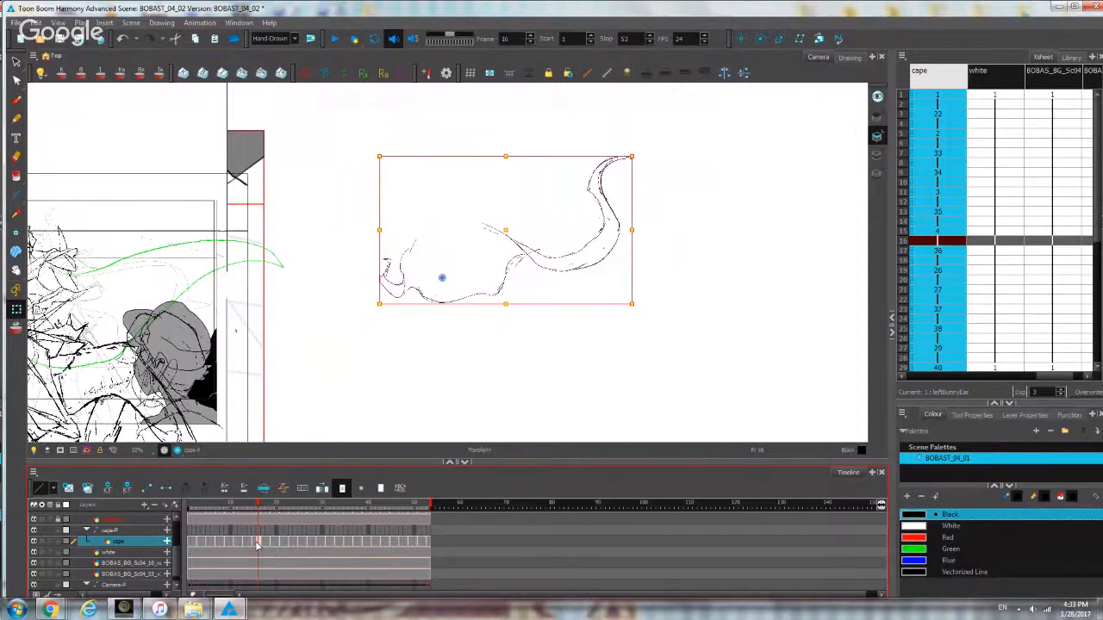
pyautogui.click(190, 542)
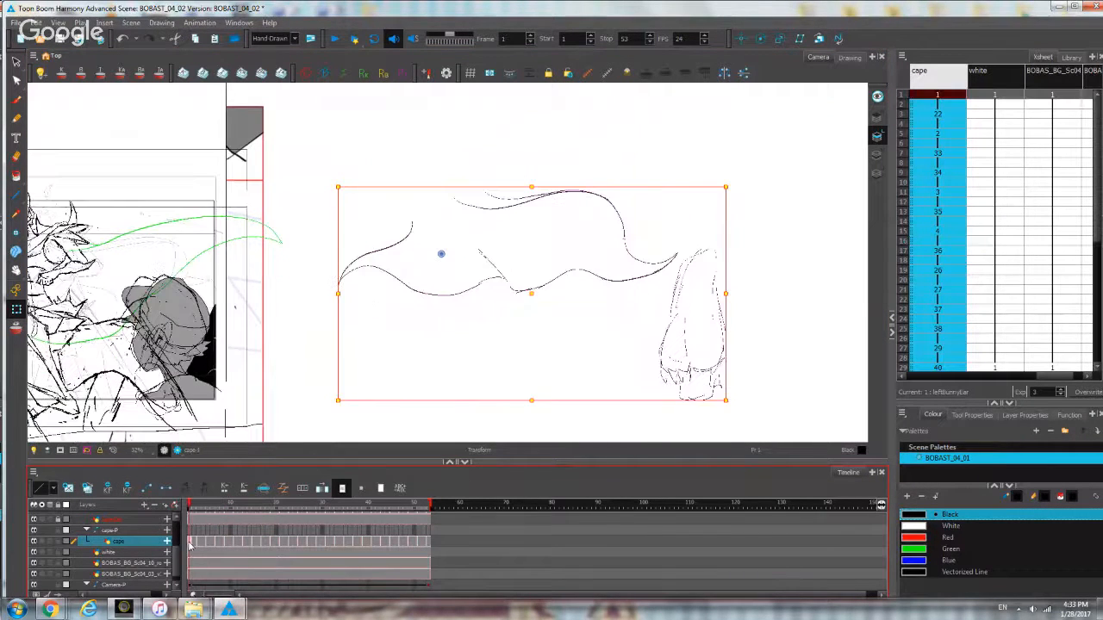
pyautogui.click(15, 291)
# Move the cape drawing down and to the right at frame 17, and undo the move.
pyautogui.click(261, 545)
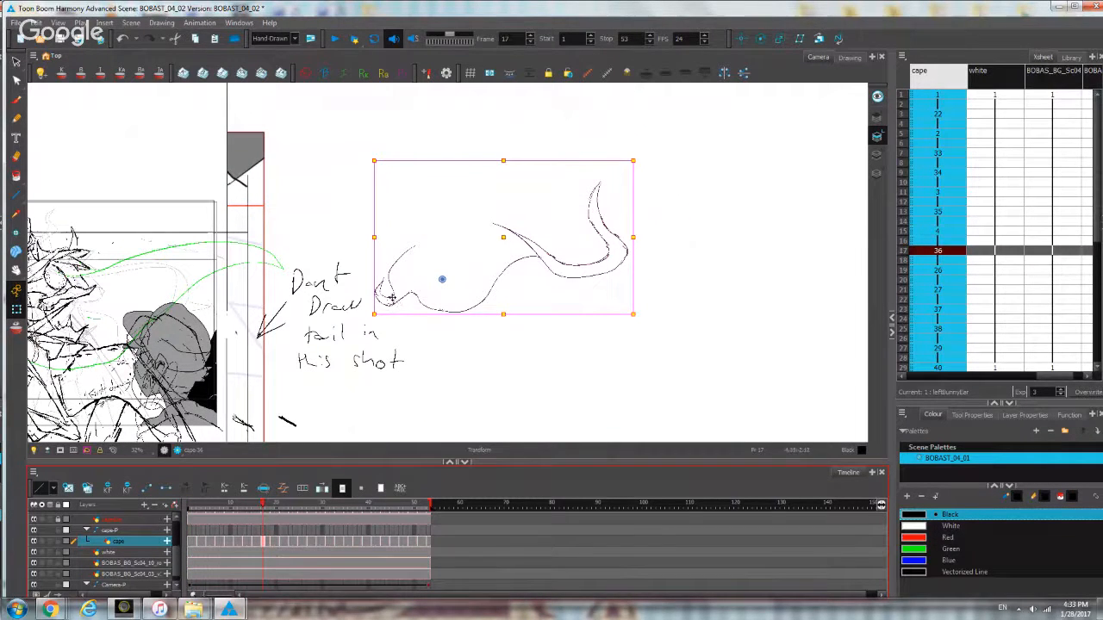
pyautogui.moveTo(388, 300); pyautogui.dragTo(492, 499)
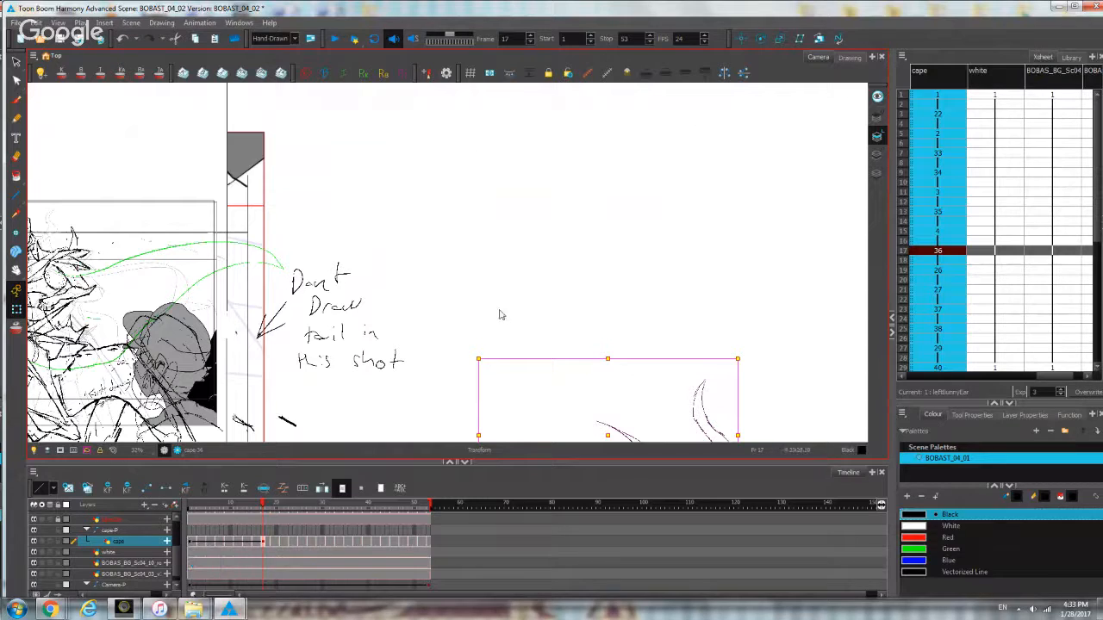
pyautogui.hotkey('ctrl', 'z')
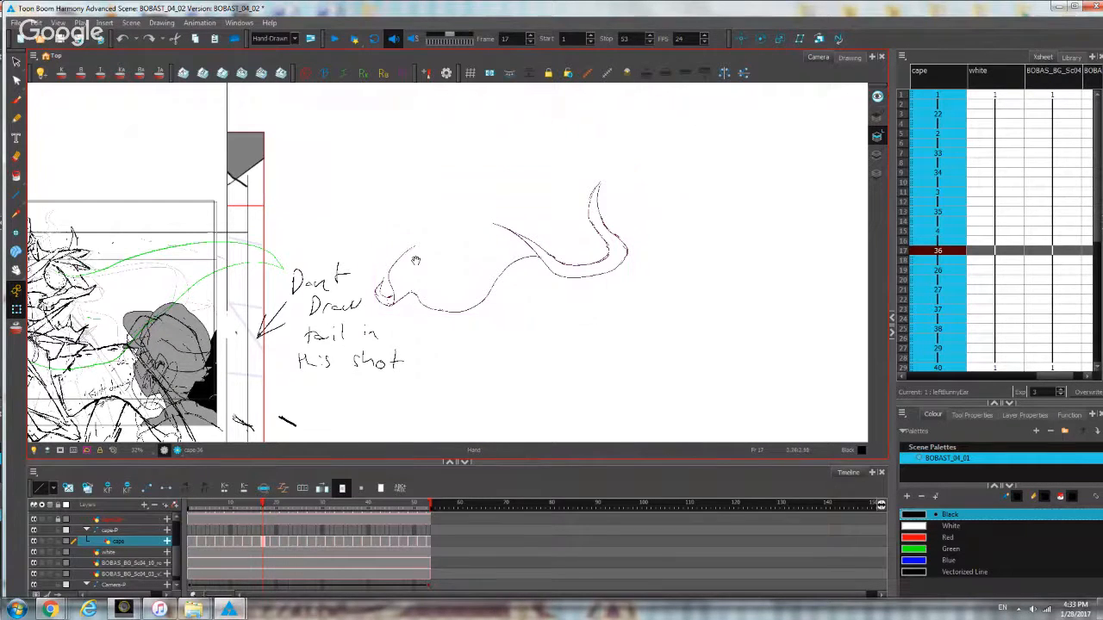
# Move the cape drawing downward at frame 13, and undo the cape moves and the added parent peg.
pyautogui.moveTo(415, 255); pyautogui.dragTo(405, 227)
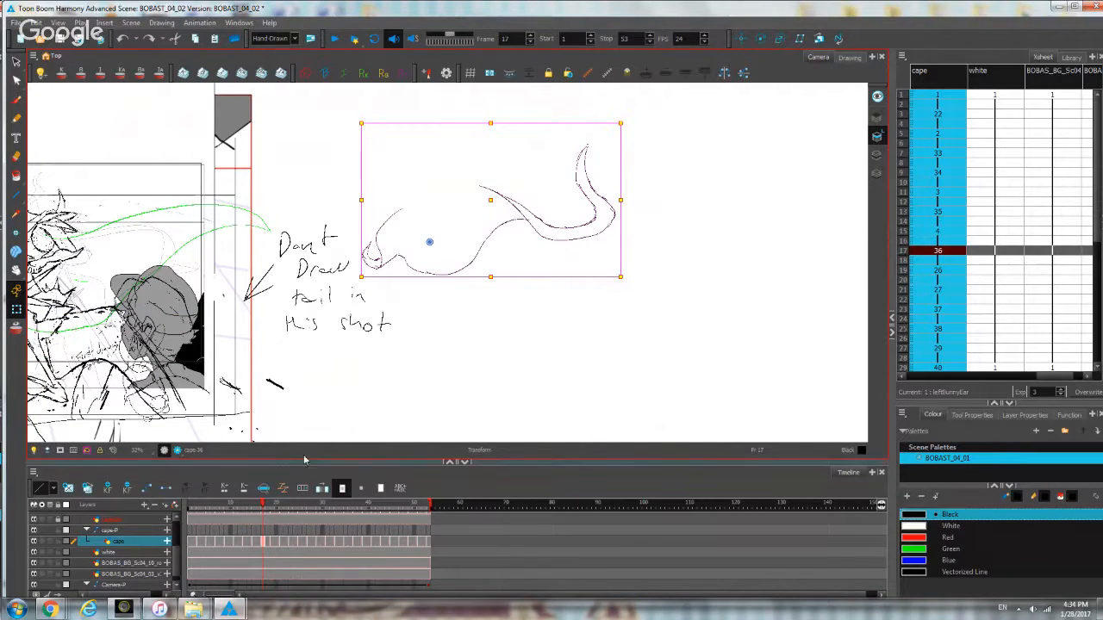
pyautogui.click(190, 547)
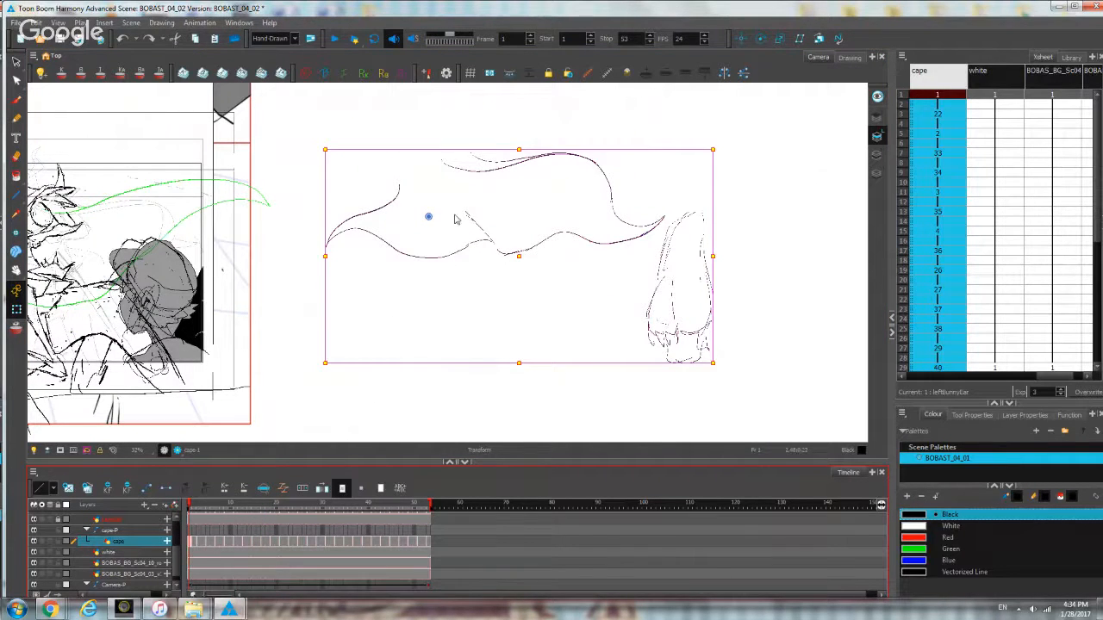
pyautogui.click(244, 545)
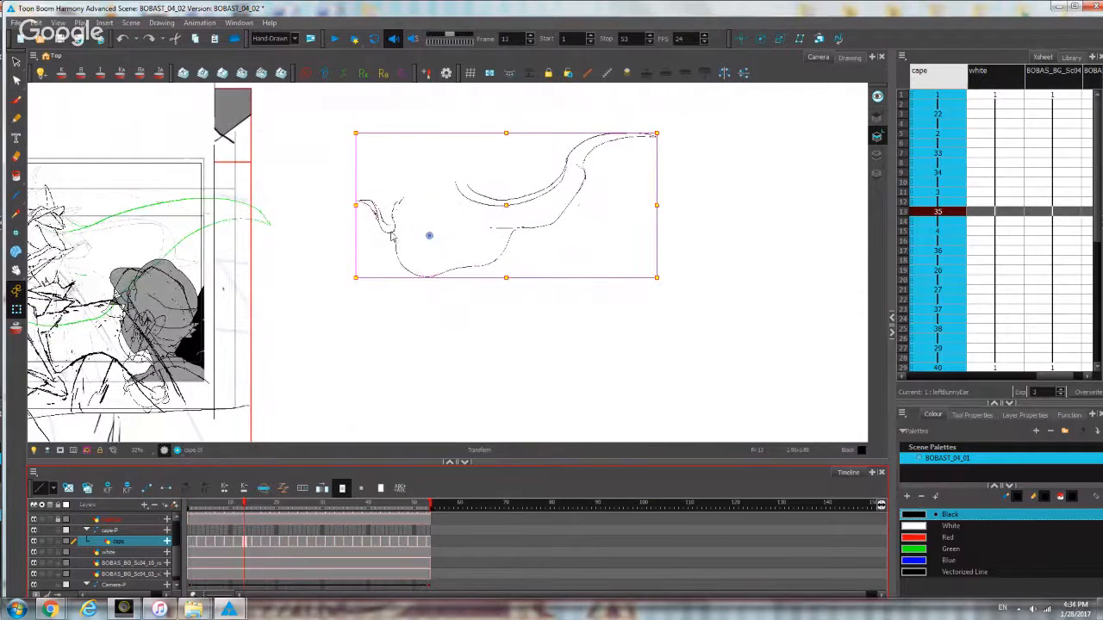
pyautogui.moveTo(392, 232); pyautogui.dragTo(328, 426)
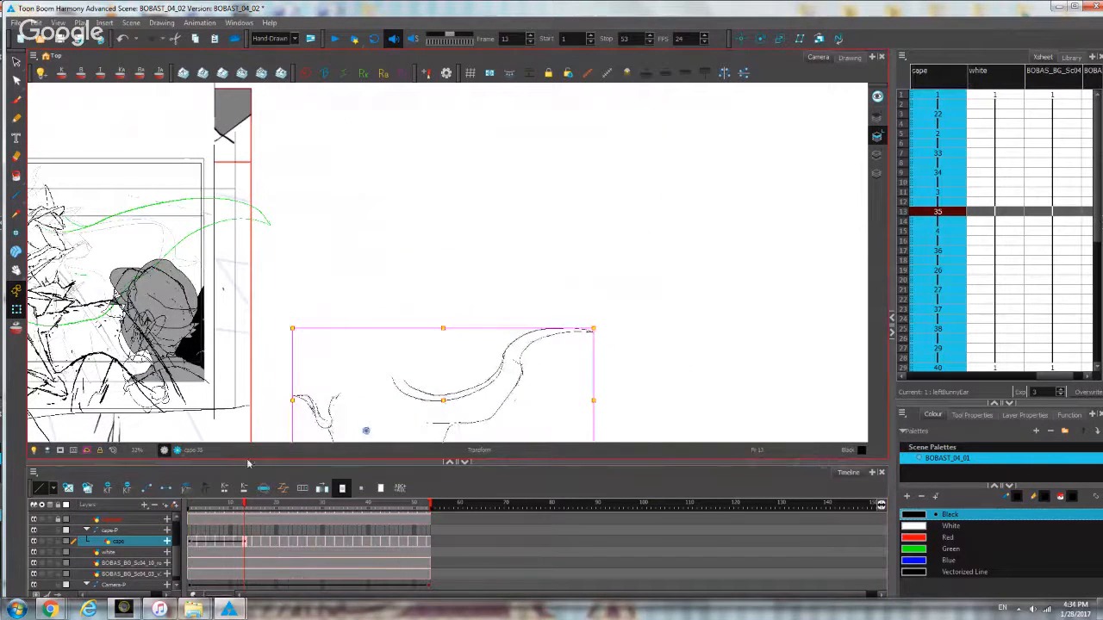
pyautogui.click(230, 512)
pyautogui.moveTo(230, 512); pyautogui.dragTo(205, 520)
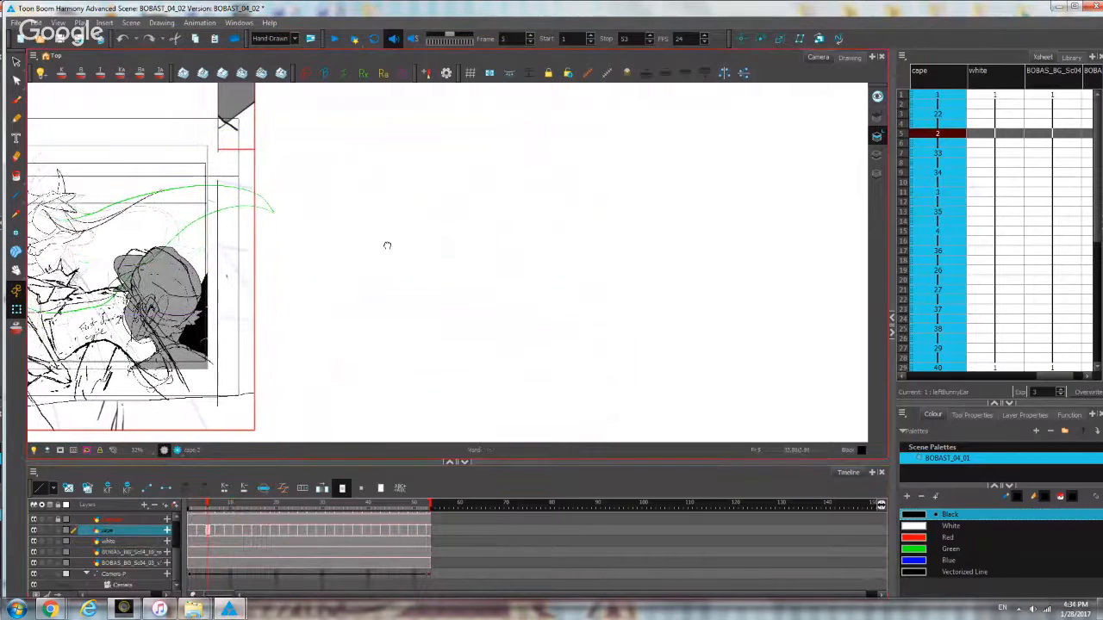
# Select the Camera-P peg, show the layer types that can be added, and close the list without adding one.
pyautogui.moveTo(387, 244); pyautogui.dragTo(672, 233)
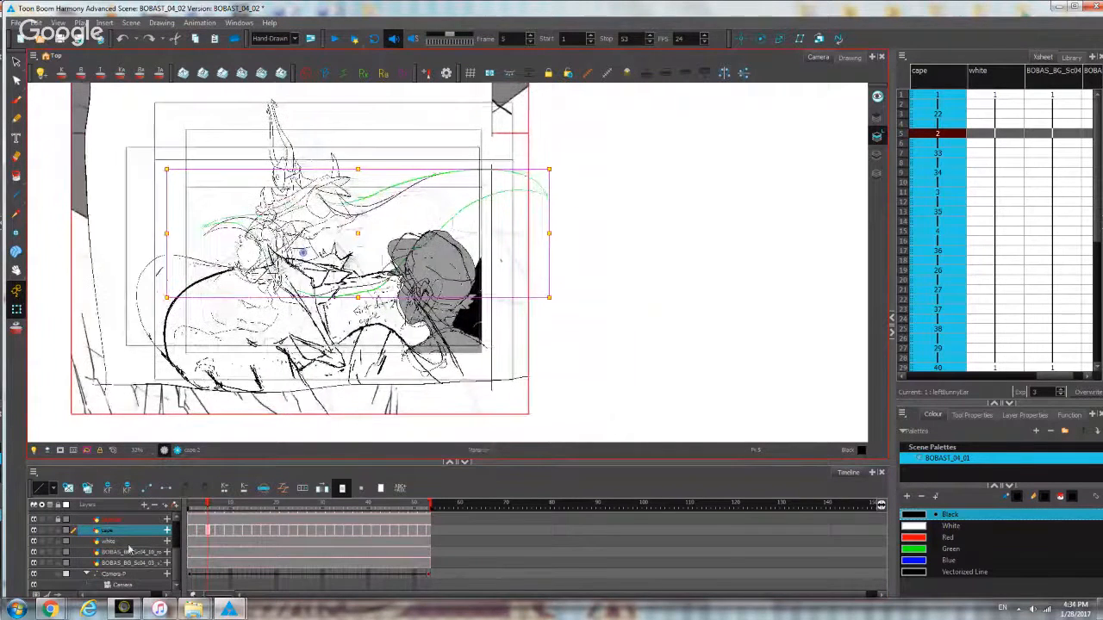
pyautogui.click(115, 575)
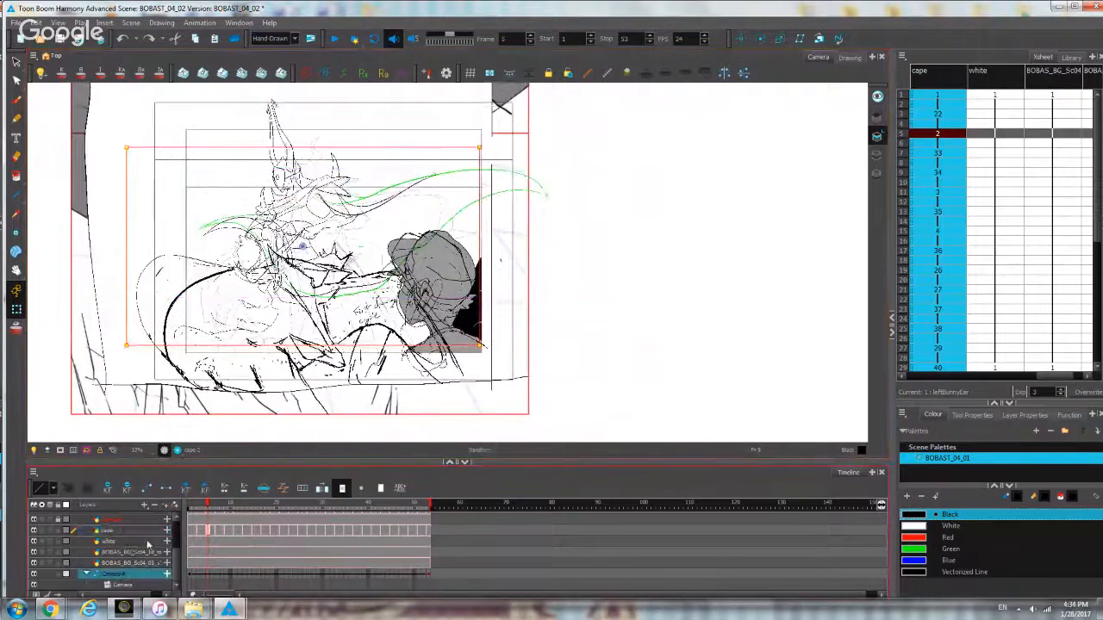
pyautogui.click(144, 505)
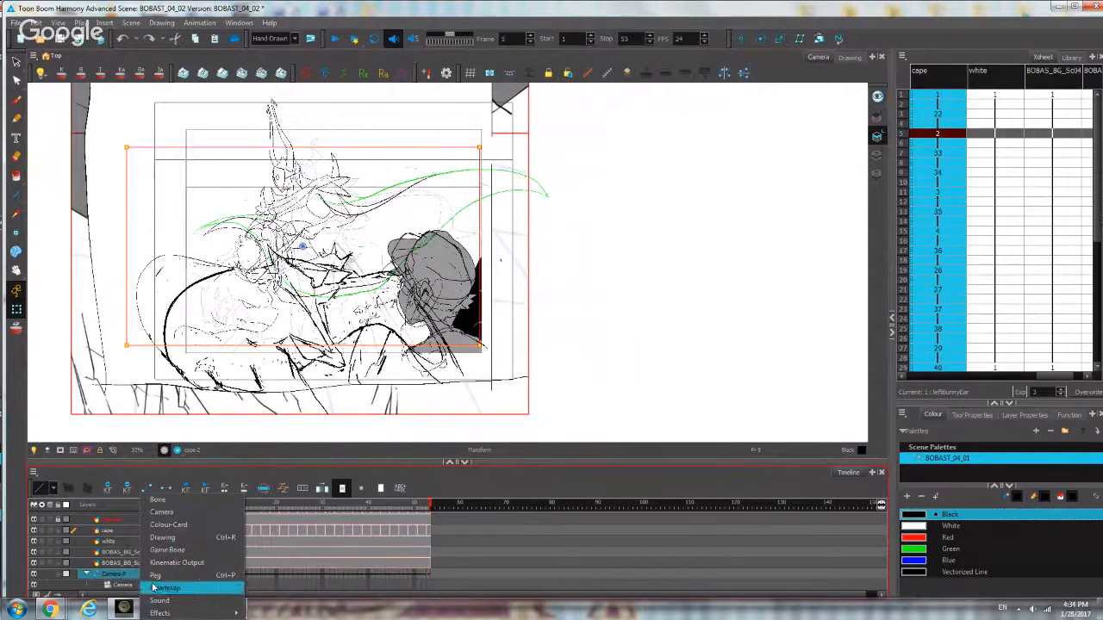
pyautogui.click(629, 212)
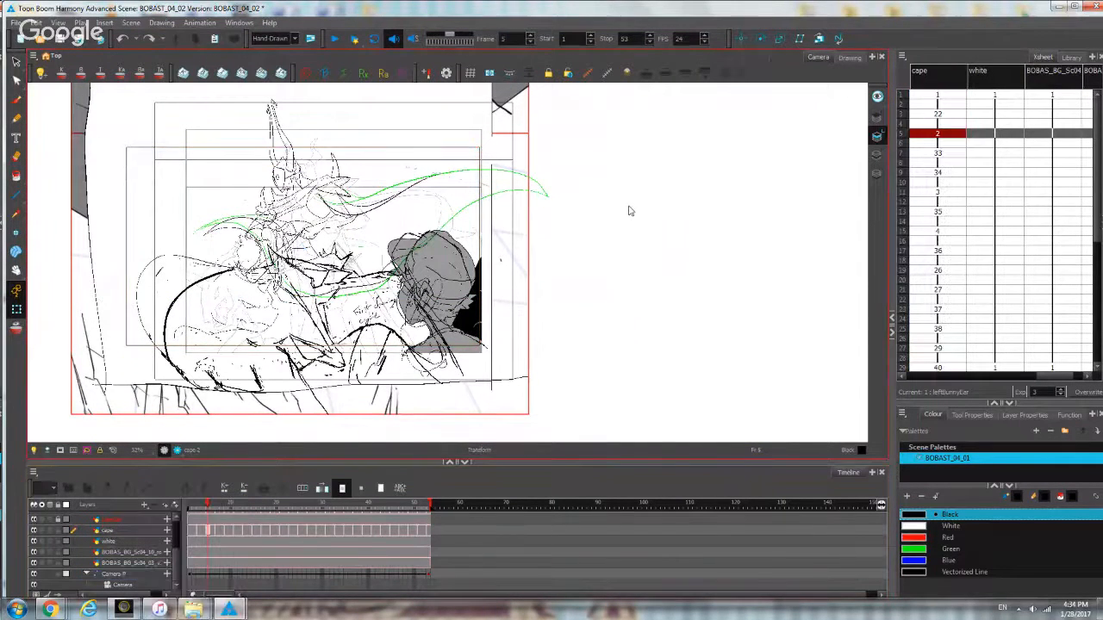
# Play the animation in the Camera view with the whole scene in sight.
pyautogui.scroll(-2, 517, 210)
pyautogui.click(222, 487)
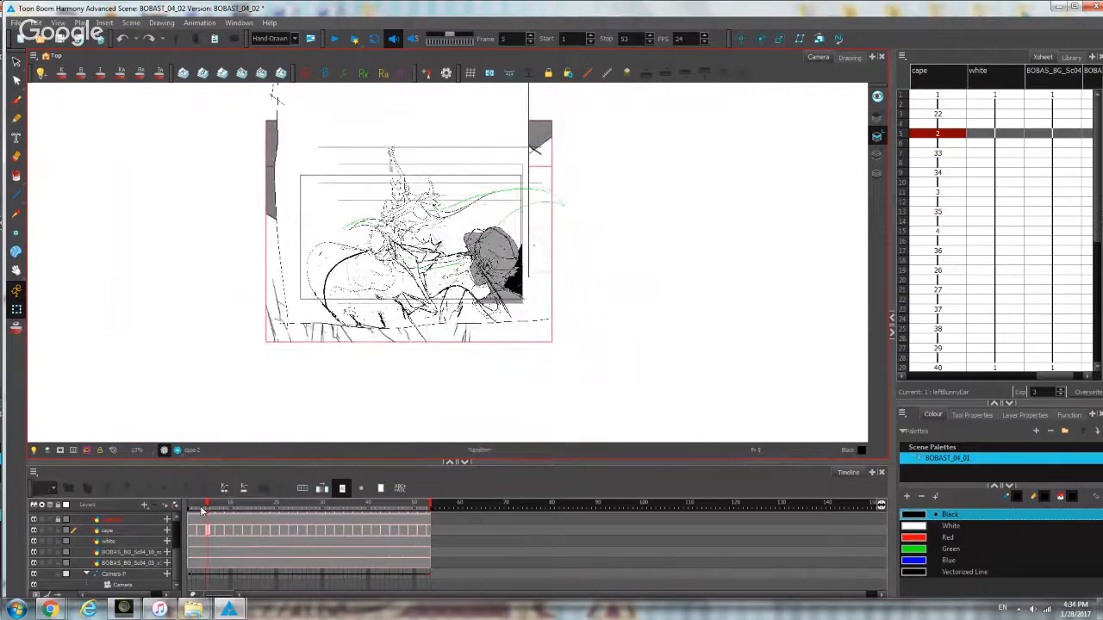
pyautogui.click(335, 38)
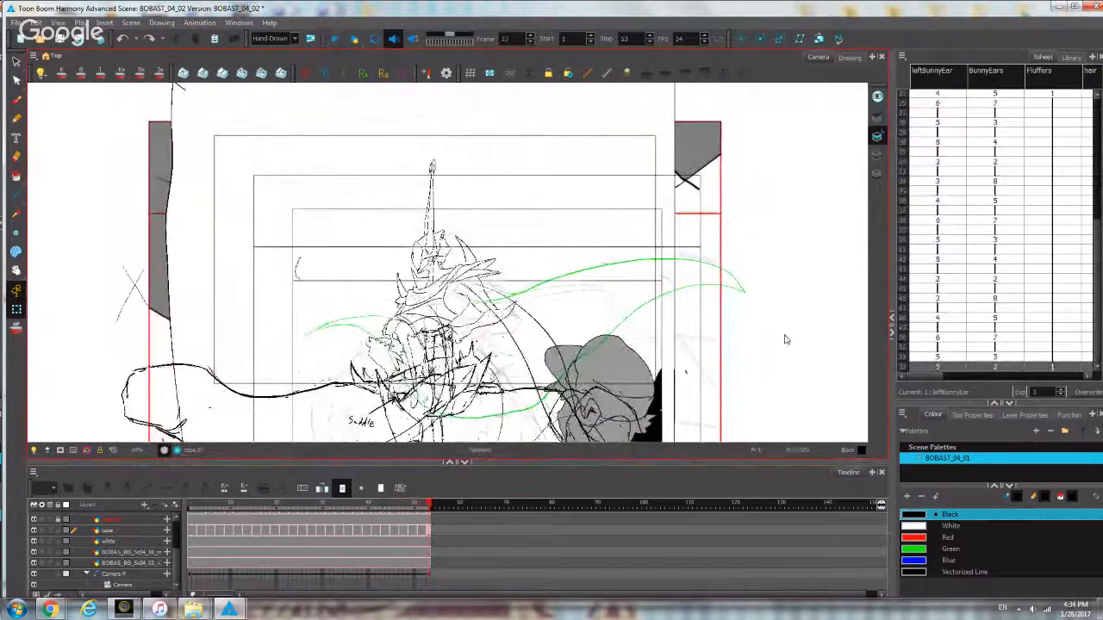
# Mask everything outside the camera frame, and hide both BOBAS_BG_Sc04 layers and the locked layer with the framing boxes and grey shape.
pyautogui.click(59, 451)
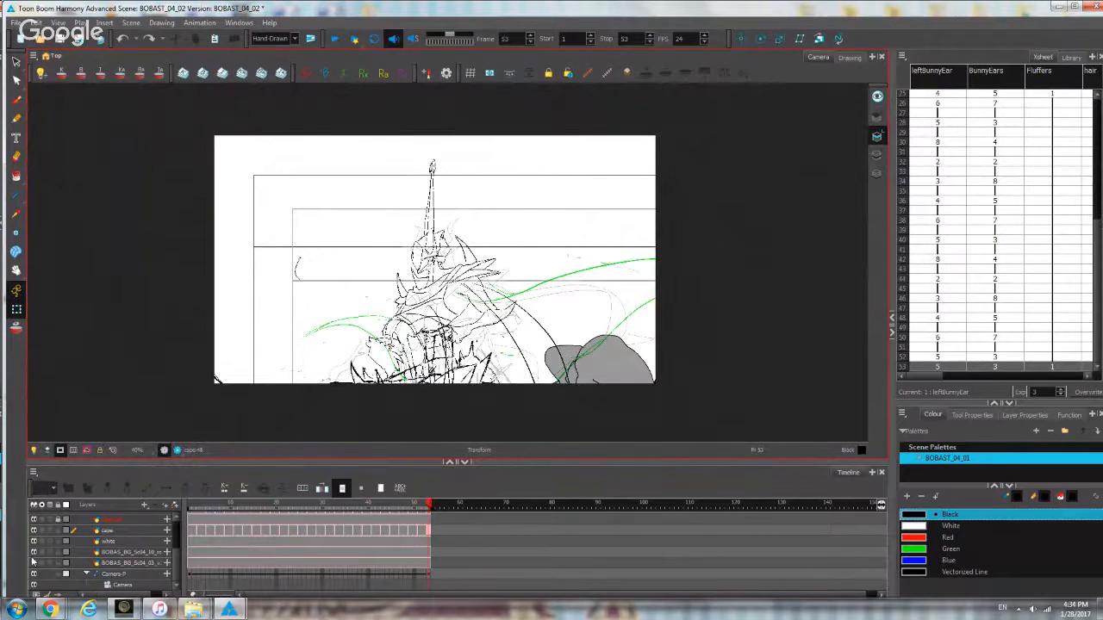
pyautogui.click(33, 567)
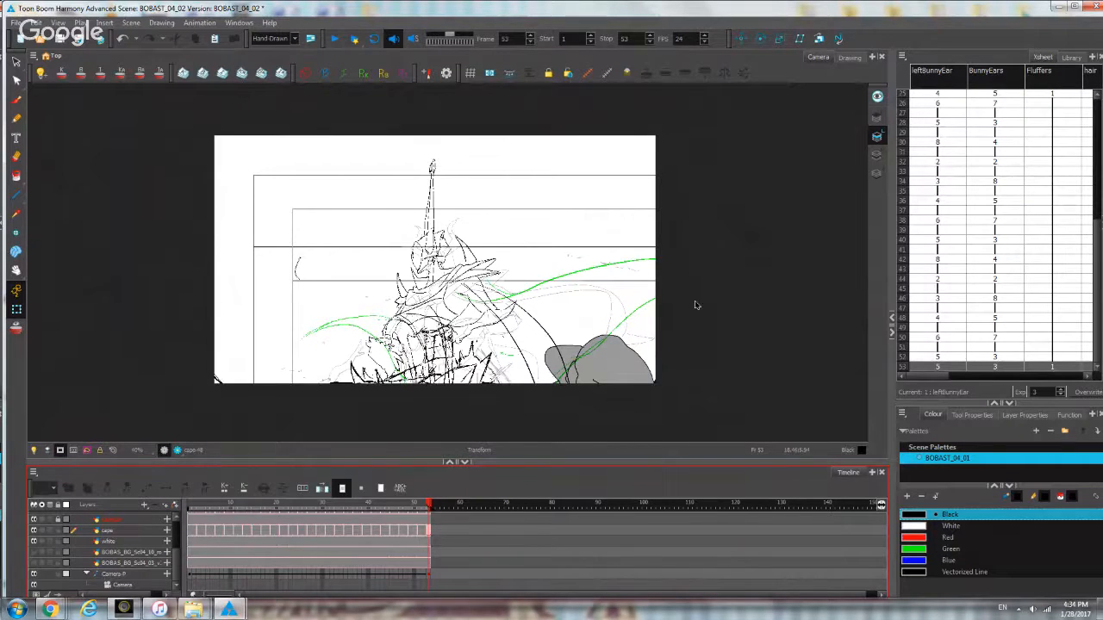
pyautogui.scroll(-1, 694, 305)
pyautogui.scroll(2, 694, 305)
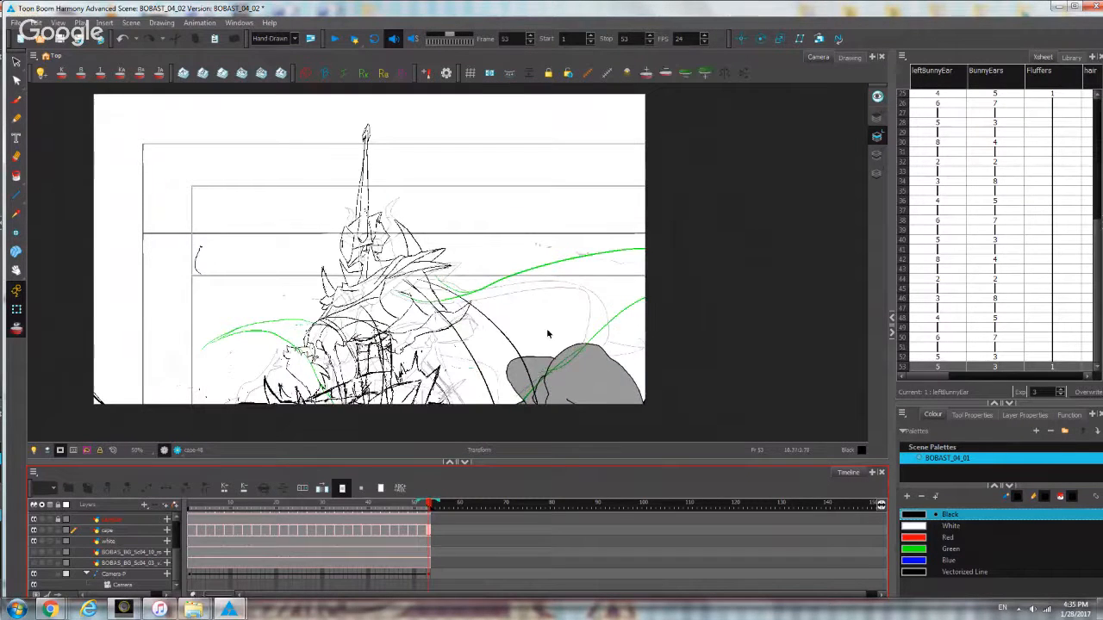
pyautogui.scroll(3, 78, 537)
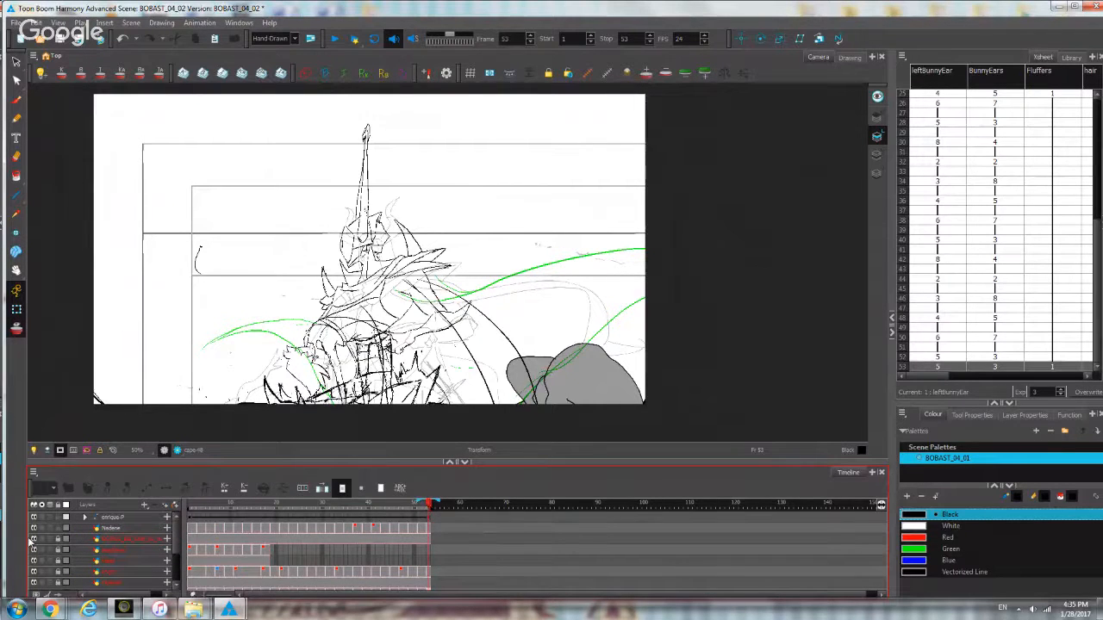
pyautogui.click(33, 540)
pyautogui.scroll(-3, 460, 275)
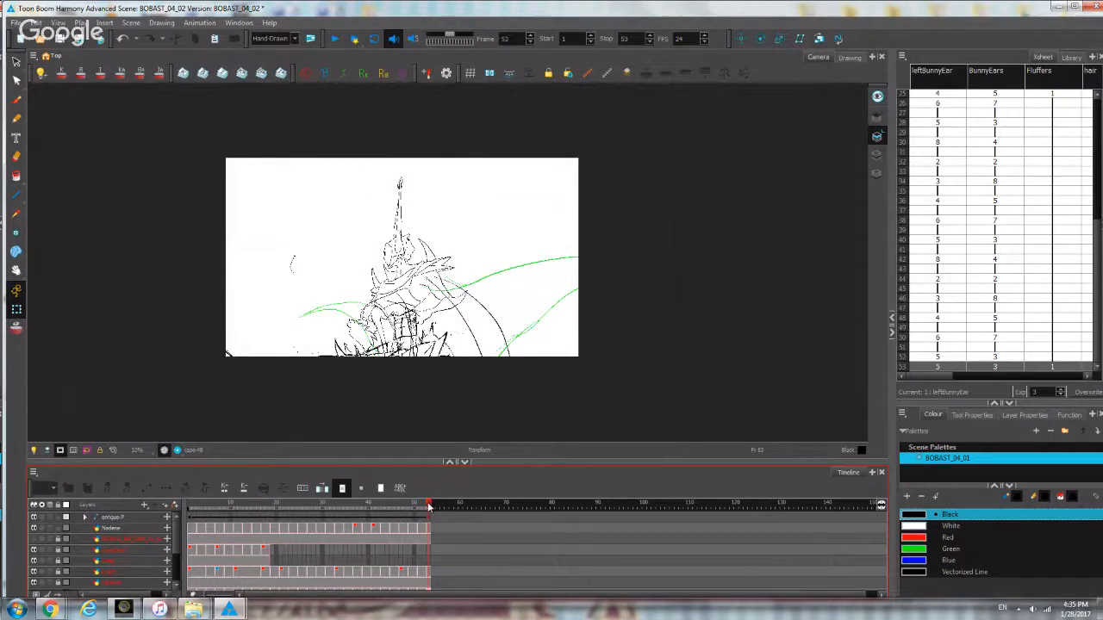
# Return to frame 1 and play the animation within the masked camera frame.
pyautogui.moveTo(430, 504); pyautogui.dragTo(139, 484)
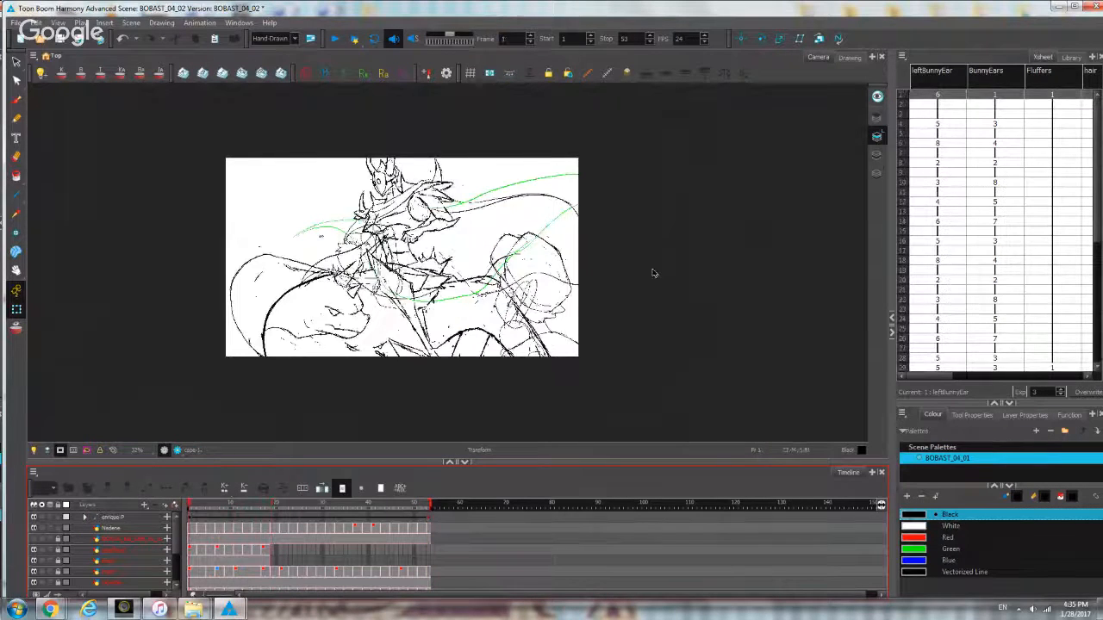
pyautogui.scroll(2, 565, 280)
pyautogui.scroll(1, 564, 281)
pyautogui.moveTo(563, 281); pyautogui.dragTo(629, 257)
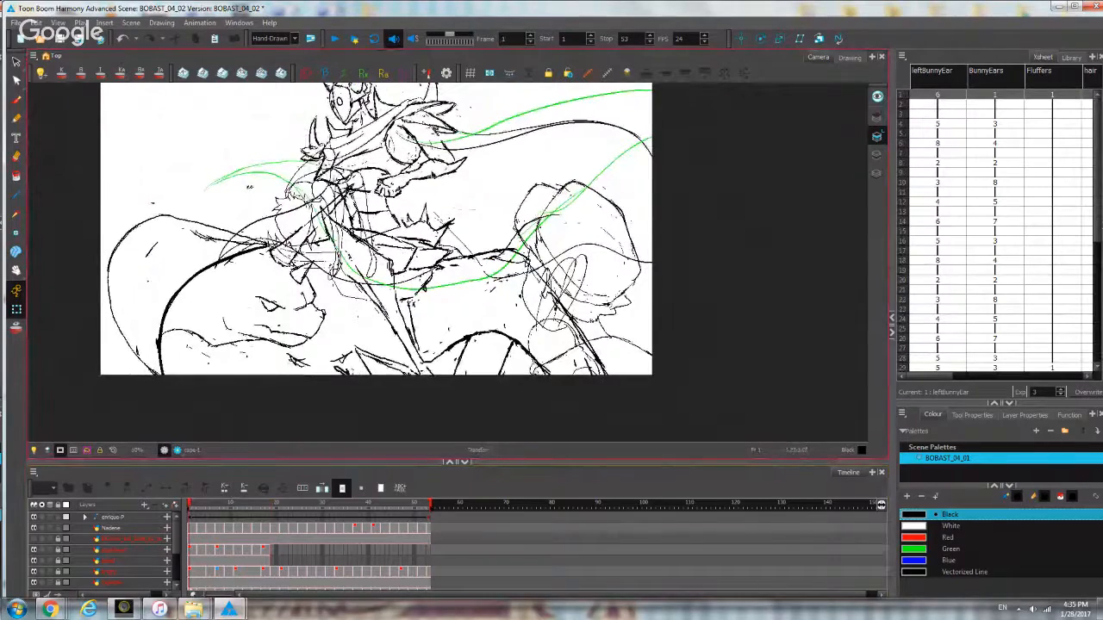
pyautogui.click(332, 40)
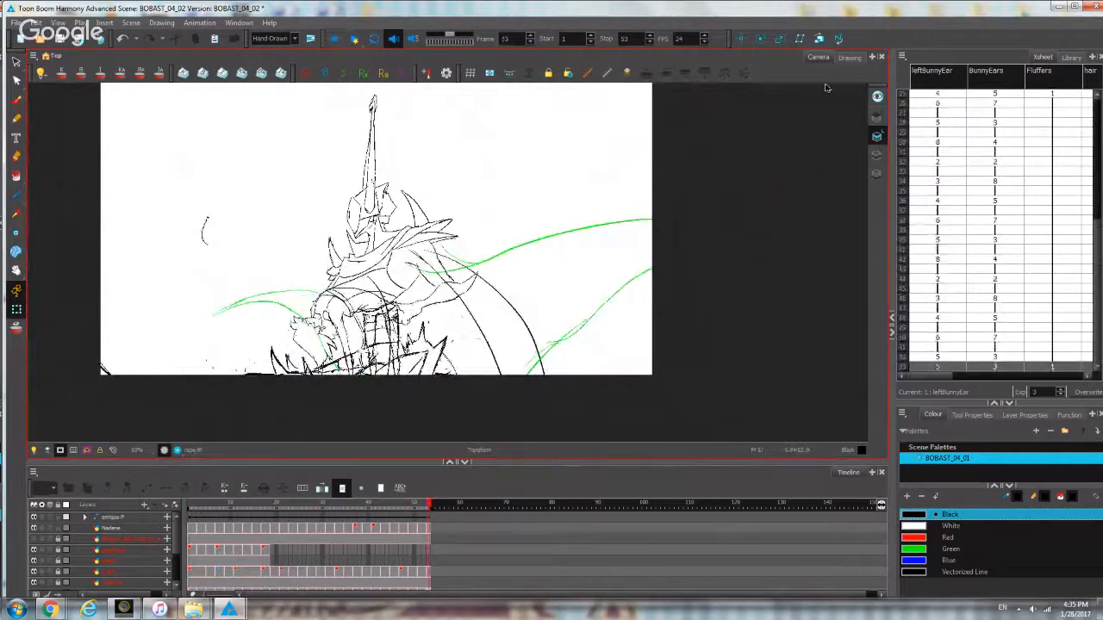
# Switch to the Drawing view, turn on the light table, and play the animation there.
pyautogui.click(849, 57)
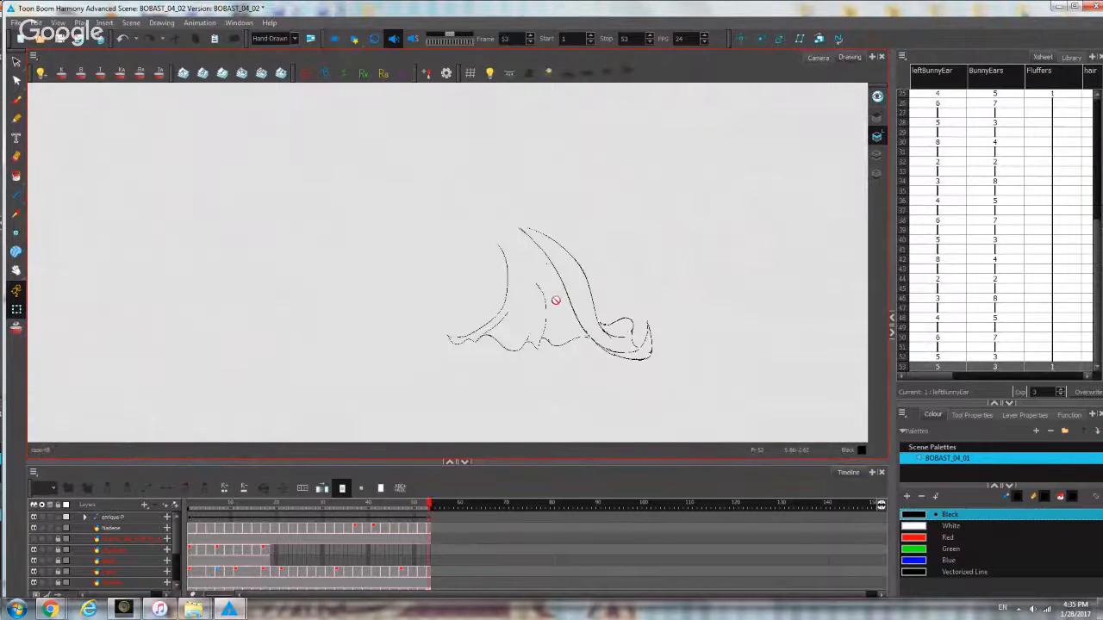
pyautogui.click(488, 75)
pyautogui.scroll(2, 541, 242)
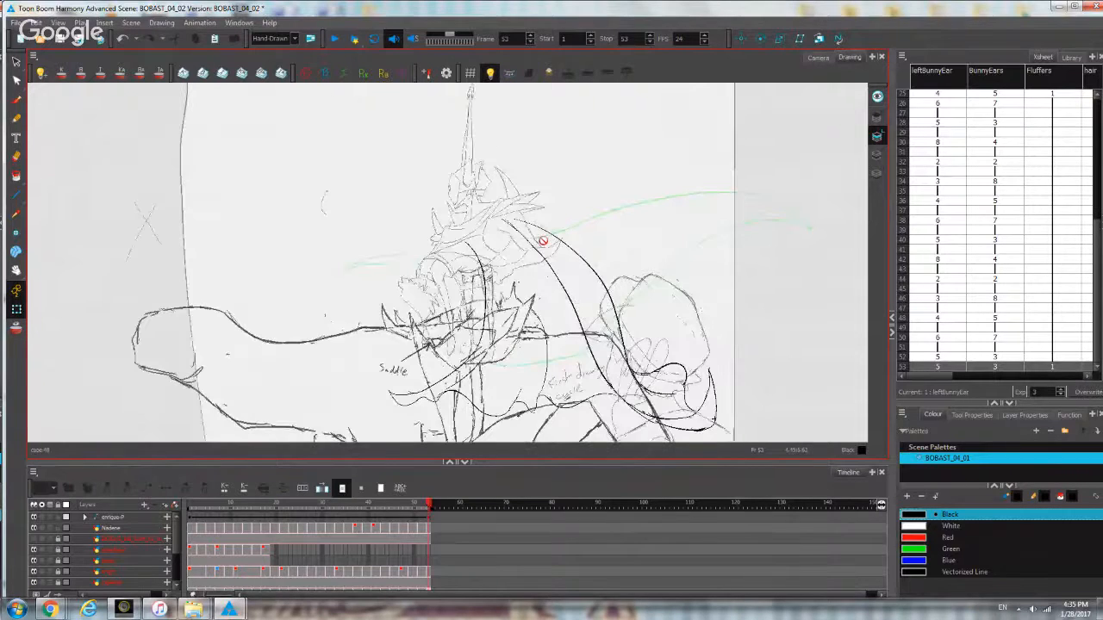
pyautogui.click(335, 39)
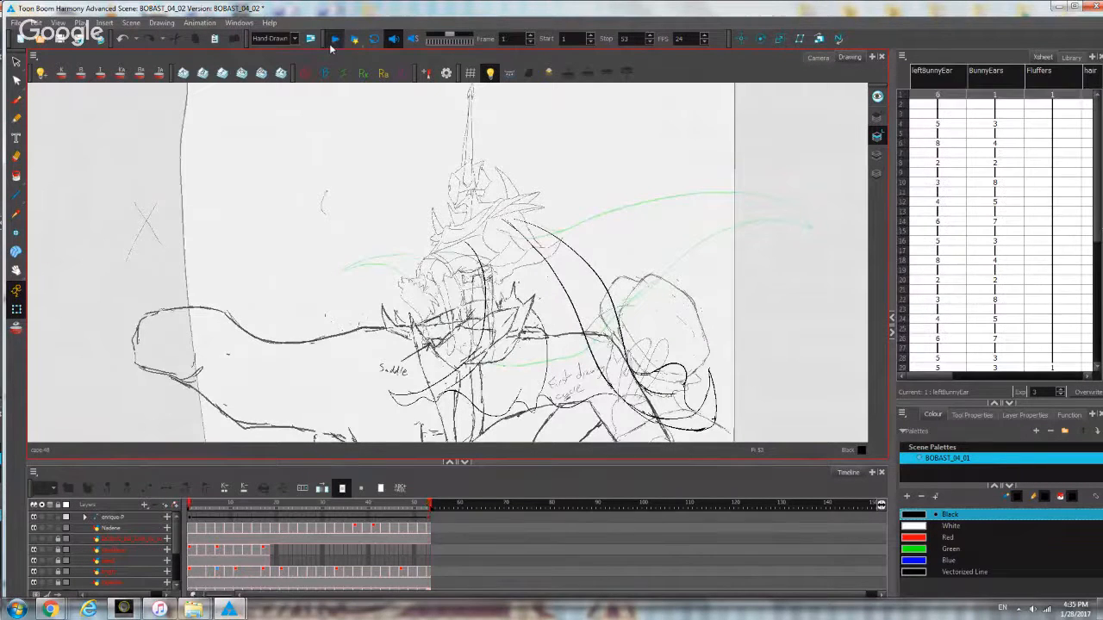
# Scrub the animation to frame 53 in the Drawing view and activate the Brush tool.
pyautogui.click(350, 522)
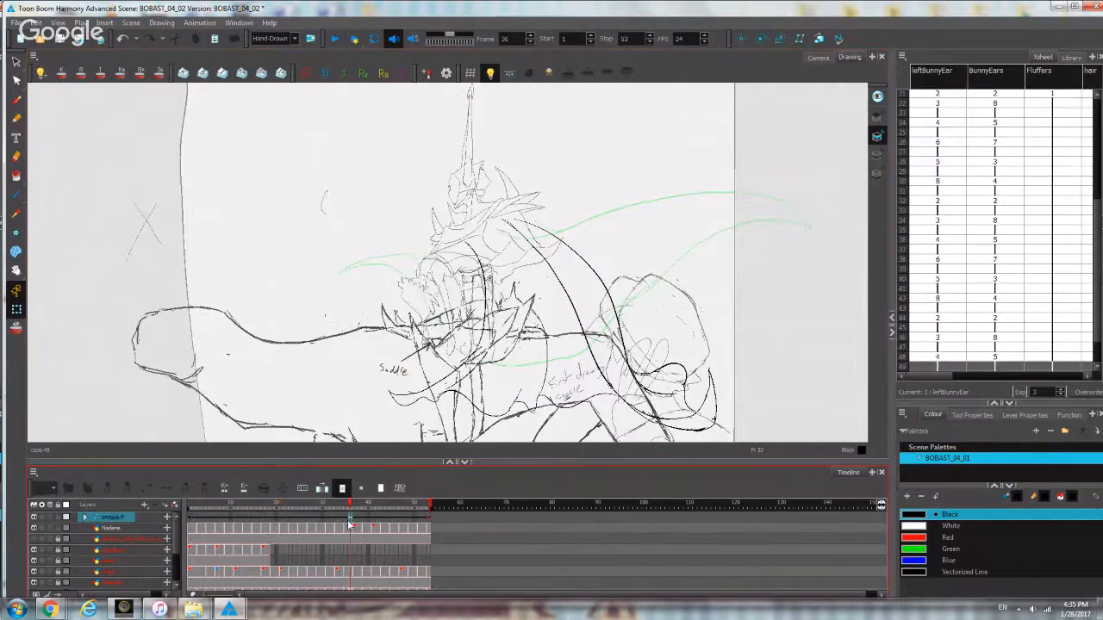
pyautogui.moveTo(350, 506); pyautogui.dragTo(281, 532)
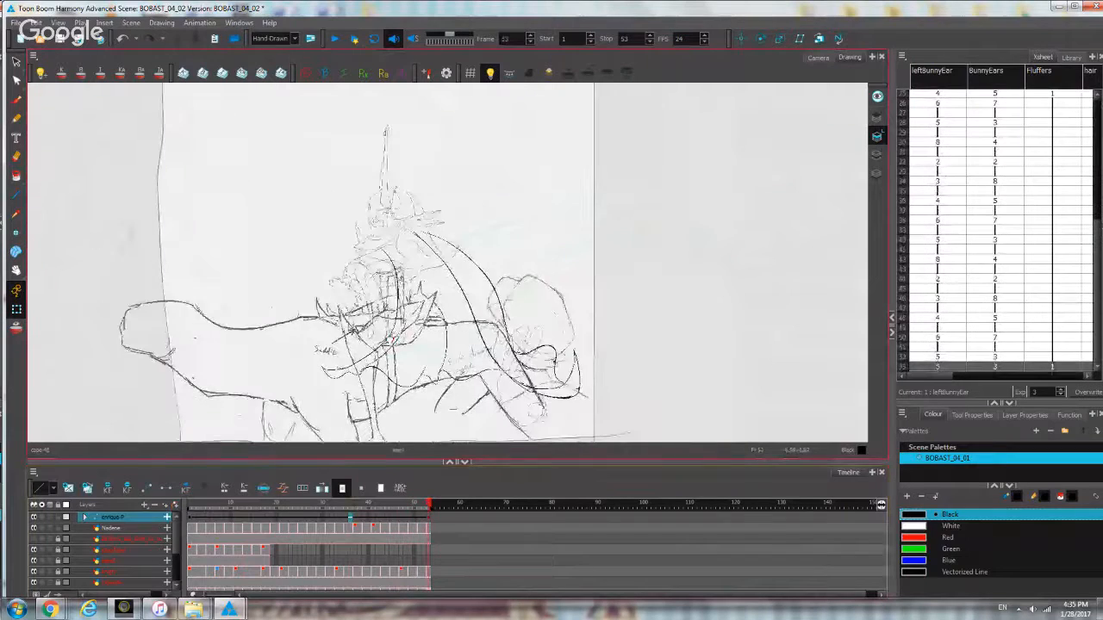
pyautogui.hotkey('alt', 'b')
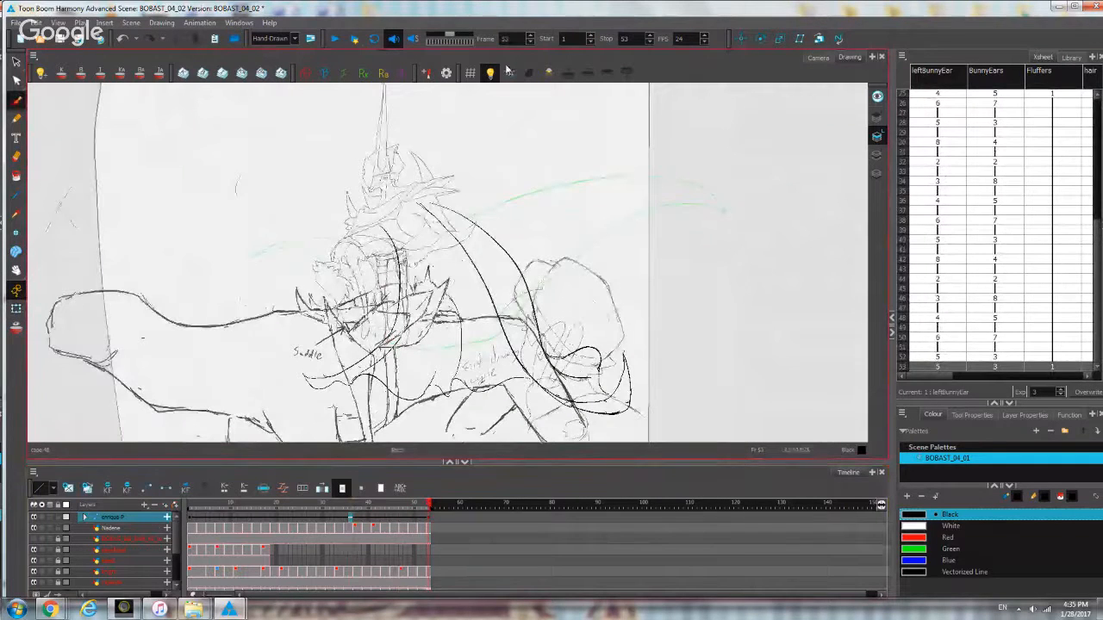
# Switch to the Camera view, turn off the mask around the camera frame, and scrub the animation from frame 1 to 53.
pyautogui.click(850, 56)
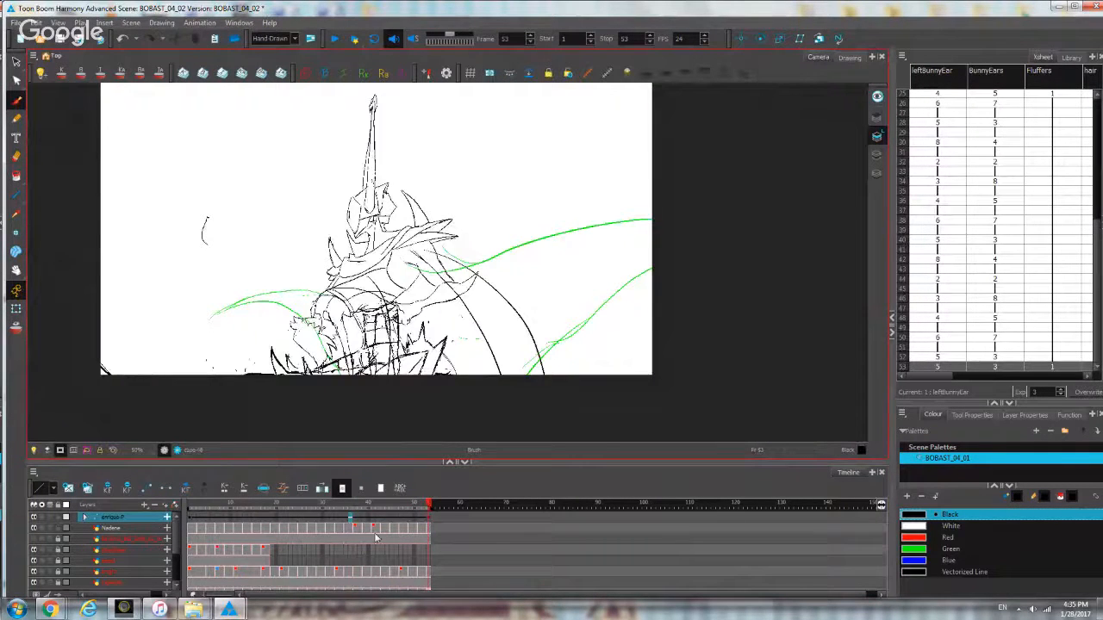
pyautogui.moveTo(430, 509)
pyautogui.mouseDown()
pyautogui.moveTo(252, 515)
pyautogui.moveTo(135, 504)
pyautogui.mouseUp()
pyautogui.click(60, 450)
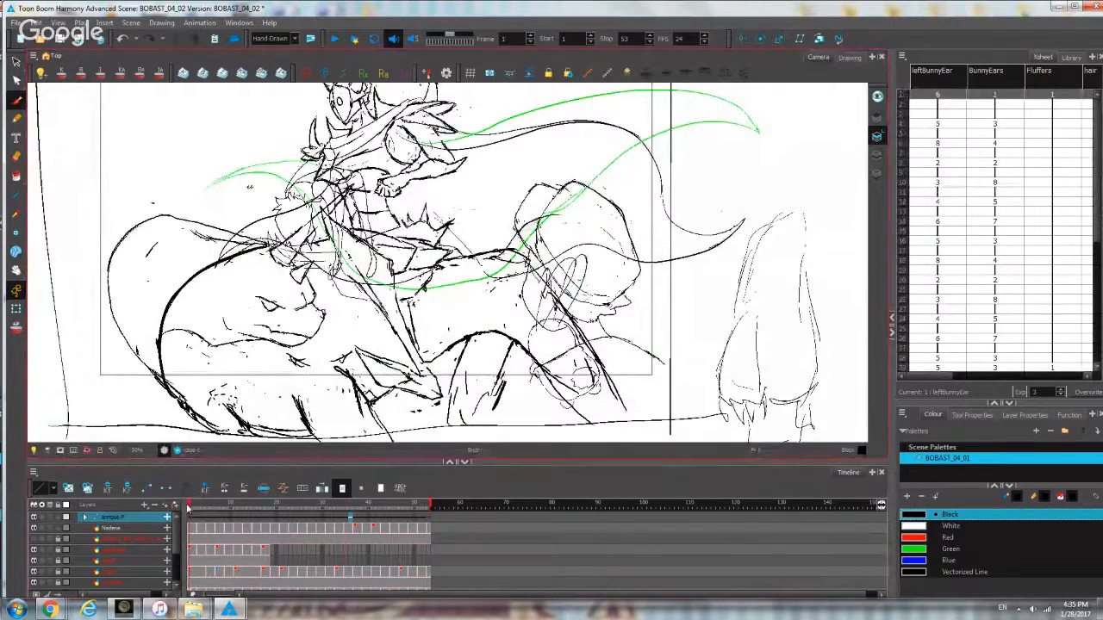
pyautogui.moveTo(182, 504); pyautogui.dragTo(451, 534)
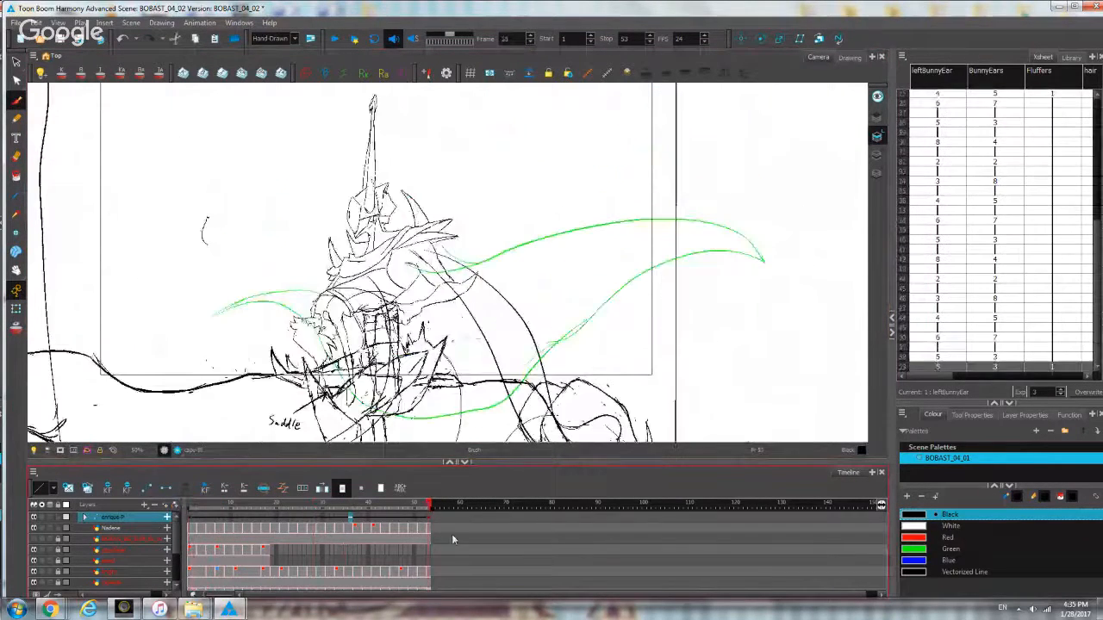
pyautogui.scroll(-2, 168, 236)
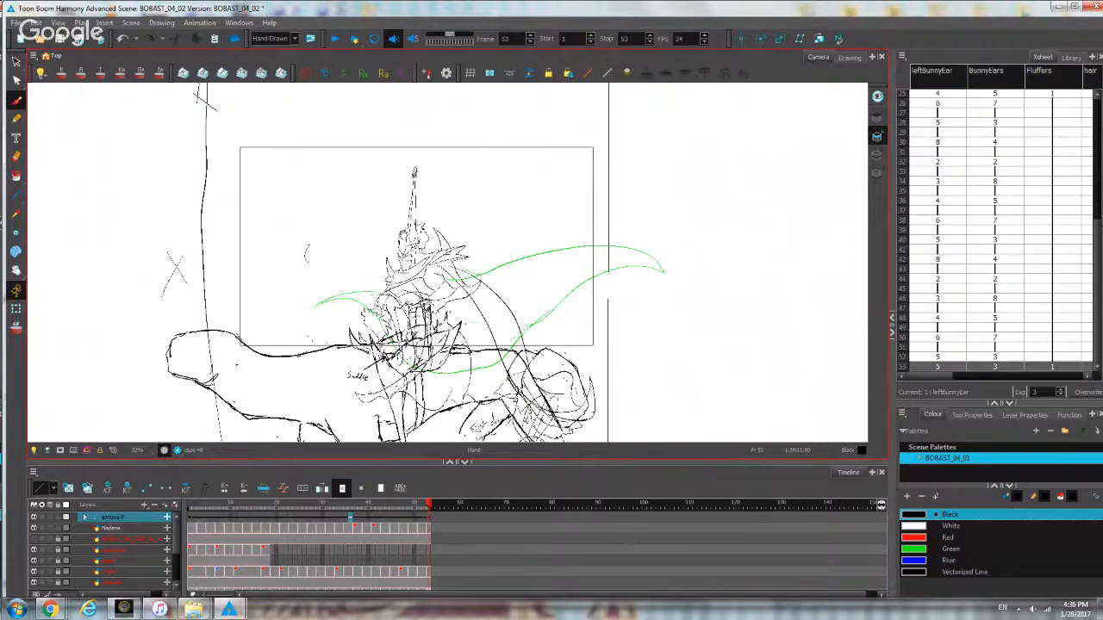
pyautogui.moveTo(345, 259); pyautogui.dragTo(332, 286)
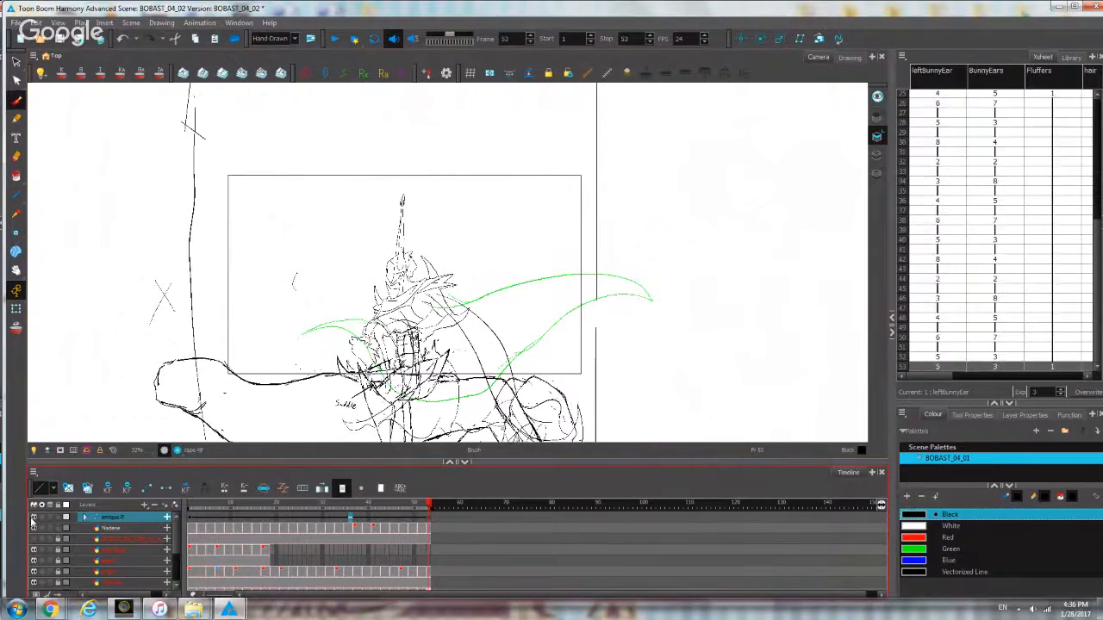
# Disable the Camera-P peg and scrub back to frame 35.
pyautogui.scroll(-3, 33, 531)
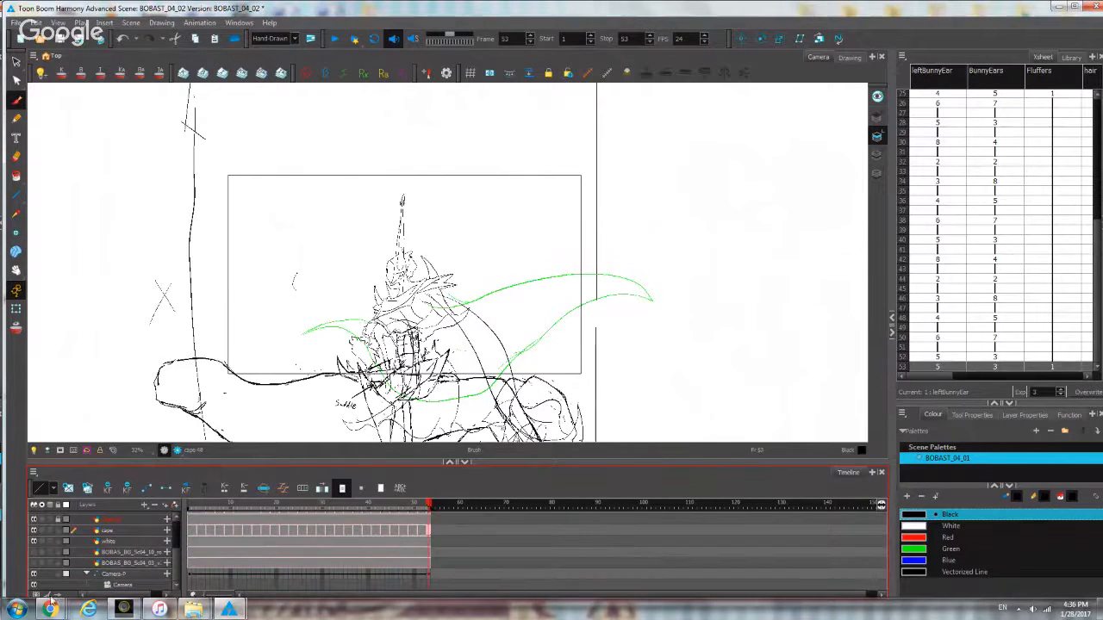
pyautogui.click(35, 575)
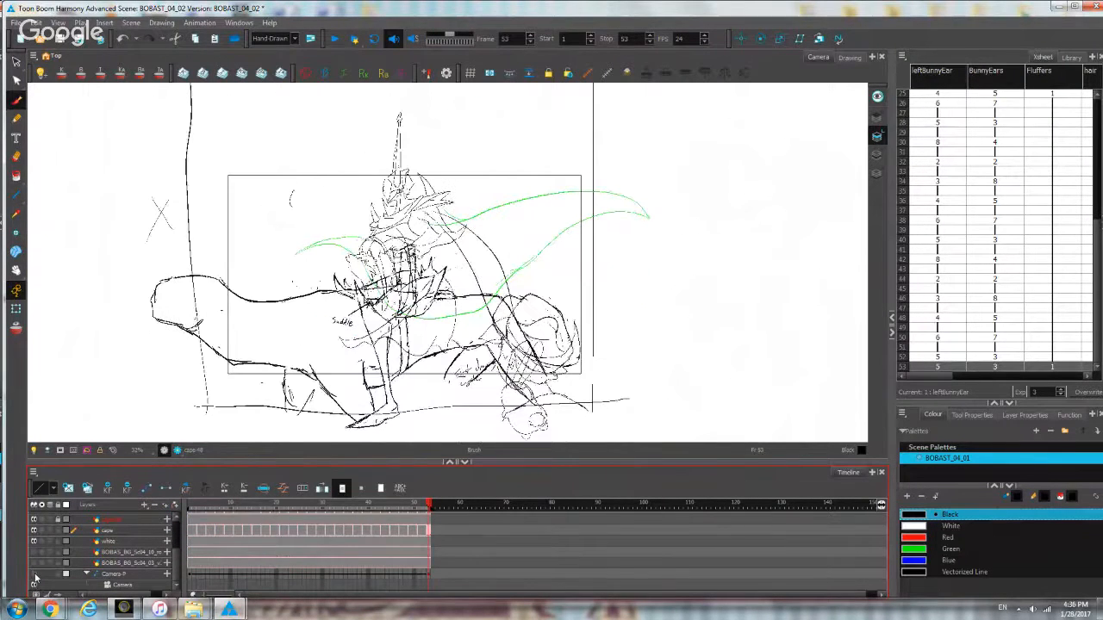
pyautogui.moveTo(429, 507); pyautogui.dragTo(347, 510)
# Hide and show the enrique-P peg repeatedly to see which drawing it carries.
pyautogui.scroll(5, 167, 527)
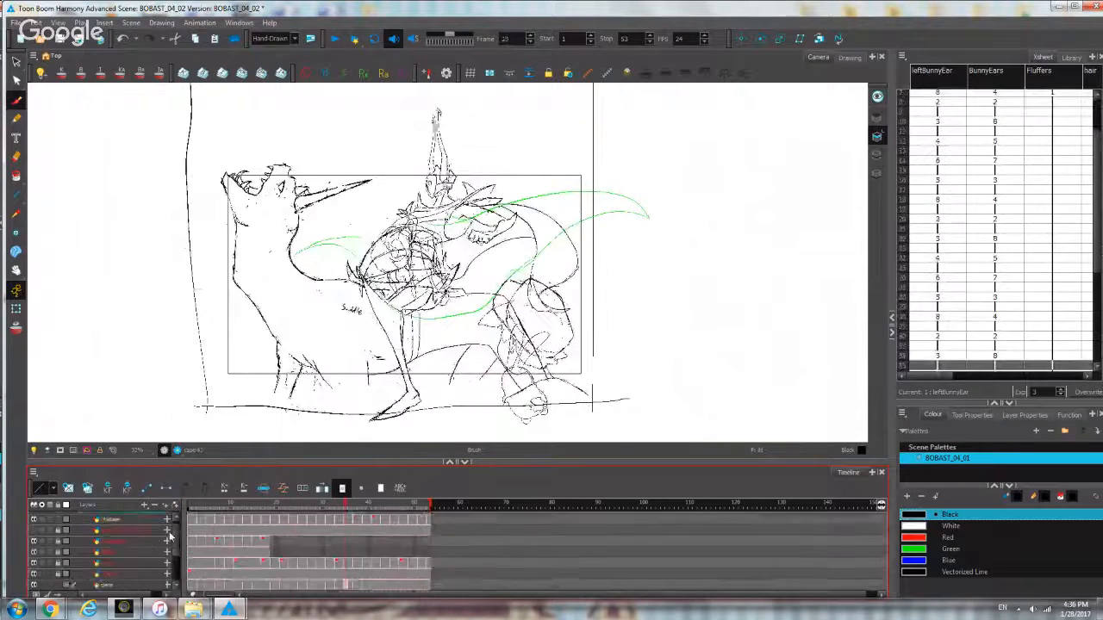
pyautogui.click(33, 522)
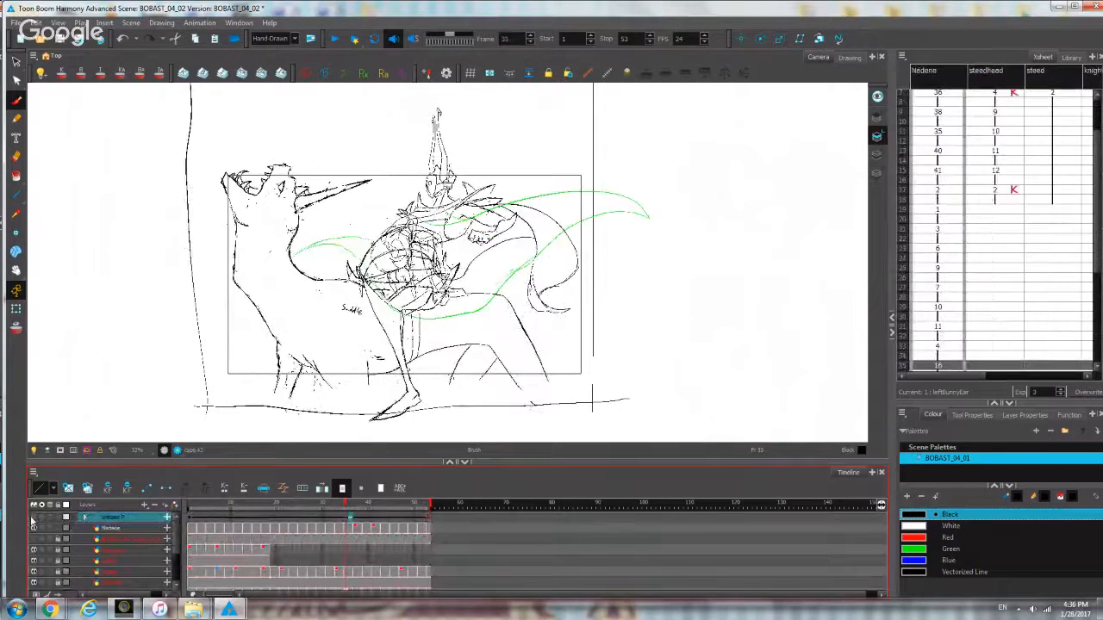
pyautogui.click(33, 523)
pyautogui.click(33, 522)
pyautogui.click(33, 522)
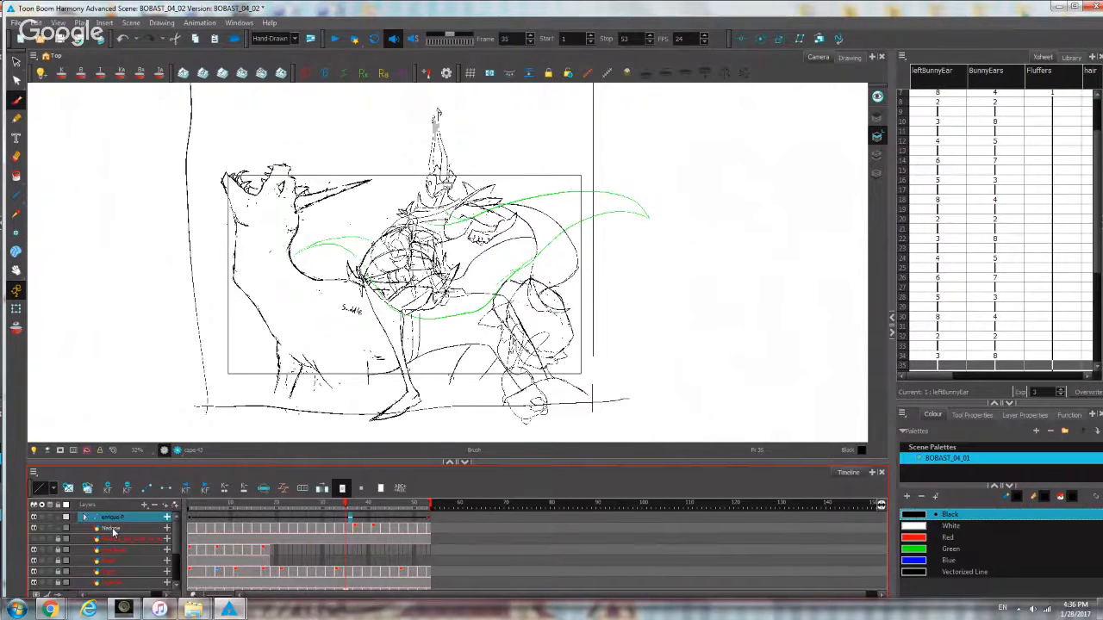
# Move the Nadene layer above the enrique-P peg, scrub to frame 25, and return the layer below the peg.
pyautogui.click(112, 529)
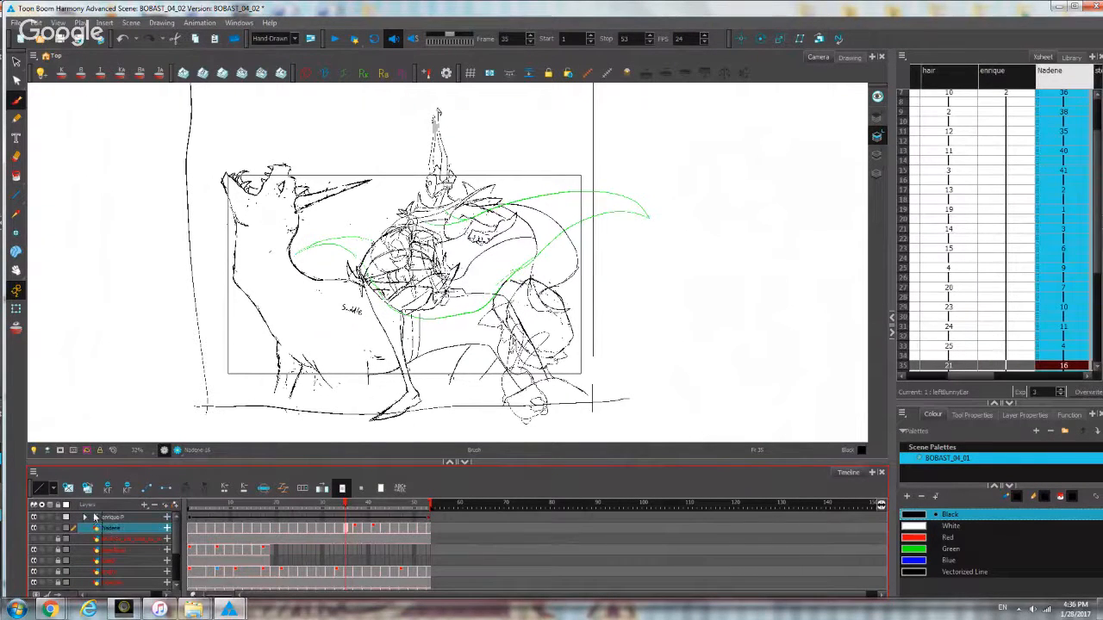
pyautogui.moveTo(109, 528); pyautogui.dragTo(96, 518)
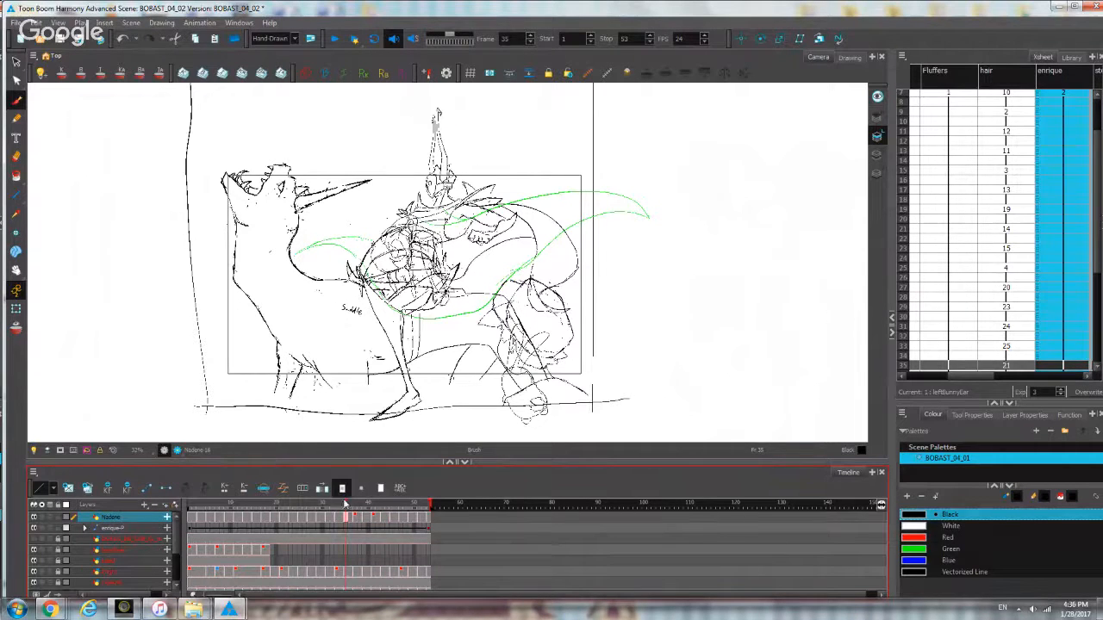
pyautogui.click(311, 506)
pyautogui.moveTo(311, 509); pyautogui.dragTo(299, 509)
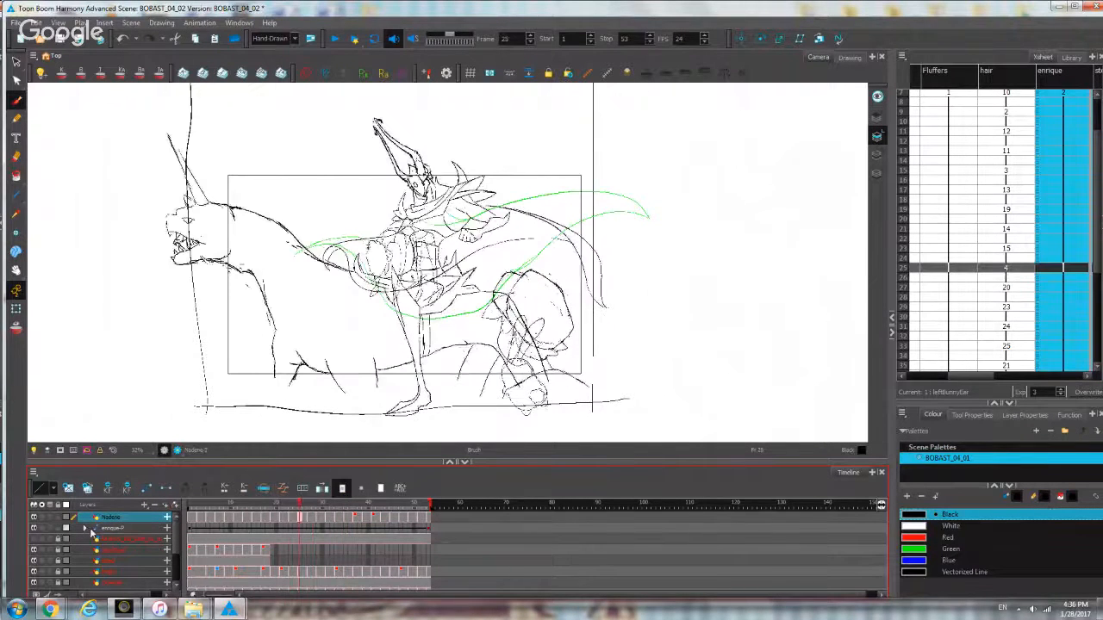
pyautogui.moveTo(104, 517); pyautogui.dragTo(91, 531)
# Dismiss the enrique-P peg's layer options, and compare frame 25 with the peg hidden and shown.
pyautogui.click(111, 519)
pyautogui.rightClick(112, 518)
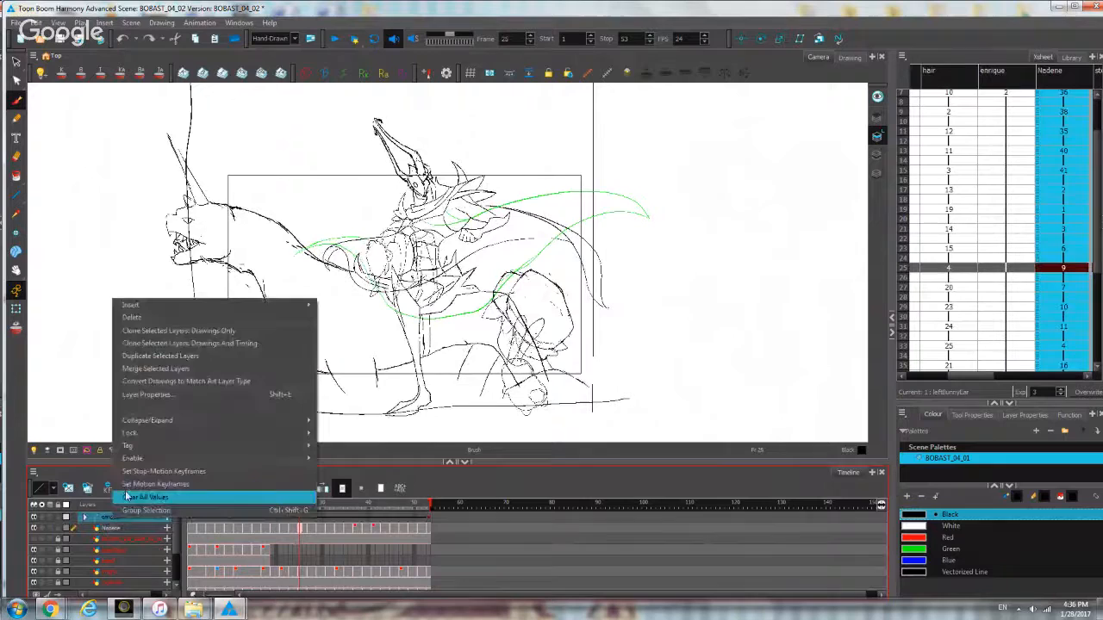
pyautogui.click(172, 330)
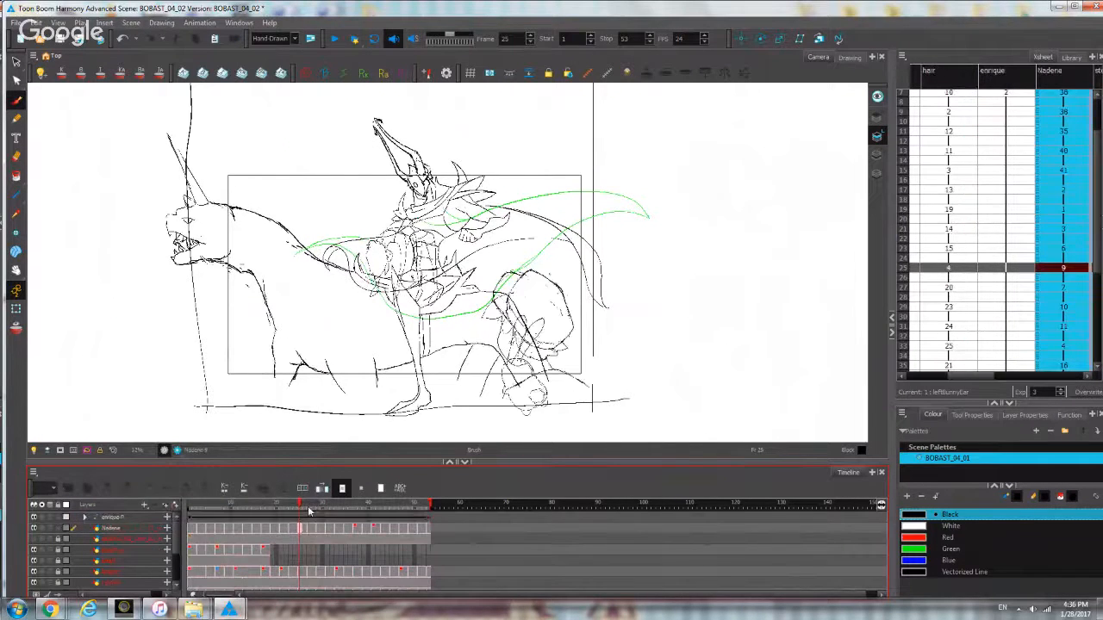
pyautogui.hotkey('ctrl', 'z')
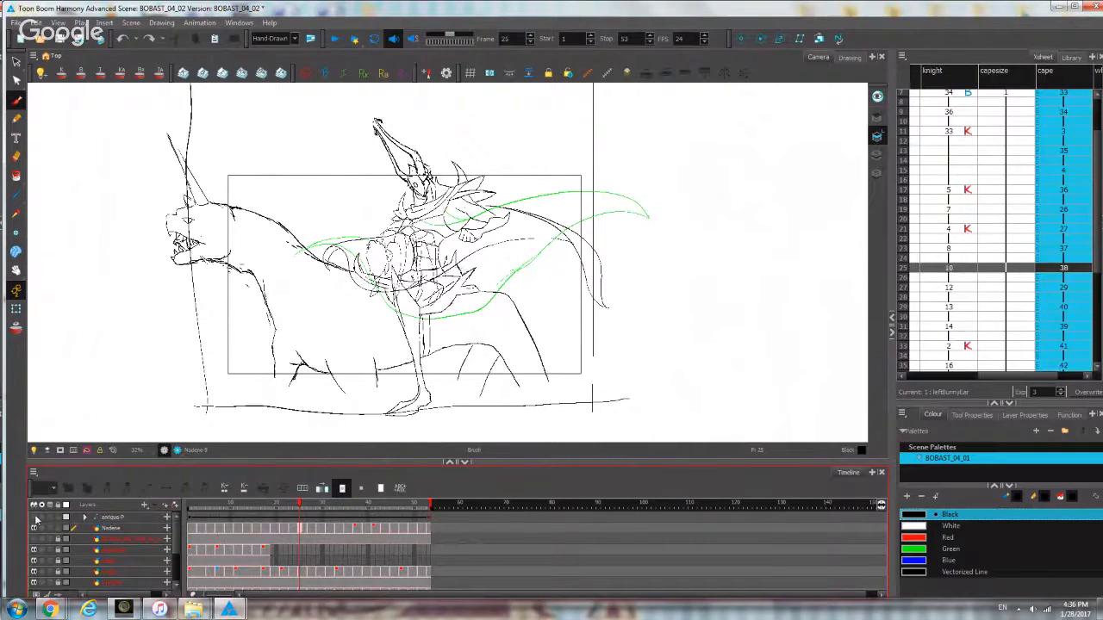
pyautogui.hotkey('ctrl', 'shift', 'z')
# Switch to the Drawing view with the Nadene layer selected and bring the whole frame 25 drawing into sight.
pyautogui.scroll(5, 620, 257)
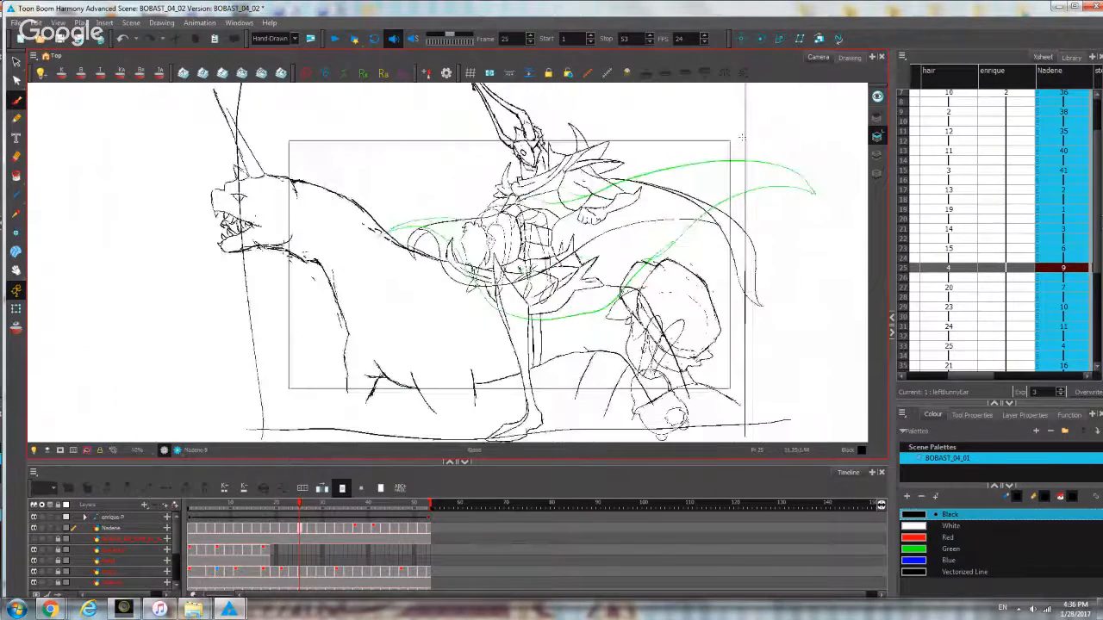
pyautogui.click(850, 58)
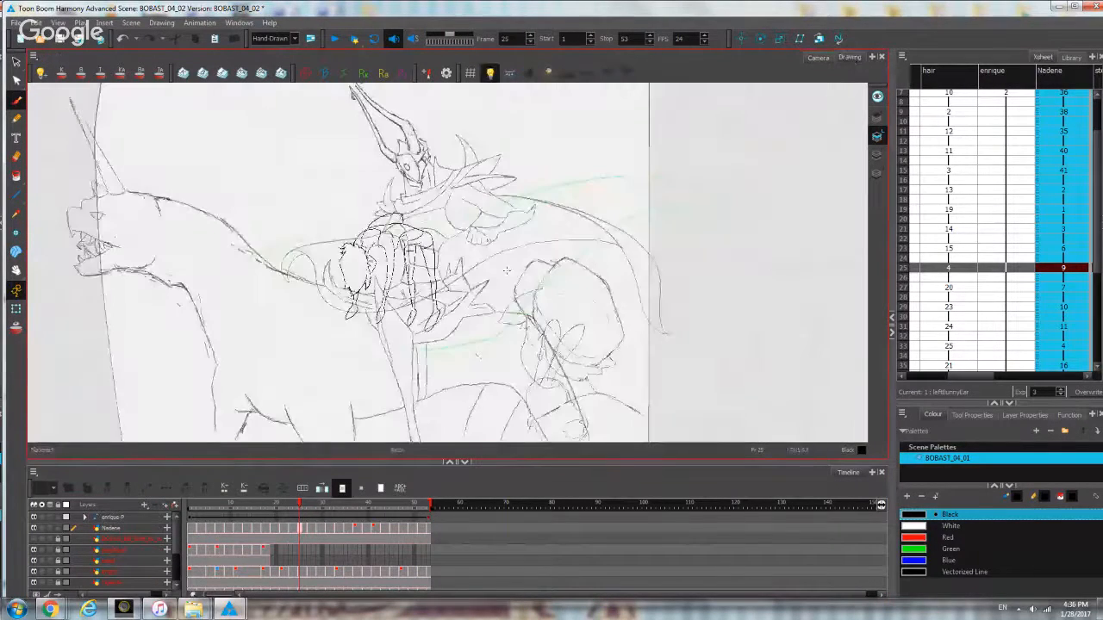
pyautogui.scroll(-3, 543, 288)
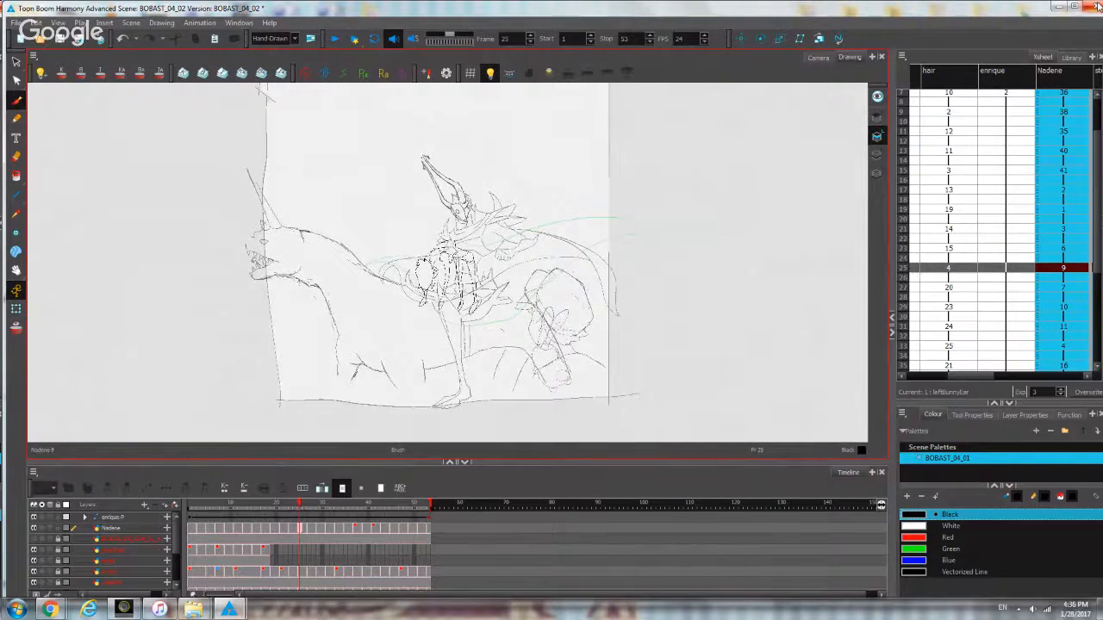
# Minimise the Facebook browser window and the Harmony window to read the YouTube live chat.
pyautogui.moveTo(53, 610)
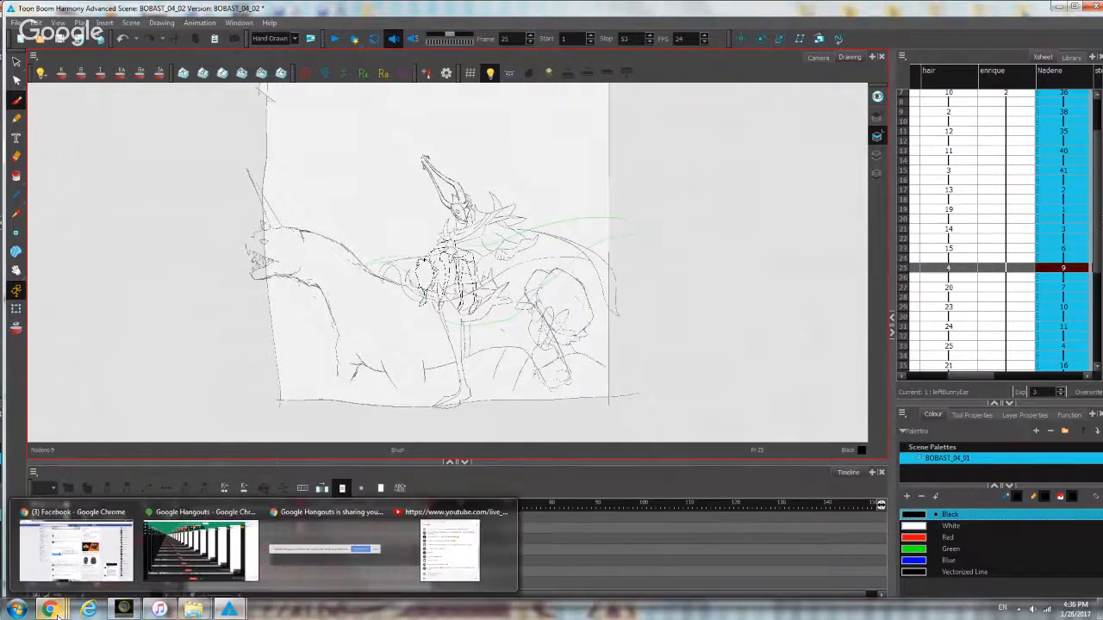
pyautogui.click(66, 552)
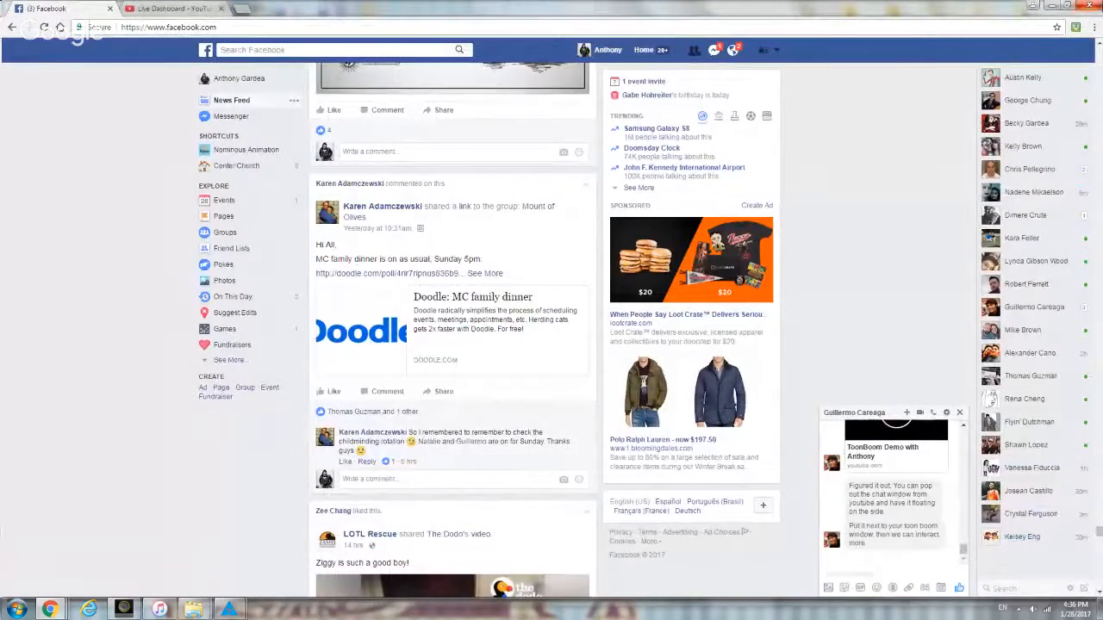
pyautogui.click(1035, 6)
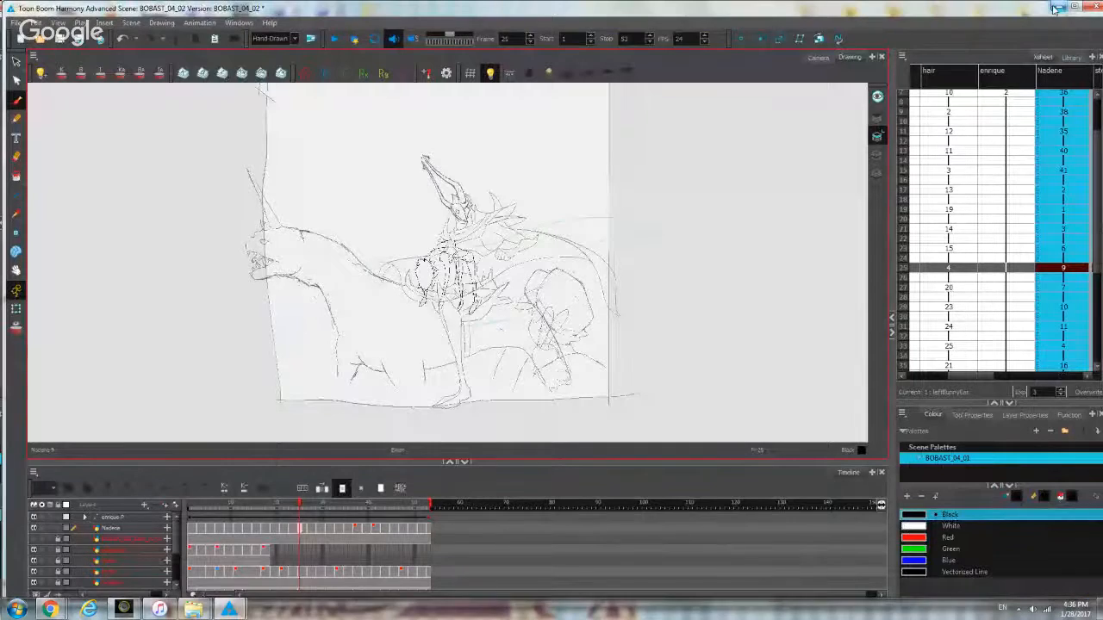
pyautogui.click(1059, 7)
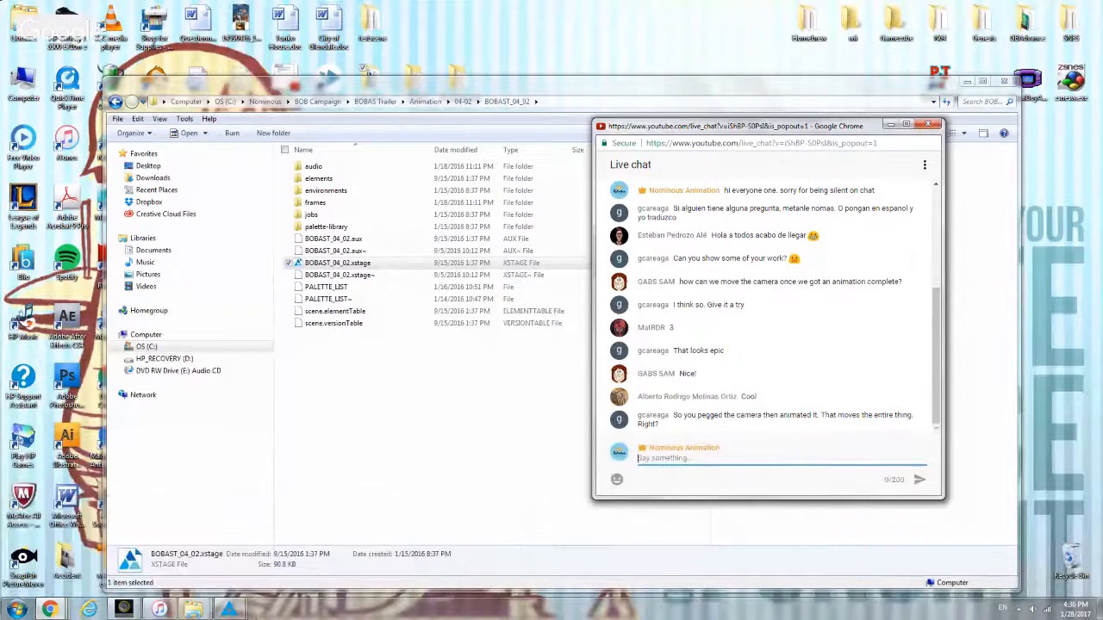
# Switch to the Harmony window containing scene 03-04.
pyautogui.moveTo(230, 613)
pyautogui.click(184, 549)
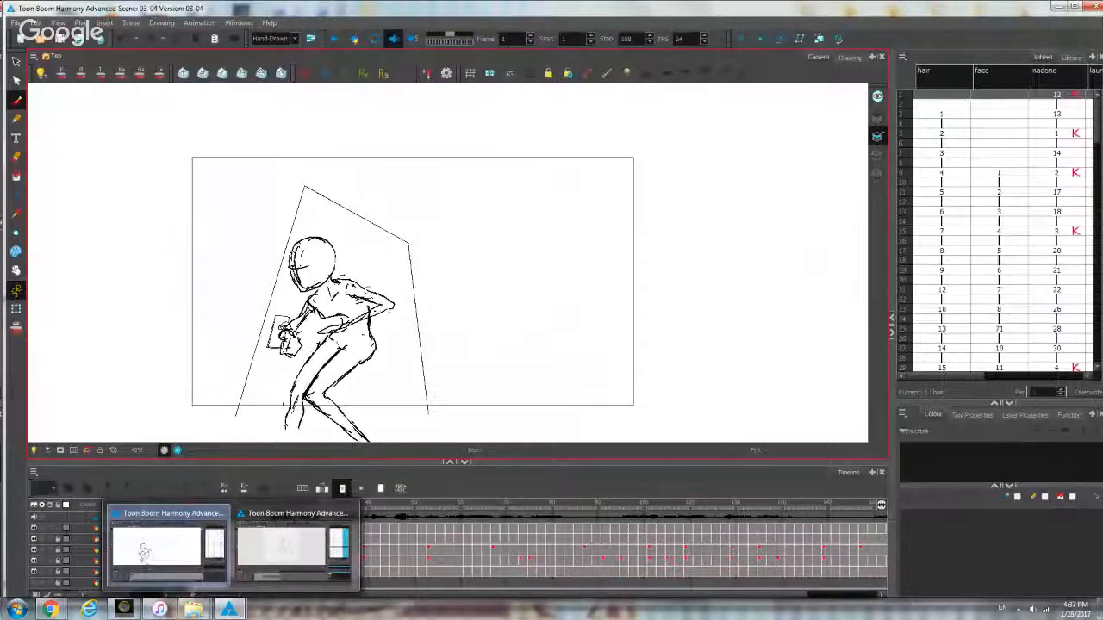
pyautogui.click(289, 551)
pyautogui.click(253, 534)
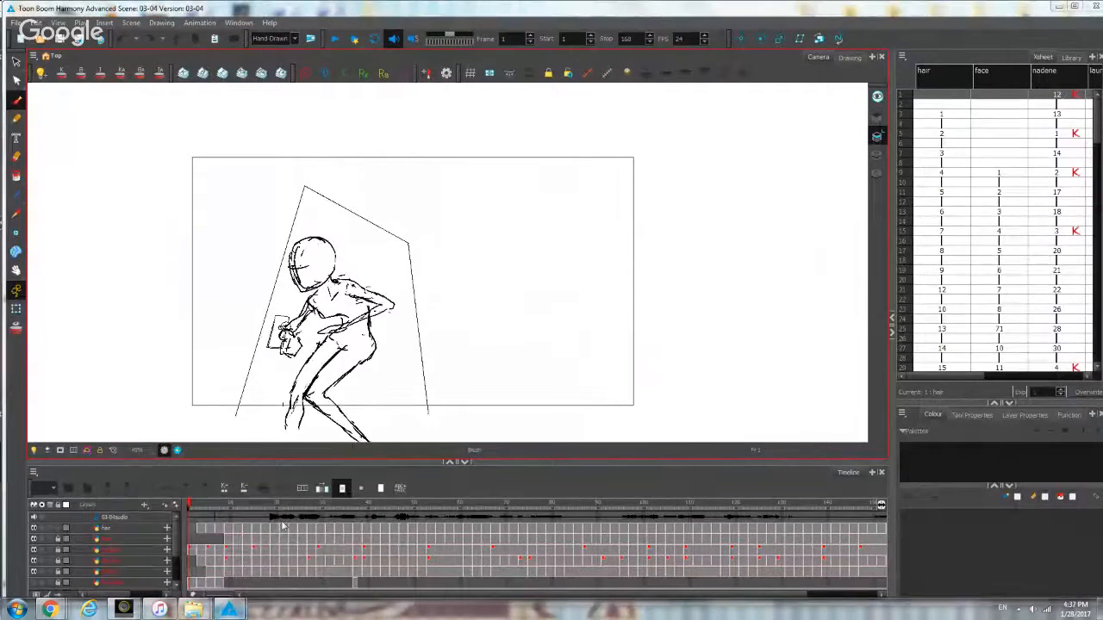
# Return to the BOBAST_04_02 scene and close it, discarding its unsaved changes.
pyautogui.moveTo(230, 611)
pyautogui.click(294, 547)
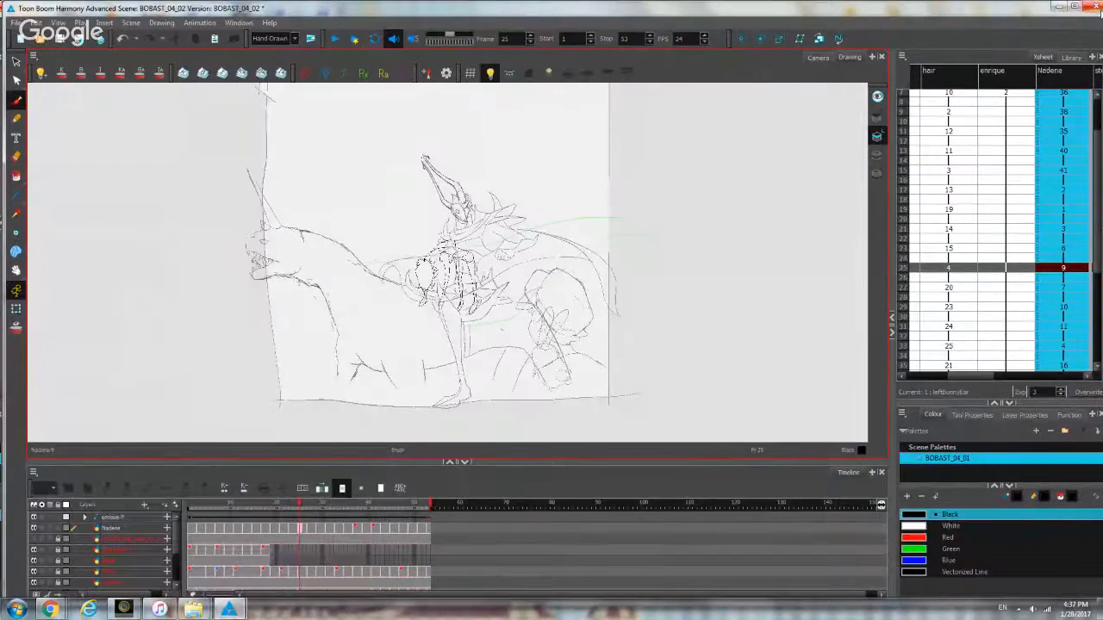
pyautogui.click(1094, 8)
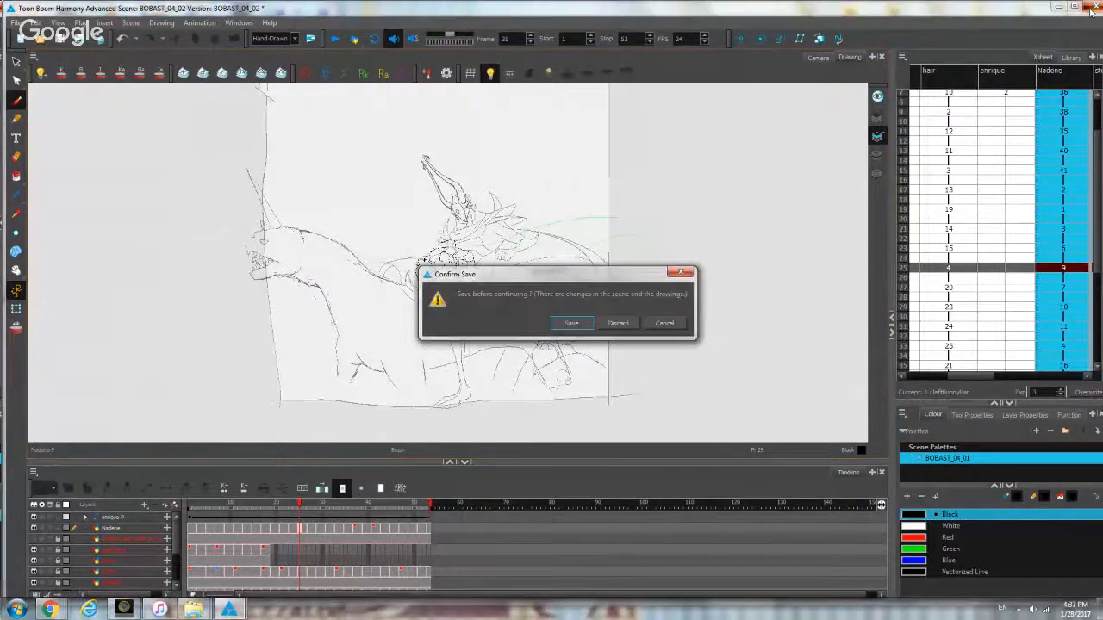
pyautogui.click(618, 324)
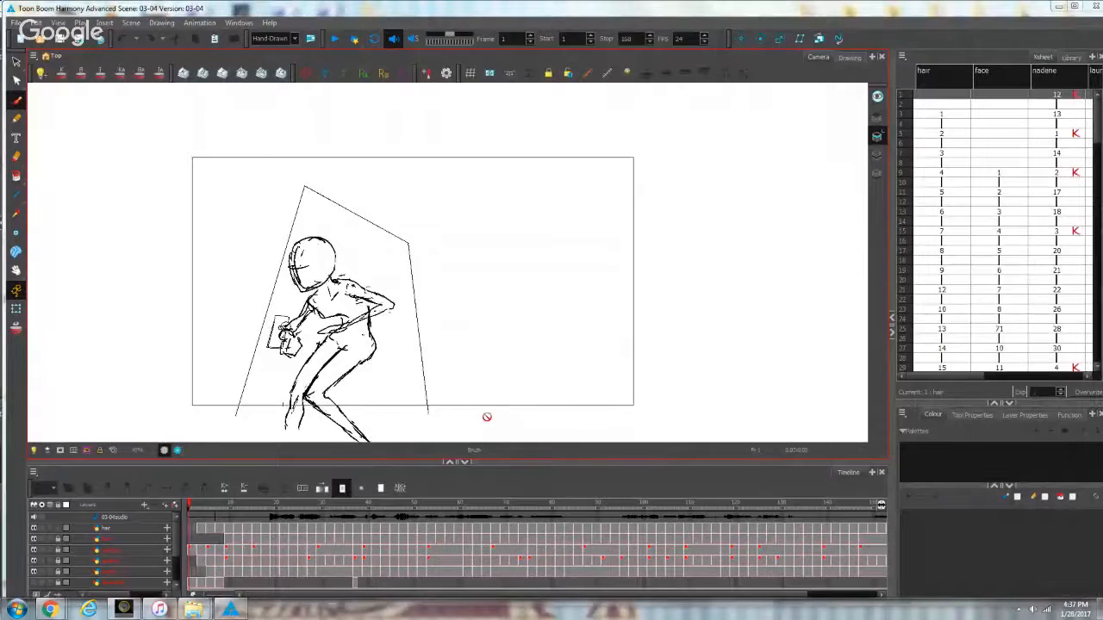
# Select the 03-04audio layer in scene 03-04, scrub to frame 28, and examine the character beside the door.
pyautogui.click(225, 516)
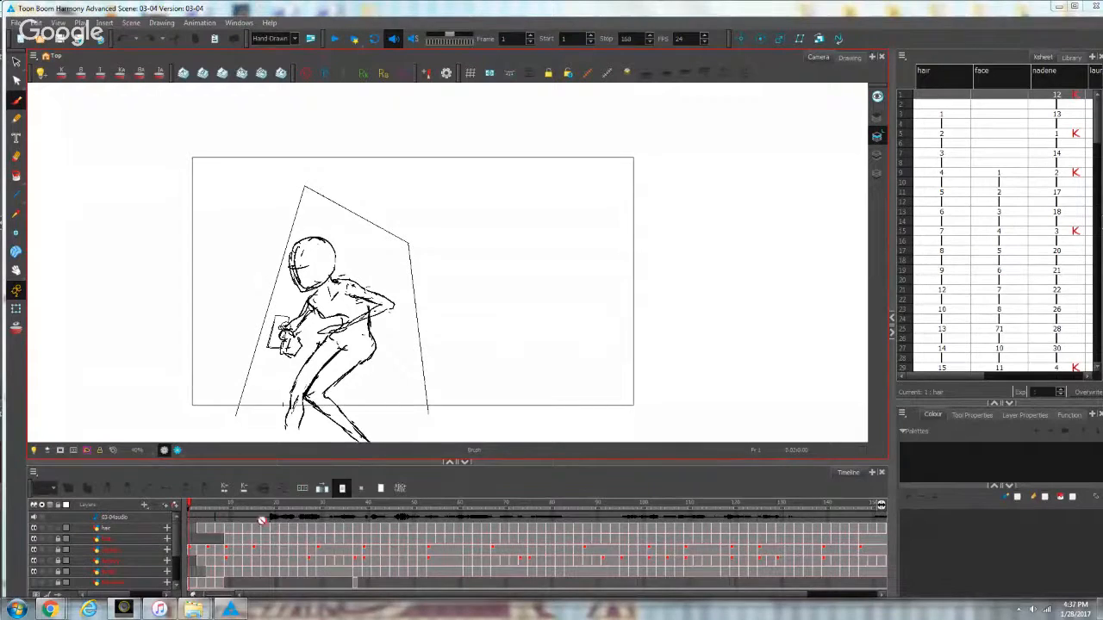
pyautogui.click(216, 502)
pyautogui.moveTo(215, 502)
pyautogui.mouseDown()
pyautogui.moveTo(184, 502)
pyautogui.moveTo(314, 503)
pyautogui.mouseUp()
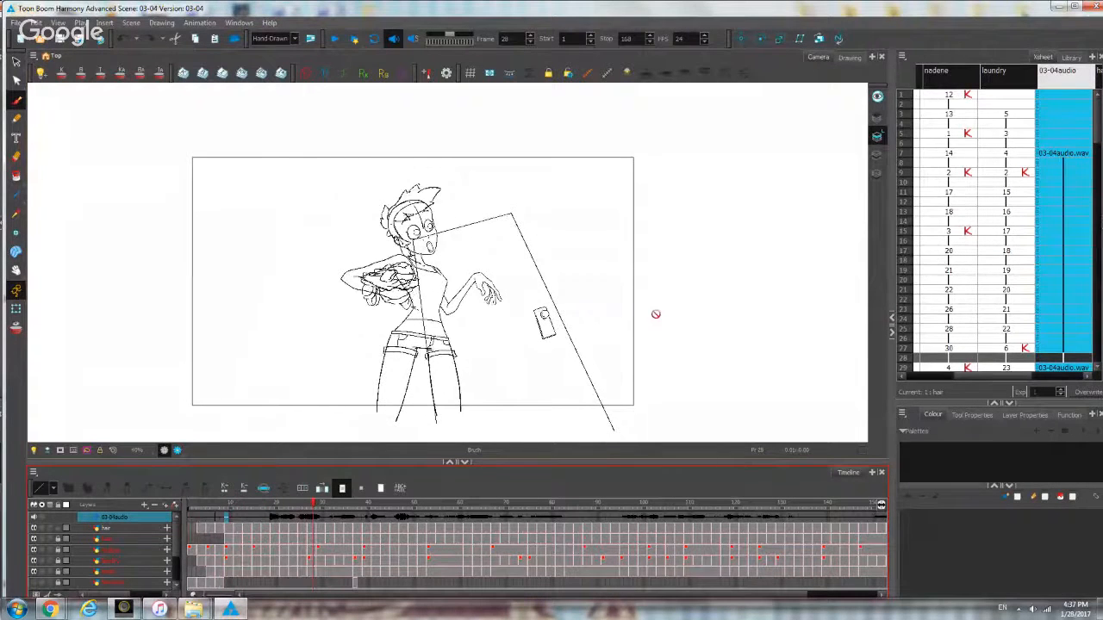
pyautogui.scroll(1, 633, 311)
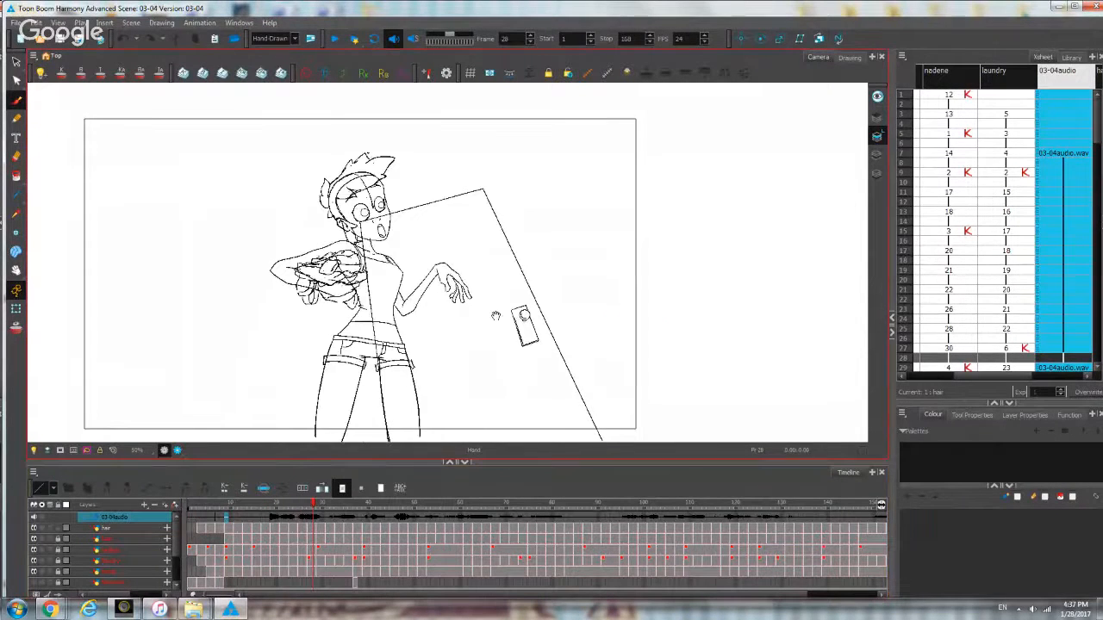
pyautogui.moveTo(495, 316); pyautogui.dragTo(624, 315)
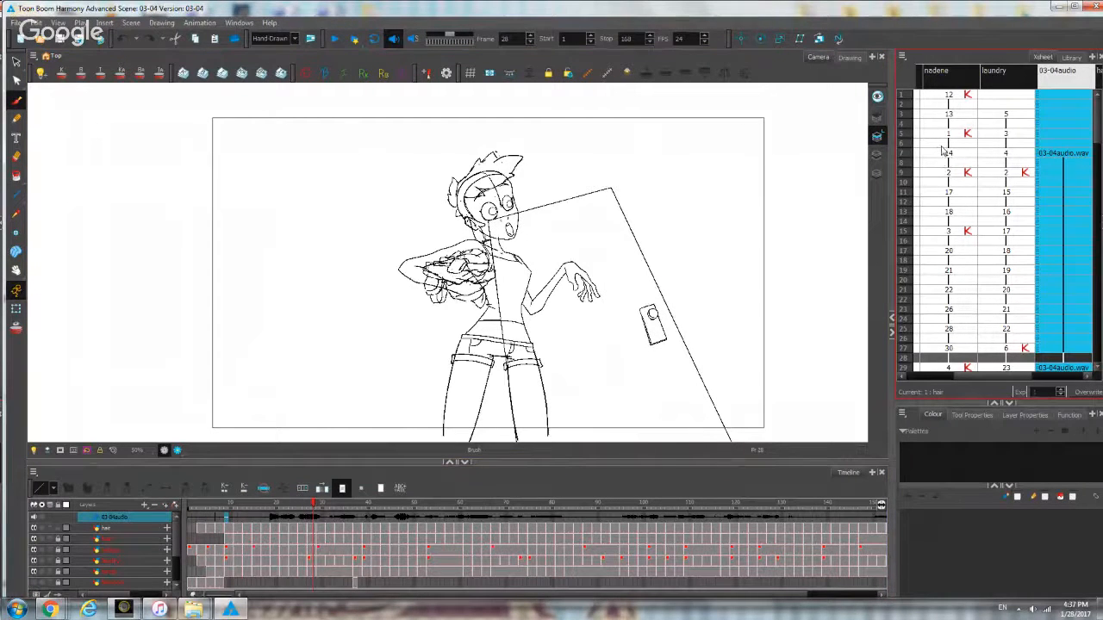
# Inspect the nadene drawings at frames 3 and 7 and the face drawing at frame 25.
pyautogui.click(948, 114)
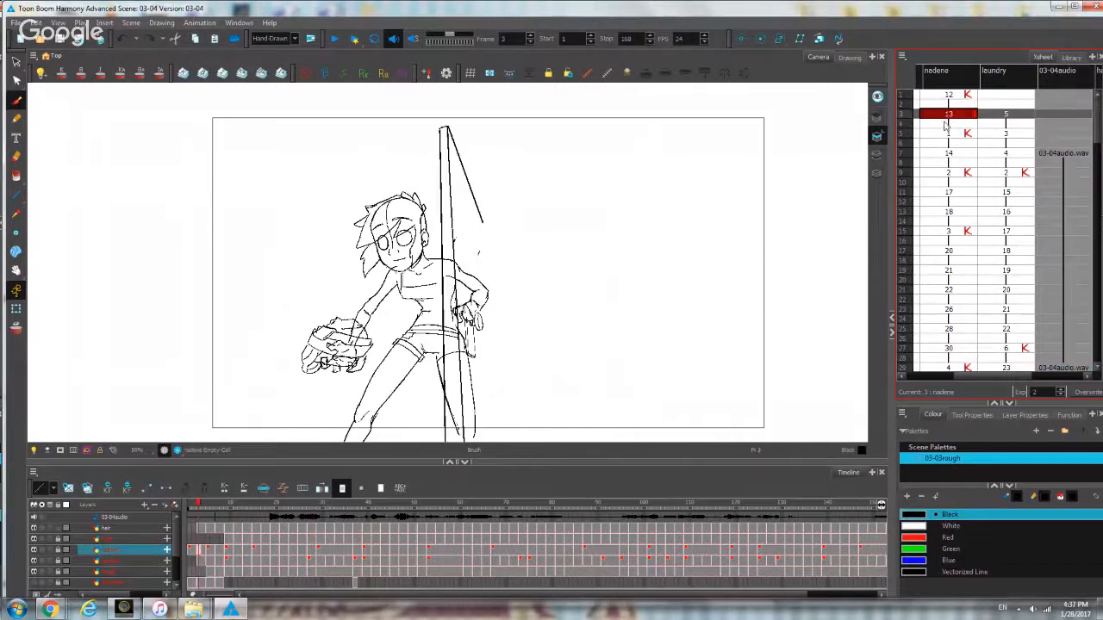
pyautogui.click(947, 153)
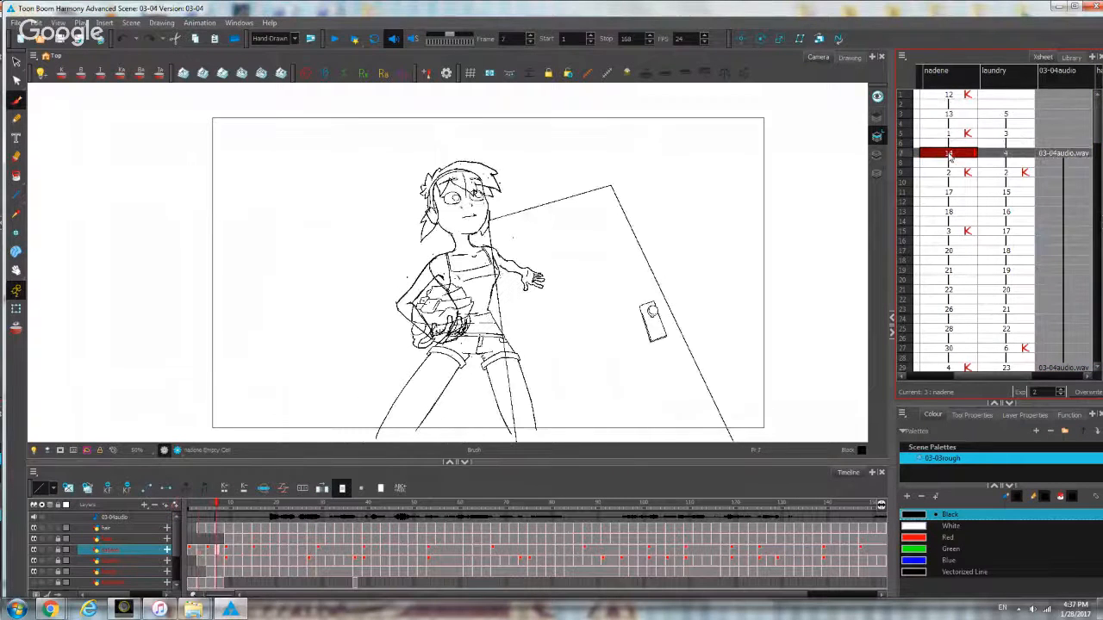
pyautogui.moveTo(987, 376); pyautogui.dragTo(927, 381)
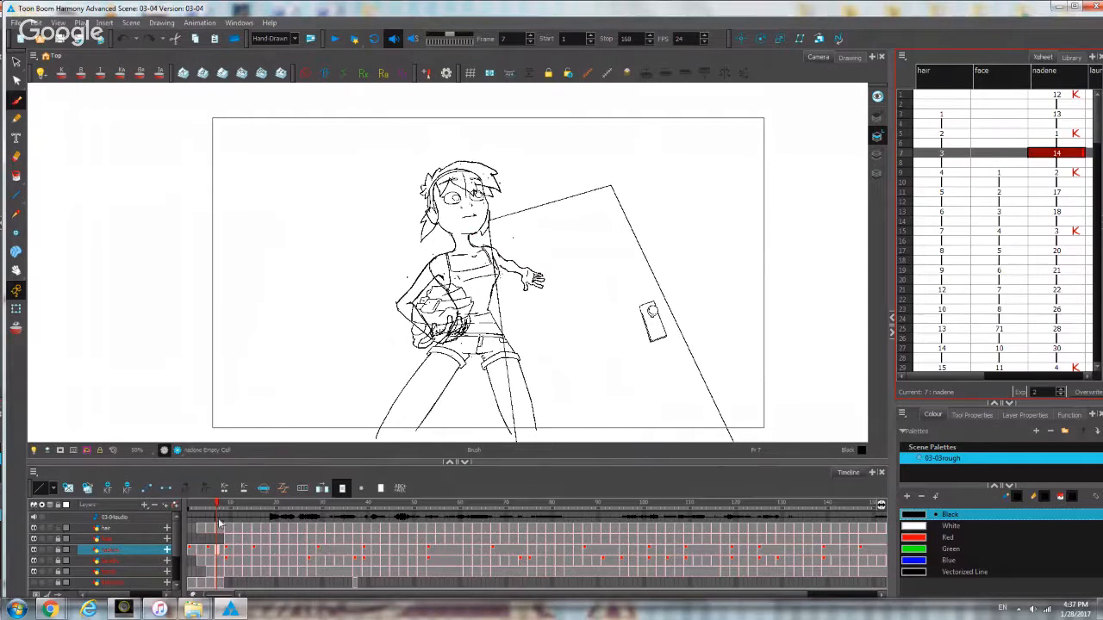
pyautogui.click(299, 539)
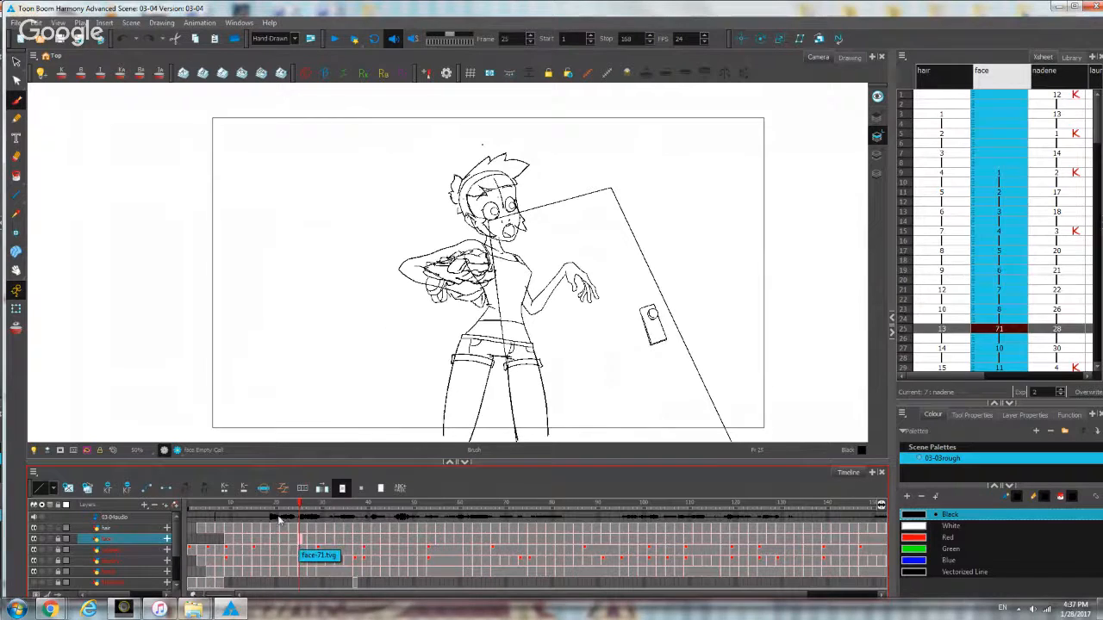
# Select the 03-04audio layer and scrub its waveform from frame 21 to frame 28 with the timeline magnified.
pyautogui.click(280, 518)
pyautogui.press('2')
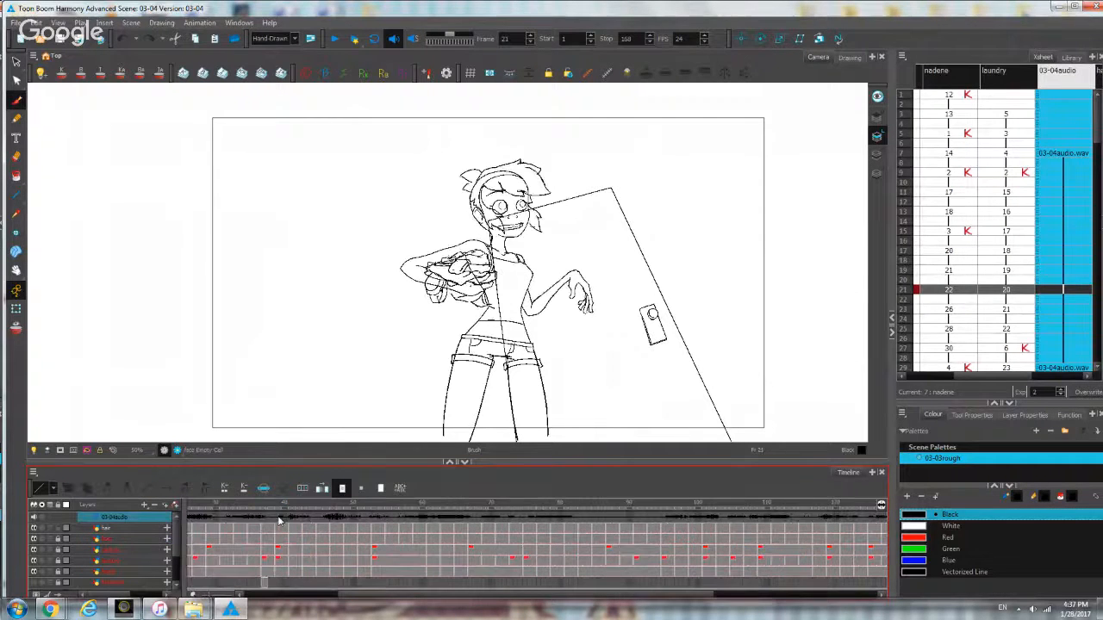
pyautogui.press('2')
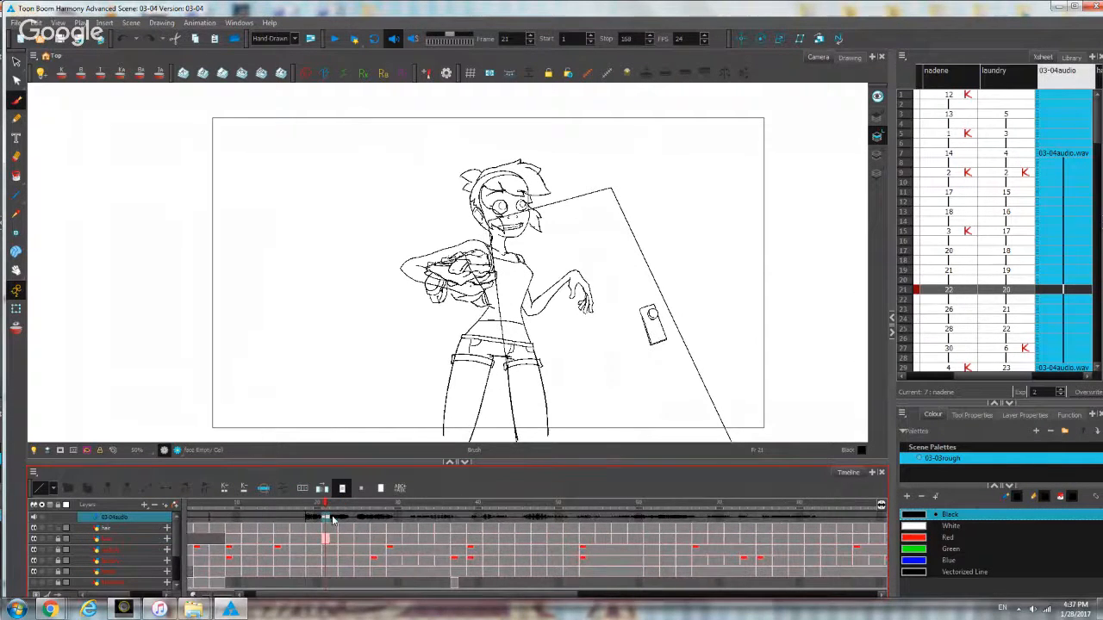
pyautogui.moveTo(327, 505)
pyautogui.mouseDown()
pyautogui.moveTo(306, 508)
pyautogui.moveTo(385, 517)
pyautogui.mouseUp()
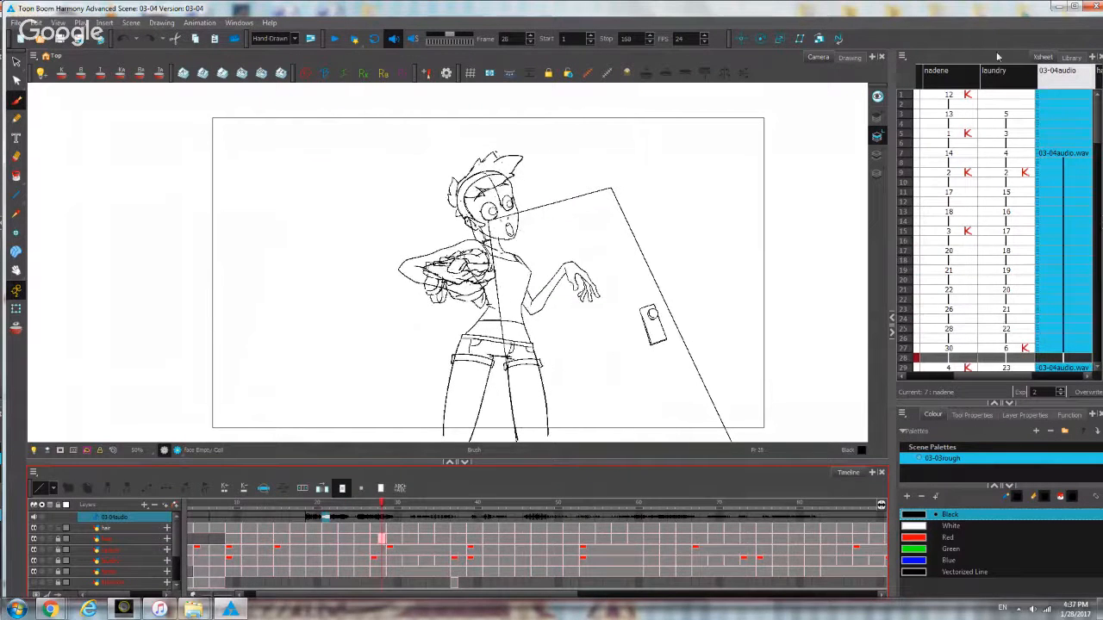
# Turn off sound scrubbing, scrub to frame 36 and examine the face drawing in isolation in the Drawing view.
pyautogui.click(393, 39)
pyautogui.click(341, 489)
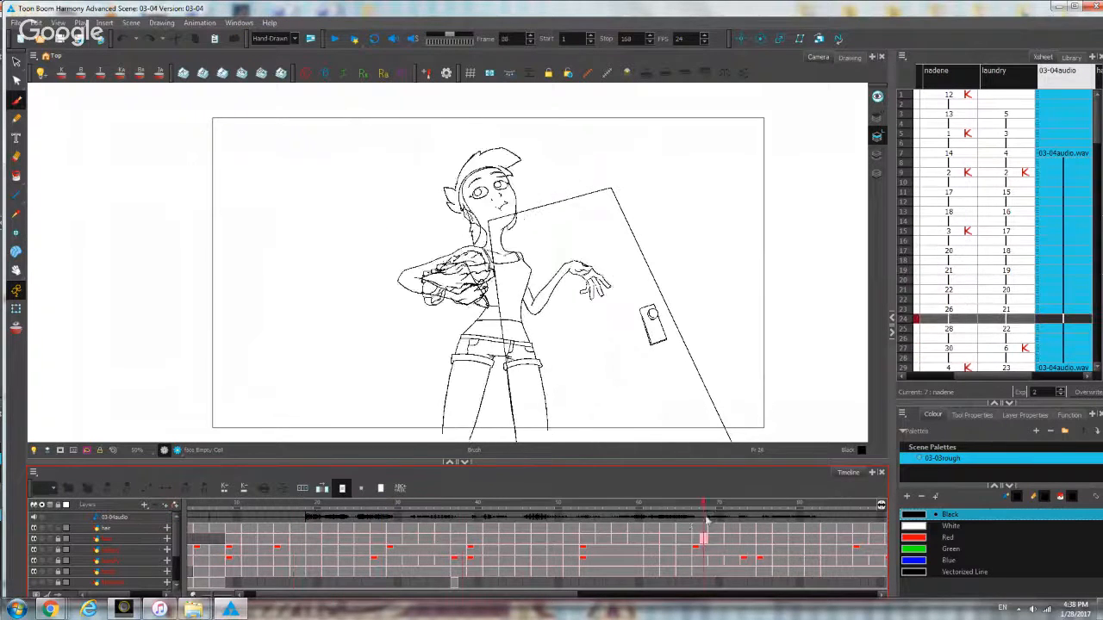
pyautogui.click(848, 58)
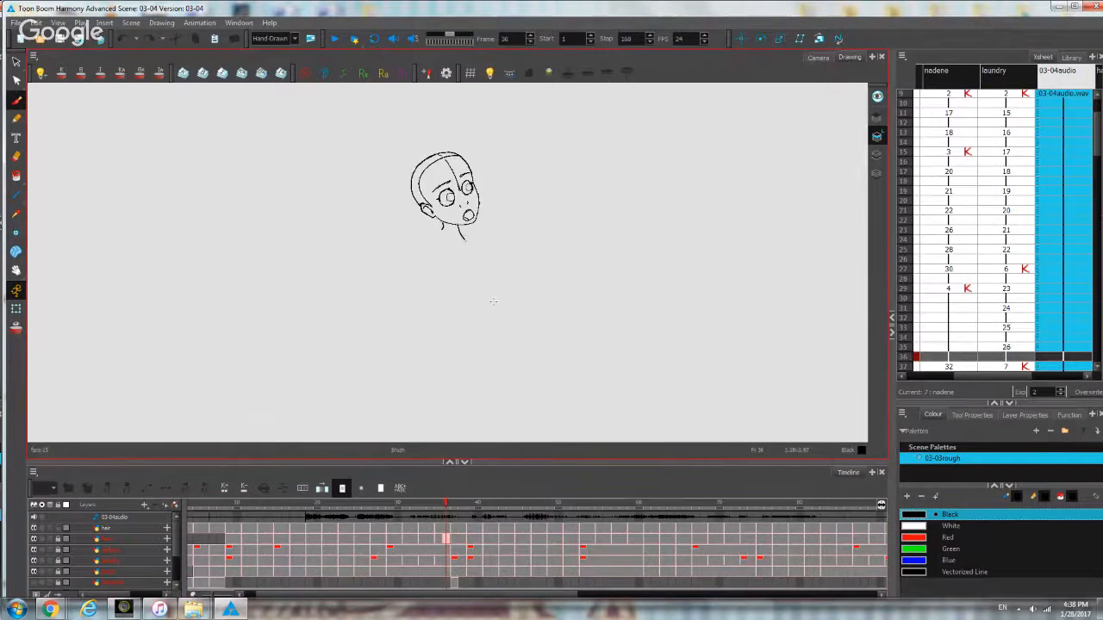
pyautogui.scroll(2, 464, 253)
pyautogui.moveTo(465, 253); pyautogui.dragTo(435, 398)
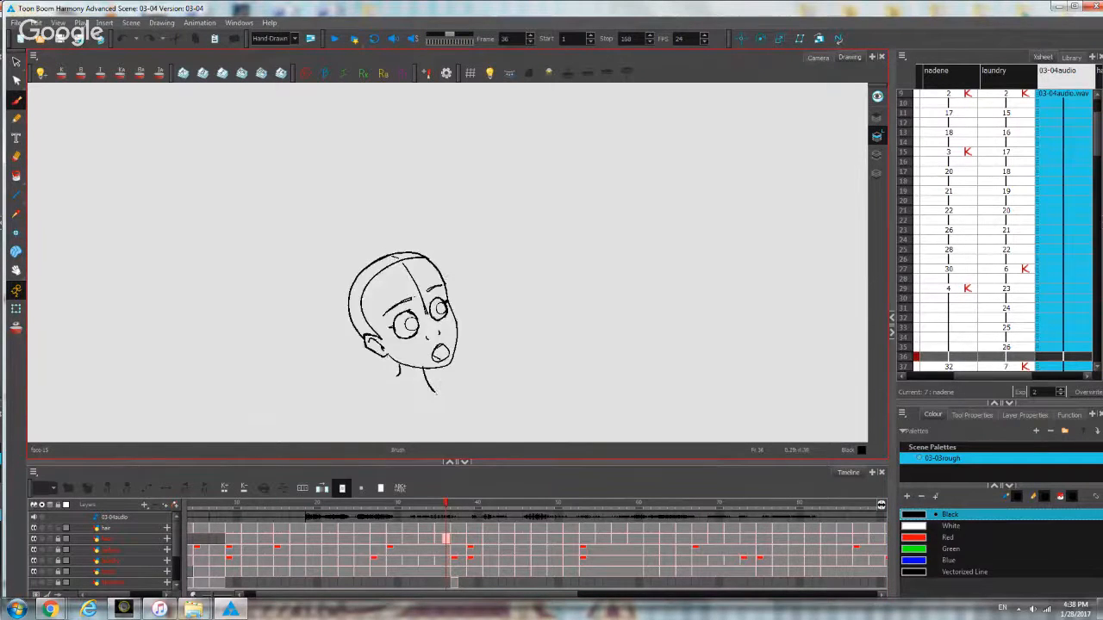
pyautogui.scroll(1, 435, 398)
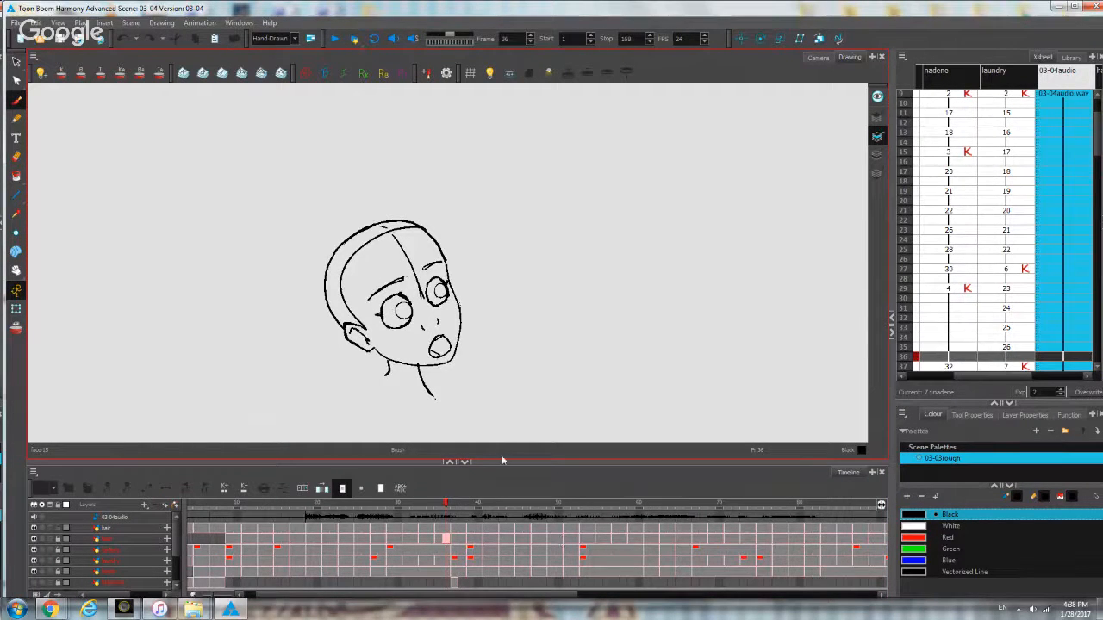
# Turn sound scrubbing back on, scrub the mouth shapes to frame 31 and show the full scene in the Camera view.
pyautogui.click(393, 39)
pyautogui.moveTo(444, 508); pyautogui.dragTo(407, 515)
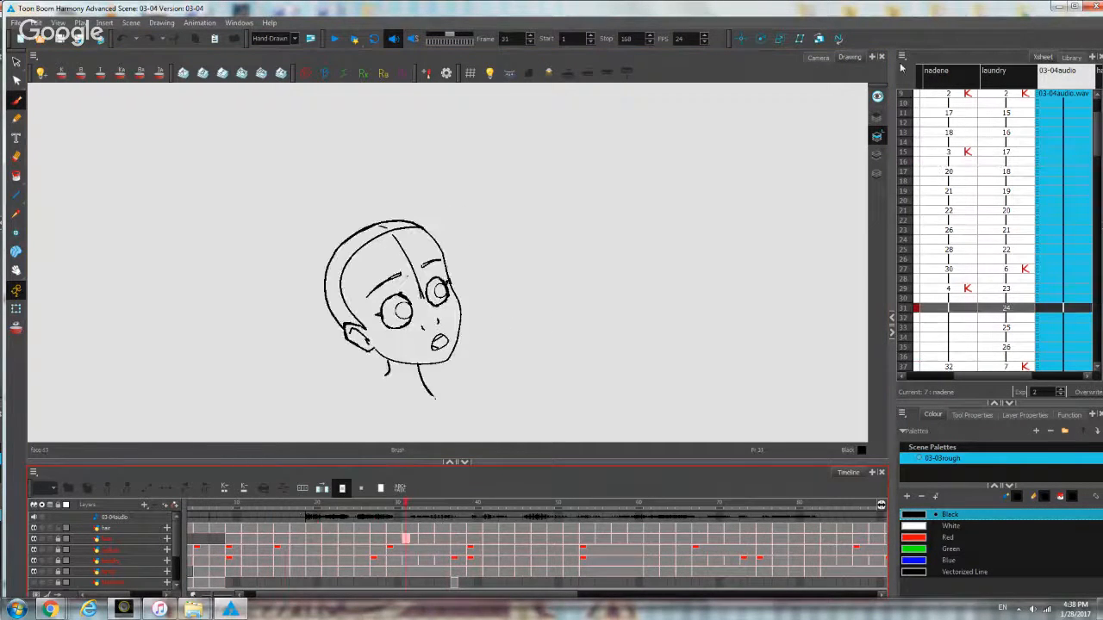
pyautogui.click(818, 57)
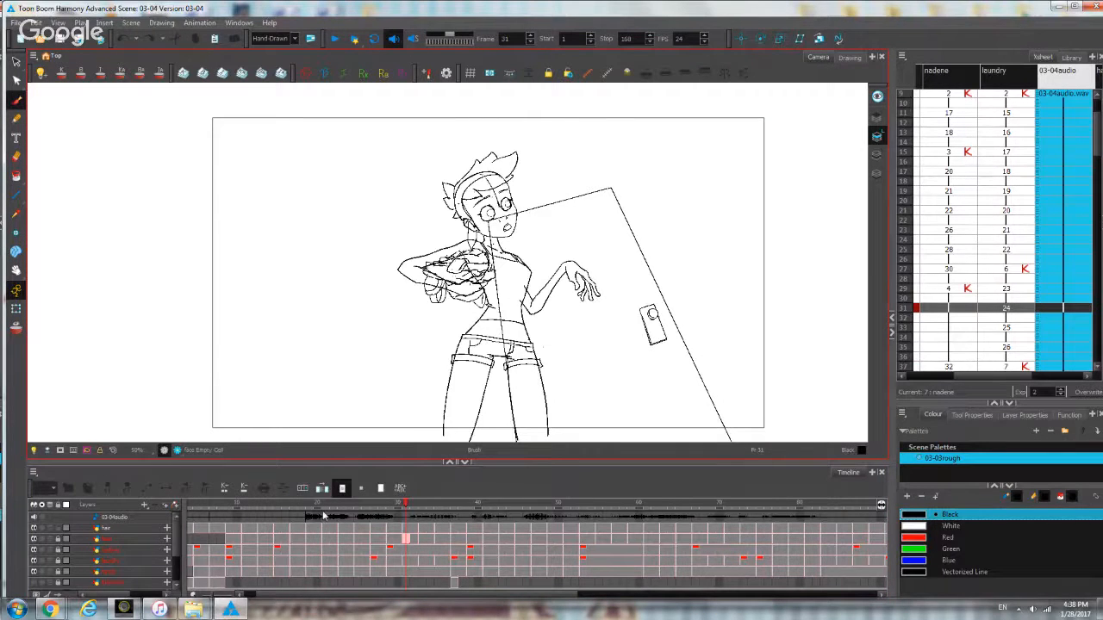
# Rewind to frame 1 and play the whole 03-04 scene with its audio.
pyautogui.moveTo(407, 506); pyautogui.dragTo(172, 501)
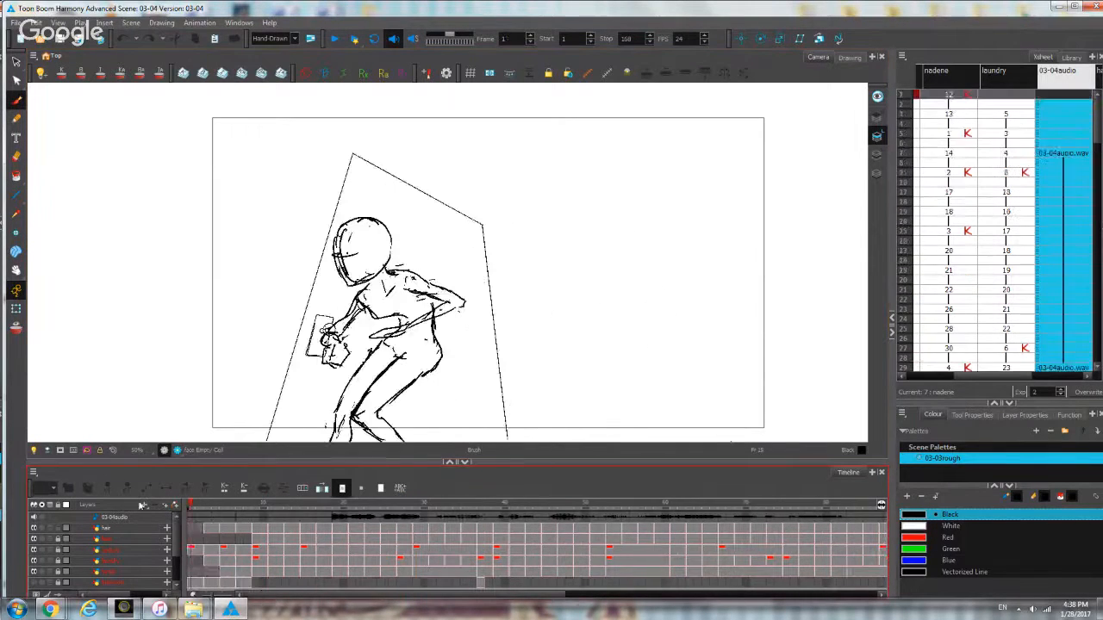
pyautogui.click(333, 43)
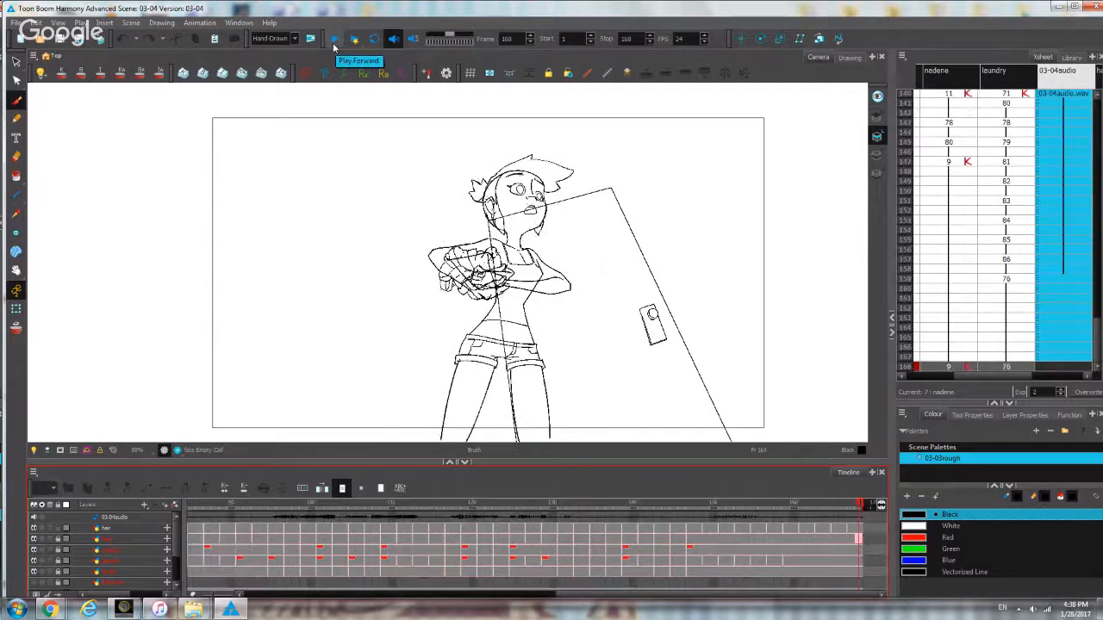
pyautogui.click(335, 44)
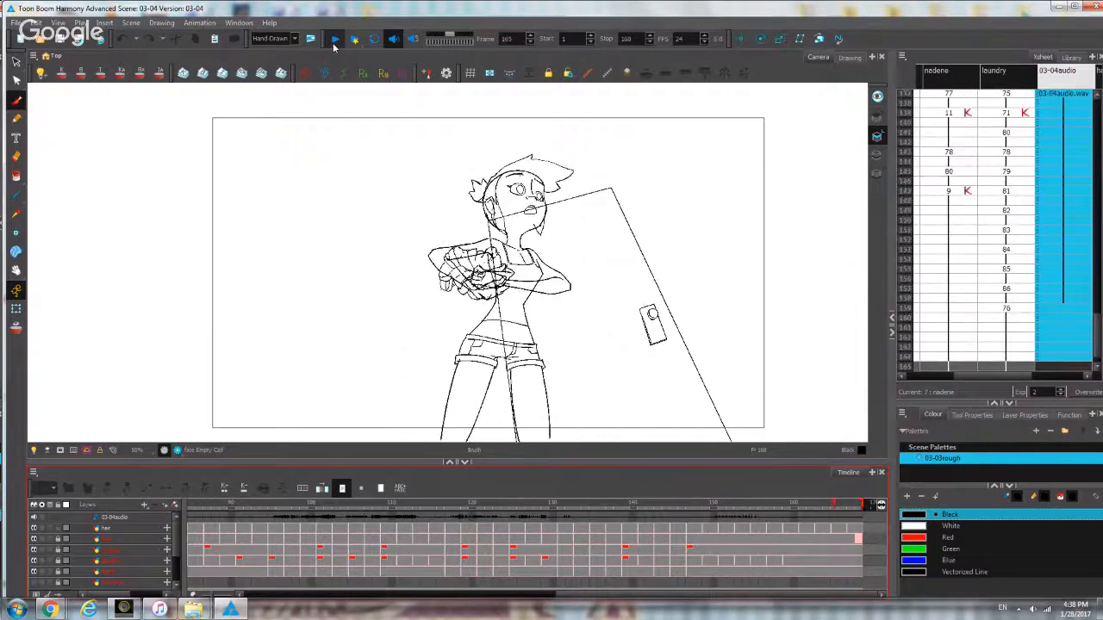
# Examine the character's face at frame 168 up close in the Camera view, and in isolation in the Drawing view.
pyautogui.moveTo(468, 136); pyautogui.dragTo(487, 137)
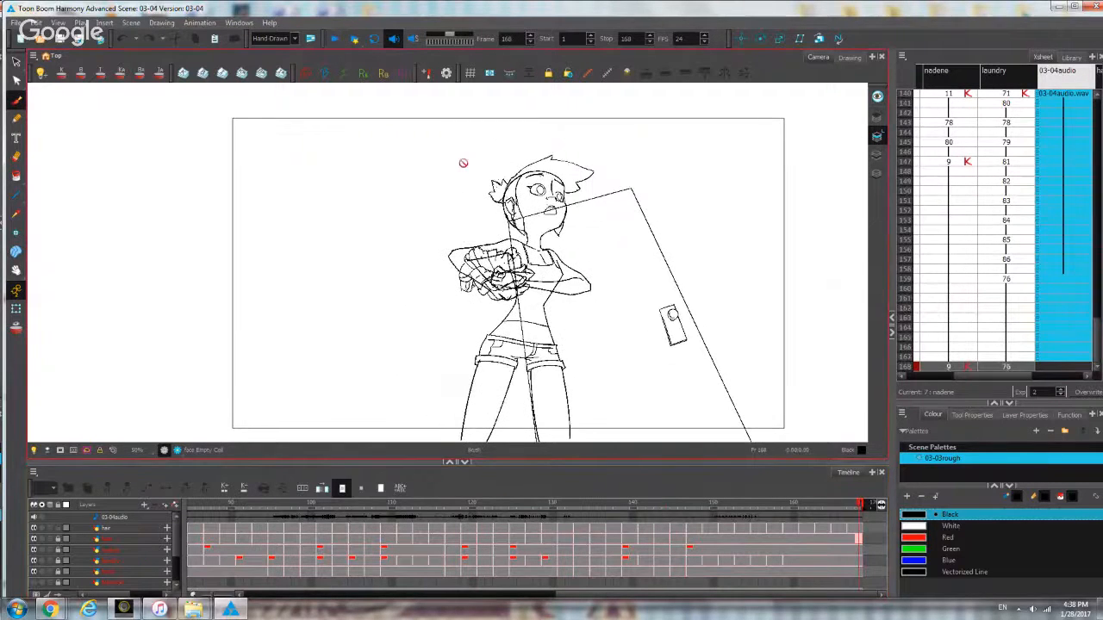
pyautogui.scroll(3, 532, 347)
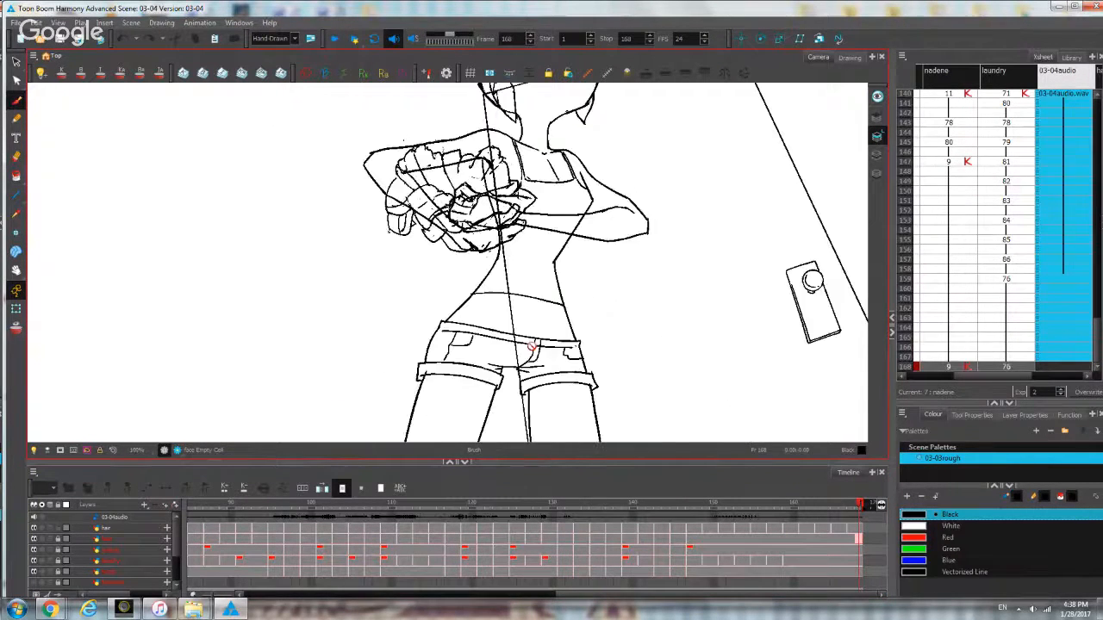
pyautogui.scroll(2, 532, 347)
pyautogui.moveTo(591, 154); pyautogui.dragTo(518, 372)
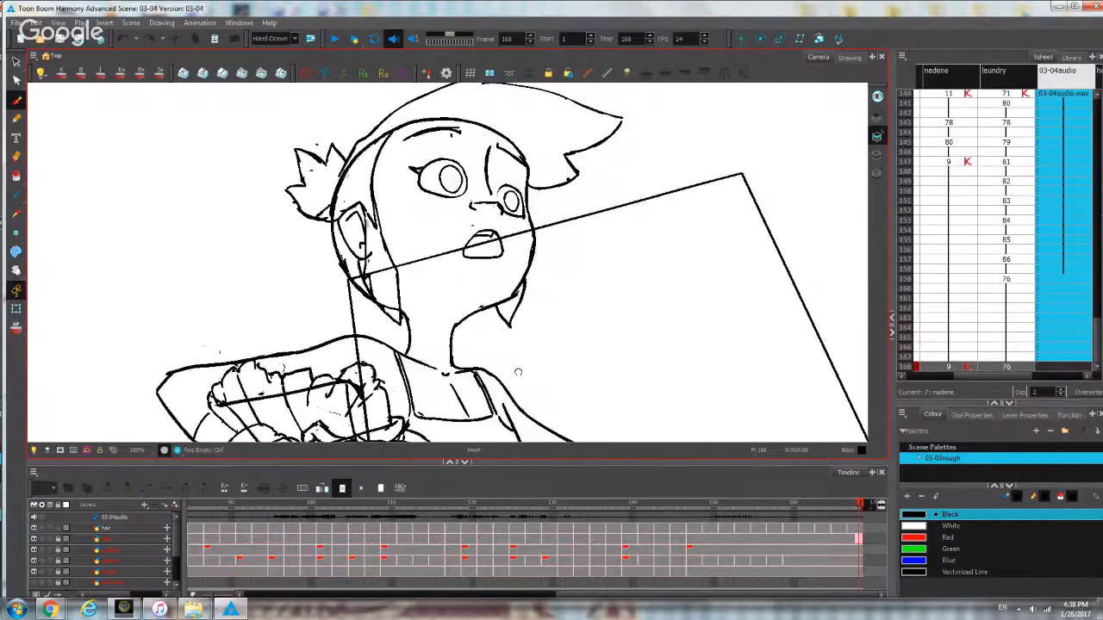
pyautogui.scroll(1, 549, 222)
pyautogui.click(850, 57)
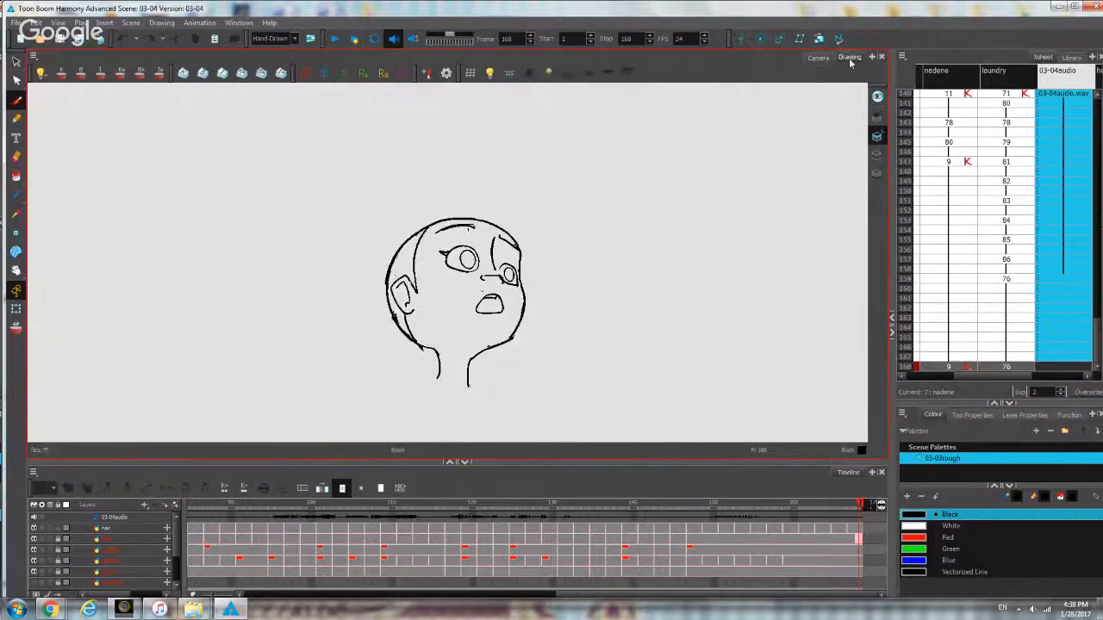
pyautogui.moveTo(508, 337); pyautogui.dragTo(507, 334)
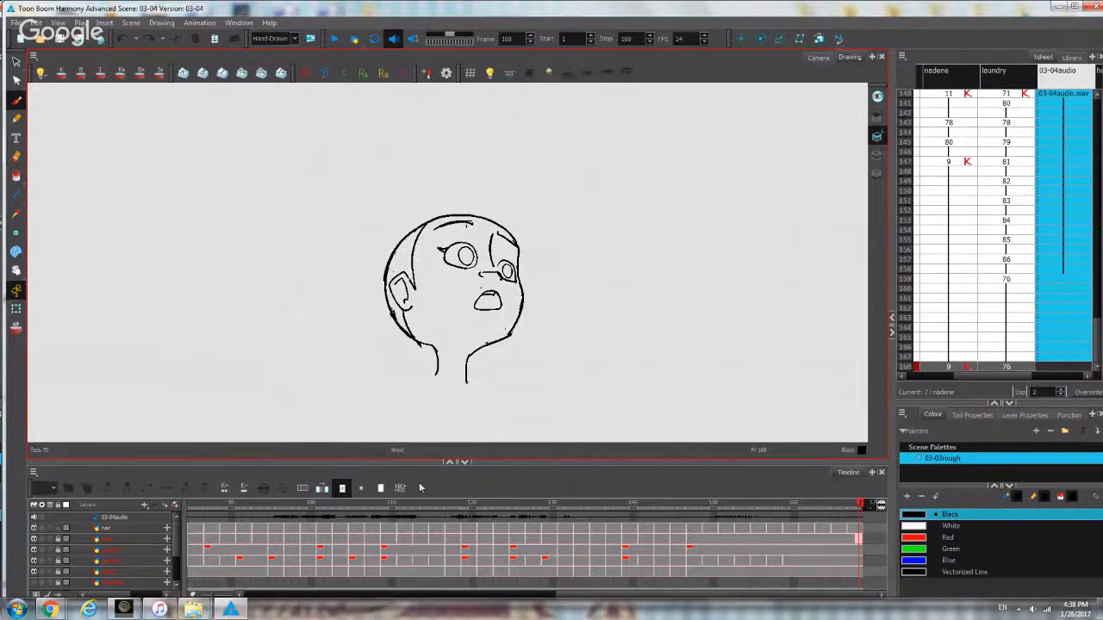
# Scrub the face back to frame 149, and inspect the nadene body drawings at frames 131 and 105.
pyautogui.moveTo(859, 509)
pyautogui.mouseDown()
pyautogui.moveTo(461, 512)
pyautogui.moveTo(422, 529)
pyautogui.moveTo(704, 536)
pyautogui.mouseUp()
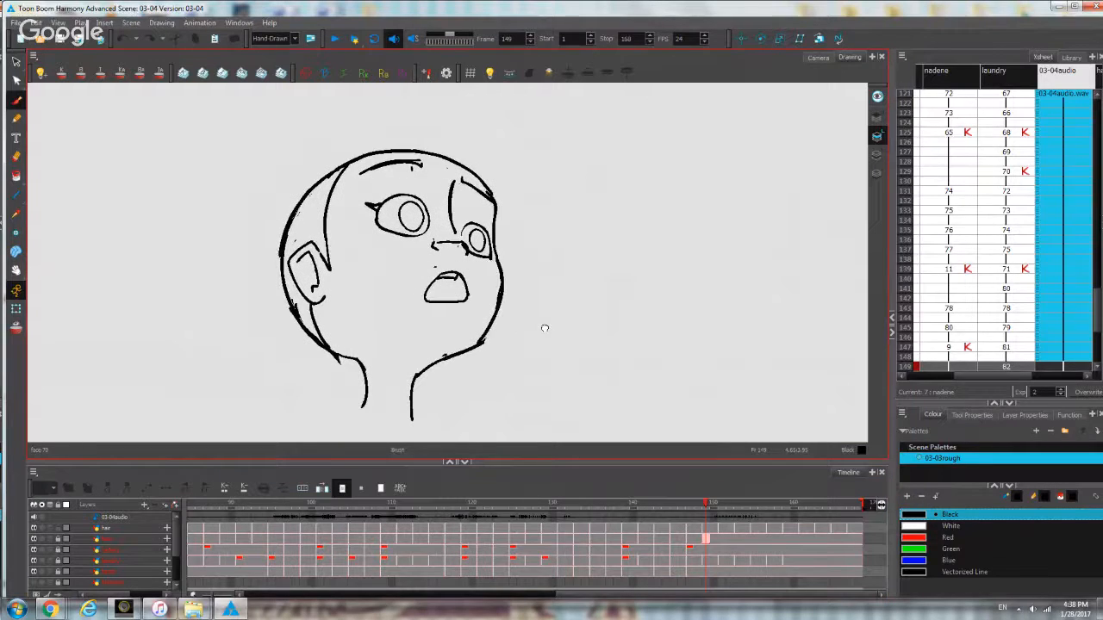
pyautogui.click(953, 193)
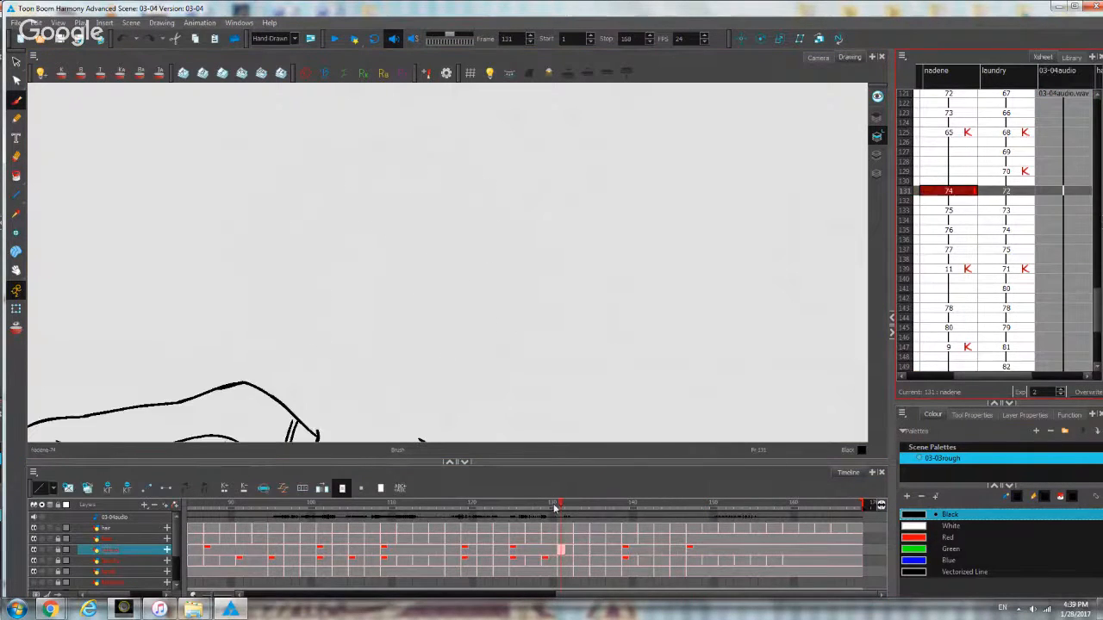
pyautogui.moveTo(559, 504); pyautogui.dragTo(351, 491)
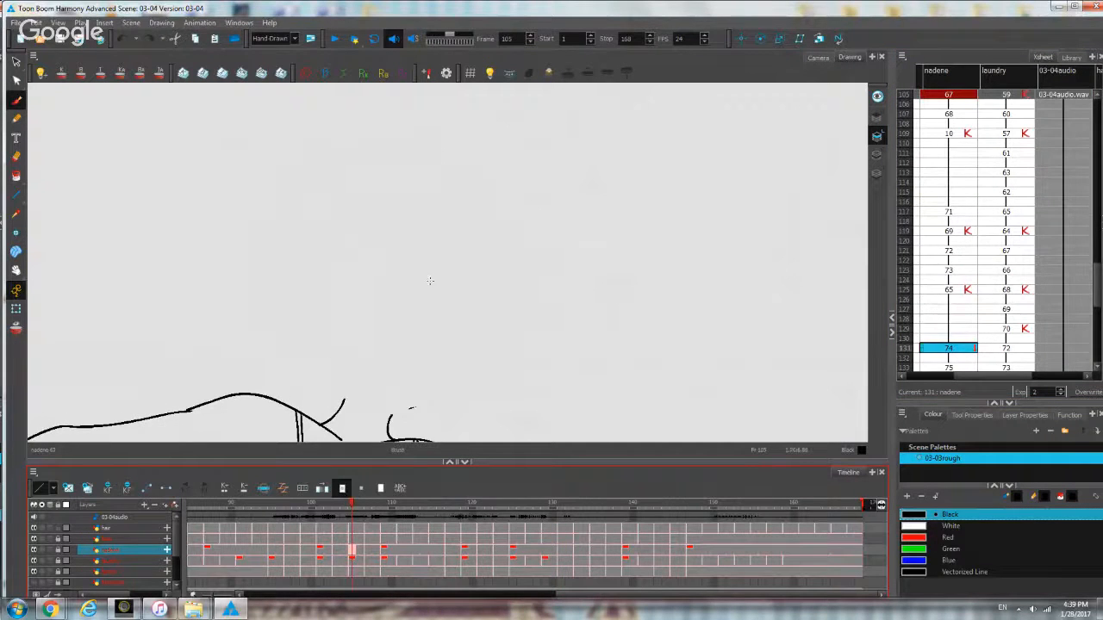
pyautogui.moveTo(403, 196); pyautogui.dragTo(520, 132)
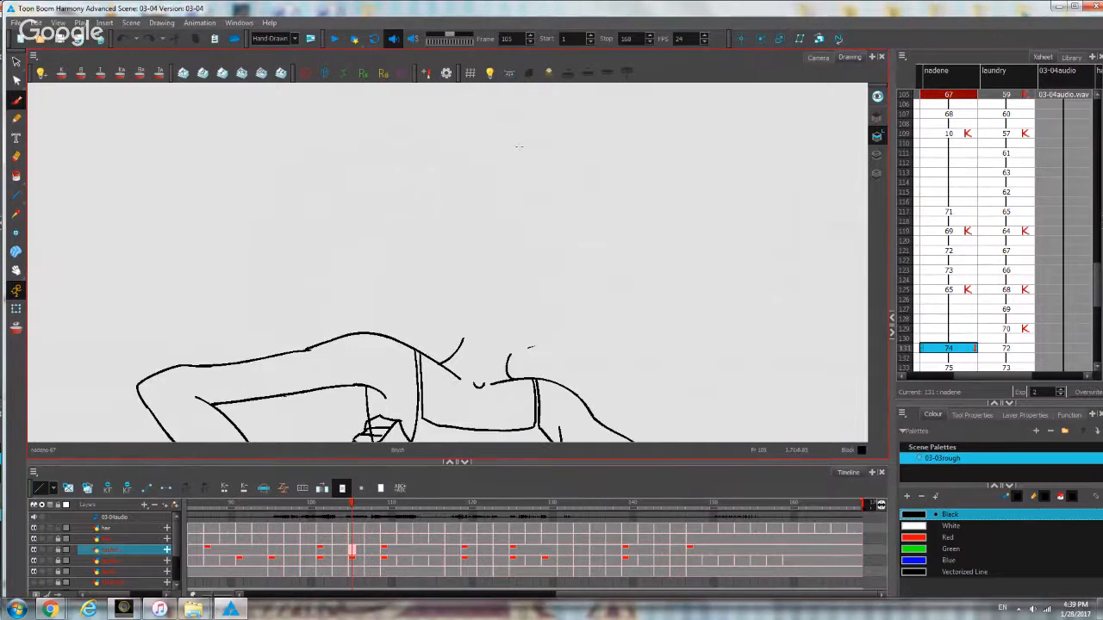
# View the hair drawing at frame 109, and scrub the face layer's drawings from frame 87 through 95 to 118.
pyautogui.click(383, 530)
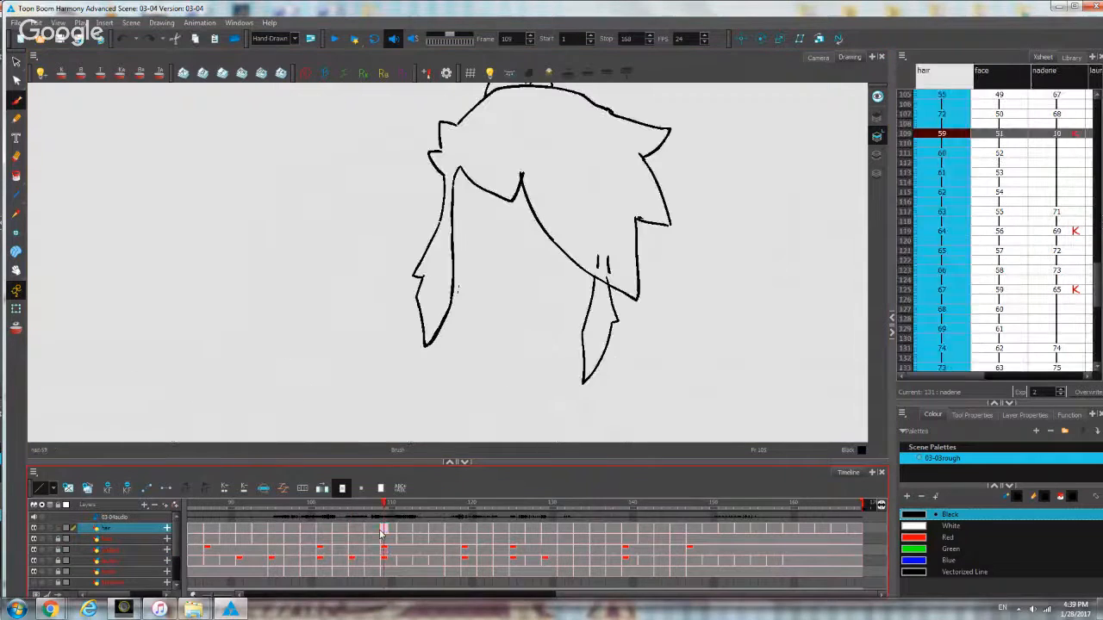
pyautogui.click(122, 539)
pyautogui.click(207, 540)
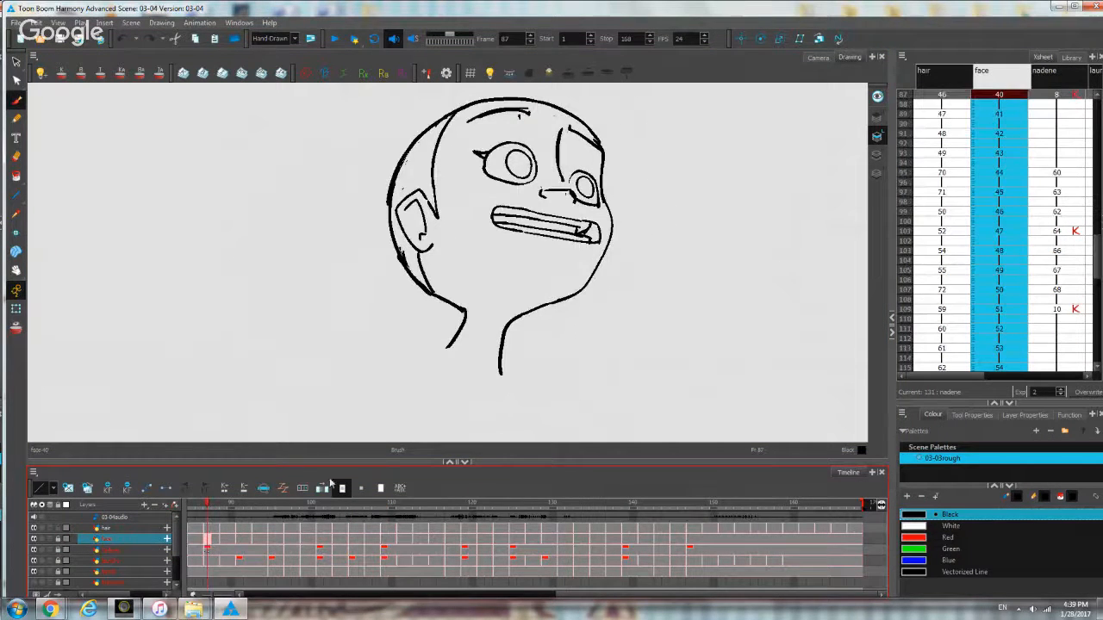
pyautogui.moveTo(208, 505)
pyautogui.mouseDown()
pyautogui.moveTo(350, 534)
pyautogui.moveTo(270, 534)
pyautogui.mouseUp()
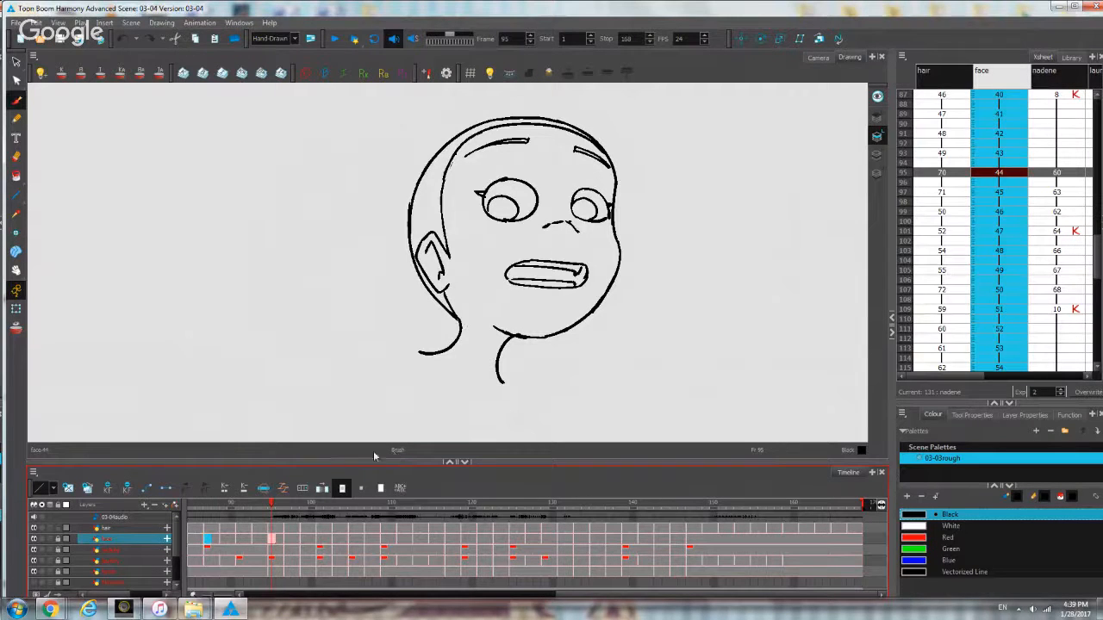
pyautogui.moveTo(273, 509); pyautogui.dragTo(459, 552)
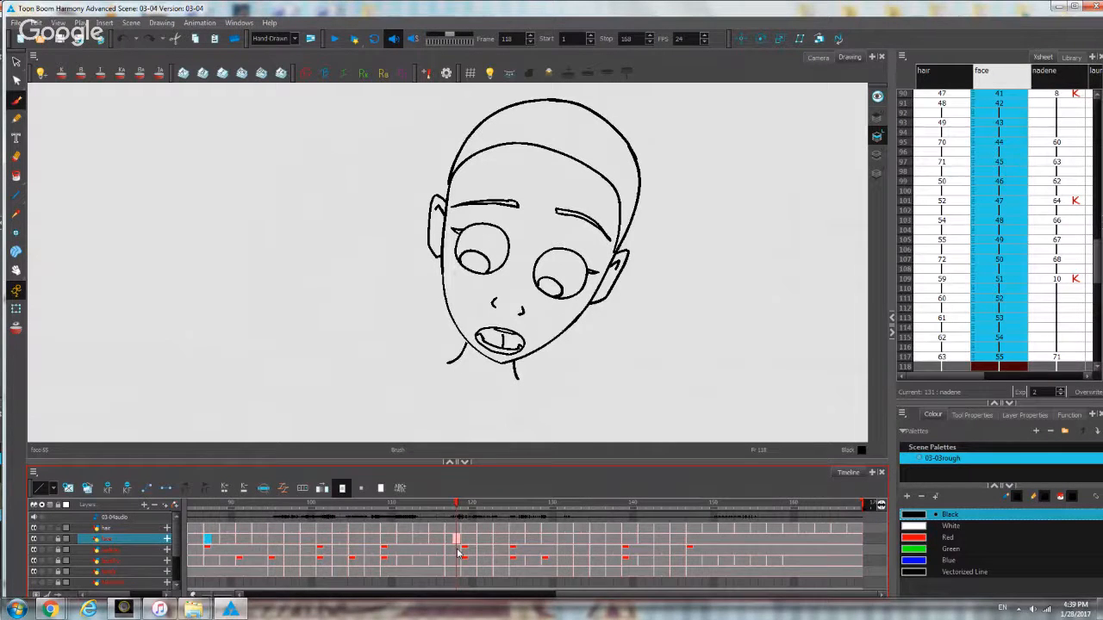
# Minimise Harmony to read the new YouTube live chat questions, and bring the 03-04 scene window back.
pyautogui.click(1059, 8)
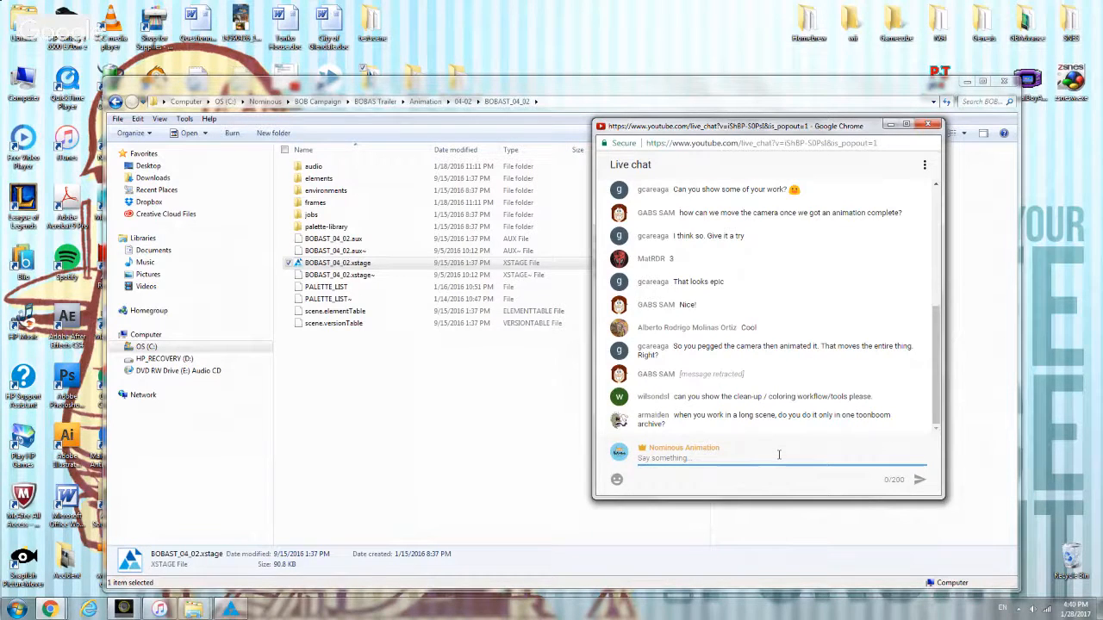
pyautogui.moveTo(230, 611)
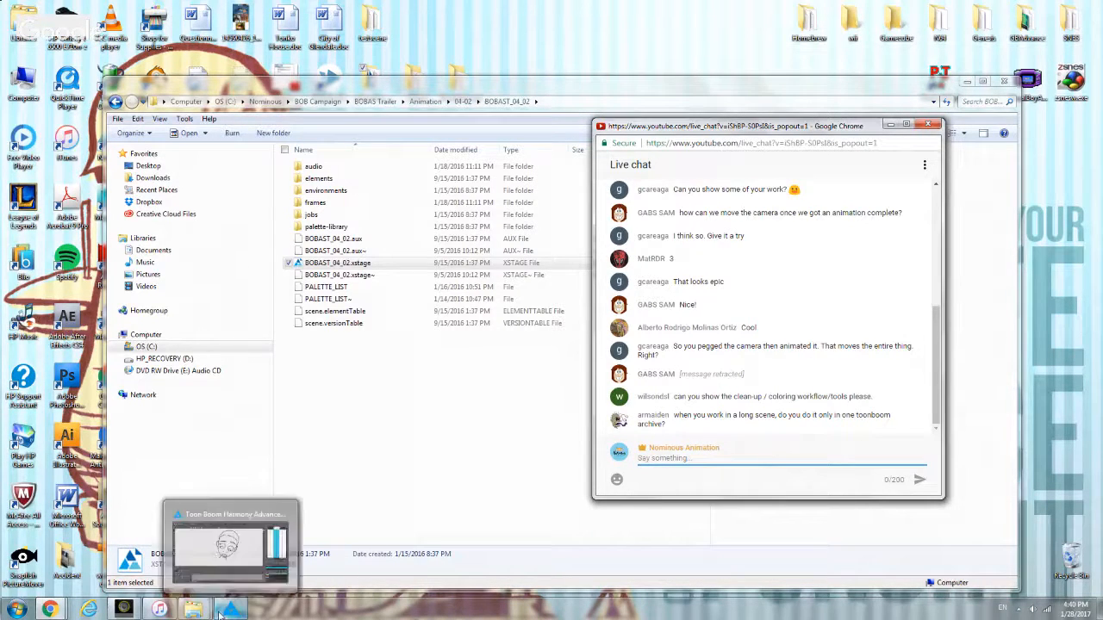
pyautogui.click(226, 551)
pyautogui.click(238, 606)
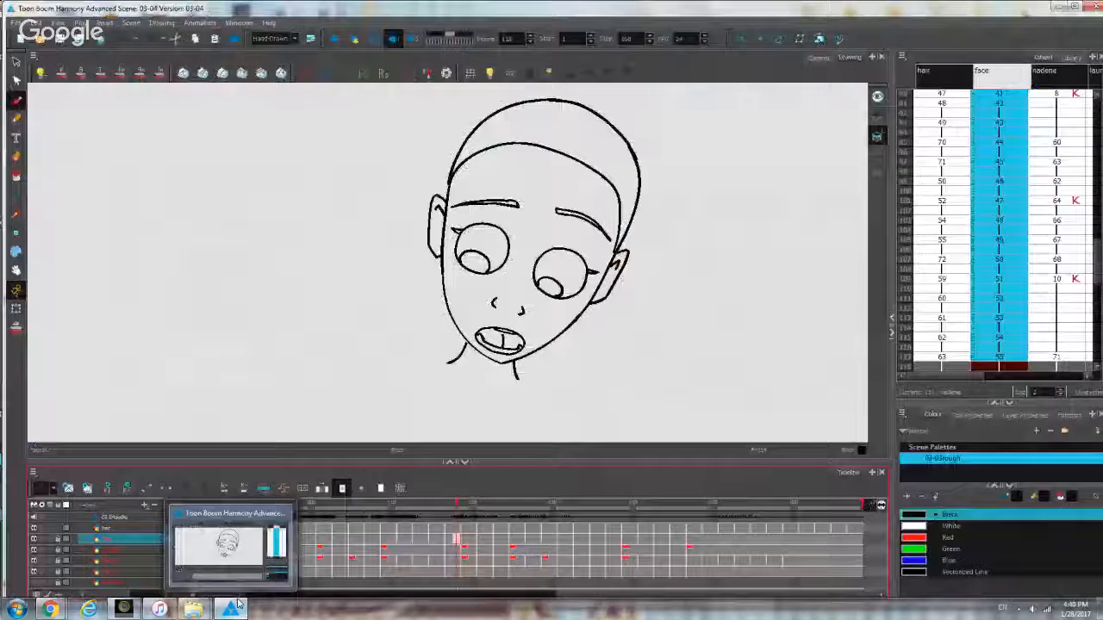
pyautogui.moveTo(188, 609)
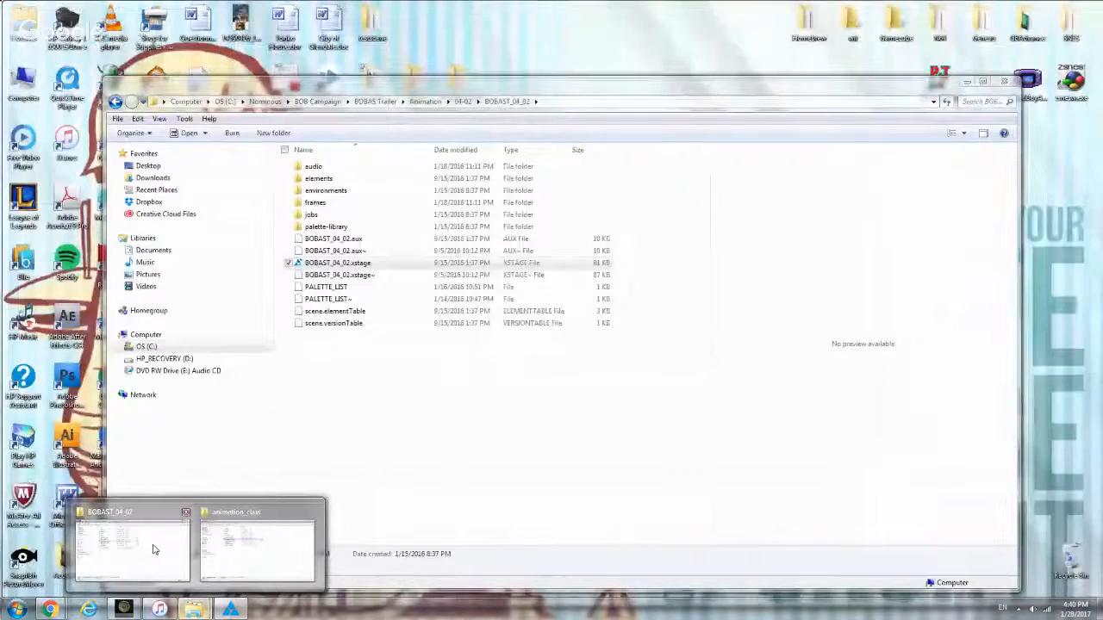
pyautogui.moveTo(238, 557)
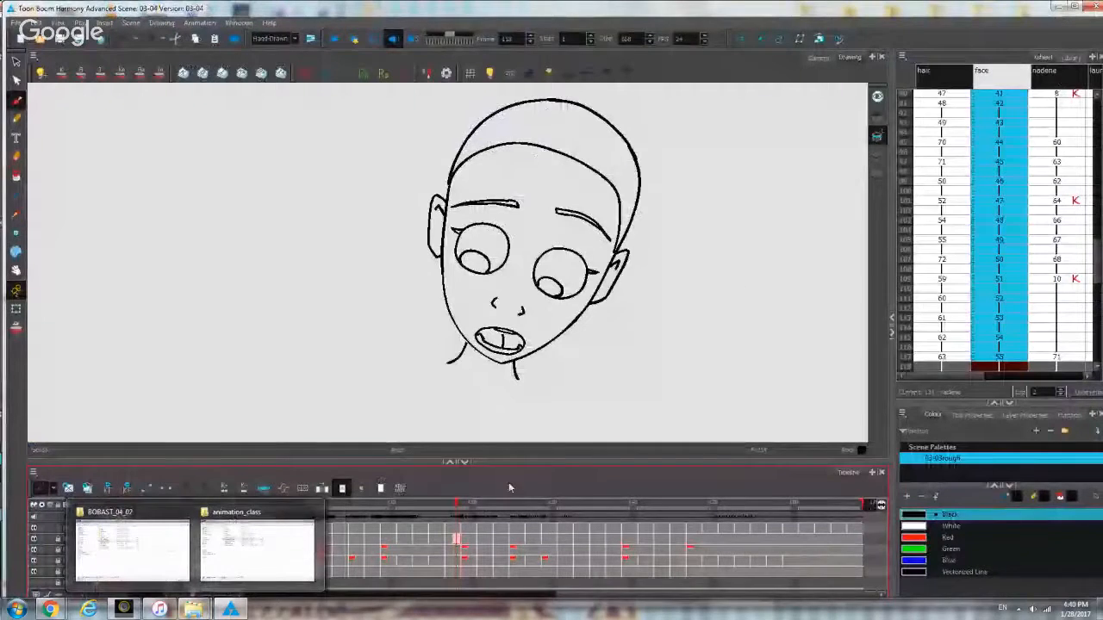
pyautogui.scroll(-4, 468, 340)
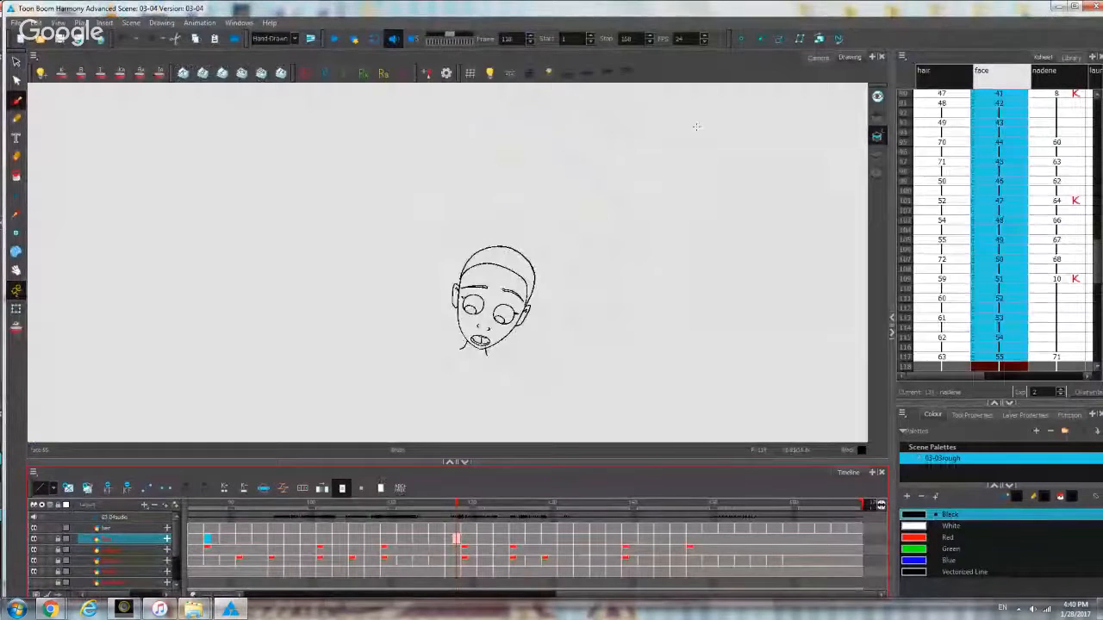
# Show the full character in the Camera view and scrub the 03-04 animation from around frame 109 to frame 168.
pyautogui.click(819, 58)
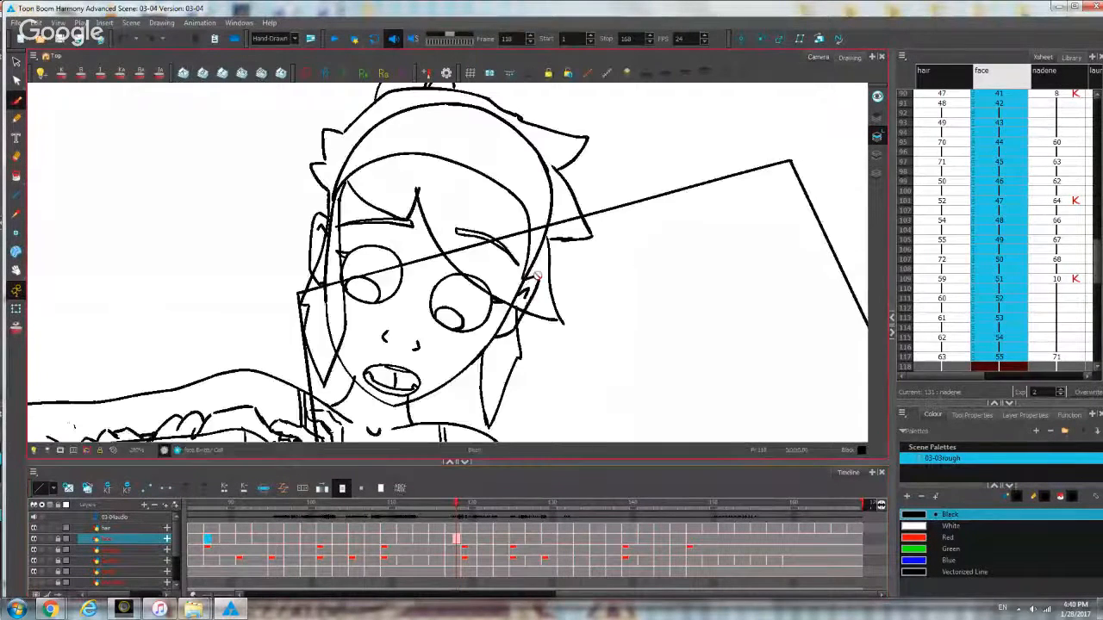
pyautogui.click(385, 506)
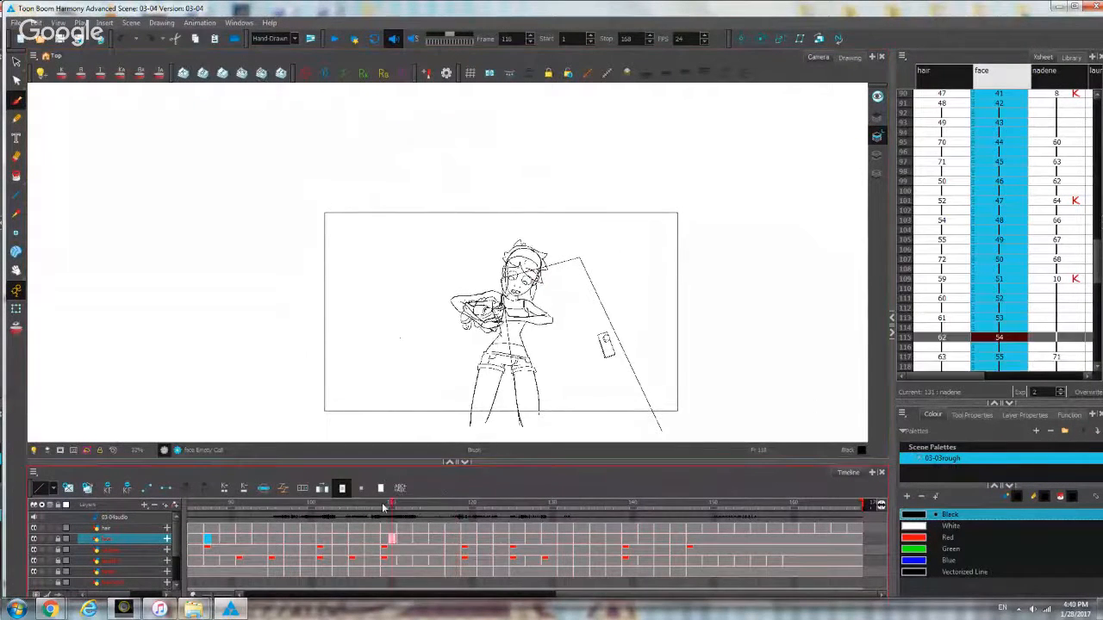
pyautogui.moveTo(384, 508)
pyautogui.mouseDown()
pyautogui.moveTo(195, 519)
pyautogui.moveTo(853, 539)
pyautogui.mouseUp()
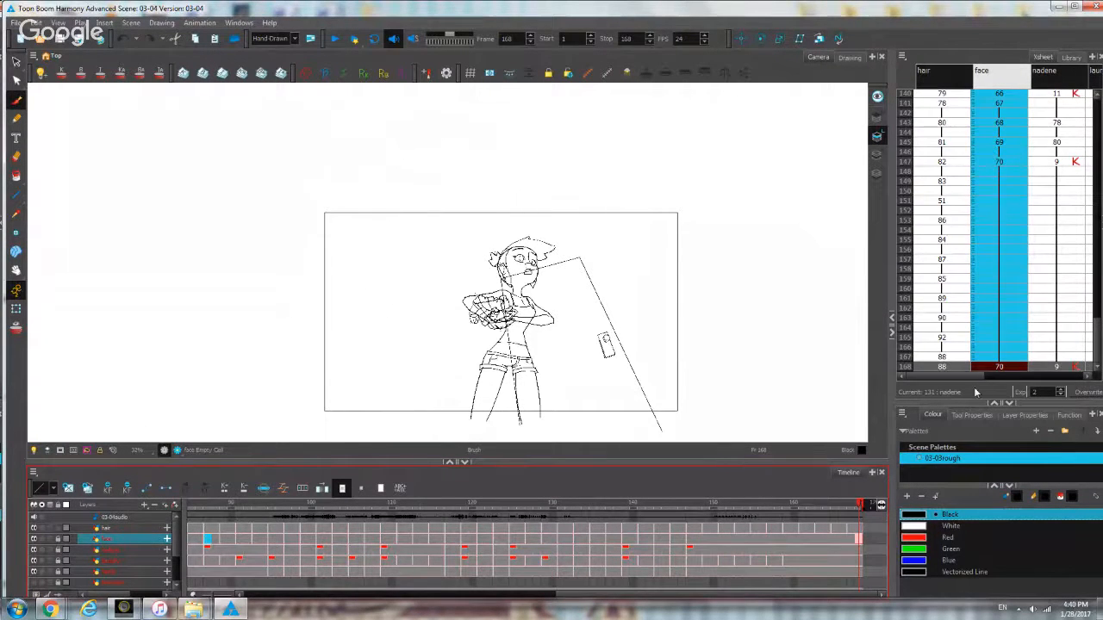
# Minimise Harmony, return to the BOBAS Trailer Animation folder and look through its scene folders.
pyautogui.click(1064, 7)
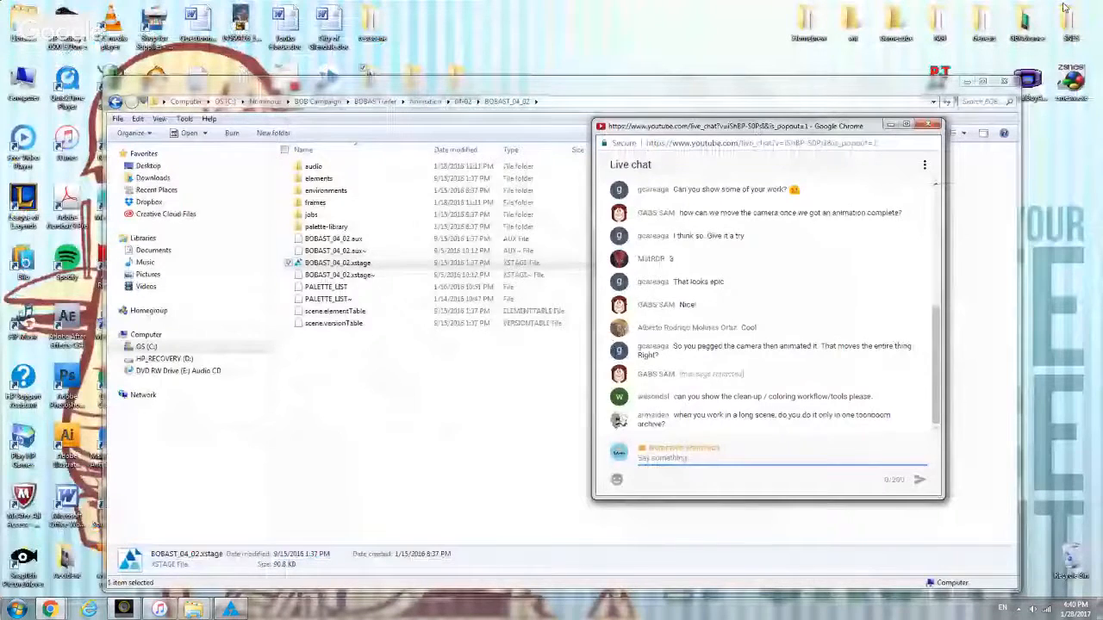
pyautogui.click(116, 101)
pyautogui.click(115, 101)
pyautogui.scroll(-3, 350, 387)
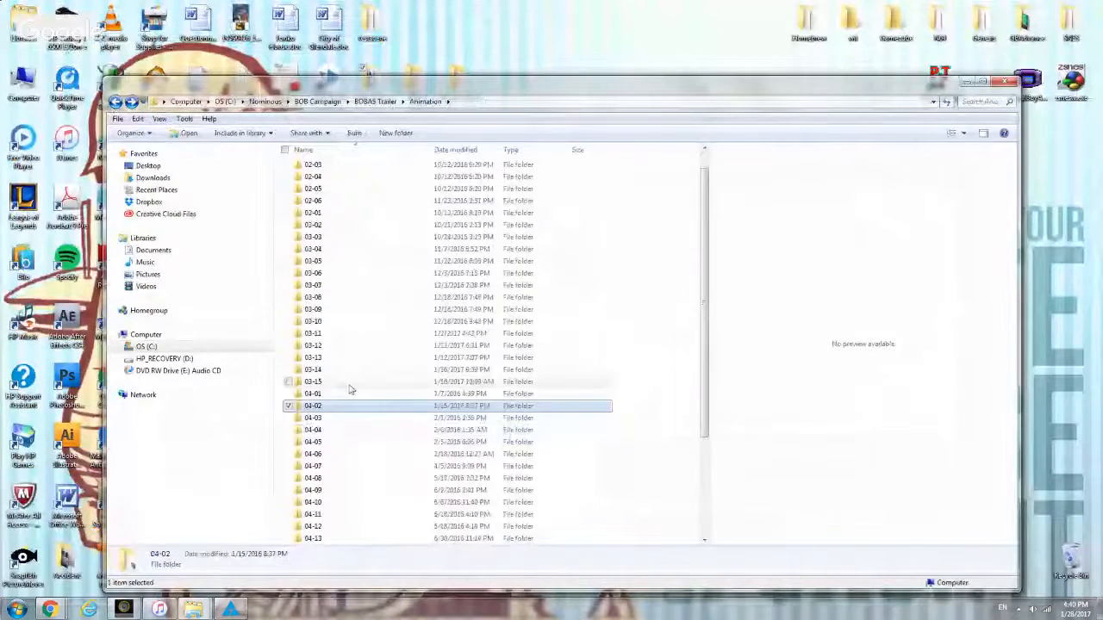
pyautogui.scroll(2, 325, 274)
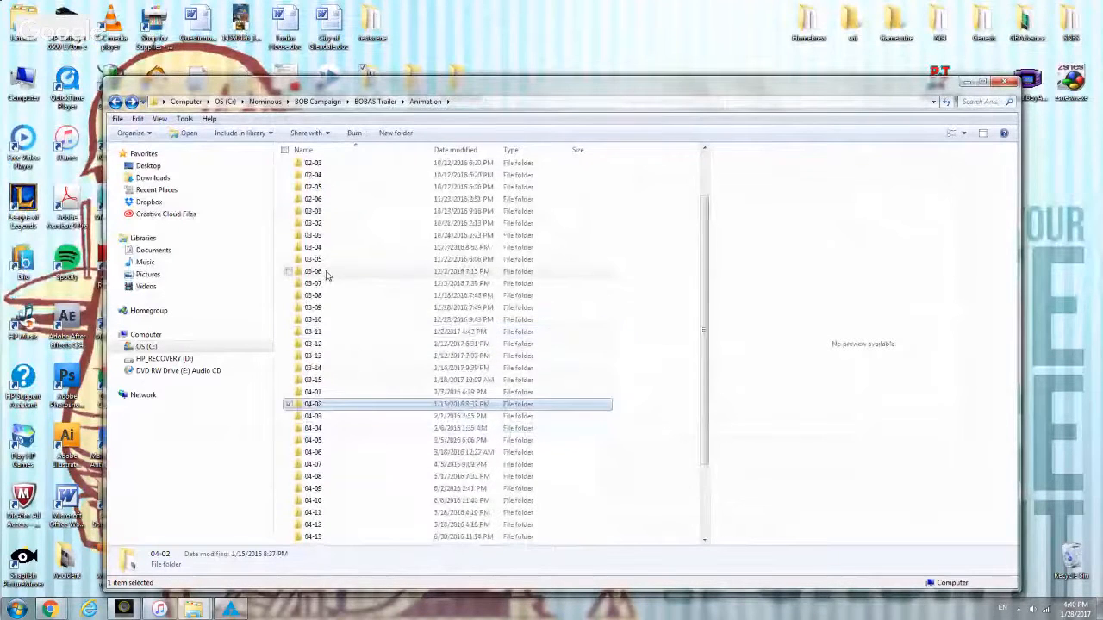
pyautogui.scroll(1, 326, 274)
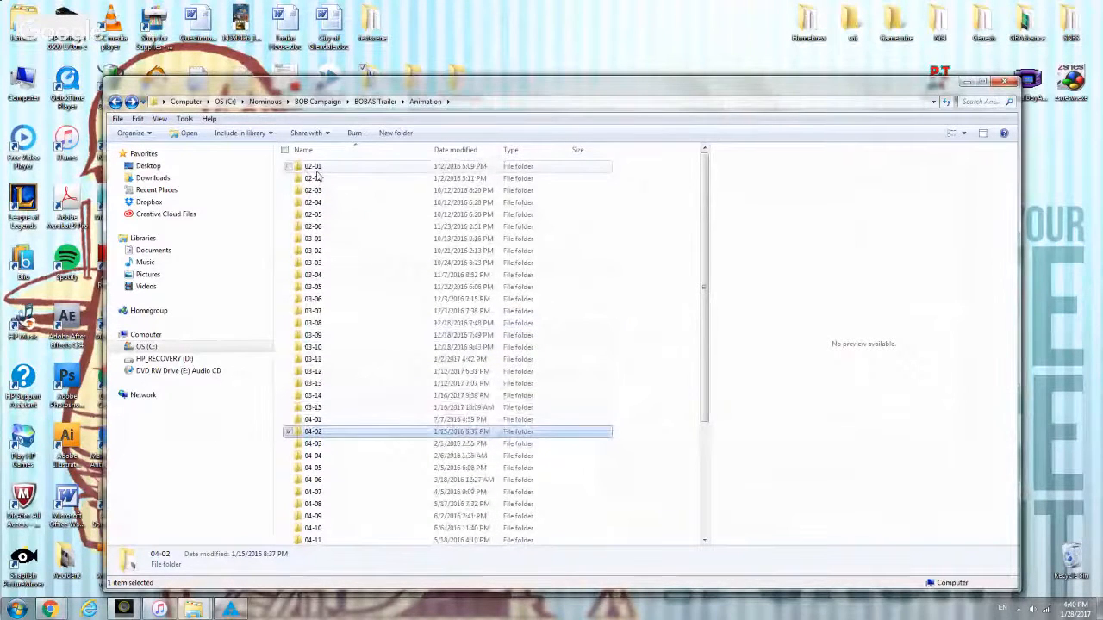
pyautogui.scroll(-5, 309, 299)
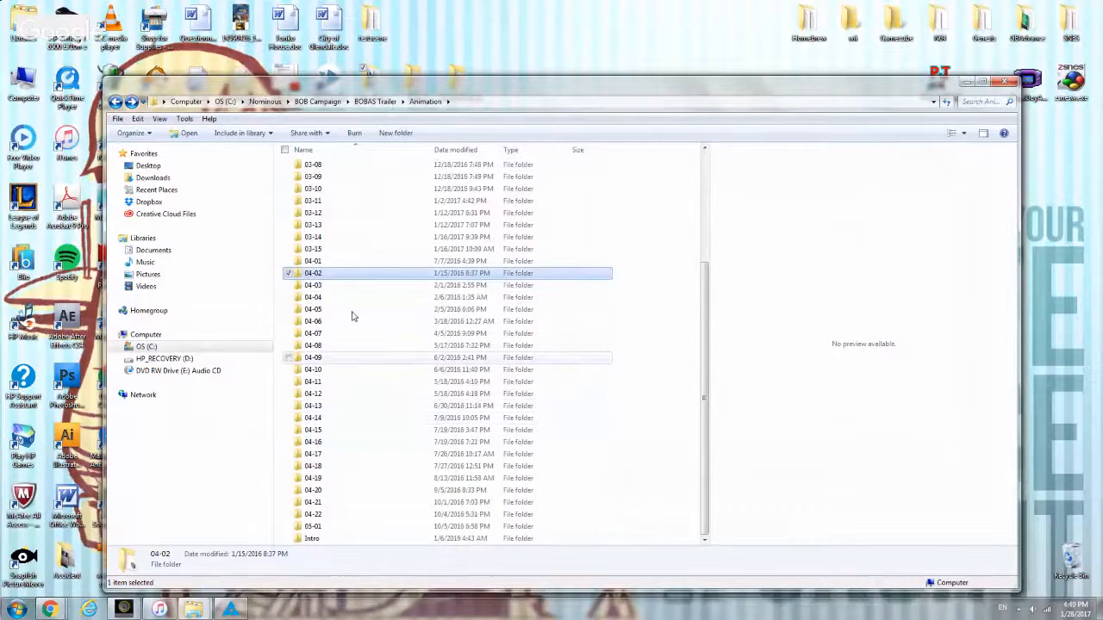
pyautogui.scroll(3, 332, 422)
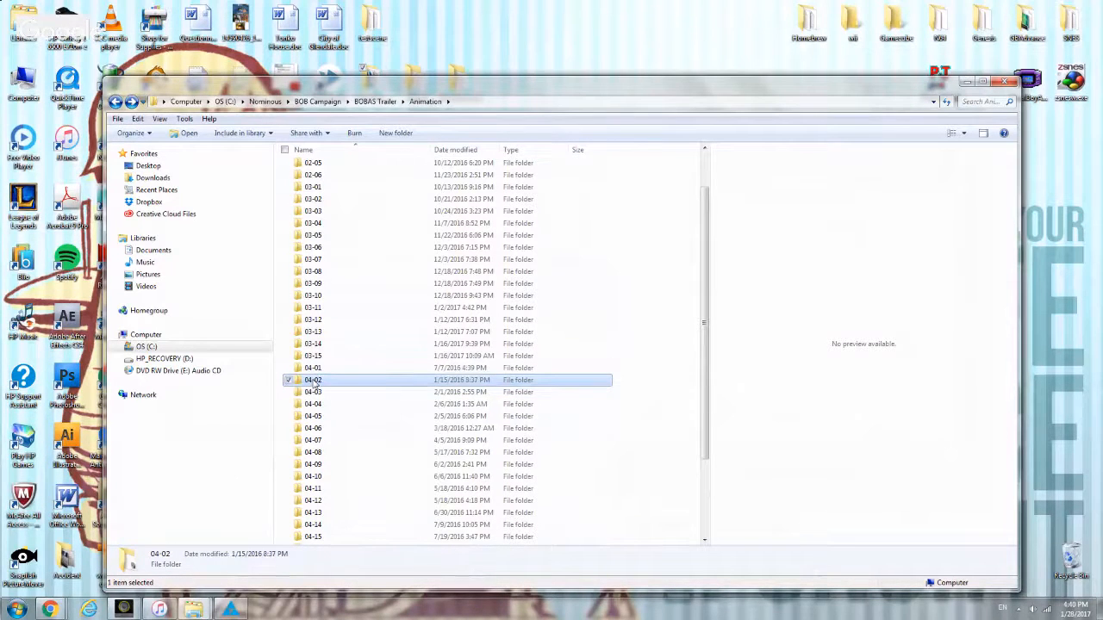
# Check the contents of scene folders 04-03 and 03-04, previewing the BOBAS_BG_Sc04_03_rough.jpg background.
pyautogui.doubleClick(315, 393)
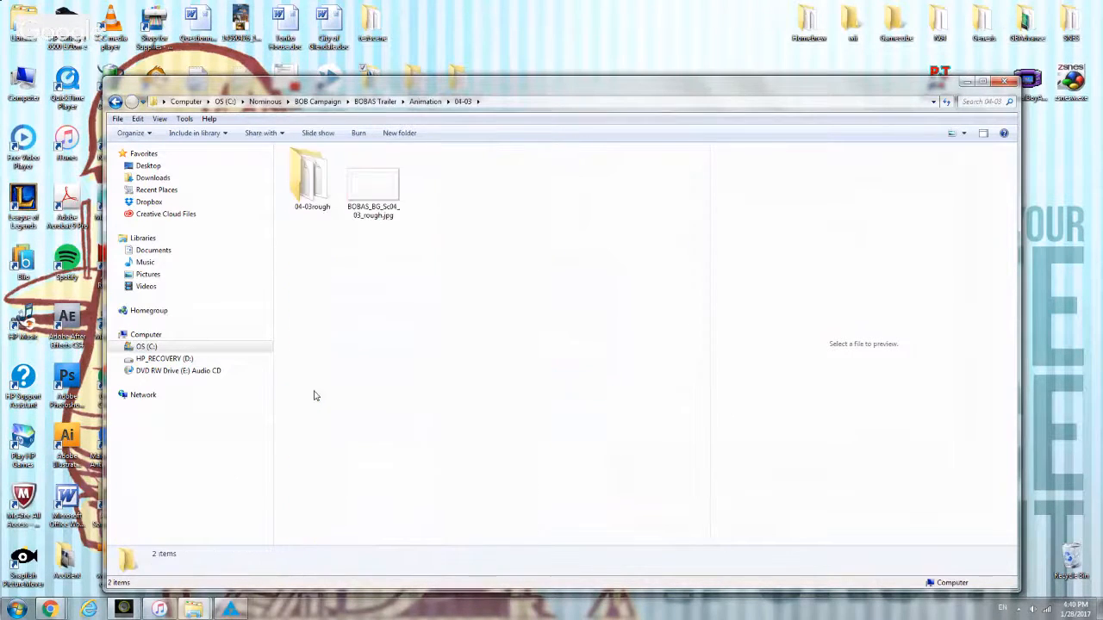
pyautogui.click(374, 194)
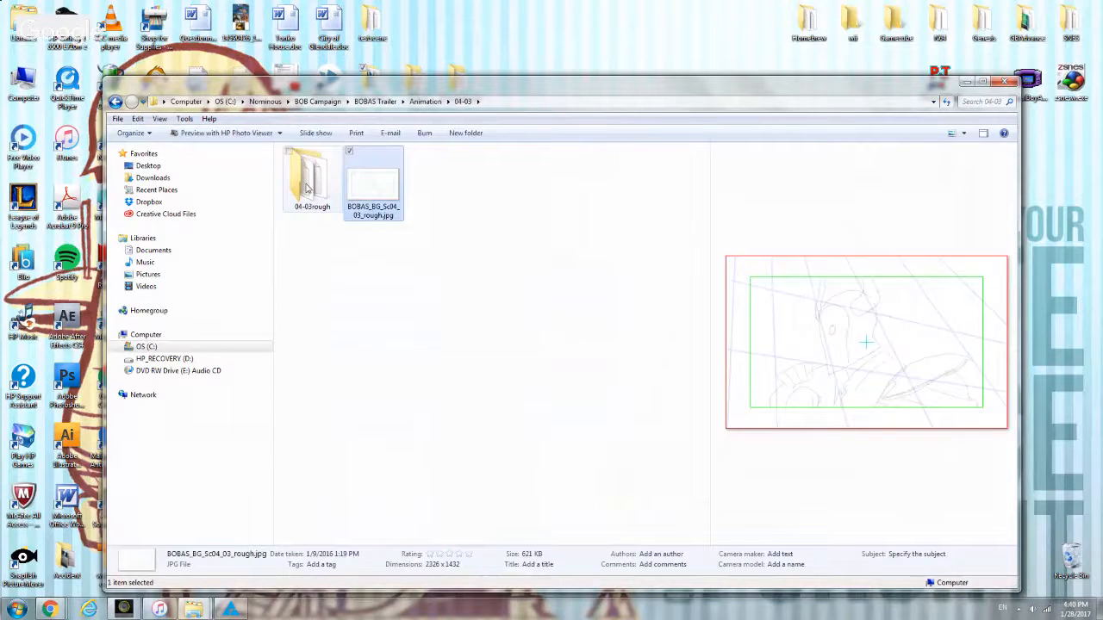
pyautogui.click(115, 102)
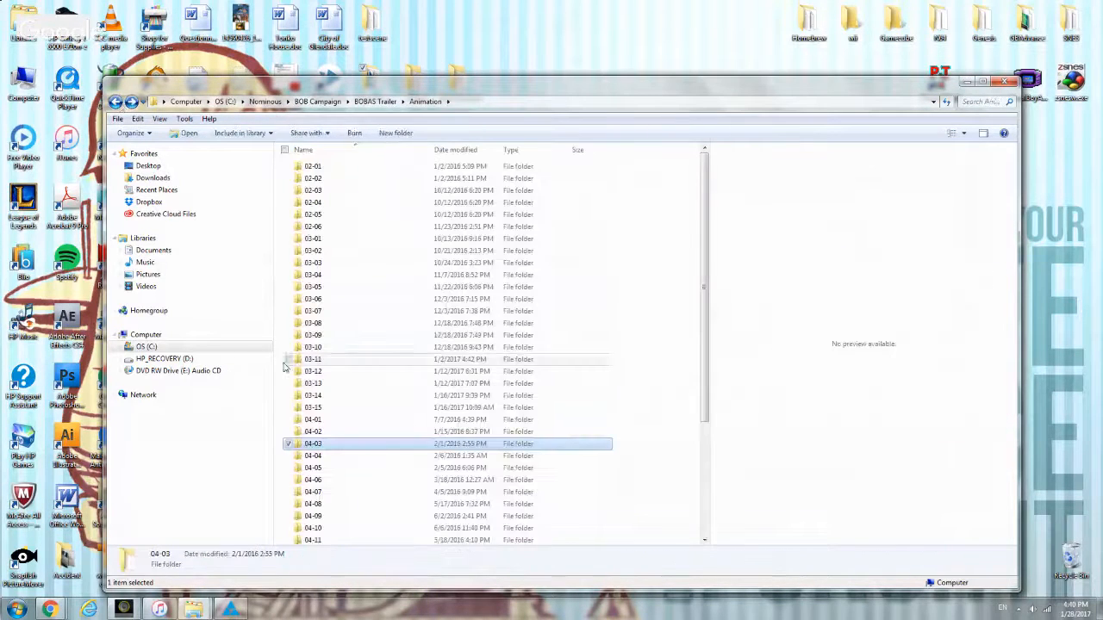
pyautogui.click(316, 216)
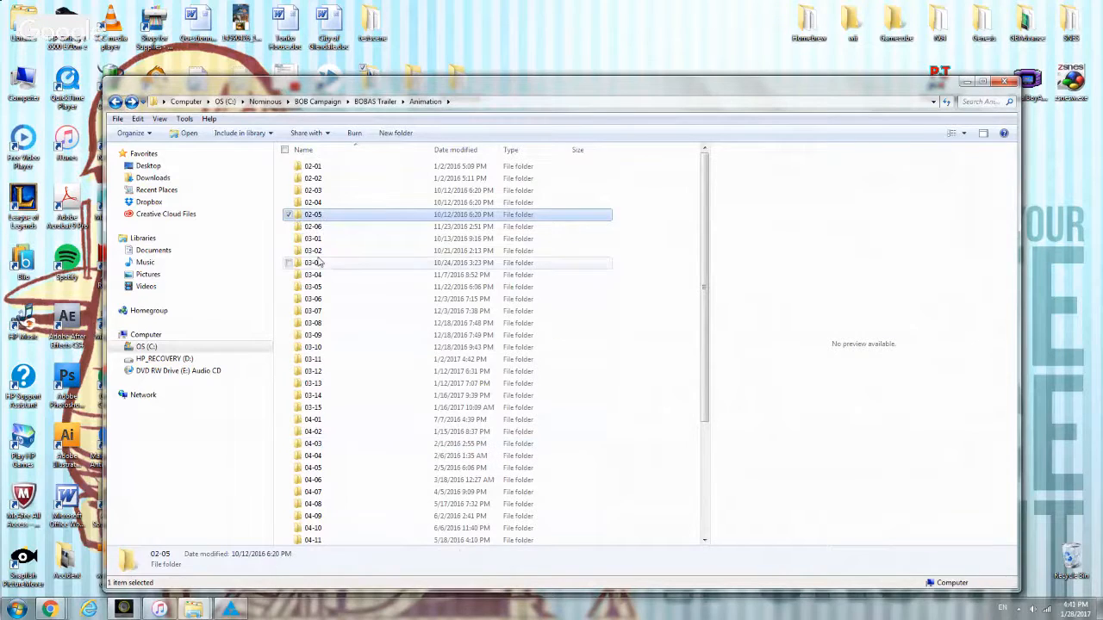
pyautogui.click(315, 312)
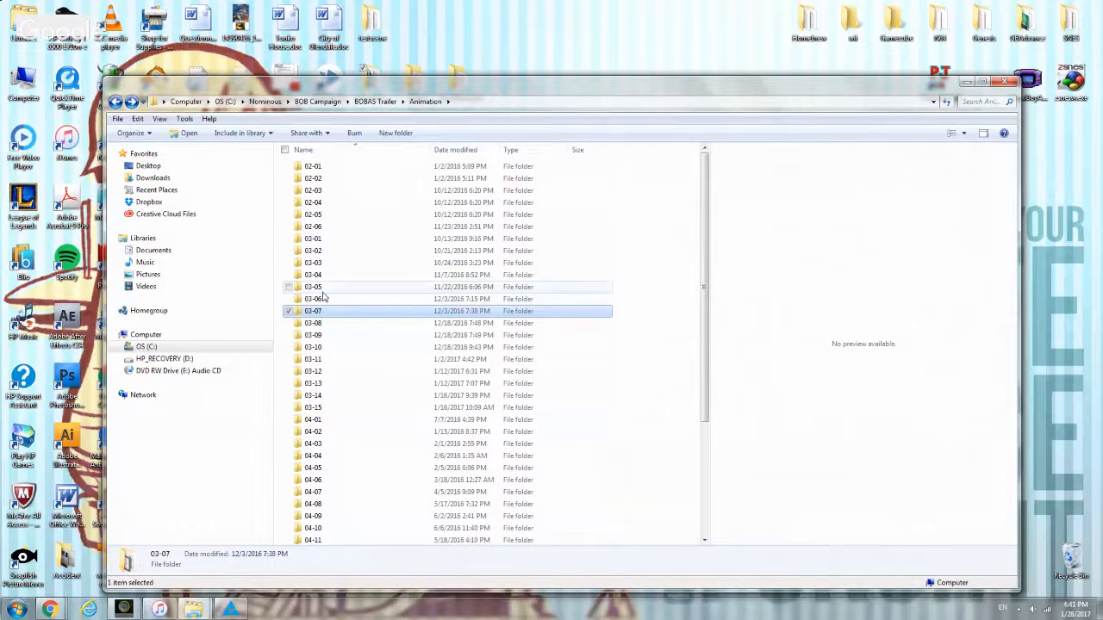
pyautogui.doubleClick(320, 277)
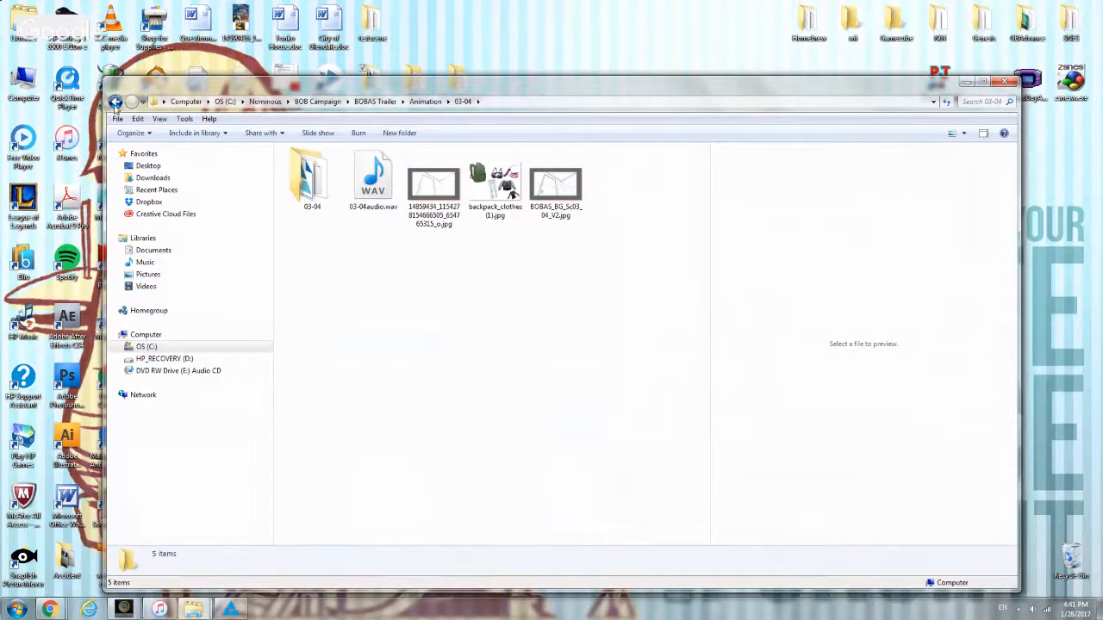
pyautogui.click(115, 102)
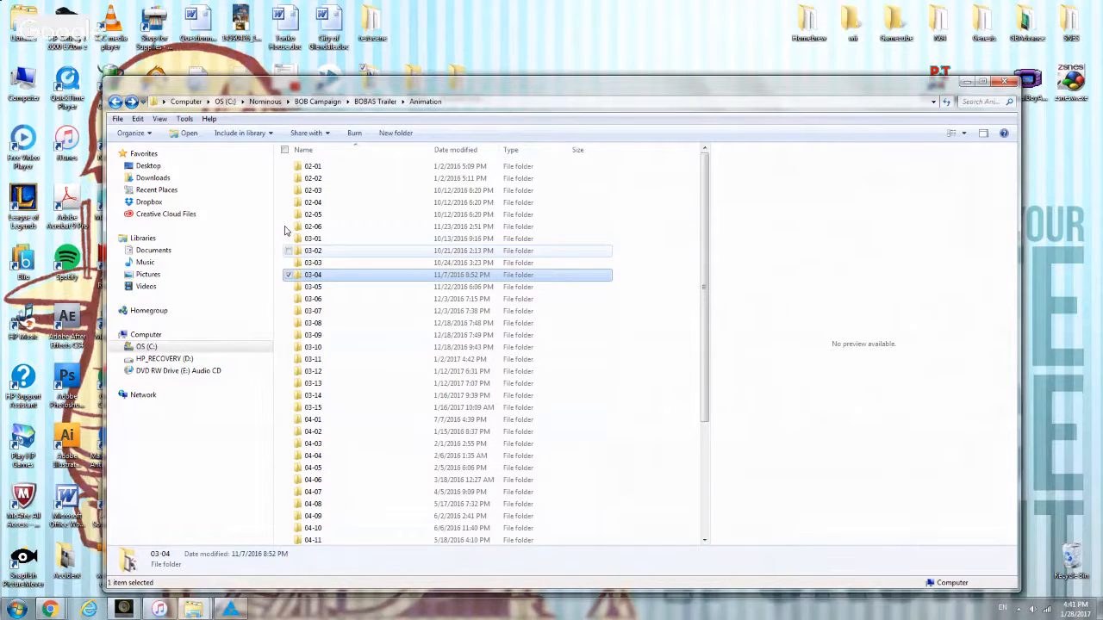
# Open the scene file 03_05rough.xstage from the 03_05rough folder inside 03-05.
pyautogui.press('Down')
pyautogui.press('Return')
pyautogui.doubleClick(312, 170)
pyautogui.click(316, 263)
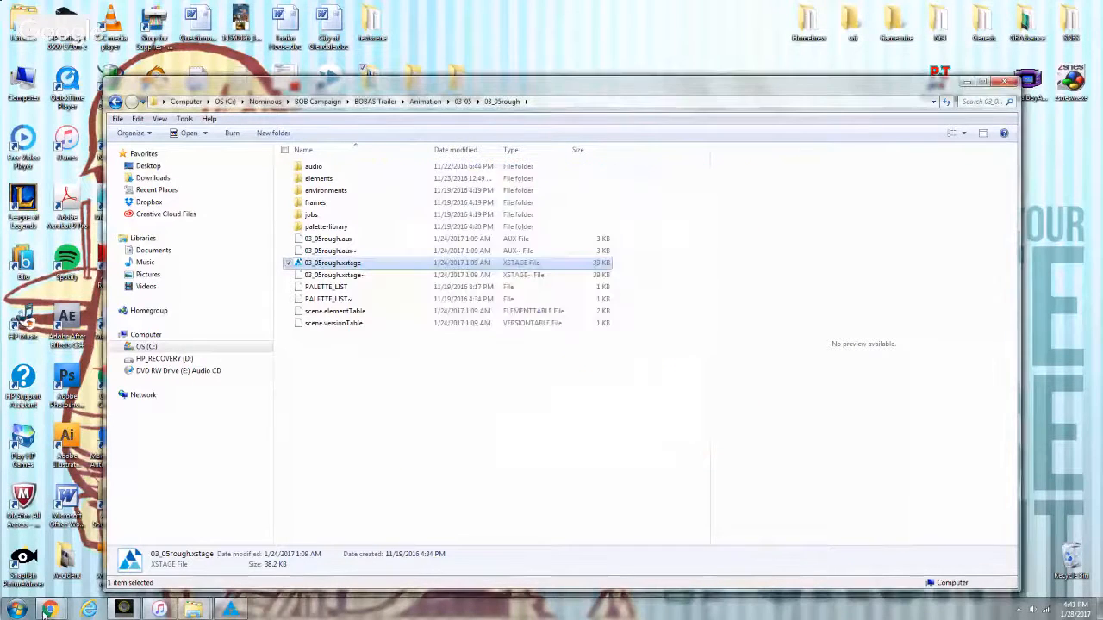
# Bring up the YouTube live chat to read the questions, and switch to the 03_05rough scene in Harmony.
pyautogui.moveTo(50, 611)
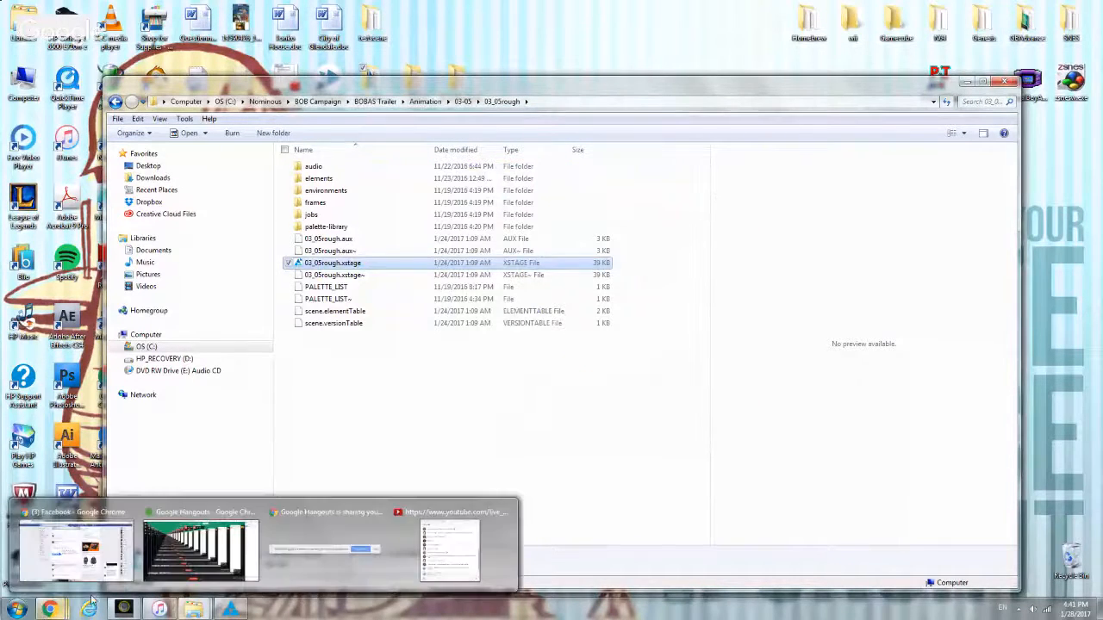
pyautogui.click(435, 532)
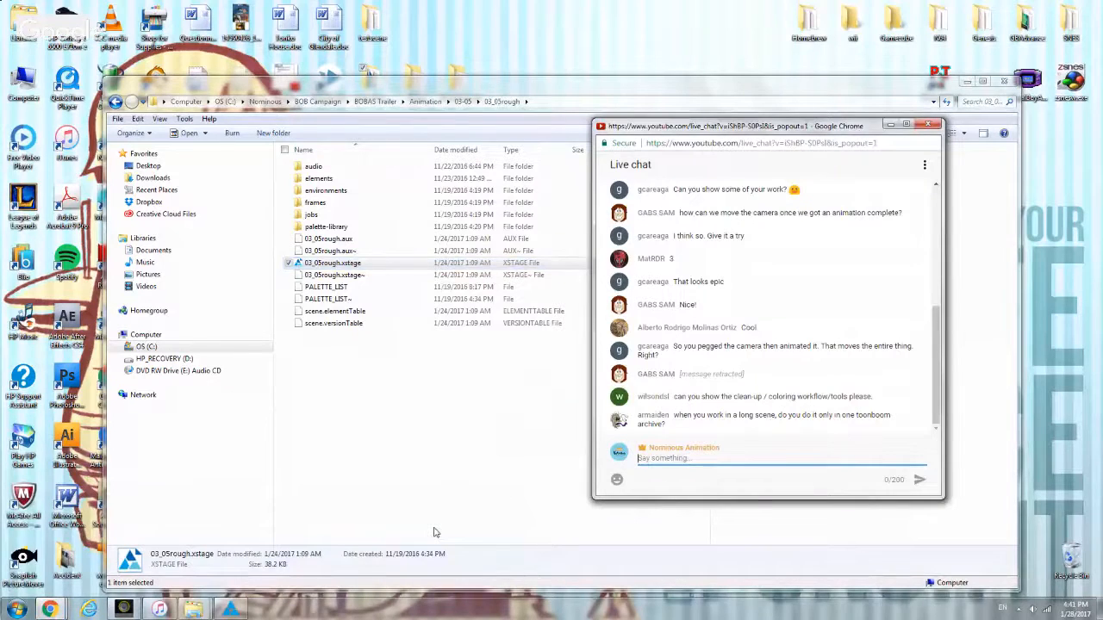
pyautogui.moveTo(228, 609)
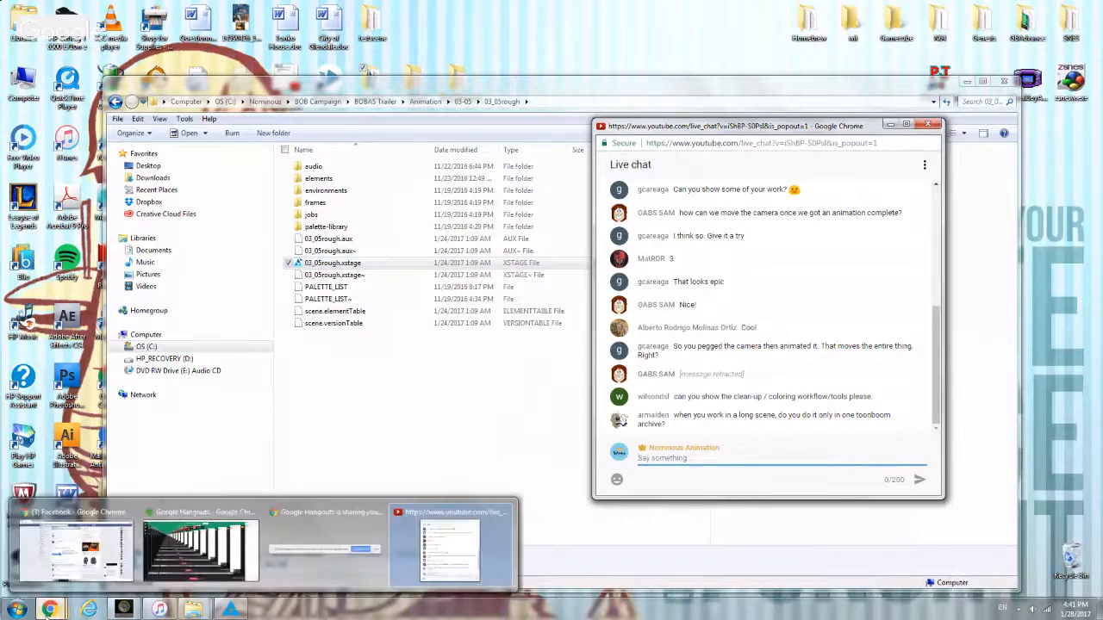
pyautogui.click(222, 556)
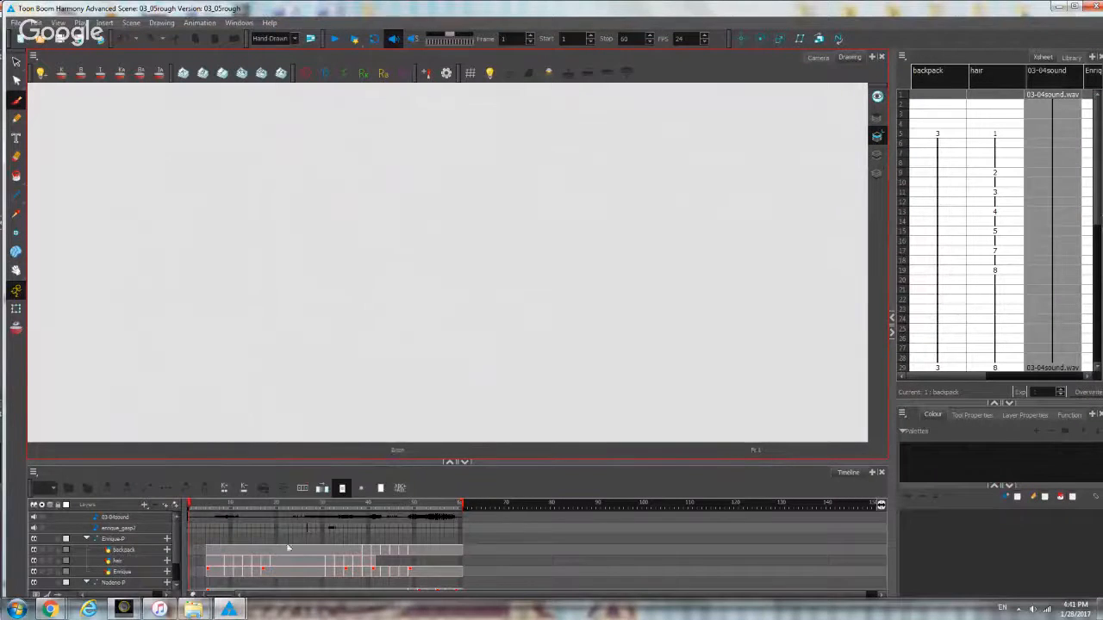
# Select the backpack drawing at frame 5, display the whole scene in the Camera view, and scrub to frame 8.
pyautogui.click(209, 540)
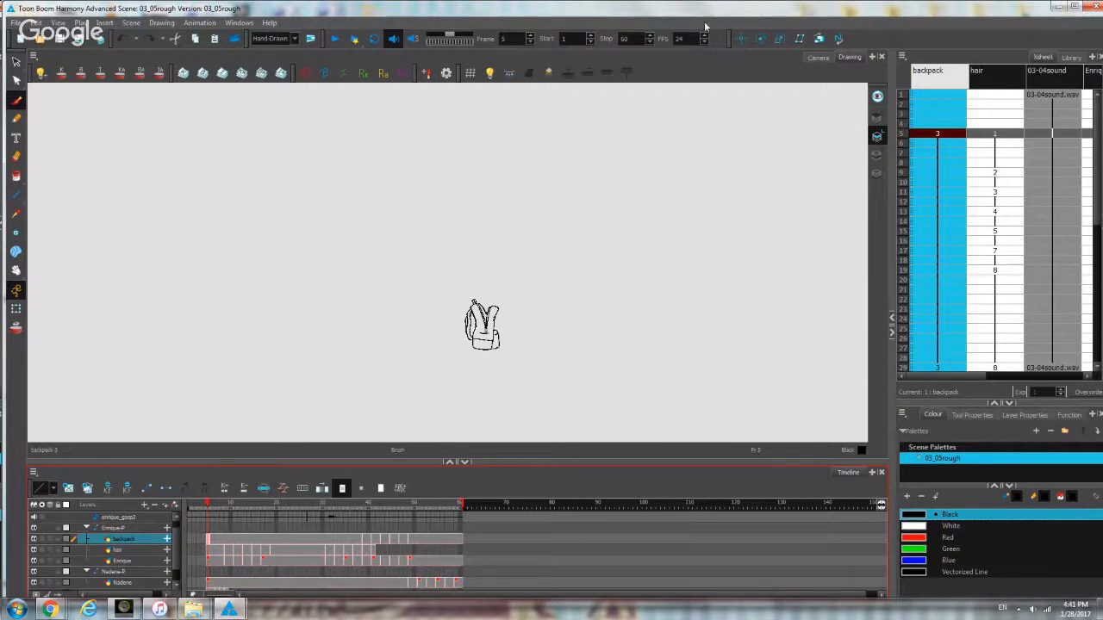
pyautogui.click(815, 58)
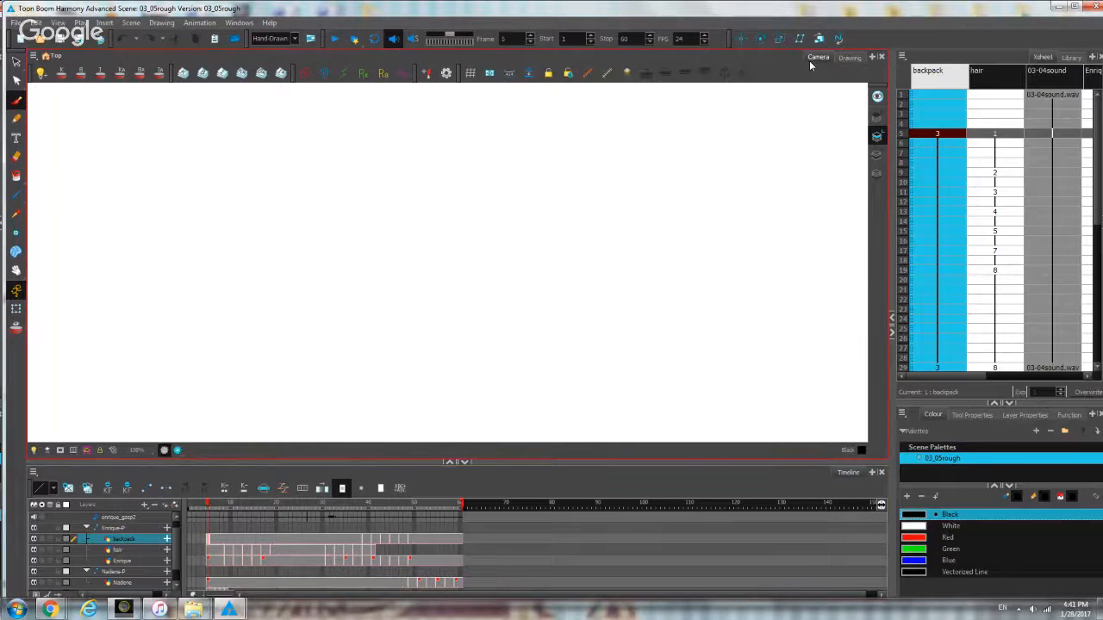
pyautogui.scroll(-1, 497, 327)
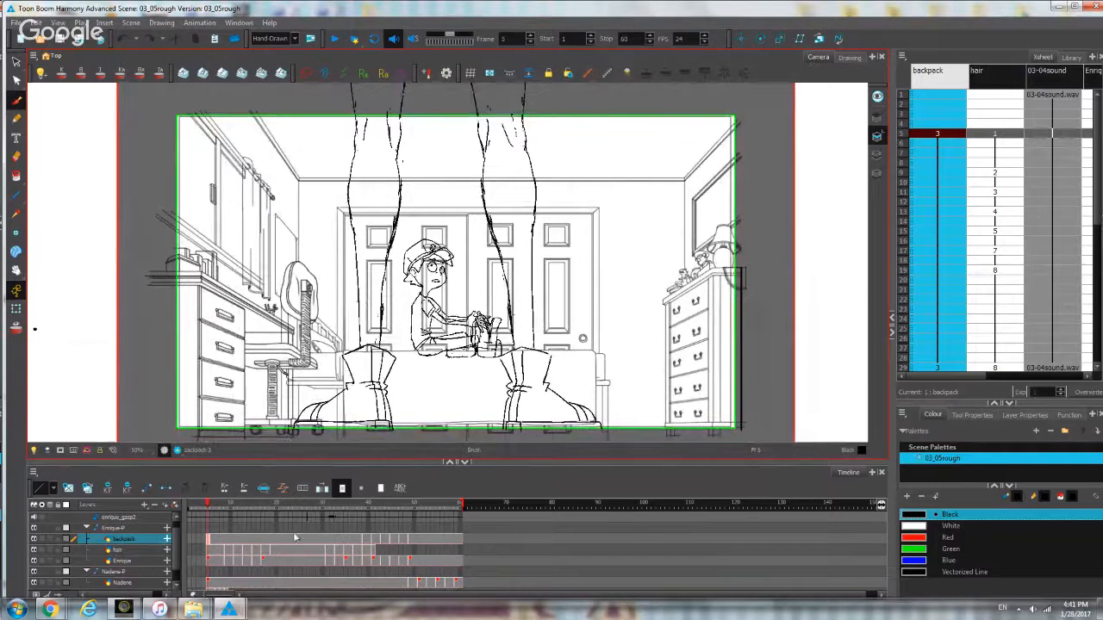
pyautogui.moveTo(204, 508); pyautogui.dragTo(221, 509)
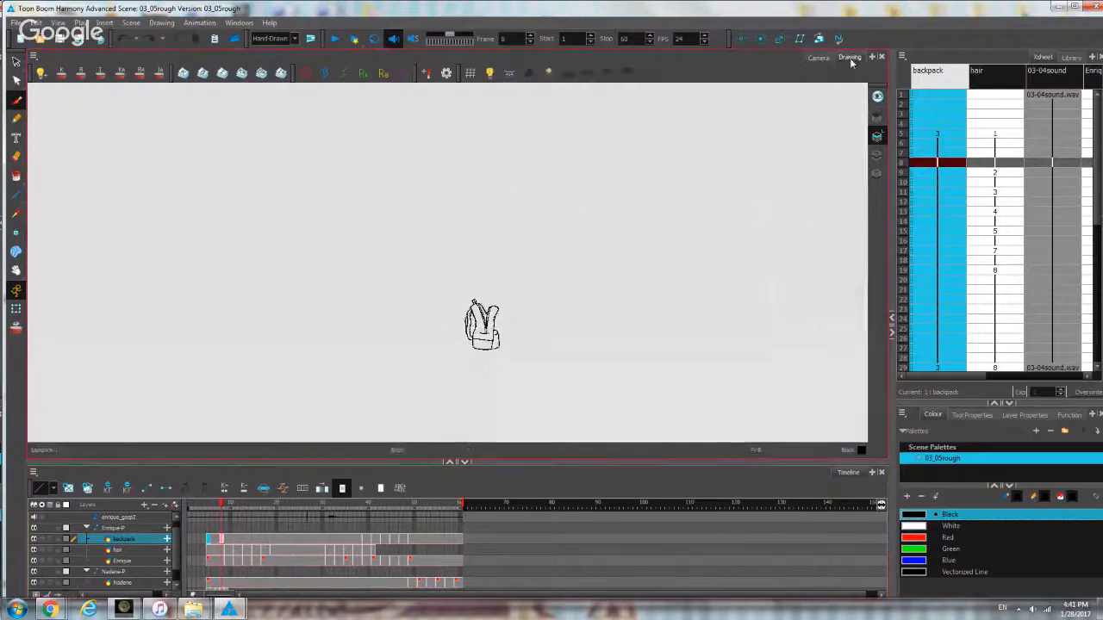
# Turn on the light table in the Drawing view to see the other layers faintly around the backpack drawing.
pyautogui.click(850, 57)
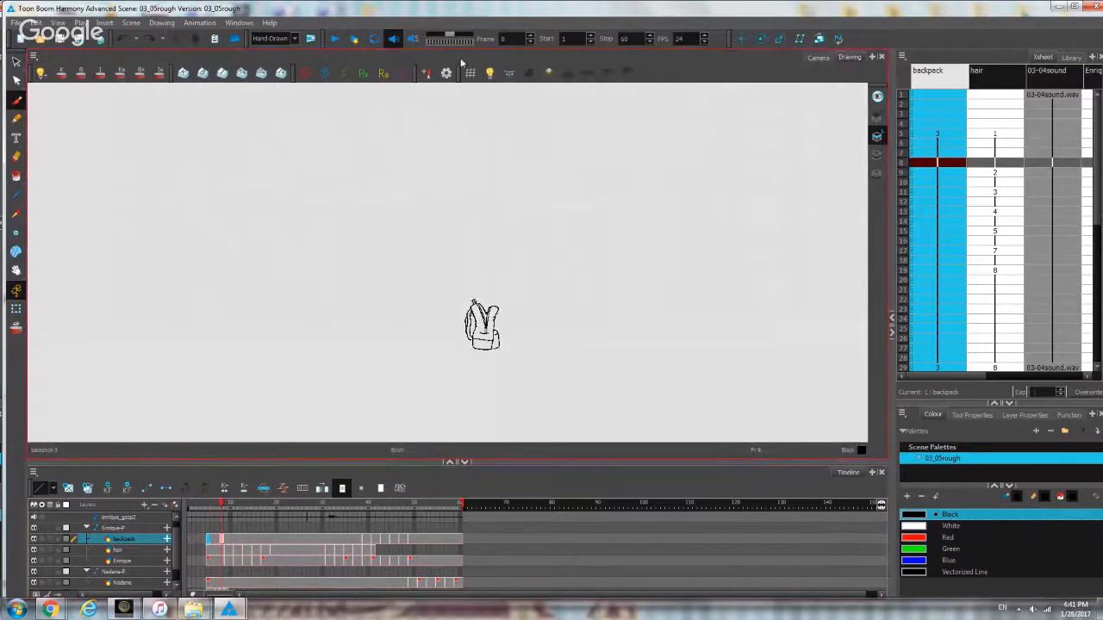
pyautogui.click(488, 74)
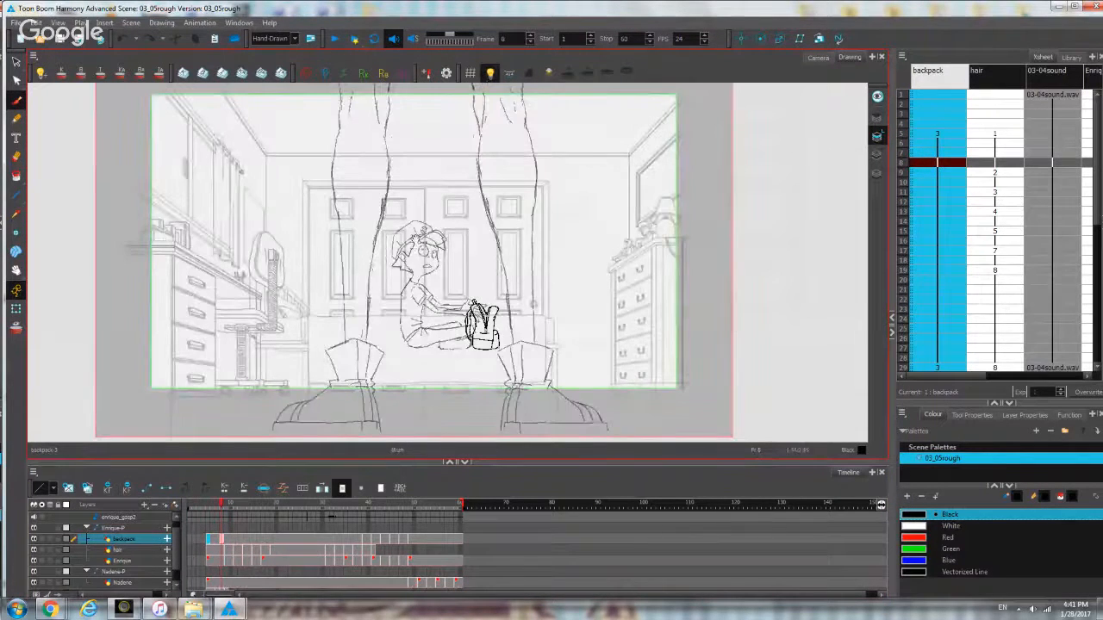
pyautogui.moveTo(419, 244); pyautogui.dragTo(454, 262)
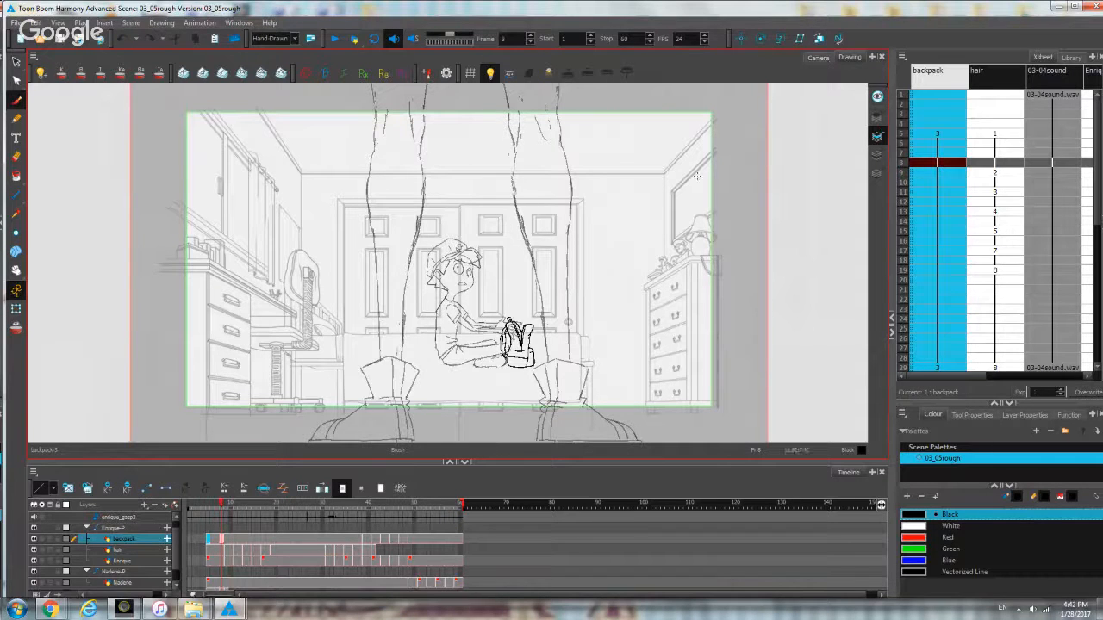
pyautogui.scroll(2, 479, 347)
pyautogui.moveTo(478, 347); pyautogui.dragTo(495, 316)
# Examine the seated boy, his backpack and the foreground boots up close in the Camera view at frame 8.
pyautogui.click(817, 58)
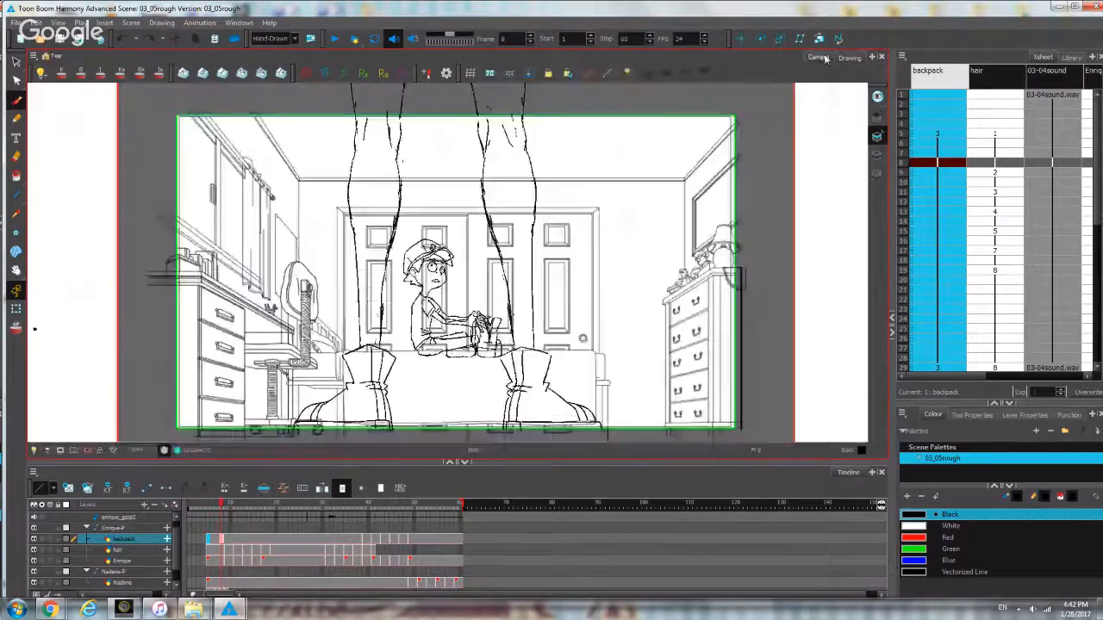
pyautogui.scroll(3, 414, 285)
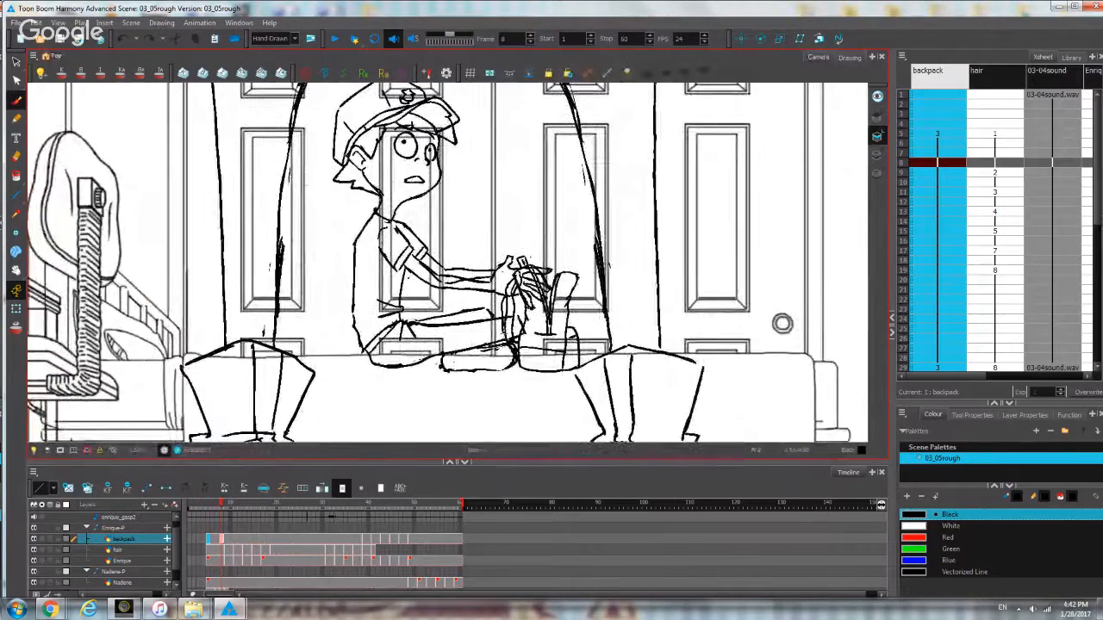
pyautogui.scroll(-3, 551, 232)
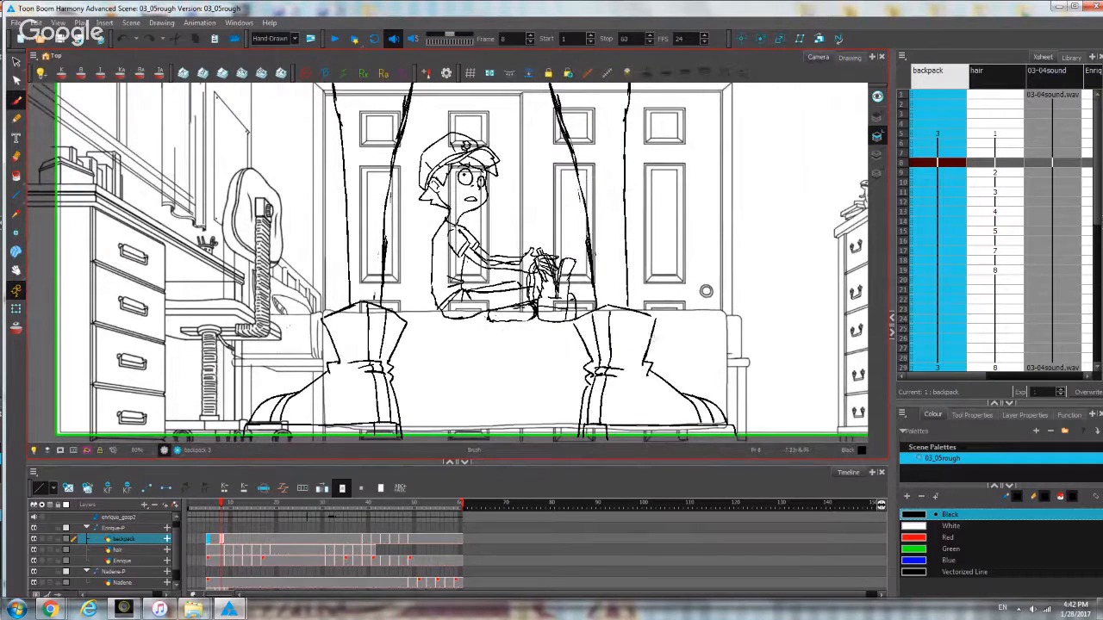
pyautogui.scroll(-1, 705, 292)
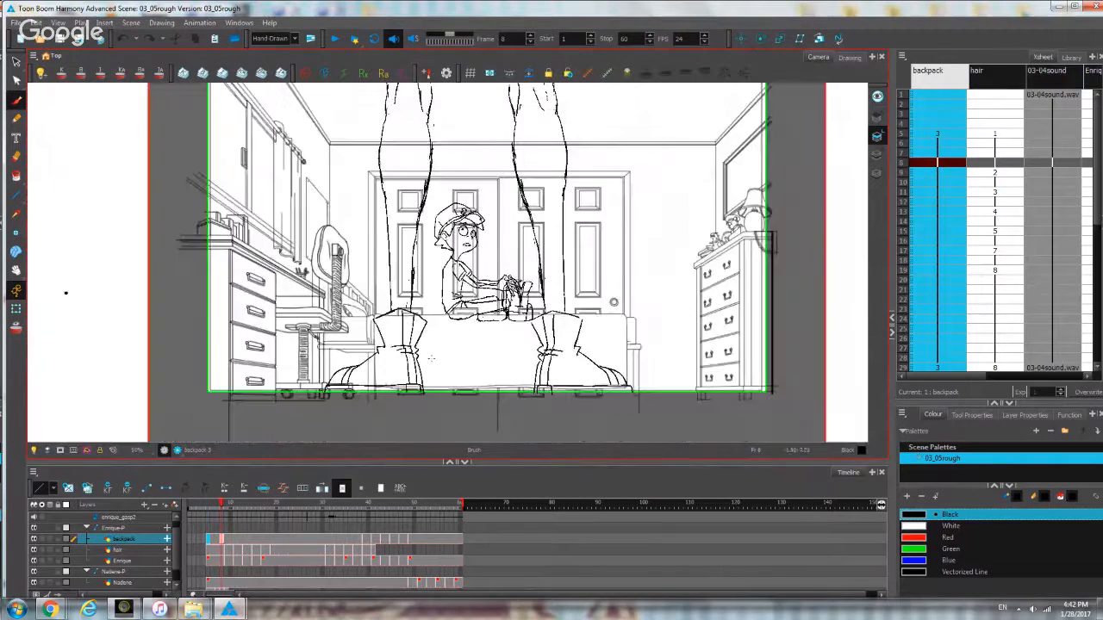
pyautogui.scroll(2, 853, 250)
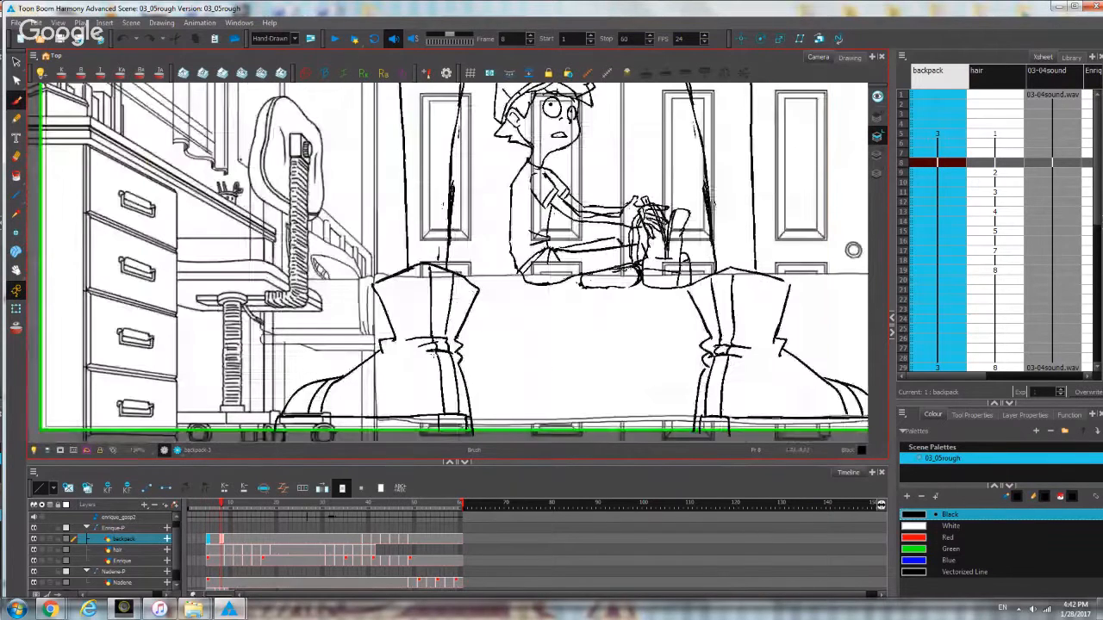
# Add a new vector drawing layer named bed above the Enrique-P group.
pyautogui.click(125, 528)
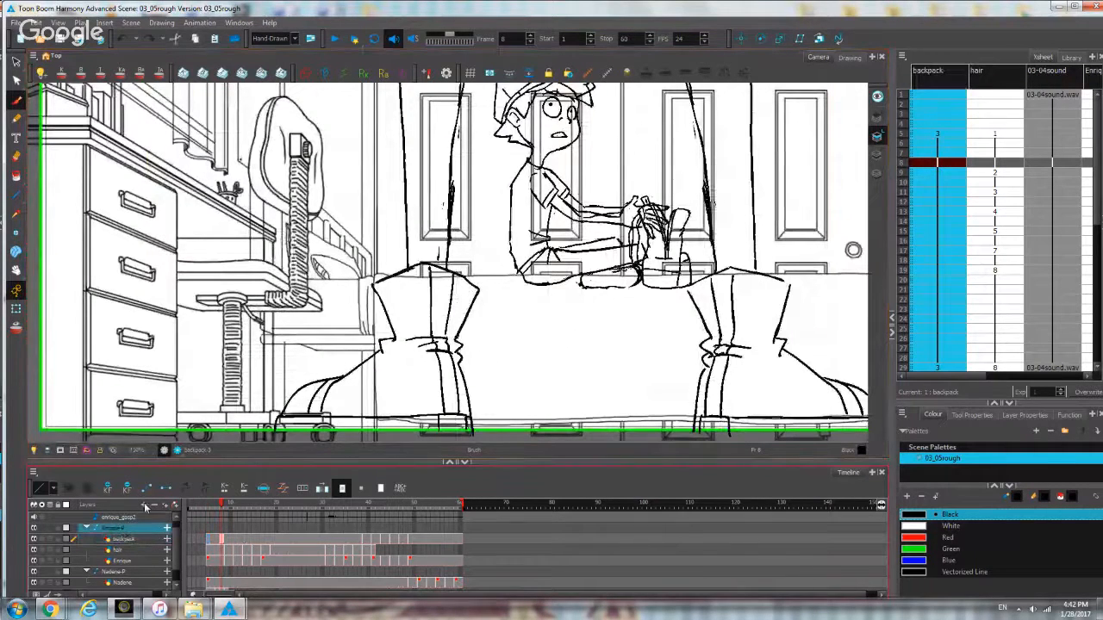
pyautogui.click(144, 505)
pyautogui.click(171, 537)
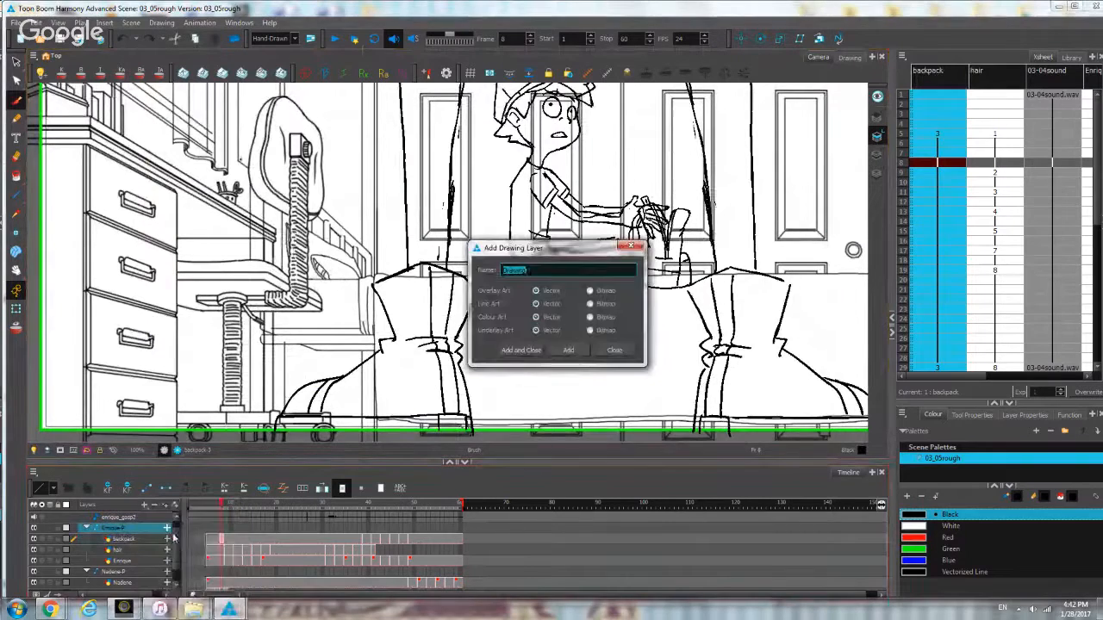
pyautogui.write('b')
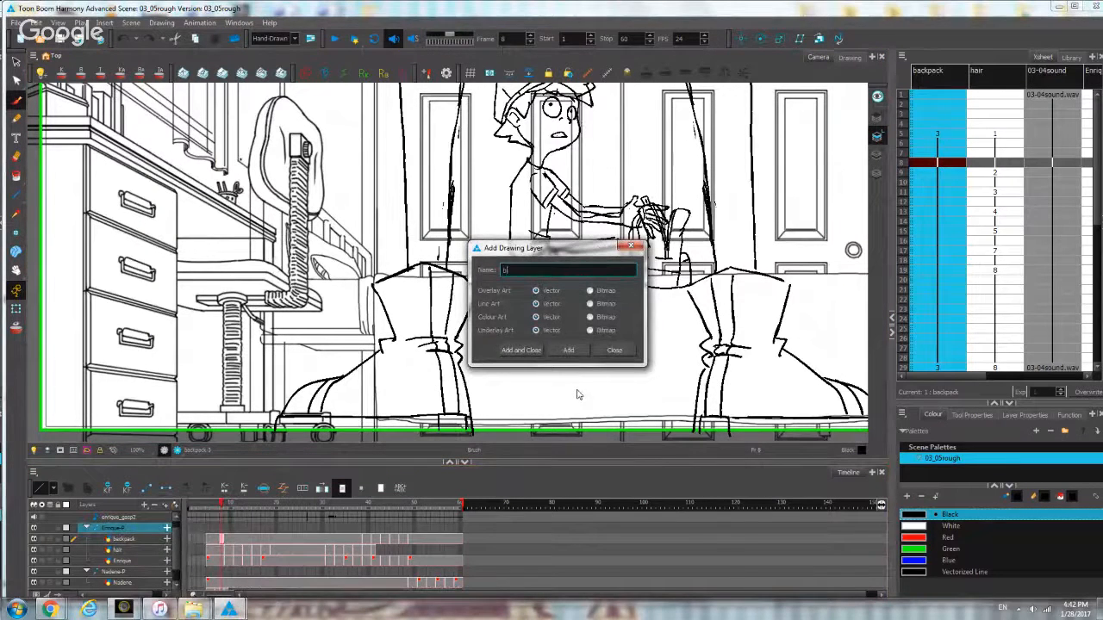
pyautogui.write('ed')
pyautogui.click(522, 349)
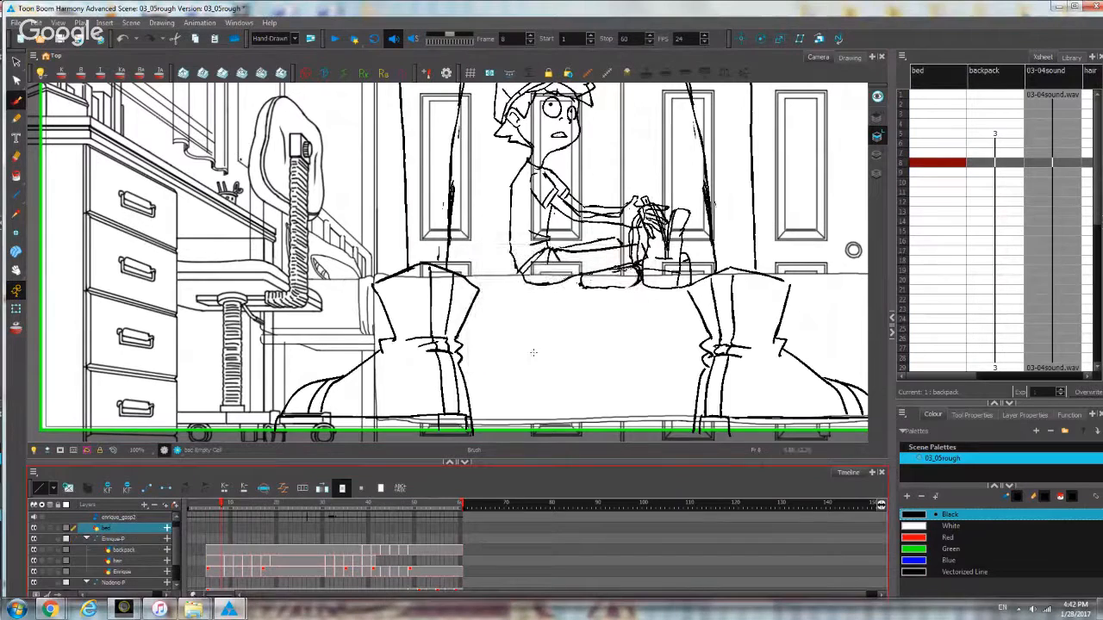
# Trace the bed's outline and headboard with black brush strokes on the bed layer at frame 5.
pyautogui.click(191, 534)
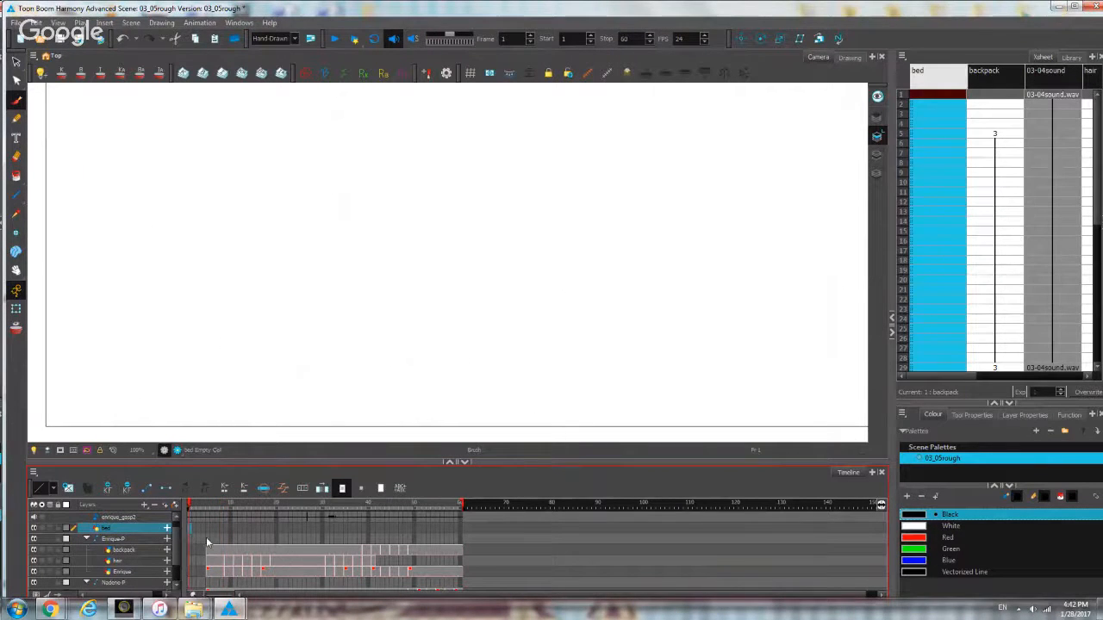
pyautogui.click(208, 533)
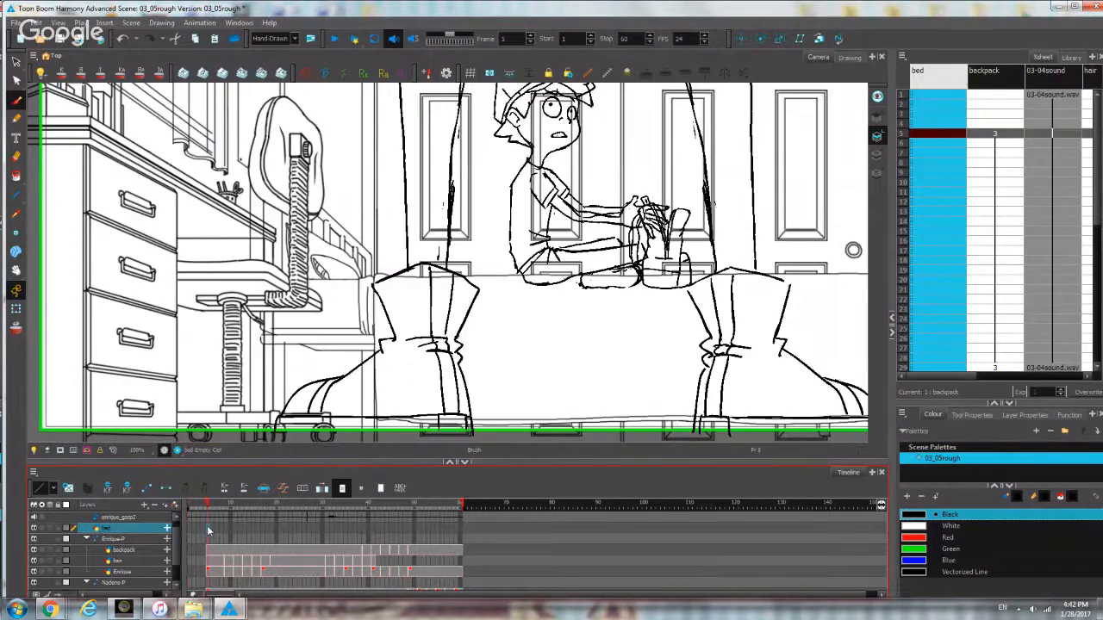
pyautogui.moveTo(310, 294)
pyautogui.mouseDown()
pyautogui.moveTo(853, 279)
pyautogui.moveTo(791, 314)
pyautogui.moveTo(694, 312)
pyautogui.moveTo(704, 444)
pyautogui.moveTo(738, 375)
pyautogui.mouseUp()
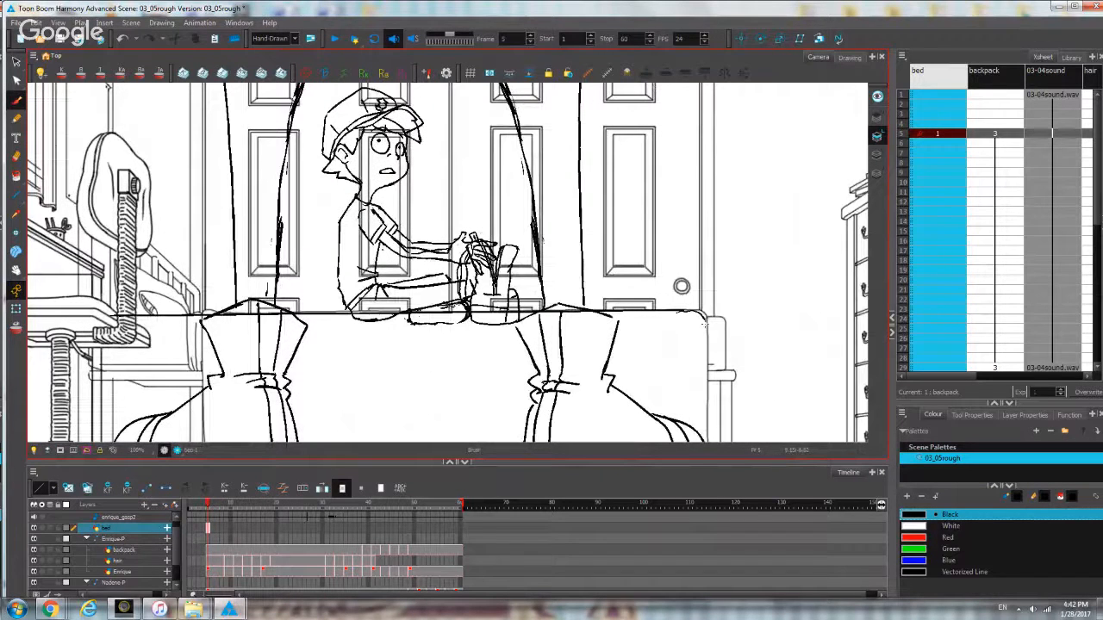
pyautogui.hotkey('ctrl', 'z')
pyautogui.press('2')
pyautogui.press('2')
pyautogui.press('1')
pyautogui.moveTo(205, 347); pyautogui.dragTo(204, 204)
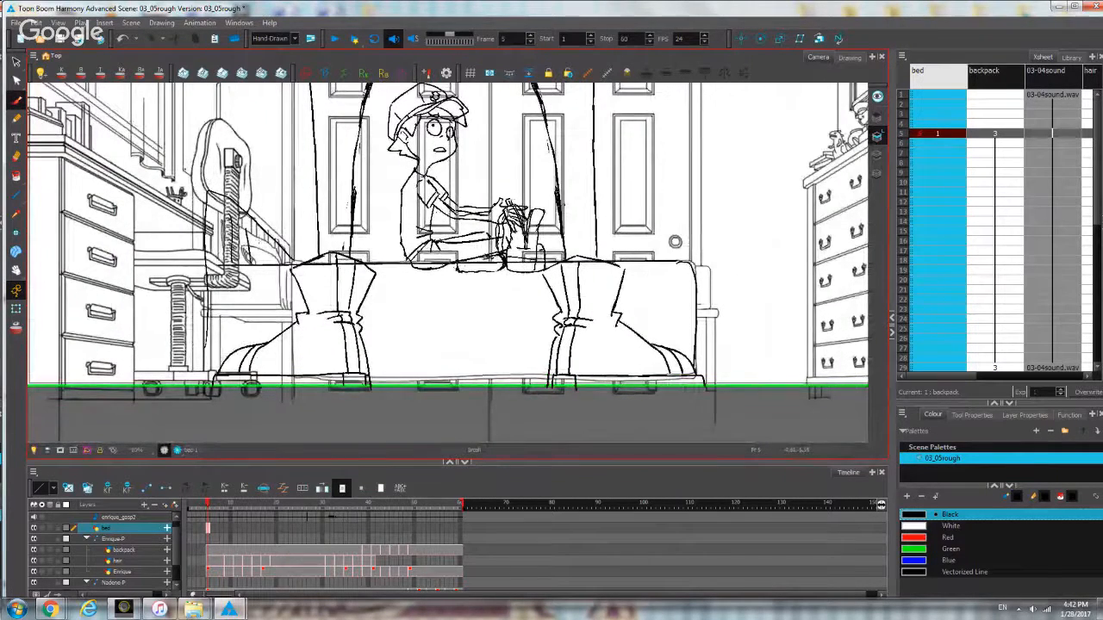
# Extend the exposure of the bed drawing through frame 60.
pyautogui.press('2')
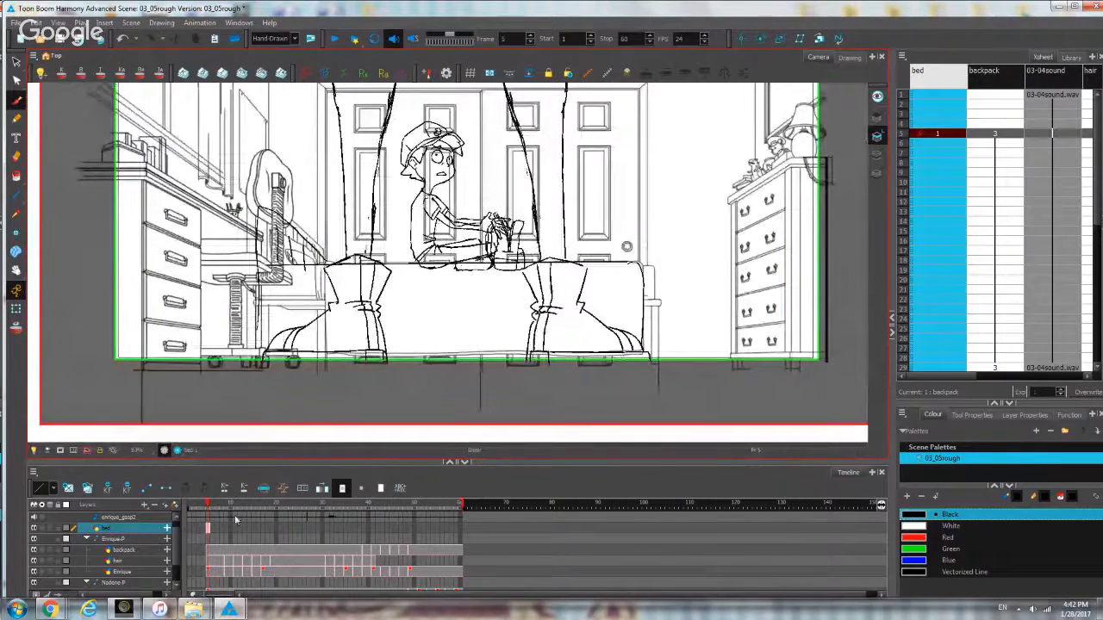
pyautogui.click(457, 523)
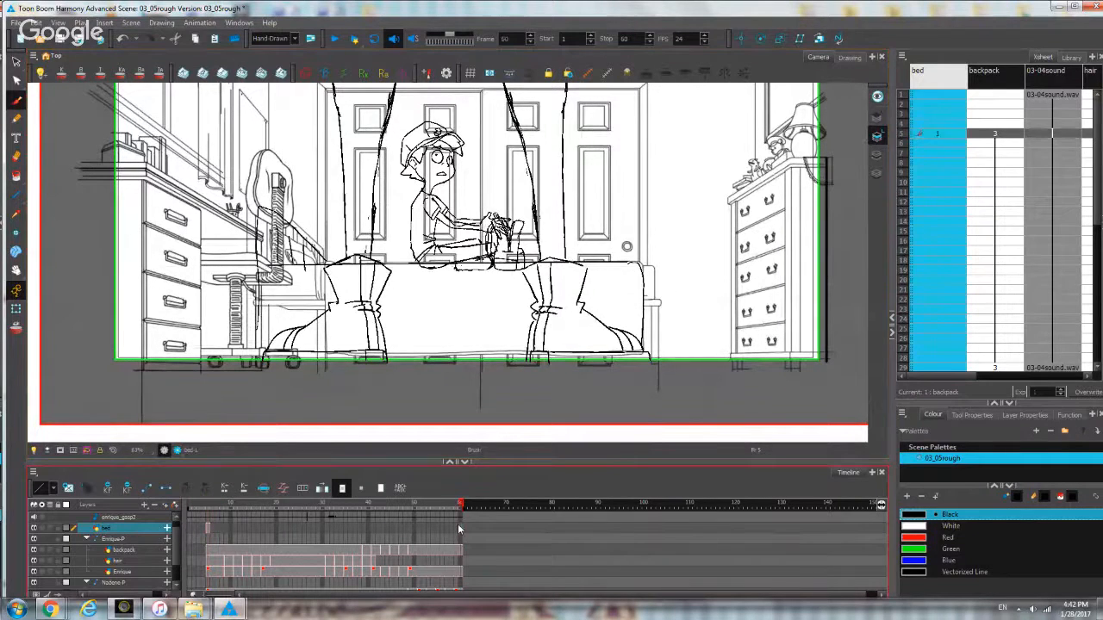
pyautogui.rightClick(457, 524)
pyautogui.click(525, 352)
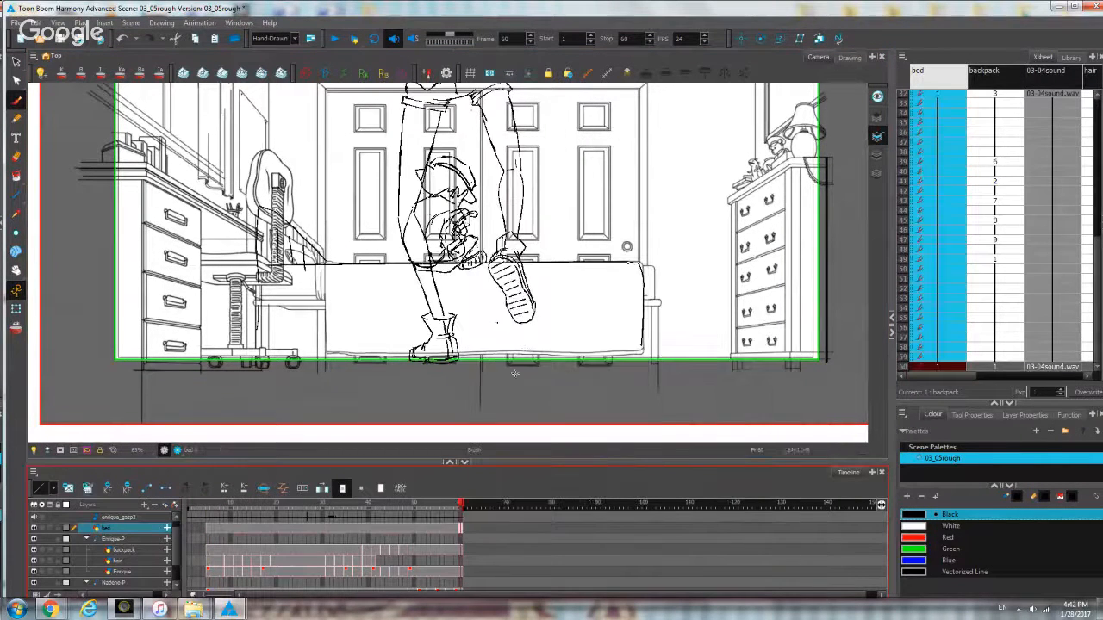
# Display the bed drawing in the Drawing view and hide the room background layer behind the rough characters.
pyautogui.click(851, 58)
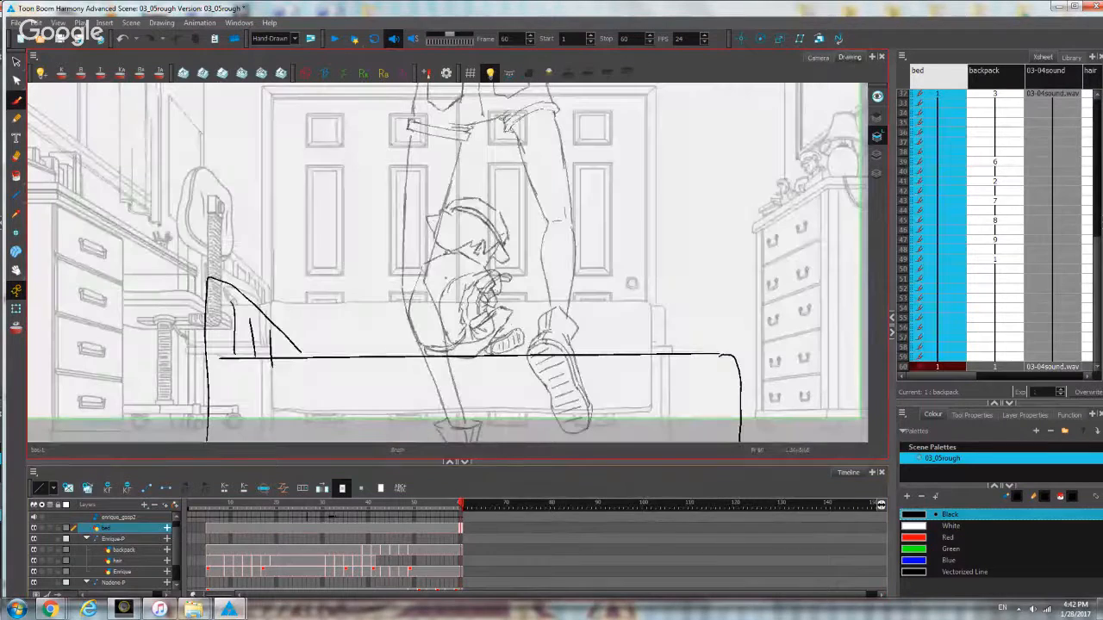
pyautogui.scroll(-1, 402, 258)
pyautogui.scroll(2, 382, 319)
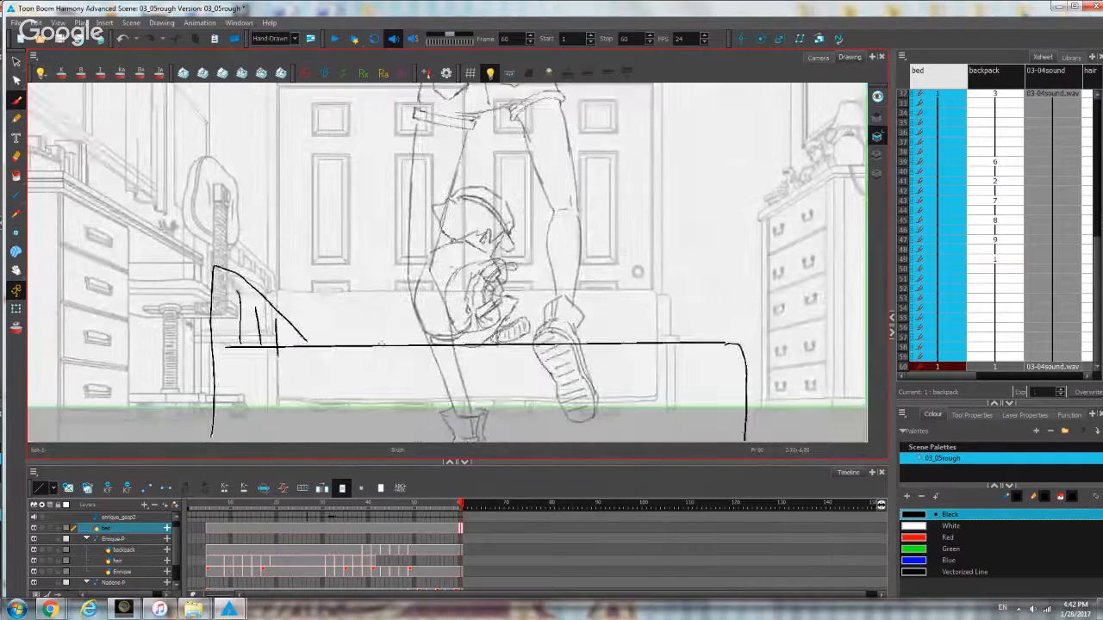
pyautogui.scroll(-2, 343, 300)
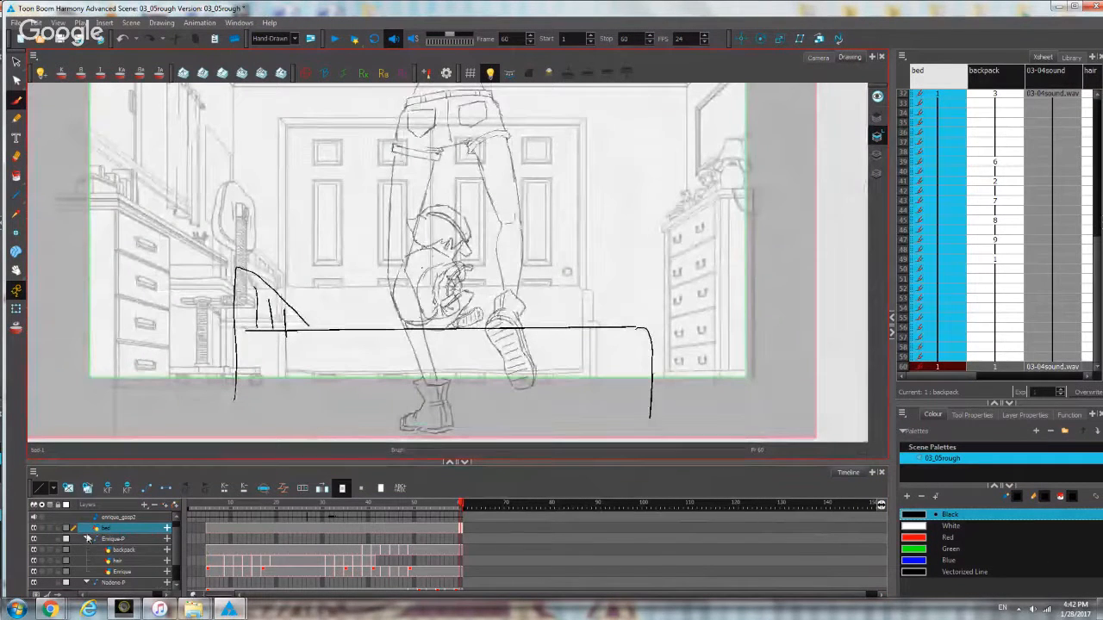
pyautogui.scroll(-3, 90, 555)
pyautogui.click(33, 585)
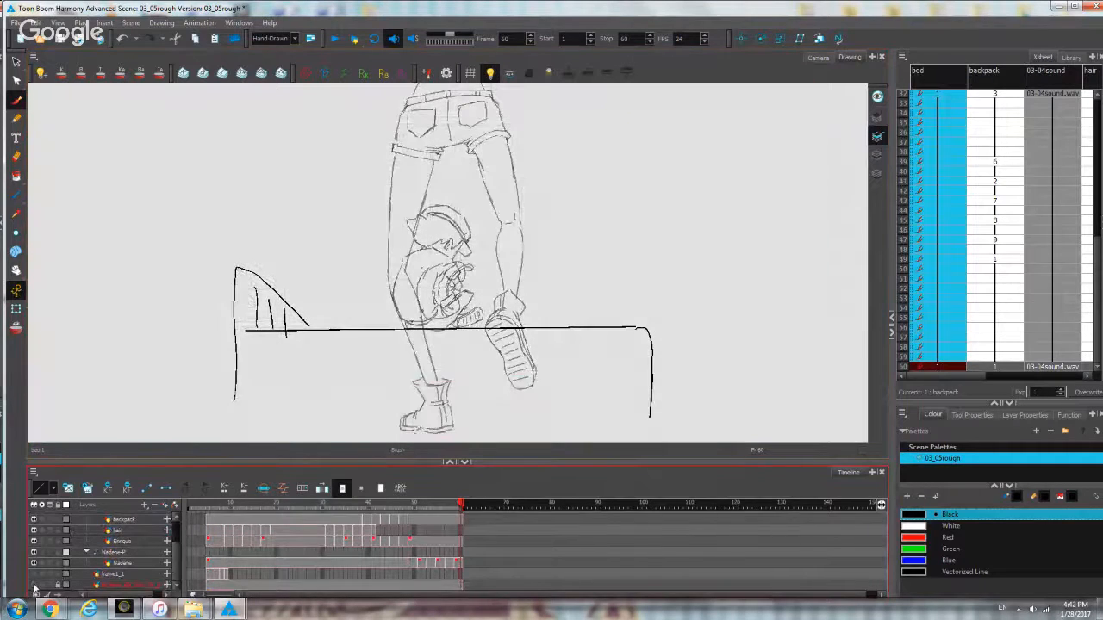
pyautogui.scroll(3, 260, 550)
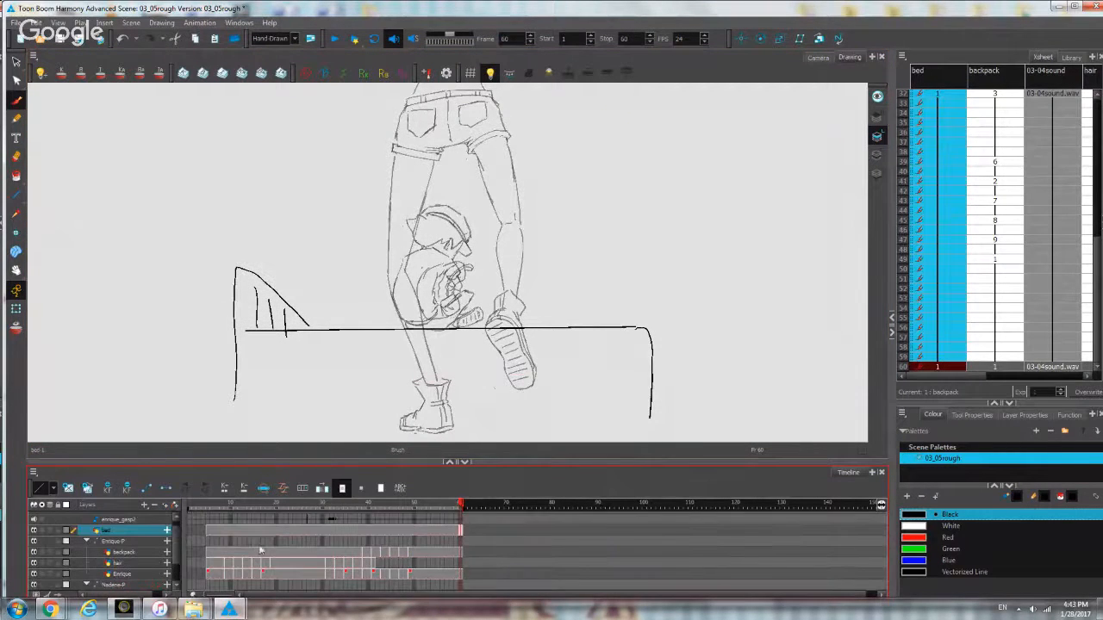
pyautogui.scroll(1, 368, 518)
# Scrub back through frames 49 and 29 to review the rough characters against the bed outline.
pyautogui.moveTo(461, 507)
pyautogui.mouseDown()
pyautogui.moveTo(176, 521)
pyautogui.moveTo(335, 534)
pyautogui.moveTo(408, 556)
pyautogui.mouseUp()
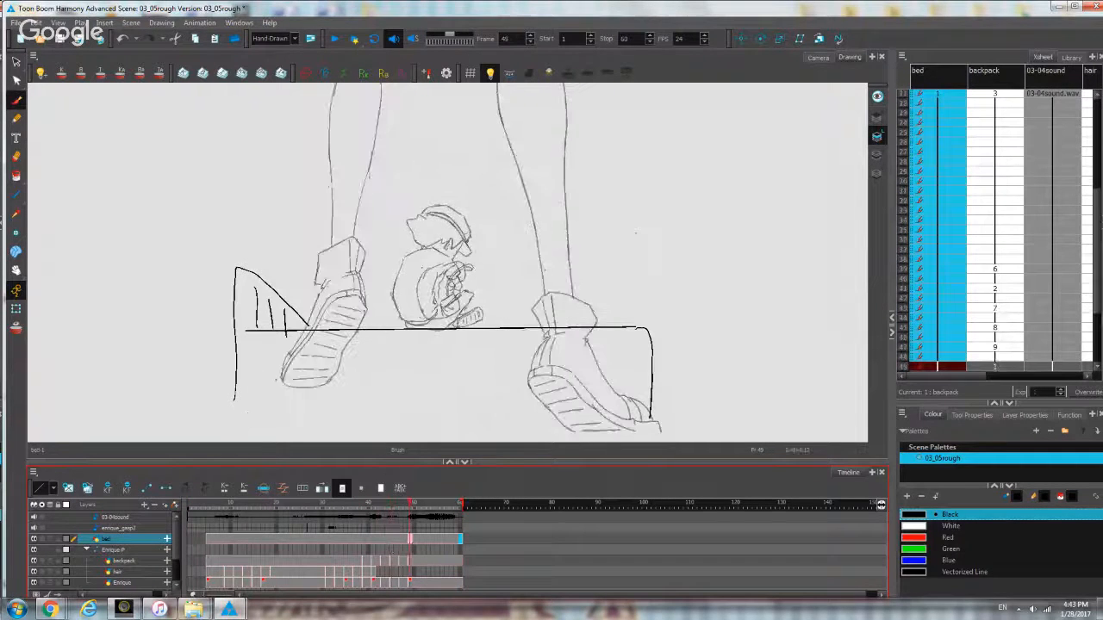
pyautogui.scroll(-2, 457, 280)
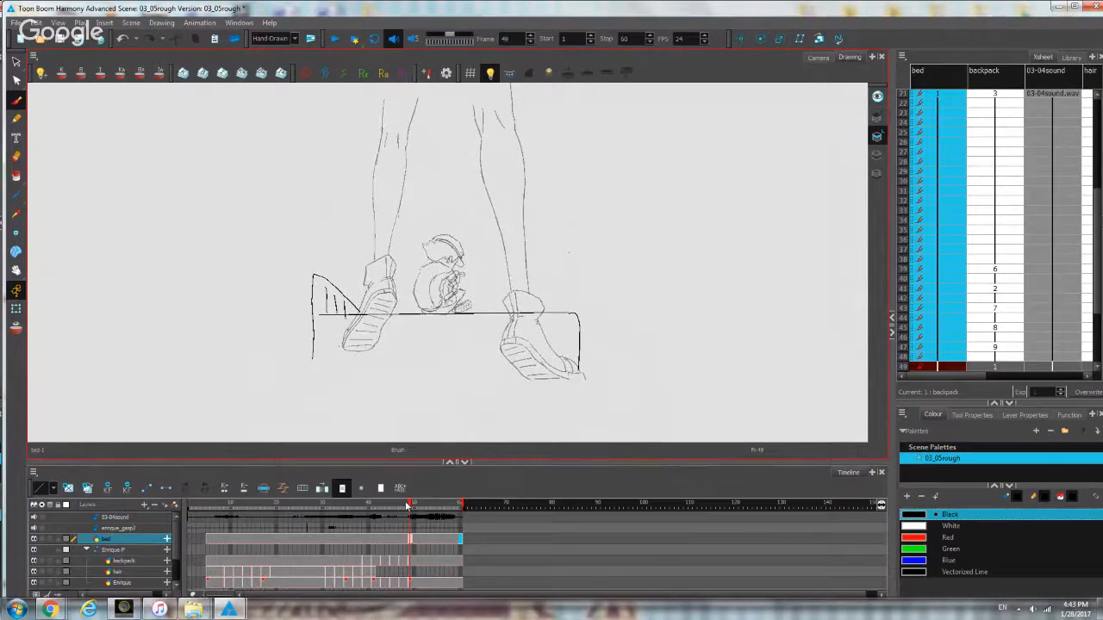
pyautogui.moveTo(393, 517); pyautogui.dragTo(317, 517)
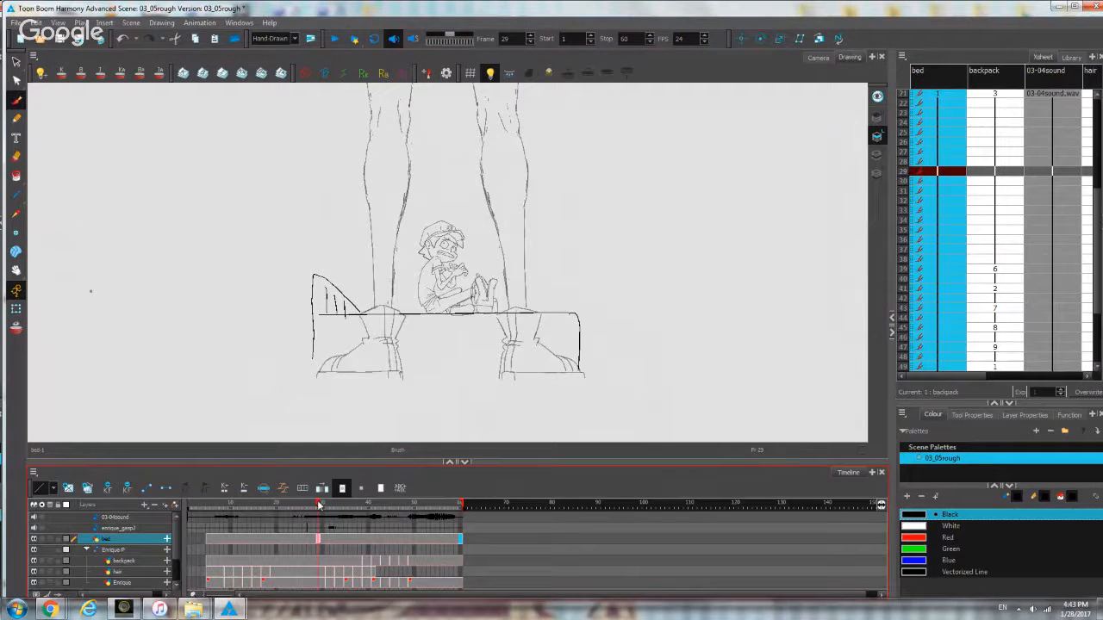
# Check the YouTube live chat and switch to the 03-04 scene in Harmony to show the girl's drawing at frame 168.
pyautogui.click(1060, 7)
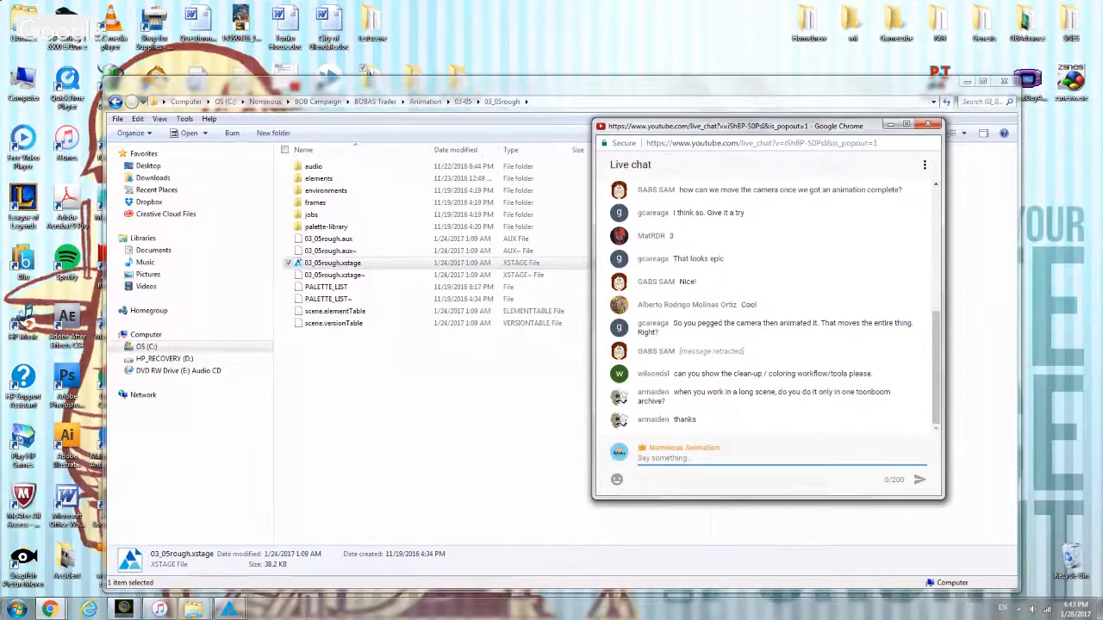
pyautogui.moveTo(217, 610)
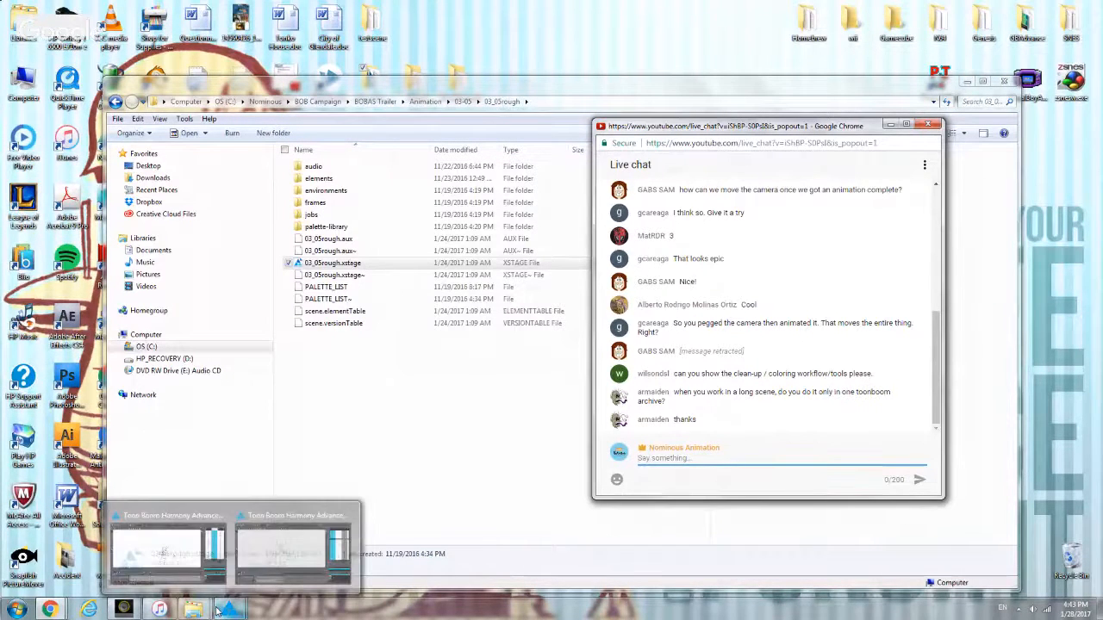
pyautogui.click(195, 540)
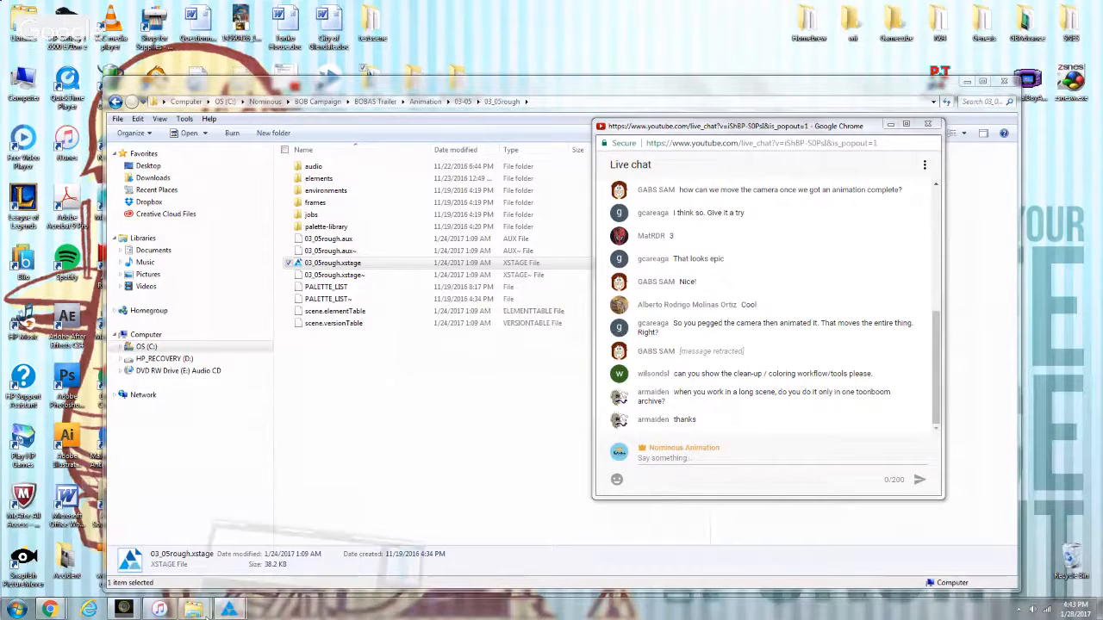
pyautogui.moveTo(225, 610)
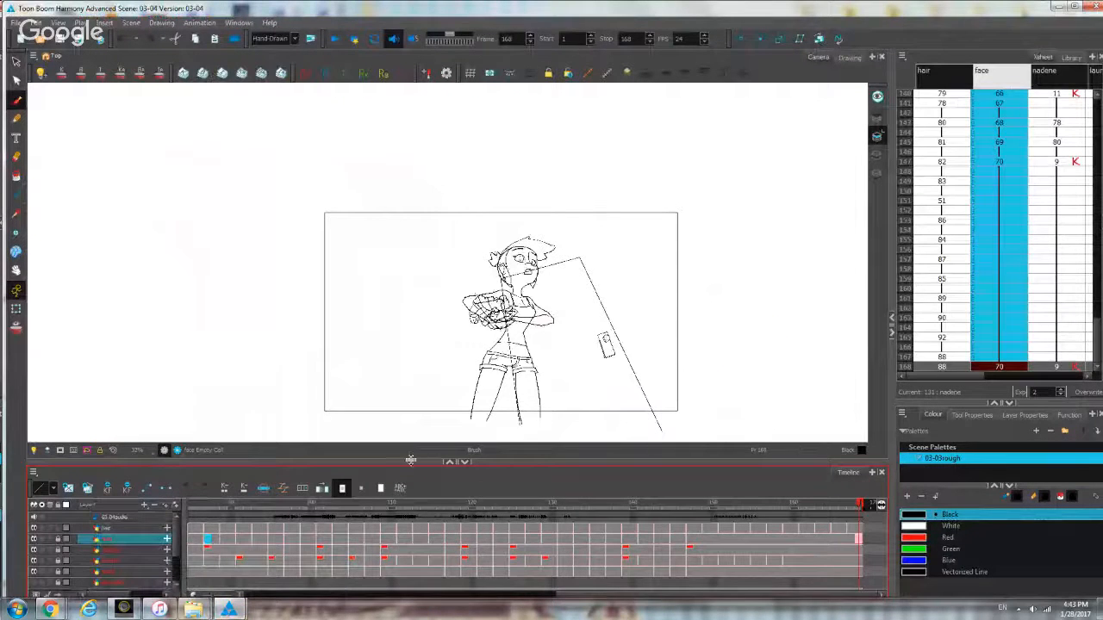
pyautogui.press('2')
pyautogui.press('2')
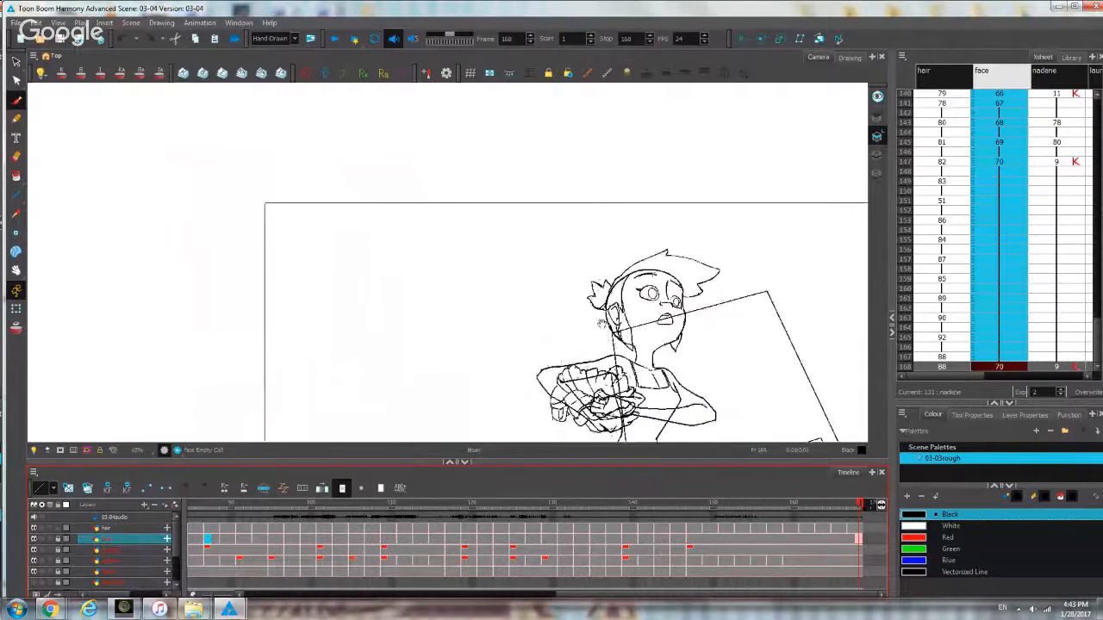
pyautogui.moveTo(529, 267); pyautogui.dragTo(396, 173)
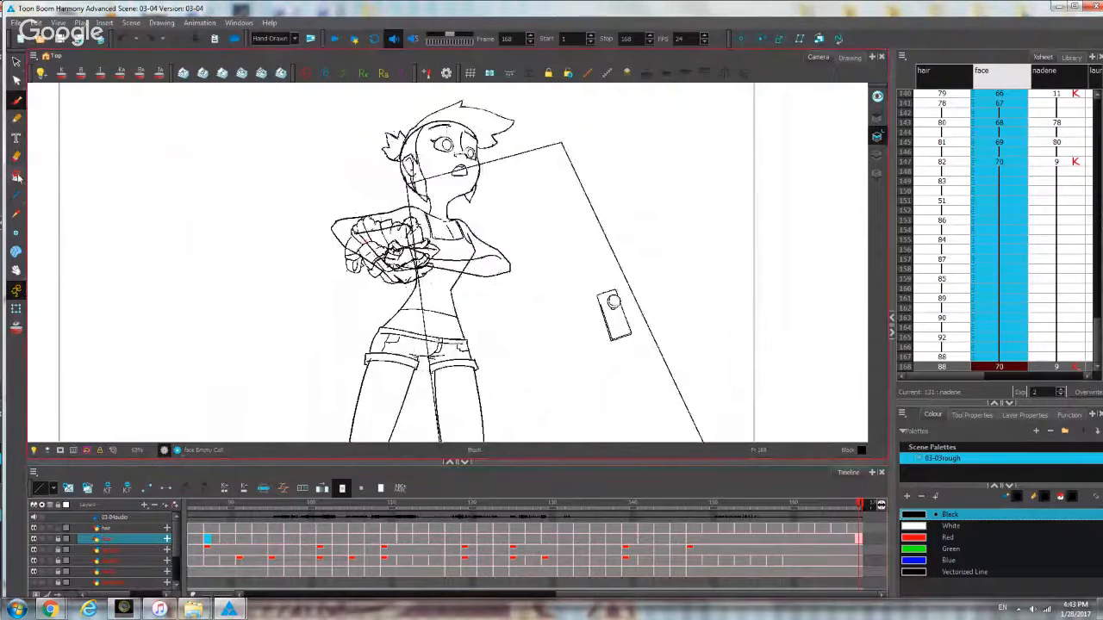
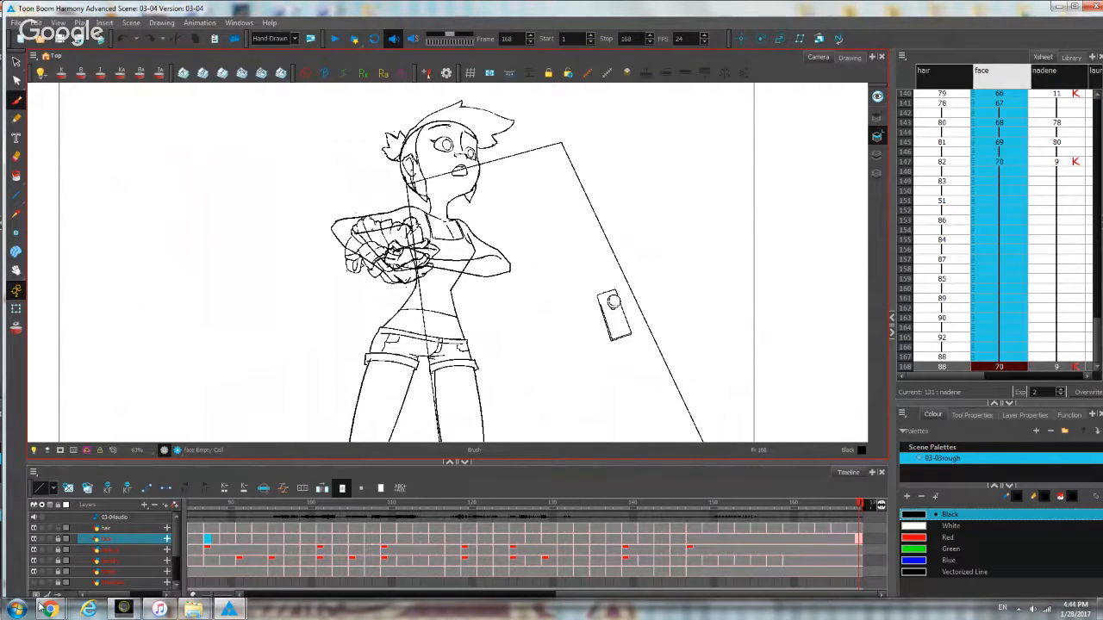
# Bring the YouTube live chat back up to check for questions, and return to the 03-04 scene.
pyautogui.moveTo(49, 613)
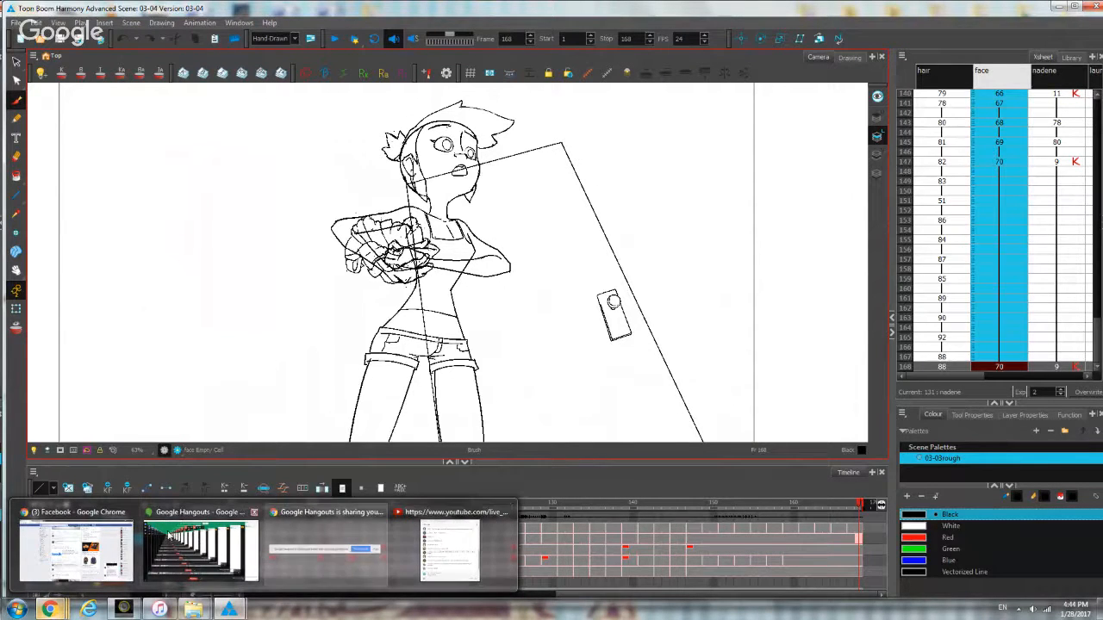
pyautogui.click(103, 517)
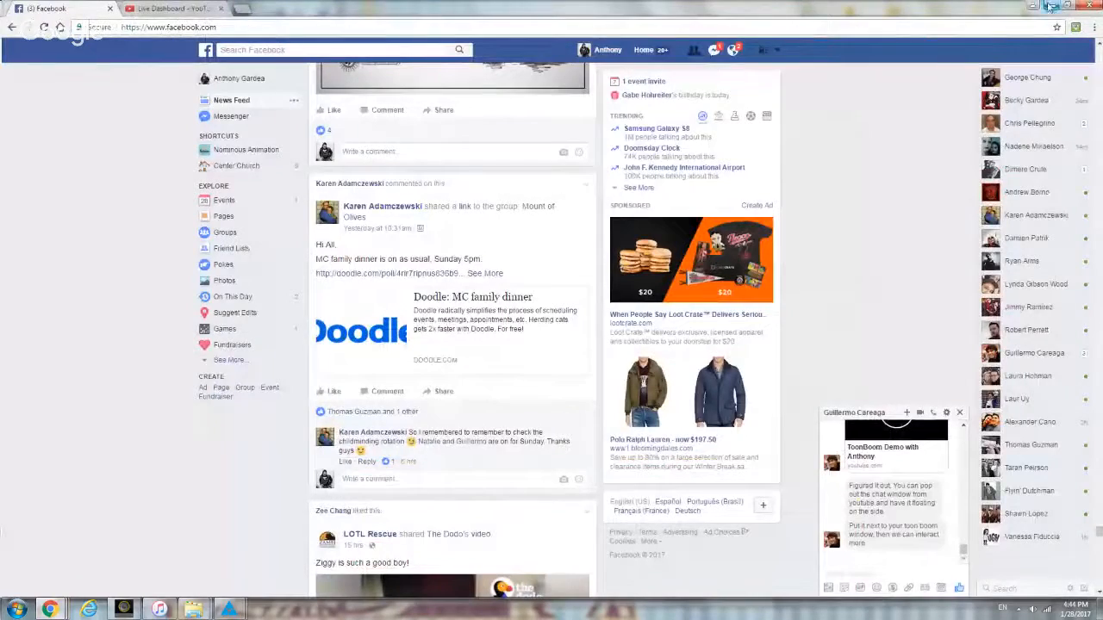
pyautogui.click(1051, 6)
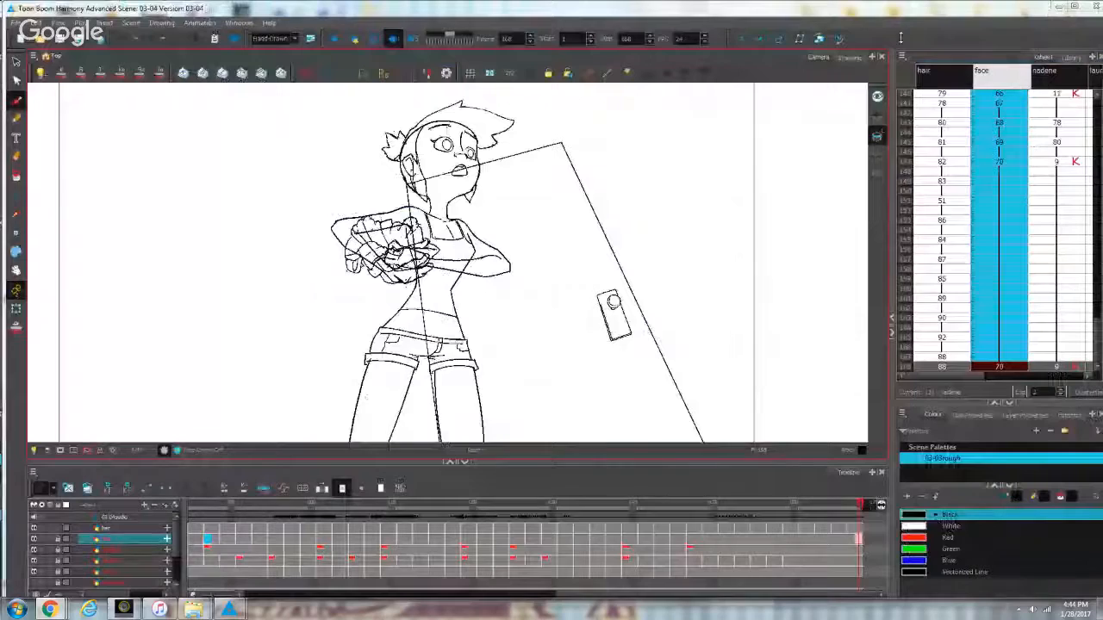
pyautogui.click(1055, 7)
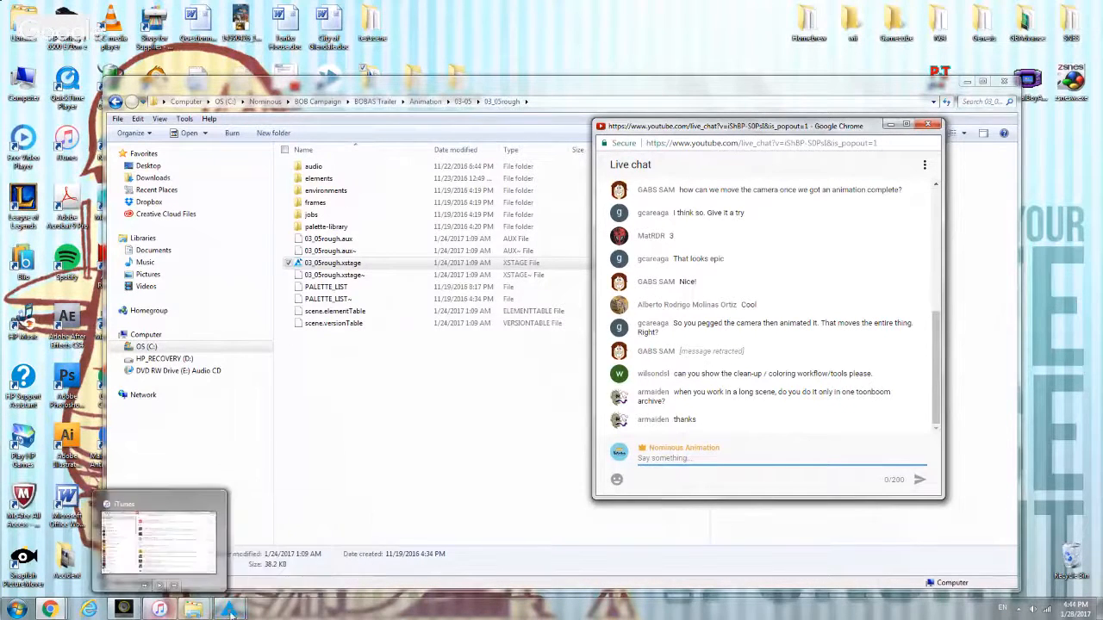
pyautogui.click(185, 554)
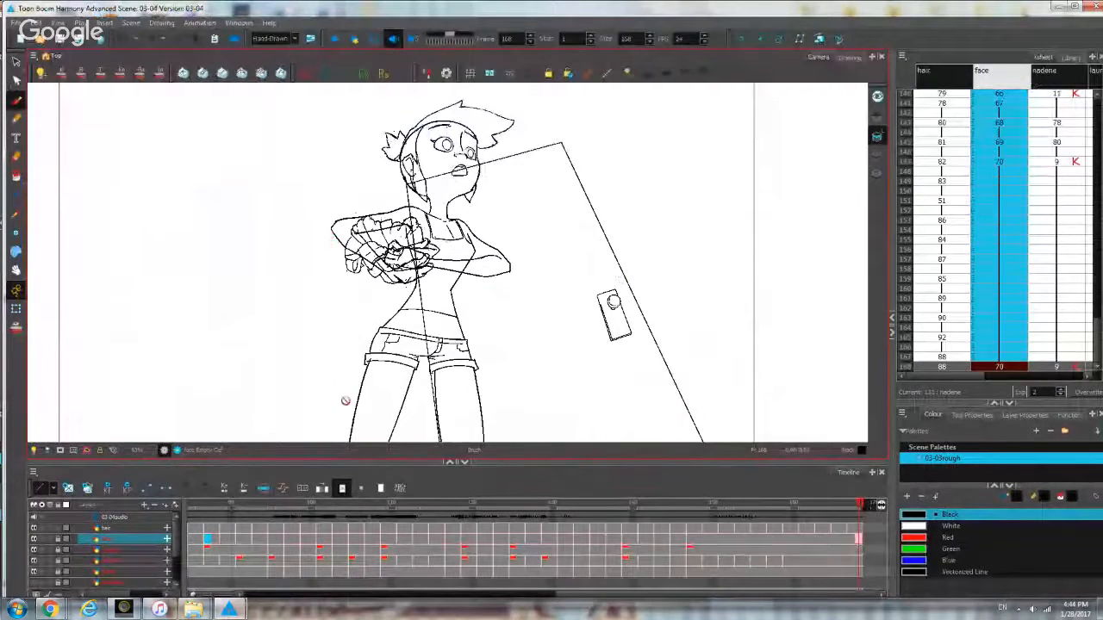
# Turn on onion skin in the Camera view for the nadene layer at frame 88 and extend its range forward to about frame 115.
pyautogui.click(846, 58)
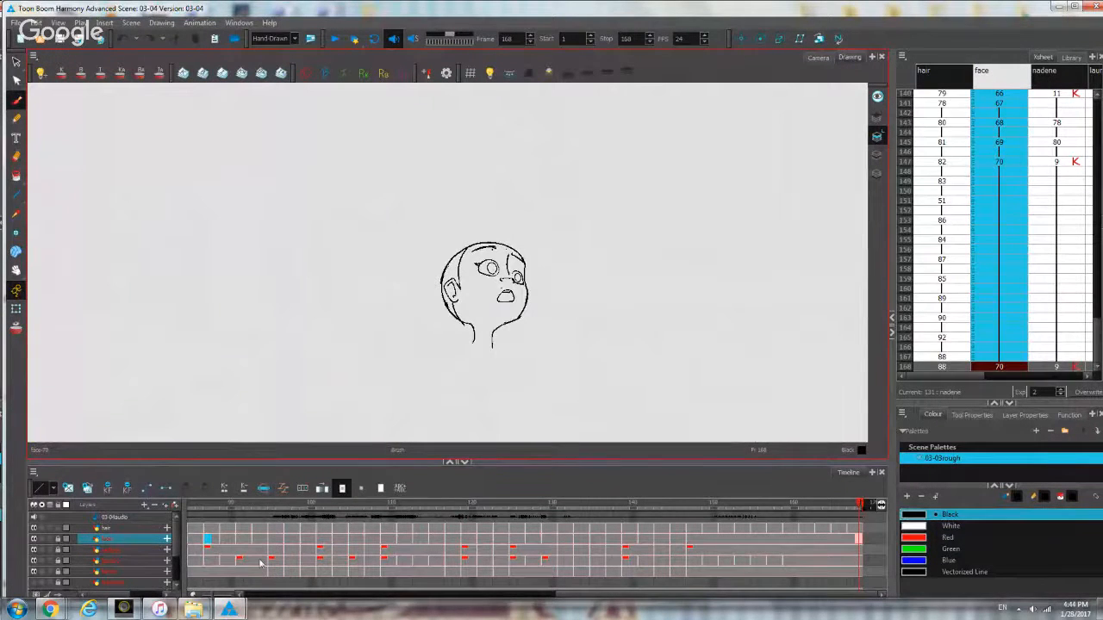
pyautogui.click(821, 40)
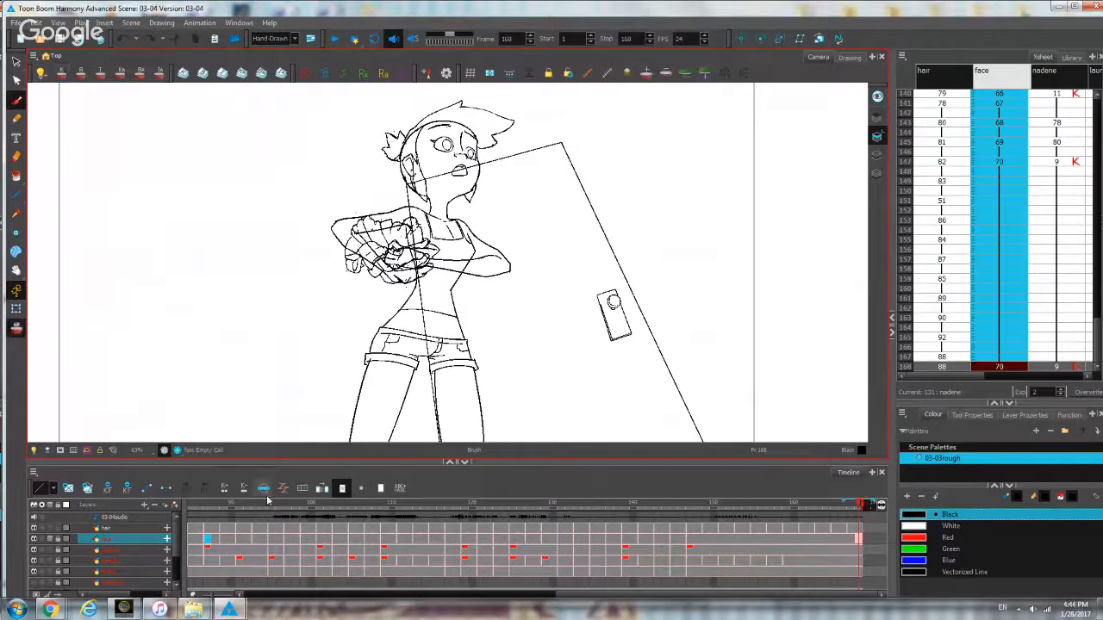
pyautogui.click(214, 549)
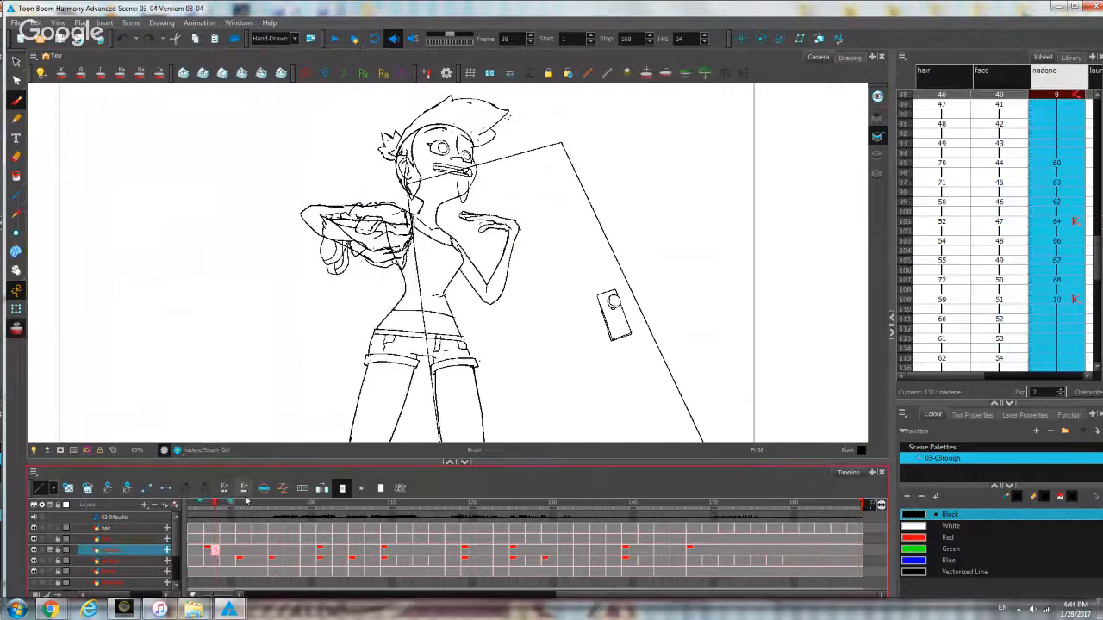
pyautogui.moveTo(233, 504)
pyautogui.mouseDown()
pyautogui.moveTo(495, 510)
pyautogui.moveTo(360, 510)
pyautogui.moveTo(416, 509)
pyautogui.mouseUp()
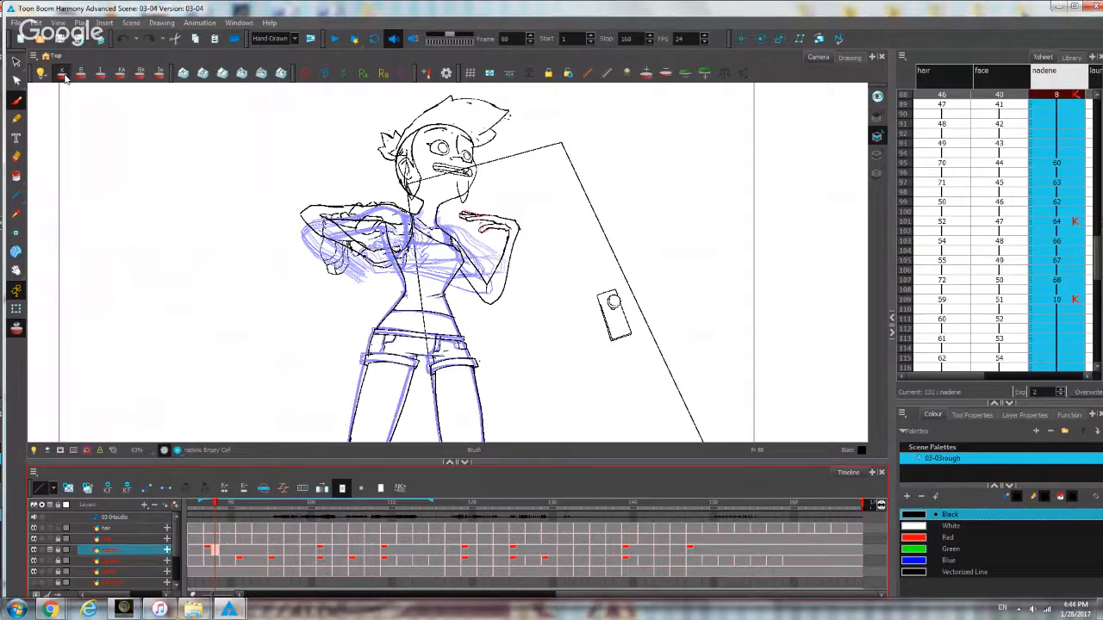
# Show the laundry layer's drawing at frame 96 with its onion skin in the Drawing view.
pyautogui.click(278, 562)
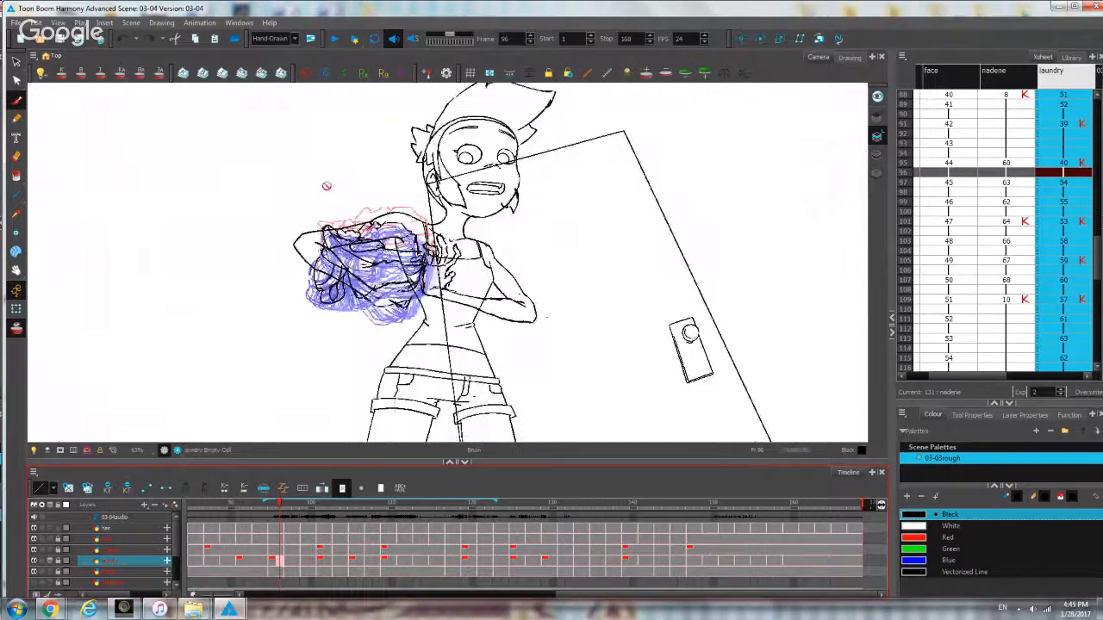
pyautogui.scroll(3, 369, 293)
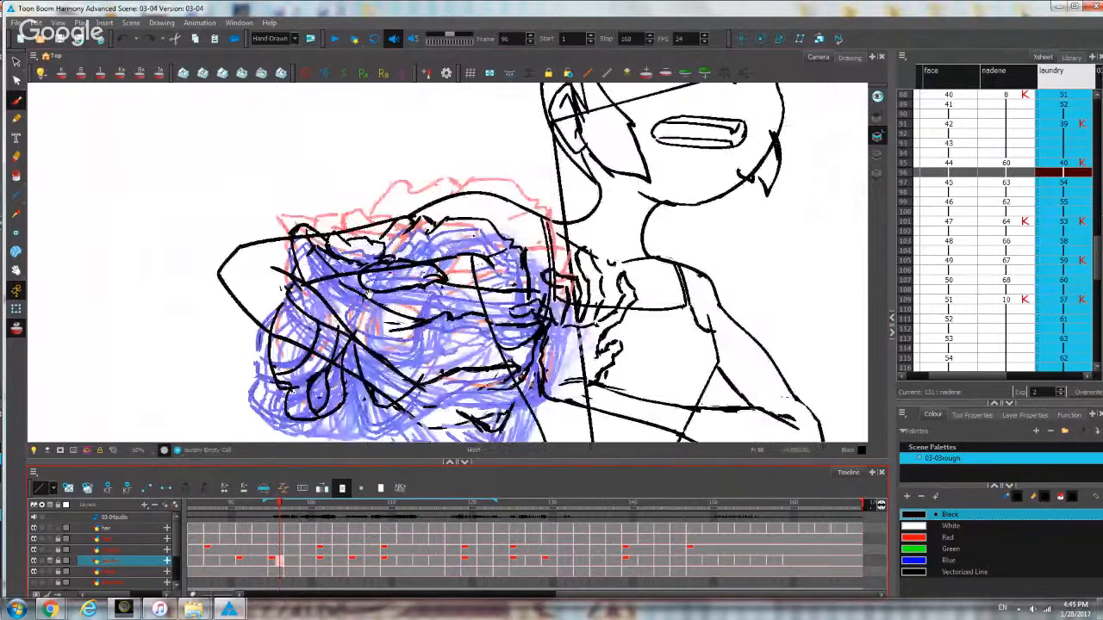
pyautogui.click(850, 57)
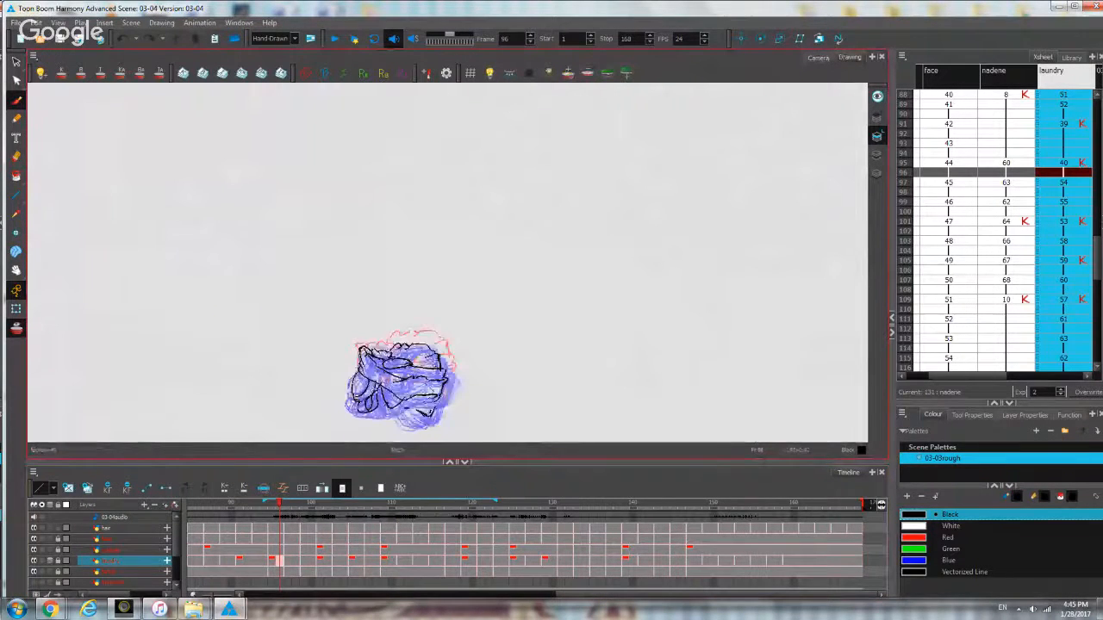
pyautogui.scroll(2, 376, 390)
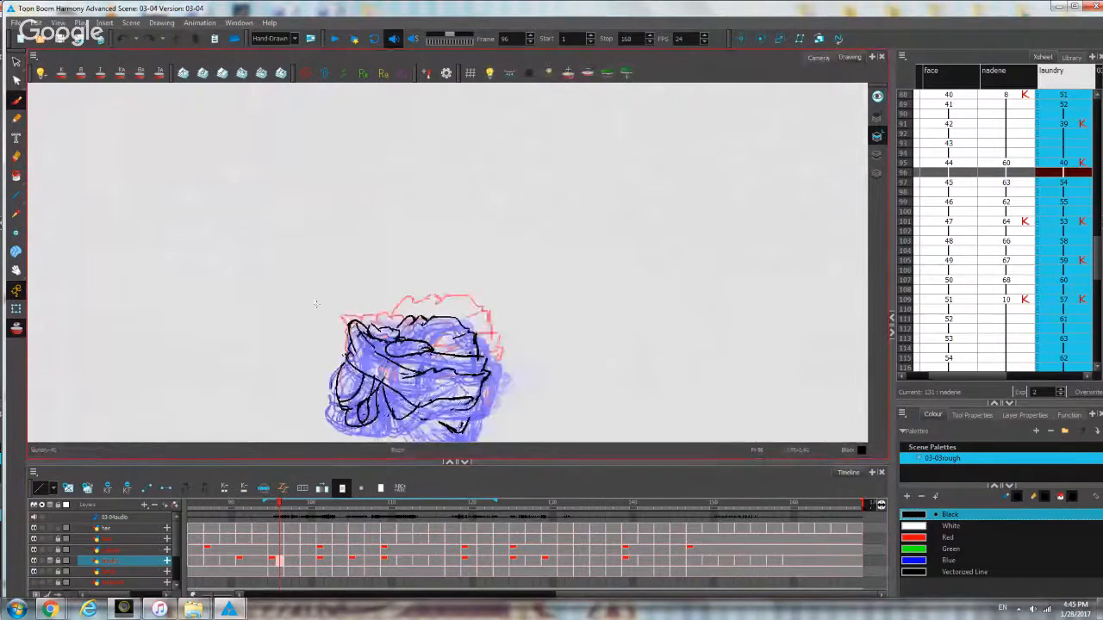
# Shorten the laundry onion skin's forward range to just after frame 96 and toggle the key-drawings filter, leaving it on.
pyautogui.click(63, 73)
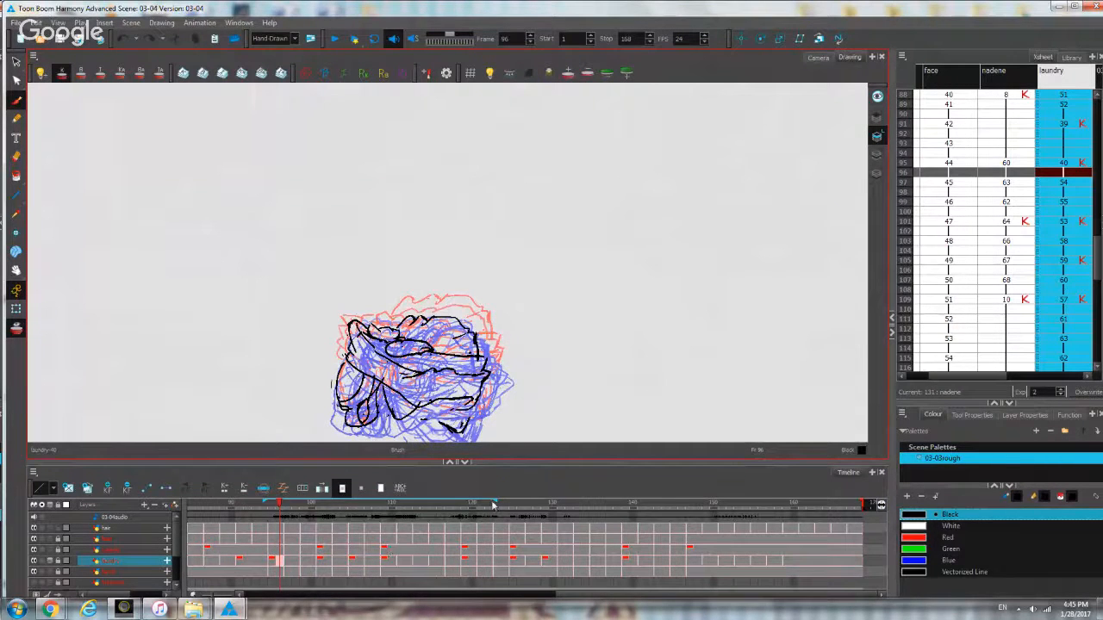
pyautogui.moveTo(493, 505)
pyautogui.mouseDown()
pyautogui.moveTo(262, 503)
pyautogui.moveTo(285, 502)
pyautogui.mouseUp()
pyautogui.click(61, 80)
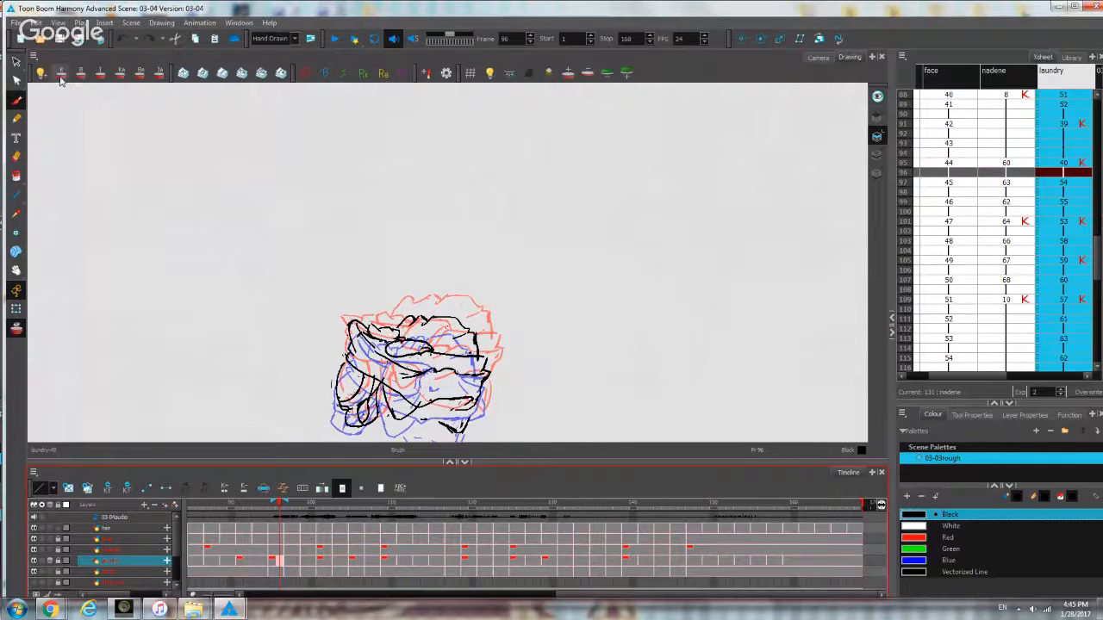
pyautogui.click(61, 78)
pyautogui.click(61, 77)
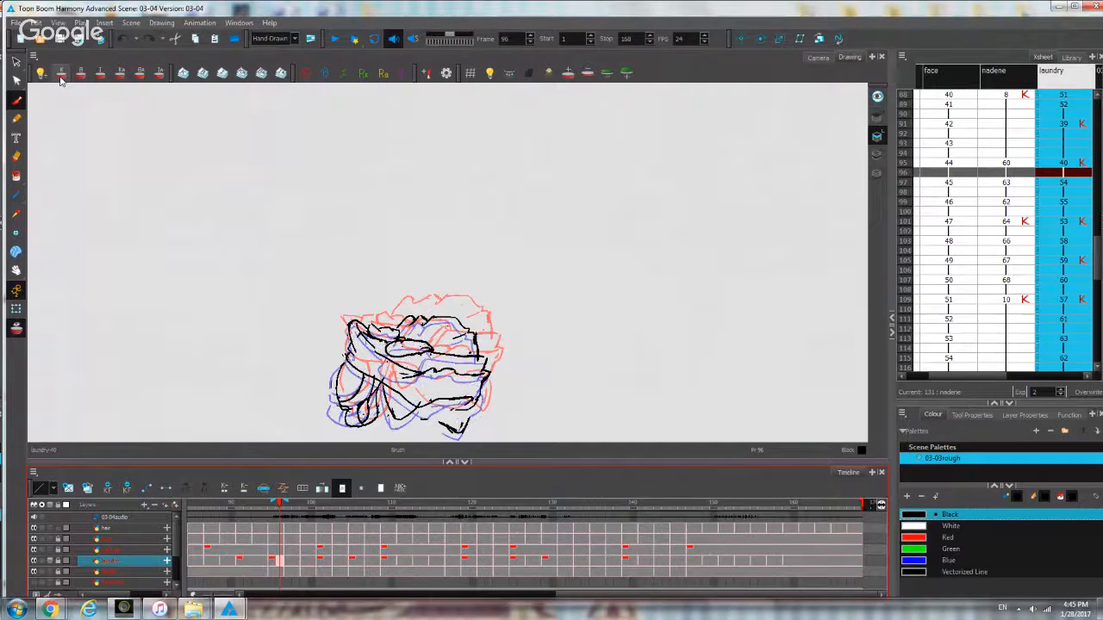
pyautogui.click(62, 77)
pyautogui.scroll(2, 434, 352)
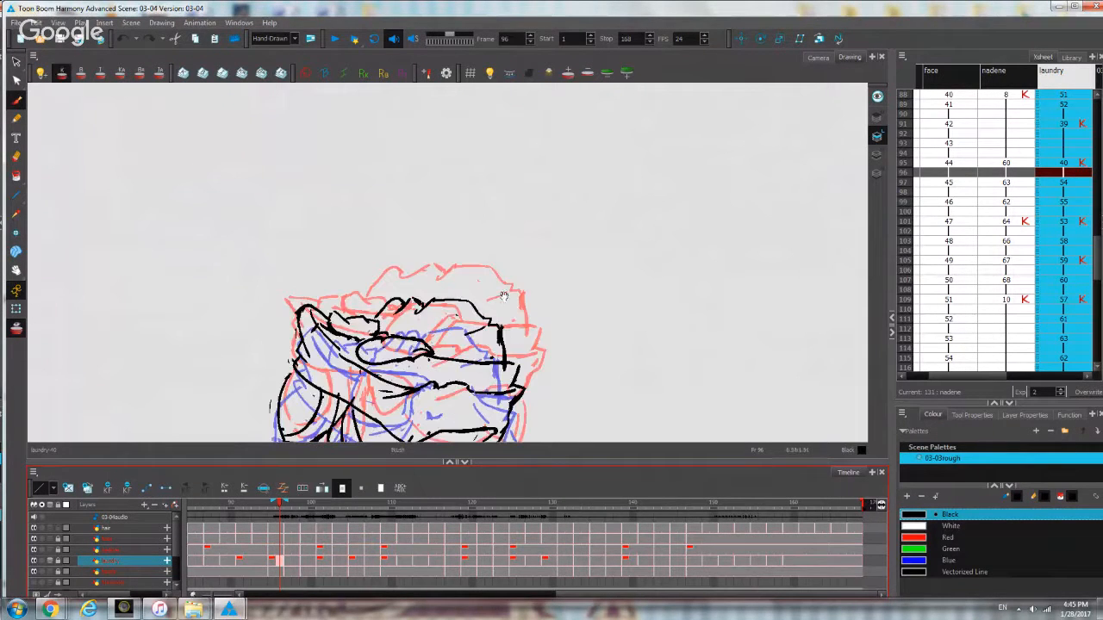
pyautogui.moveTo(503, 303)
pyautogui.mouseDown()
pyautogui.moveTo(502, 234)
pyautogui.moveTo(551, 332)
pyautogui.mouseUp()
# Turn off the onion skin and turn on the light table to show the other layers around the laundry drawing.
pyautogui.hotkey('alt', 'o')
pyautogui.press('1')
pyautogui.press('2')
pyautogui.press('1')
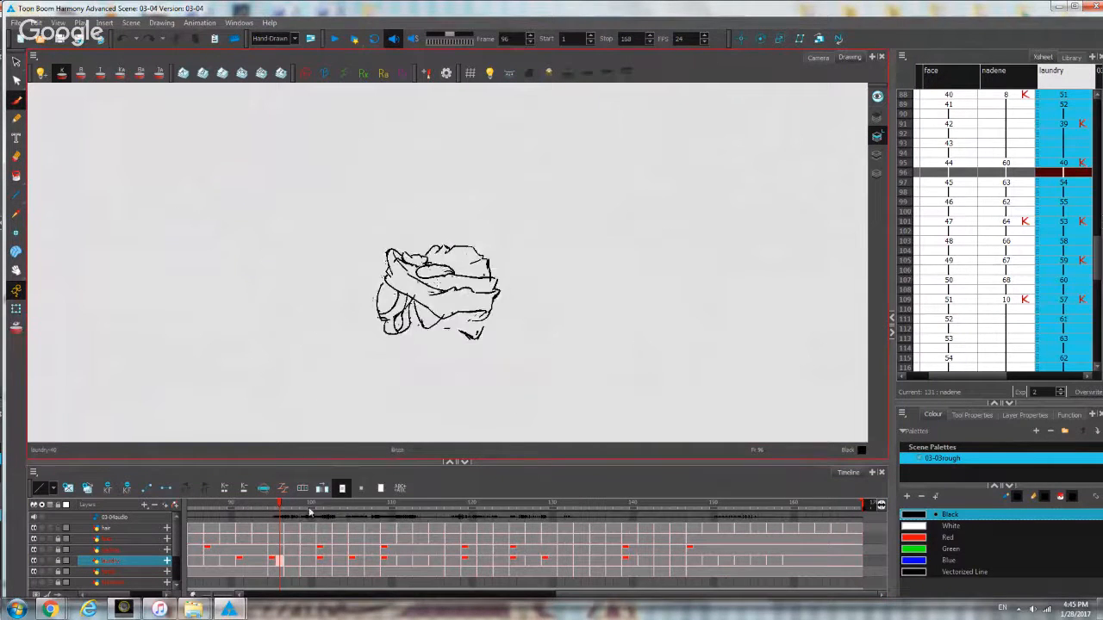
pyautogui.press('1')
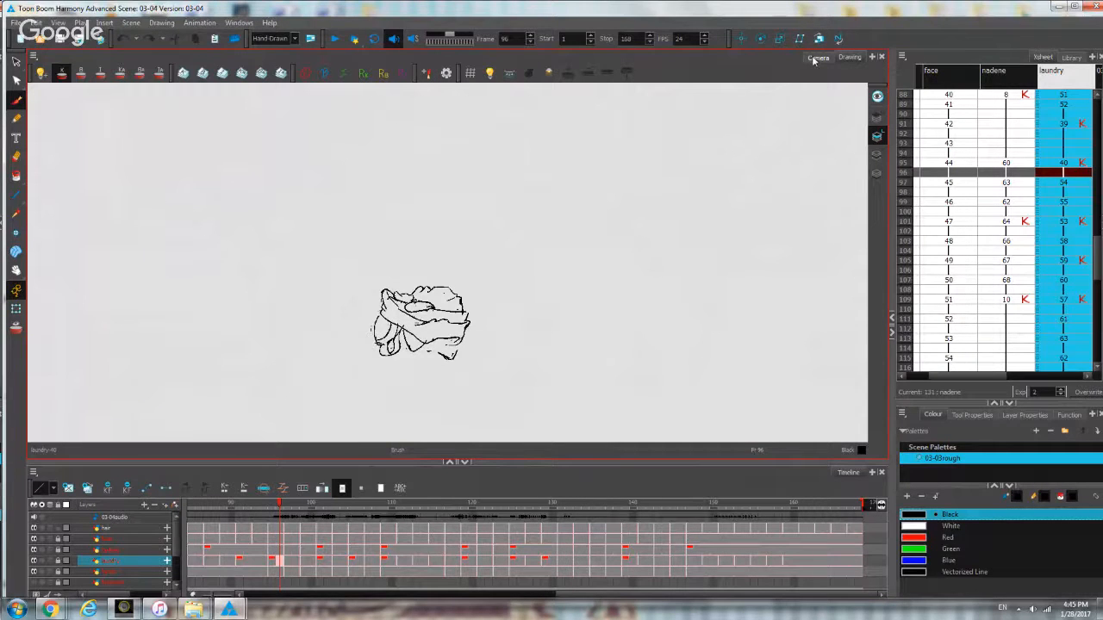
pyautogui.click(490, 74)
pyautogui.scroll(-1, 593, 271)
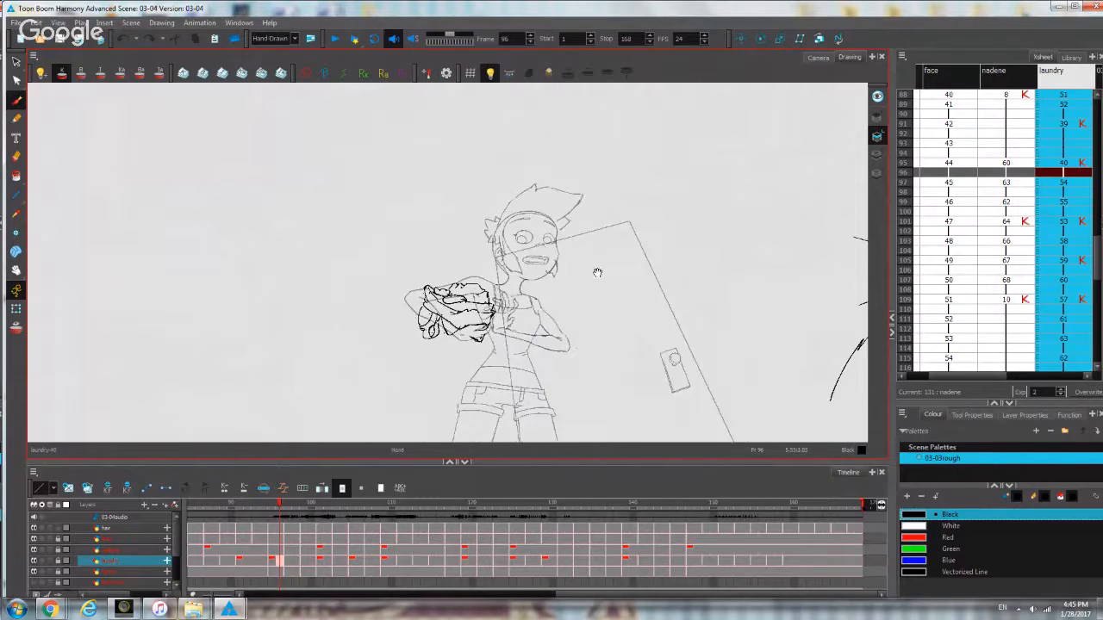
pyautogui.moveTo(595, 271); pyautogui.dragTo(532, 259)
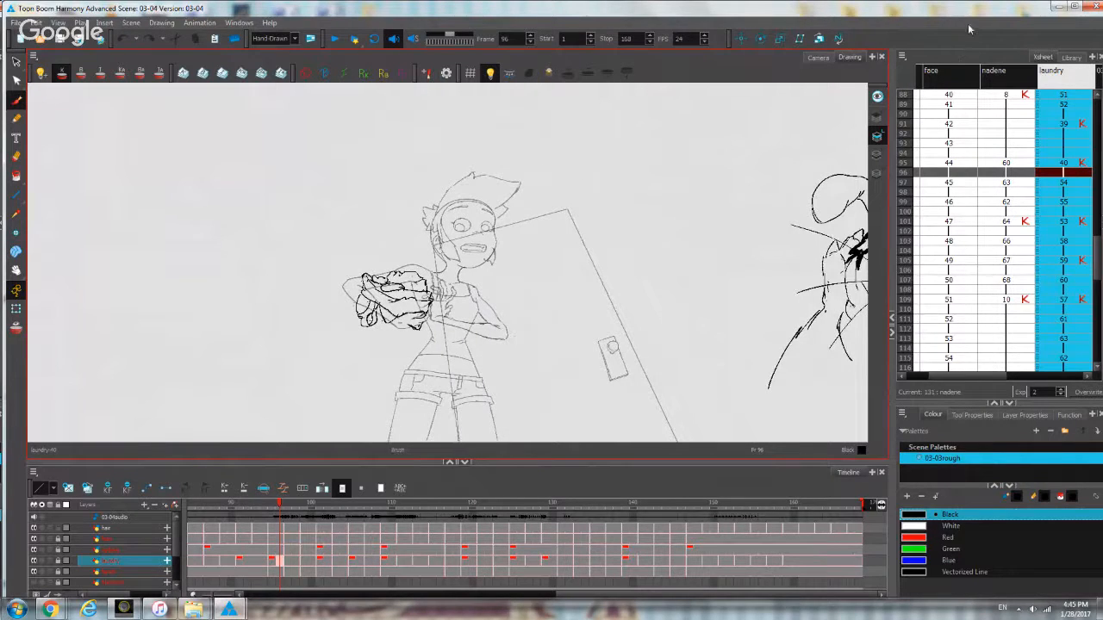
# Minimize Harmony to read the YouTube live chat questions, and return to the 03-04 scene.
pyautogui.click(1055, 8)
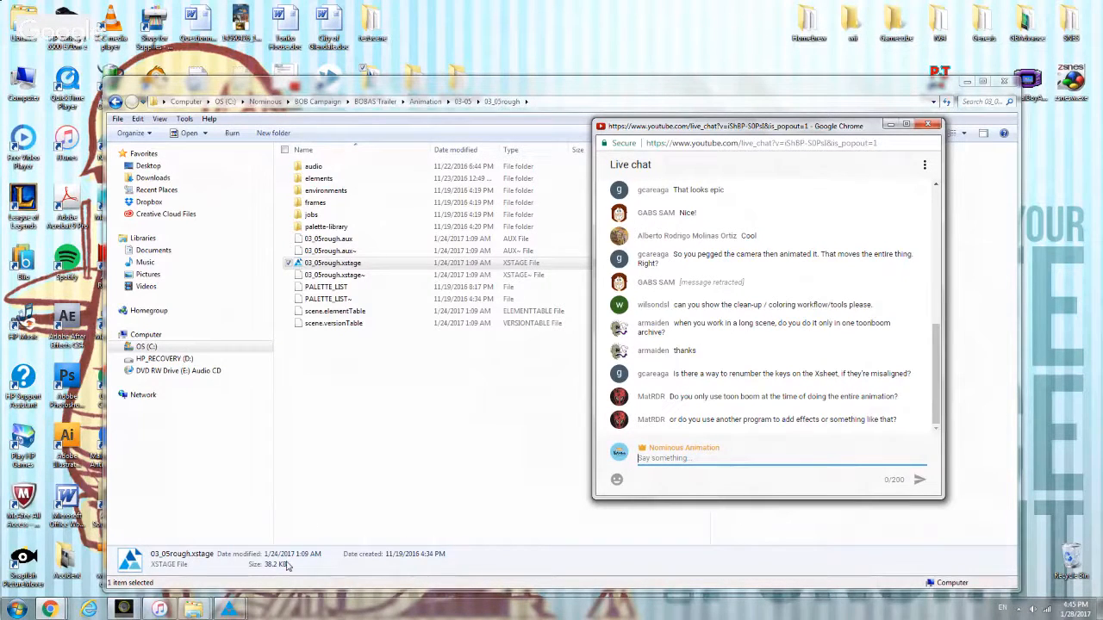
pyautogui.moveTo(226, 609)
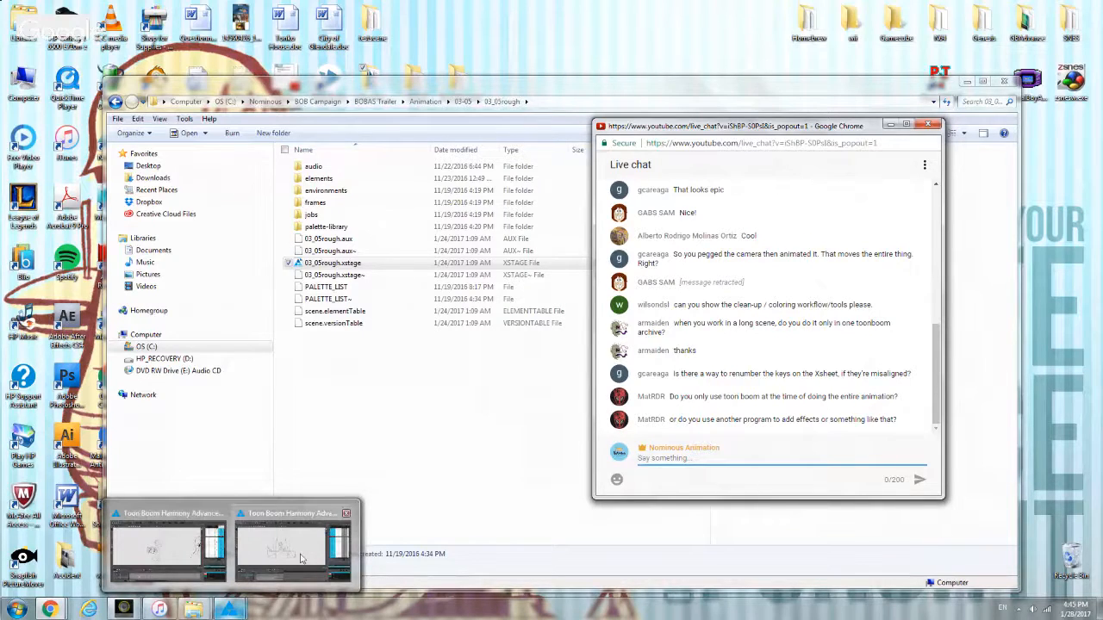
pyautogui.click(179, 541)
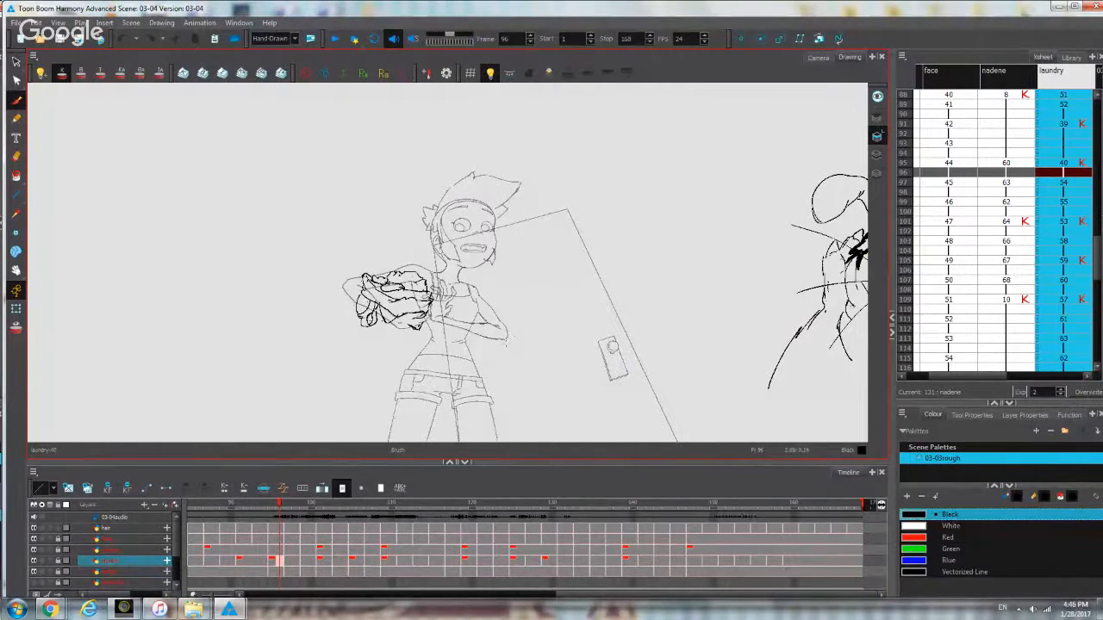
# Go to the laundry drawing at frame 95 and view it alongside the girl, the door and the rabbit sketch.
pyautogui.scroll(-2, 534, 322)
pyautogui.scroll(2, 535, 323)
pyautogui.click(272, 561)
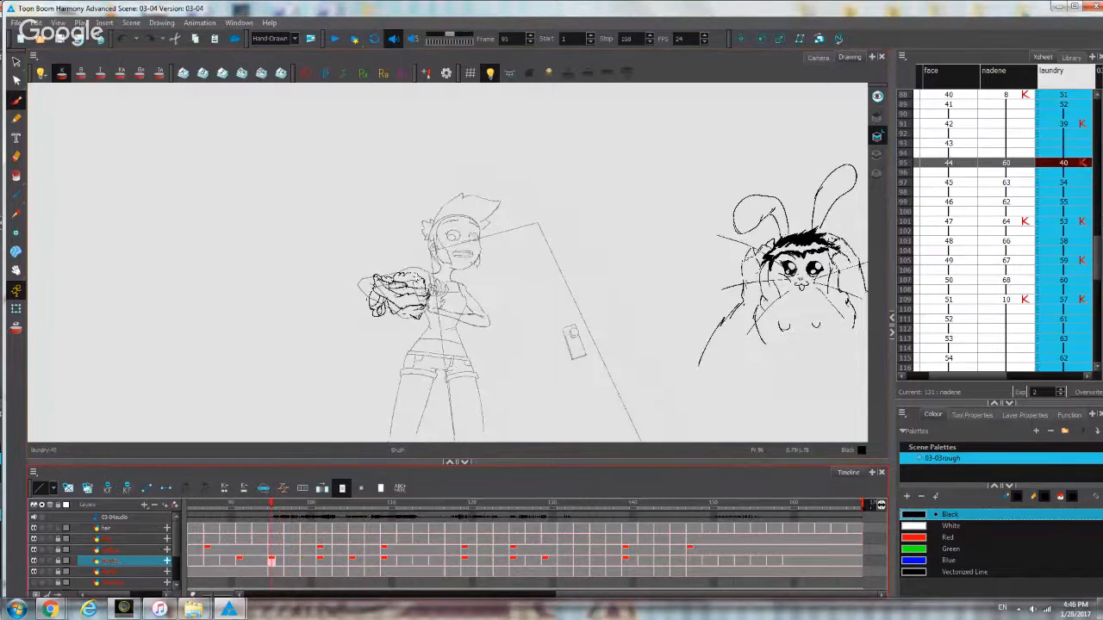
pyautogui.moveTo(465, 293); pyautogui.dragTo(462, 265)
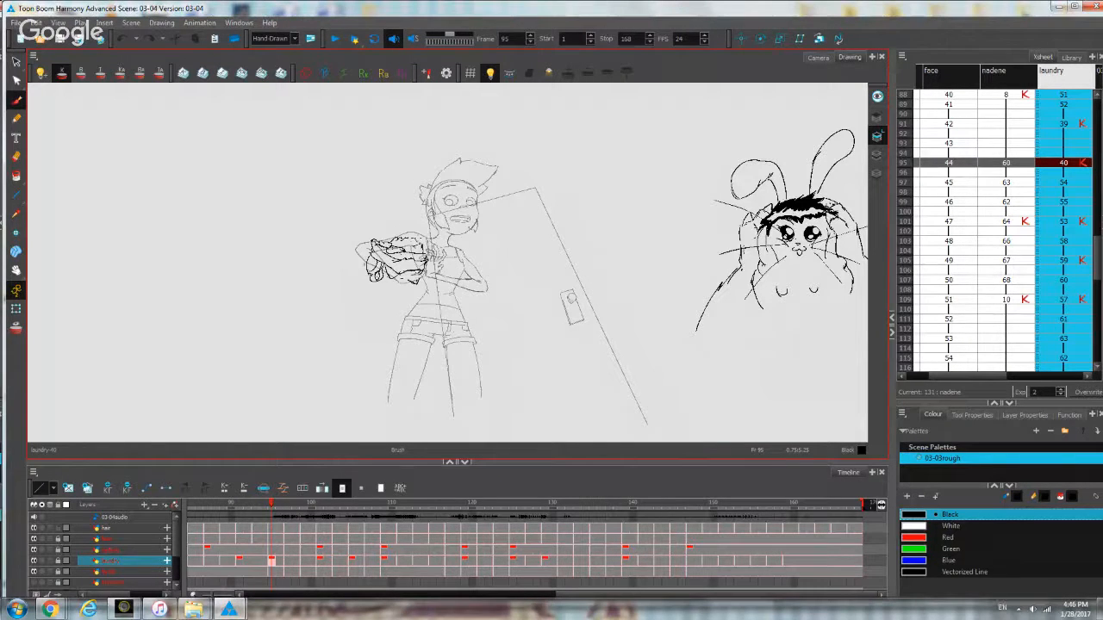
# Look at the nadene layer's available commands without applying any, and view the girl's pose at frame 109.
pyautogui.click(104, 549)
pyautogui.rightClick(104, 553)
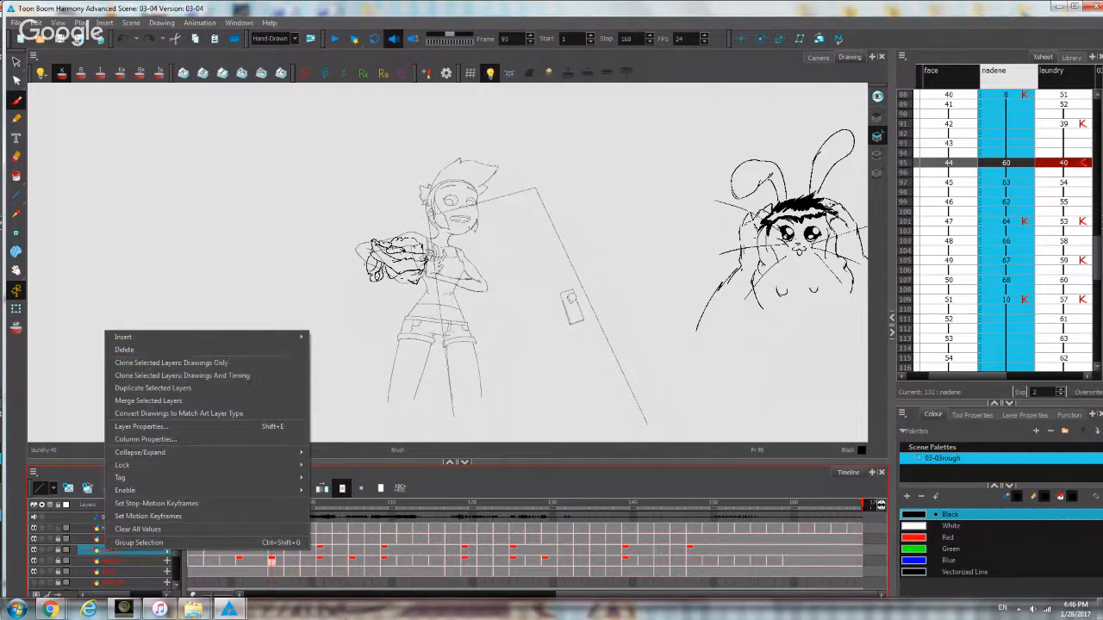
pyautogui.click(385, 584)
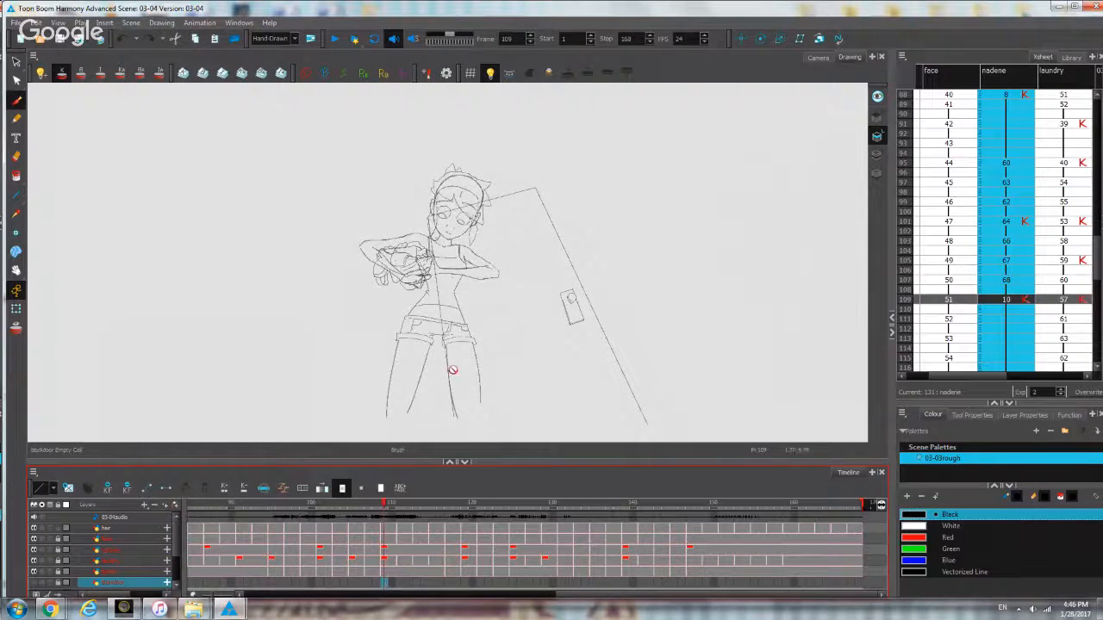
pyautogui.scroll(1, 452, 361)
pyautogui.scroll(1, 453, 361)
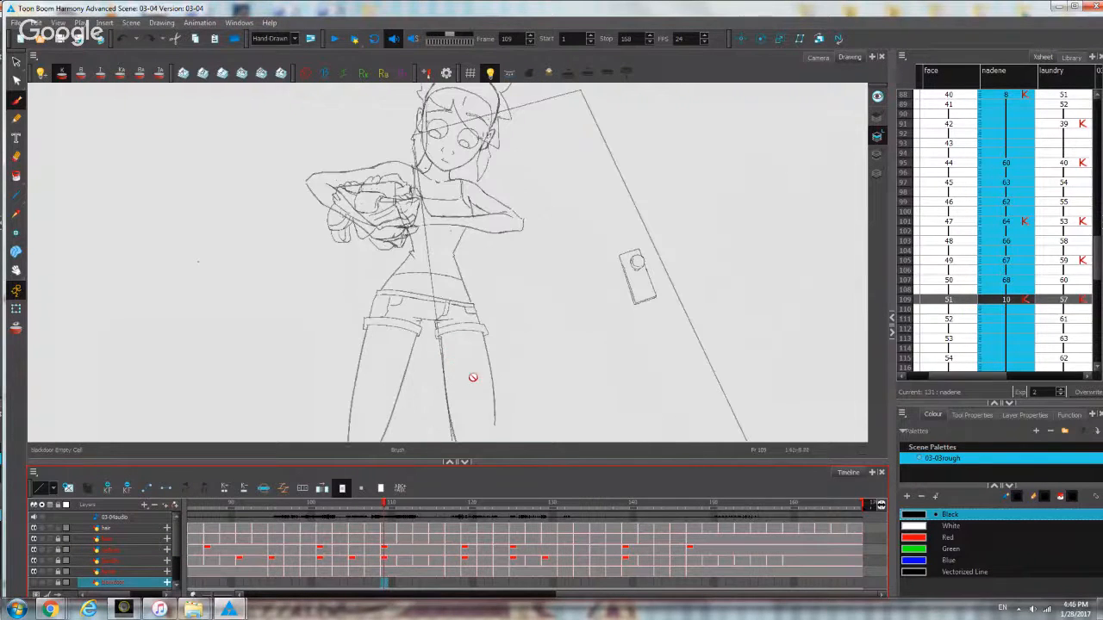
pyautogui.moveTo(527, 319); pyautogui.dragTo(515, 362)
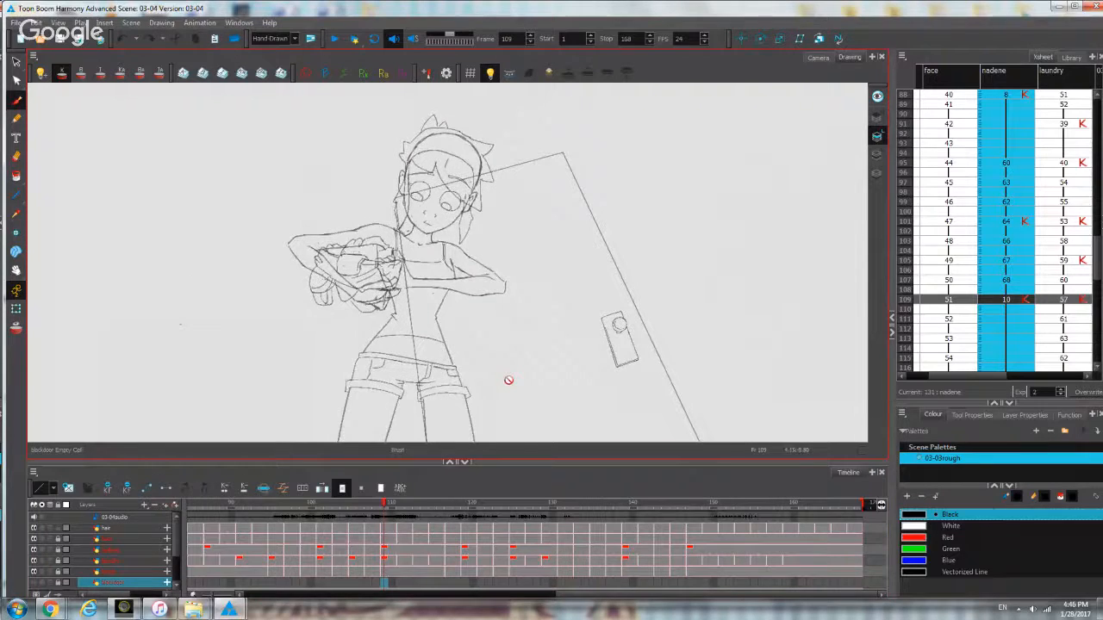
pyautogui.scroll(-1, 508, 380)
pyautogui.moveTo(505, 376); pyautogui.dragTo(498, 354)
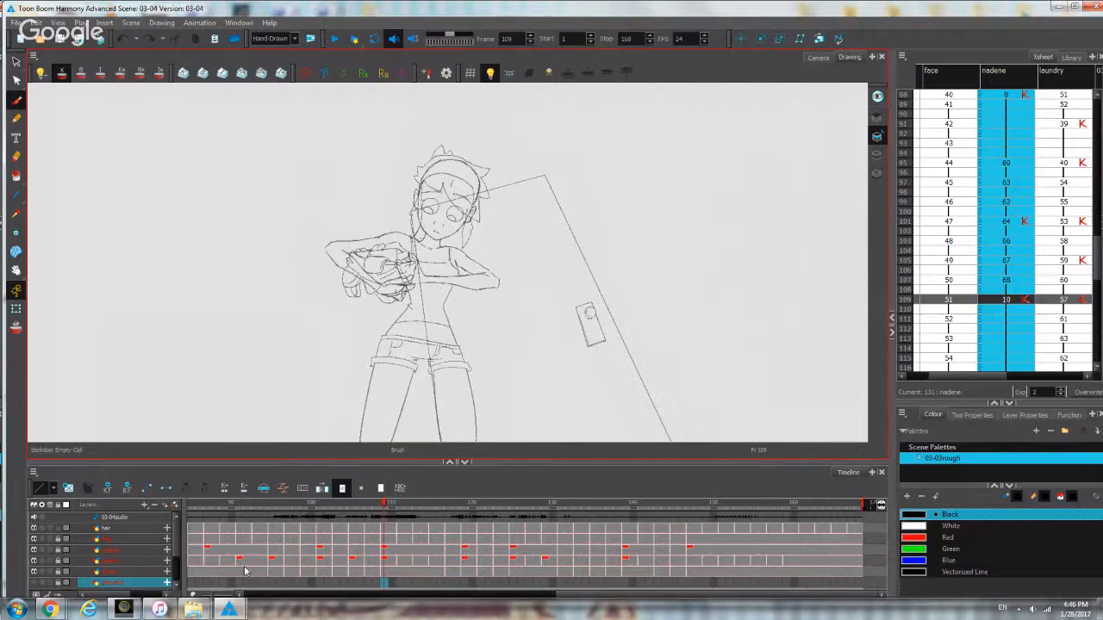
# Go to nadene's drawing at frame 88 and show it within the camera frame in the Camera view.
pyautogui.click(214, 550)
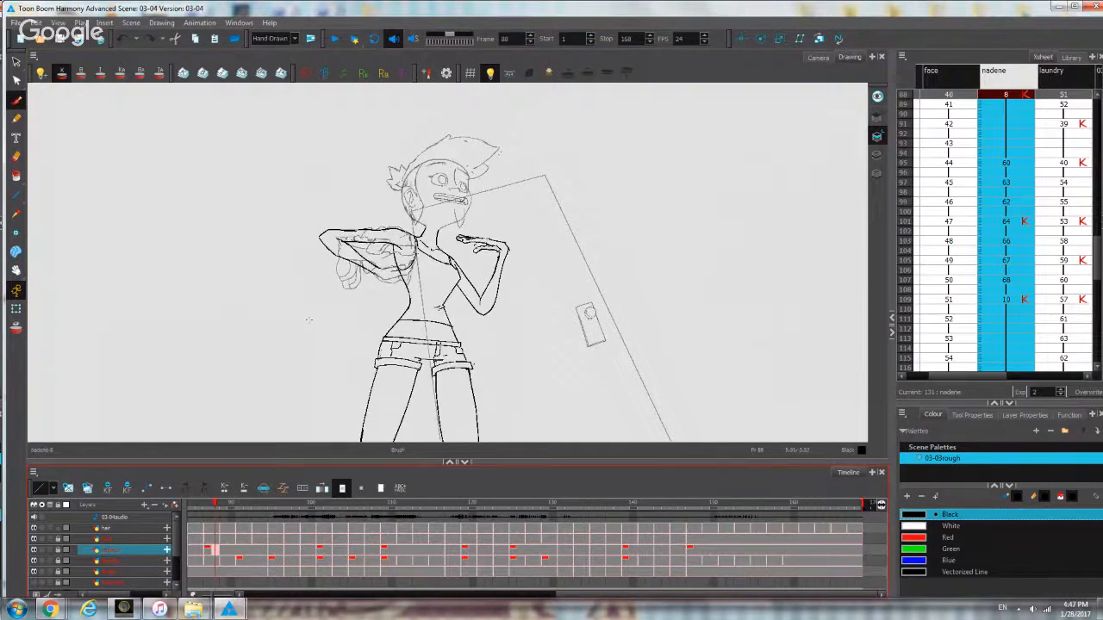
pyautogui.scroll(-3, 246, 542)
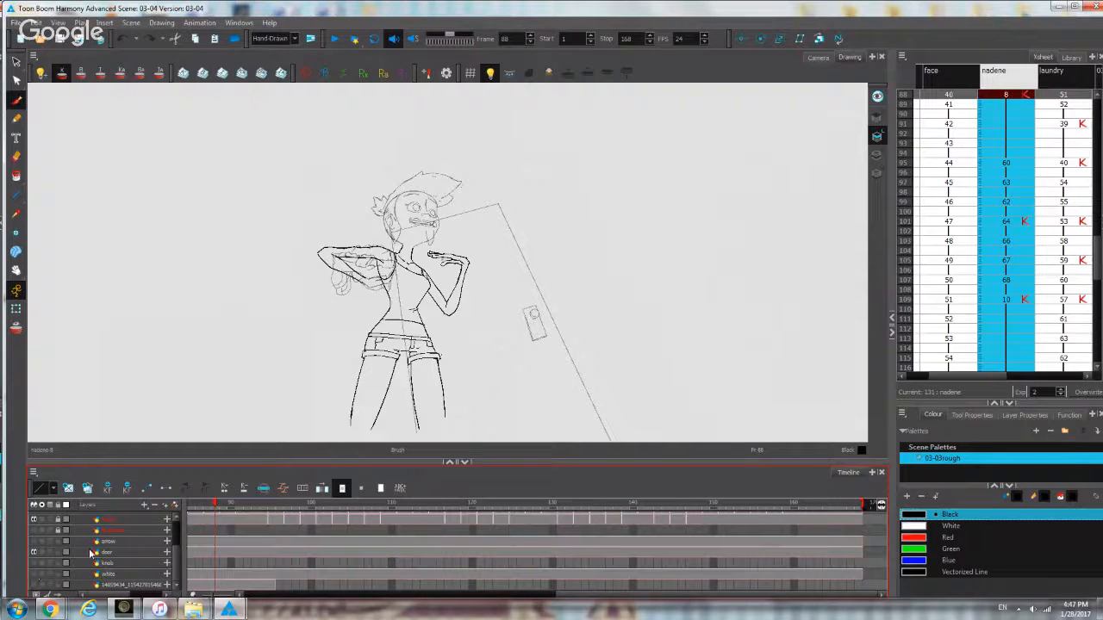
pyautogui.scroll(1, 319, 345)
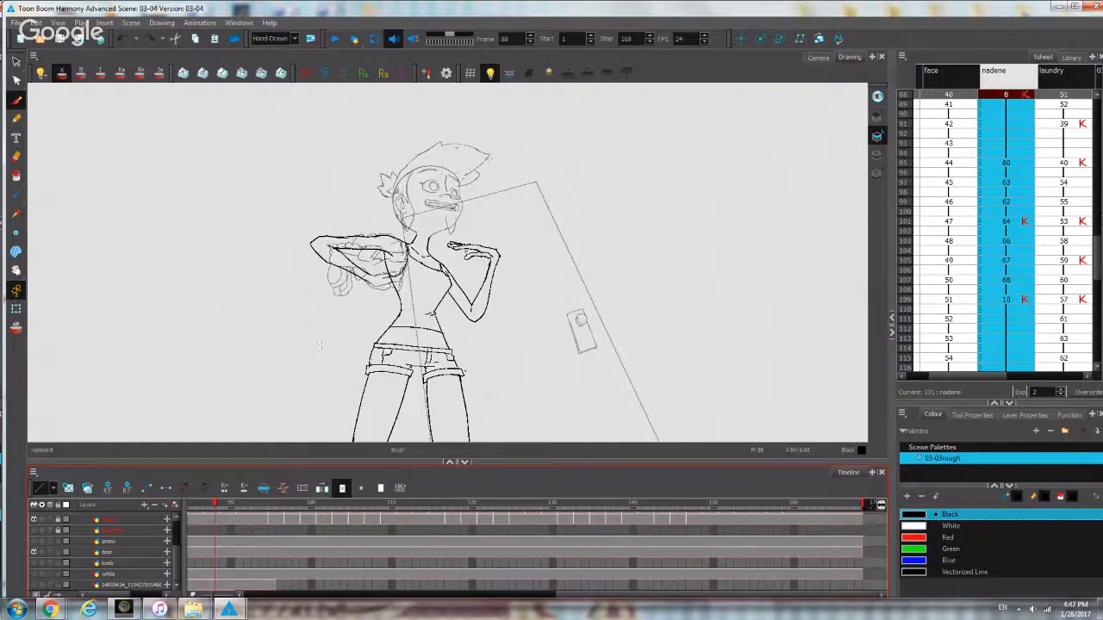
pyautogui.click(818, 58)
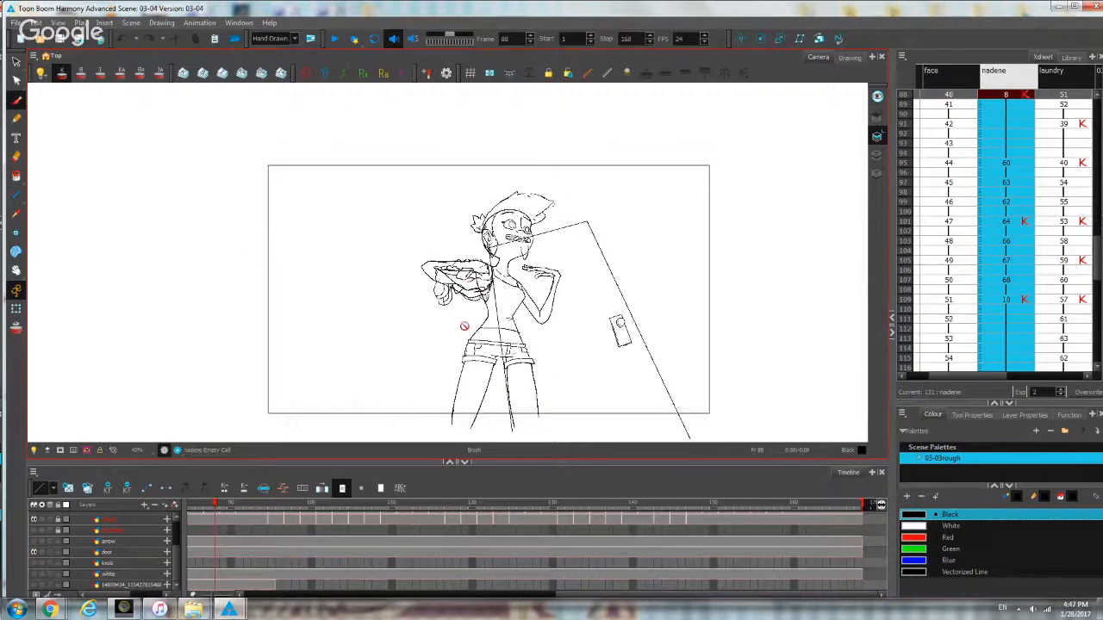
pyautogui.scroll(2, 464, 326)
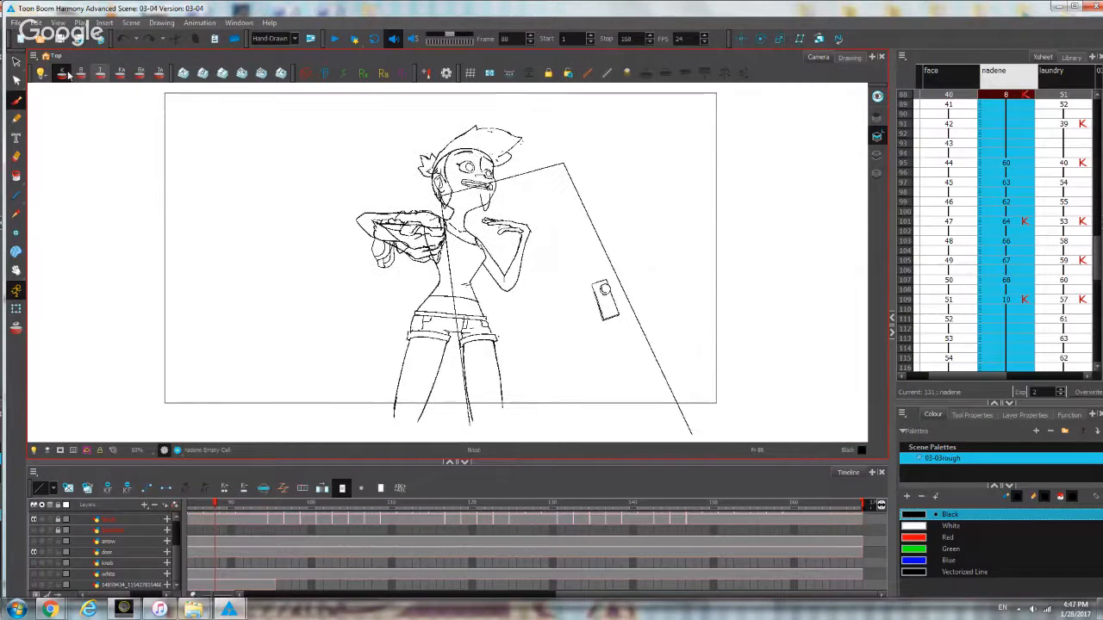
pyautogui.click(16, 23)
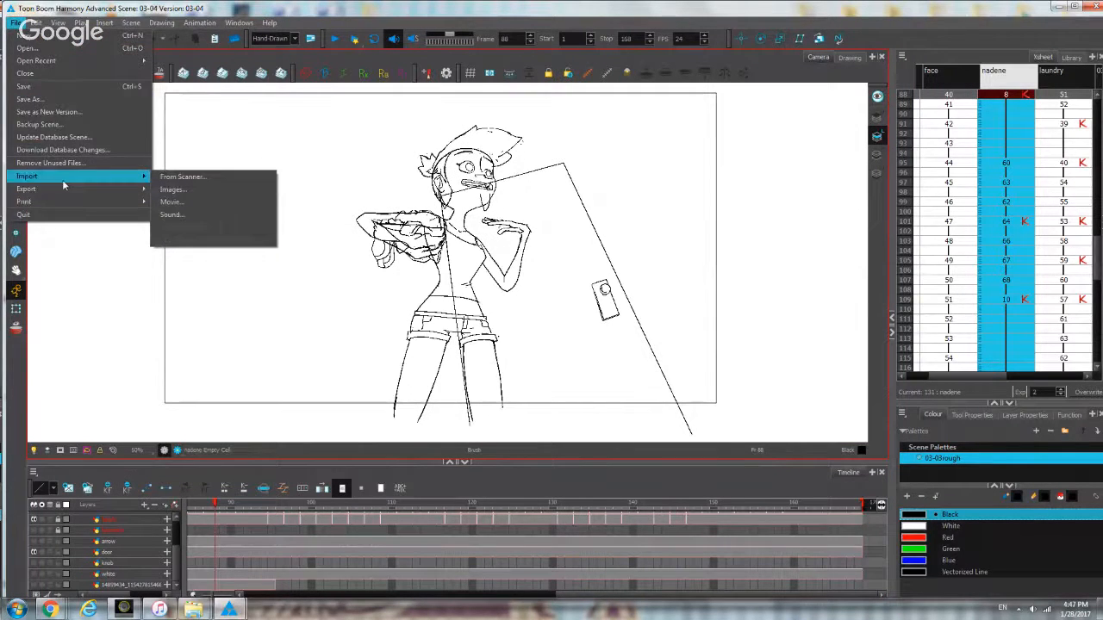
pyautogui.click(213, 522)
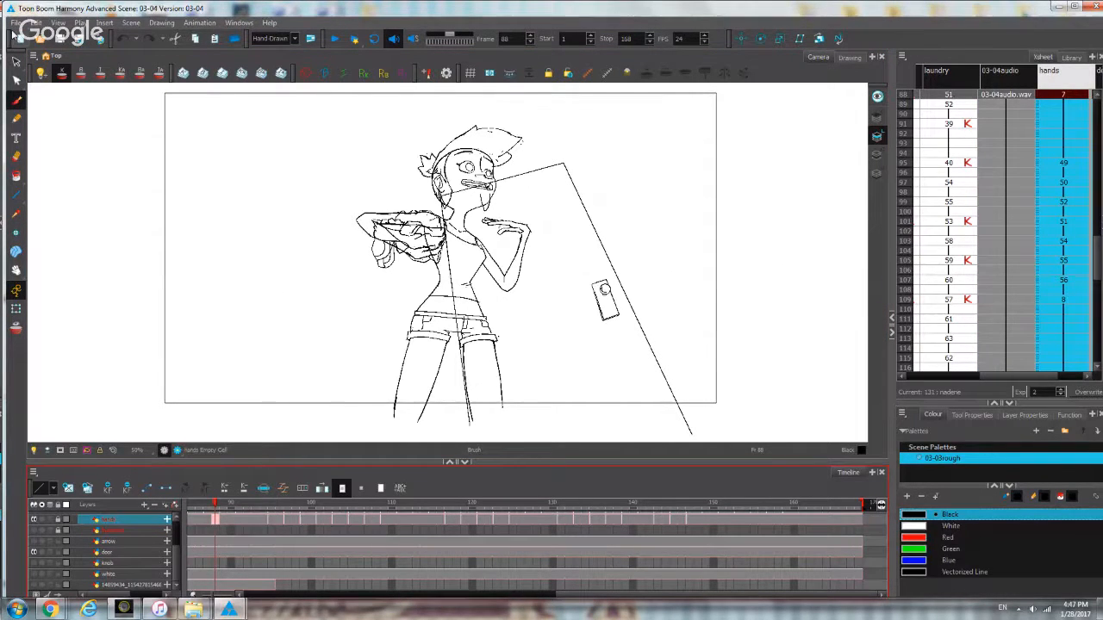
pyautogui.hotkey('ctrl', 'n')
pyautogui.click(689, 223)
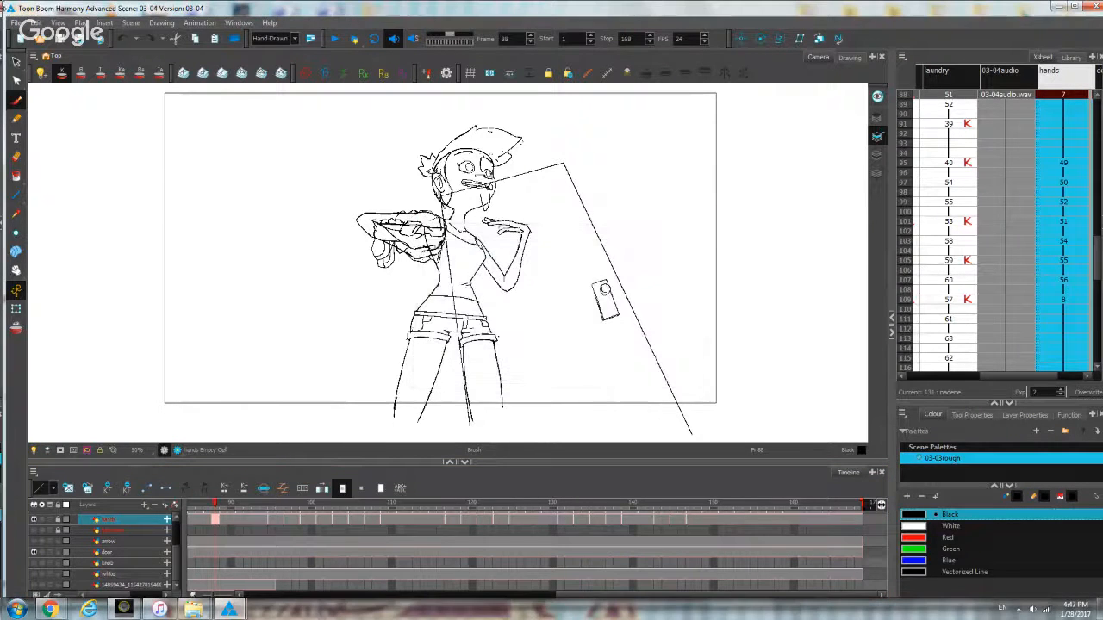
# Open the image export settings, try the Colour mode, and set it back to Colour with Transparency.
pyautogui.click(16, 22)
pyautogui.moveTo(77, 191)
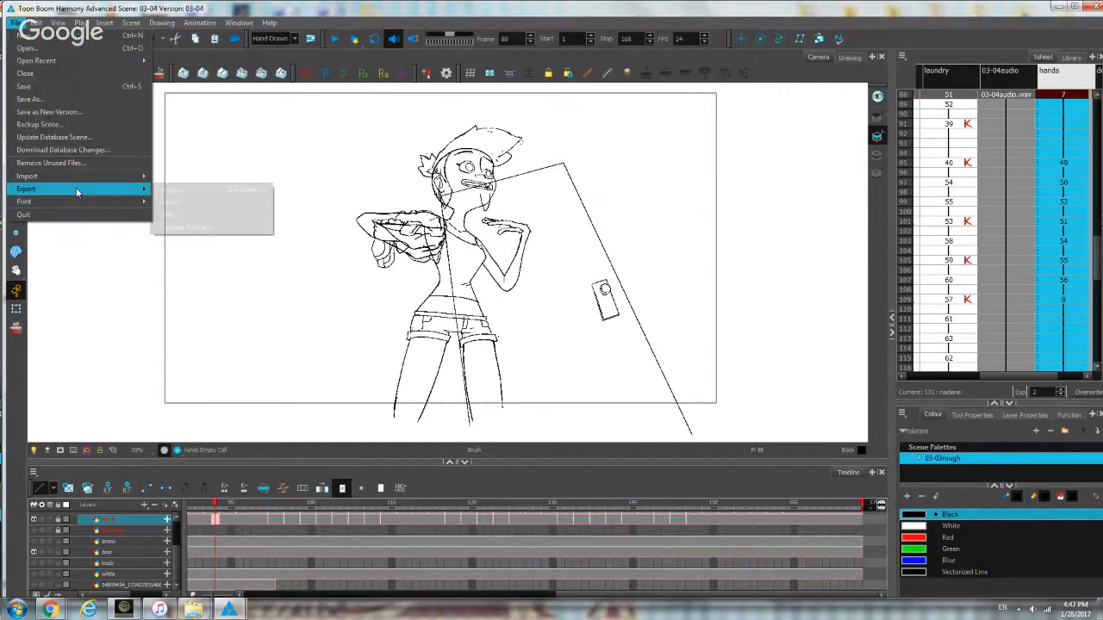
pyautogui.click(170, 192)
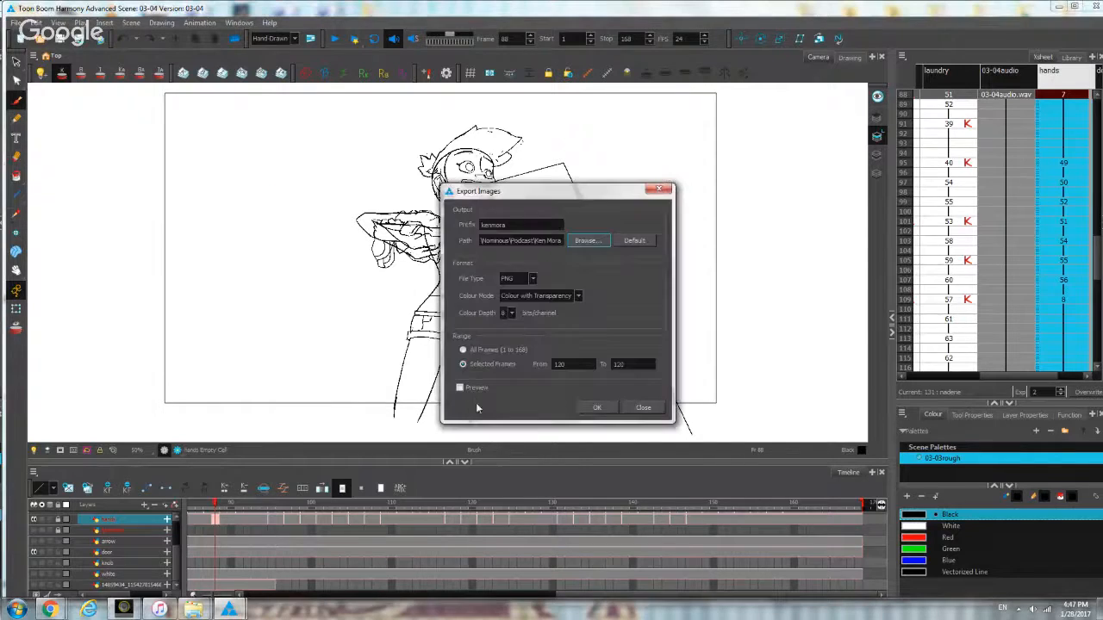
pyautogui.click(583, 298)
pyautogui.click(566, 305)
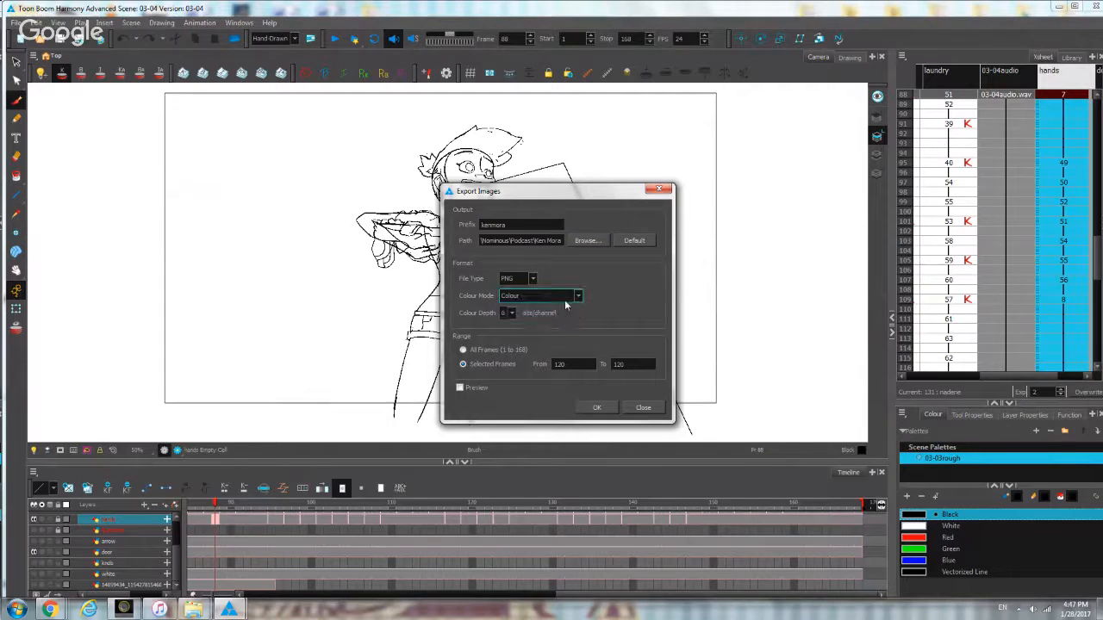
pyautogui.click(572, 300)
pyautogui.click(573, 317)
# Set the image export's selected frame range from 88 to 88.
pyautogui.doubleClick(573, 364)
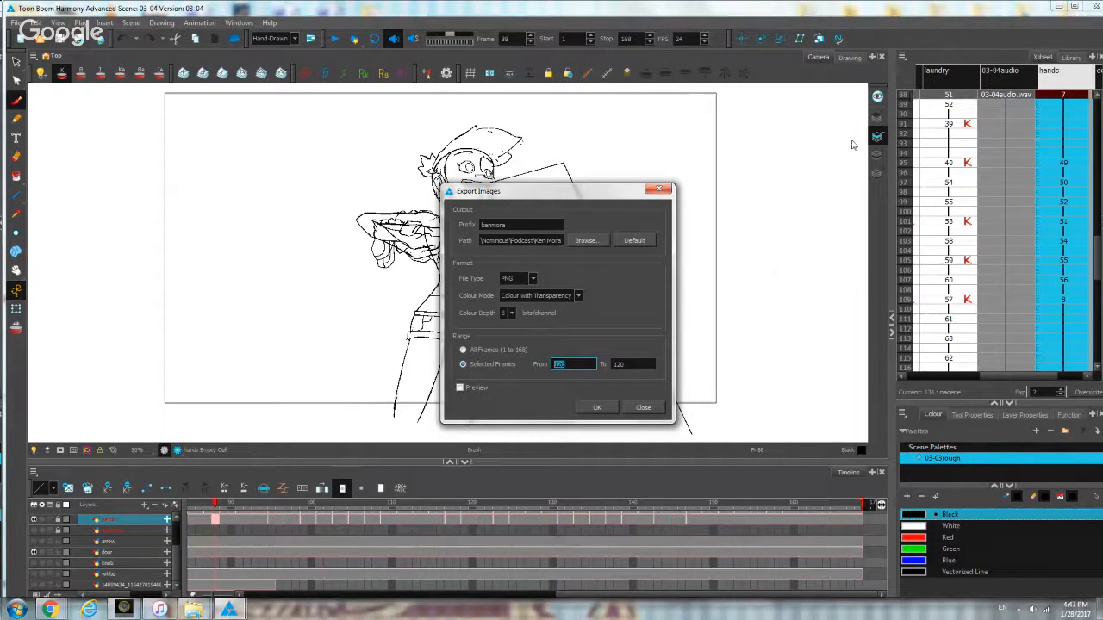
pyautogui.write('88')
pyautogui.doubleClick(615, 366)
pyautogui.write('88')
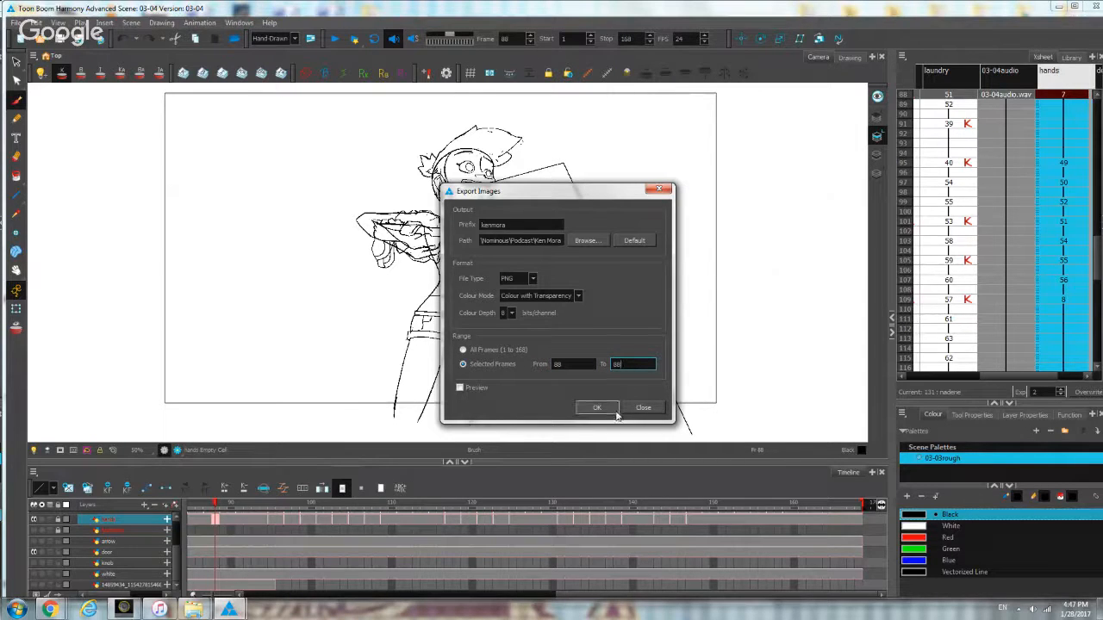
# Set the image export's prefix to nadine and its folder to the Desktop, and export the frame.
pyautogui.moveTo(532, 225); pyautogui.dragTo(299, 152)
pyautogui.write('nadi')
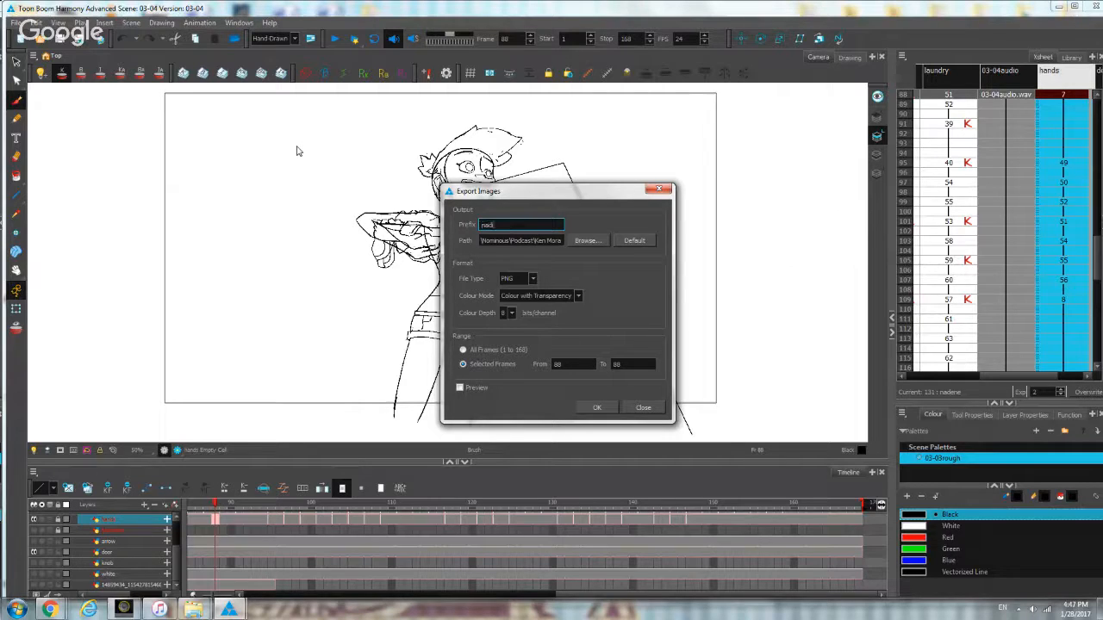
pyautogui.write('ne_')
pyautogui.click(593, 241)
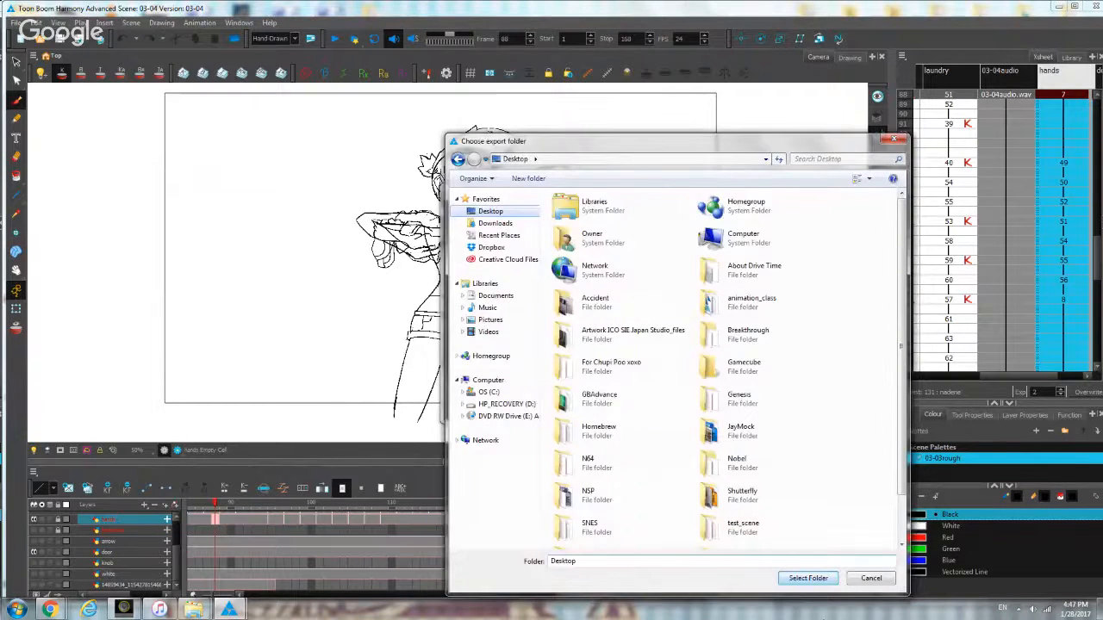
pyautogui.click(808, 579)
pyautogui.click(596, 409)
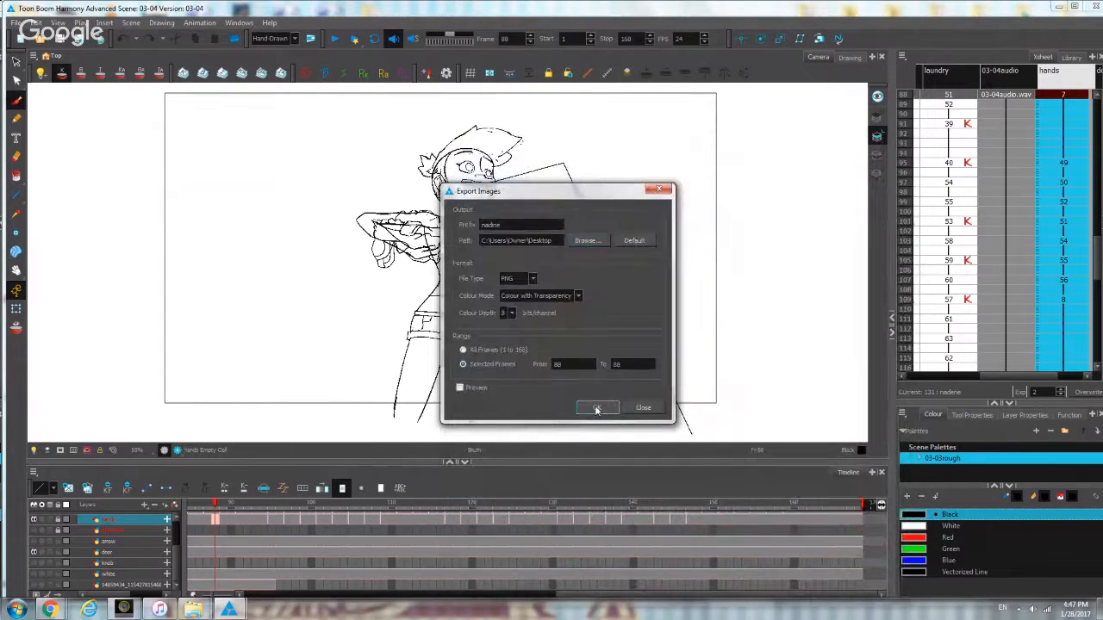
# Minimise the open windows to uncover the desktop, and move the exported nadine88.png to a clear area.
pyautogui.click(1058, 7)
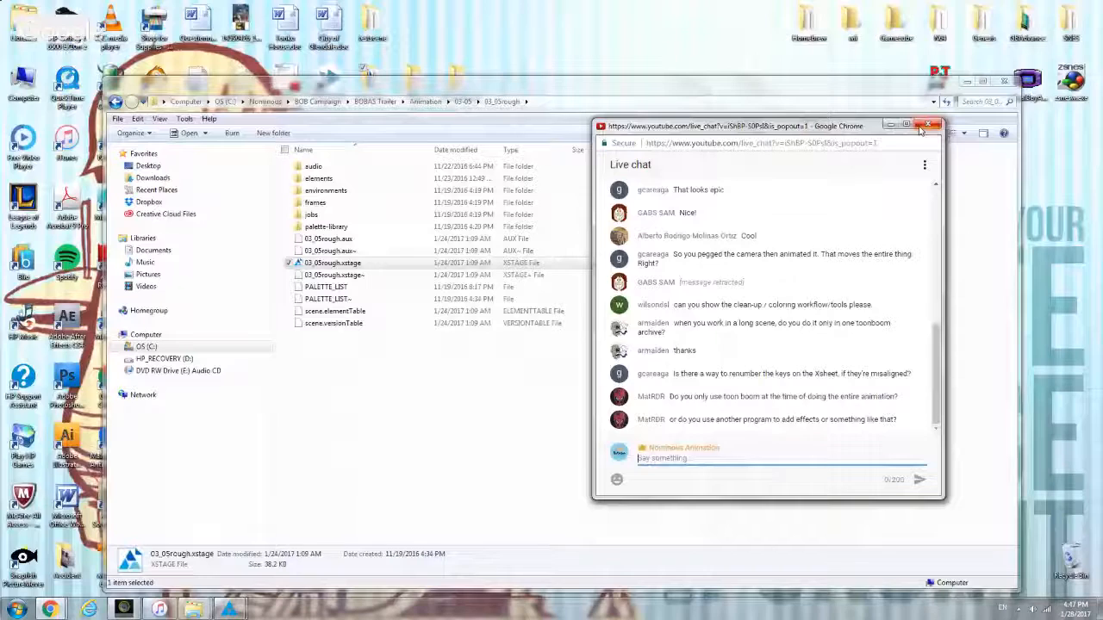
pyautogui.click(924, 127)
pyautogui.click(967, 82)
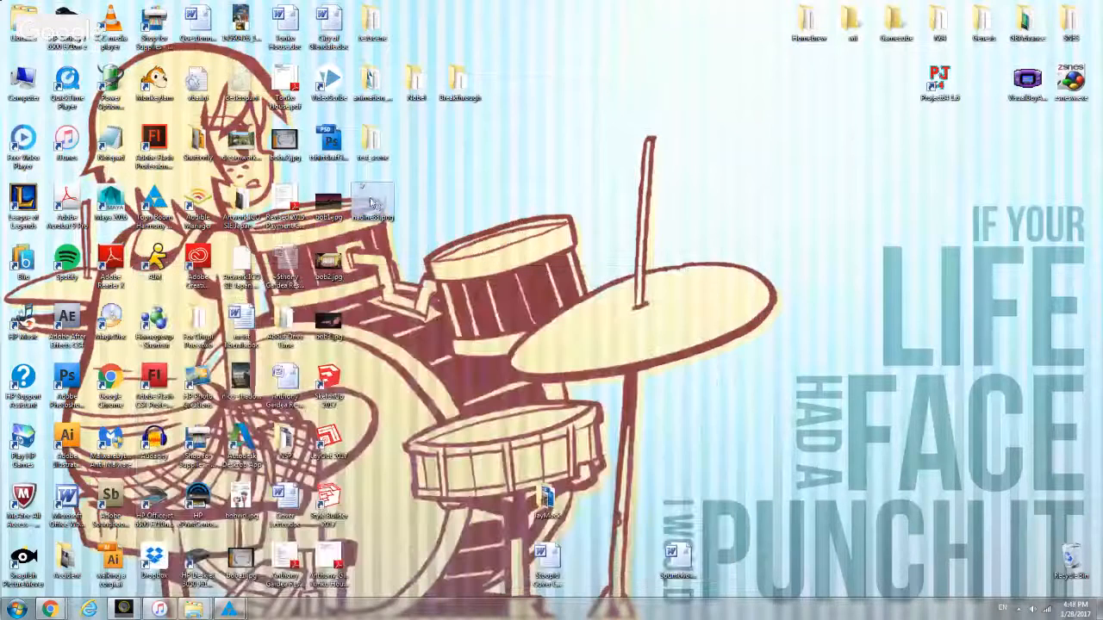
pyautogui.moveTo(372, 205); pyautogui.dragTo(694, 343)
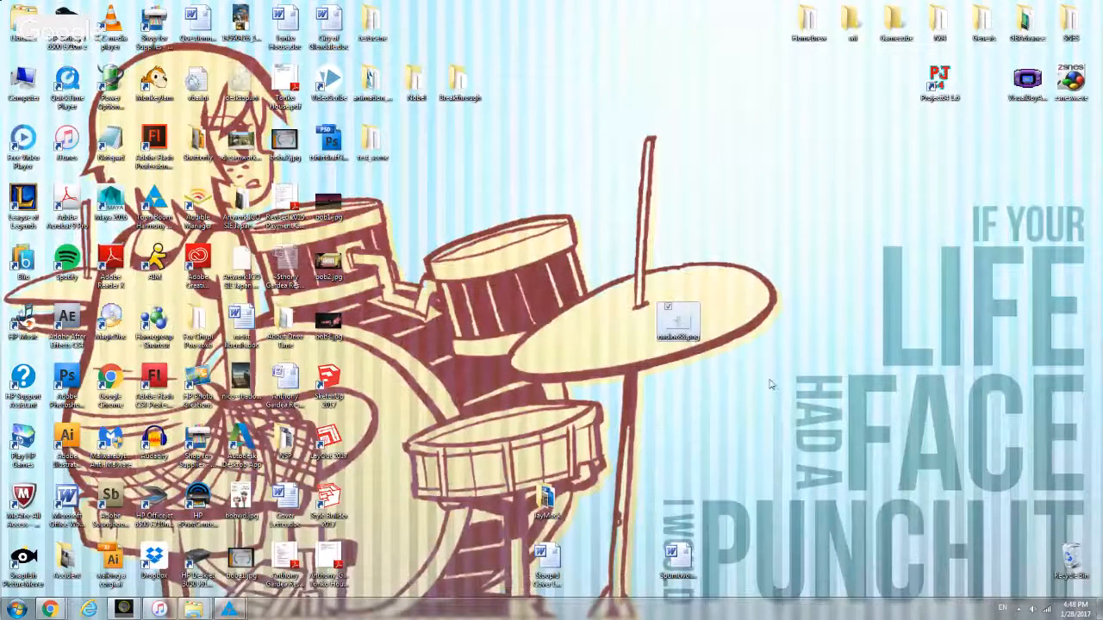
# Preview nadine88.png in the default photo viewer, close it, and open the file in Photoshop, declining the driver website visit.
pyautogui.doubleClick(688, 326)
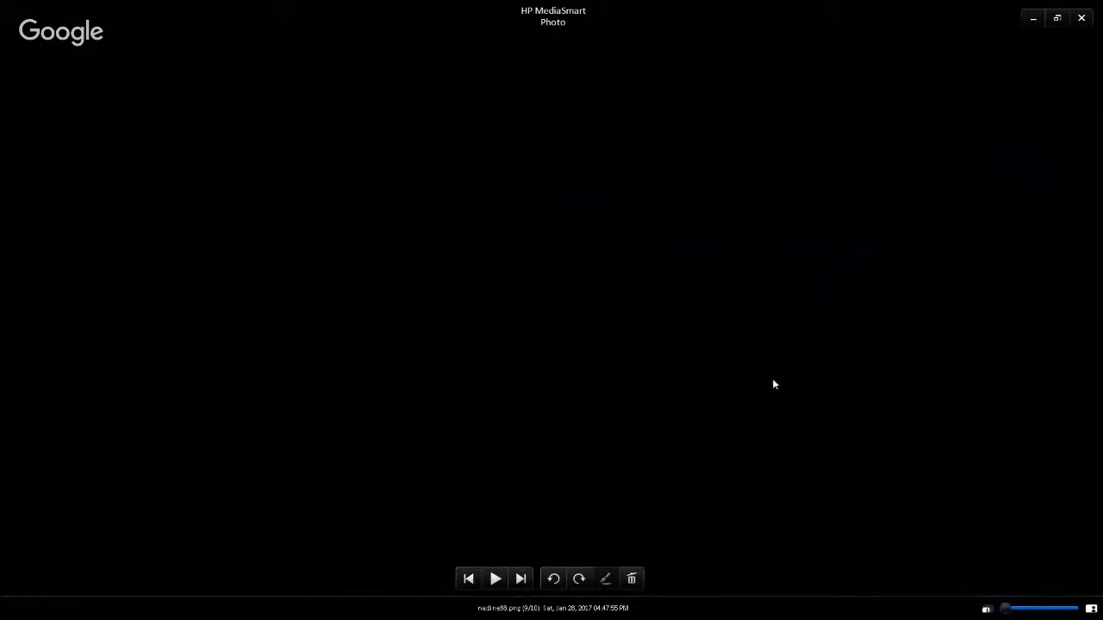
pyautogui.click(1082, 18)
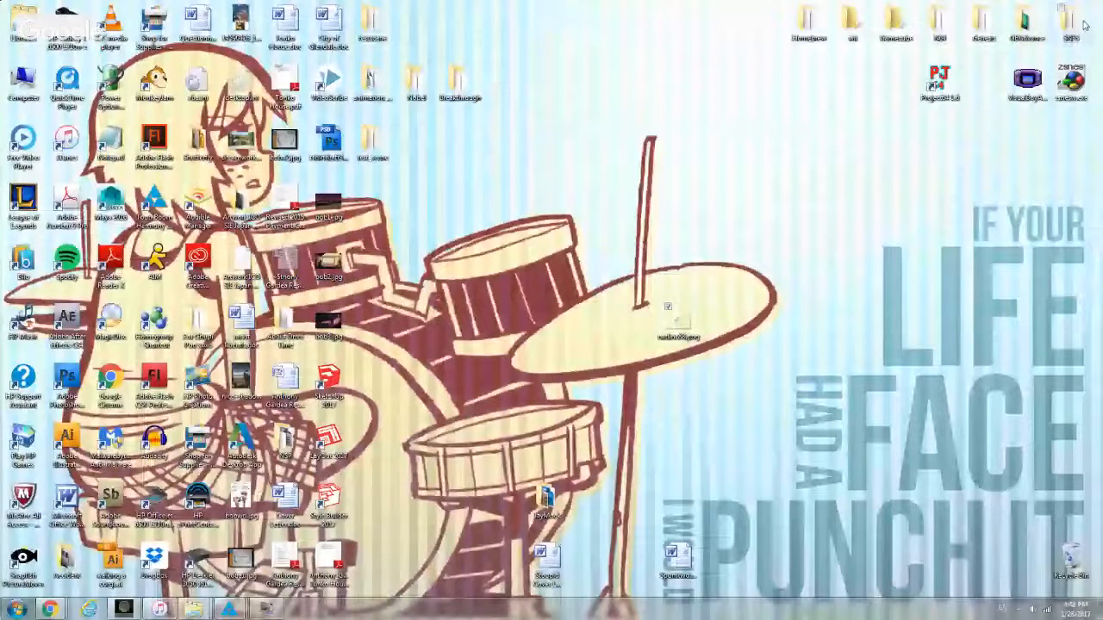
pyautogui.click(63, 368)
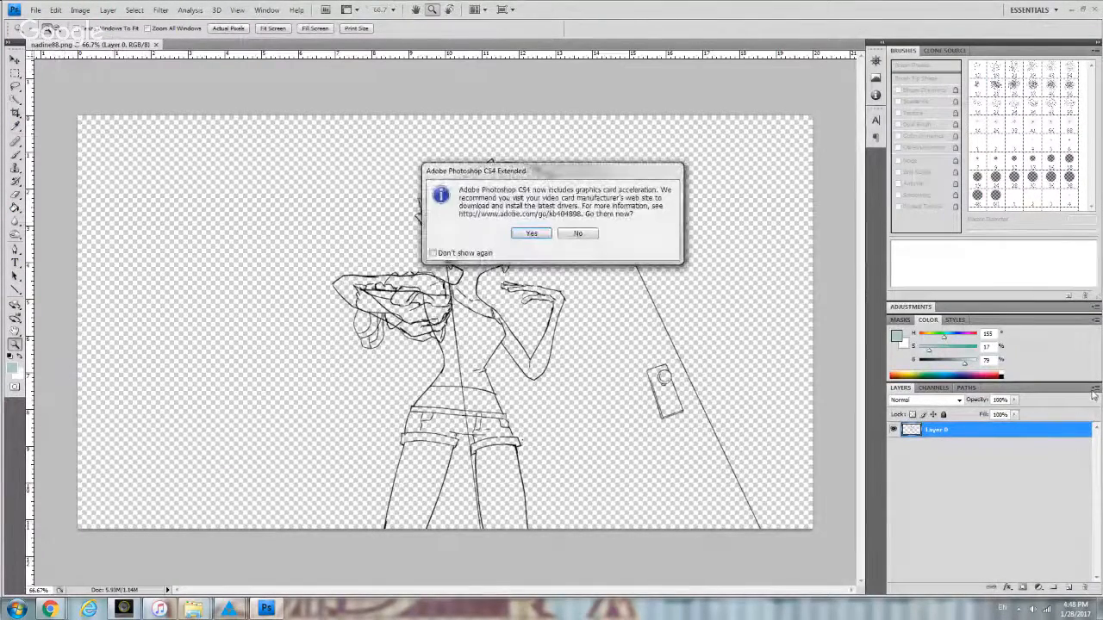
pyautogui.click(561, 233)
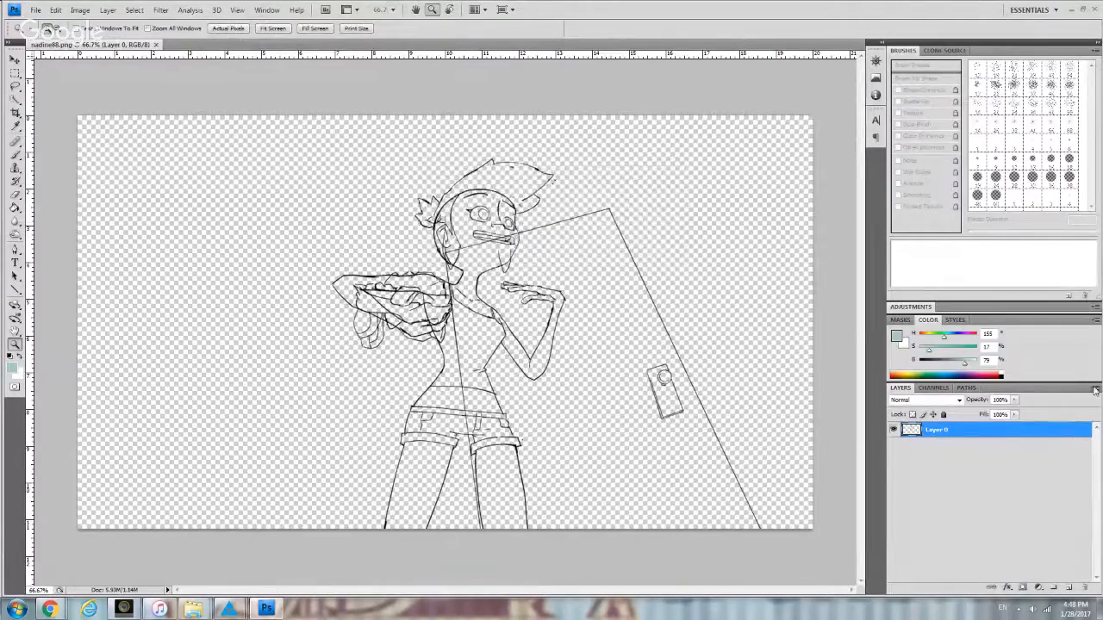
# Add a new layer with default settings and move it below the line drawing's layer.
pyautogui.click(1095, 389)
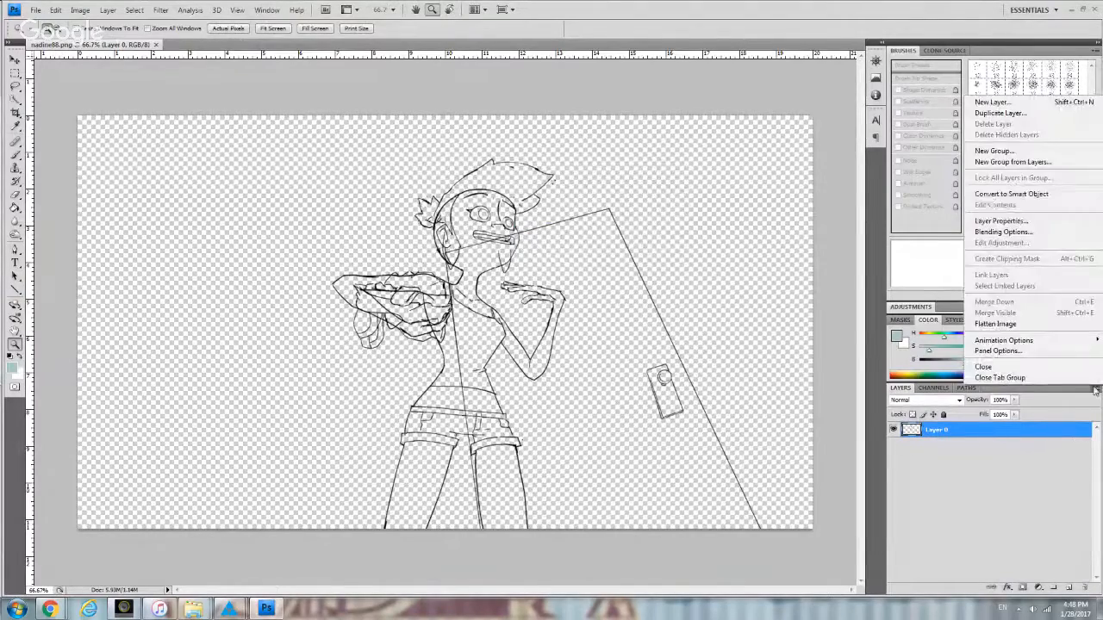
pyautogui.click(1021, 105)
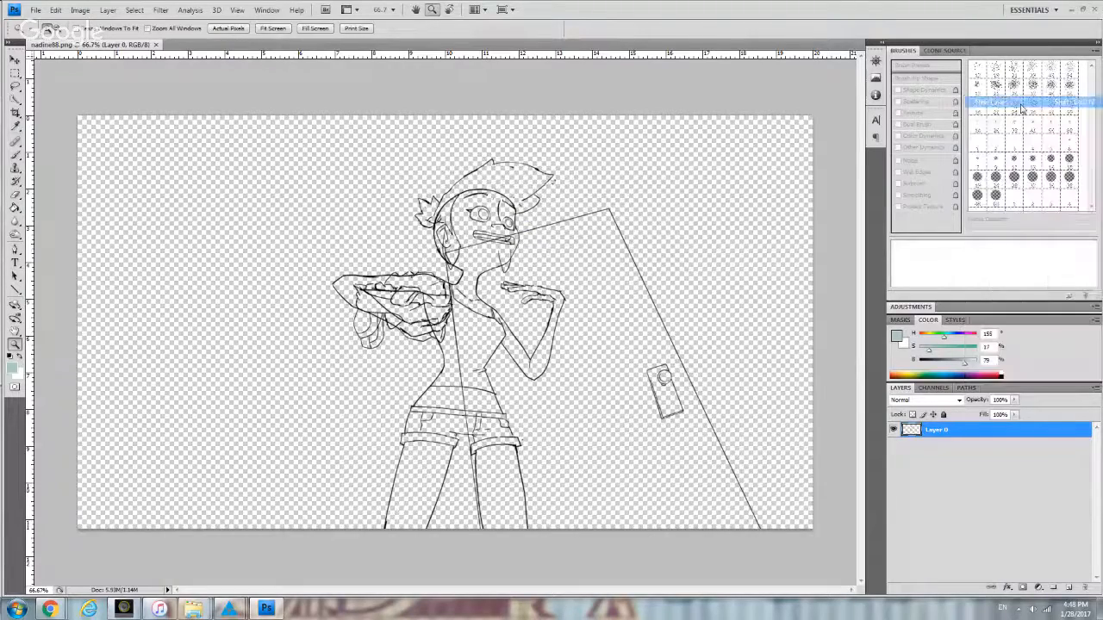
pyautogui.click(634, 336)
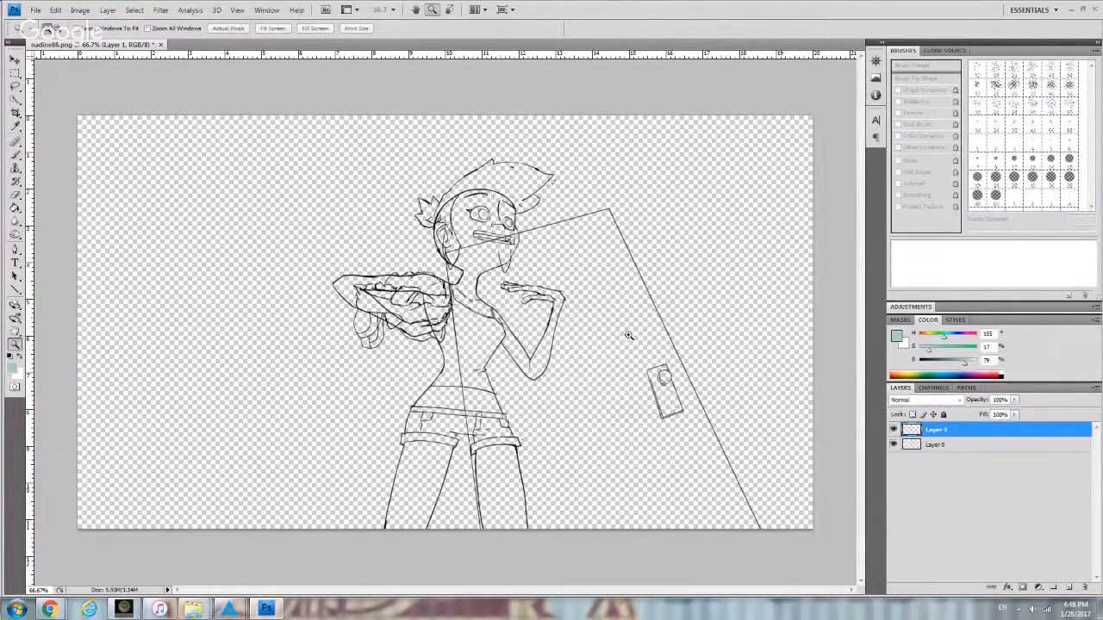
pyautogui.moveTo(941, 445); pyautogui.dragTo(945, 454)
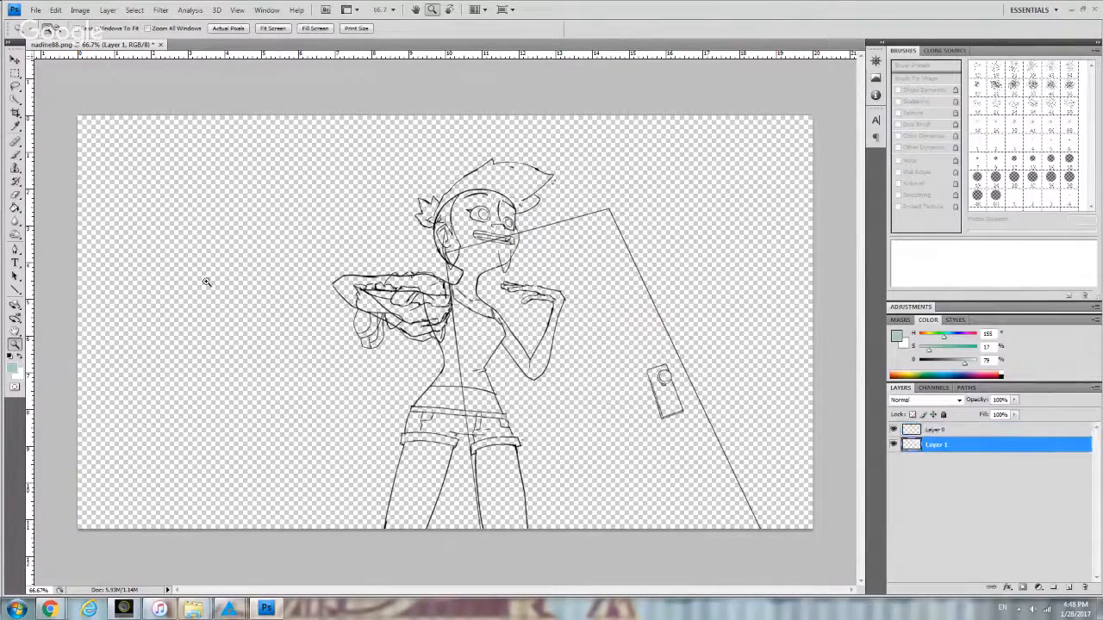
# Fill the new bottom layer with the pale green foreground colour using the Paint Bucket, and switch to the Brush tool.
pyautogui.click(15, 209)
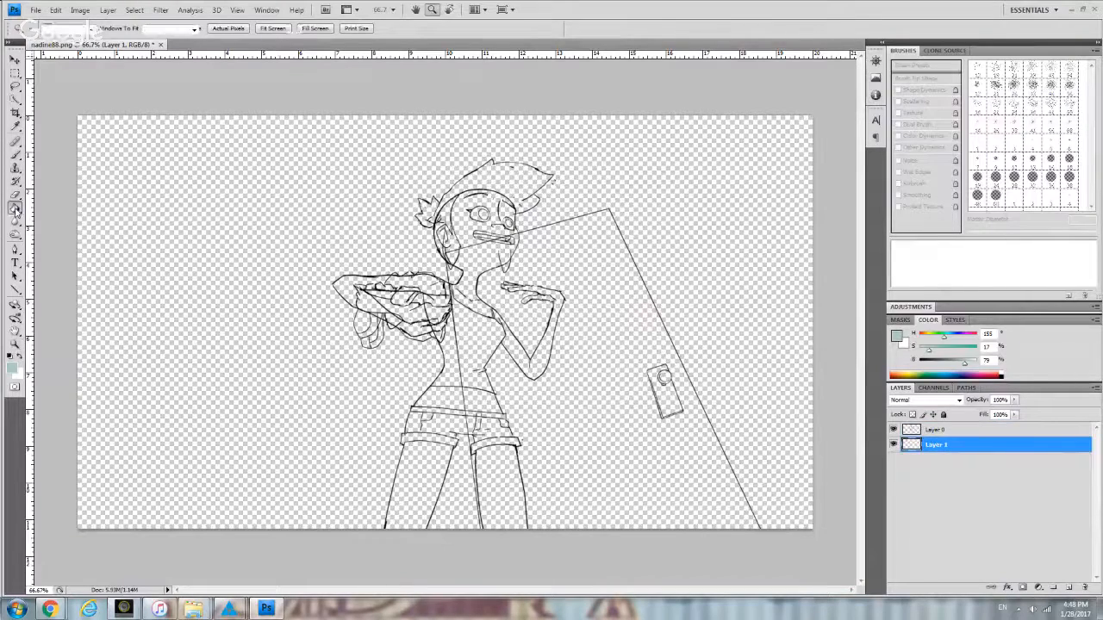
pyautogui.click(180, 251)
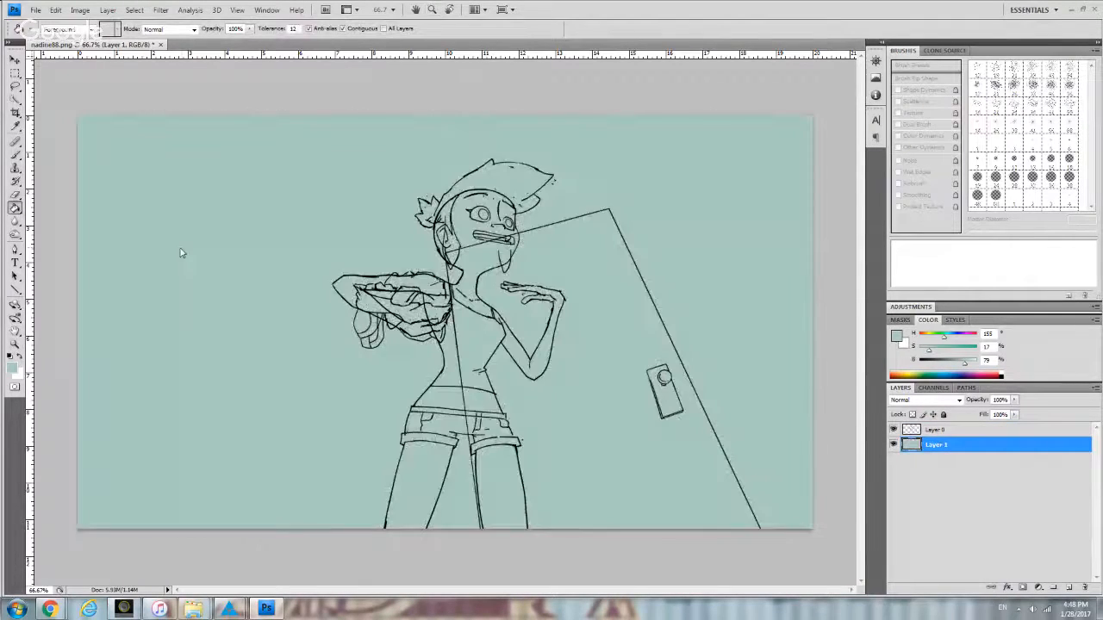
pyautogui.click(15, 154)
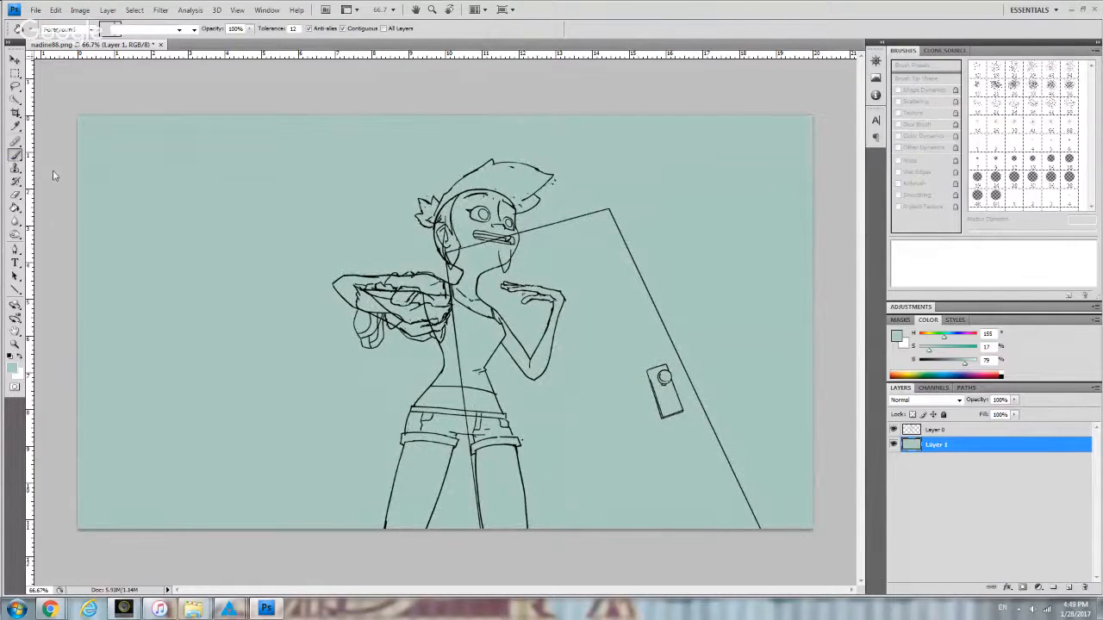
# Choose the hard round 32 px brush tip and set the foreground colour to light purple b2a8ca.
pyautogui.click(79, 28)
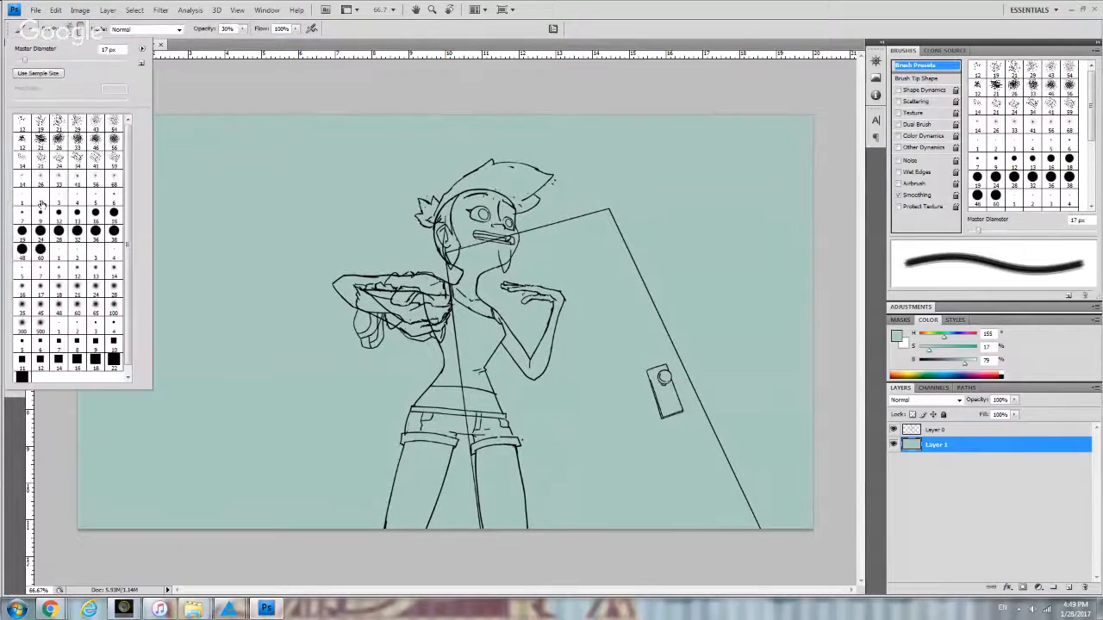
pyautogui.click(76, 232)
pyautogui.click(45, 429)
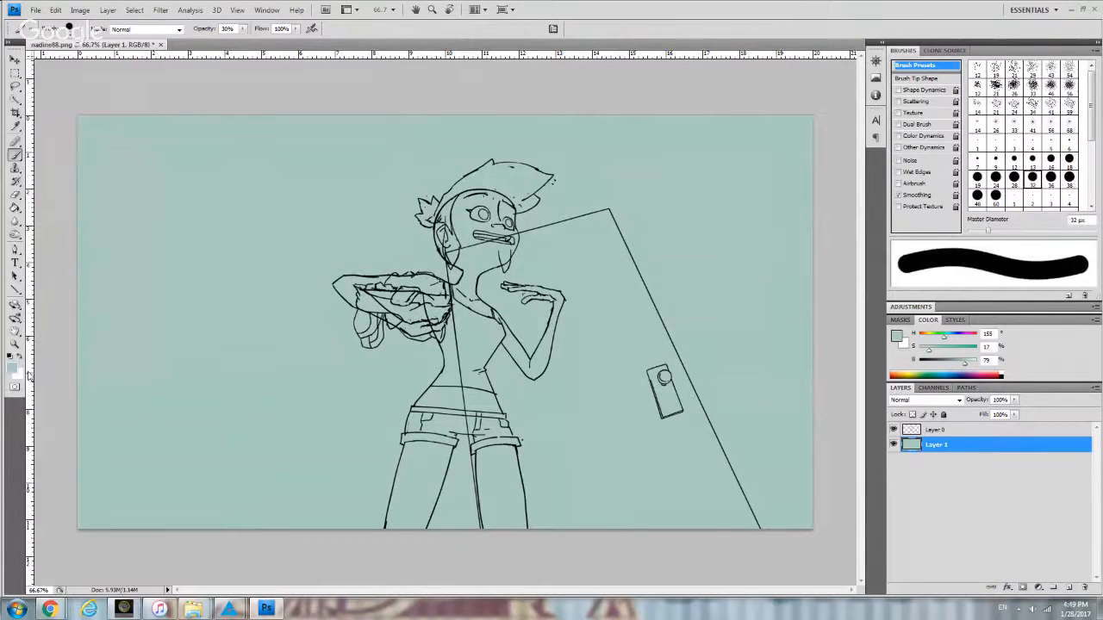
pyautogui.click(11, 372)
pyautogui.click(786, 148)
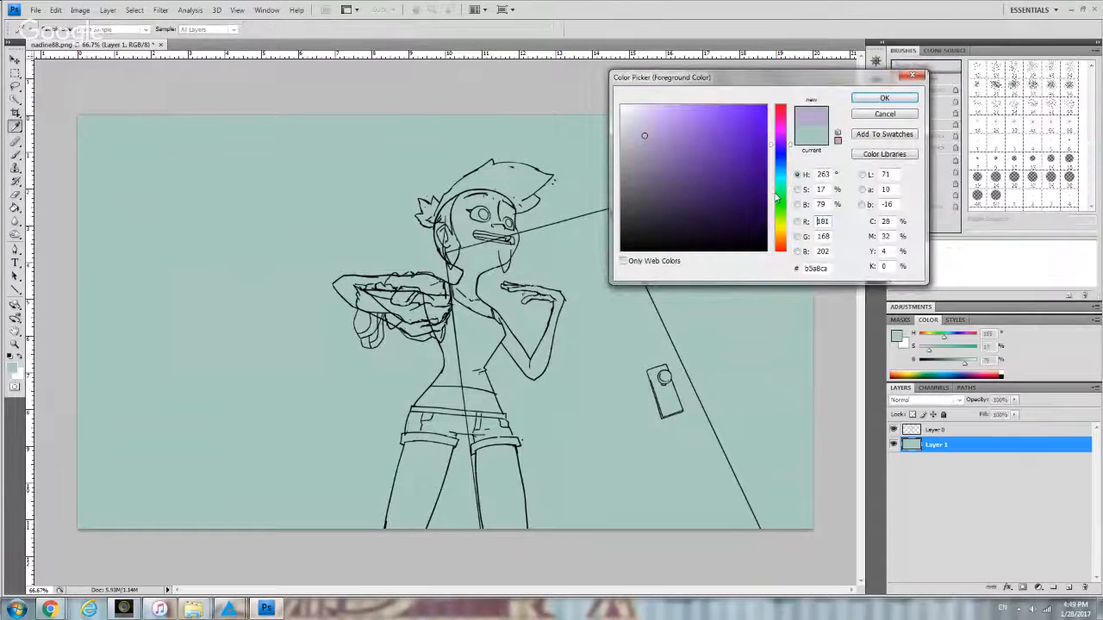
pyautogui.click(775, 194)
pyautogui.click(780, 147)
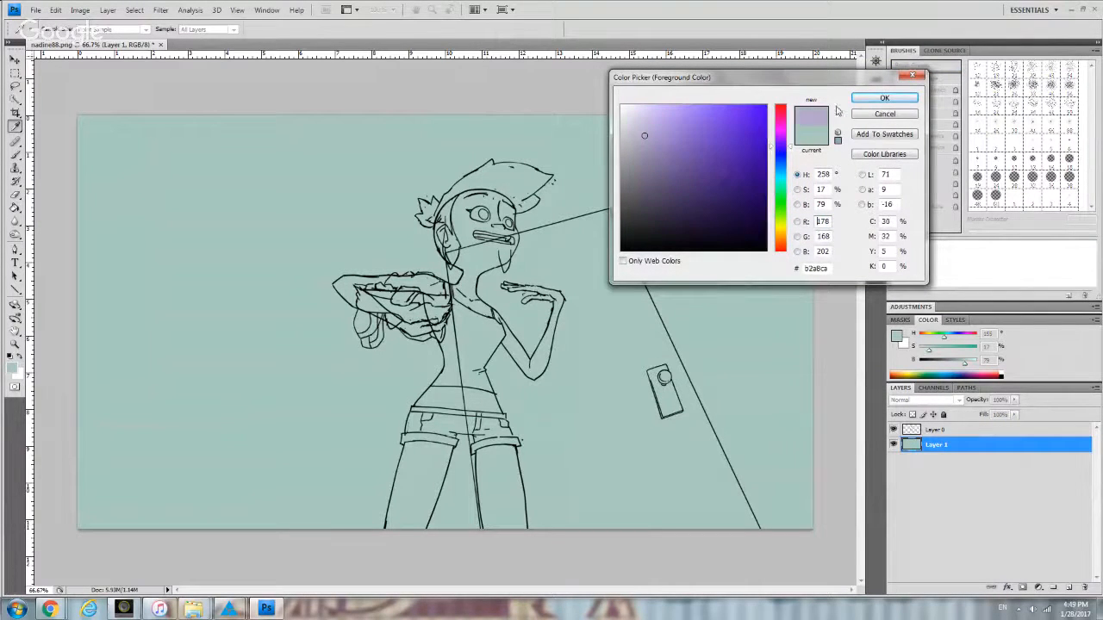
pyautogui.click(856, 101)
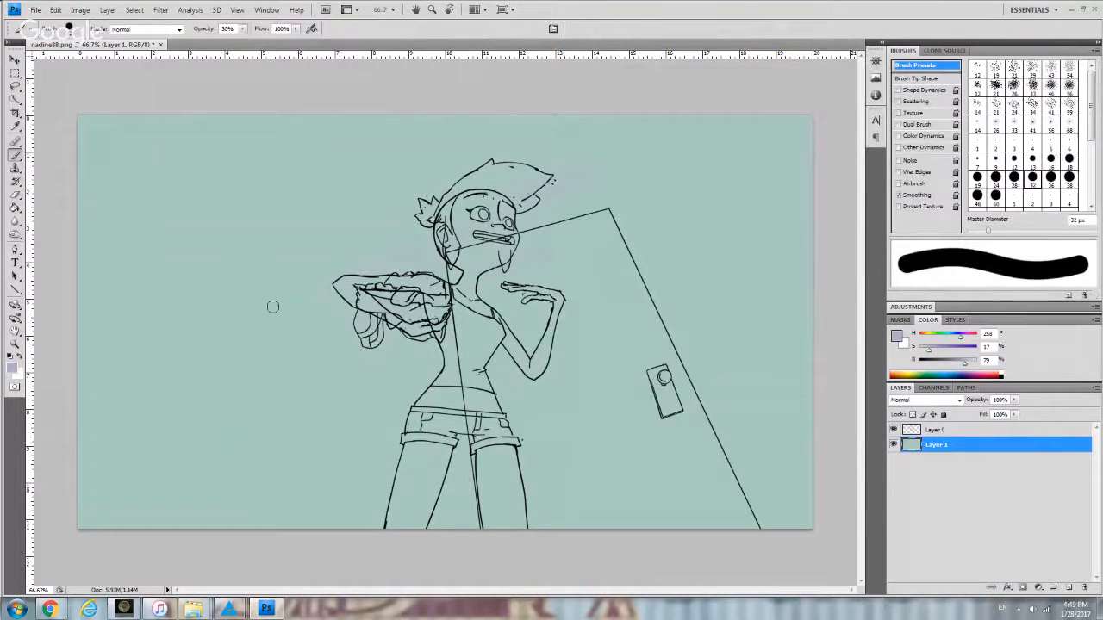
# Set the brush opacity to 100% and paint a loose purple zigzag across the character on Layer 1.
pyautogui.click(242, 29)
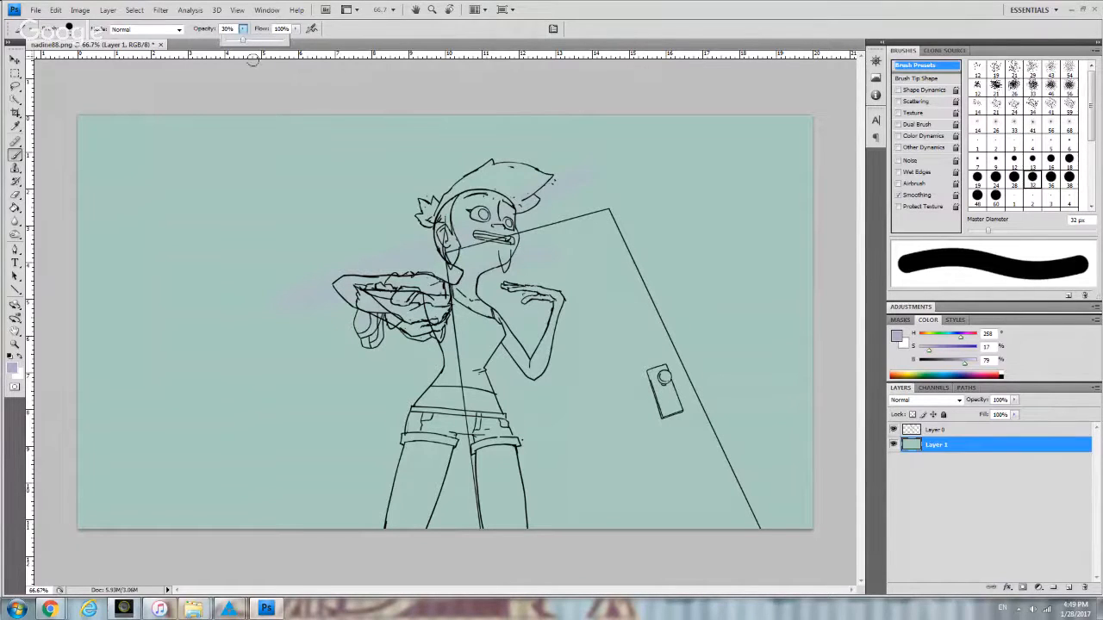
pyautogui.moveTo(258, 42); pyautogui.dragTo(283, 42)
pyautogui.moveTo(521, 215)
pyautogui.mouseDown()
pyautogui.moveTo(261, 384)
pyautogui.moveTo(246, 460)
pyautogui.moveTo(261, 451)
pyautogui.mouseUp()
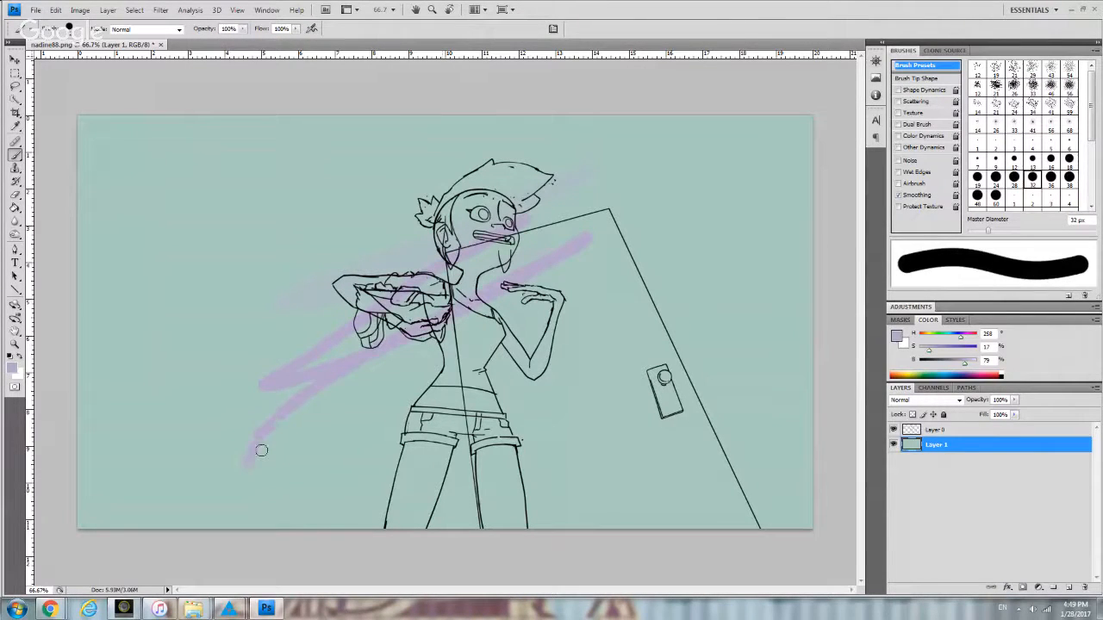
# Quit Photoshop without saving the changes to the drawing.
pyautogui.click(1092, 10)
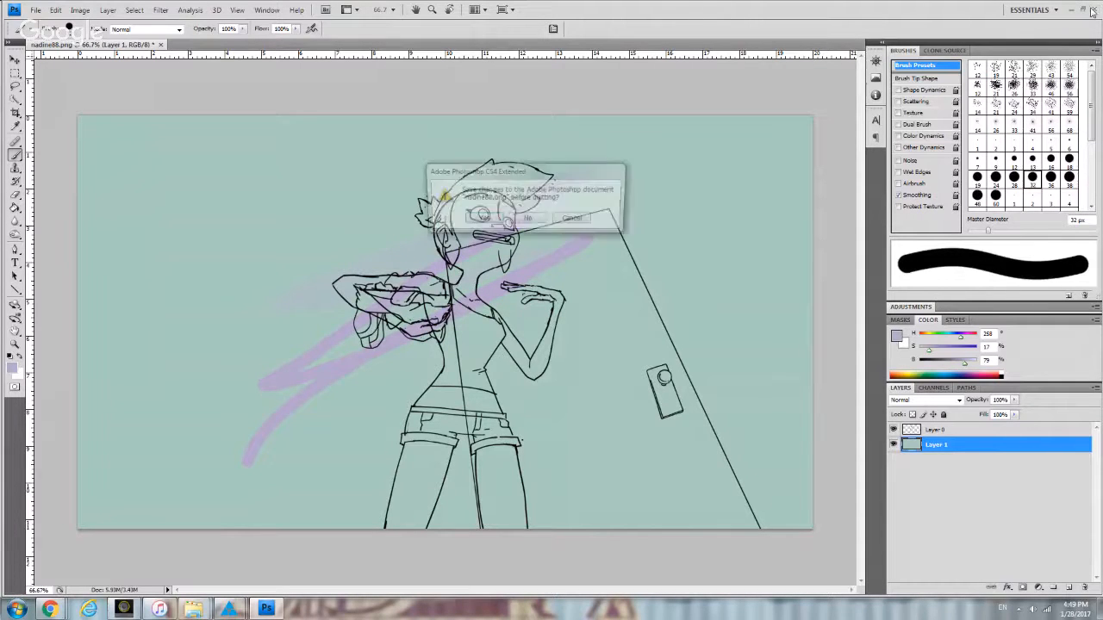
pyautogui.click(524, 221)
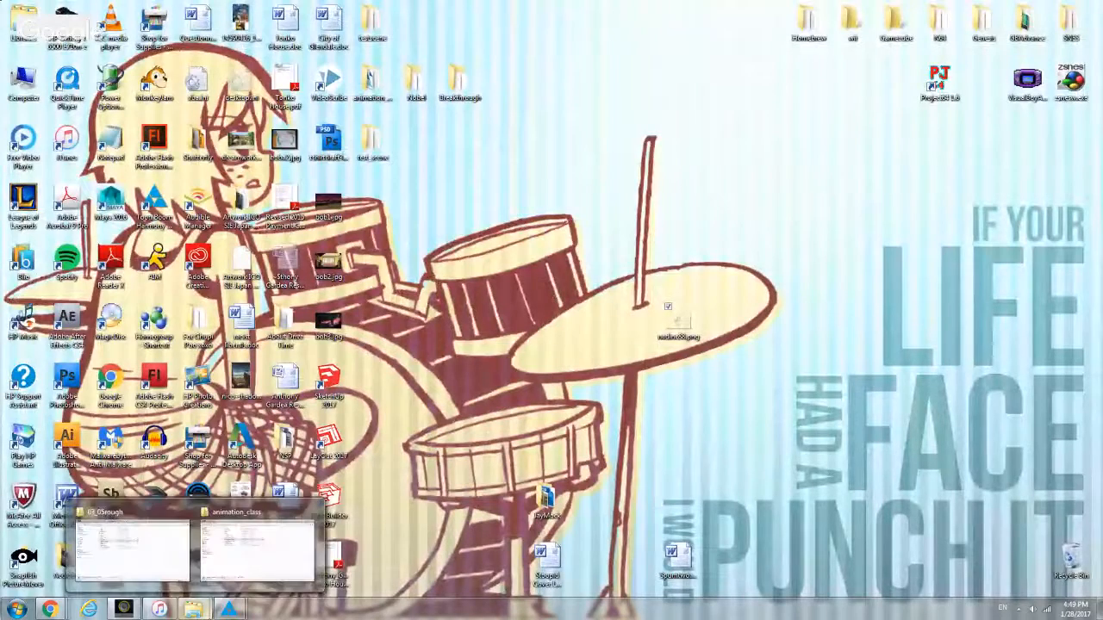
# Switch to the YouTube live chat window in Chrome and read the question about moving keys in the Xsheet and timeline.
pyautogui.moveTo(58, 611)
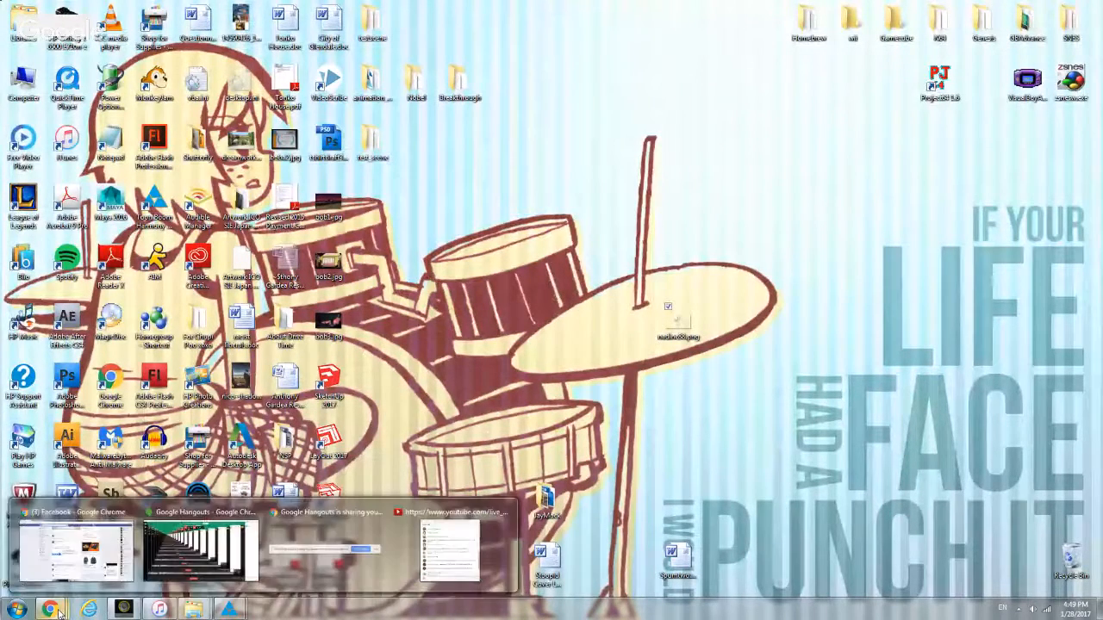
pyautogui.click(466, 541)
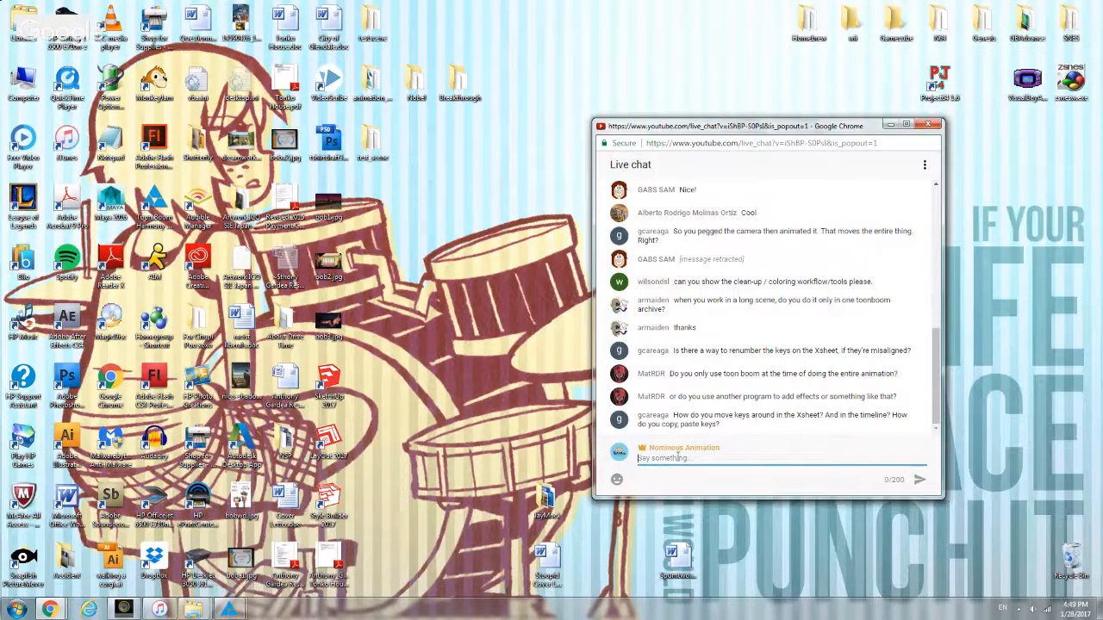
pyautogui.moveTo(690, 416); pyautogui.dragTo(734, 416)
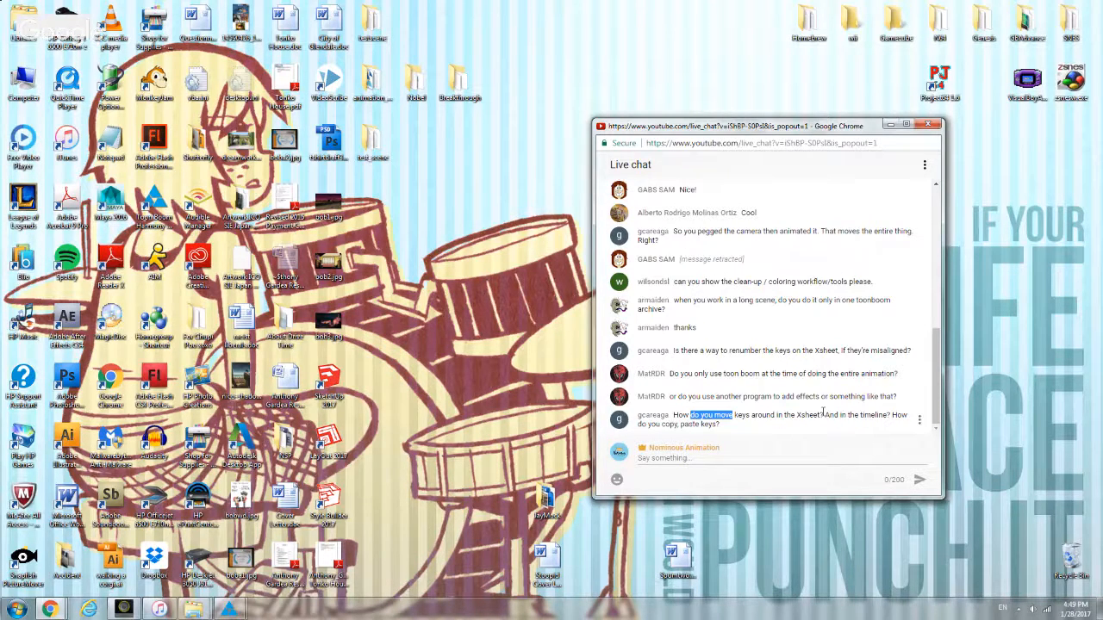
# Switch to Toon Boom Harmony and view the laundry column's drawings at frames 96, 102 and 107 in the Xsheet.
pyautogui.moveTo(236, 612)
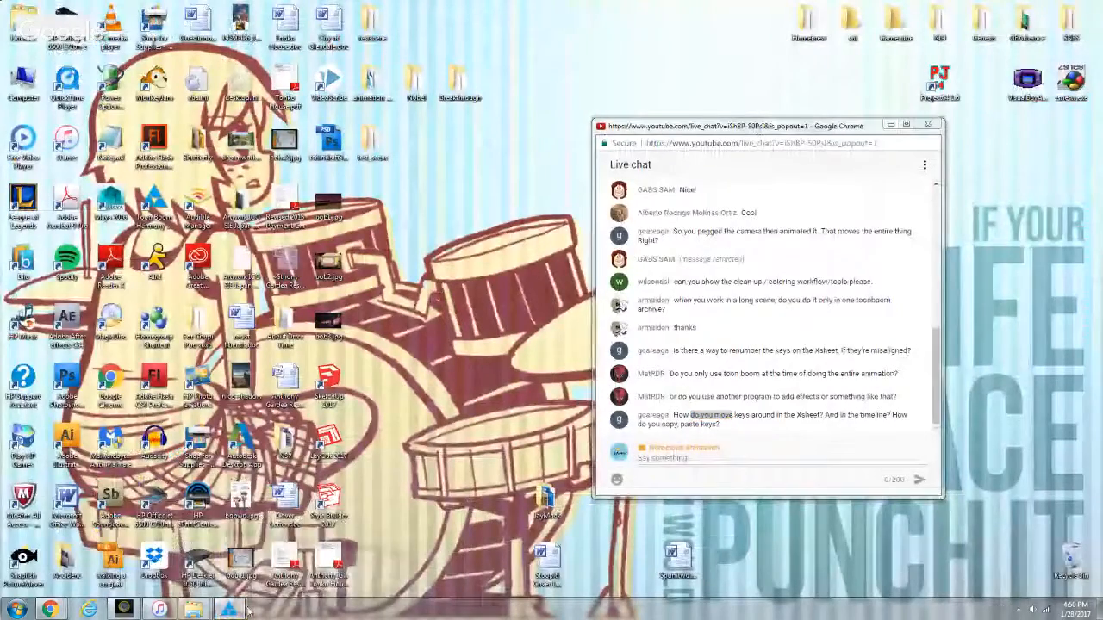
pyautogui.click(231, 609)
pyautogui.click(407, 521)
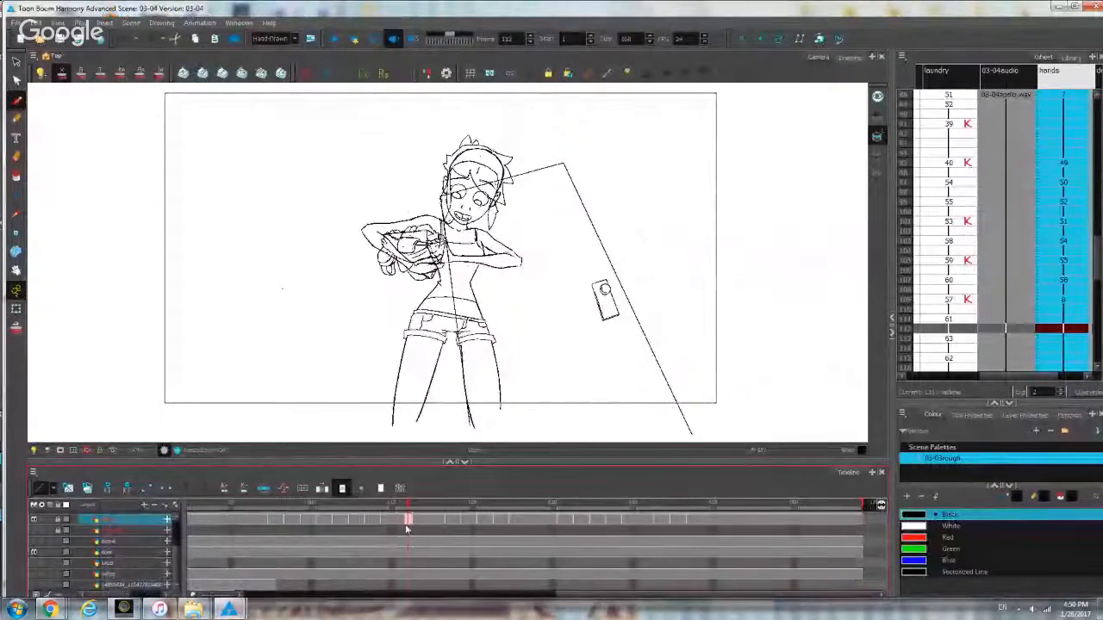
pyautogui.scroll(3, 408, 530)
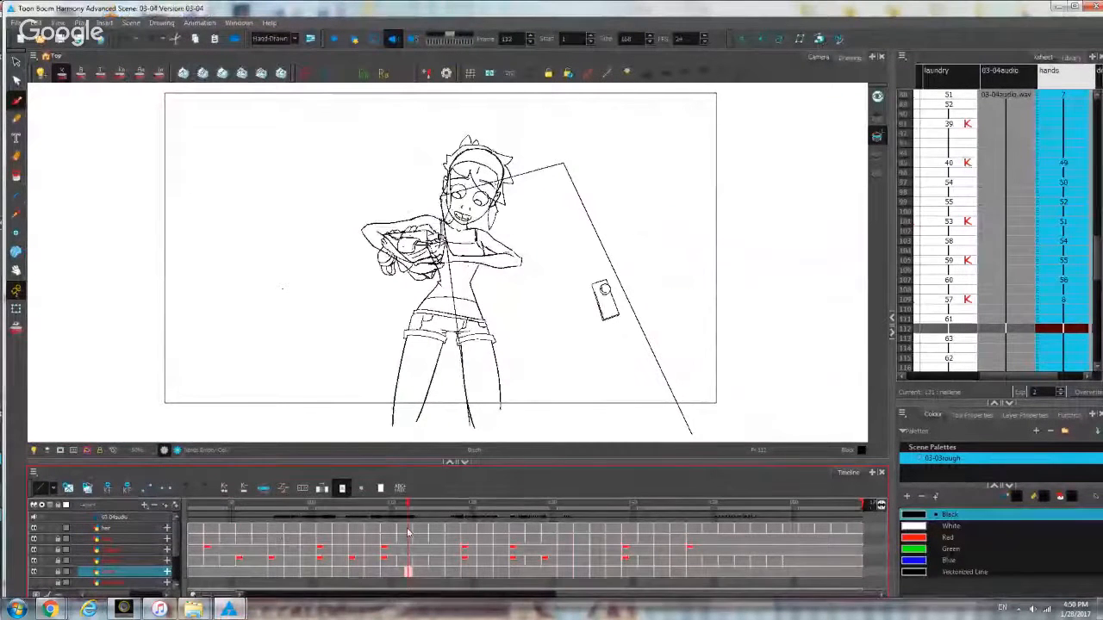
pyautogui.click(939, 174)
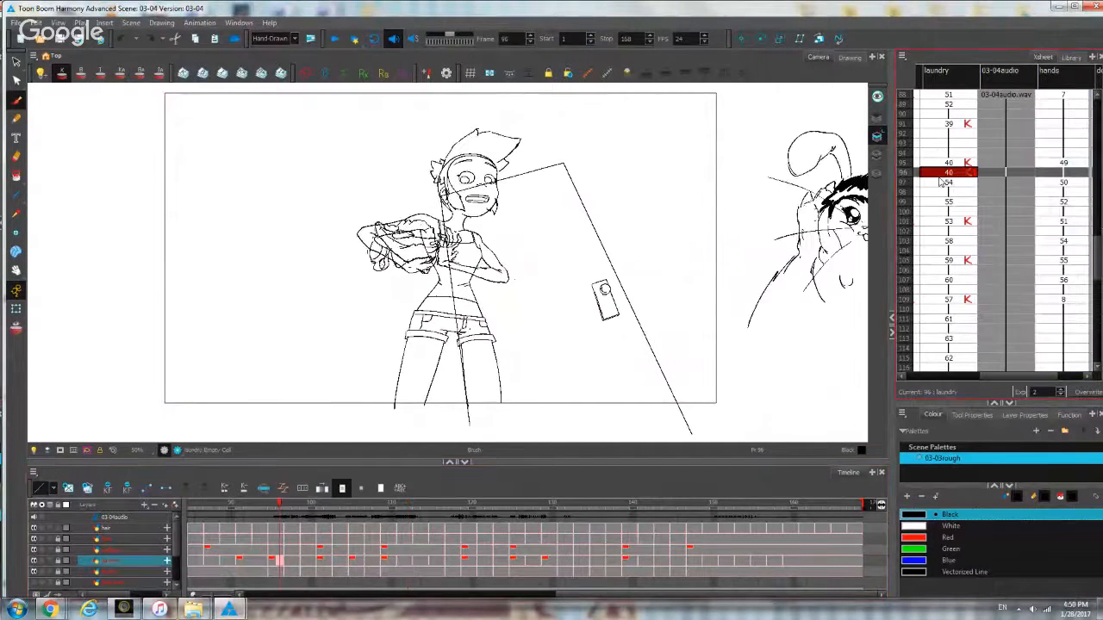
pyautogui.click(931, 232)
pyautogui.click(930, 283)
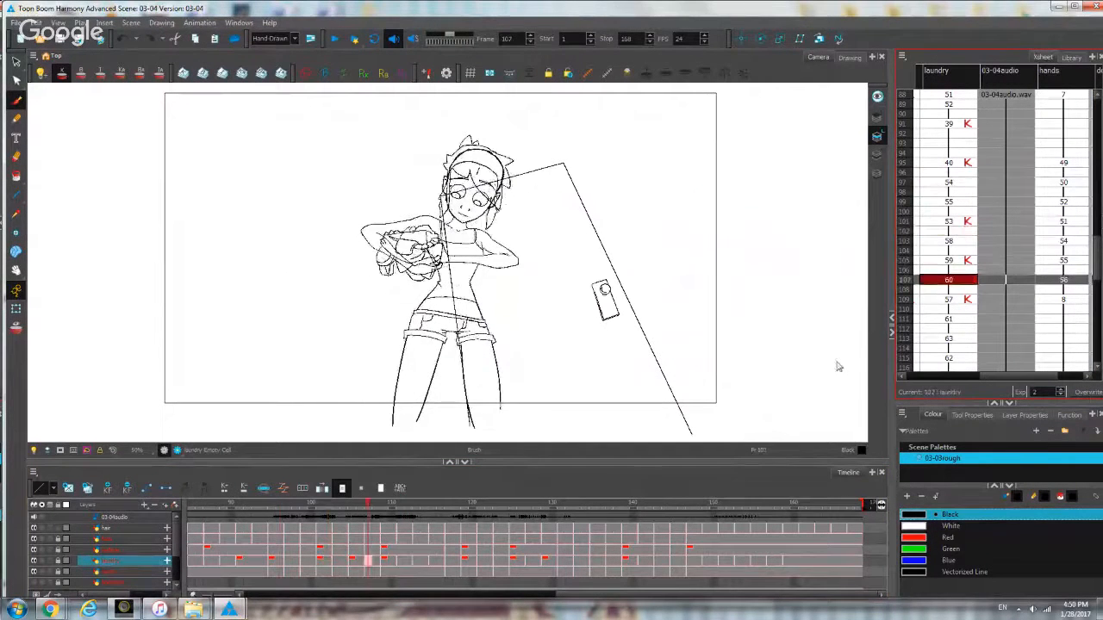
# View the hair layer's drawing at frame 87 and the one at frame 100.
pyautogui.click(208, 532)
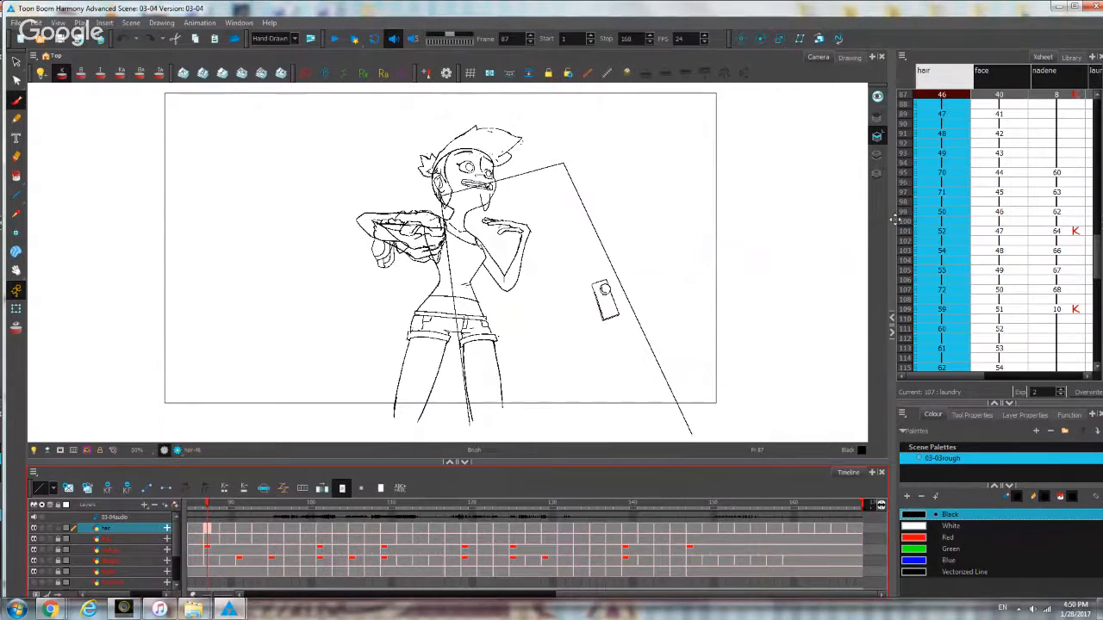
pyautogui.click(924, 222)
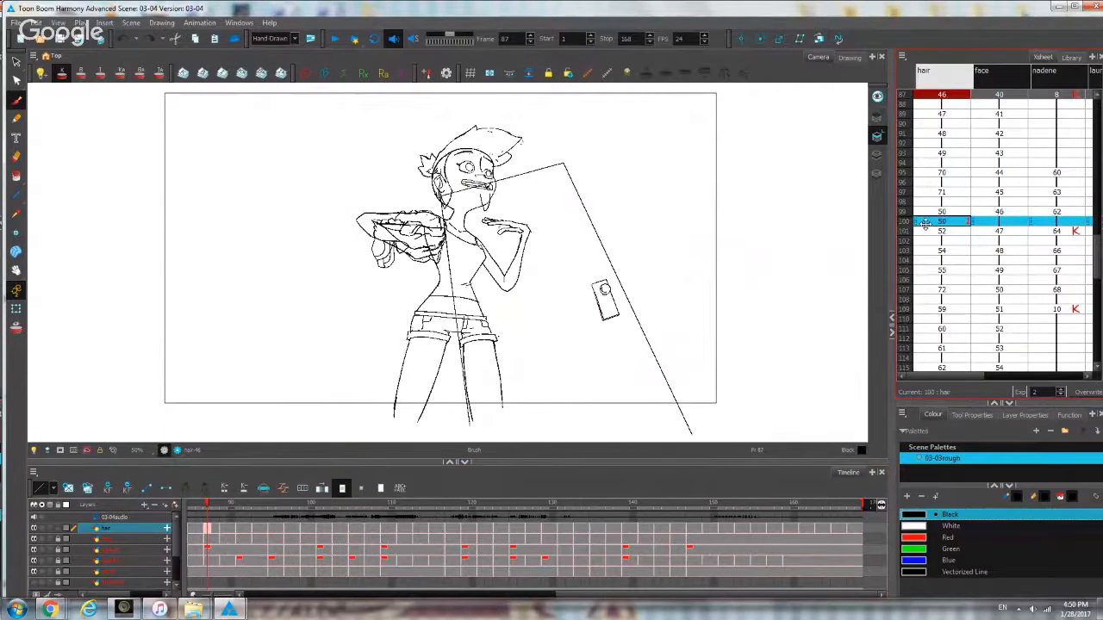
pyautogui.click(925, 224)
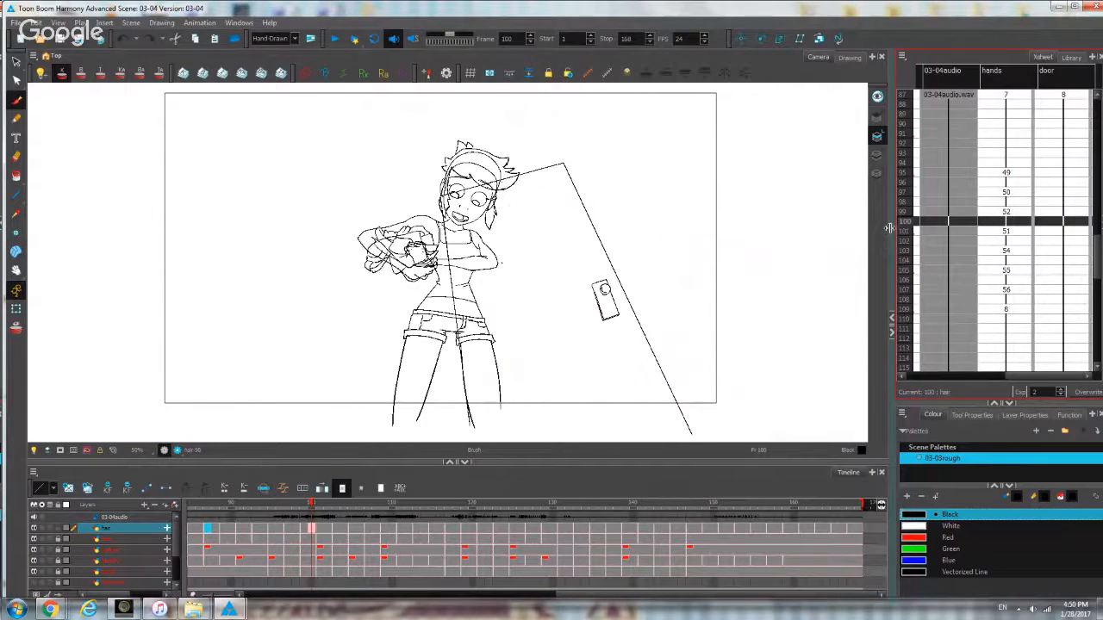
# Narrow the Xsheet panel to give the Camera view more room.
pyautogui.moveTo(889, 228)
pyautogui.mouseDown()
pyautogui.moveTo(1090, 236)
pyautogui.moveTo(894, 240)
pyautogui.moveTo(972, 245)
pyautogui.mouseUp()
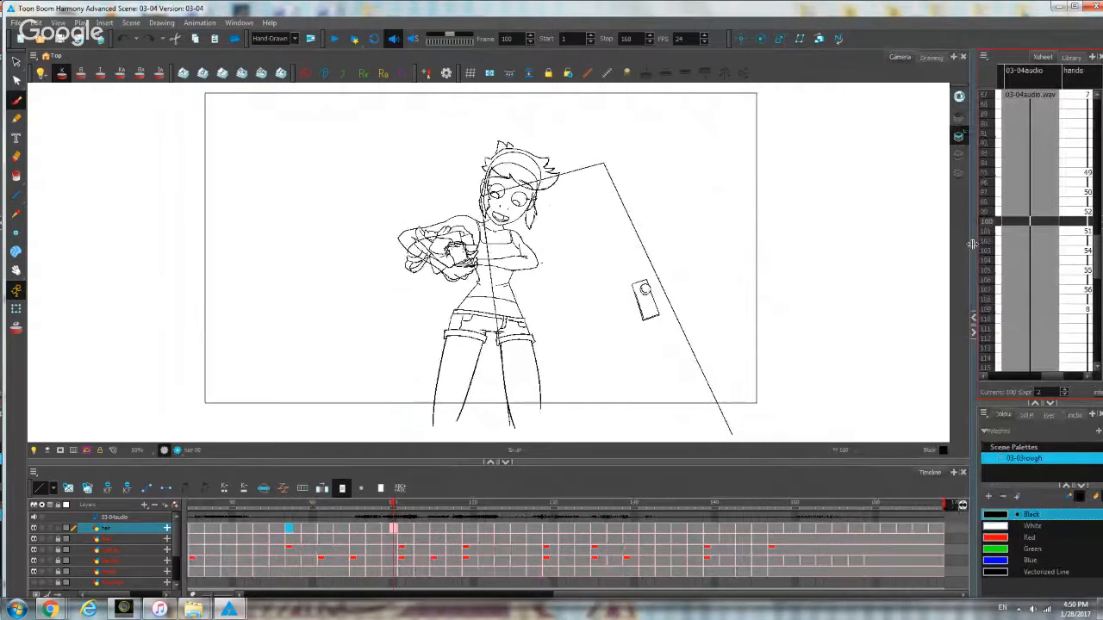
pyautogui.moveTo(537, 232); pyautogui.dragTo(591, 276)
pyautogui.scroll(3, 591, 285)
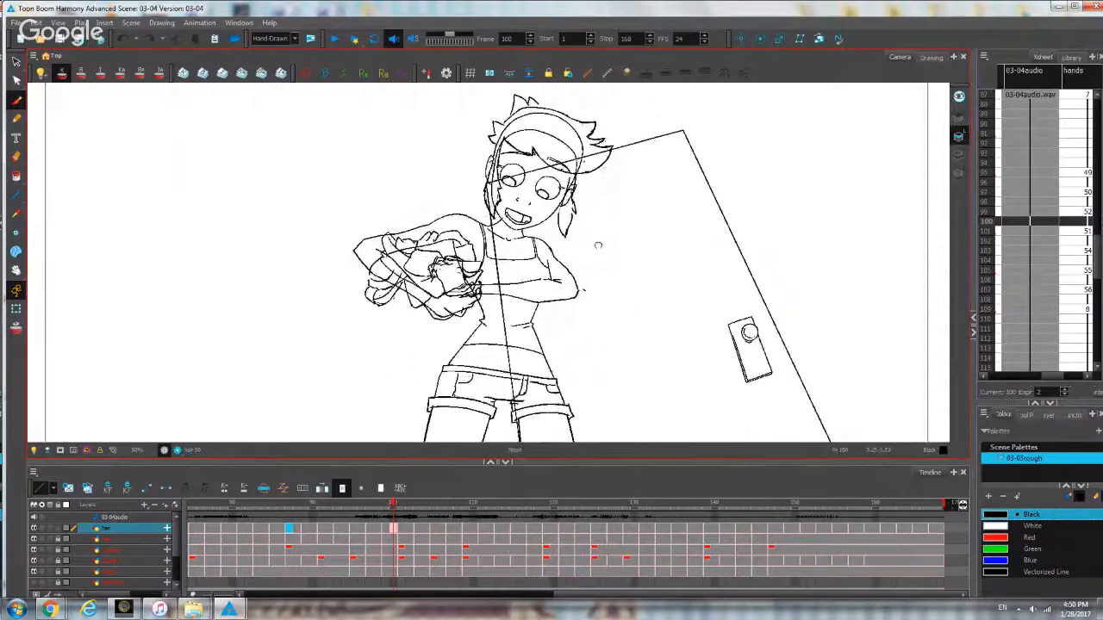
pyautogui.moveTo(972, 251); pyautogui.dragTo(937, 250)
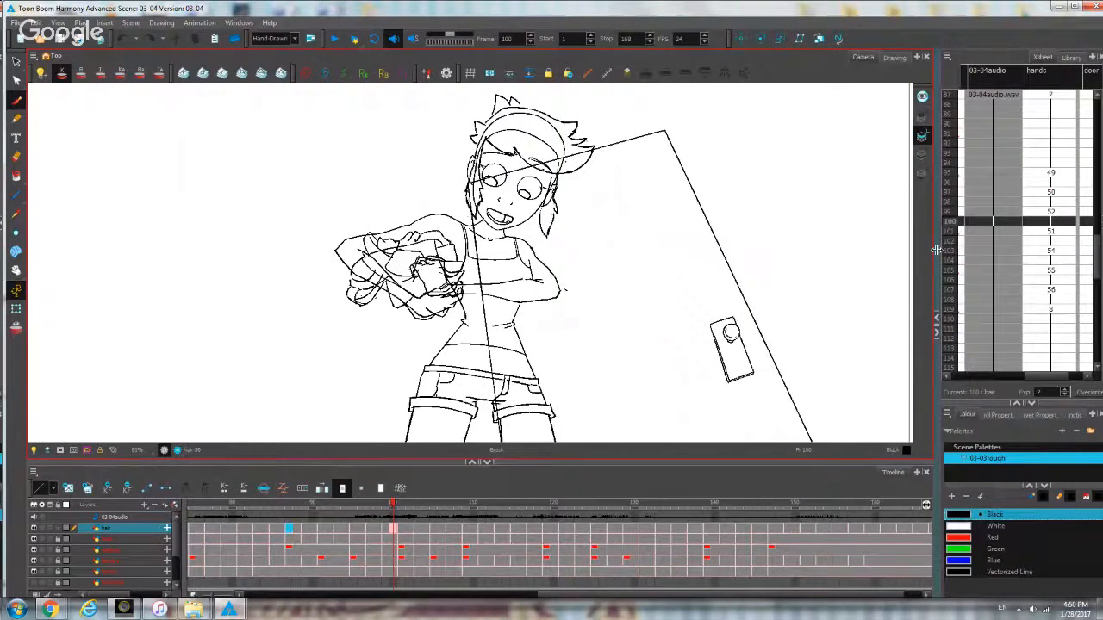
pyautogui.scroll(-1, 621, 207)
pyautogui.scroll(2, 622, 208)
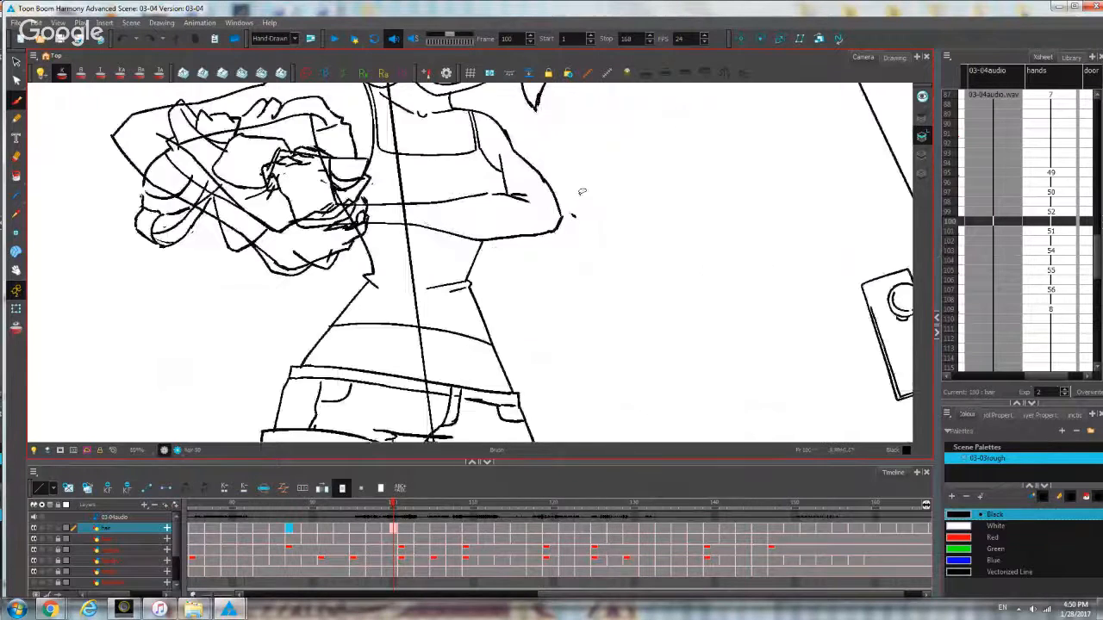
pyautogui.scroll(-1, 625, 231)
pyautogui.scroll(-1, 624, 233)
pyautogui.moveTo(623, 233); pyautogui.dragTo(594, 213)
pyautogui.scroll(-1, 611, 217)
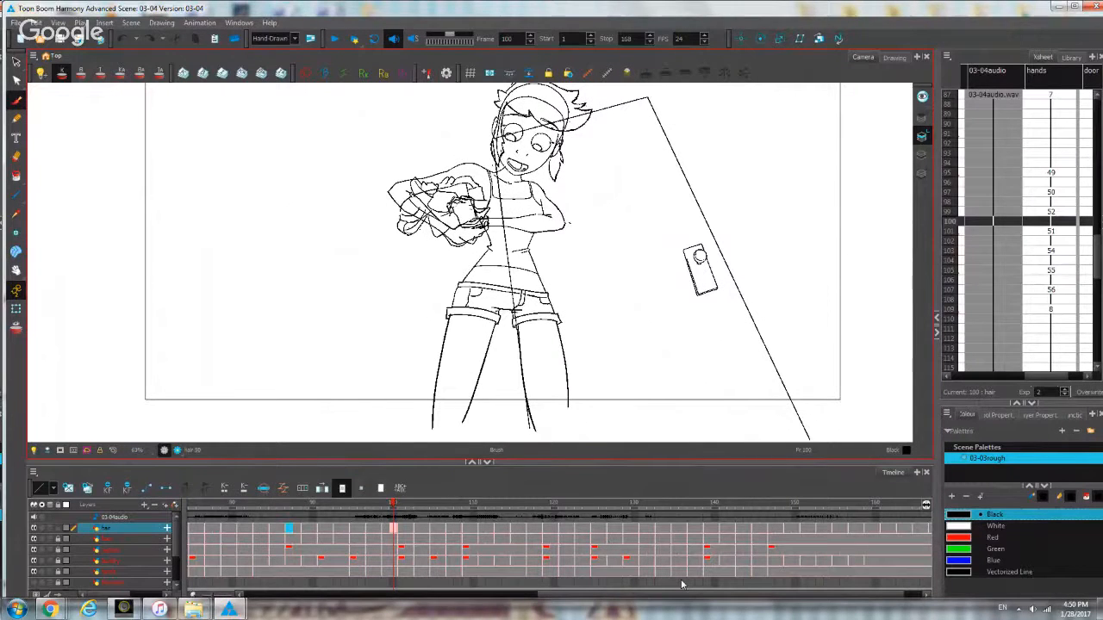
# Go to the start of the timeline and select the hair layer's first drawing at frame 3.
pyautogui.moveTo(674, 594); pyautogui.dragTo(344, 601)
pyautogui.click(205, 529)
pyautogui.scroll(-2, 462, 337)
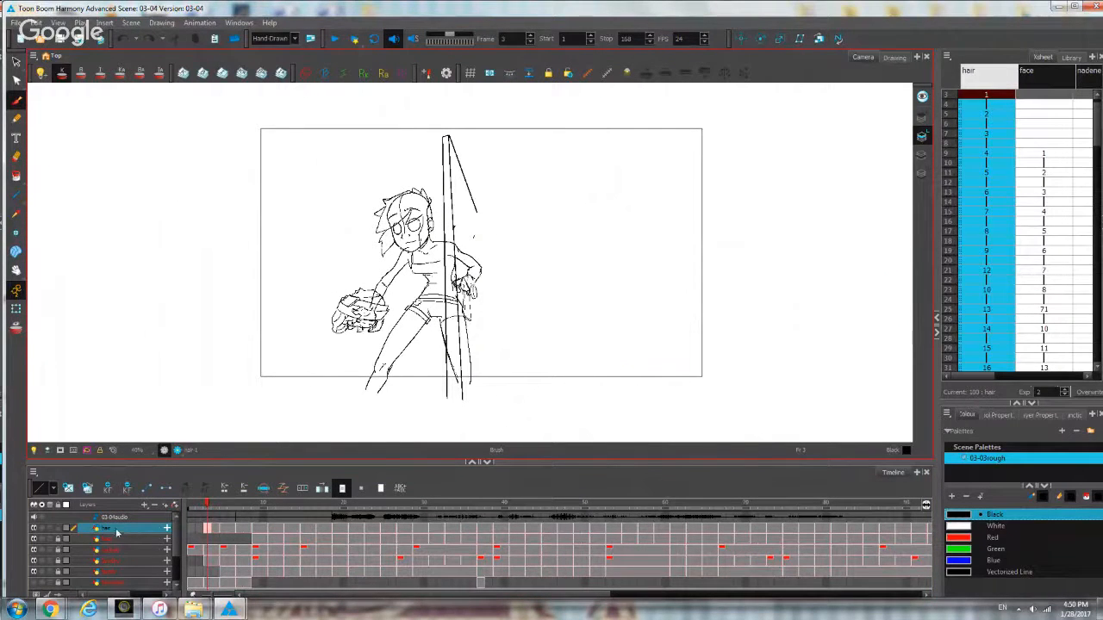
pyautogui.press('2')
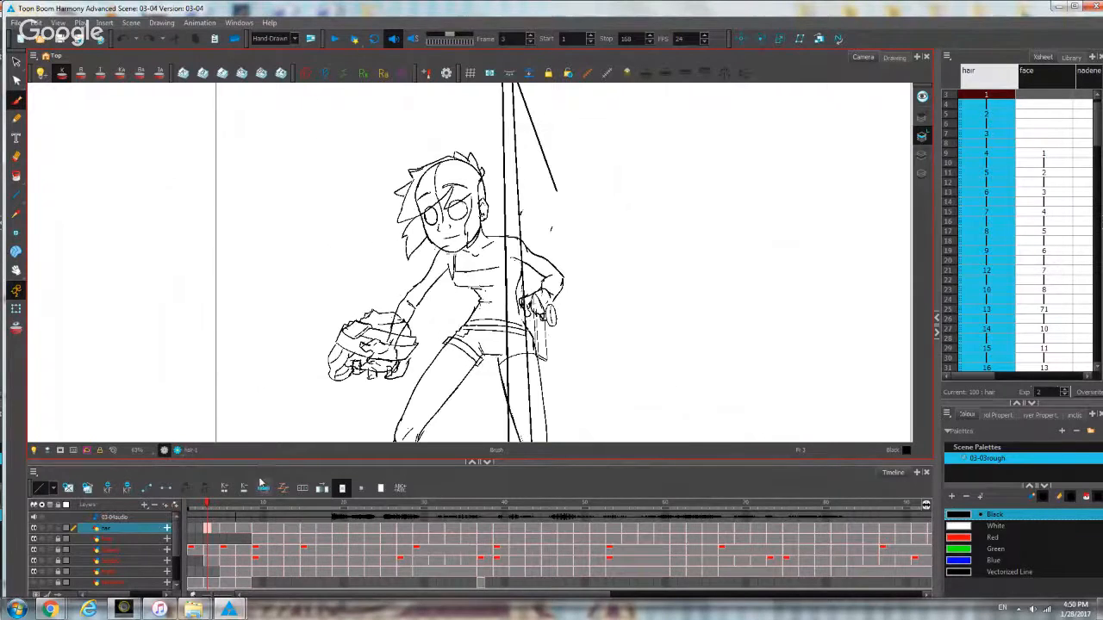
# Scrub back and forth between frames 2 and 6 to compare the opening drawings.
pyautogui.click(195, 533)
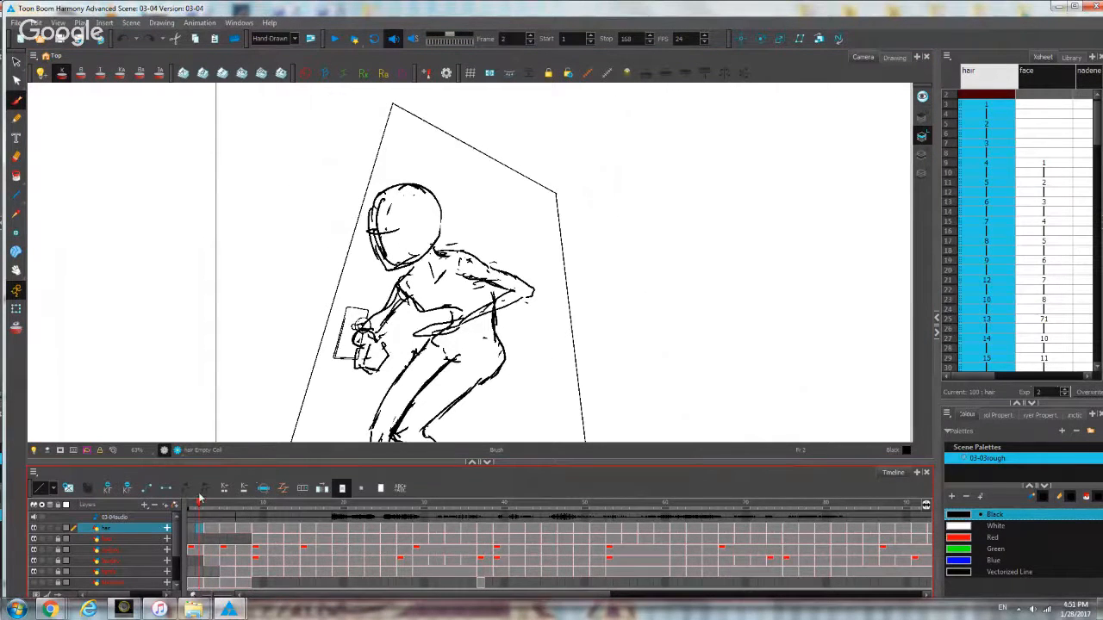
pyautogui.click(206, 506)
pyautogui.click(199, 506)
pyautogui.click(206, 506)
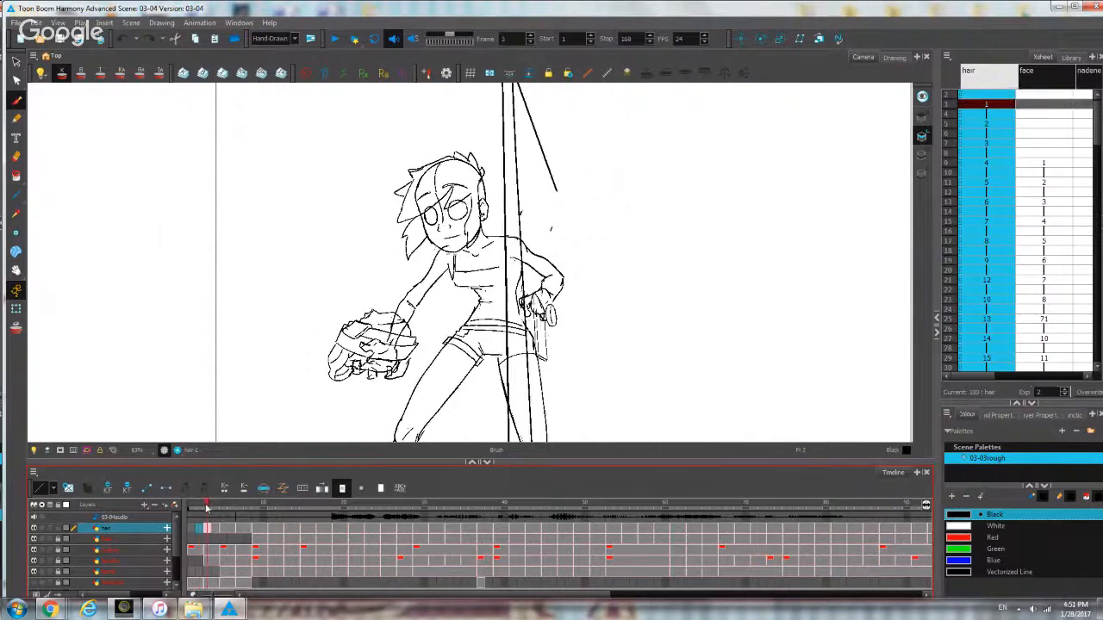
pyautogui.click(220, 508)
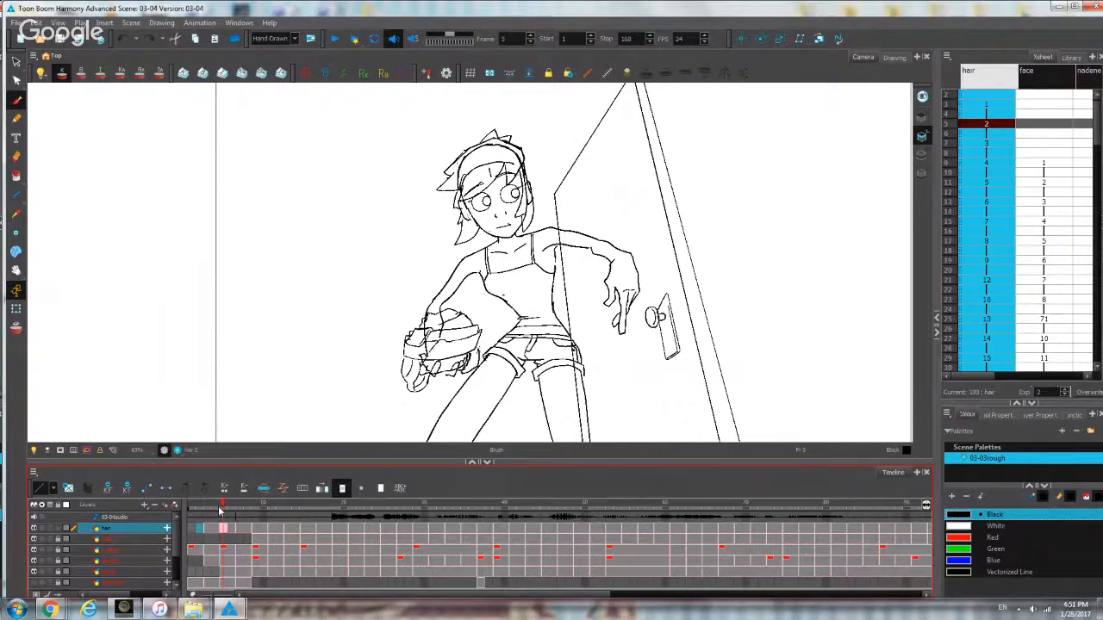
pyautogui.moveTo(220, 510)
pyautogui.mouseDown()
pyautogui.moveTo(257, 515)
pyautogui.moveTo(232, 514)
pyautogui.mouseUp()
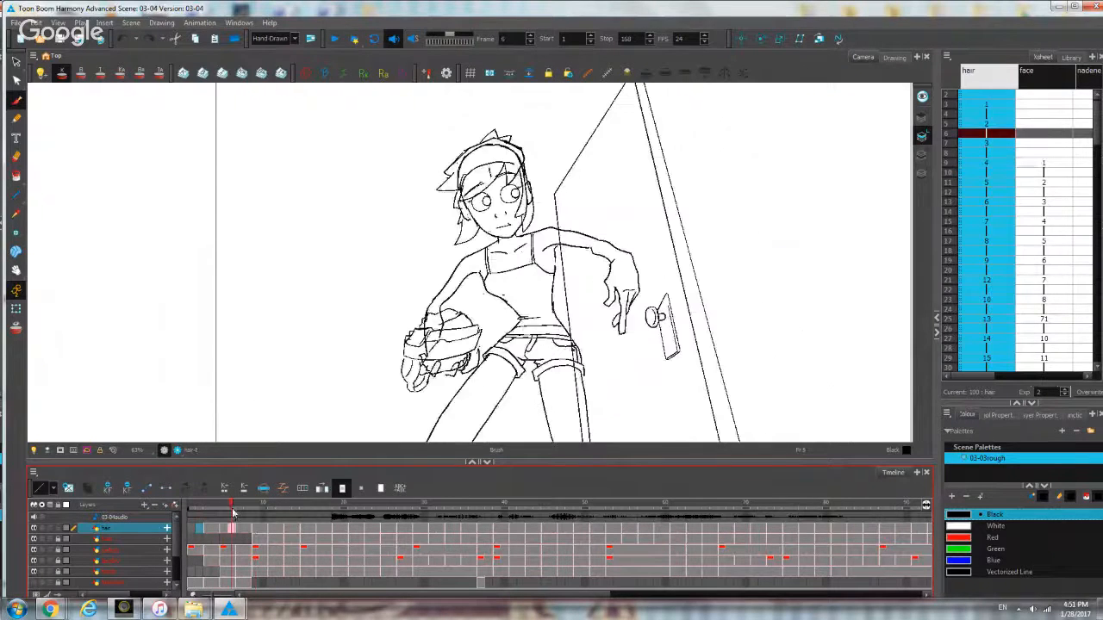
# Go to frame 4 on the hair layer and select all the hair strokes around the character's head.
pyautogui.click(208, 529)
pyautogui.click(196, 530)
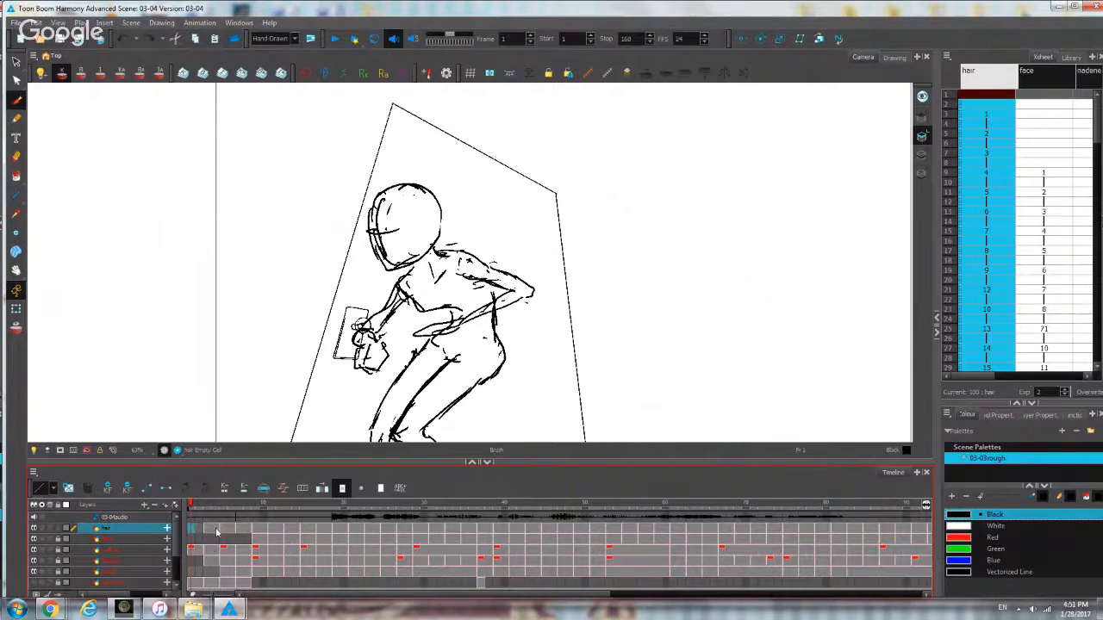
pyautogui.click(216, 532)
pyautogui.press('2')
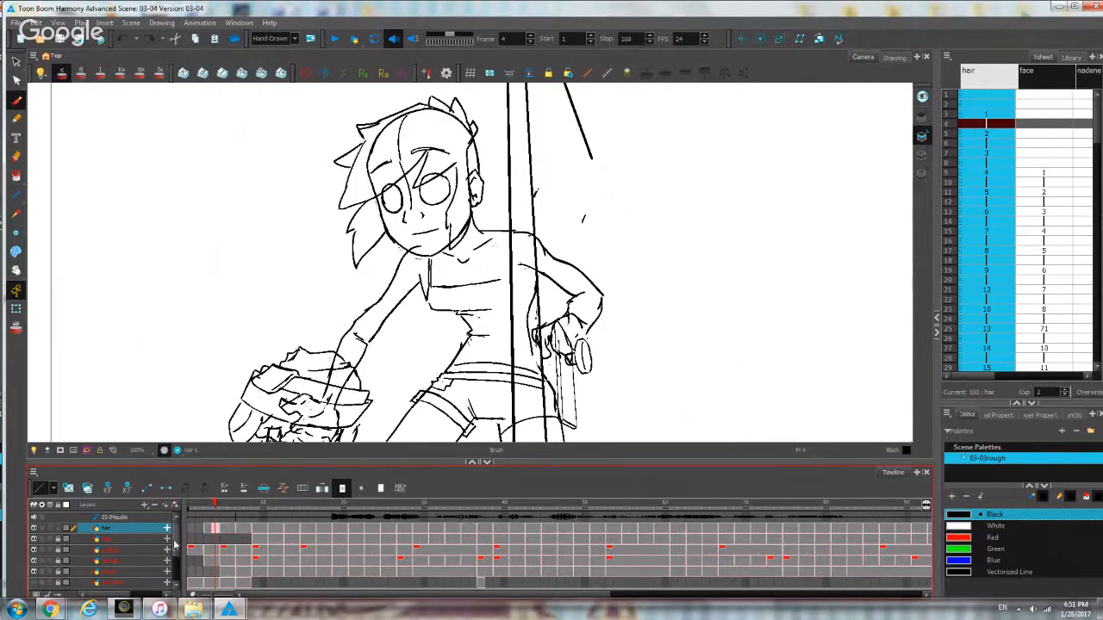
pyautogui.scroll(-1, 379, 203)
pyautogui.moveTo(534, 233); pyautogui.dragTo(585, 312)
pyautogui.hotkey('alt', 's')
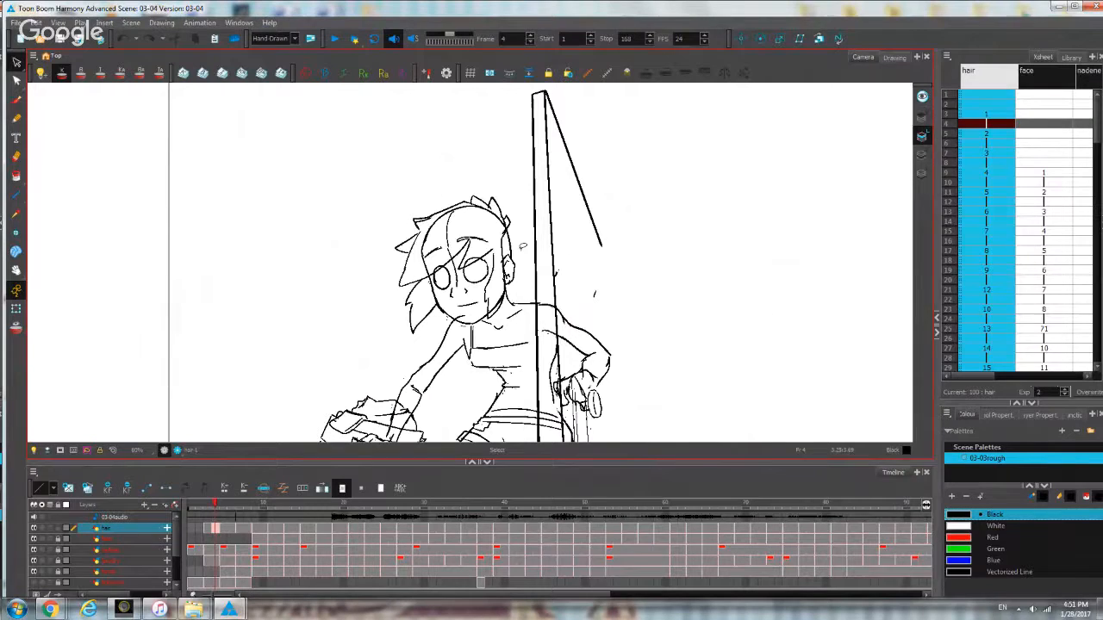
pyautogui.moveTo(522, 246)
pyautogui.mouseDown()
pyautogui.moveTo(339, 226)
pyautogui.moveTo(524, 172)
pyautogui.mouseUp()
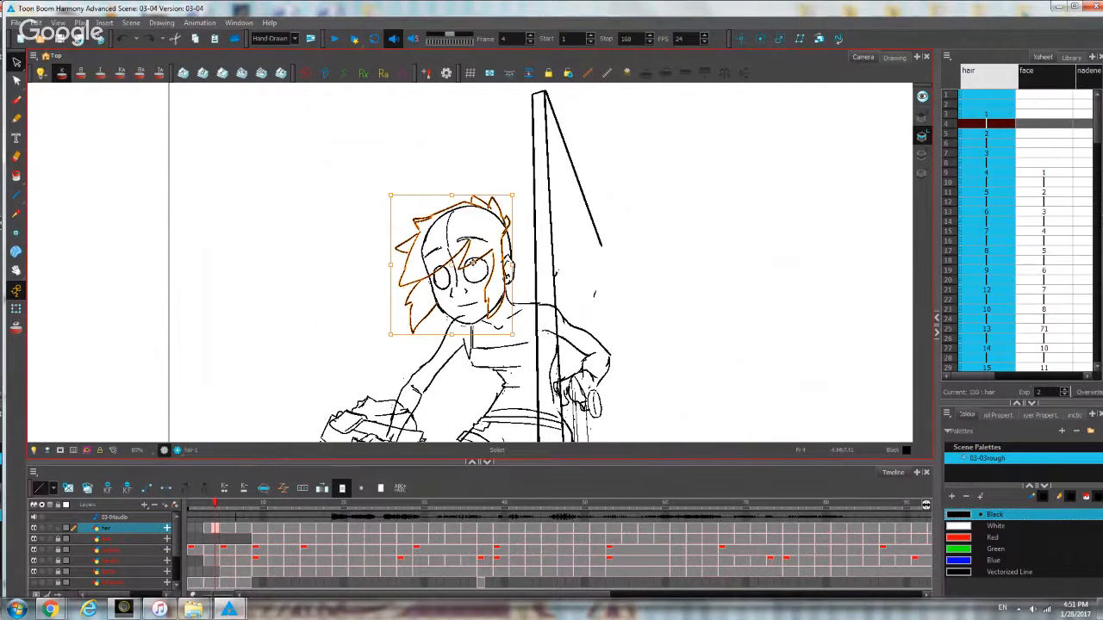
# Paste the hair strokes into frame 1 of the hair layer, move them clear of the head, and compare with frame 4.
pyautogui.click(190, 531)
pyautogui.hotkey('ctrl', 'v')
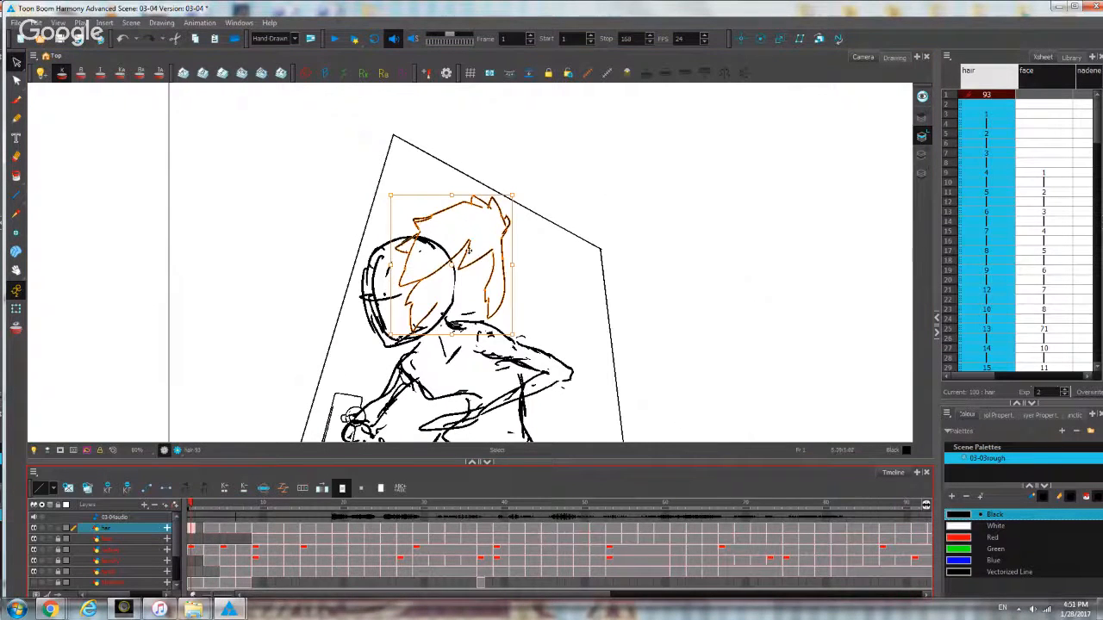
pyautogui.moveTo(469, 248); pyautogui.dragTo(299, 220)
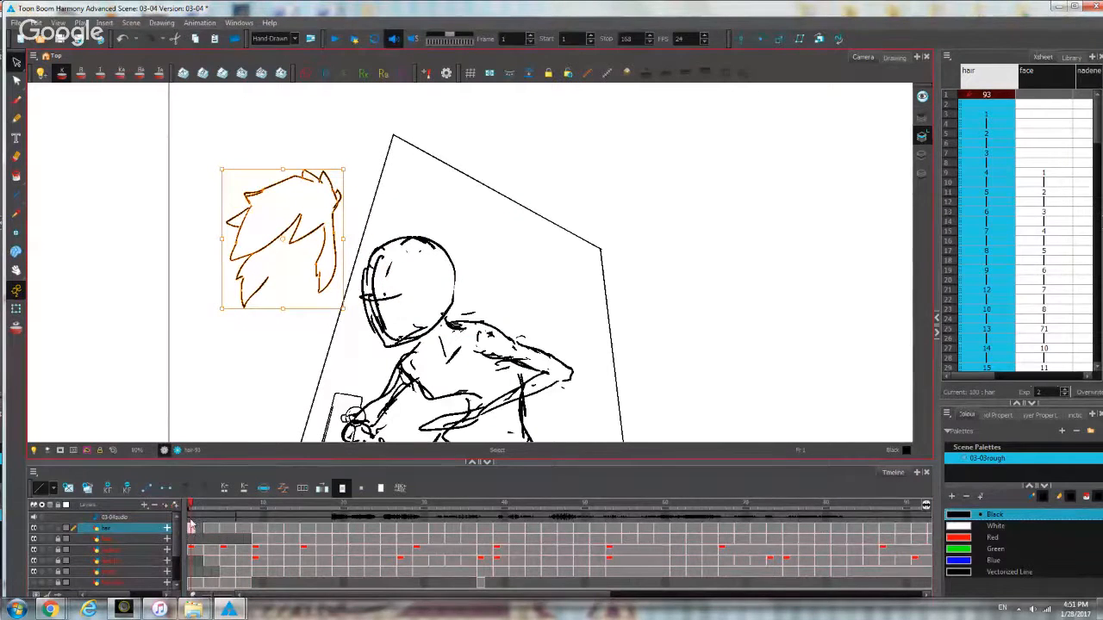
pyautogui.click(191, 529)
pyautogui.click(222, 530)
pyautogui.click(190, 529)
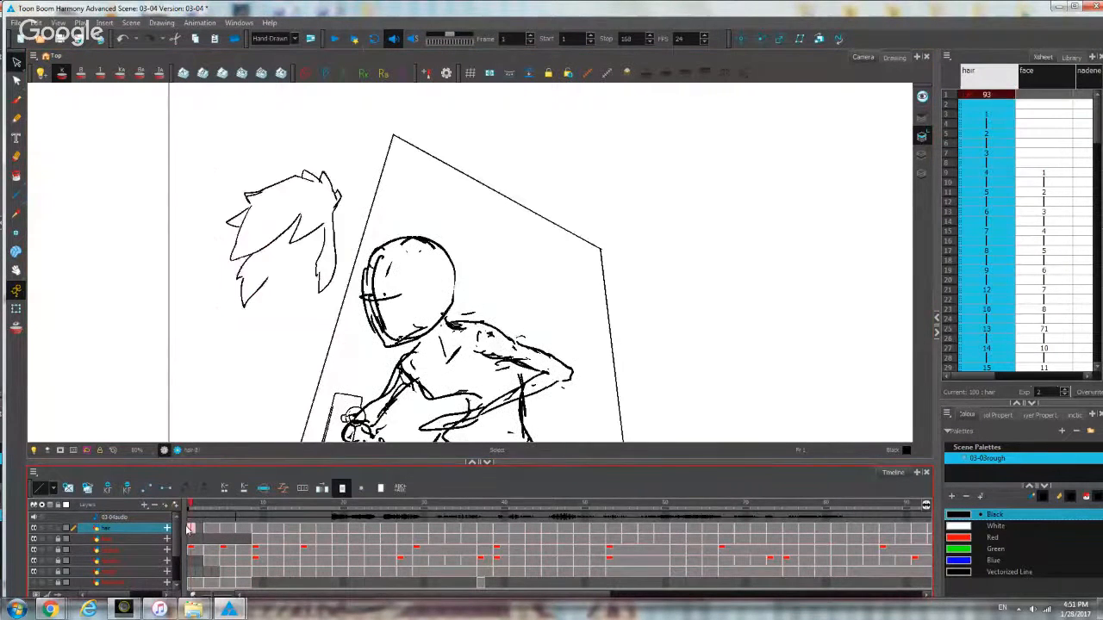
pyautogui.click(215, 529)
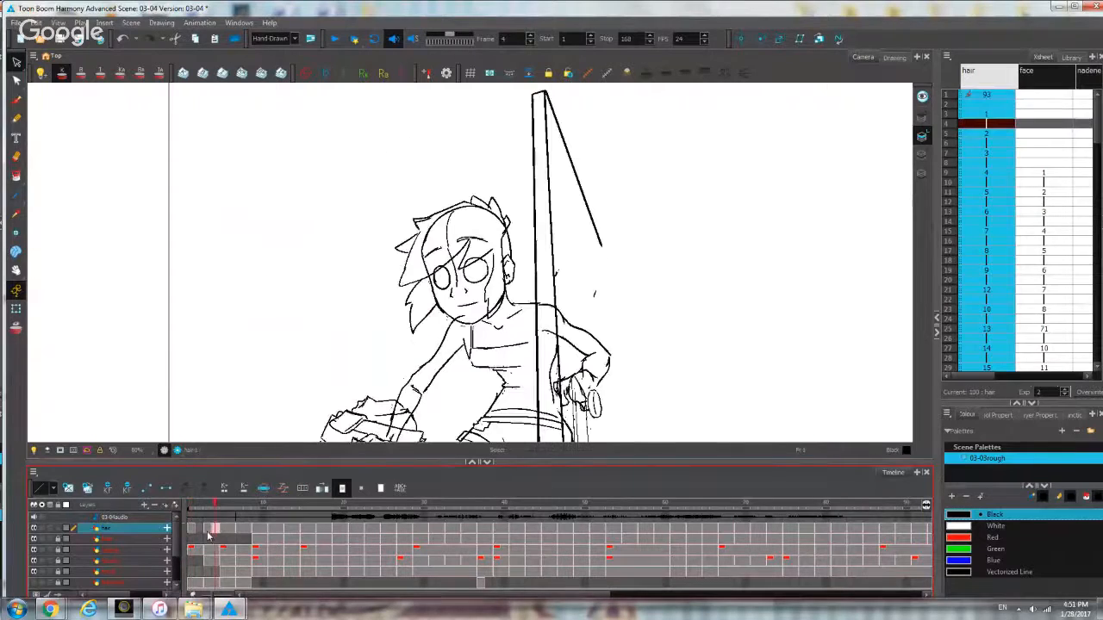
pyautogui.click(190, 529)
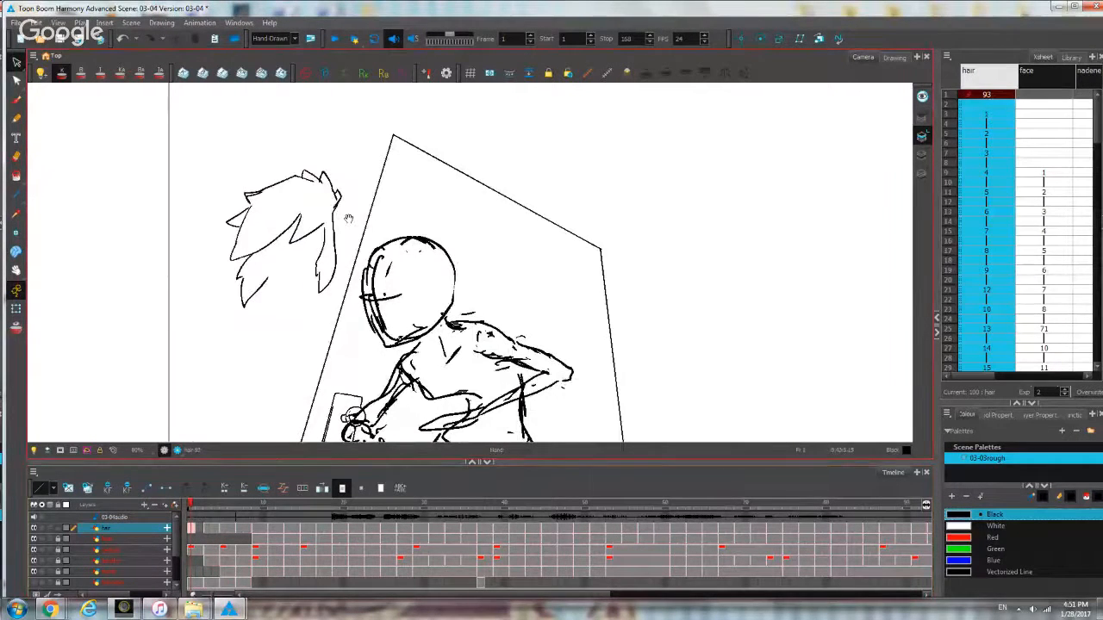
# Paste the hair strokes into the hair layer's empty frame 2 and move them into the blank area behind the figure.
pyautogui.moveTo(334, 212); pyautogui.dragTo(375, 205)
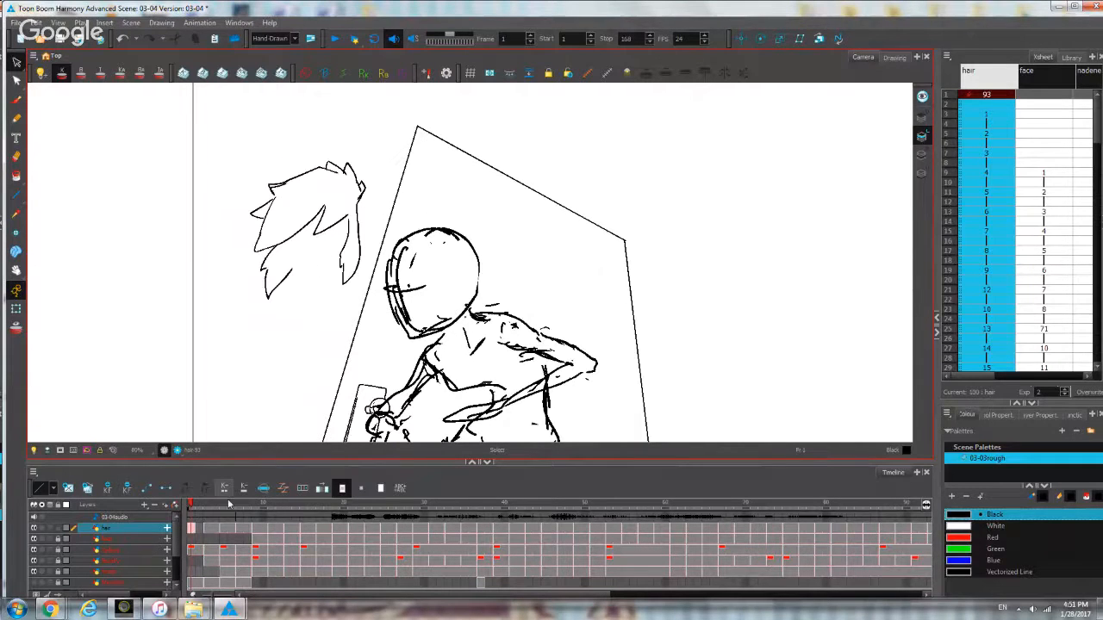
pyautogui.click(200, 529)
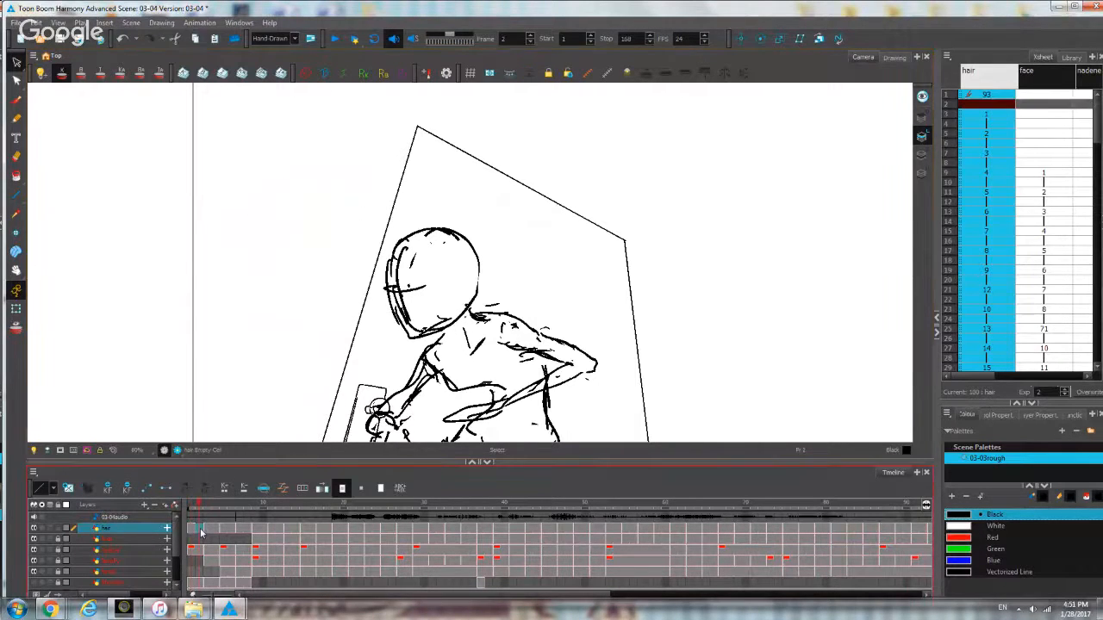
pyautogui.hotkey('ctrl', 'v')
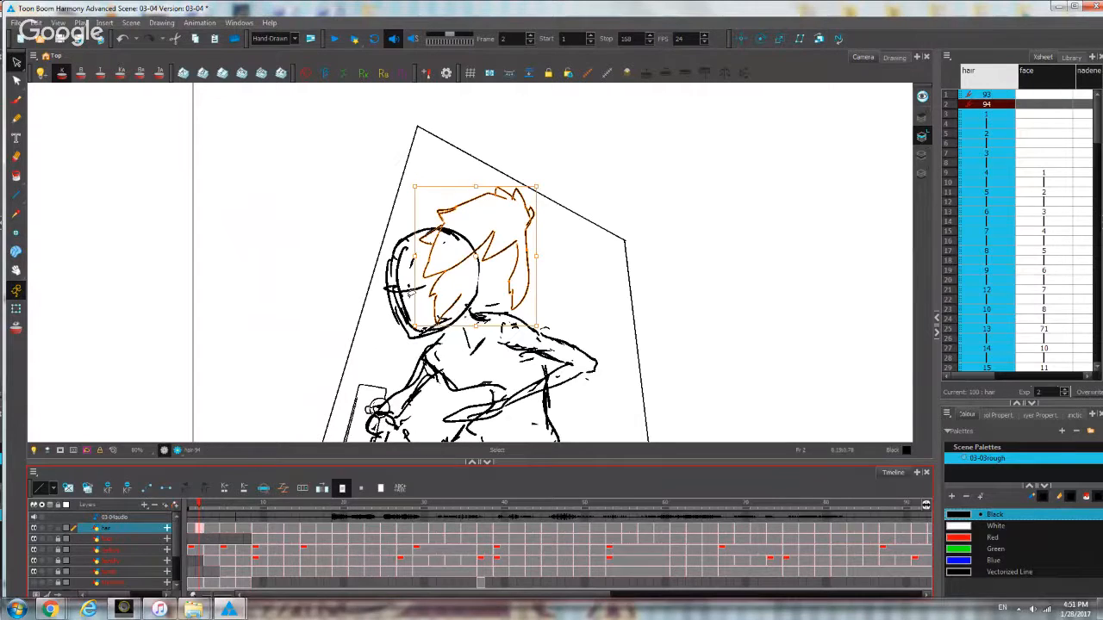
pyautogui.moveTo(507, 251)
pyautogui.mouseDown()
pyautogui.moveTo(493, 230)
pyautogui.moveTo(523, 179)
pyautogui.moveTo(755, 174)
pyautogui.mouseUp()
pyautogui.scroll(-2, 752, 174)
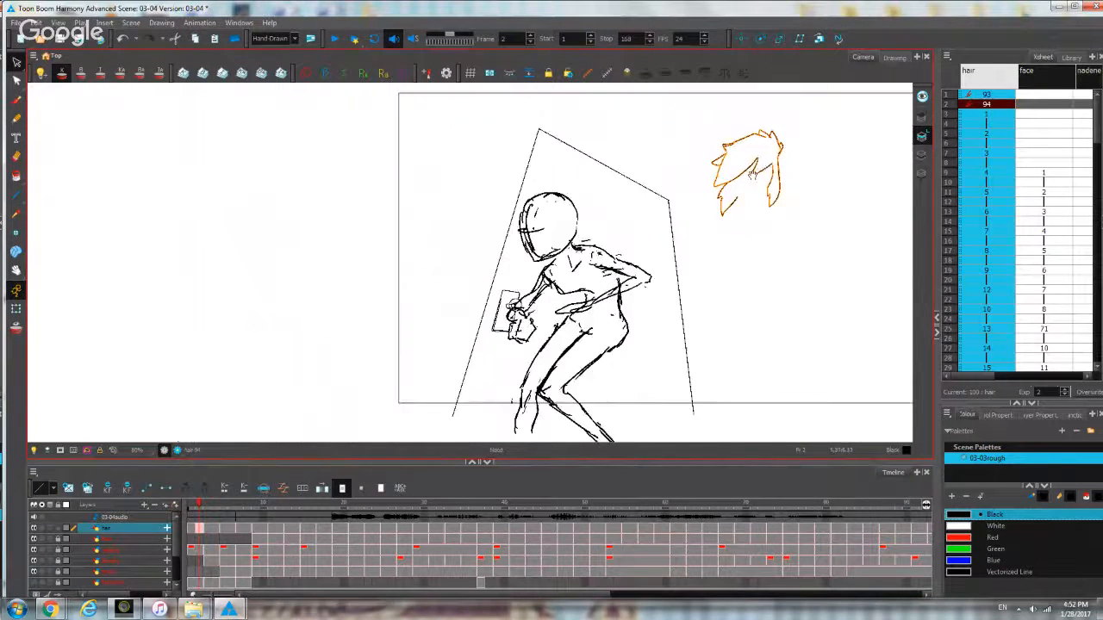
# Erase the crown and back edge of the pasted hair on frame 1 and compare it with the copy on frame 2.
pyautogui.scroll(4, 753, 175)
pyautogui.click(191, 527)
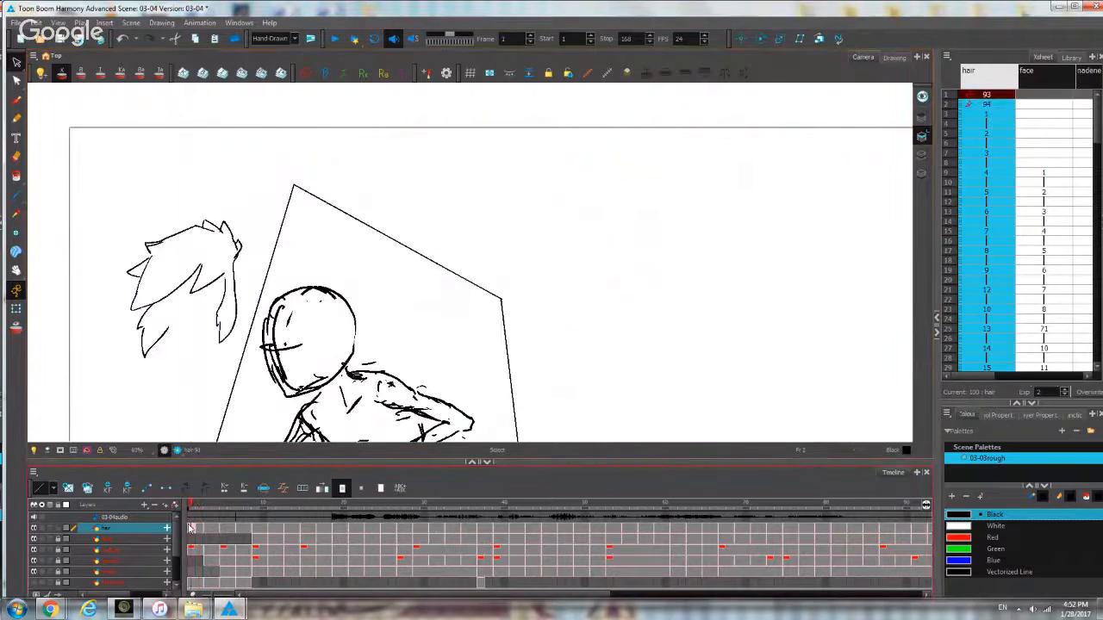
pyautogui.hotkey('alt', 'e')
pyautogui.moveTo(237, 245); pyautogui.dragTo(216, 297)
pyautogui.hotkey('alt', 'b')
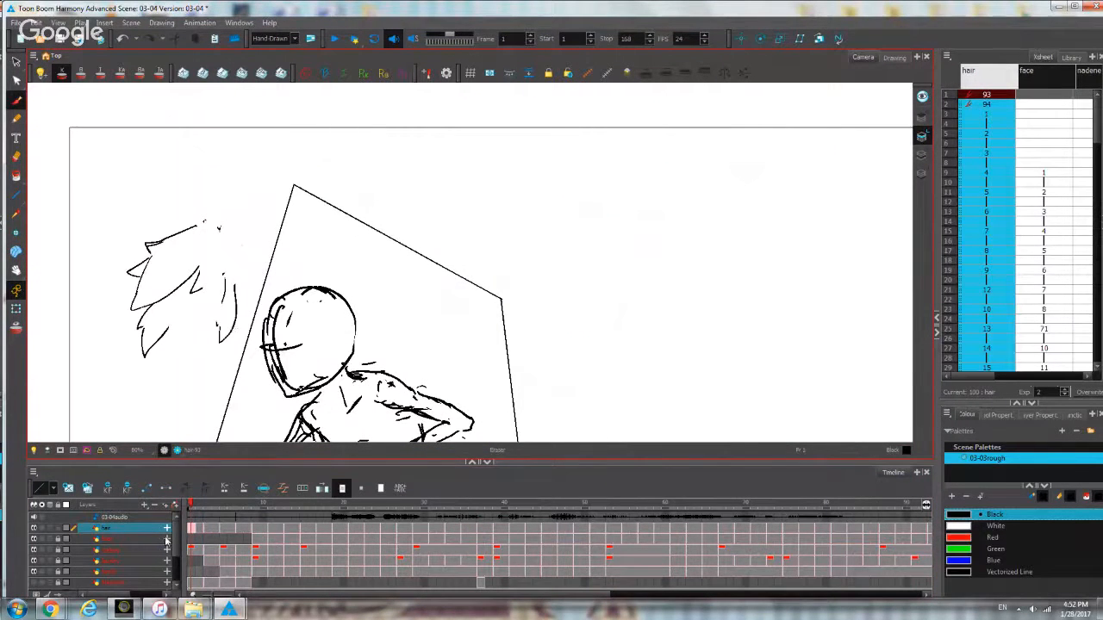
pyautogui.click(197, 528)
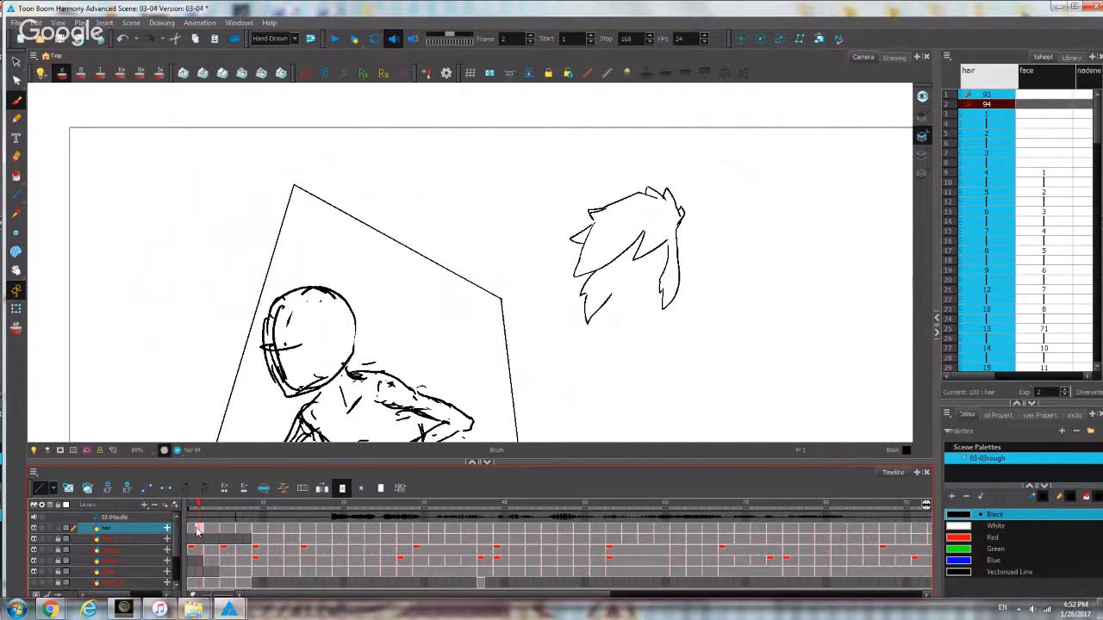
# Select and cut the pasted hair strokes from frames 1 and 2 of the hair layer.
pyautogui.click(192, 528)
pyautogui.hotkey('alt', 's')
pyautogui.moveTo(214, 190)
pyautogui.mouseDown()
pyautogui.moveTo(105, 280)
pyautogui.moveTo(235, 226)
pyautogui.mouseUp()
pyautogui.hotkey('ctrl', 'x')
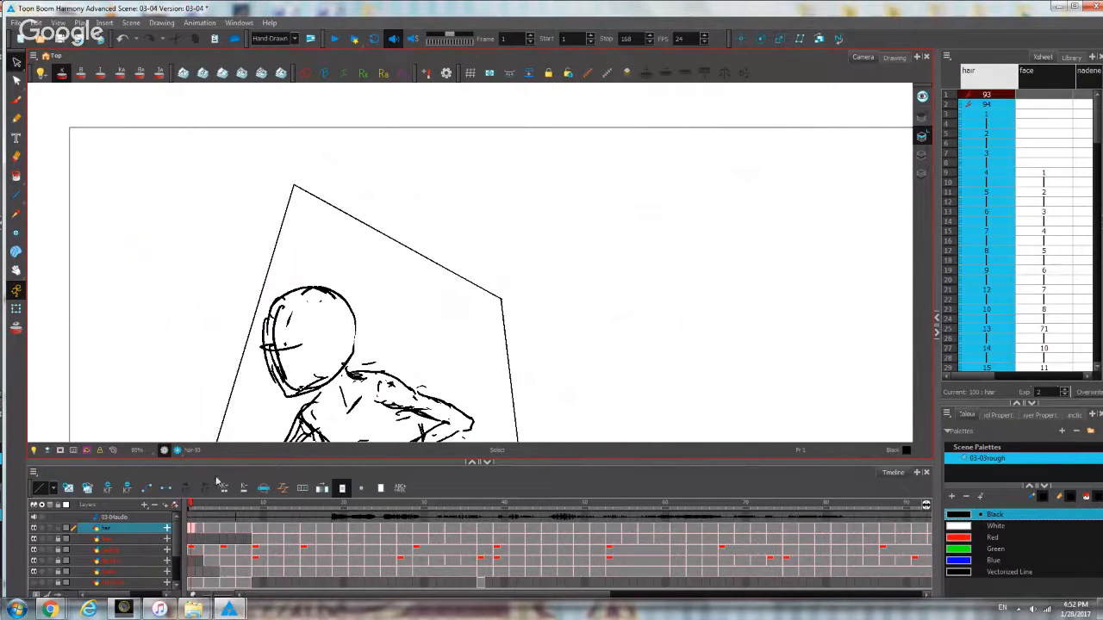
pyautogui.click(198, 528)
pyautogui.moveTo(685, 177)
pyautogui.mouseDown()
pyautogui.moveTo(520, 234)
pyautogui.moveTo(678, 160)
pyautogui.moveTo(681, 176)
pyautogui.mouseUp()
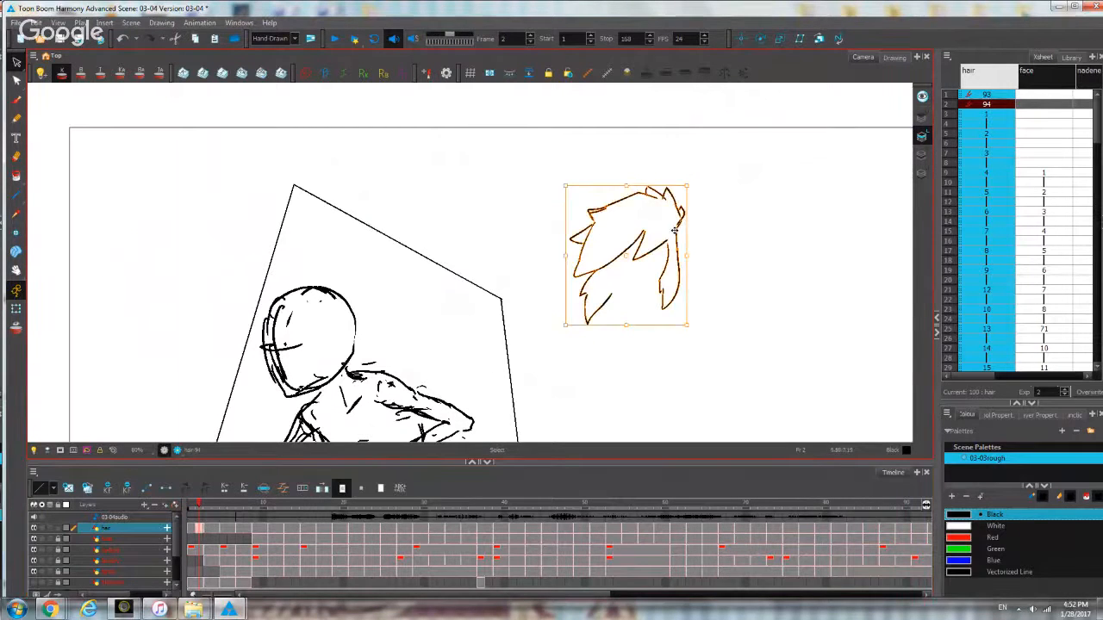
pyautogui.hotkey('ctrl', 'x')
# Copy all the hair strokes on frame 3 and paste them into frames 1 and 2 of the hair layer.
pyautogui.click(205, 528)
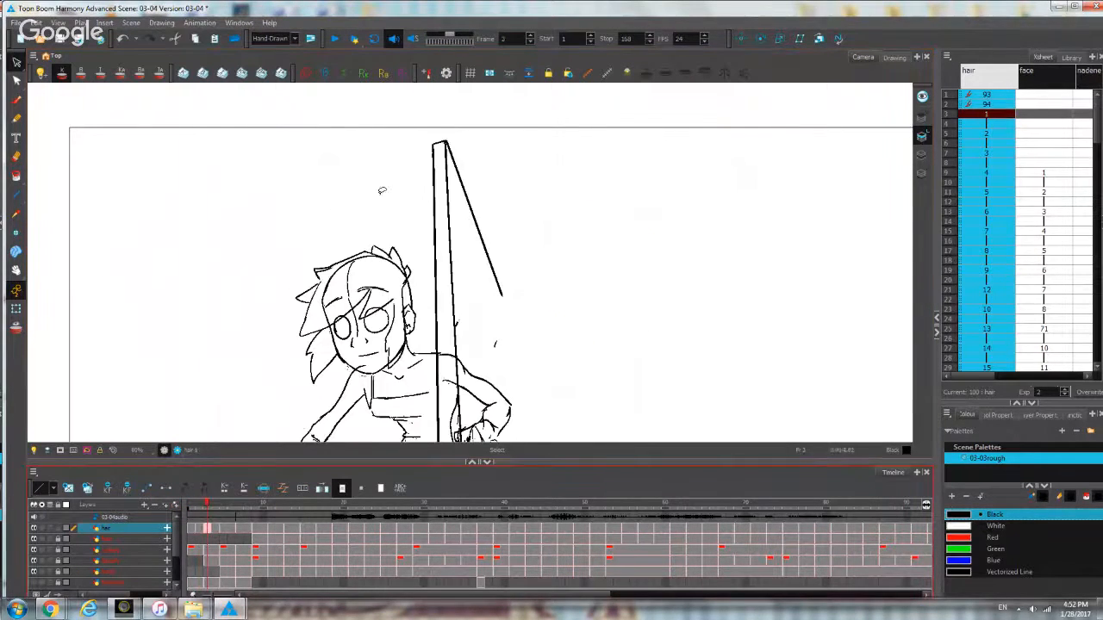
pyautogui.moveTo(382, 189)
pyautogui.mouseDown()
pyautogui.moveTo(330, 425)
pyautogui.moveTo(359, 150)
pyautogui.mouseUp()
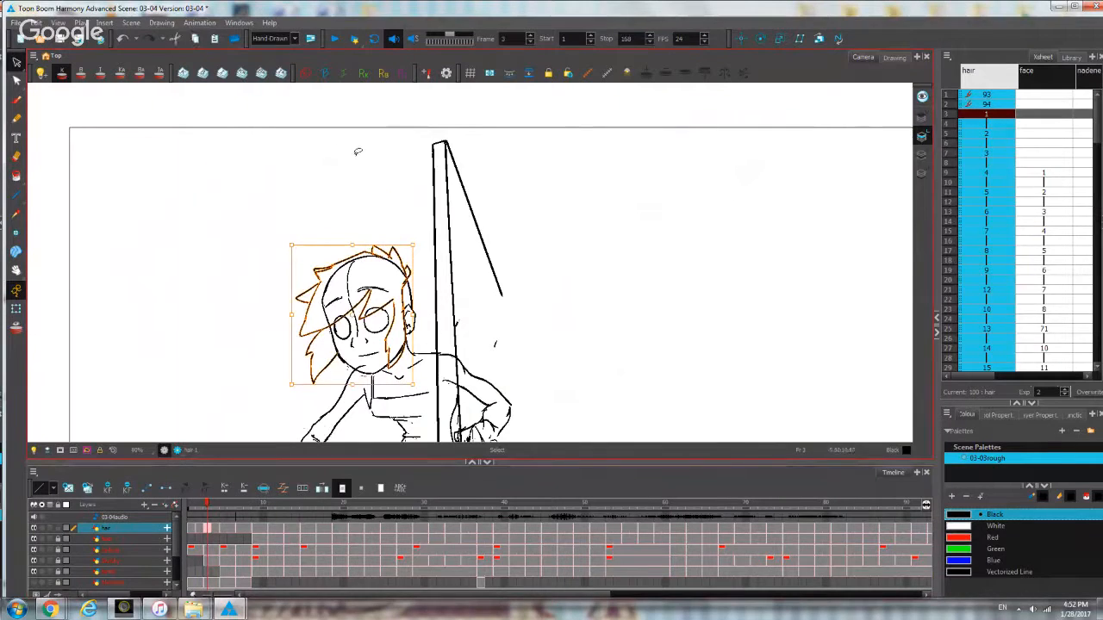
pyautogui.click(197, 529)
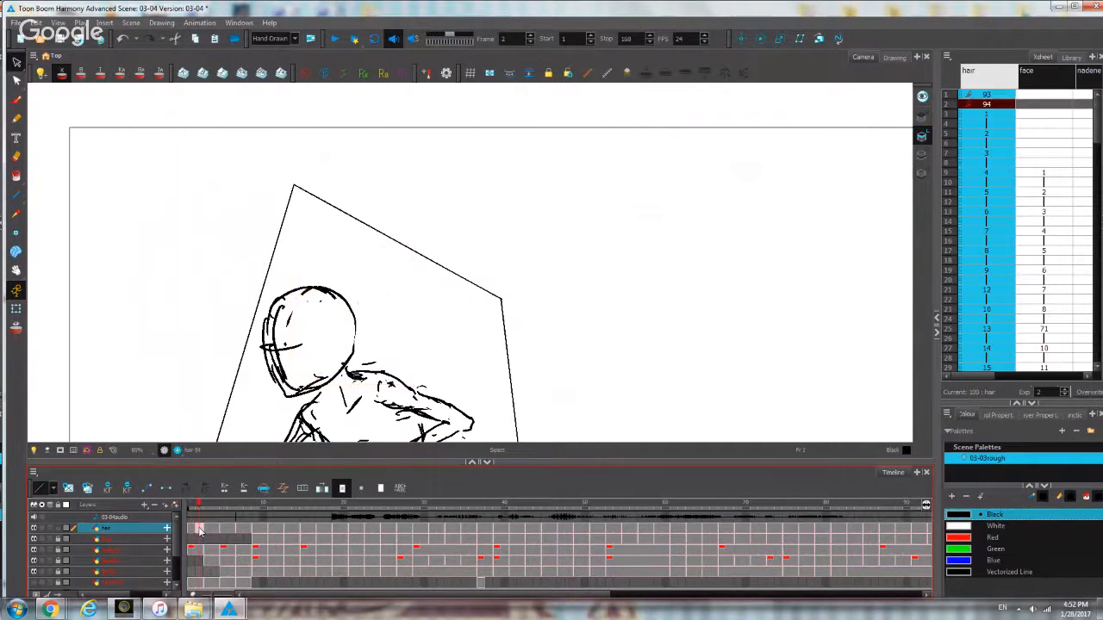
pyautogui.hotkey('ctrl', 'v')
pyautogui.scroll(2, 461, 188)
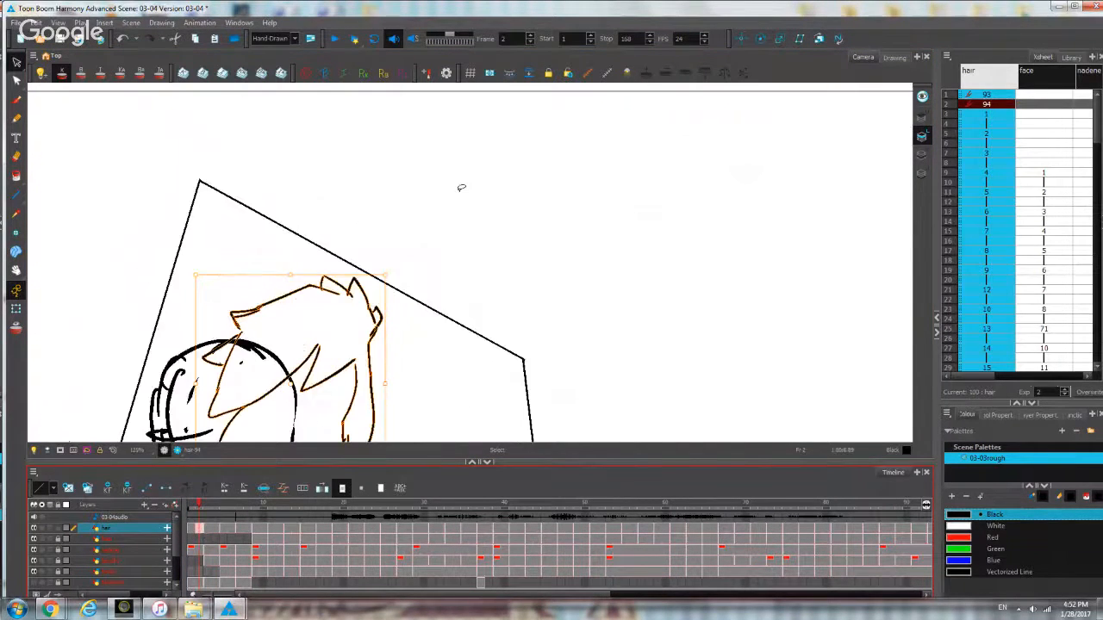
# Erase the spiky tuft at the back of the hair on frame 2 and compare frames 1 and 2.
pyautogui.hotkey('alt', 'b')
pyautogui.moveTo(359, 270); pyautogui.dragTo(395, 342)
pyautogui.press('e')
pyautogui.moveTo(359, 277)
pyautogui.mouseDown()
pyautogui.moveTo(380, 326)
pyautogui.moveTo(360, 291)
pyautogui.mouseUp()
pyautogui.hotkey('alt', 'b')
pyautogui.click(190, 529)
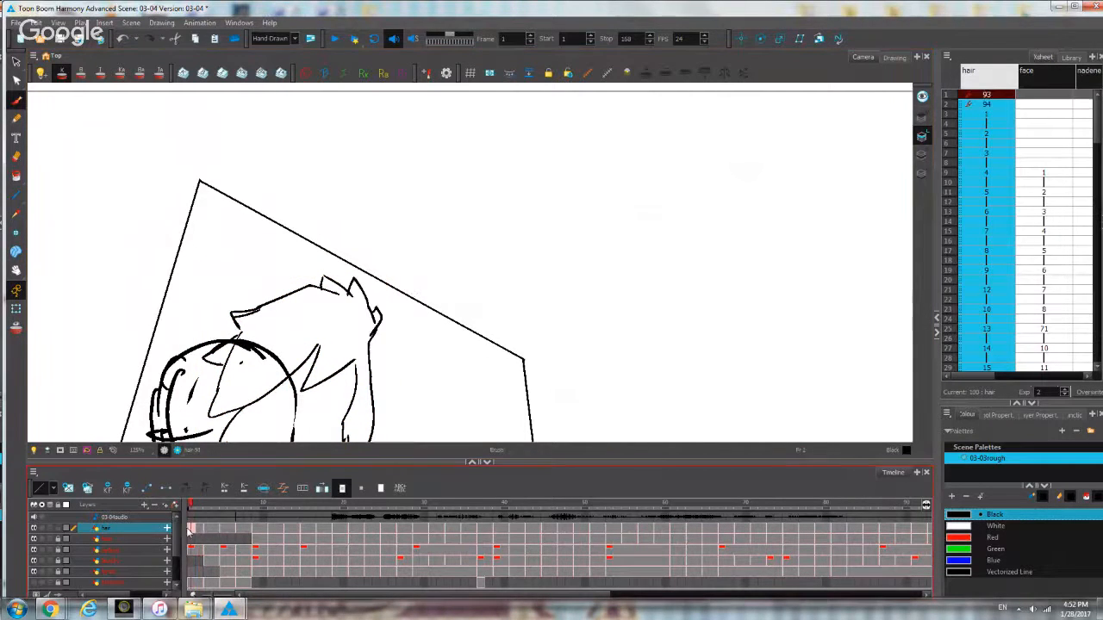
pyautogui.click(198, 529)
pyautogui.click(191, 530)
pyautogui.click(198, 530)
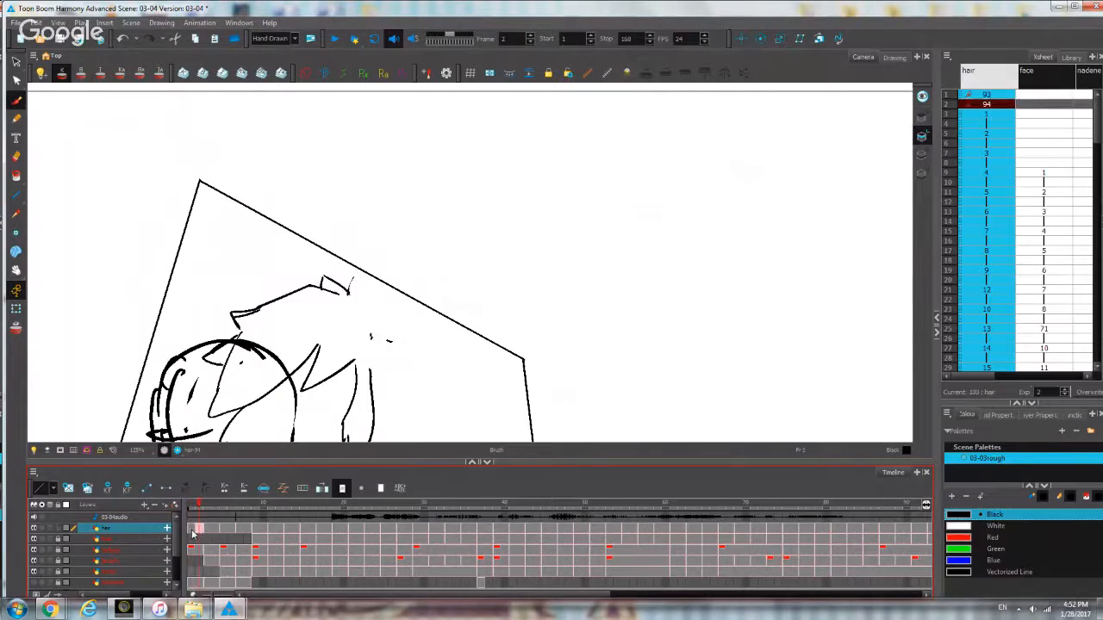
pyautogui.click(191, 530)
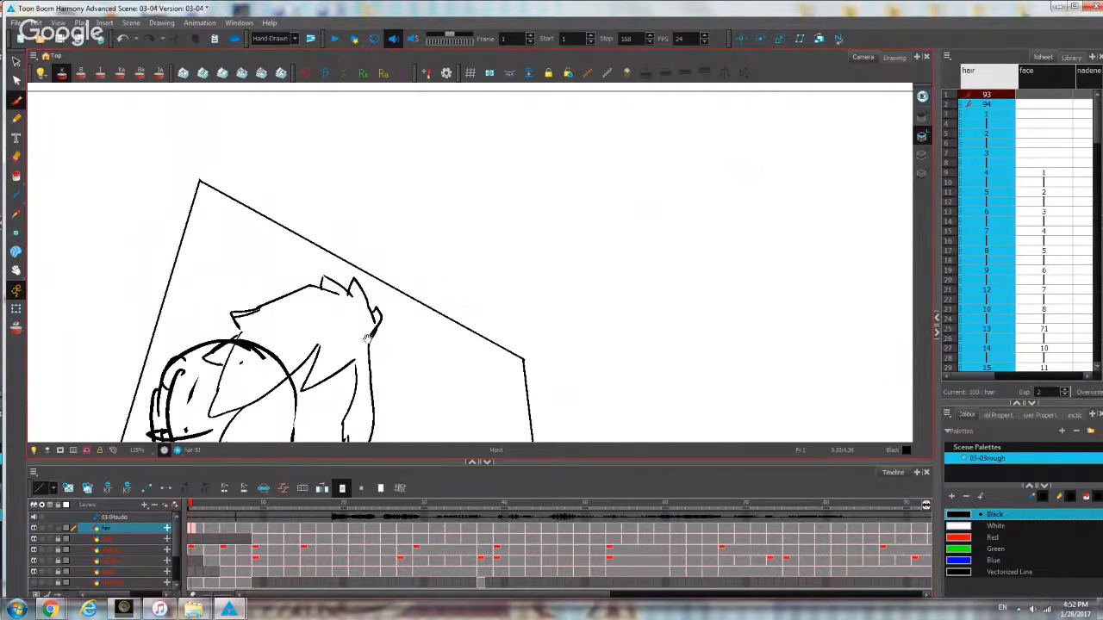
# Select all the pasted hair strokes on frame 1.
pyautogui.press('space')
pyautogui.moveTo(367, 339)
pyautogui.mouseDown()
pyautogui.moveTo(410, 223)
pyautogui.moveTo(446, 245)
pyautogui.mouseUp()
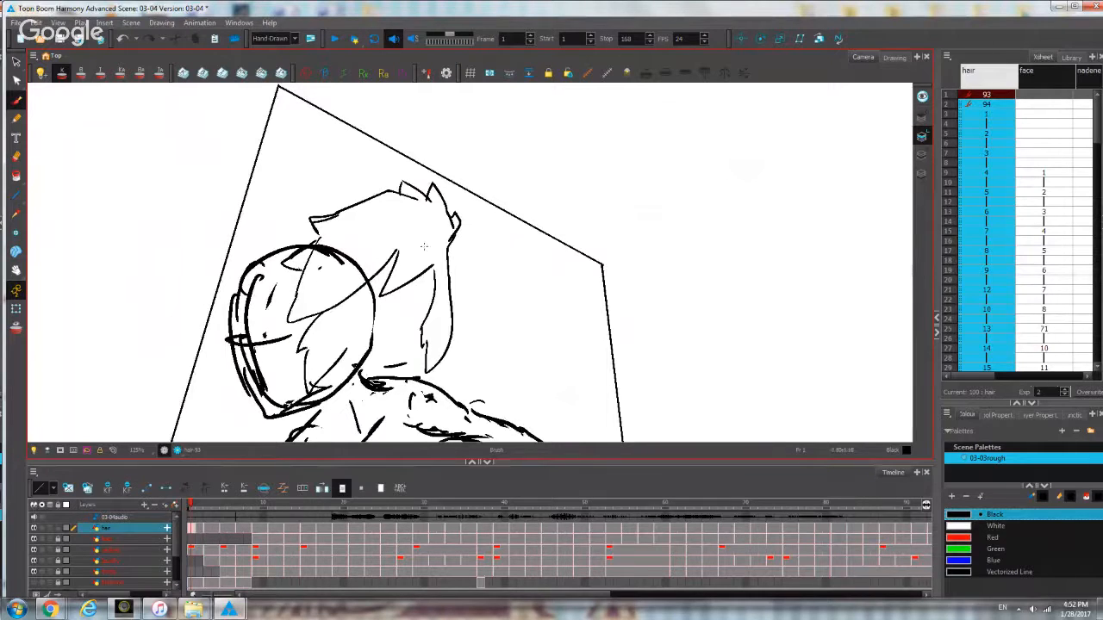
pyautogui.press('1')
pyautogui.press('space')
pyautogui.moveTo(420, 224)
pyautogui.mouseDown()
pyautogui.moveTo(433, 266)
pyautogui.moveTo(328, 355)
pyautogui.moveTo(507, 247)
pyautogui.mouseUp()
pyautogui.hotkey('alt', 's')
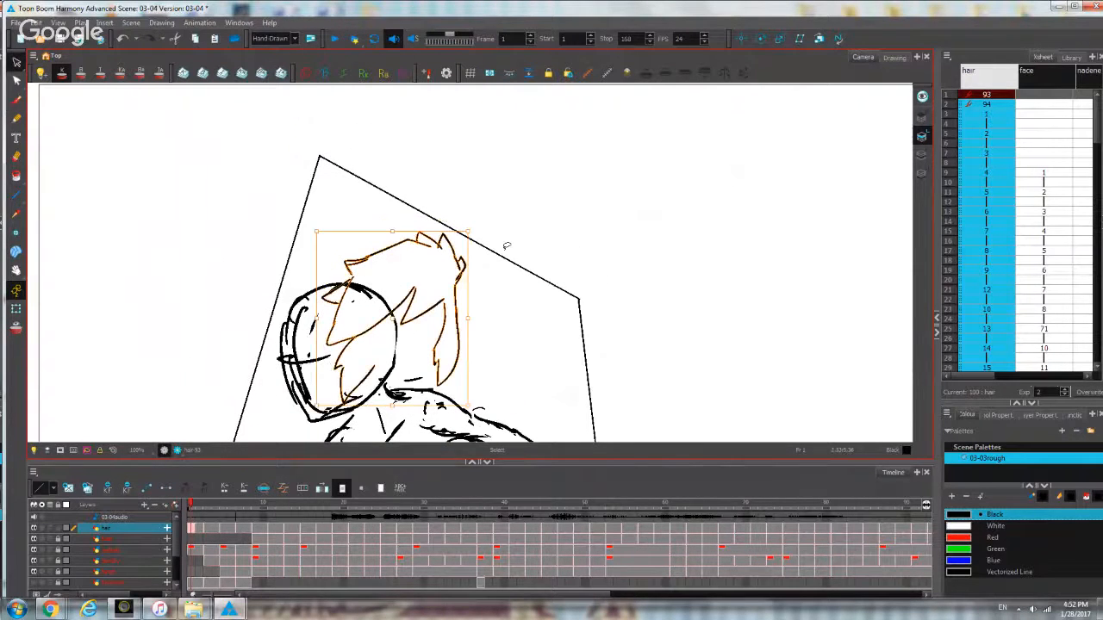
# Remove the pasted drawings from the hair layer's cells at frames 2 and 1.
pyautogui.click(200, 529)
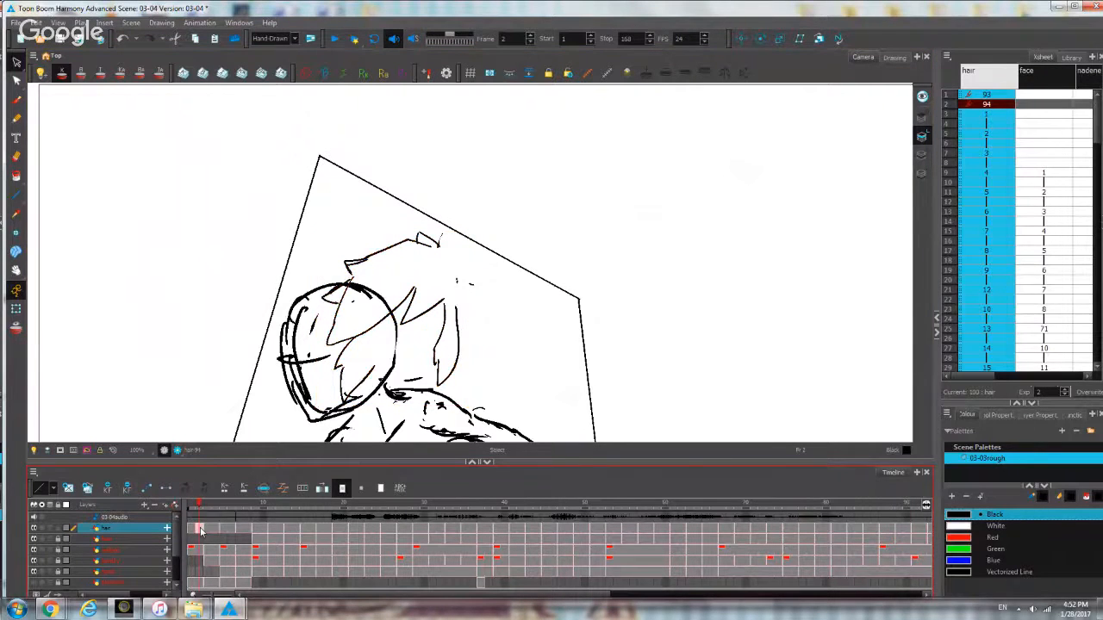
pyautogui.rightClick(200, 529)
pyautogui.click(258, 422)
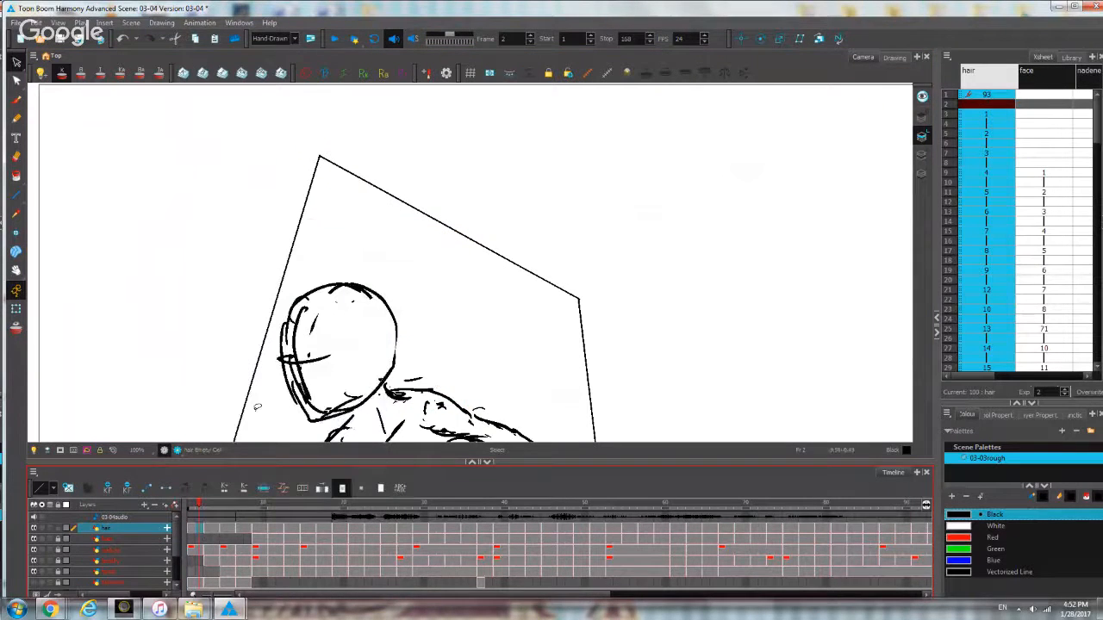
pyautogui.click(191, 529)
pyautogui.rightClick(191, 528)
pyautogui.click(250, 424)
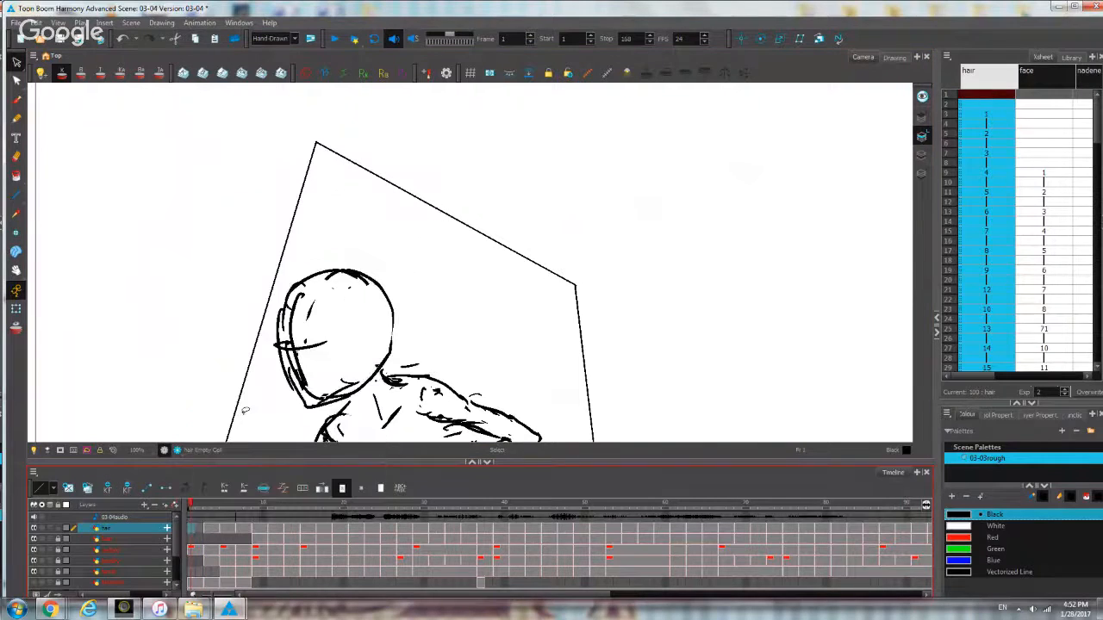
# Brush a simple round head with an eye, an ear and a brimmed cap in the blank area of the hair layer's frame 13.
pyautogui.scroll(-3, 245, 411)
pyautogui.click(289, 529)
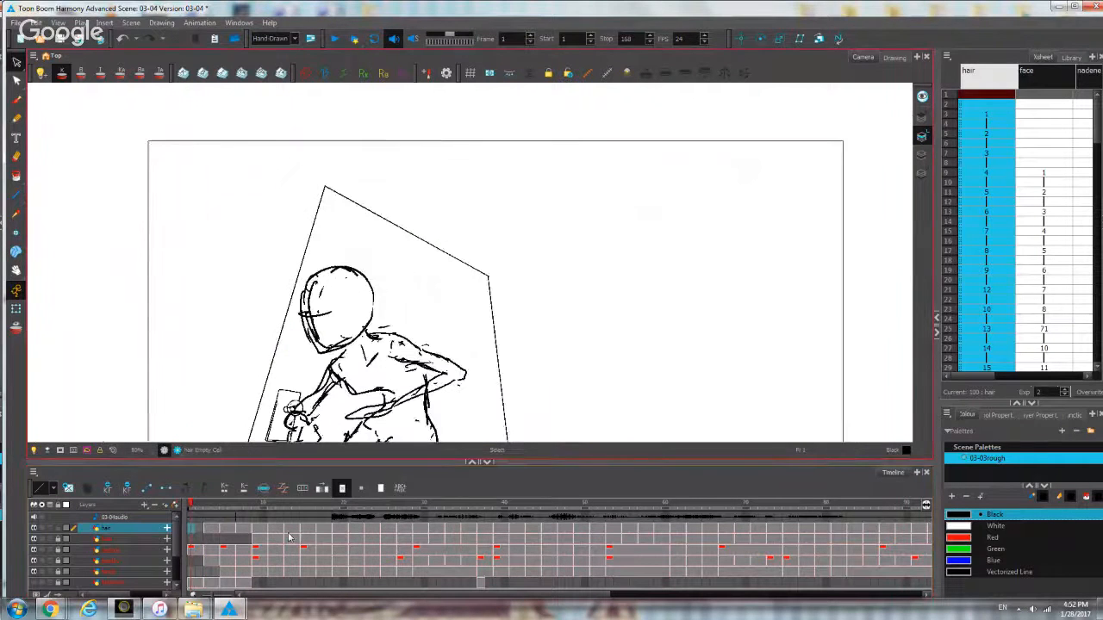
pyautogui.scroll(3, 256, 357)
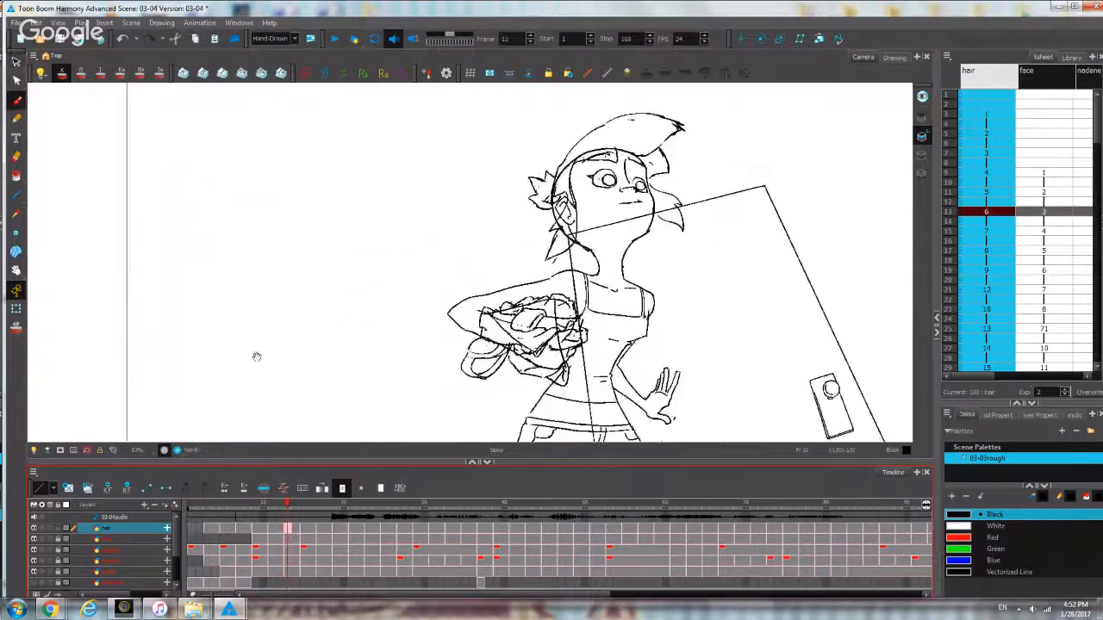
pyautogui.scroll(1, 256, 357)
pyautogui.scroll(1, 359, 315)
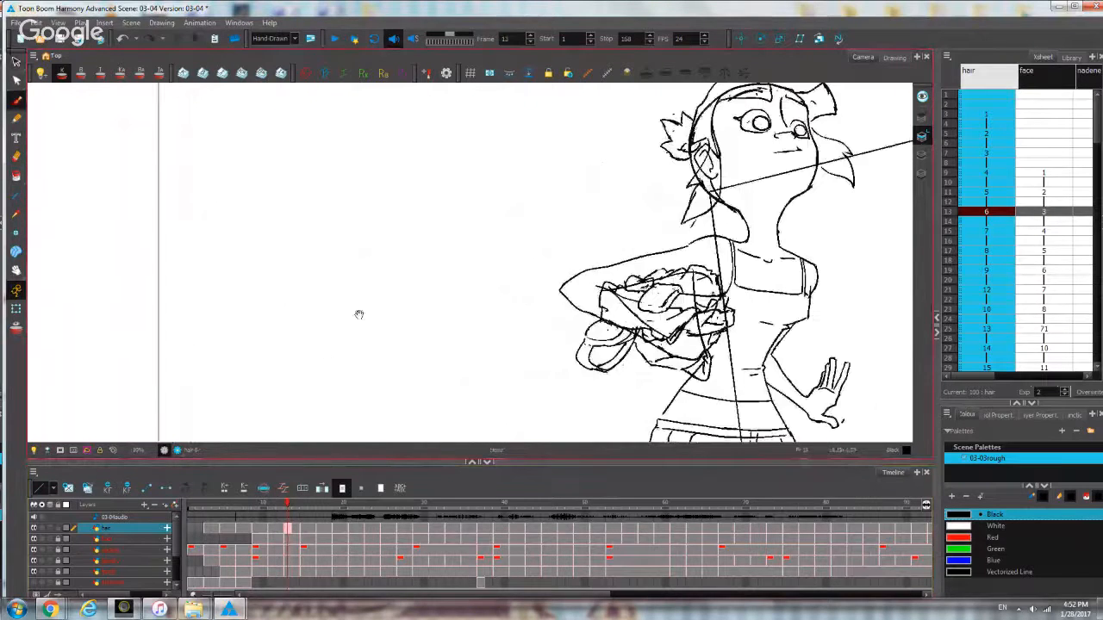
pyautogui.scroll(-2, 358, 314)
pyautogui.scroll(2, 367, 295)
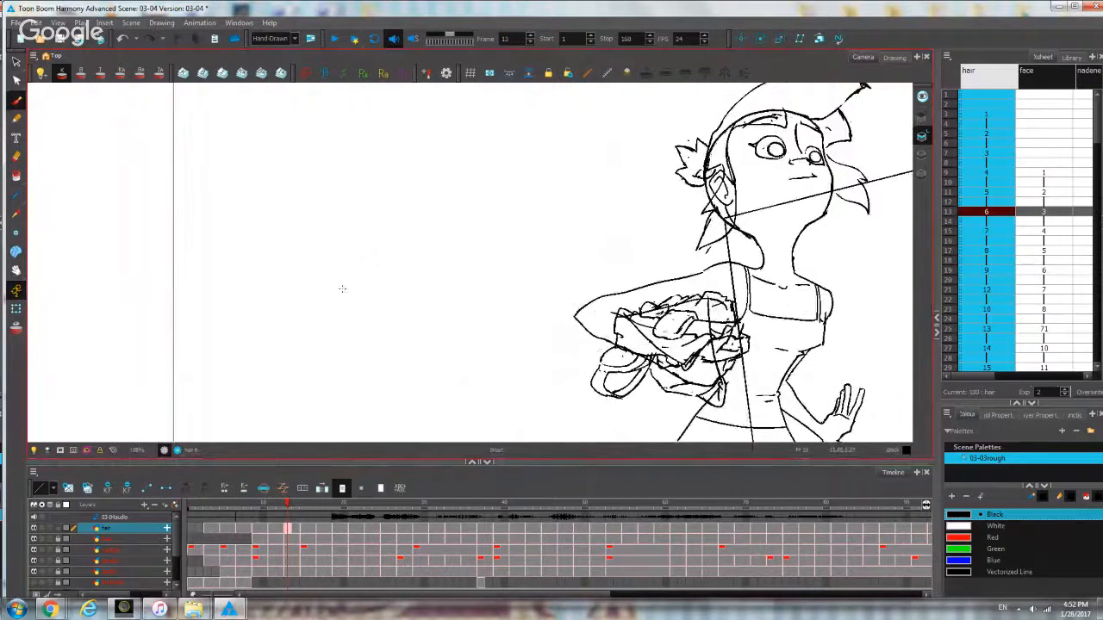
pyautogui.moveTo(356, 311)
pyautogui.mouseDown()
pyautogui.moveTo(333, 271)
pyautogui.moveTo(418, 211)
pyautogui.moveTo(433, 252)
pyautogui.moveTo(420, 307)
pyautogui.mouseUp()
pyautogui.hotkey('ctrl', 'z')
pyautogui.moveTo(339, 282)
pyautogui.mouseDown()
pyautogui.moveTo(329, 259)
pyautogui.moveTo(387, 192)
pyautogui.moveTo(394, 301)
pyautogui.mouseUp()
pyautogui.moveTo(332, 268)
pyautogui.mouseDown()
pyautogui.moveTo(360, 307)
pyautogui.moveTo(407, 295)
pyautogui.mouseUp()
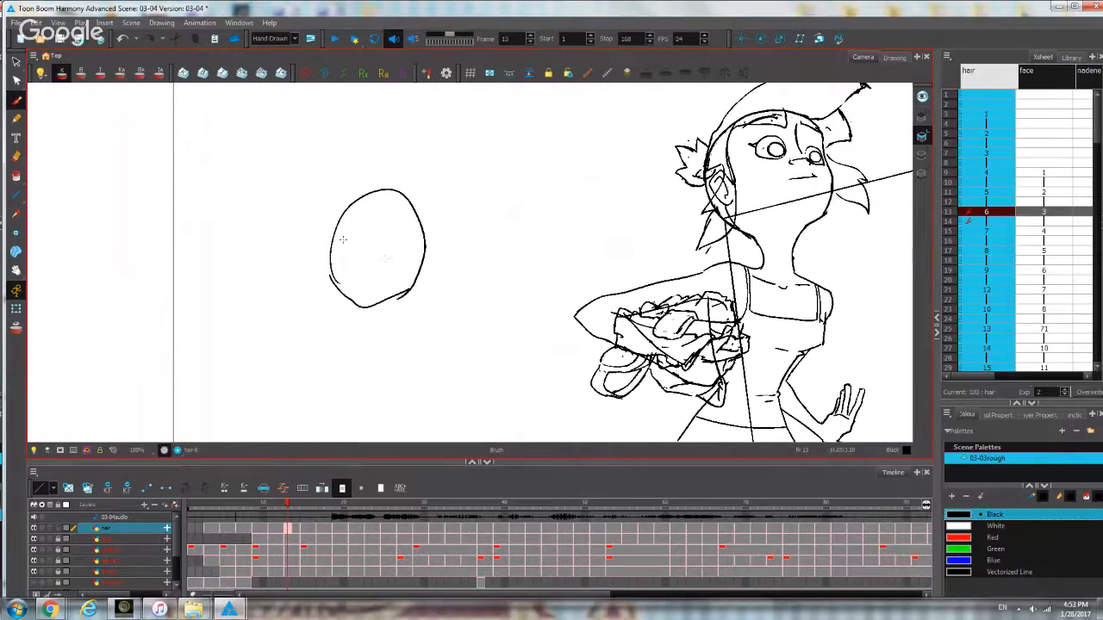
pyautogui.moveTo(341, 240)
pyautogui.mouseDown()
pyautogui.moveTo(342, 251)
pyautogui.moveTo(386, 270)
pyautogui.mouseUp()
pyautogui.moveTo(324, 212)
pyautogui.mouseDown()
pyautogui.moveTo(303, 215)
pyautogui.moveTo(377, 216)
pyautogui.moveTo(368, 170)
pyautogui.moveTo(424, 214)
pyautogui.mouseUp()
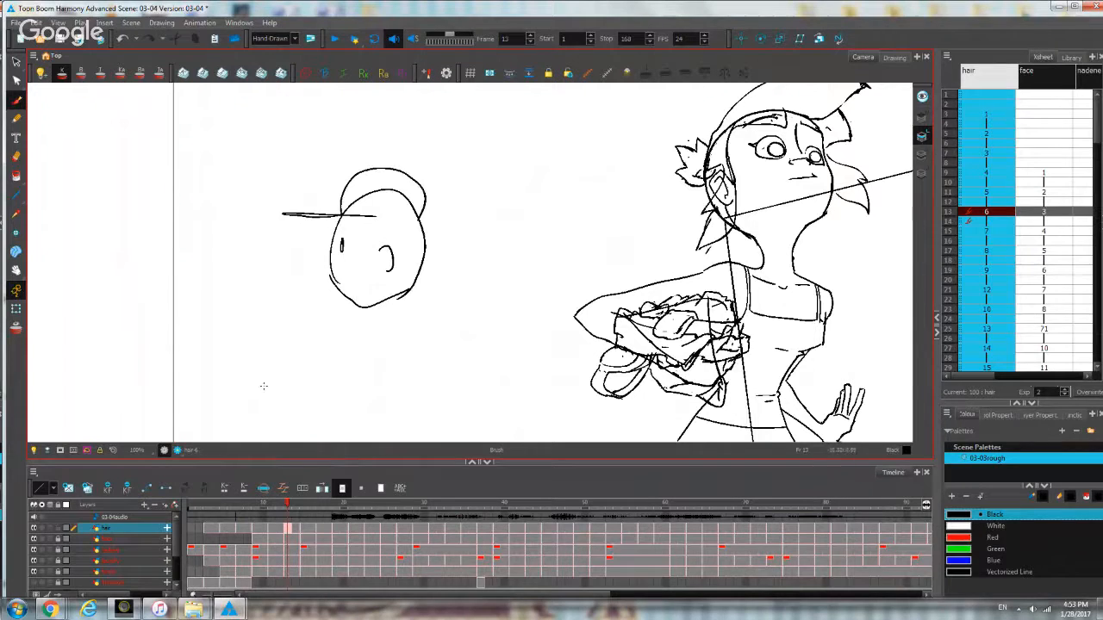
# Check frames 15 and 17 of the hair layer, using the onion skin on frame 17, and return to frame 14.
pyautogui.click(303, 536)
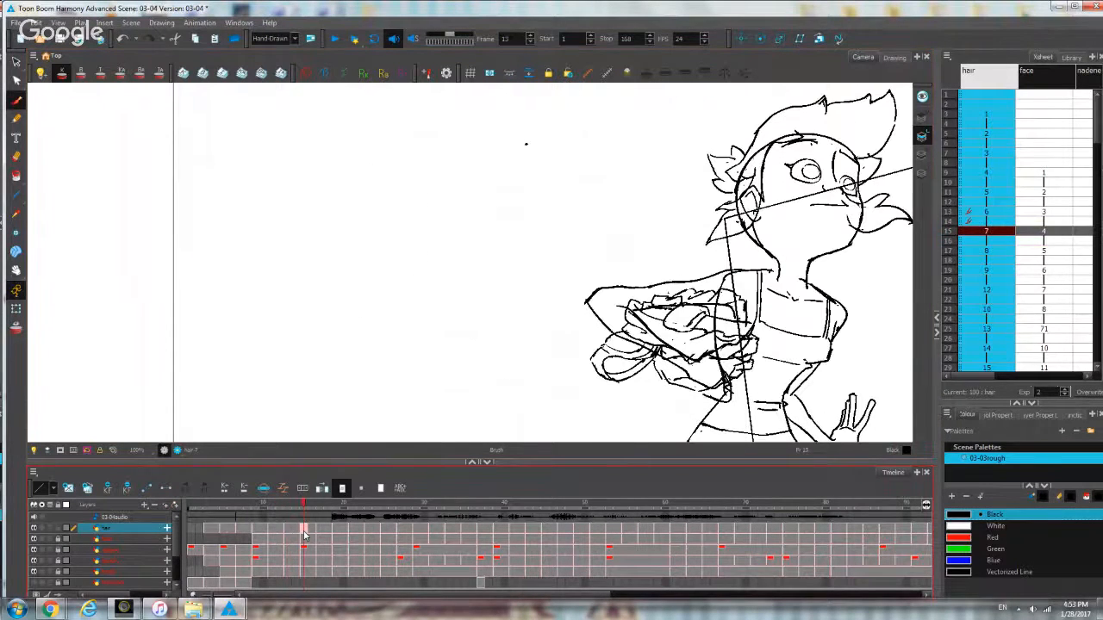
pyautogui.click(317, 536)
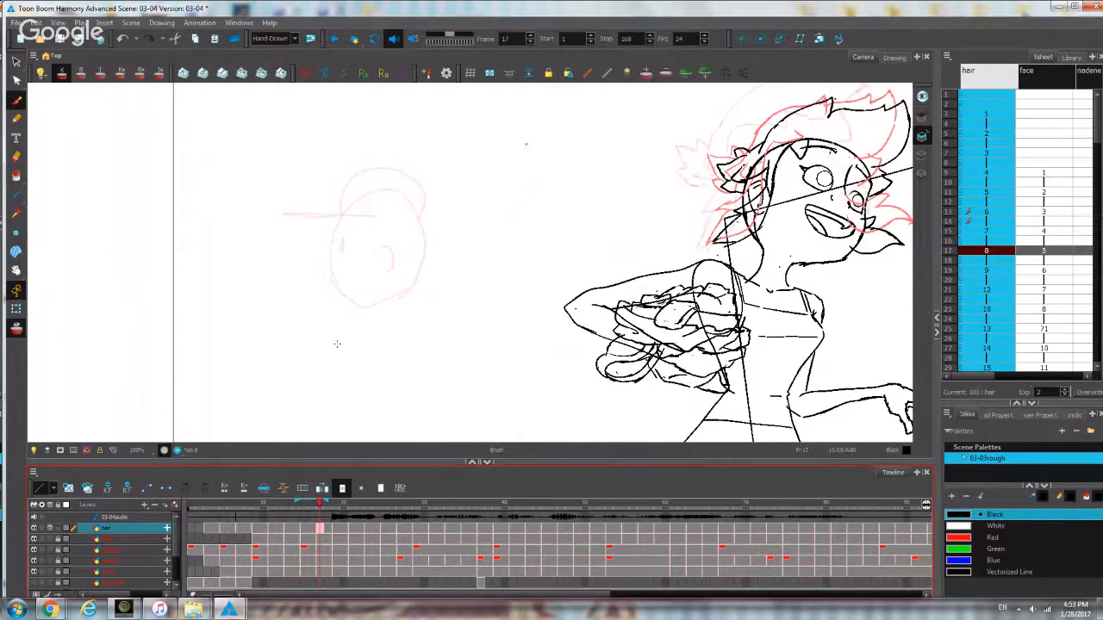
pyautogui.click(312, 529)
pyautogui.click(292, 531)
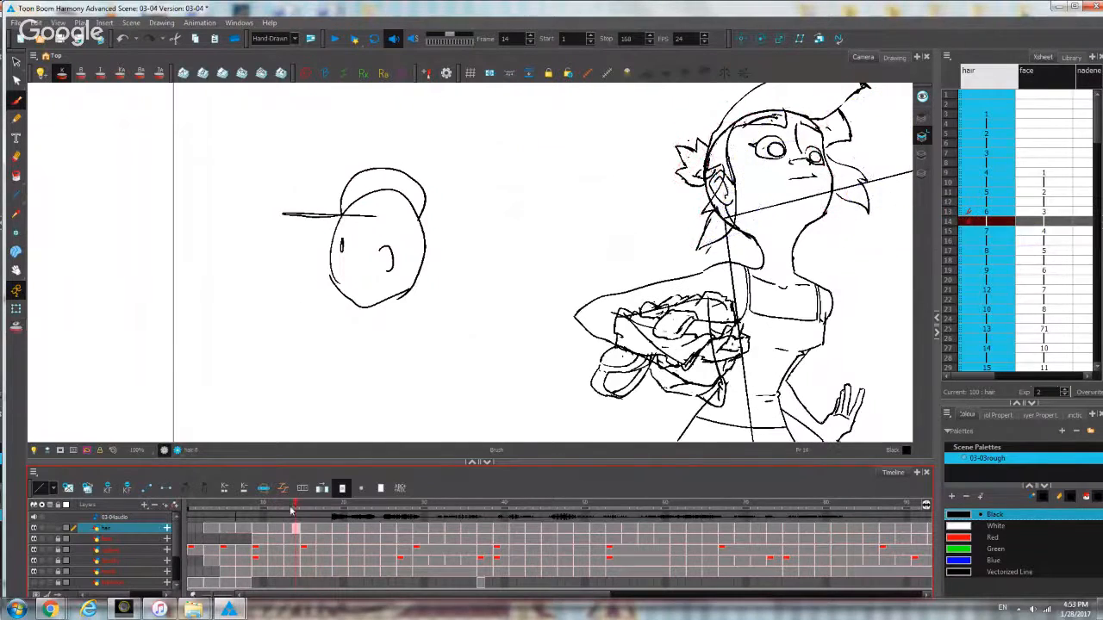
# Copy the capped head from frame 14 to frame 18 of the hair layer, mirror it to face right and enable onion skin.
pyautogui.hotkey('alt', 's')
pyautogui.moveTo(388, 169)
pyautogui.mouseDown()
pyautogui.moveTo(280, 290)
pyautogui.moveTo(385, 172)
pyautogui.mouseUp()
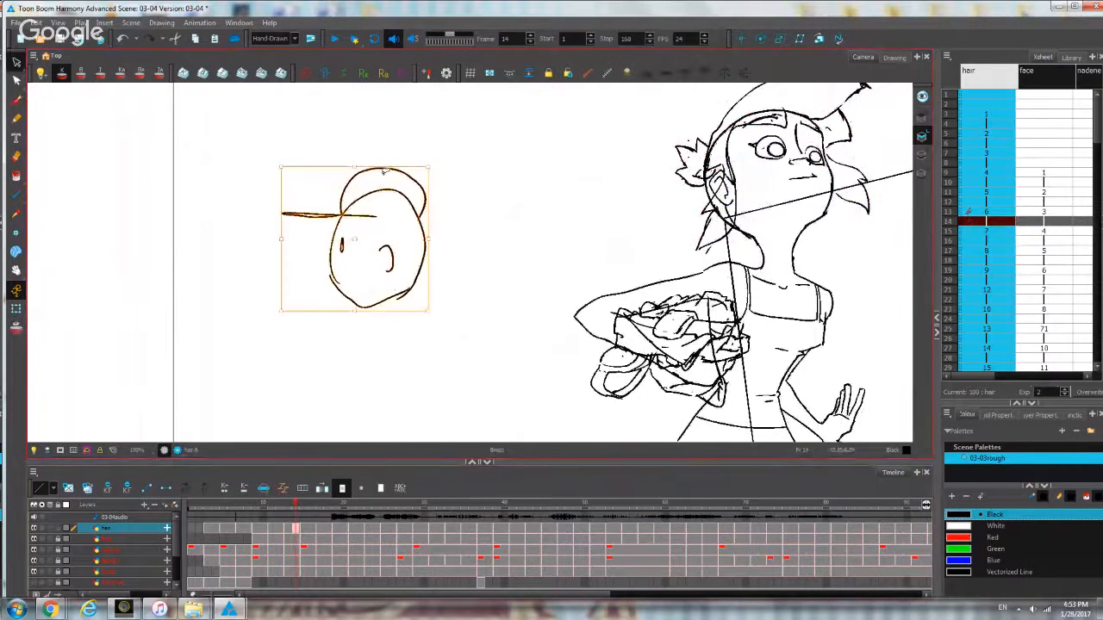
pyautogui.click(328, 529)
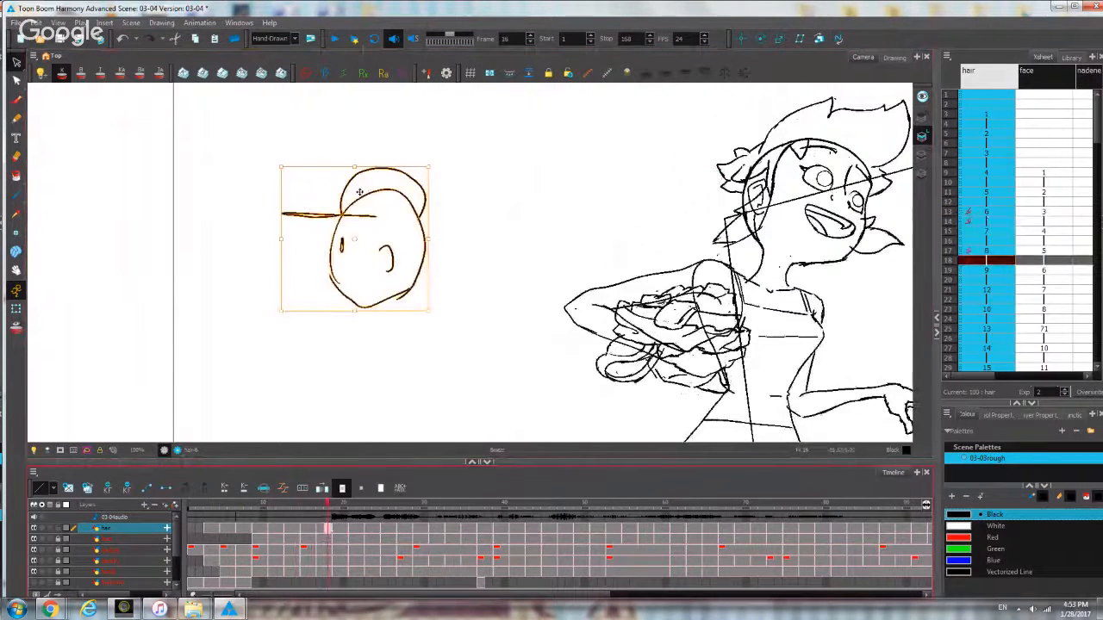
pyautogui.click(281, 238)
pyautogui.moveTo(540, 231)
pyautogui.mouseDown()
pyautogui.moveTo(573, 238)
pyautogui.moveTo(543, 222)
pyautogui.moveTo(433, 222)
pyautogui.mouseUp()
pyautogui.hotkey('alt', 'o')
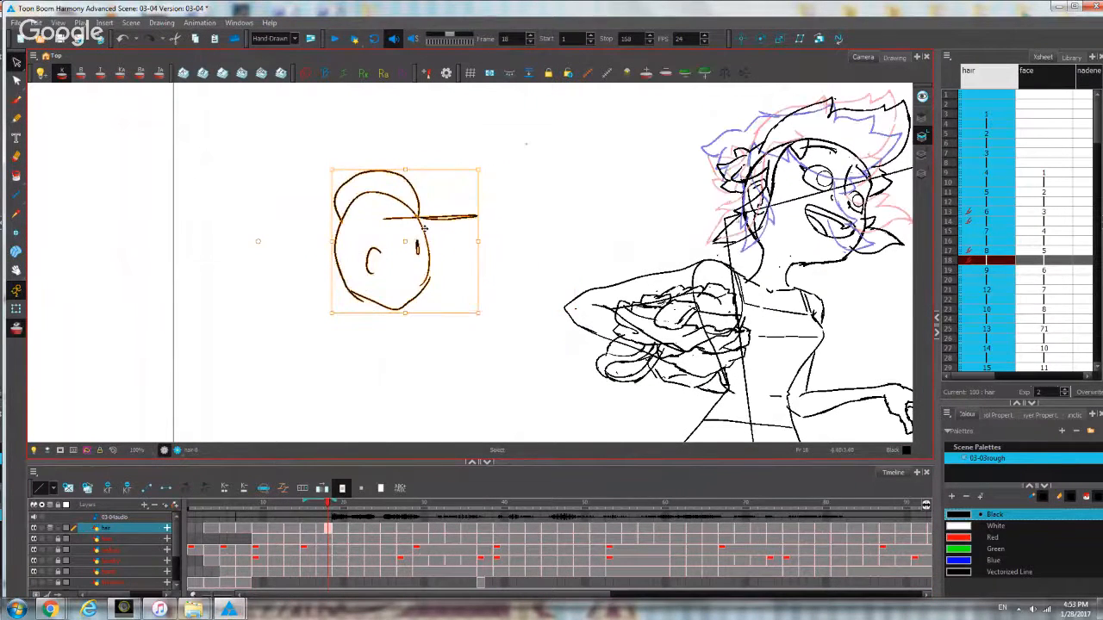
# Select the whole mirrored head on the hair layer's frame 17 and shift it slightly to the right.
pyautogui.click(319, 530)
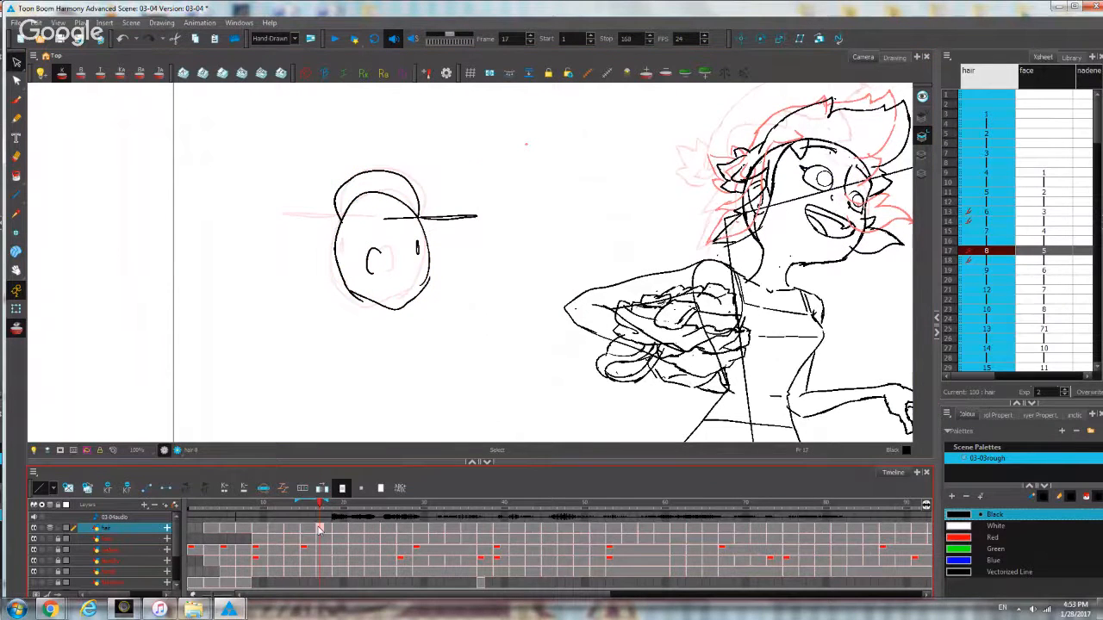
pyautogui.click(420, 144)
pyautogui.hotkey('ctrl', 'a')
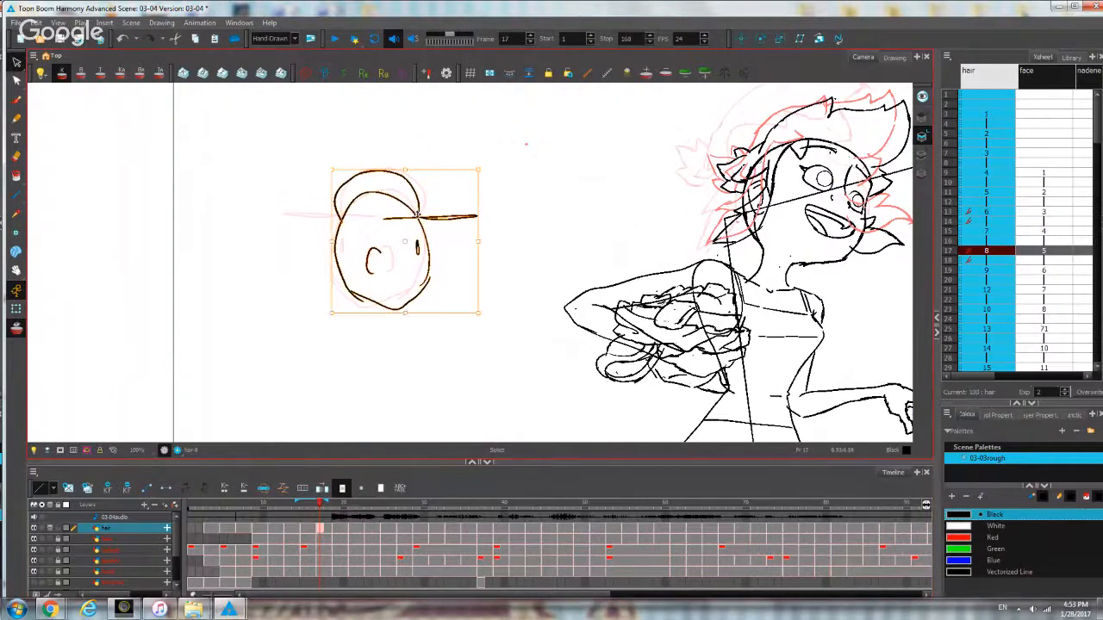
pyautogui.moveTo(417, 215); pyautogui.dragTo(445, 208)
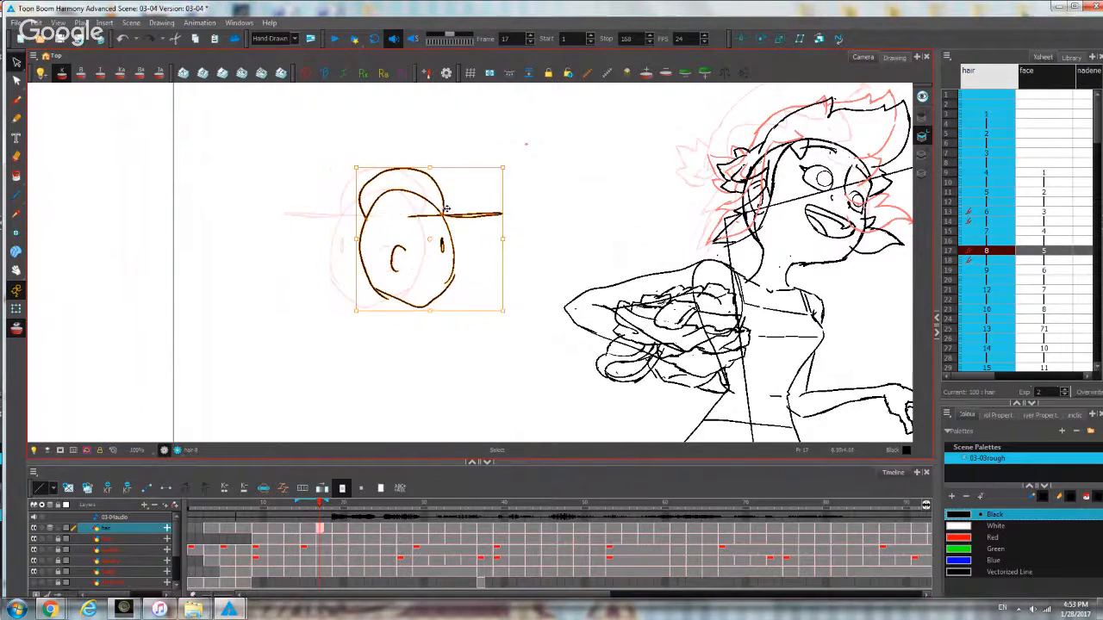
# Brush an in-between front-view head with cap, two eyes and ears on the hair layer's frame 15, guided by onion skin on both sides.
pyautogui.click(302, 527)
pyautogui.hotkey('alt', 'b')
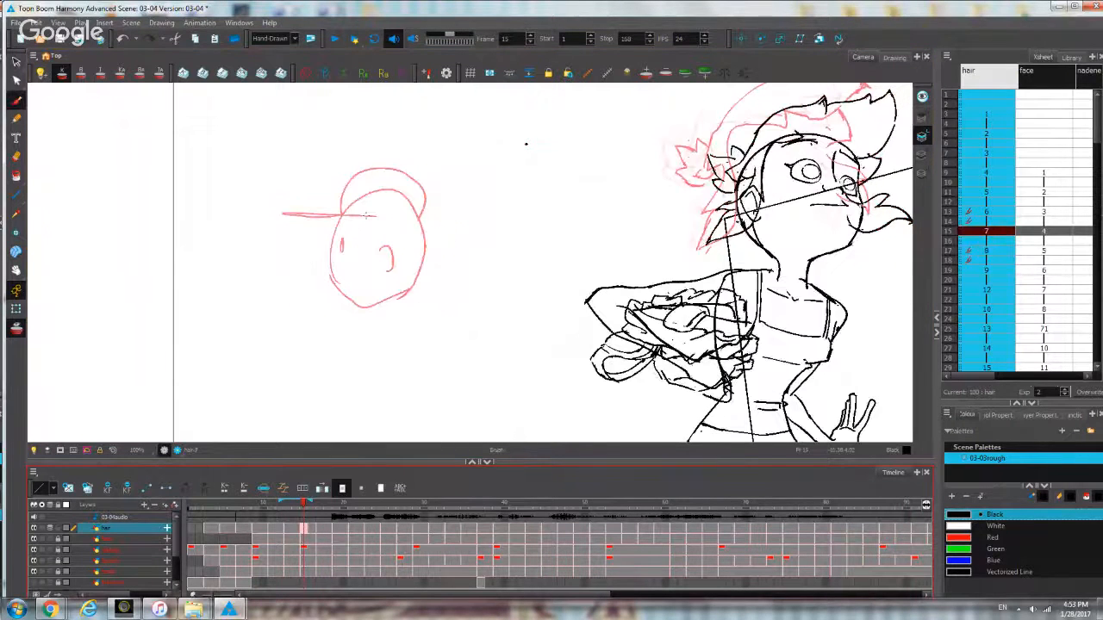
pyautogui.moveTo(309, 505); pyautogui.dragTo(327, 504)
pyautogui.moveTo(365, 176)
pyautogui.mouseDown()
pyautogui.moveTo(350, 189)
pyautogui.moveTo(354, 214)
pyautogui.mouseUp()
pyautogui.hotkey('ctrl', 'z')
pyautogui.moveTo(392, 170)
pyautogui.mouseDown()
pyautogui.moveTo(423, 205)
pyautogui.moveTo(341, 247)
pyautogui.moveTo(359, 303)
pyautogui.moveTo(417, 293)
pyautogui.moveTo(428, 199)
pyautogui.mouseUp()
pyautogui.hotkey('ctrl', 'z')
pyautogui.moveTo(346, 217)
pyautogui.mouseDown()
pyautogui.moveTo(347, 276)
pyautogui.moveTo(380, 303)
pyautogui.moveTo(398, 306)
pyautogui.moveTo(426, 278)
pyautogui.moveTo(431, 220)
pyautogui.mouseUp()
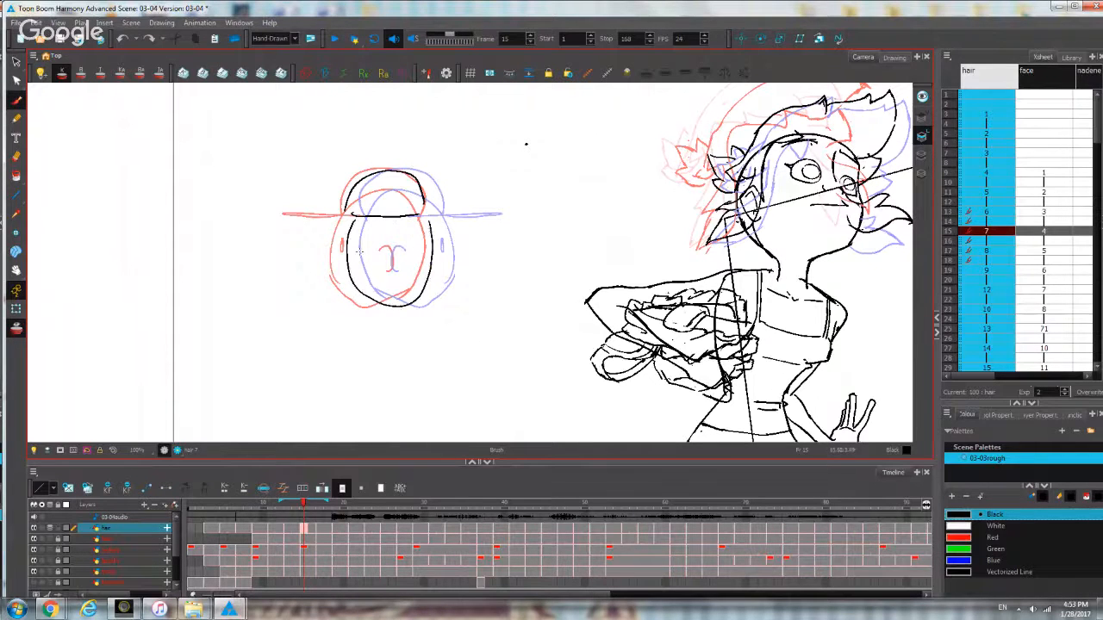
pyautogui.moveTo(365, 240)
pyautogui.mouseDown()
pyautogui.moveTo(366, 252)
pyautogui.moveTo(403, 250)
pyautogui.moveTo(431, 271)
pyautogui.mouseUp()
pyautogui.hotkey('alt', 'o')
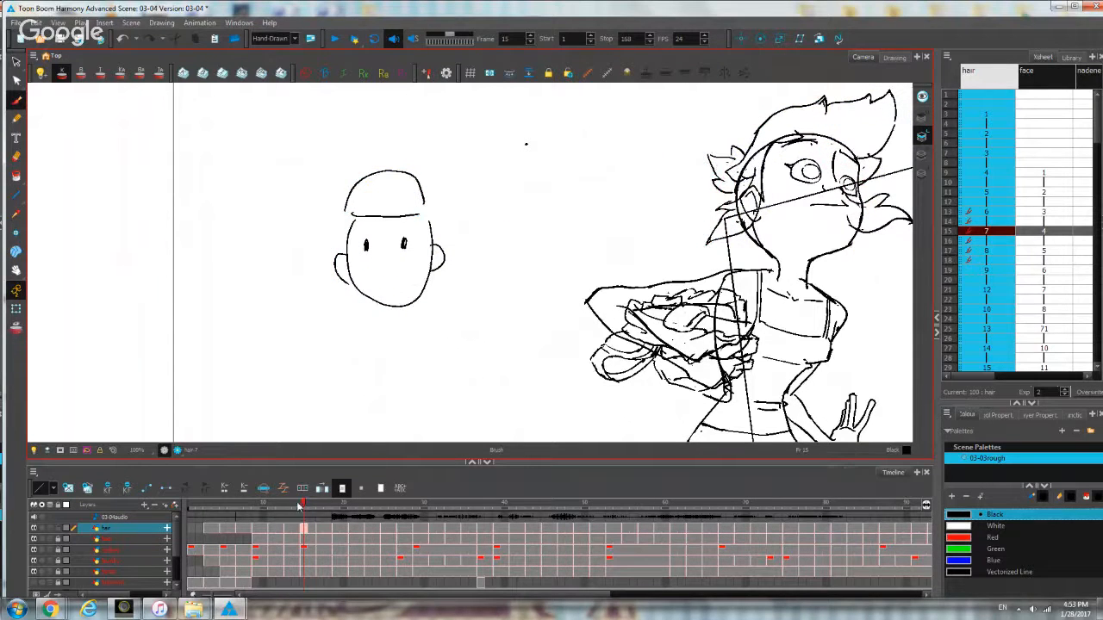
# Return to frame 13 of the hair layer and delete the brushed side-view head from the blank area.
pyautogui.click(281, 504)
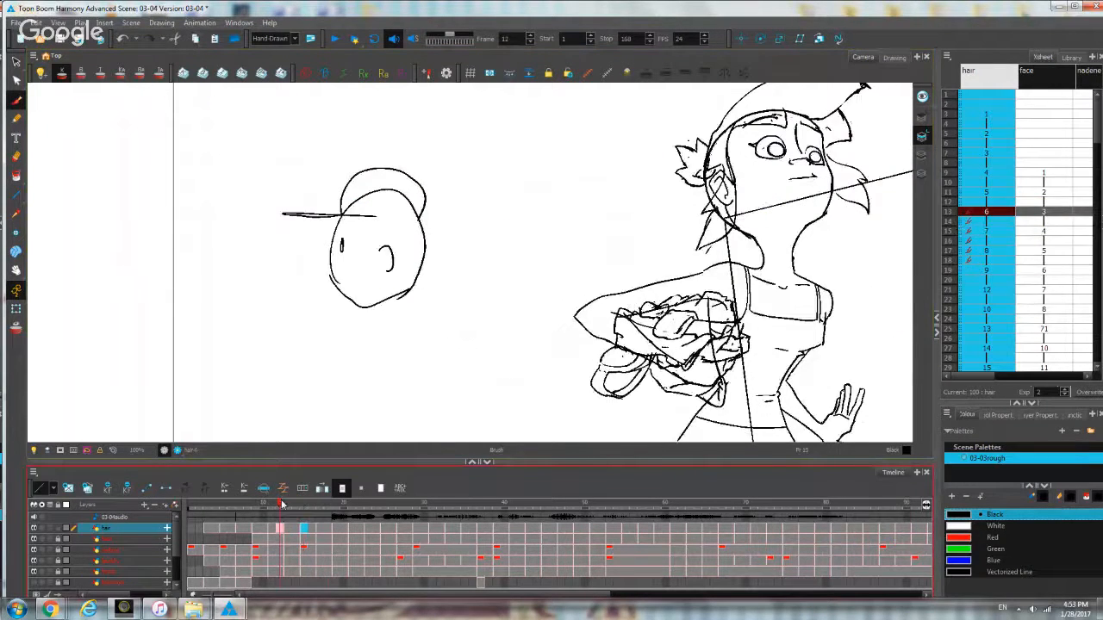
pyautogui.moveTo(281, 504)
pyautogui.mouseDown()
pyautogui.moveTo(326, 515)
pyautogui.moveTo(287, 511)
pyautogui.mouseUp()
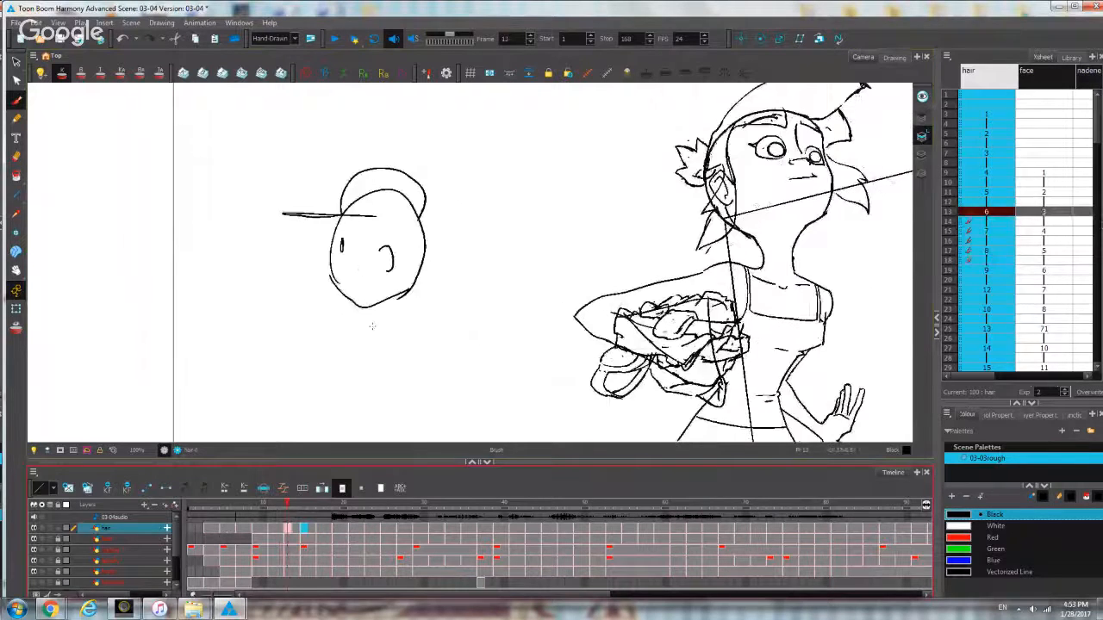
pyautogui.scroll(-1, 372, 326)
pyautogui.scroll(-1, 354, 268)
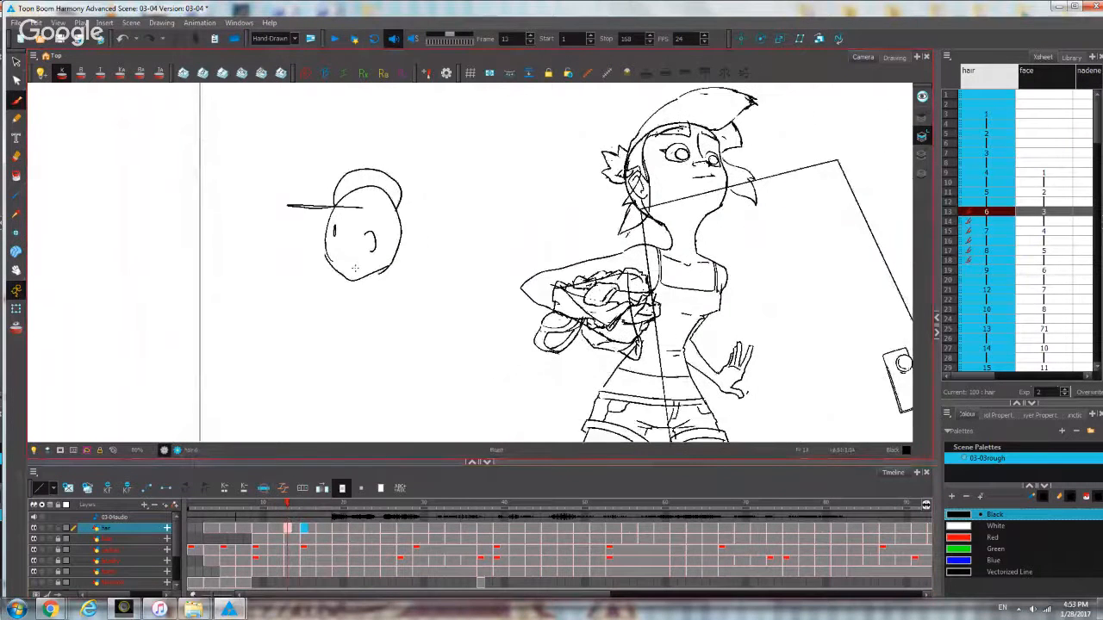
pyautogui.scroll(2, 405, 289)
pyautogui.scroll(-1, 417, 304)
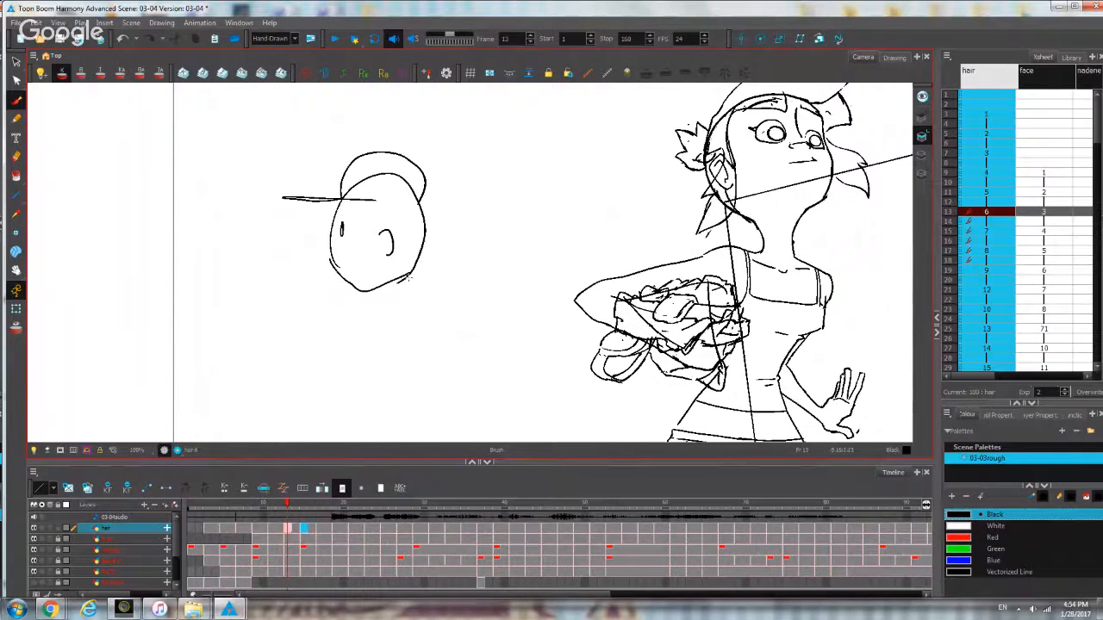
pyautogui.press('space')
pyautogui.moveTo(445, 254)
pyautogui.mouseDown()
pyautogui.moveTo(437, 242)
pyautogui.moveTo(446, 275)
pyautogui.mouseUp()
pyautogui.moveTo(460, 216)
pyautogui.mouseDown()
pyautogui.moveTo(281, 319)
pyautogui.moveTo(457, 258)
pyautogui.moveTo(401, 263)
pyautogui.mouseUp()
pyautogui.press('Delete')
# Look over the character drawings on the hair layer's frames 14 and 59.
pyautogui.press('2')
pyautogui.press('2')
pyautogui.press('1')
pyautogui.press('1')
pyautogui.press('1')
pyautogui.press('2')
pyautogui.press('2')
pyautogui.press('.')
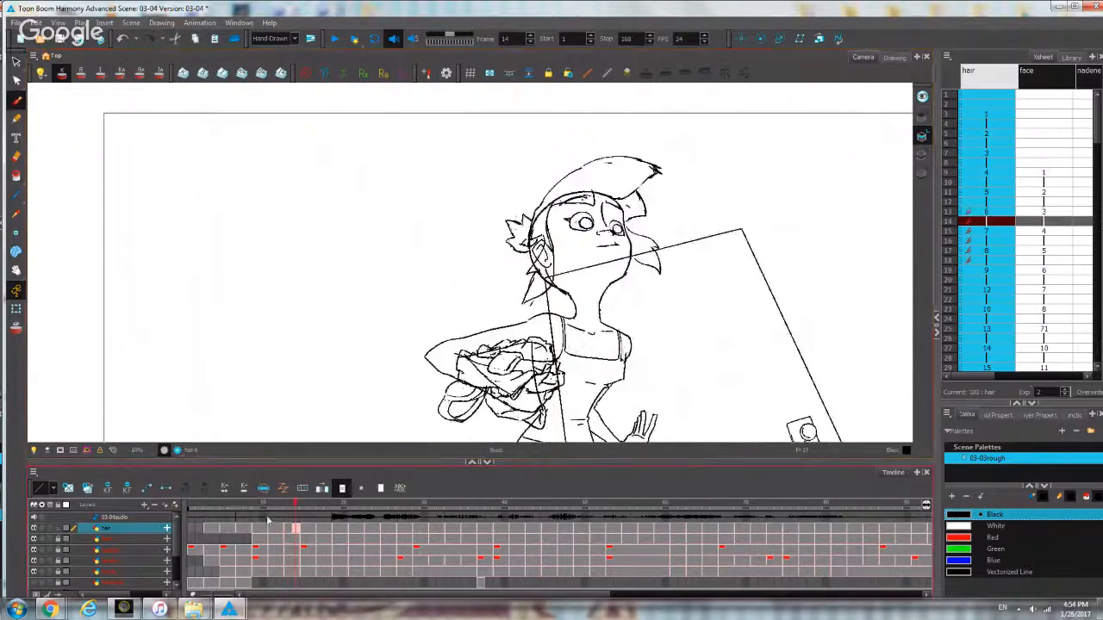
pyautogui.click(654, 533)
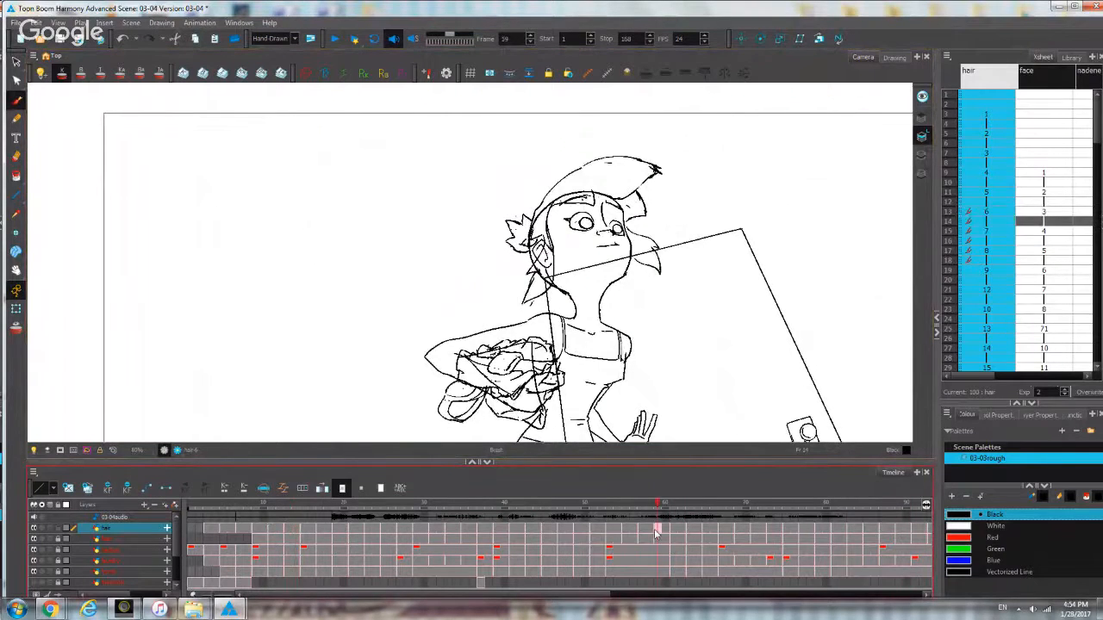
pyautogui.press('2')
pyautogui.press('2')
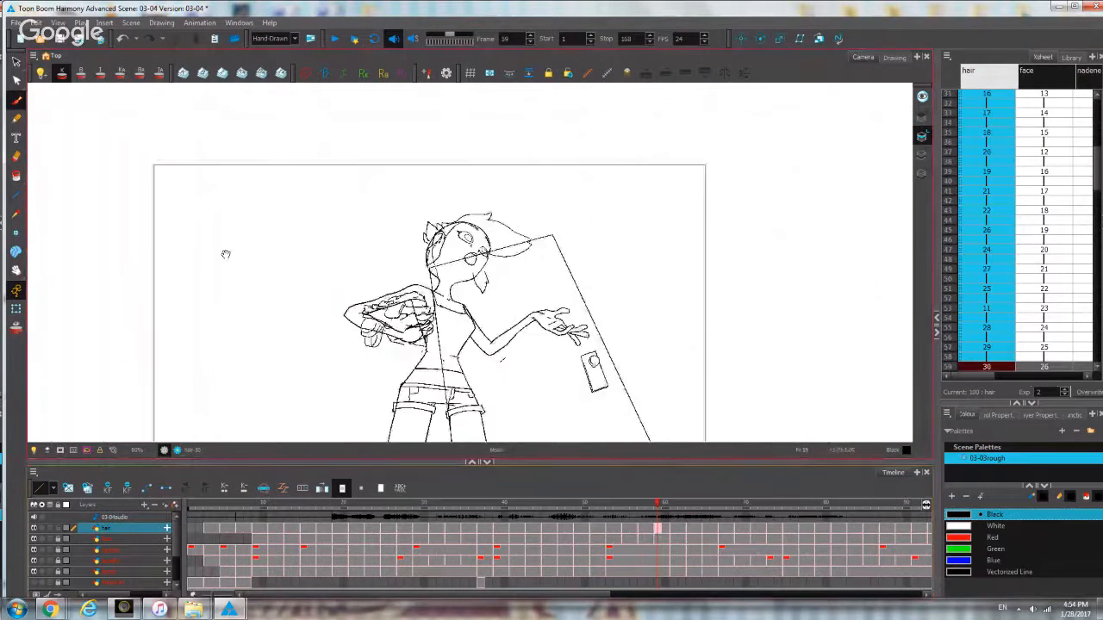
# Check the drawings at the face layer's frame 17 and the nadene layer's frame 15.
pyautogui.scroll(3, 129, 255)
pyautogui.click(322, 539)
pyautogui.scroll(-2, 580, 384)
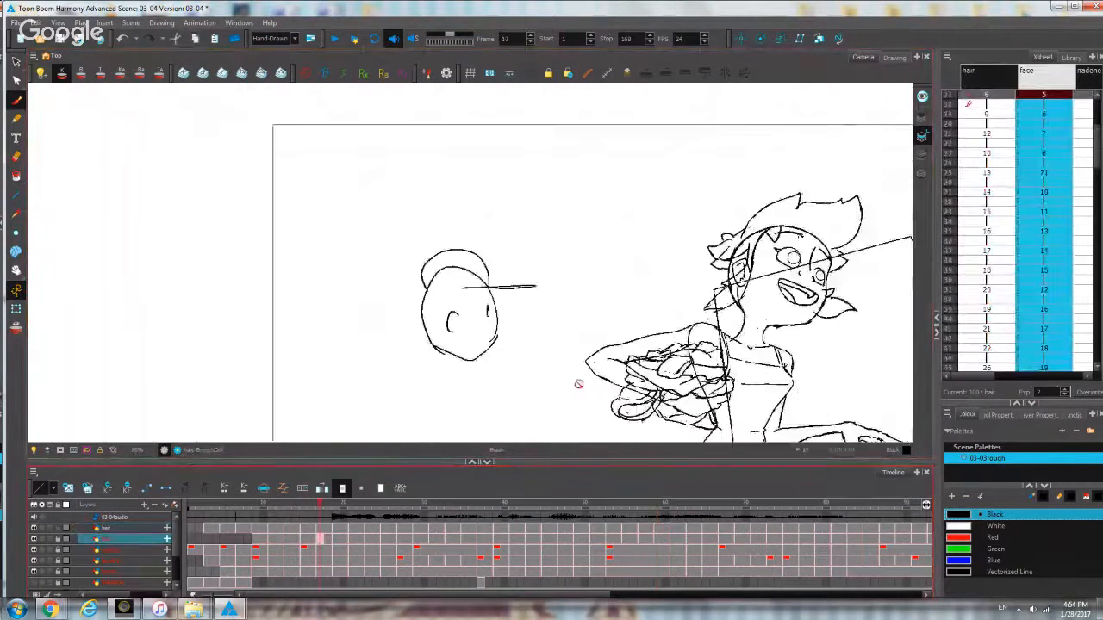
pyautogui.moveTo(552, 349); pyautogui.dragTo(494, 343)
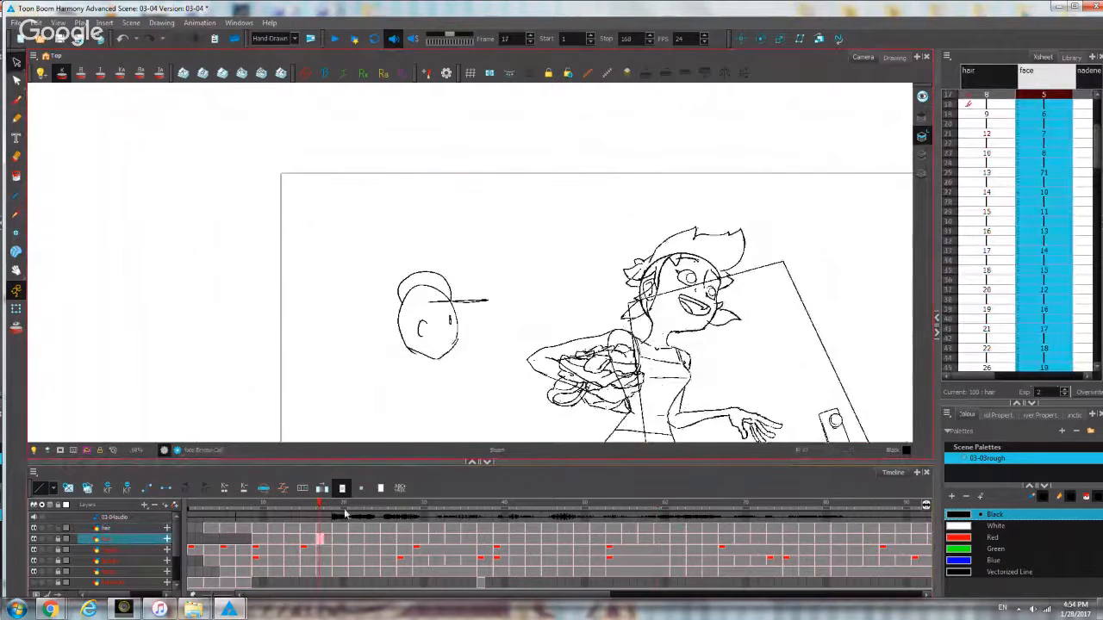
pyautogui.click(303, 549)
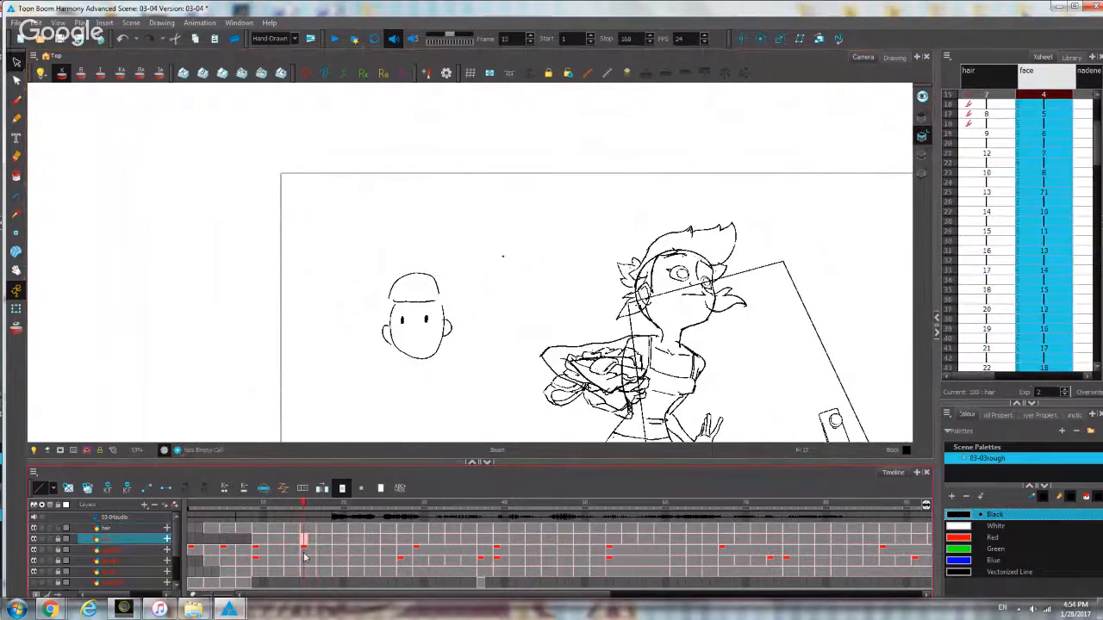
pyautogui.scroll(-2, 411, 340)
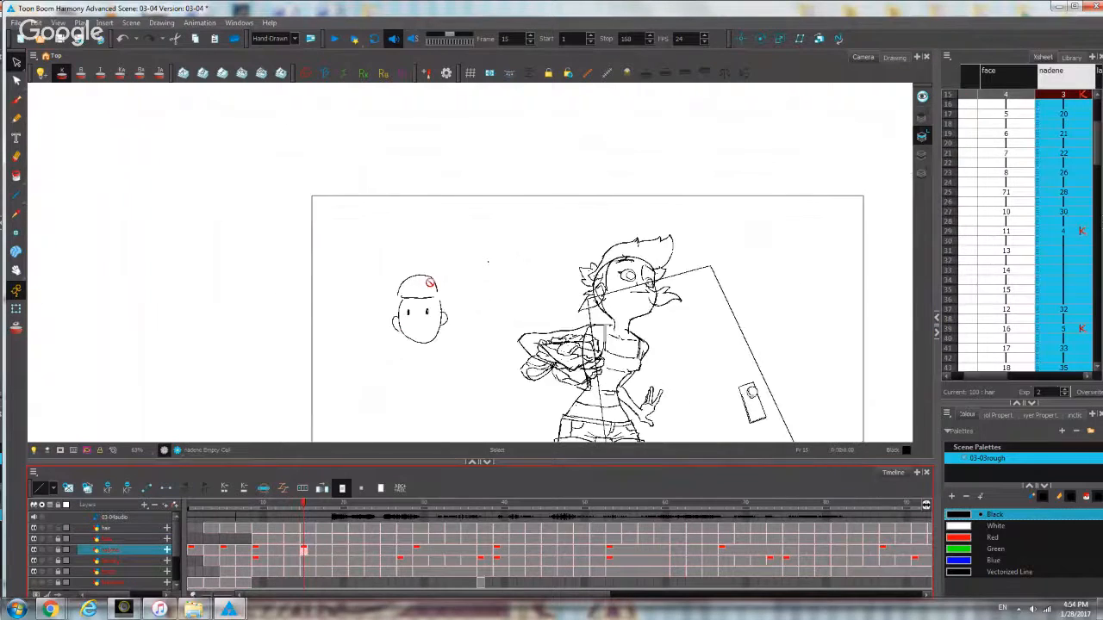
pyautogui.moveTo(462, 280); pyautogui.dragTo(360, 243)
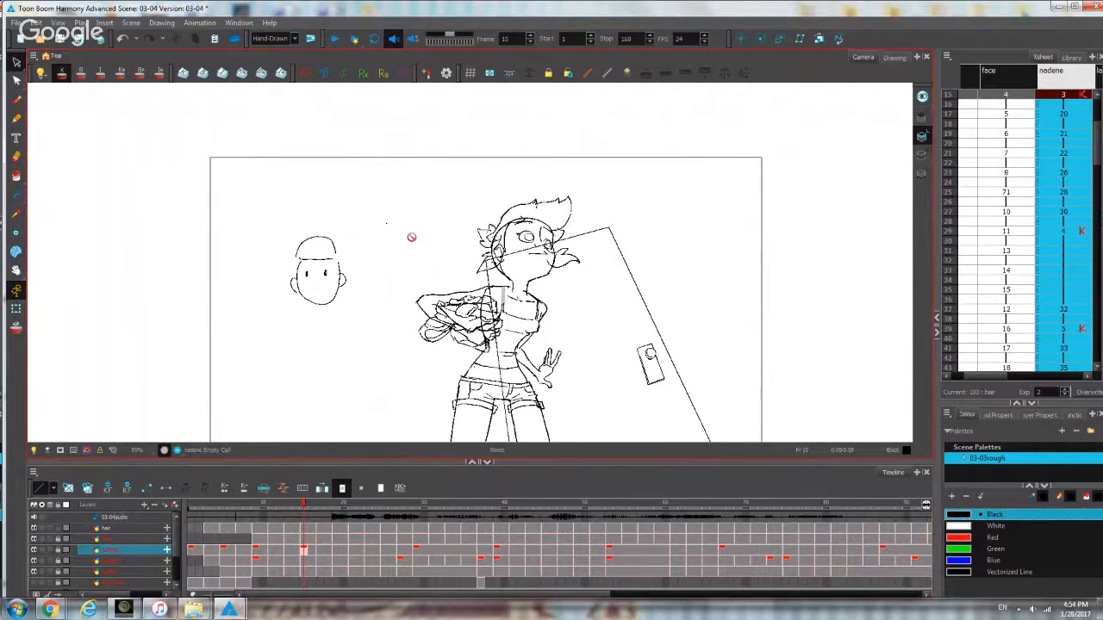
pyautogui.hotkey('alt', 'b')
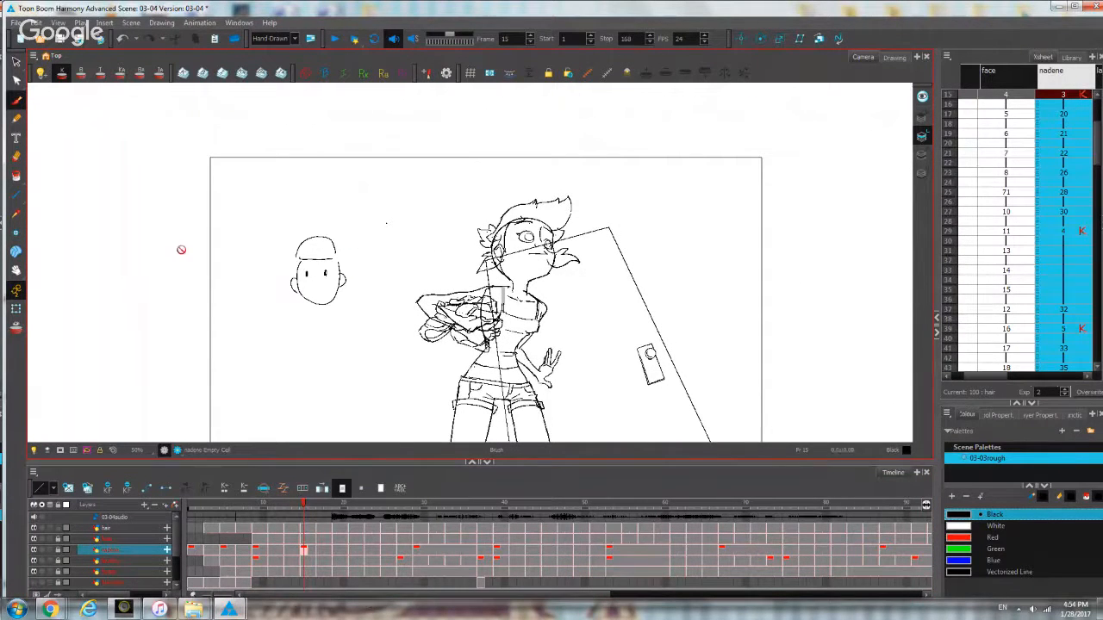
# Save the scene and select the face layer.
pyautogui.click(16, 23)
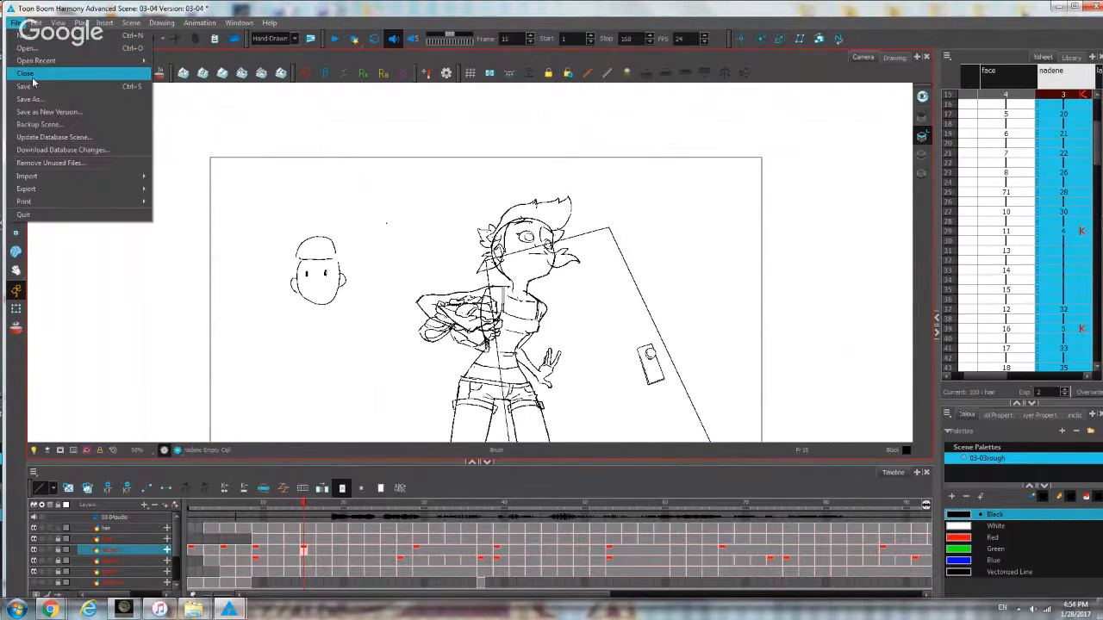
pyautogui.click(33, 89)
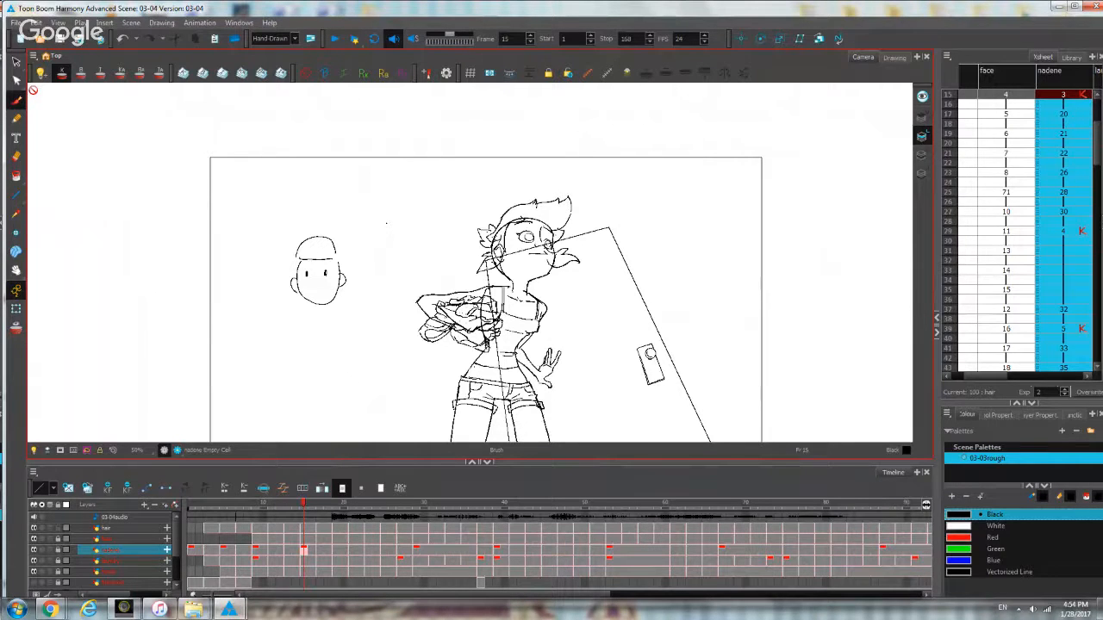
pyautogui.click(136, 539)
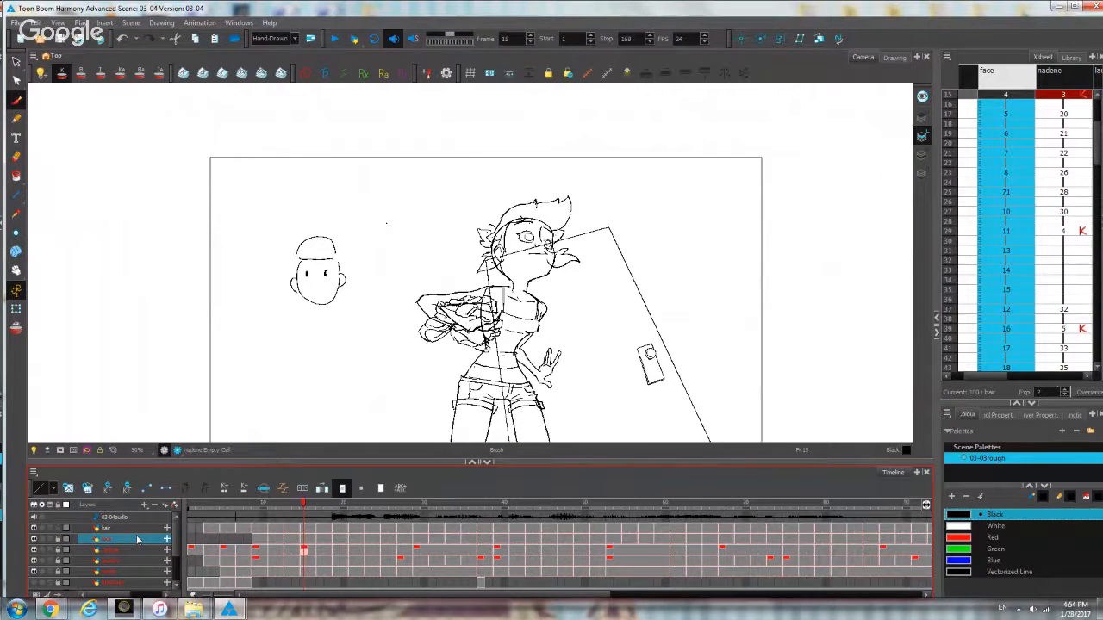
# Switch to the YouTube live chat window in Chrome and read the viewers' latest questions.
pyautogui.moveTo(52, 609)
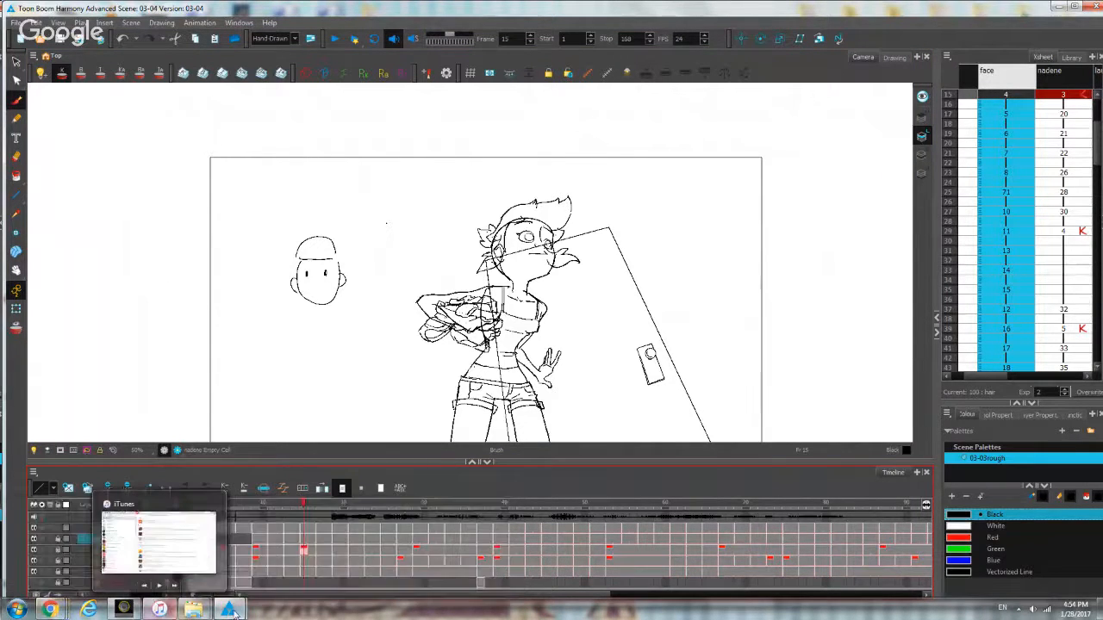
pyautogui.moveTo(233, 612)
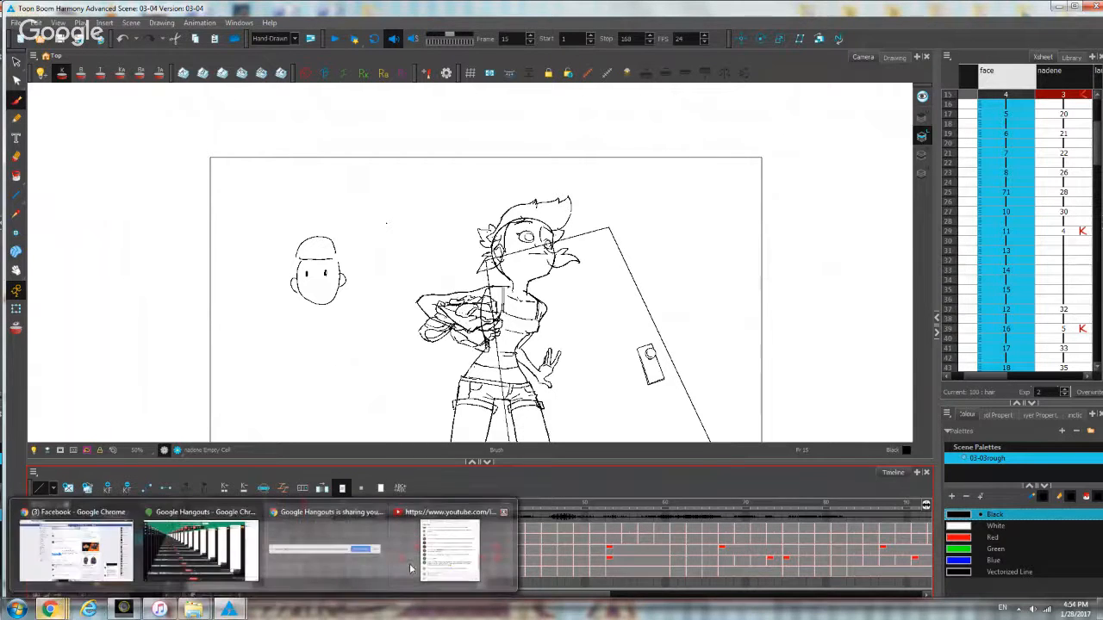
pyautogui.click(439, 564)
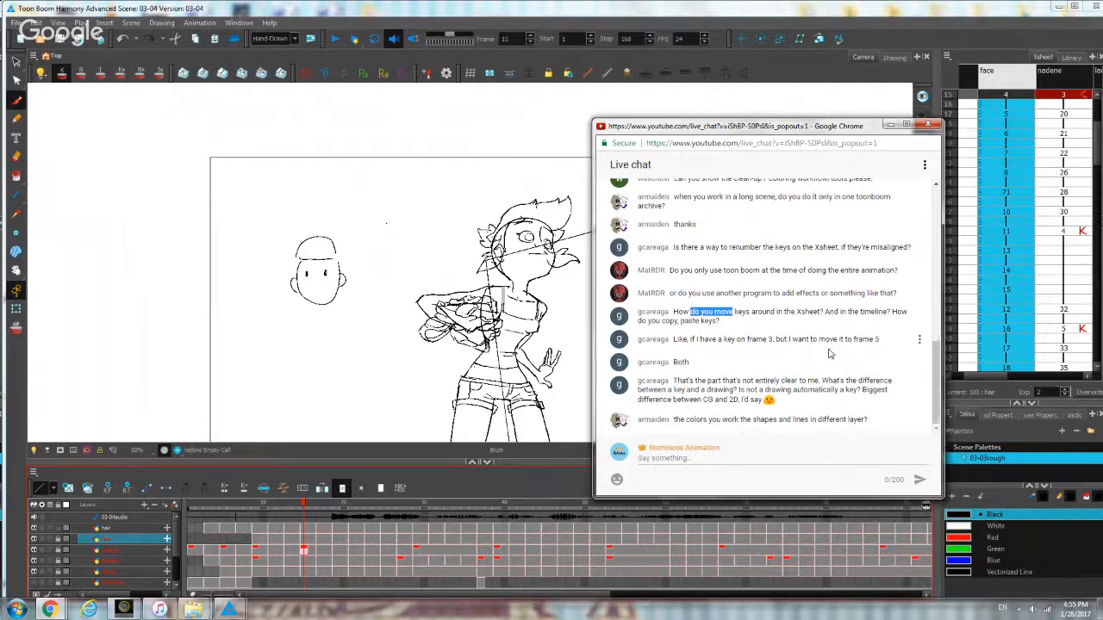
# Switch to Facebook in Chrome, read the open conversation and reply "ok", then minimize that browser window.
pyautogui.moveTo(52, 610)
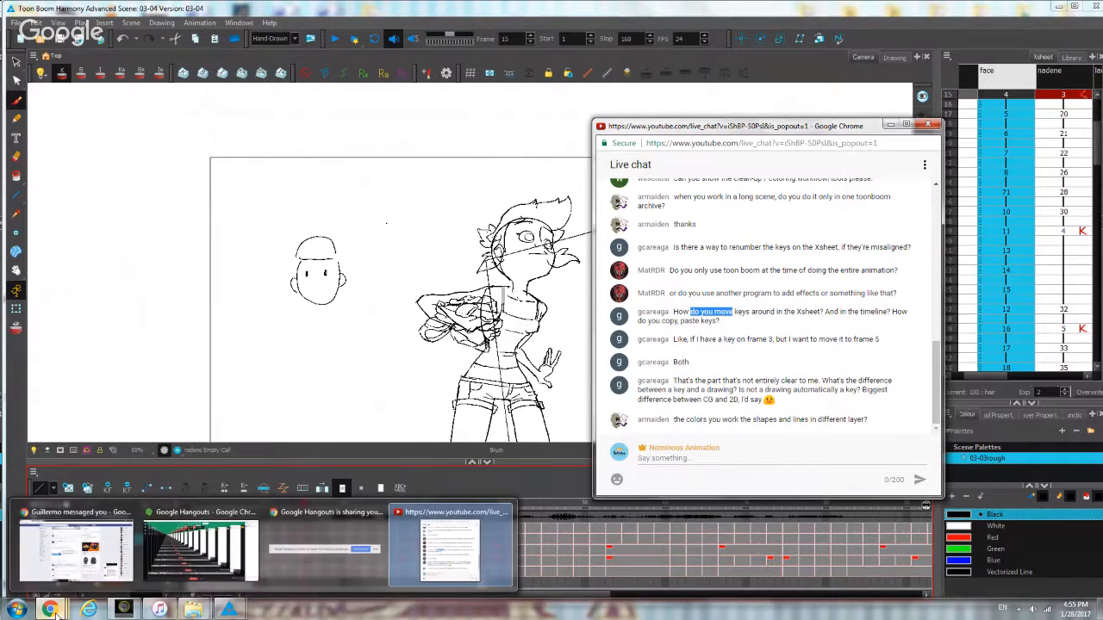
pyautogui.click(76, 545)
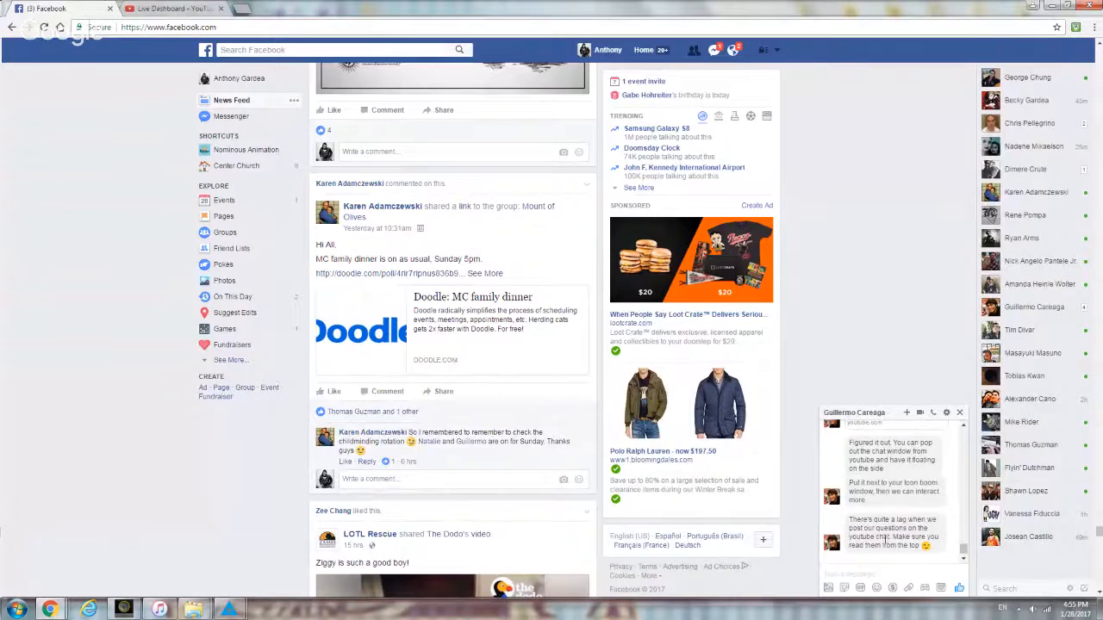
pyautogui.scroll(1, 884, 539)
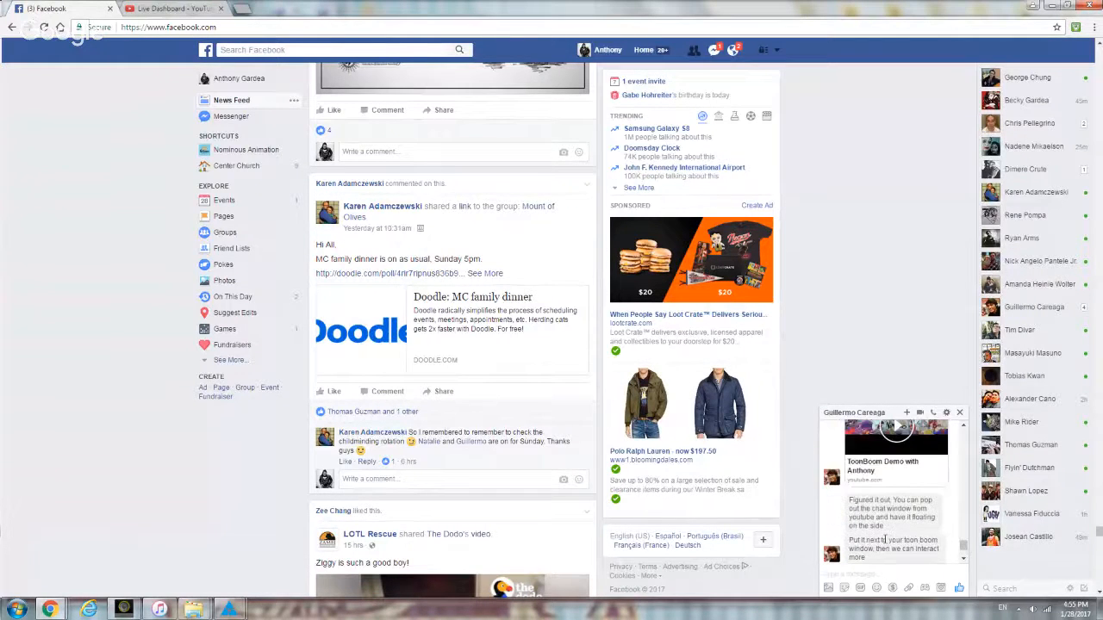
pyautogui.scroll(-1, 884, 543)
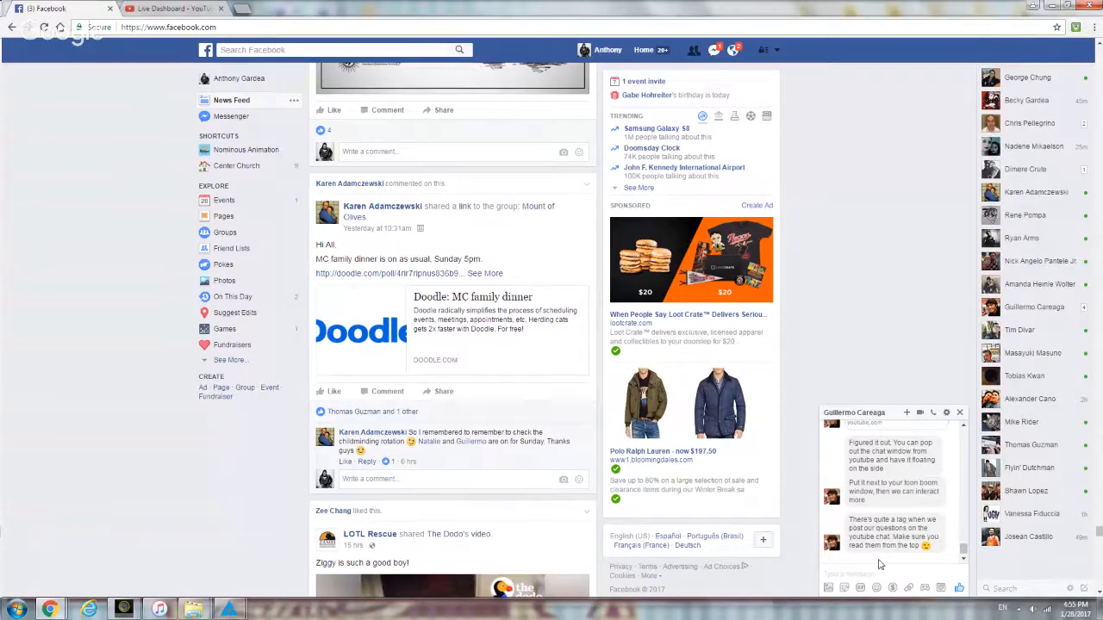
pyautogui.click(873, 569)
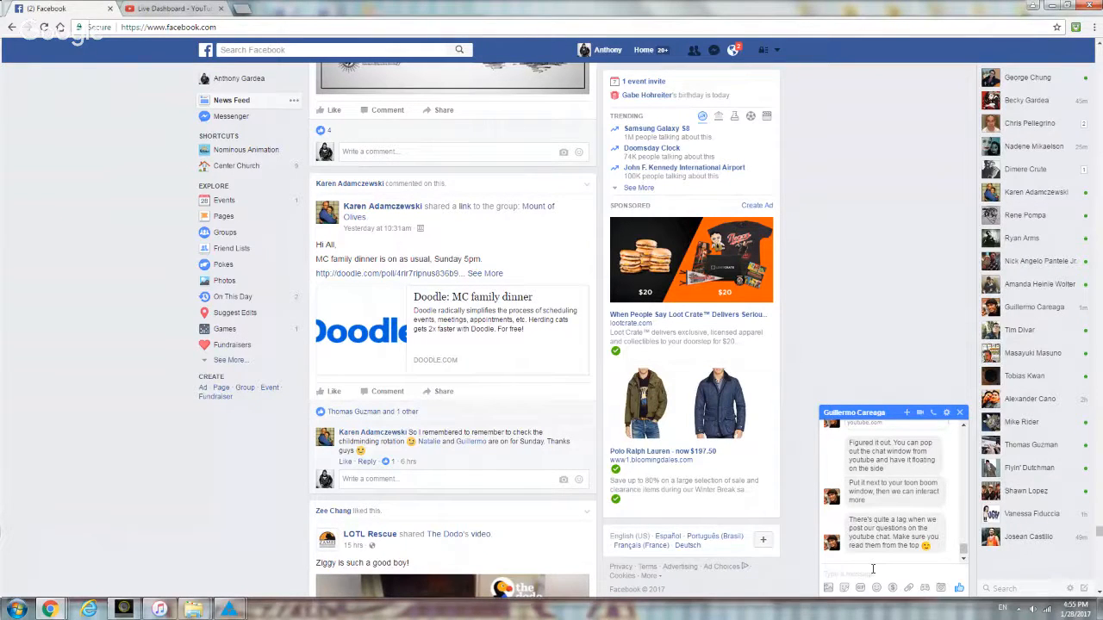
pyautogui.write('ok')
pyautogui.press('Return')
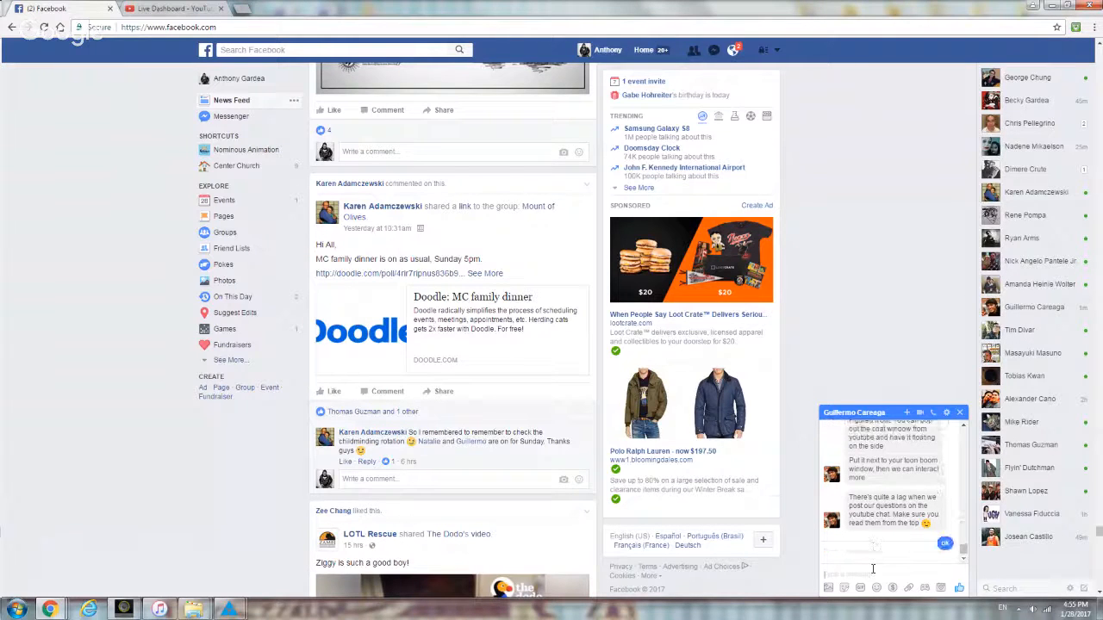
pyautogui.click(1052, 7)
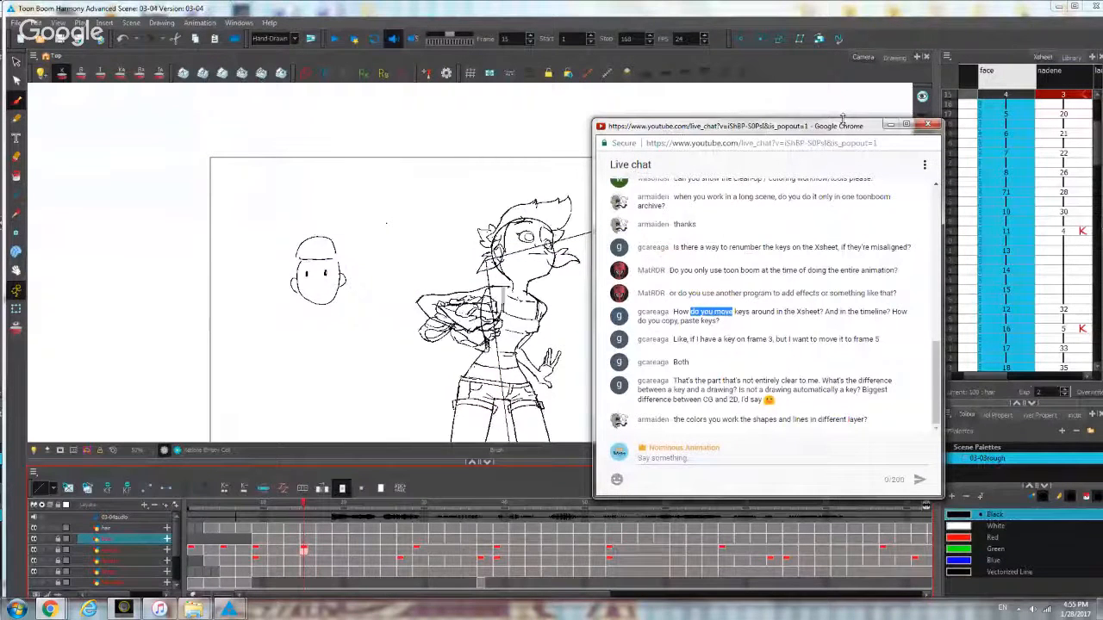
# Resize the YouTube live chat window into a short, wide strip.
pyautogui.moveTo(842, 118); pyautogui.dragTo(842, 308)
pyautogui.moveTo(594, 384); pyautogui.dragTo(32, 384)
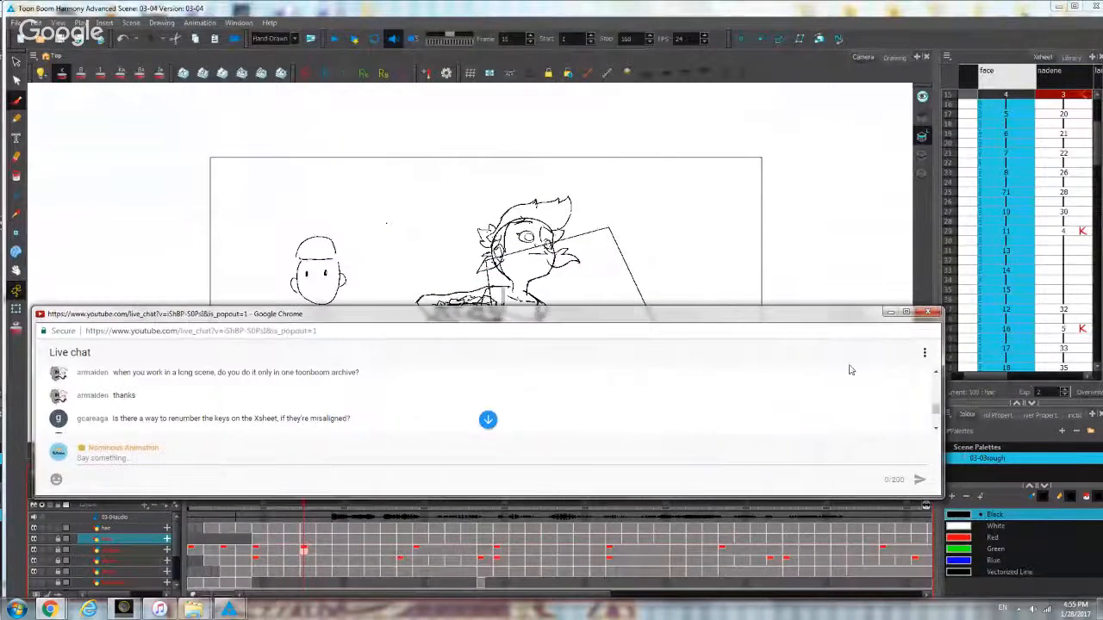
pyautogui.moveTo(944, 345); pyautogui.dragTo(1100, 345)
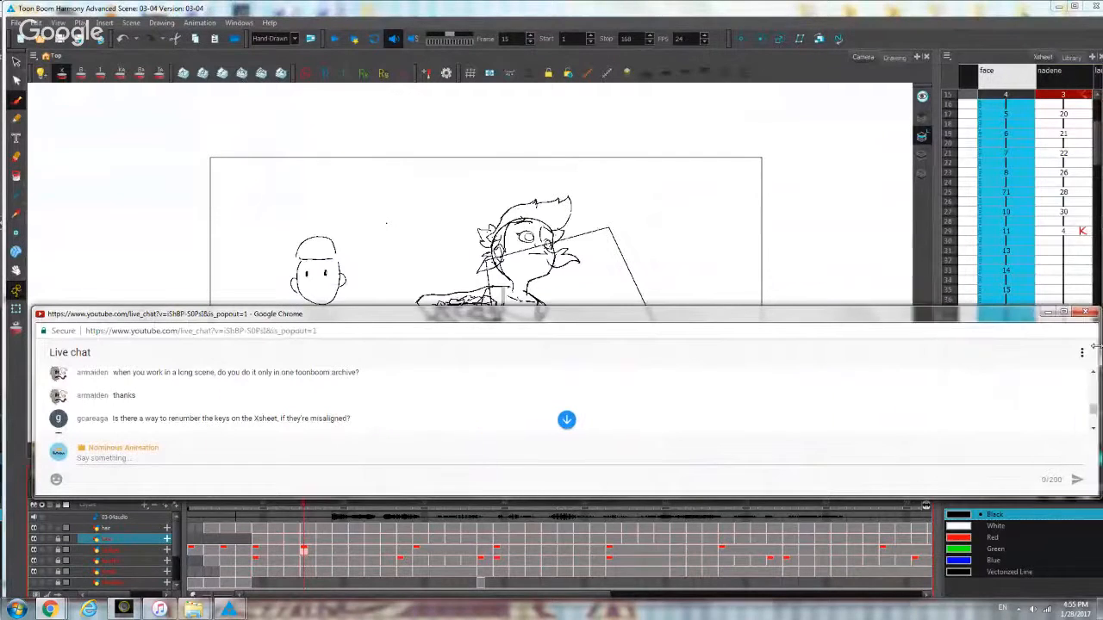
# Shrink the Harmony window above the desktop's lower edge and minimize it, then move the live chat window further down the desktop.
pyautogui.click(1073, 7)
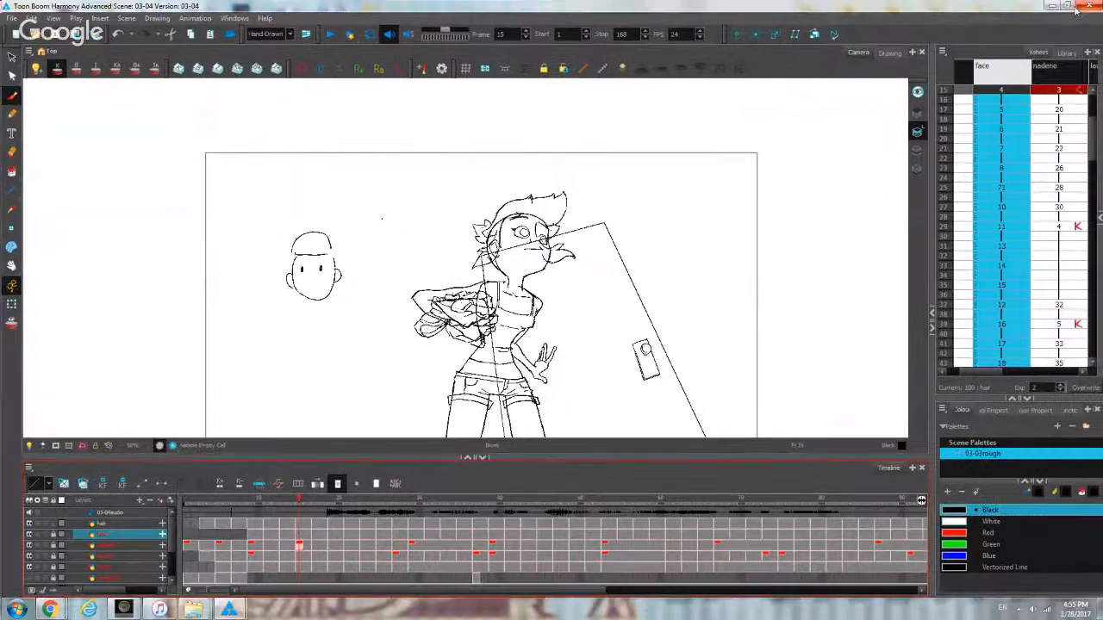
pyautogui.click(1070, 10)
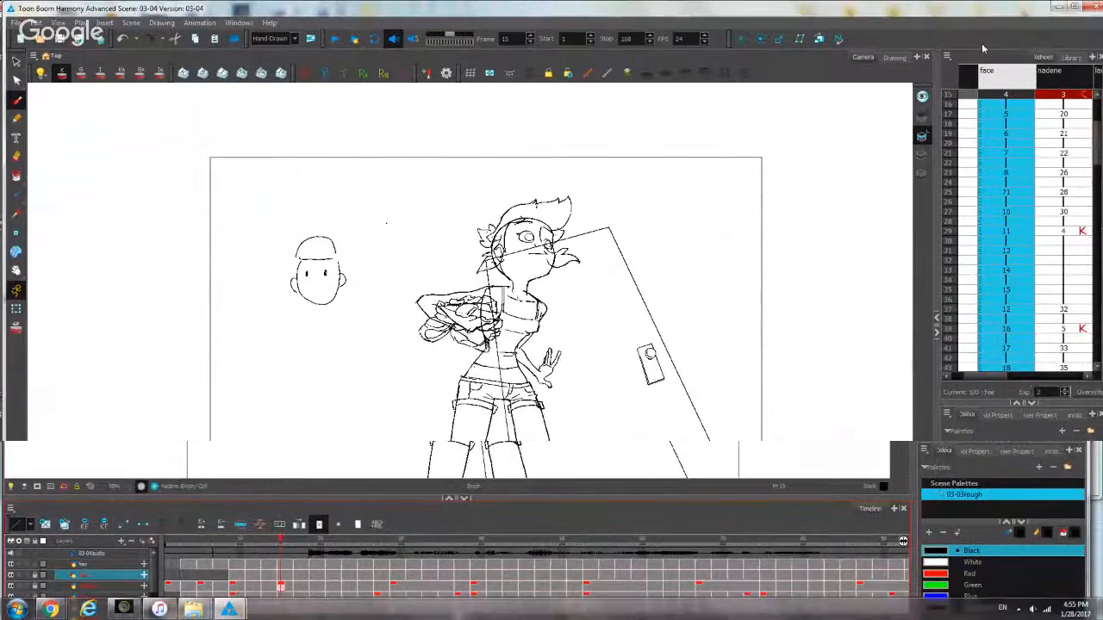
pyautogui.moveTo(748, 4)
pyautogui.mouseDown()
pyautogui.moveTo(722, 47)
pyautogui.moveTo(724, 143)
pyautogui.moveTo(746, 12)
pyautogui.mouseUp()
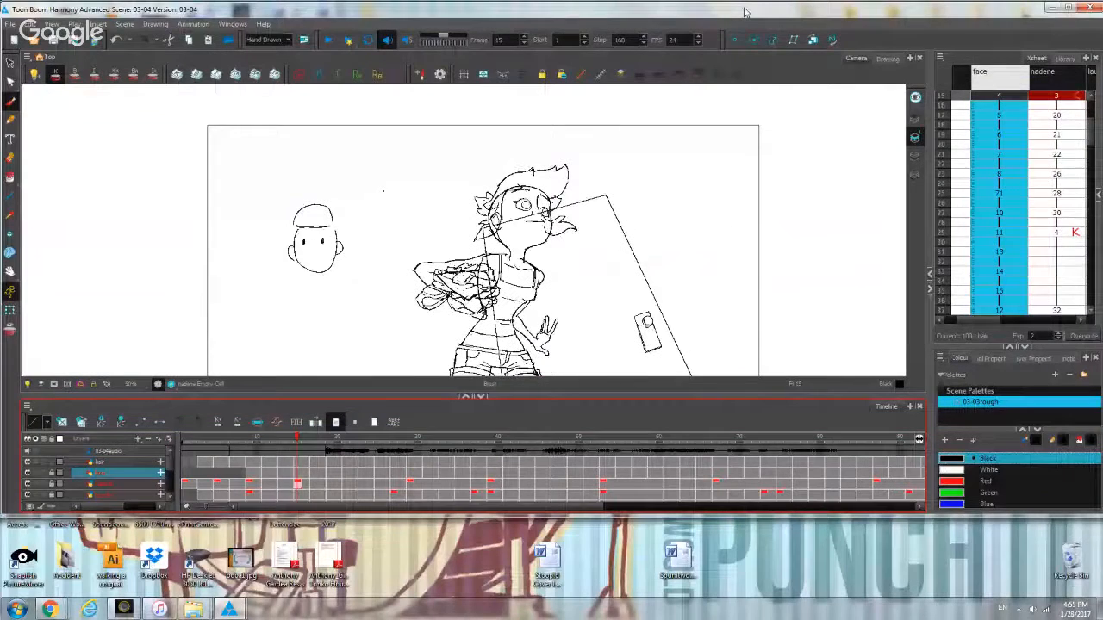
pyautogui.click(1053, 8)
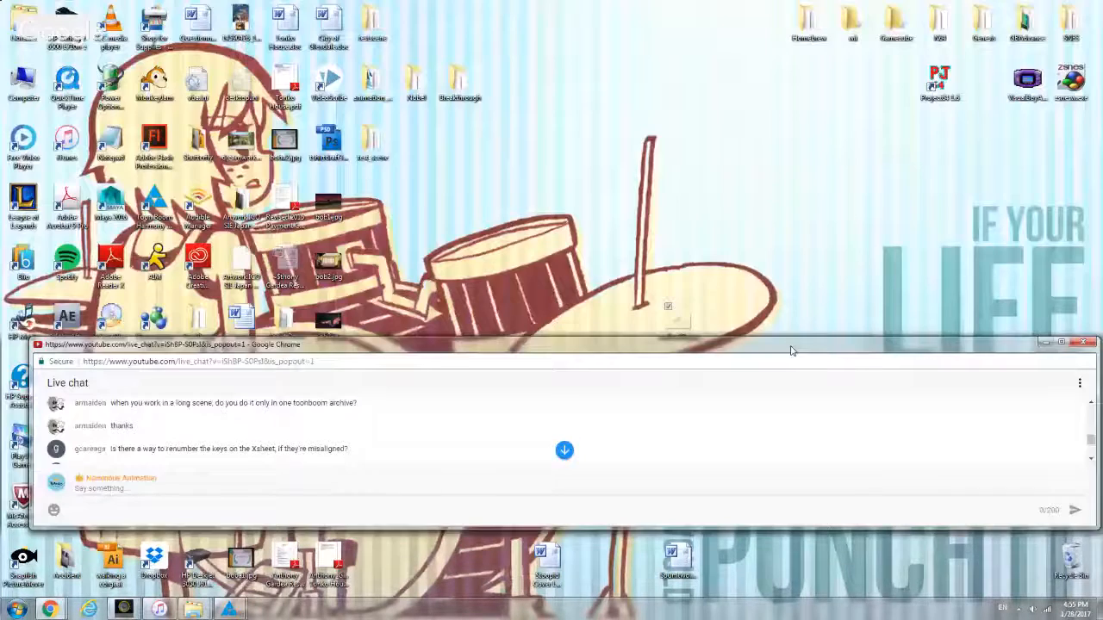
pyautogui.moveTo(791, 345); pyautogui.dragTo(788, 425)
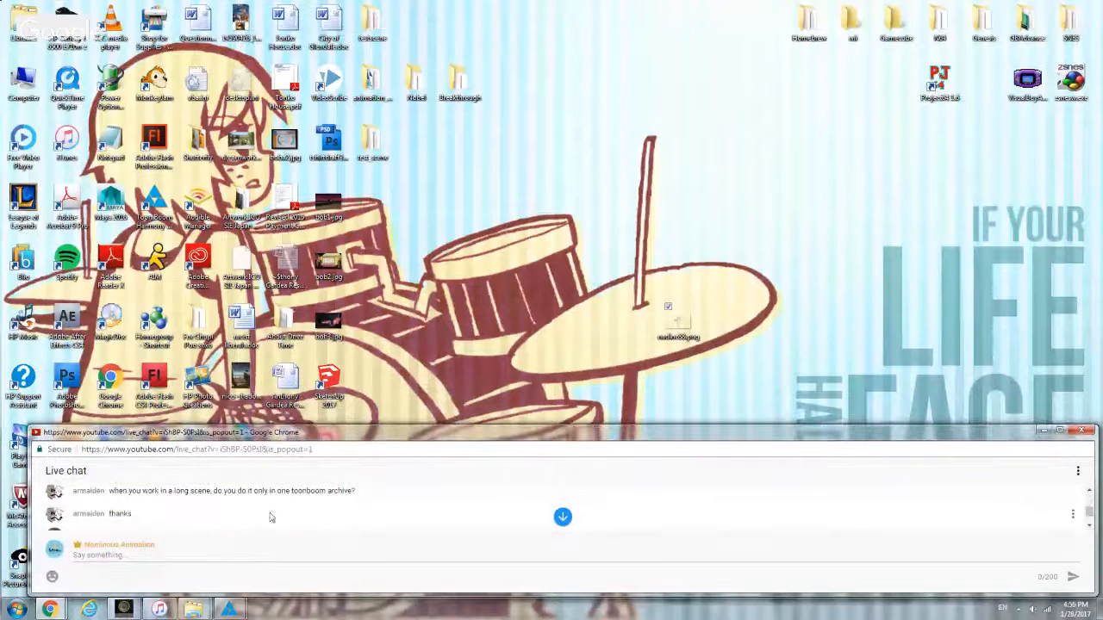
# Switch back to the 03-04 scene window in Harmony and place the live chat window partly beneath it.
pyautogui.moveTo(222, 613)
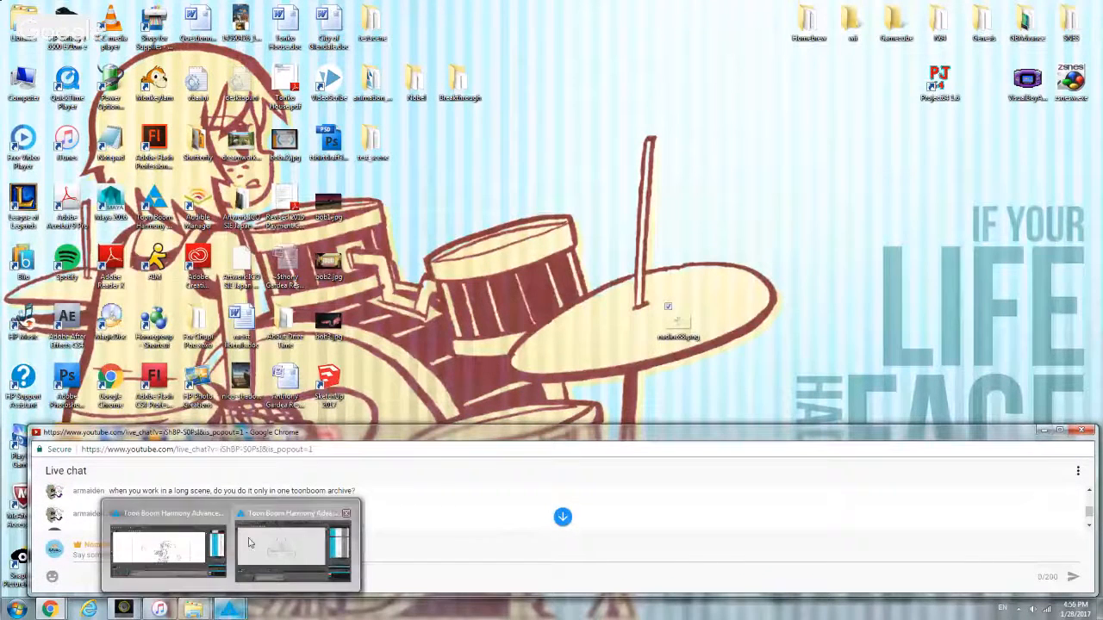
pyautogui.click(170, 543)
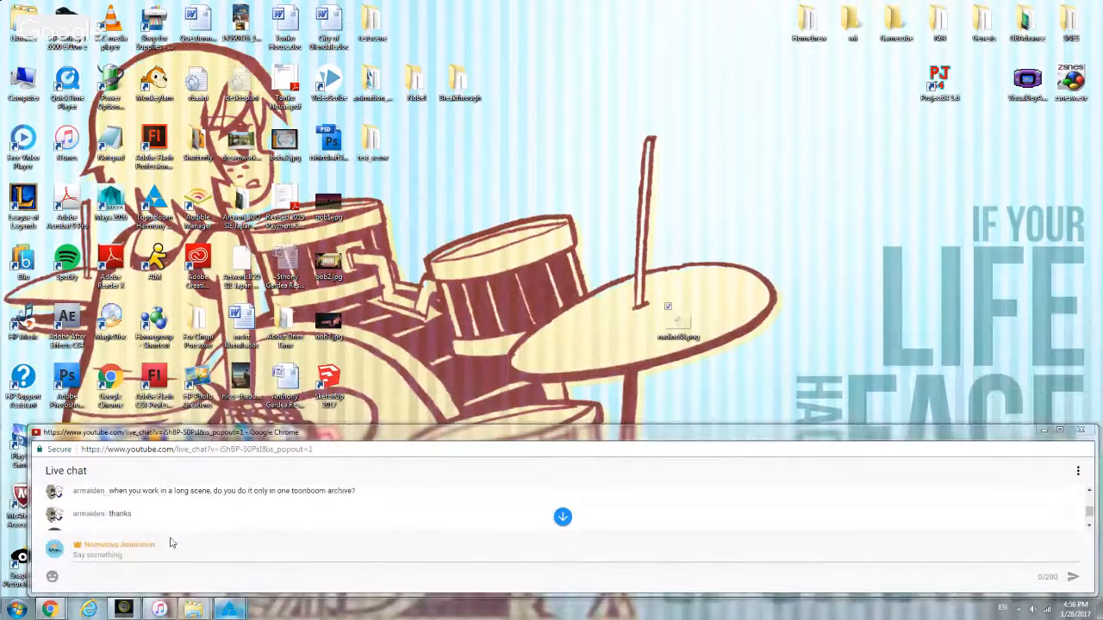
pyautogui.moveTo(221, 603)
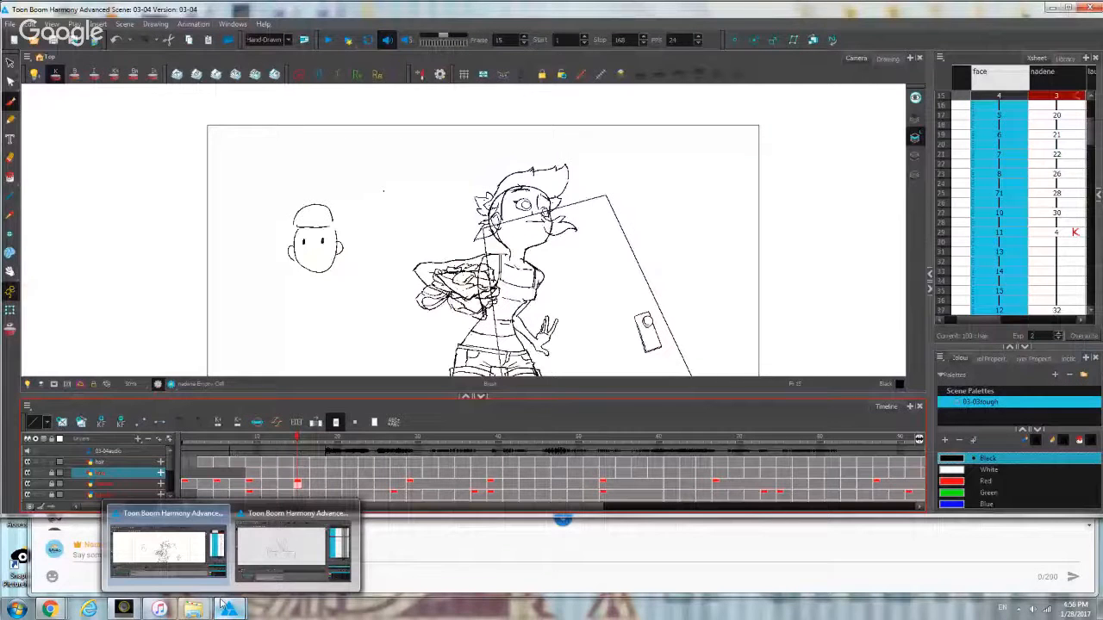
pyautogui.click(724, 549)
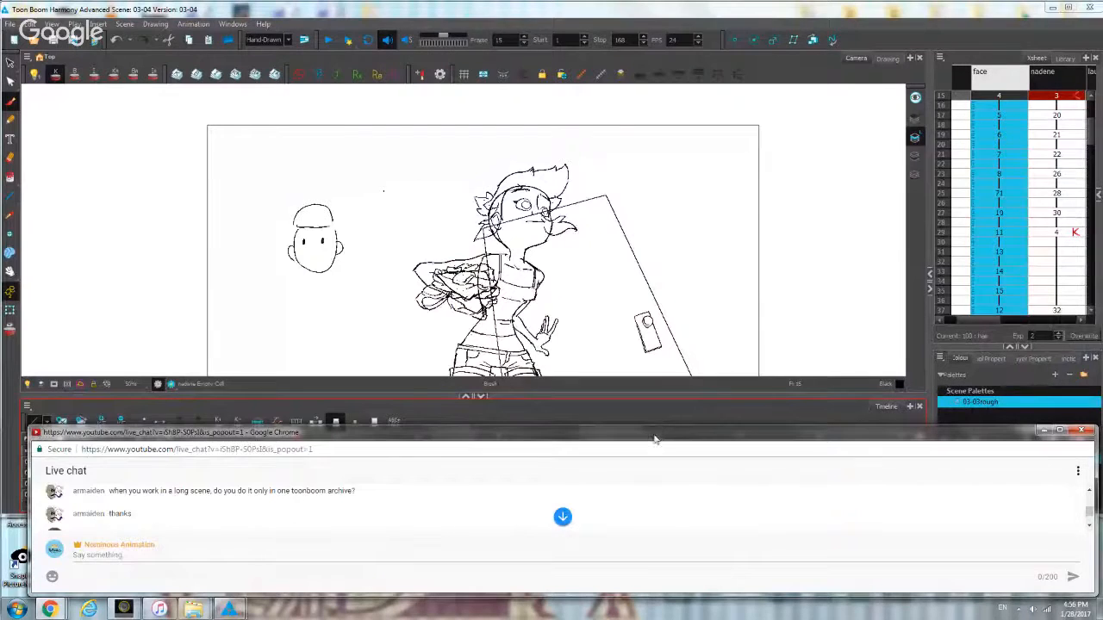
pyautogui.moveTo(654, 440); pyautogui.dragTo(631, 485)
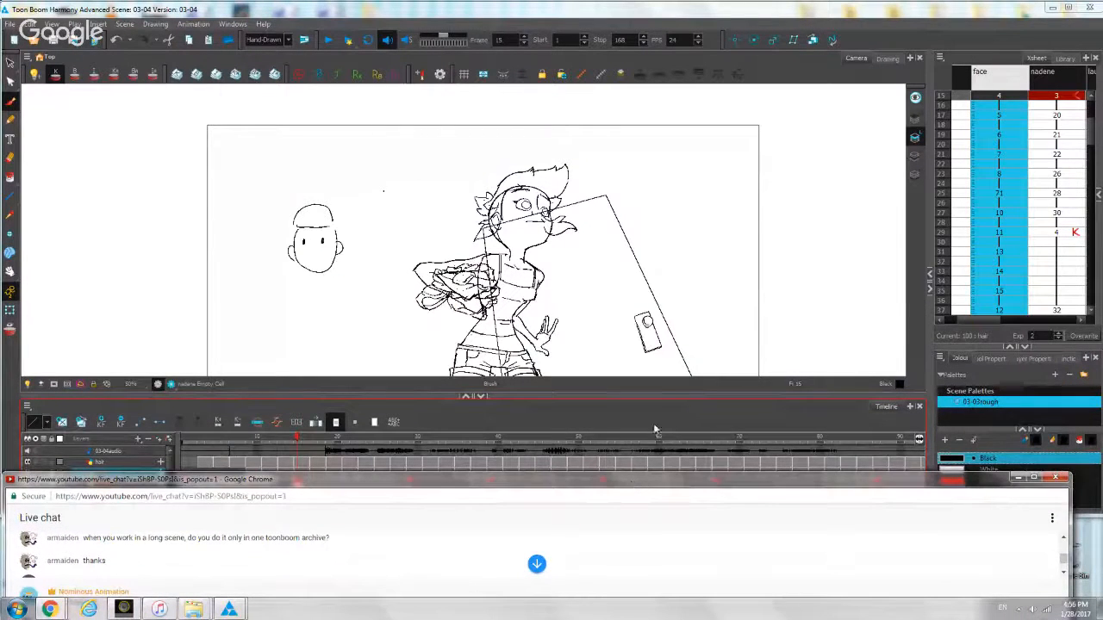
pyautogui.click(667, 388)
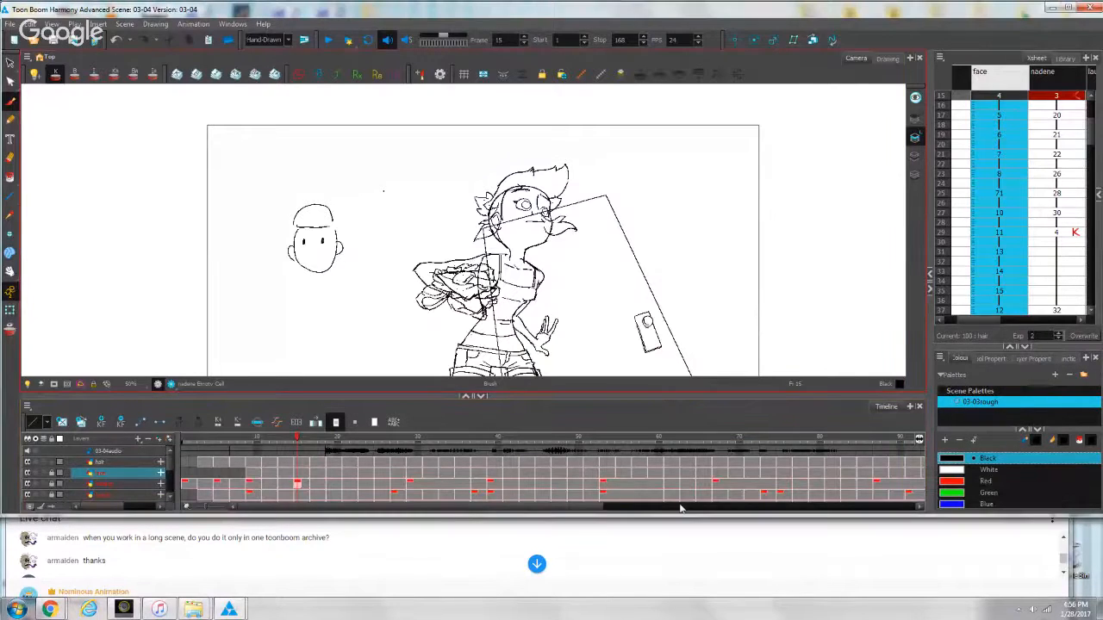
# Scroll the live chat to the newest messages and read the question about keeping colours and lines on different layers.
pyautogui.scroll(-3, 606, 328)
pyautogui.scroll(3, 606, 328)
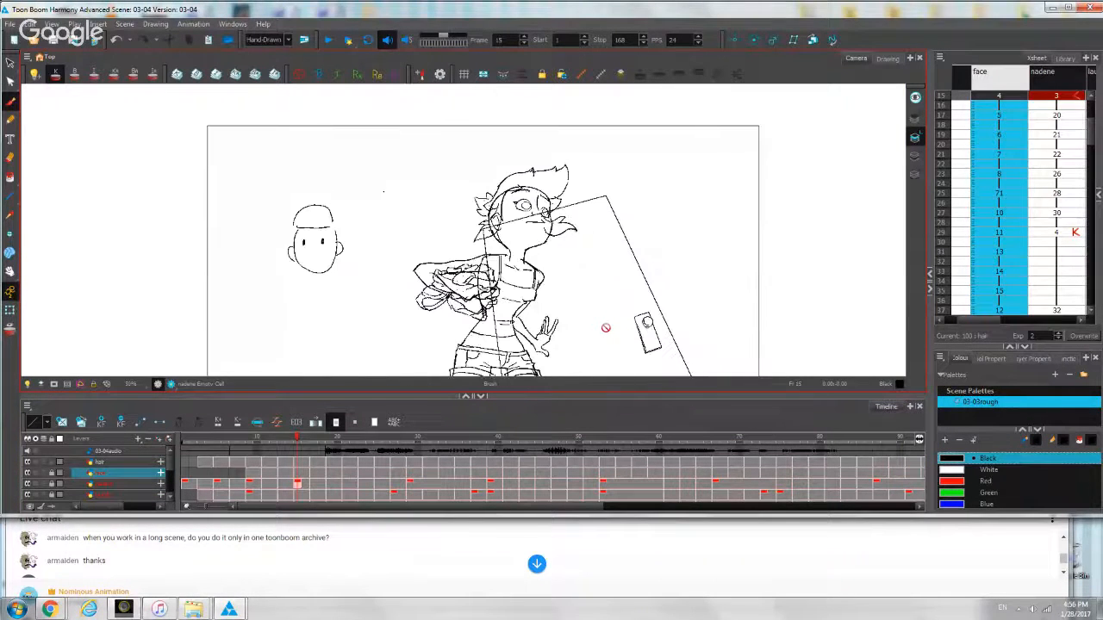
pyautogui.scroll(-4, 571, 568)
pyautogui.scroll(1, 572, 569)
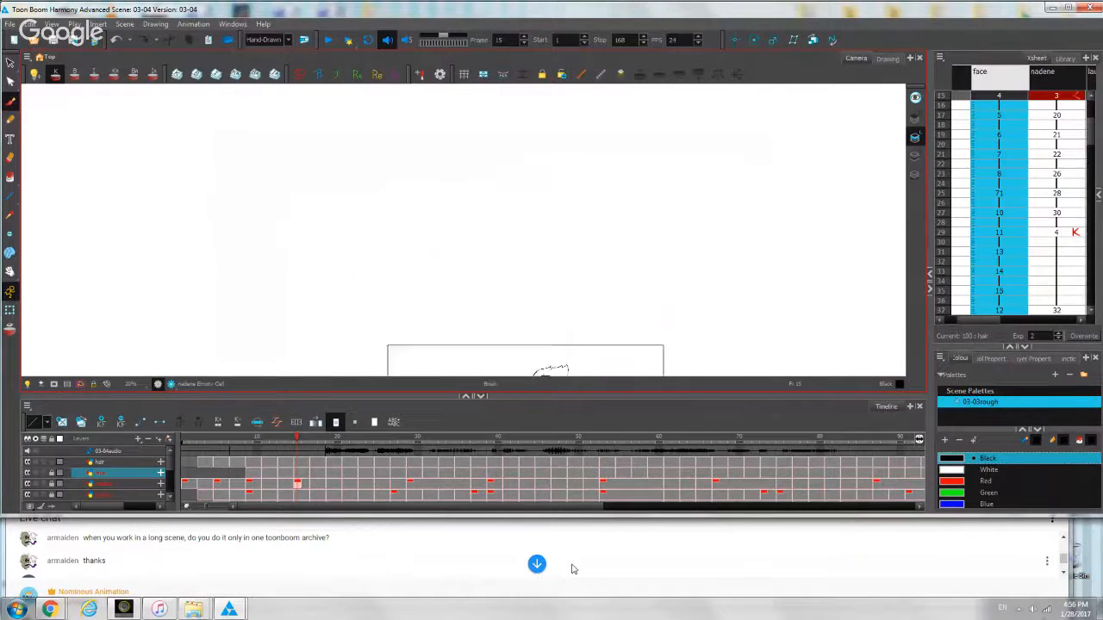
pyautogui.scroll(2, 572, 569)
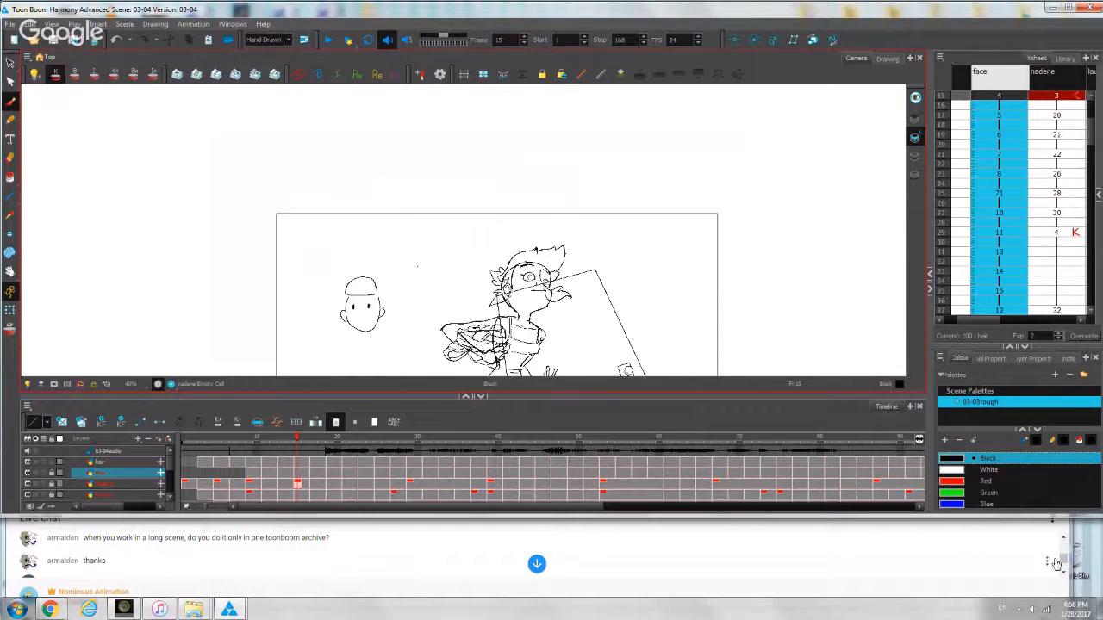
pyautogui.click(1063, 560)
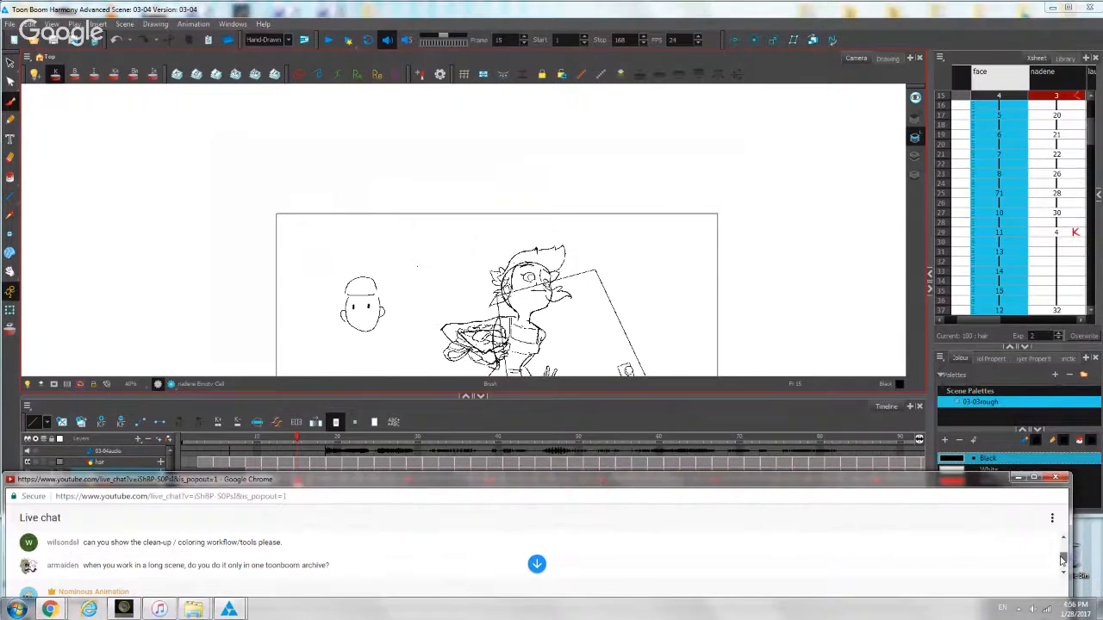
pyautogui.moveTo(1062, 561); pyautogui.dragTo(1062, 565)
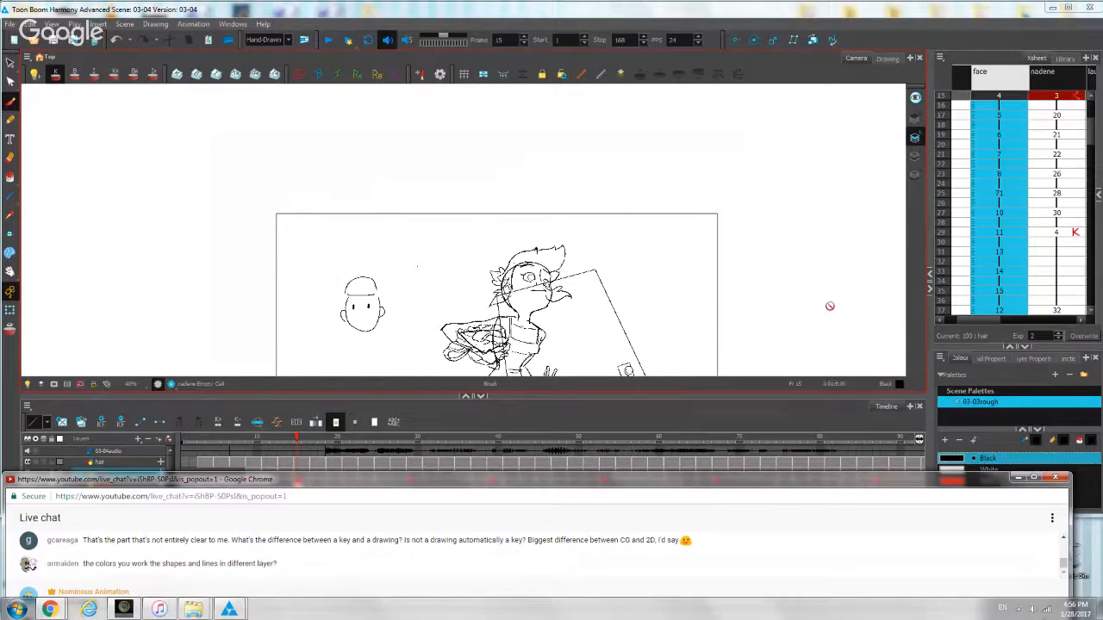
# Maximize the Harmony window and bring the whole camera frame into view.
pyautogui.click(1071, 7)
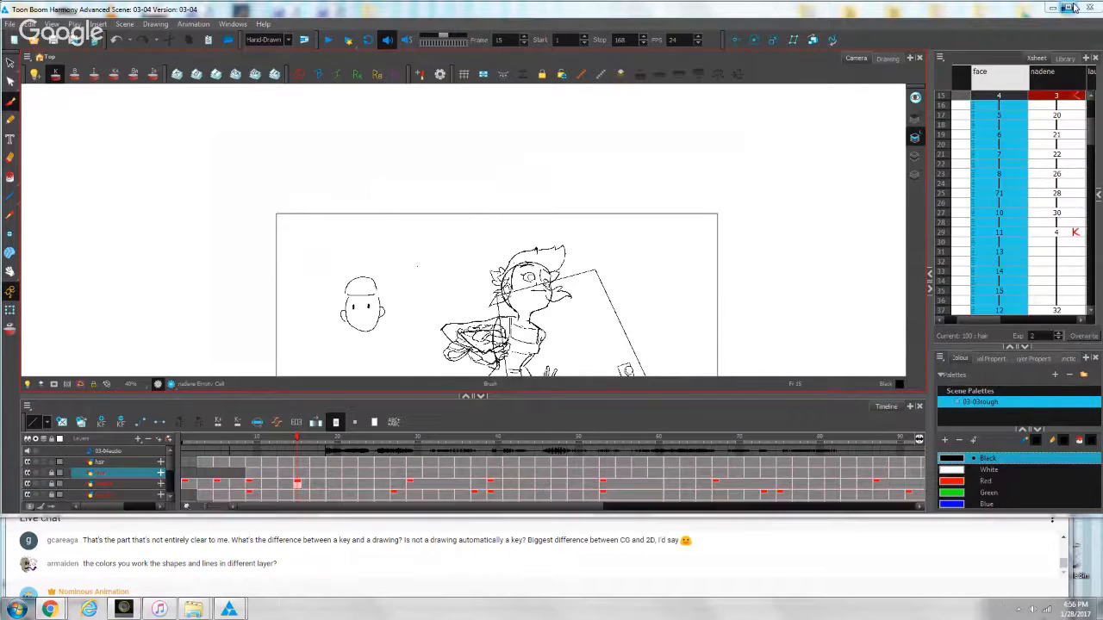
pyautogui.click(1070, 7)
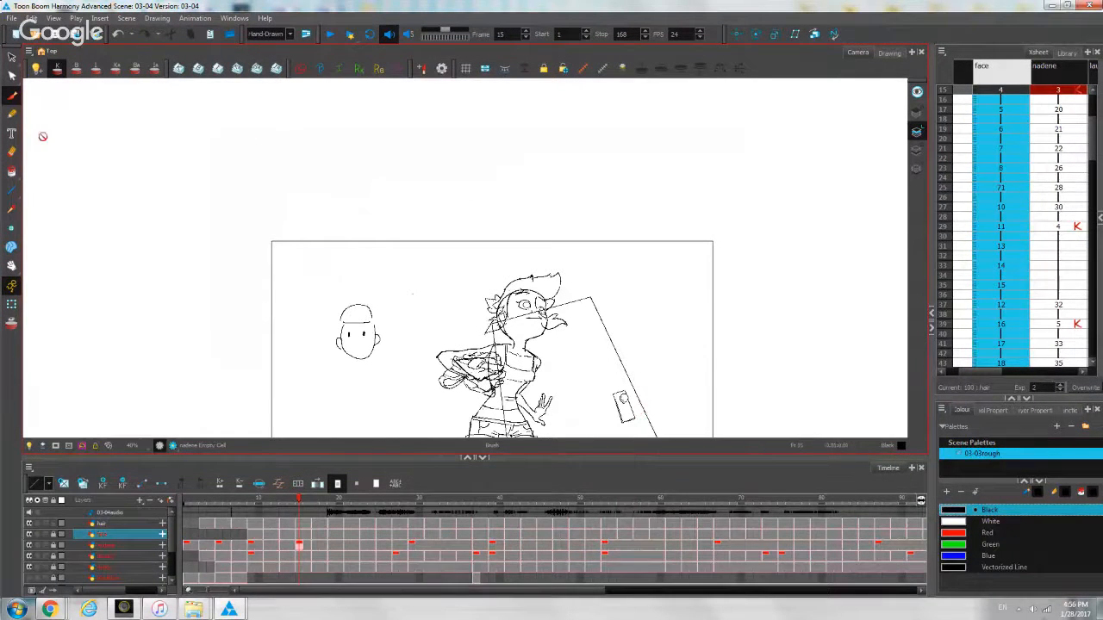
pyautogui.press('space')
pyautogui.moveTo(394, 344); pyautogui.dragTo(393, 290)
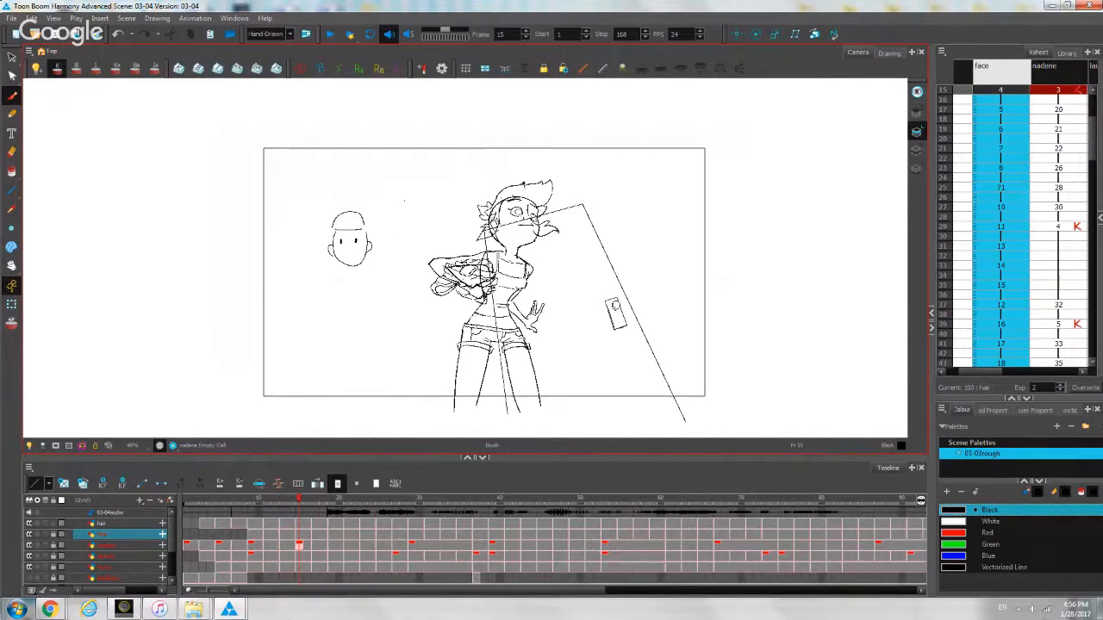
# Examine the nadene layer's rough drawing at frame 1 in the Camera view, ending with the Brush tool active.
pyautogui.click(186, 546)
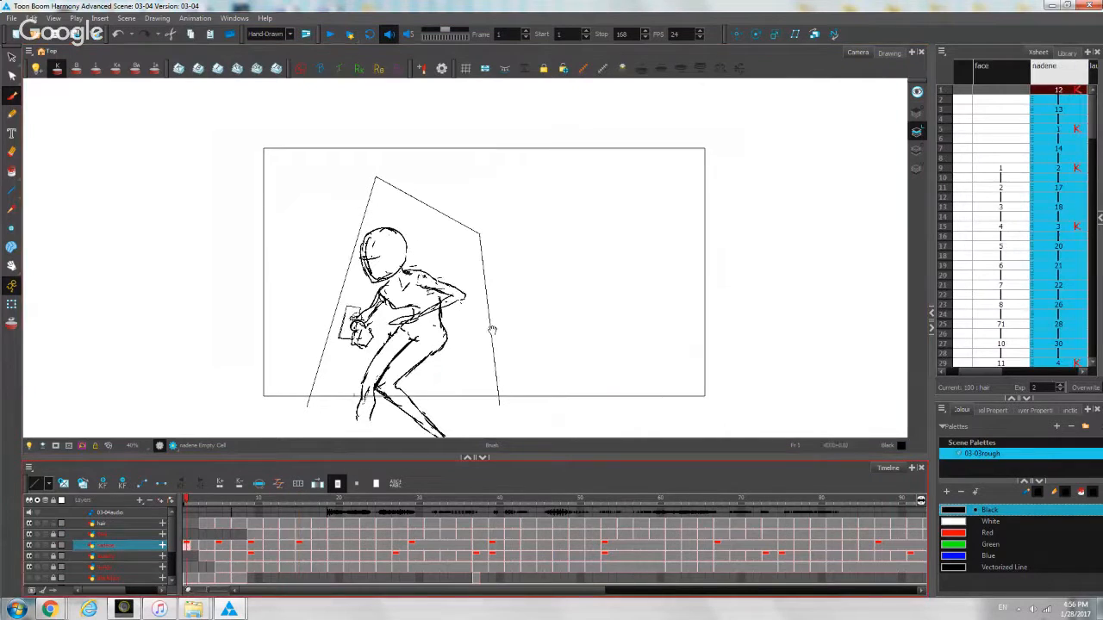
pyautogui.moveTo(493, 331); pyautogui.dragTo(476, 286)
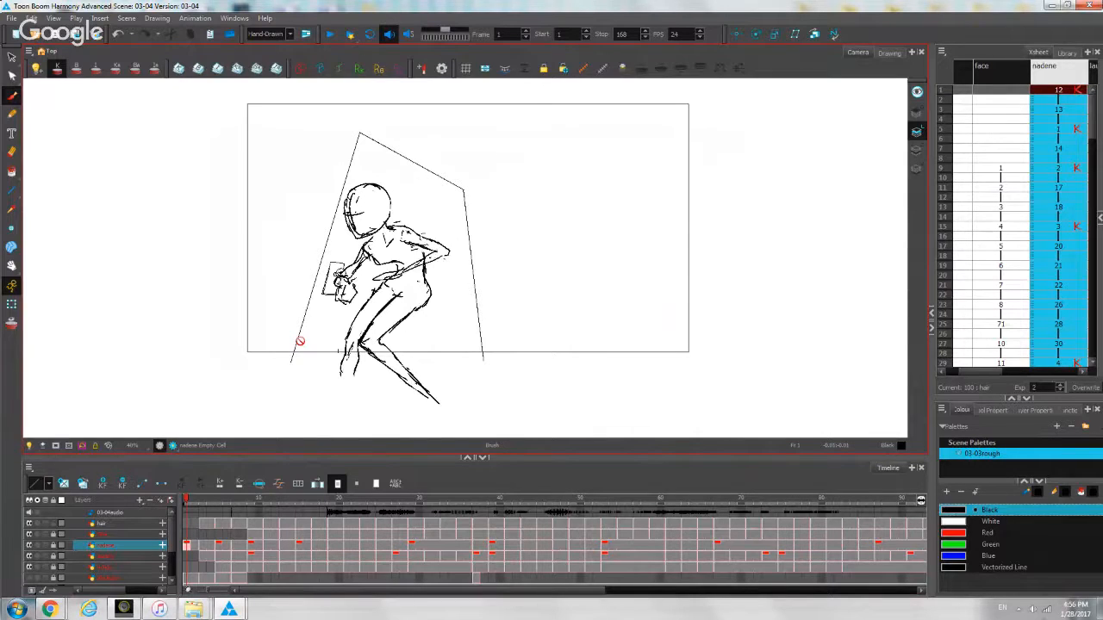
pyautogui.click(12, 57)
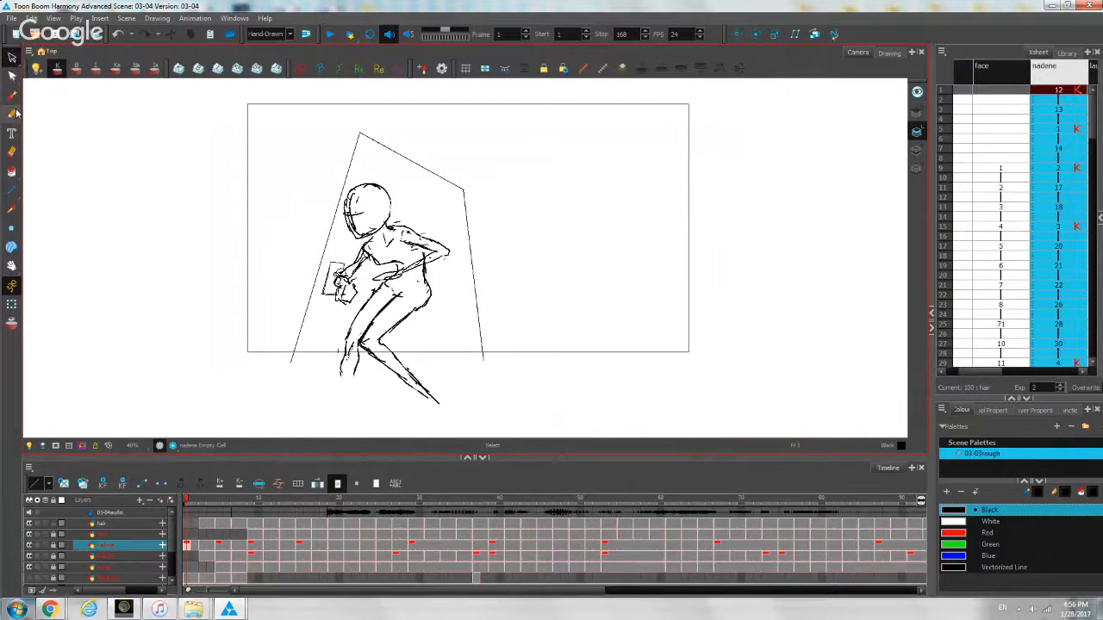
pyautogui.click(12, 95)
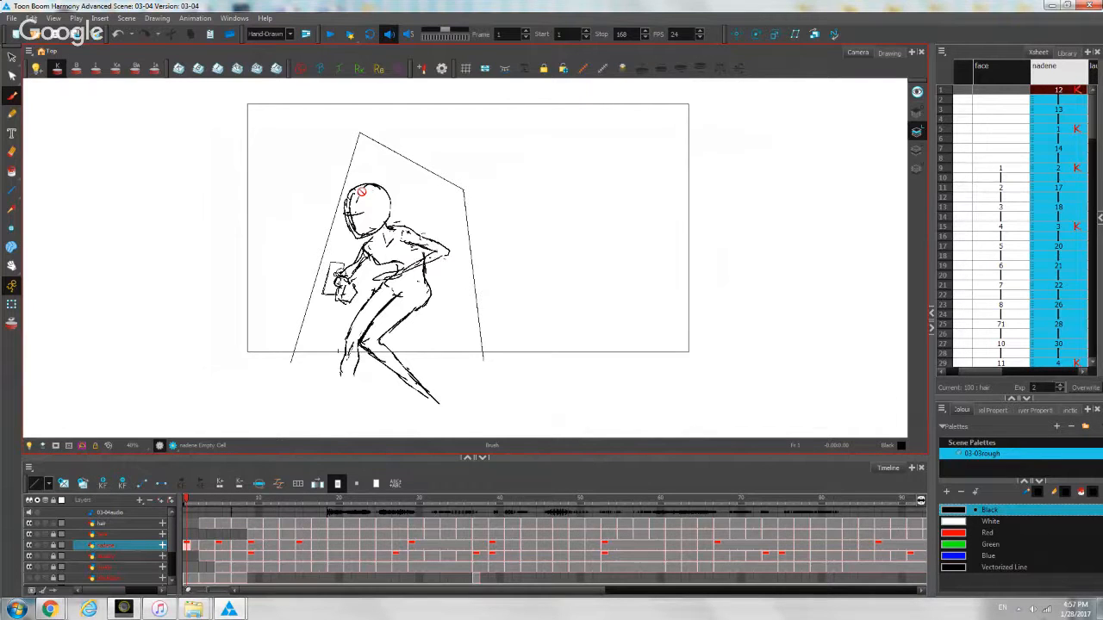
pyautogui.scroll(3, 361, 192)
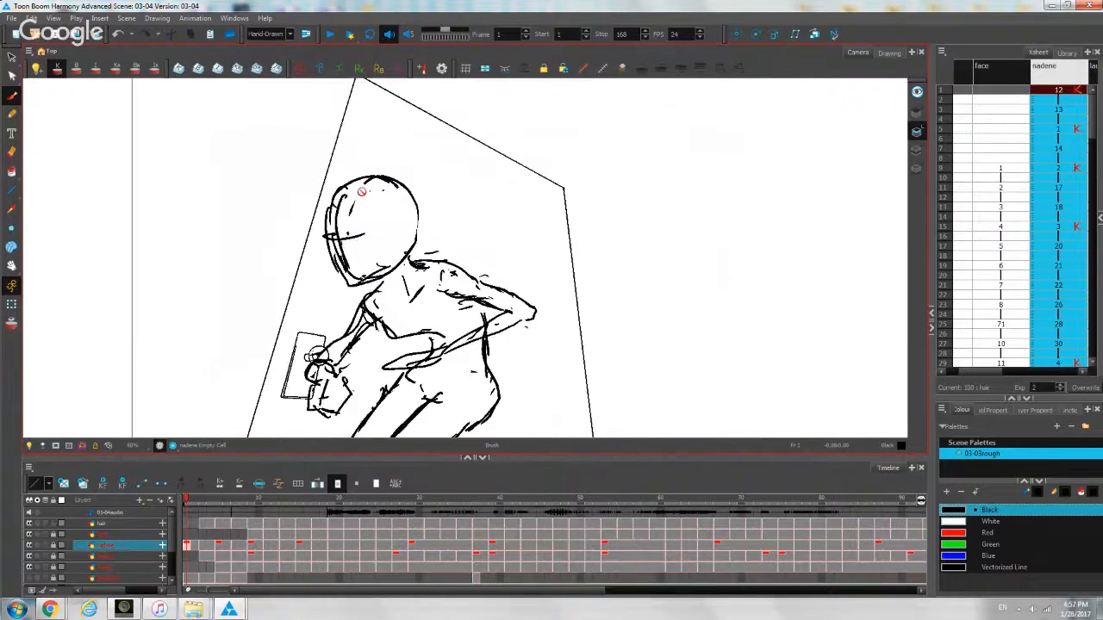
pyautogui.scroll(-2, 362, 192)
pyautogui.moveTo(422, 235); pyautogui.dragTo(428, 192)
pyautogui.scroll(2, 427, 192)
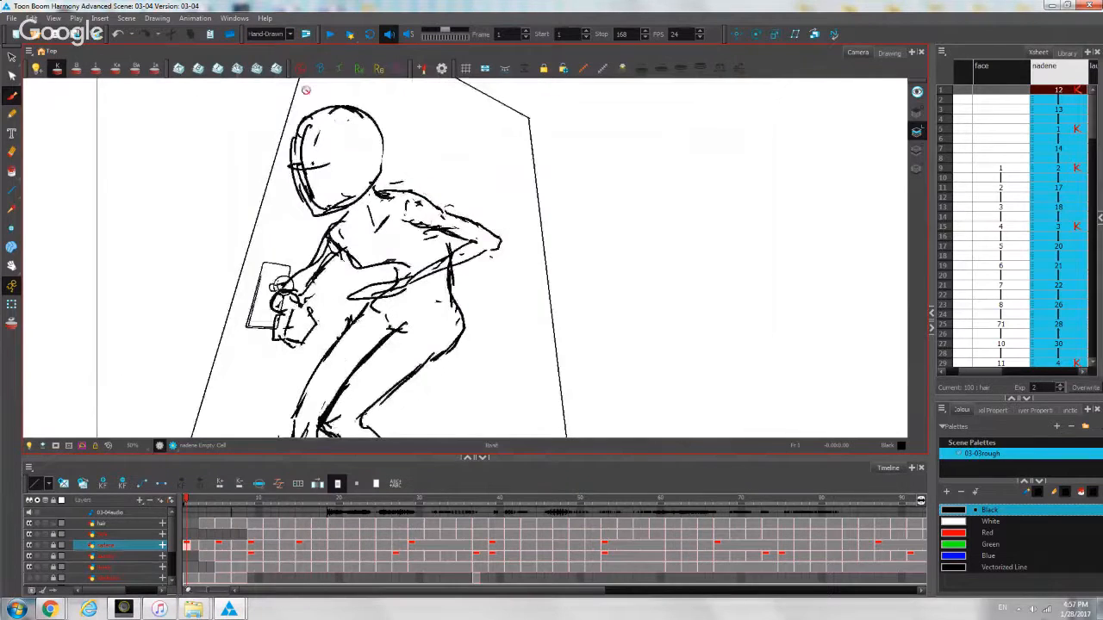
pyautogui.scroll(-2, 480, 203)
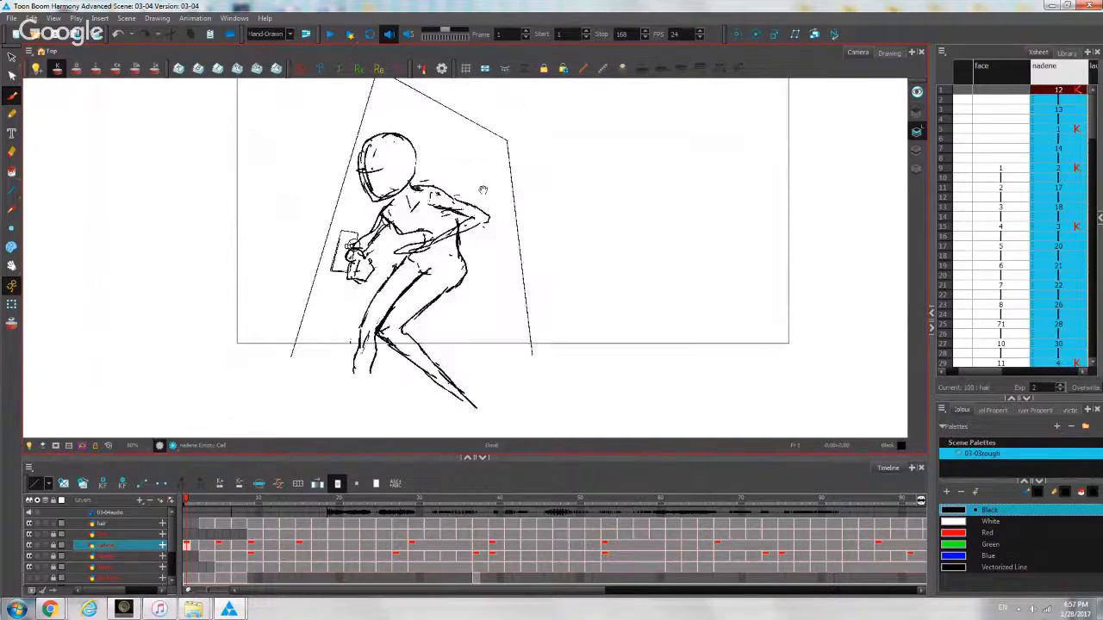
pyautogui.moveTo(480, 192); pyautogui.dragTo(380, 253)
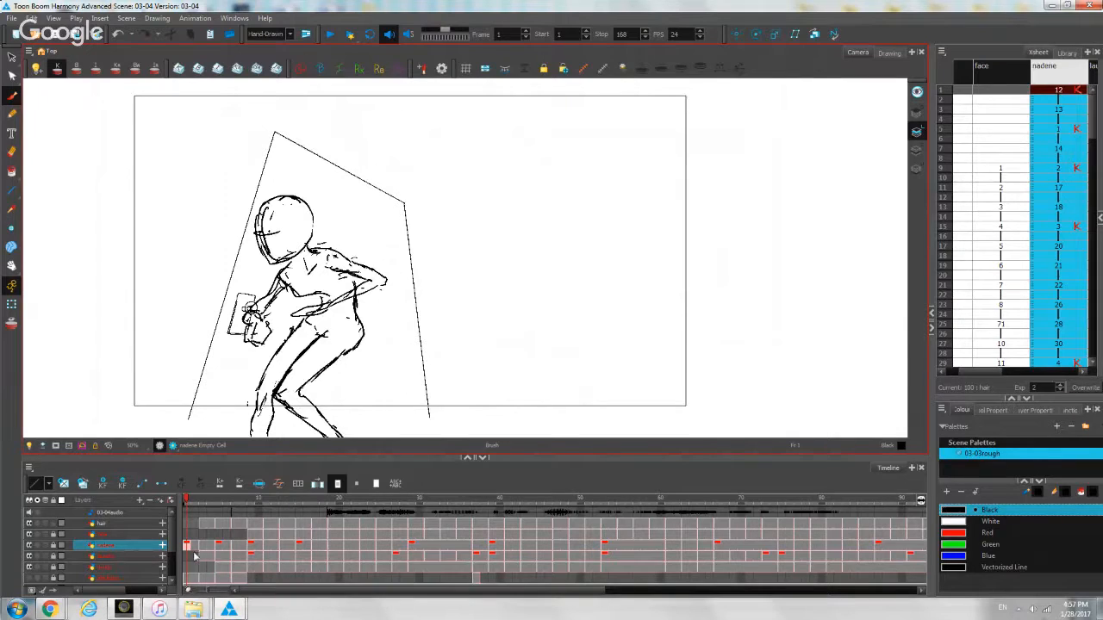
# Switch to the Drawing view and show the nadene key drawing at frame 5, with the whole figure in view.
pyautogui.click(888, 54)
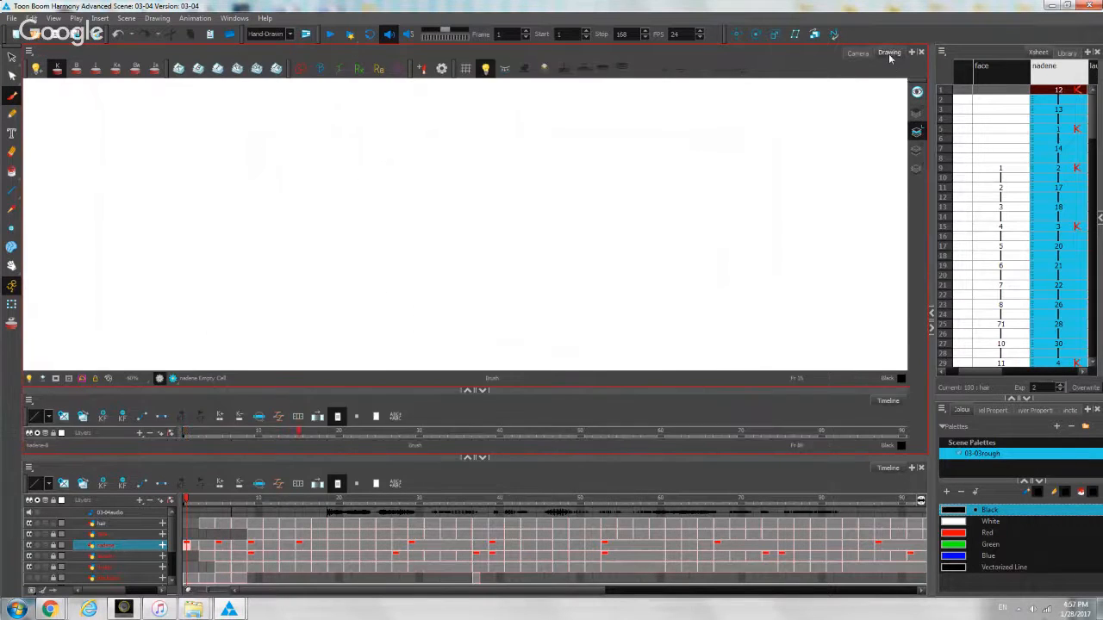
pyautogui.click(218, 545)
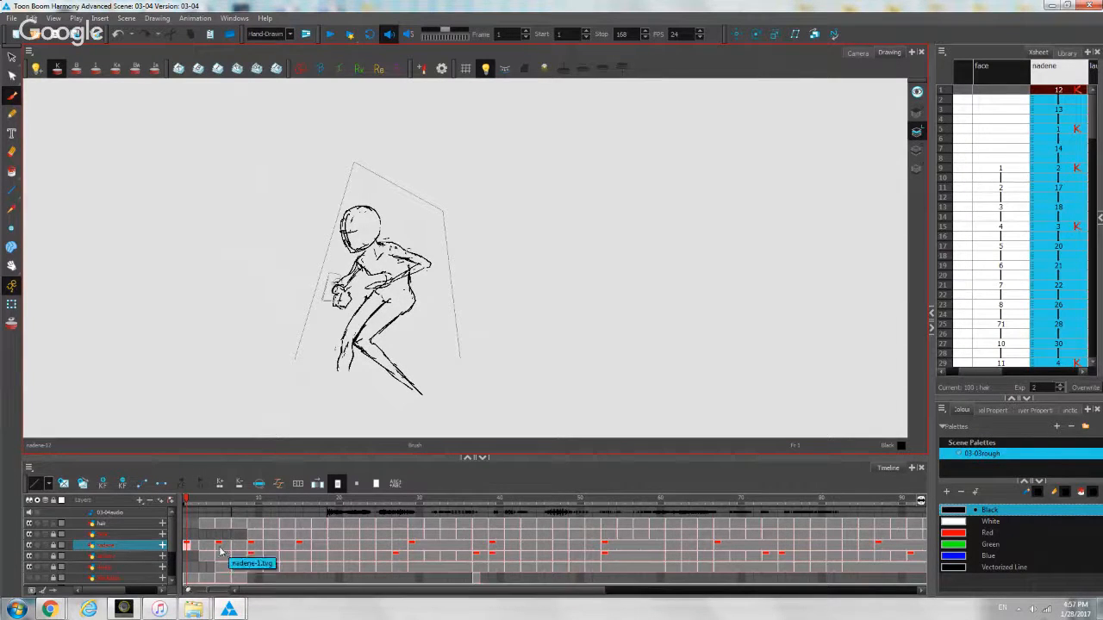
pyautogui.scroll(3, 541, 170)
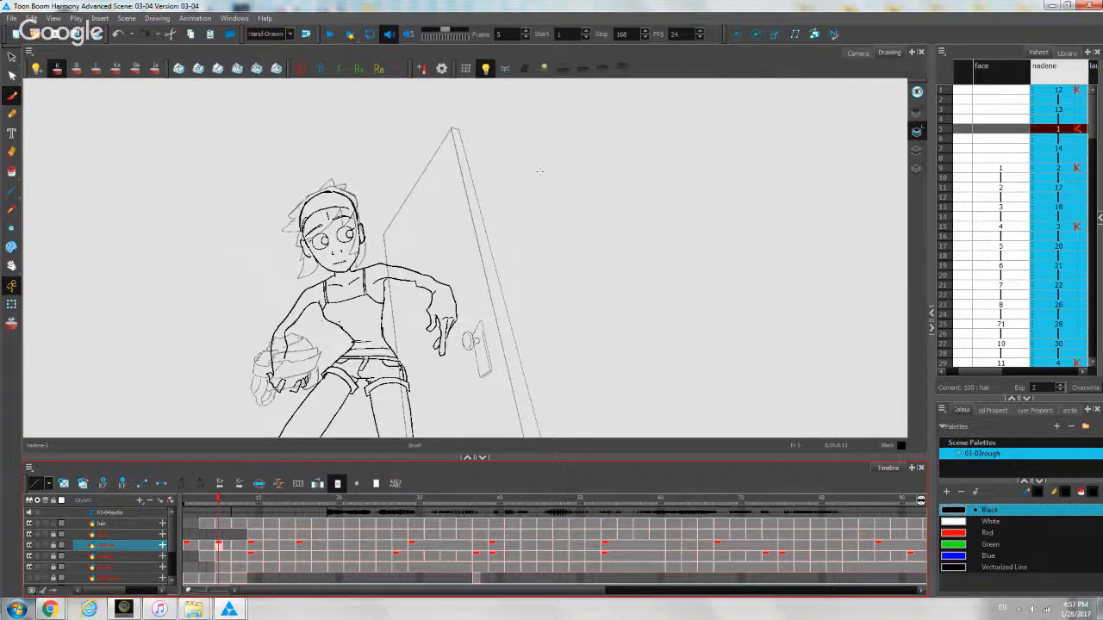
pyautogui.moveTo(357, 338); pyautogui.dragTo(371, 270)
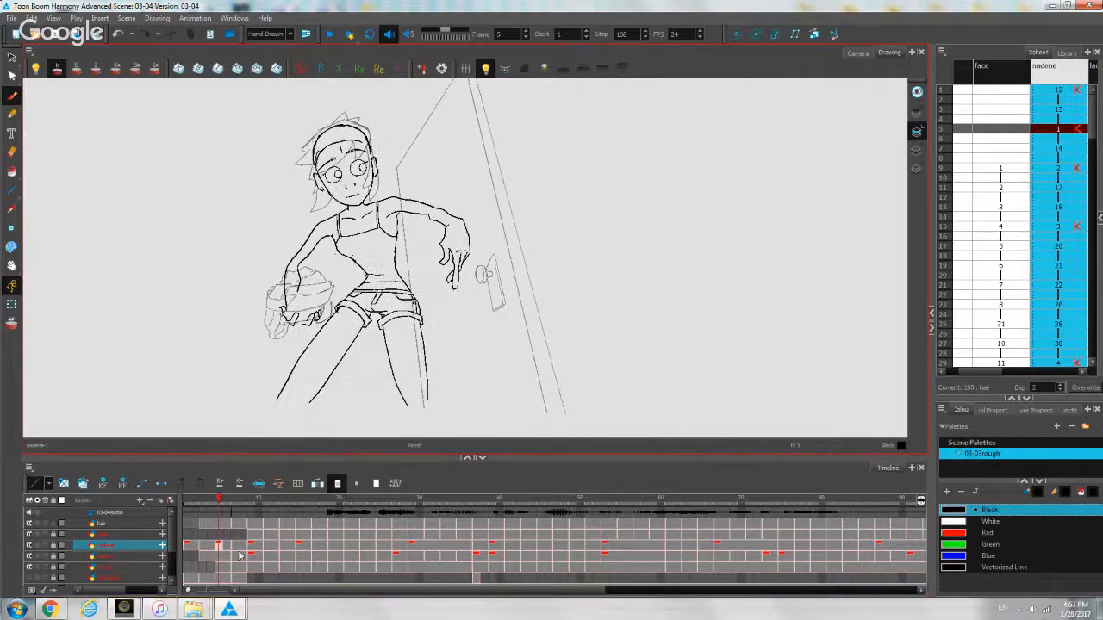
# Step through nadene's key poses from frame 9 to frame 88 to examine each key drawing.
pyautogui.click(251, 549)
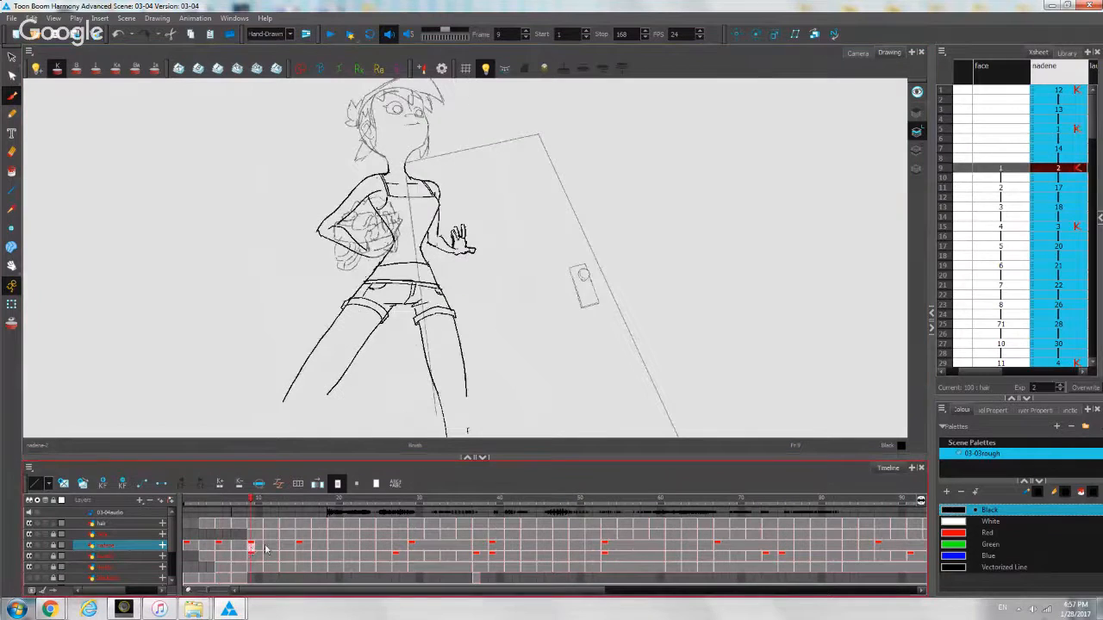
pyautogui.click(299, 545)
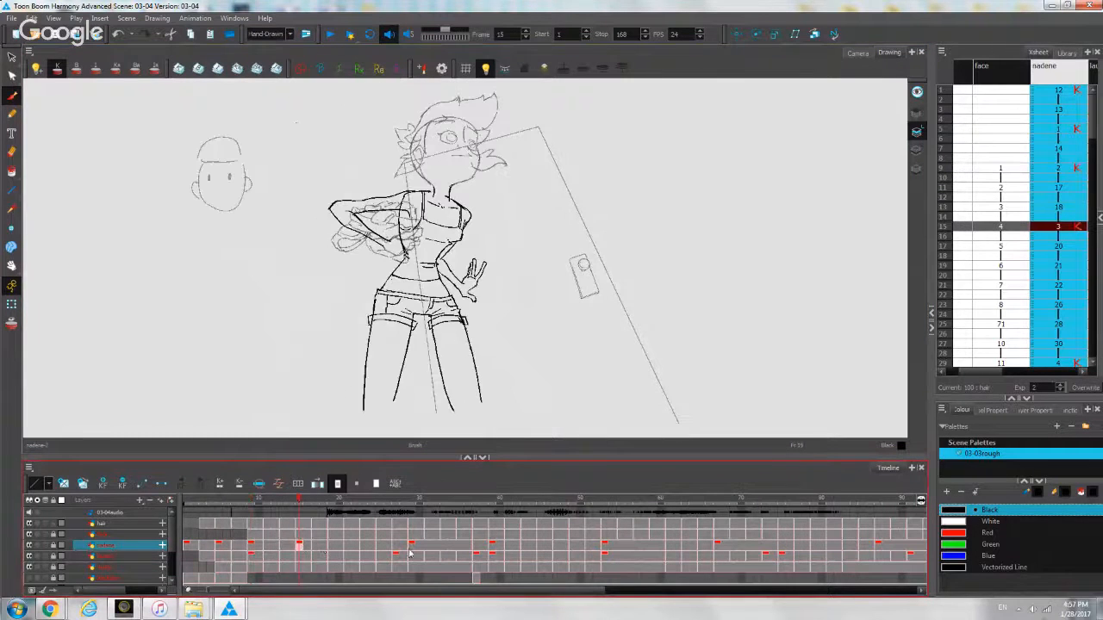
pyautogui.click(428, 545)
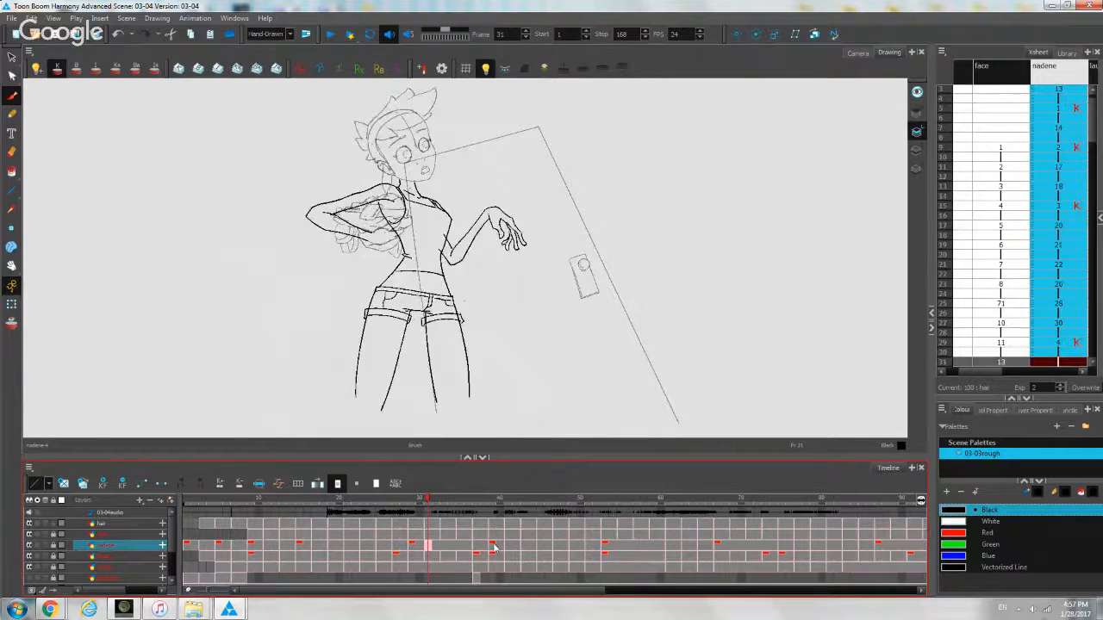
pyautogui.click(492, 545)
pyautogui.click(617, 548)
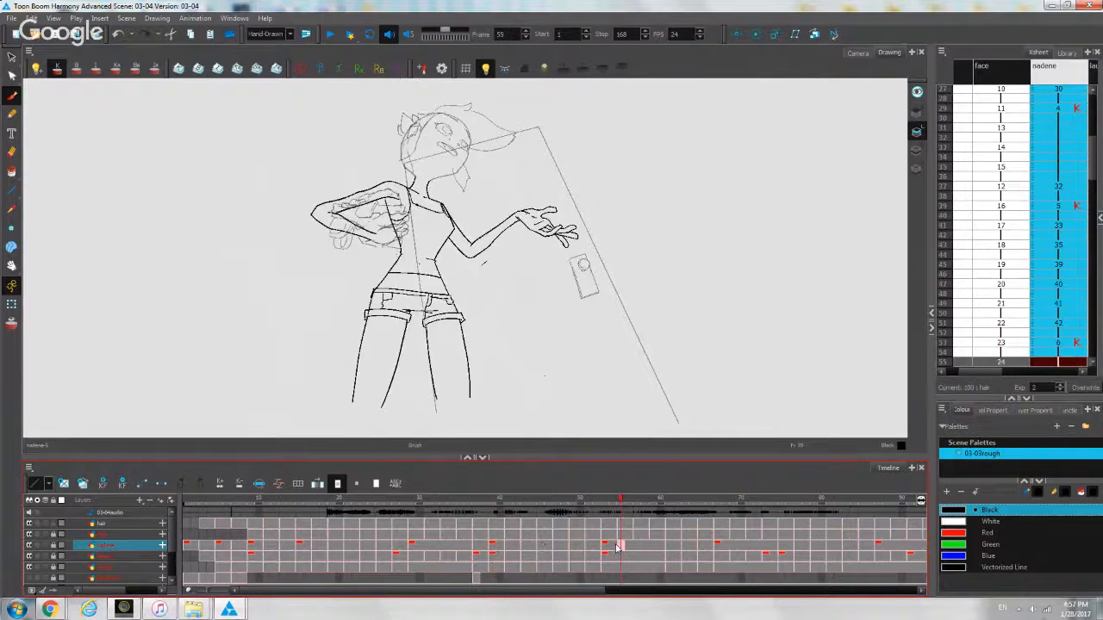
pyautogui.click(724, 546)
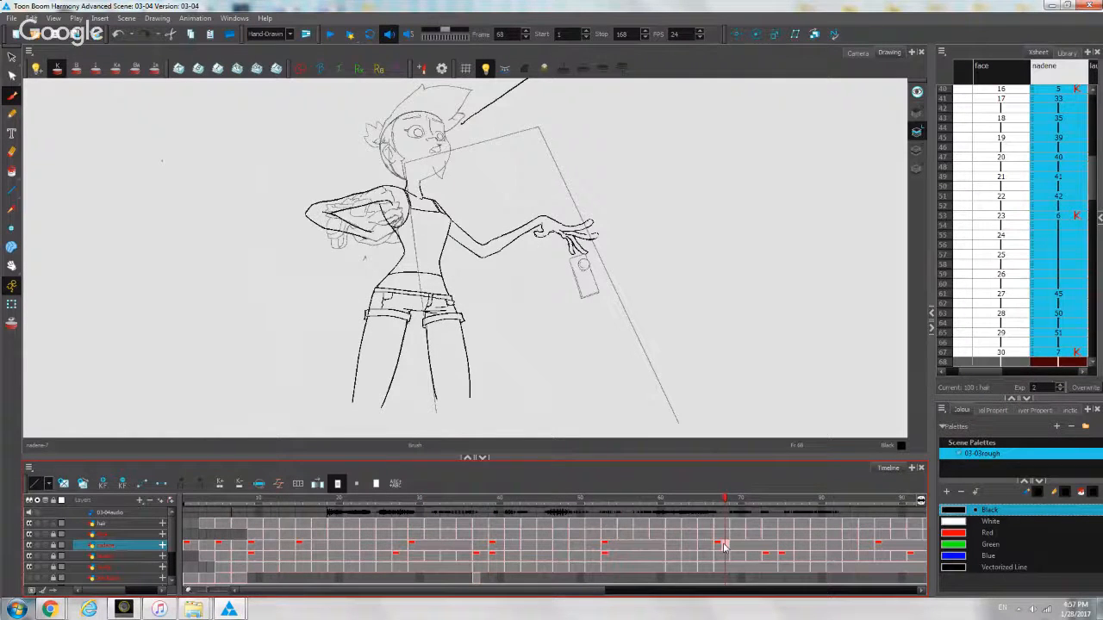
pyautogui.click(885, 547)
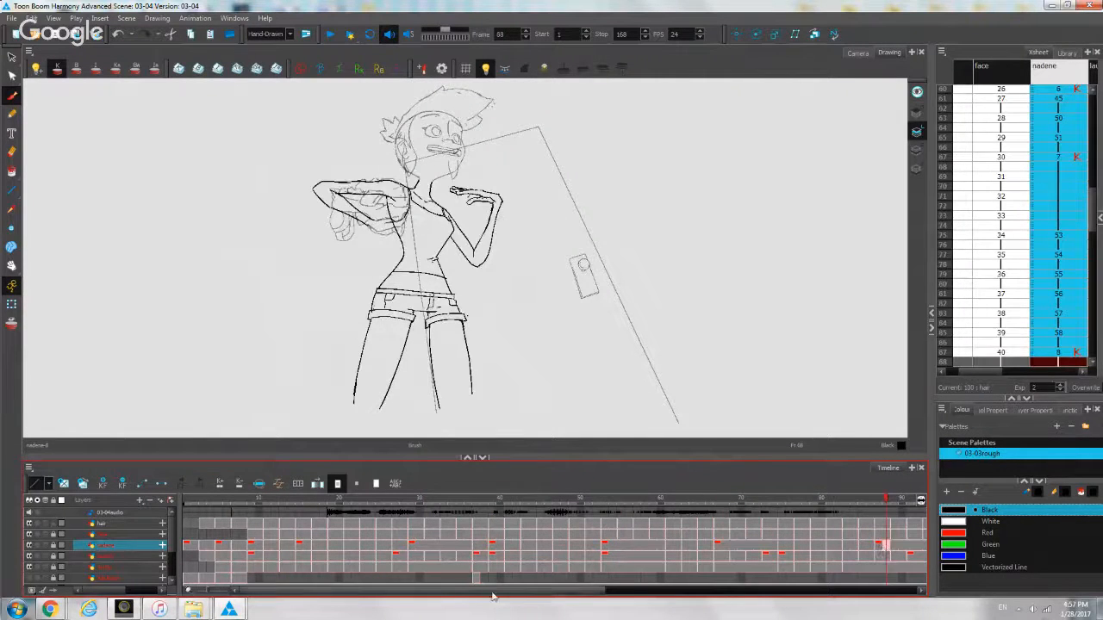
# Continue through nadene's remaining key poses from frame 101 to frame 148.
pyautogui.moveTo(493, 595); pyautogui.dragTo(674, 595)
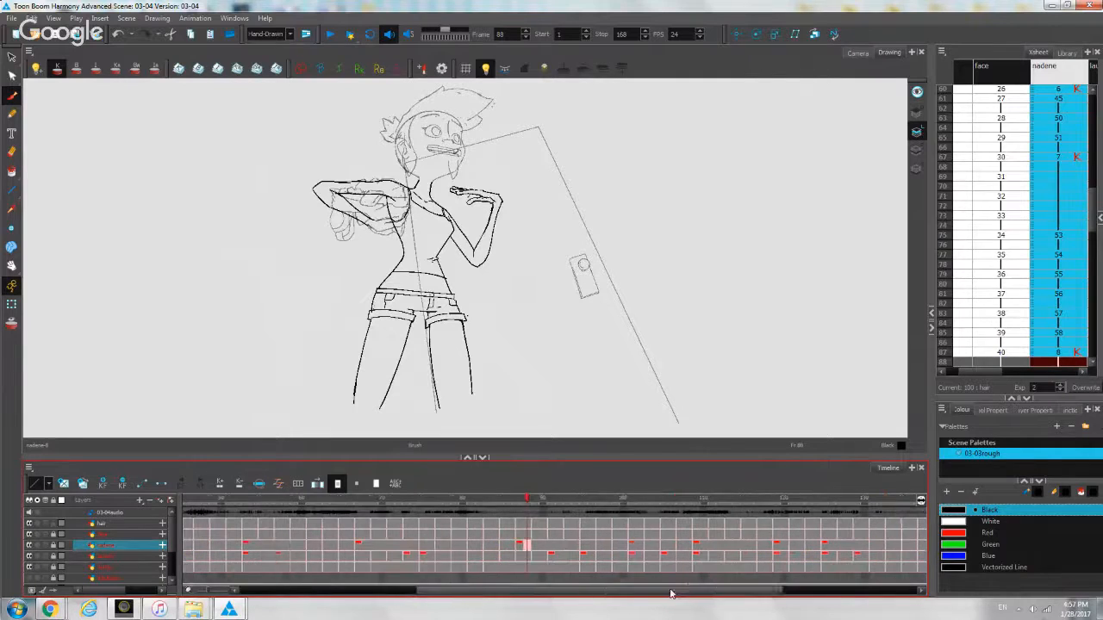
pyautogui.click(633, 547)
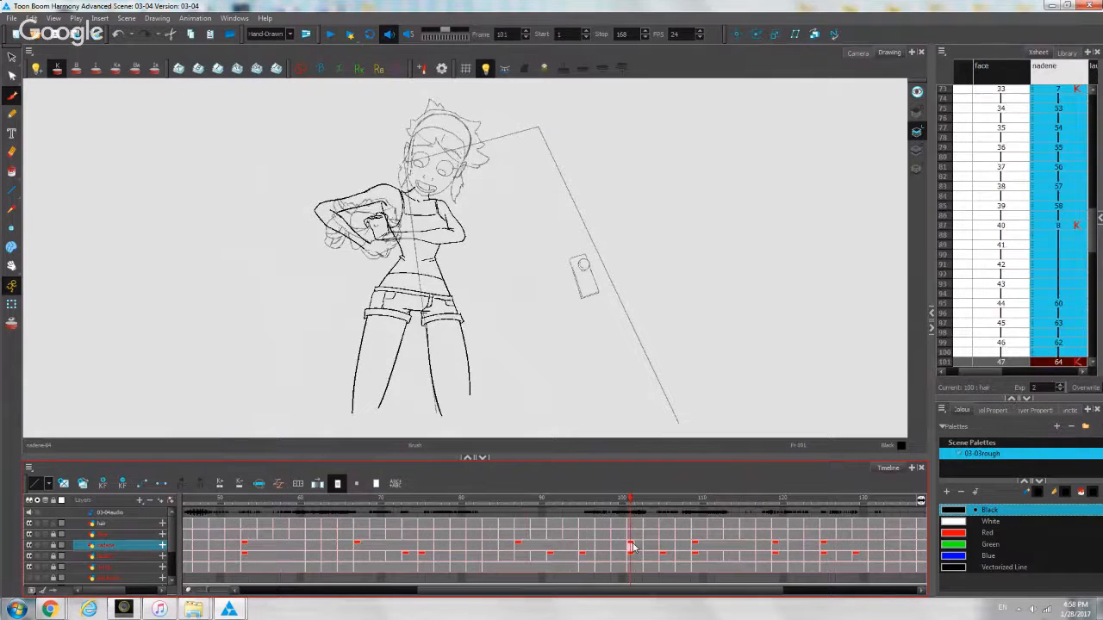
pyautogui.click(696, 548)
pyautogui.click(775, 546)
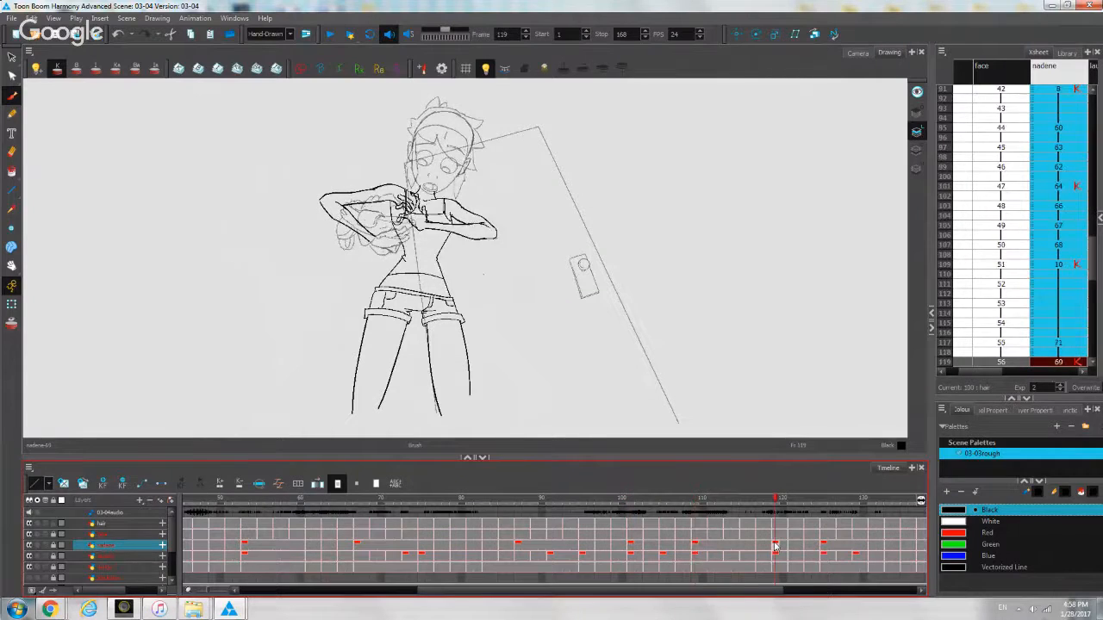
pyautogui.click(849, 546)
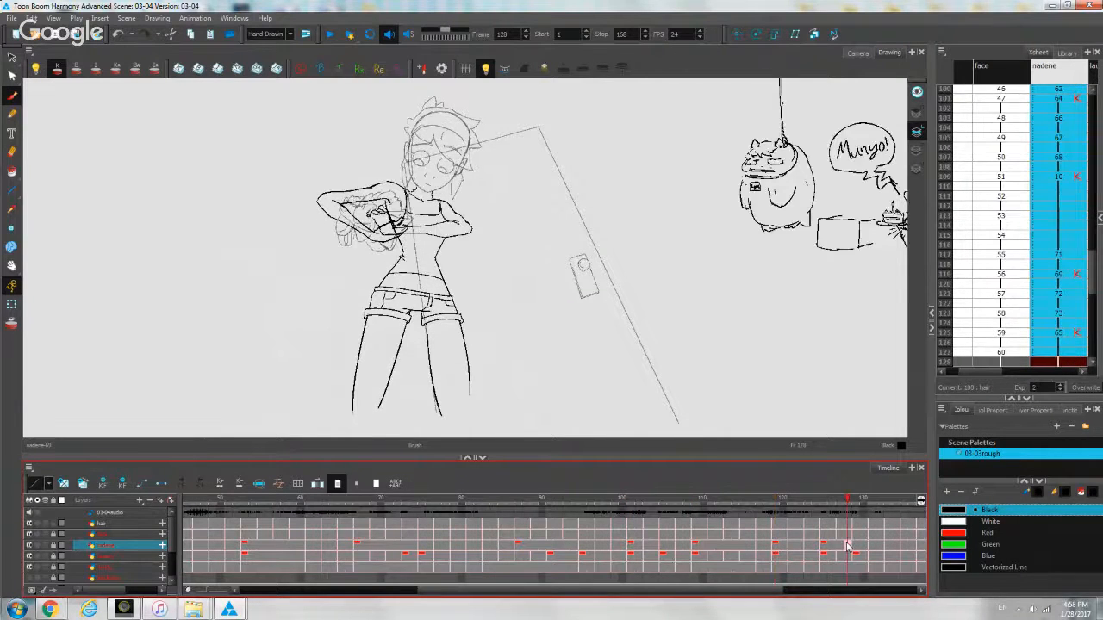
pyautogui.moveTo(428, 591); pyautogui.dragTo(575, 594)
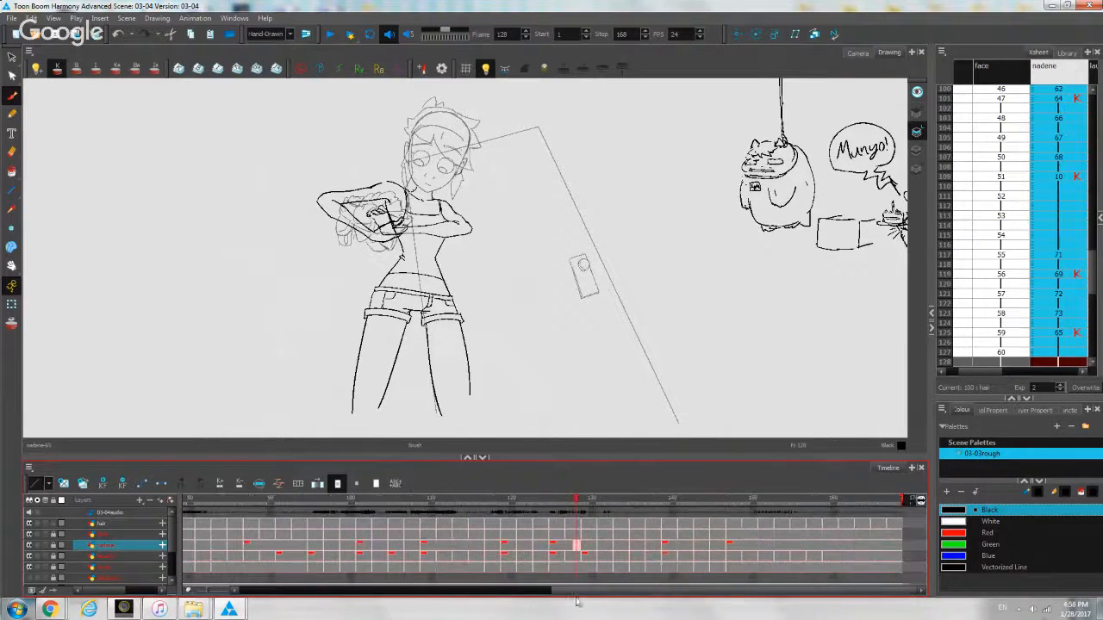
pyautogui.click(686, 547)
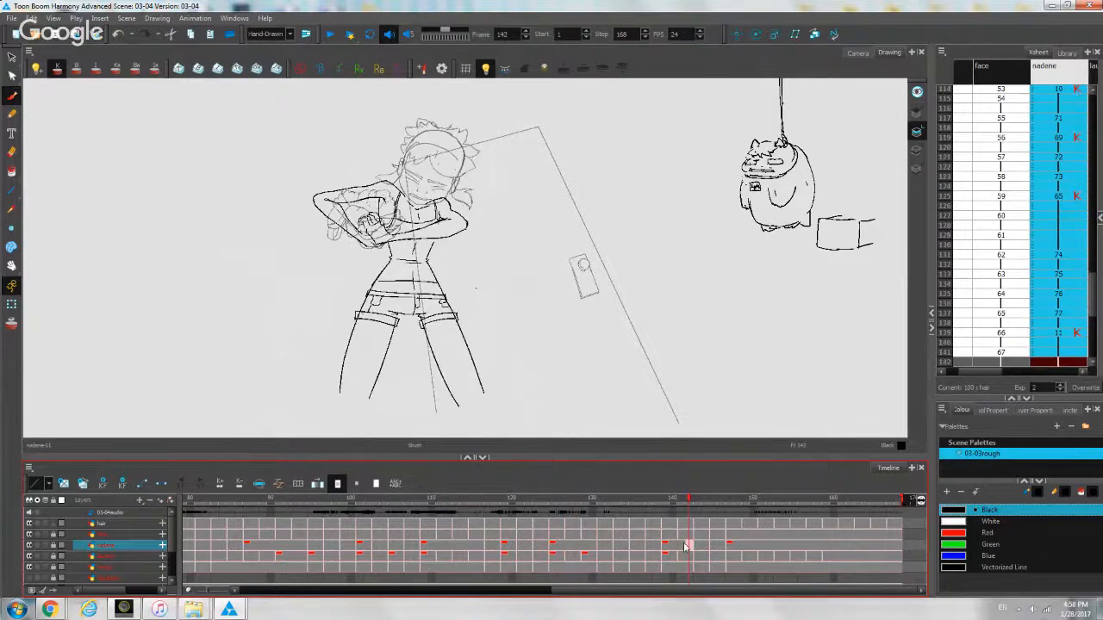
pyautogui.click(736, 546)
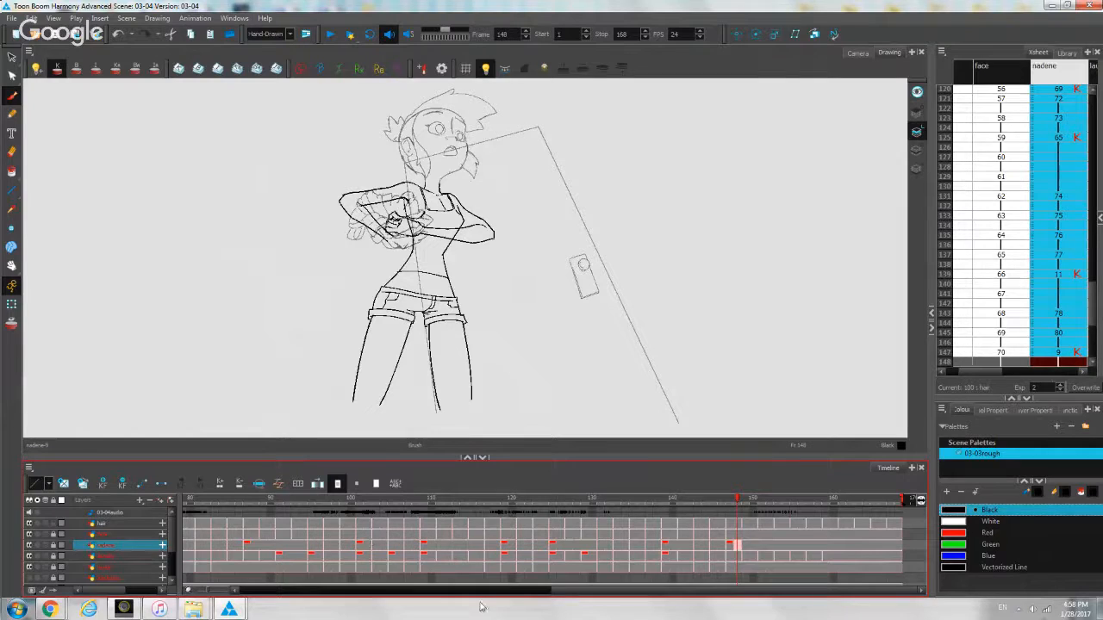
# Return to the scene's opening frames and compare nadene's keys at frames 9 and 15 with the in-between drawings.
pyautogui.moveTo(558, 592); pyautogui.dragTo(255, 597)
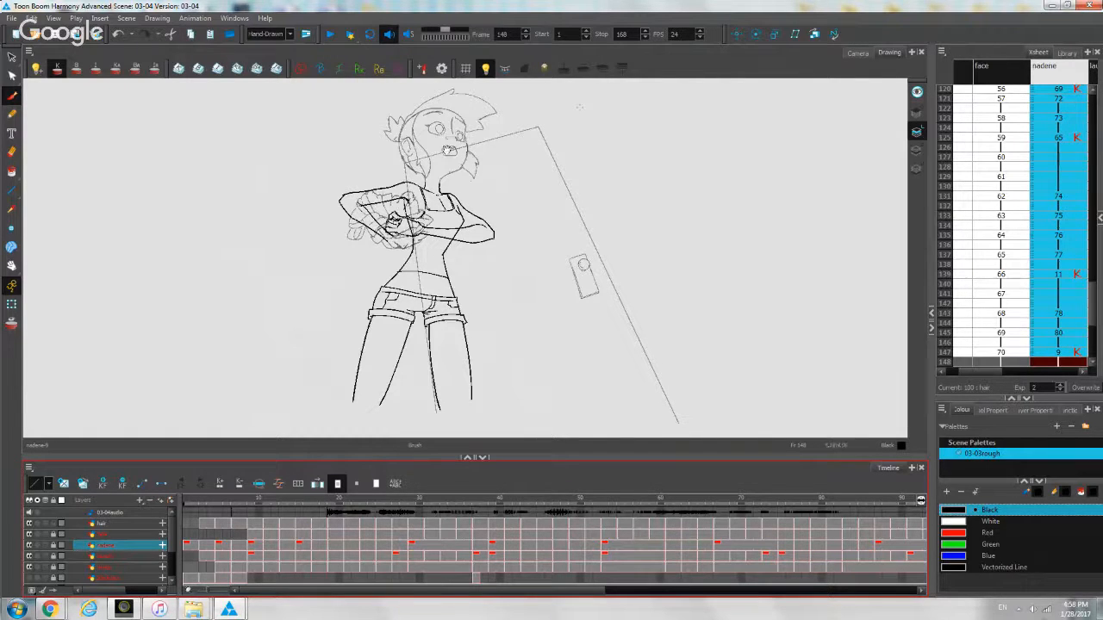
pyautogui.moveTo(446, 155); pyautogui.dragTo(455, 178)
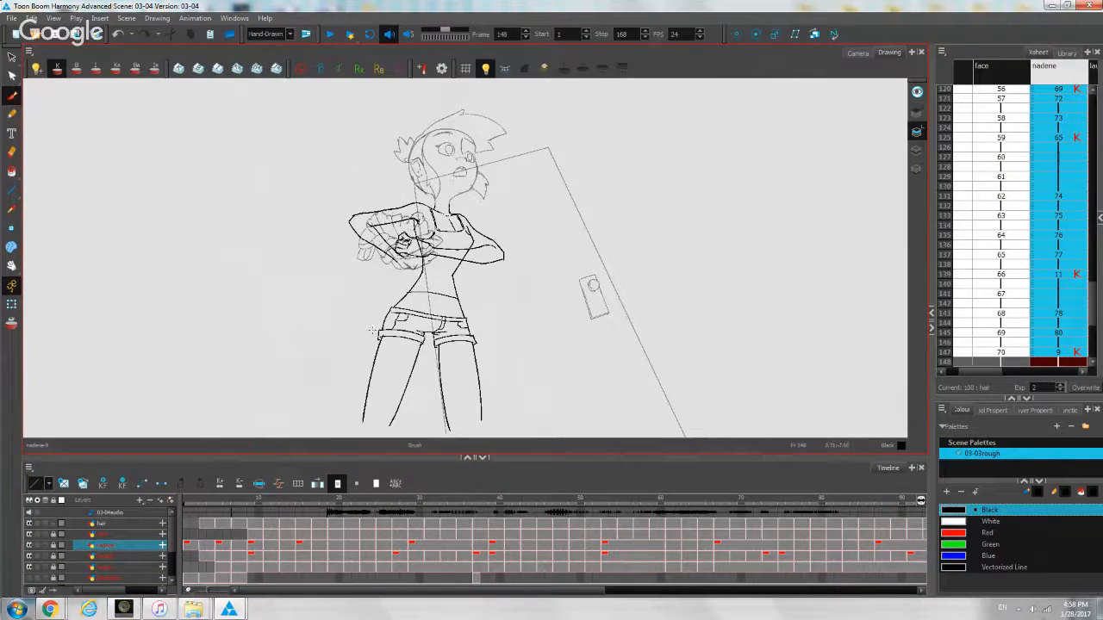
pyautogui.moveTo(373, 331); pyautogui.dragTo(364, 312)
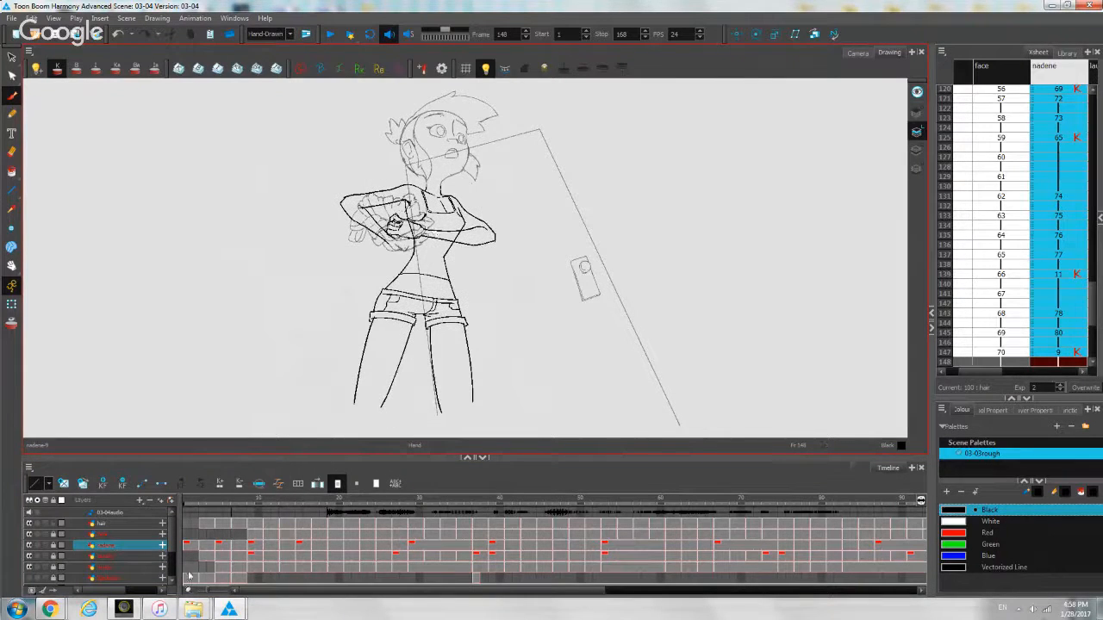
pyautogui.click(250, 546)
pyautogui.click(298, 545)
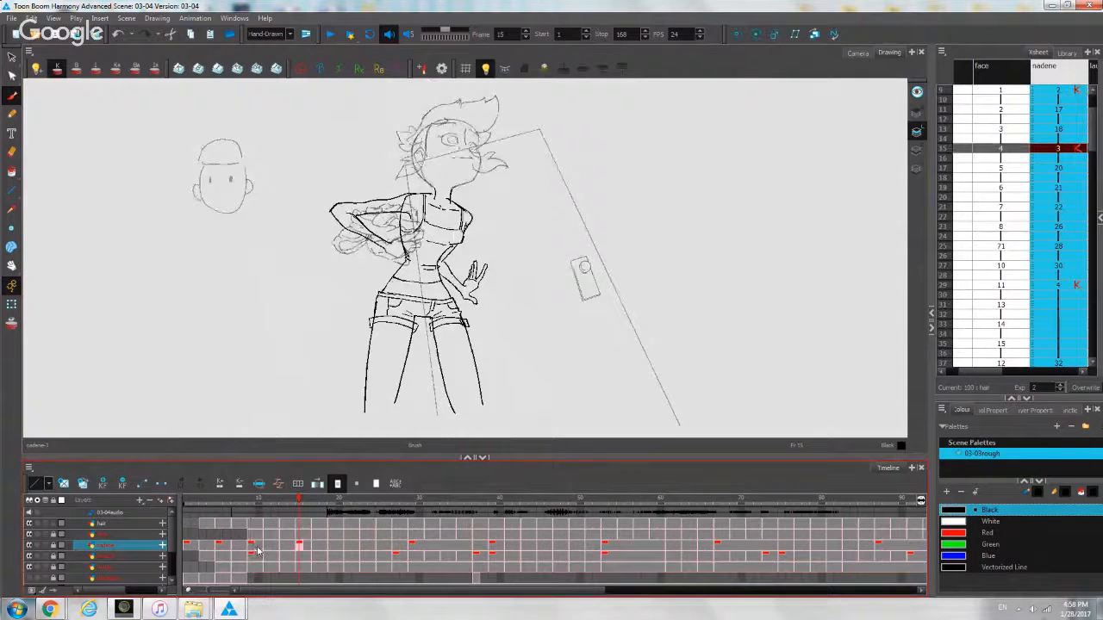
pyautogui.click(257, 546)
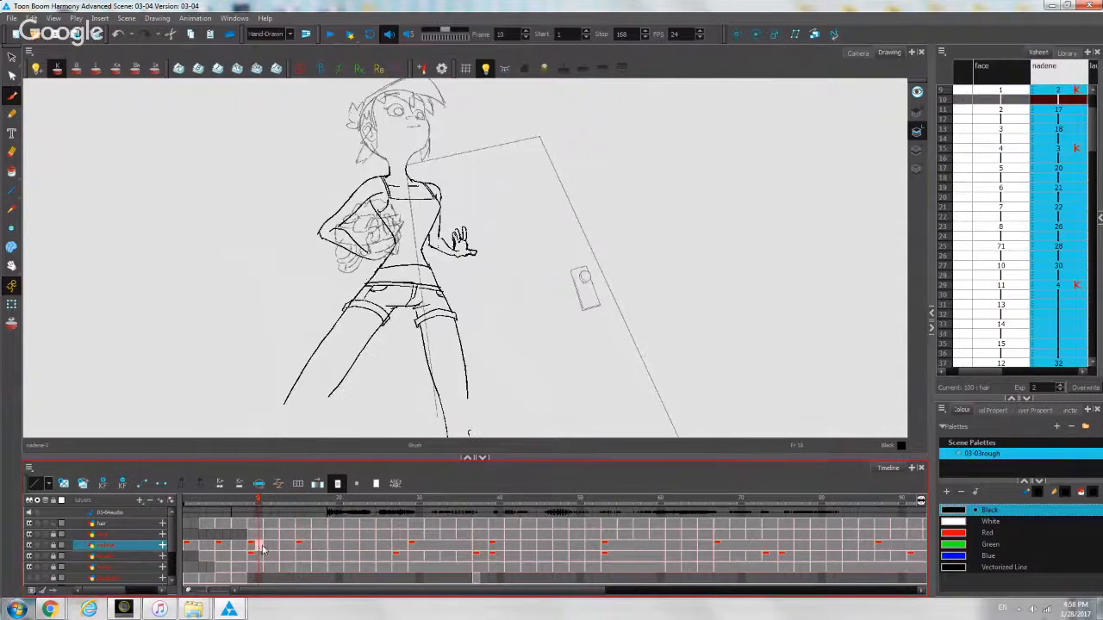
pyautogui.click(266, 549)
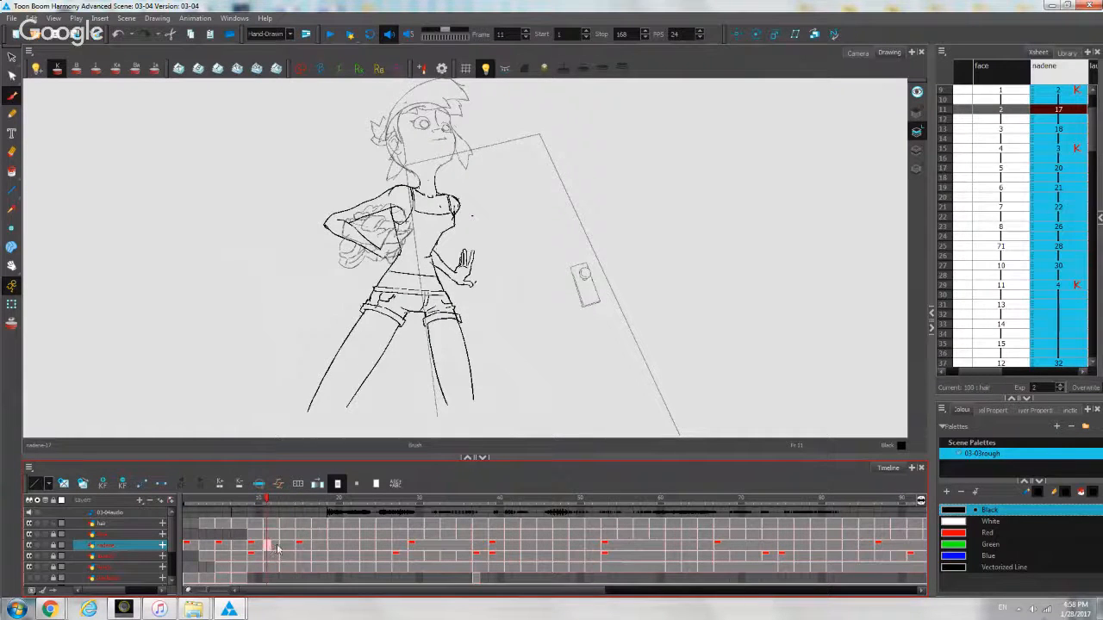
pyautogui.click(282, 549)
pyautogui.click(298, 548)
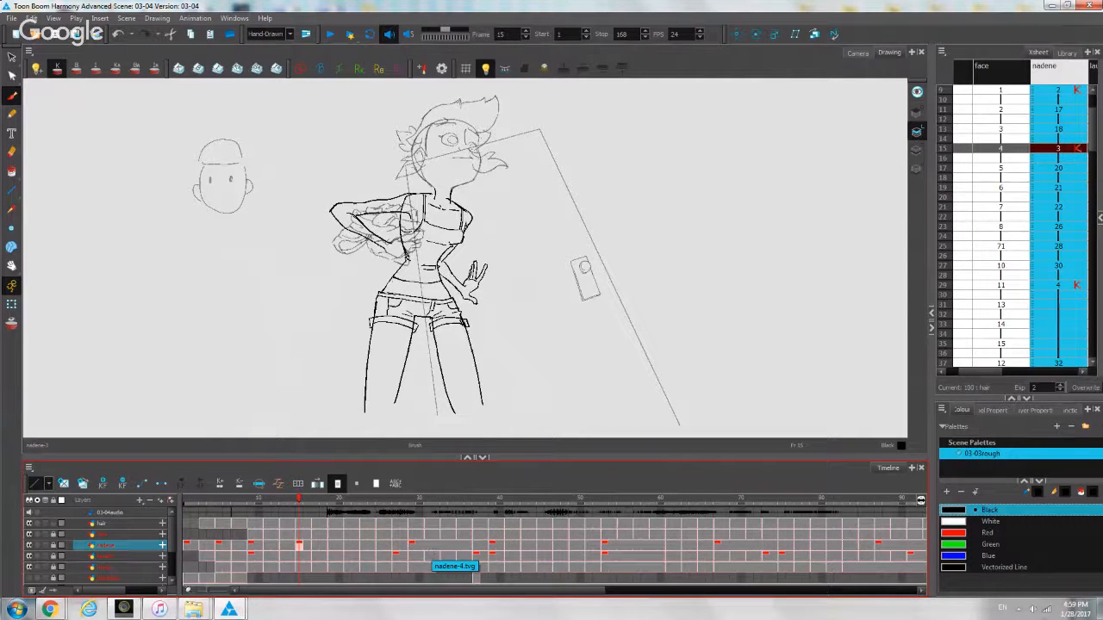
# Restore the Harmony window to a smaller size above the live chat and examine nadene's line drawing at frame 15 up close.
pyautogui.click(1066, 6)
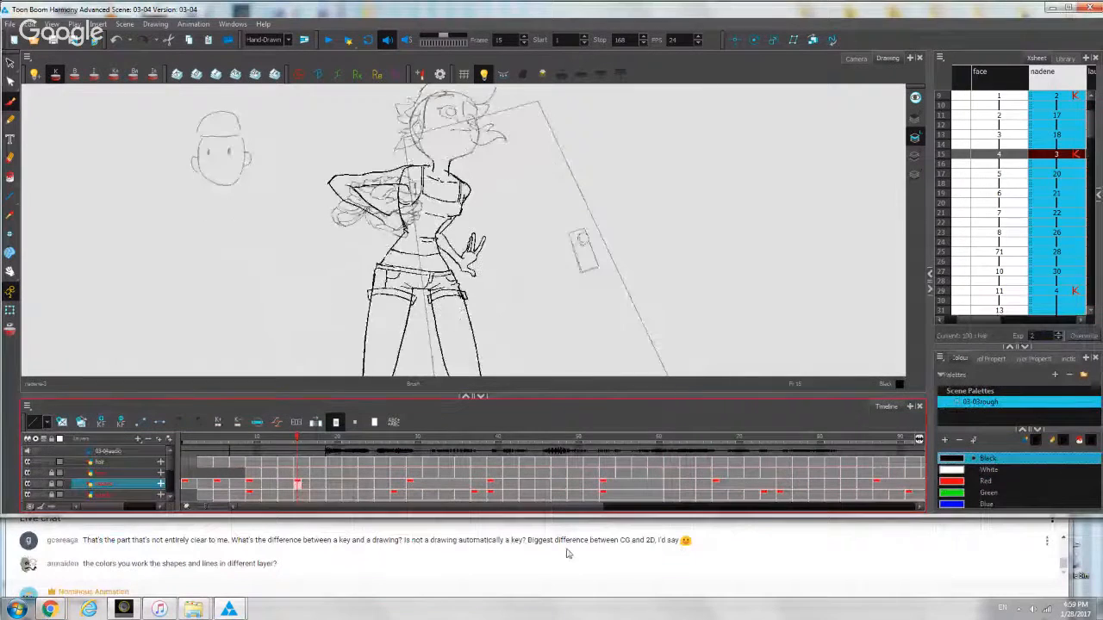
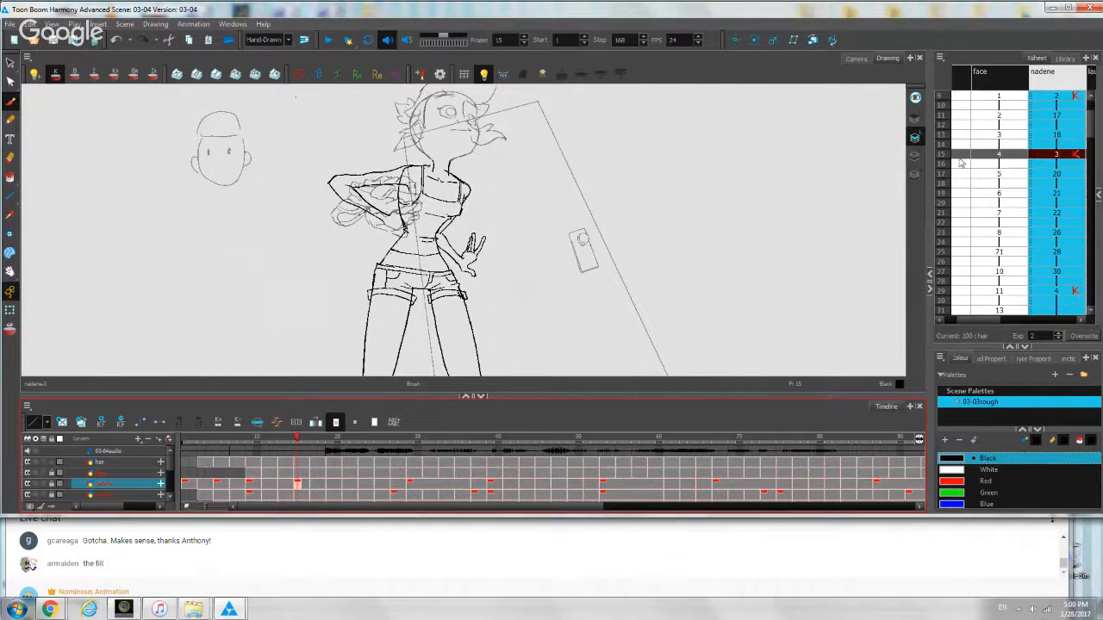
pyautogui.click(915, 138)
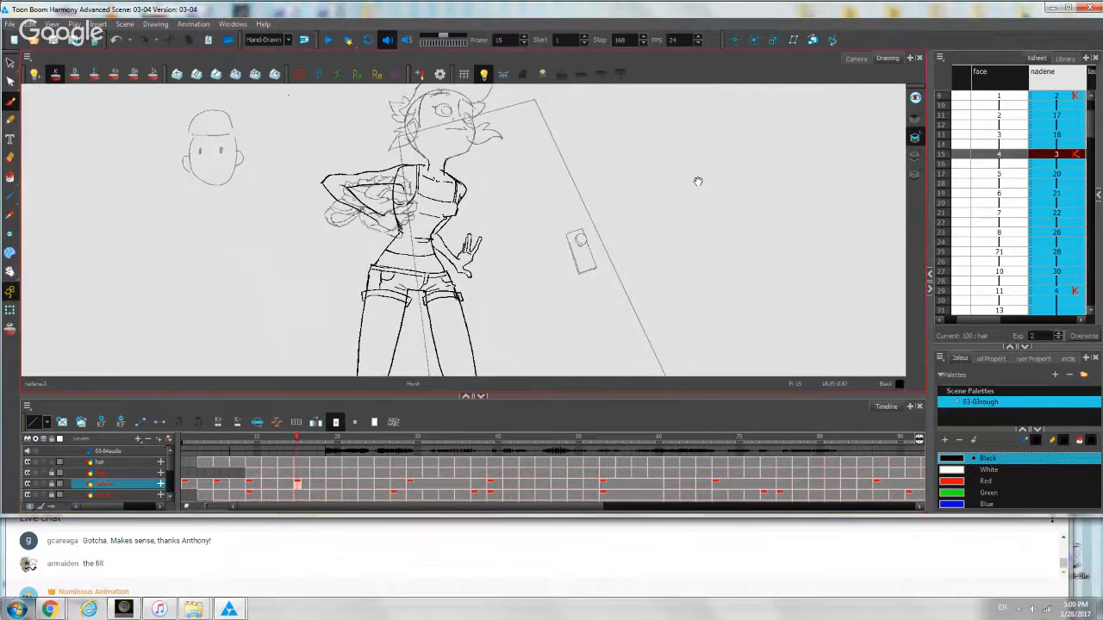
pyautogui.moveTo(697, 180); pyautogui.dragTo(723, 206)
pyautogui.scroll(3, 723, 206)
pyautogui.scroll(-1, 635, 244)
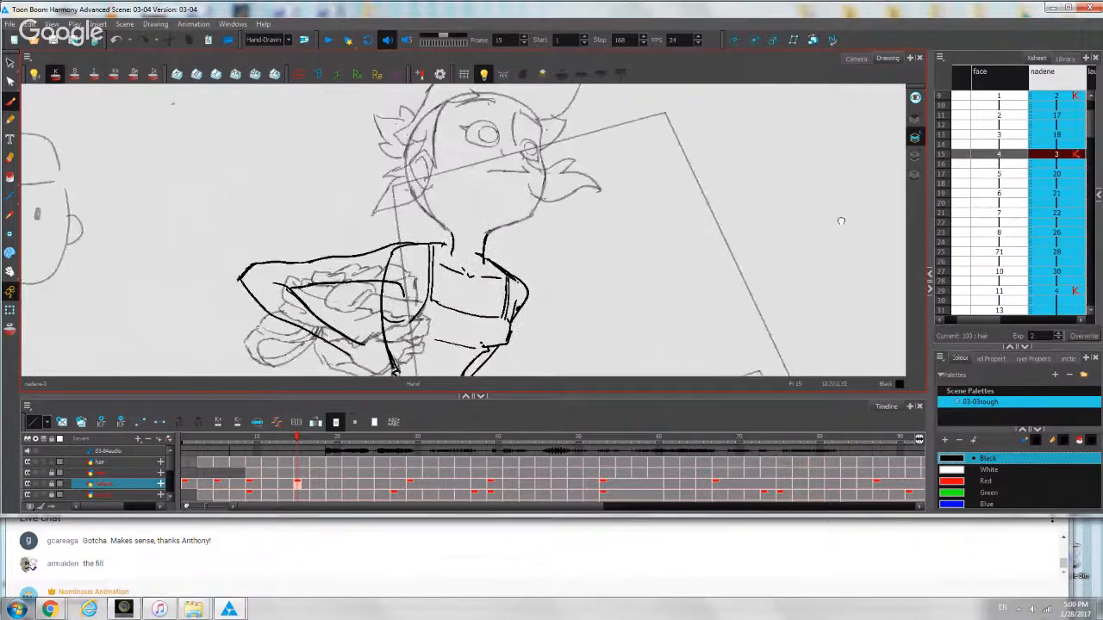
pyautogui.moveTo(591, 217)
pyautogui.mouseDown()
pyautogui.moveTo(674, 172)
pyautogui.moveTo(680, 134)
pyautogui.mouseUp()
pyautogui.scroll(-2, 437, 547)
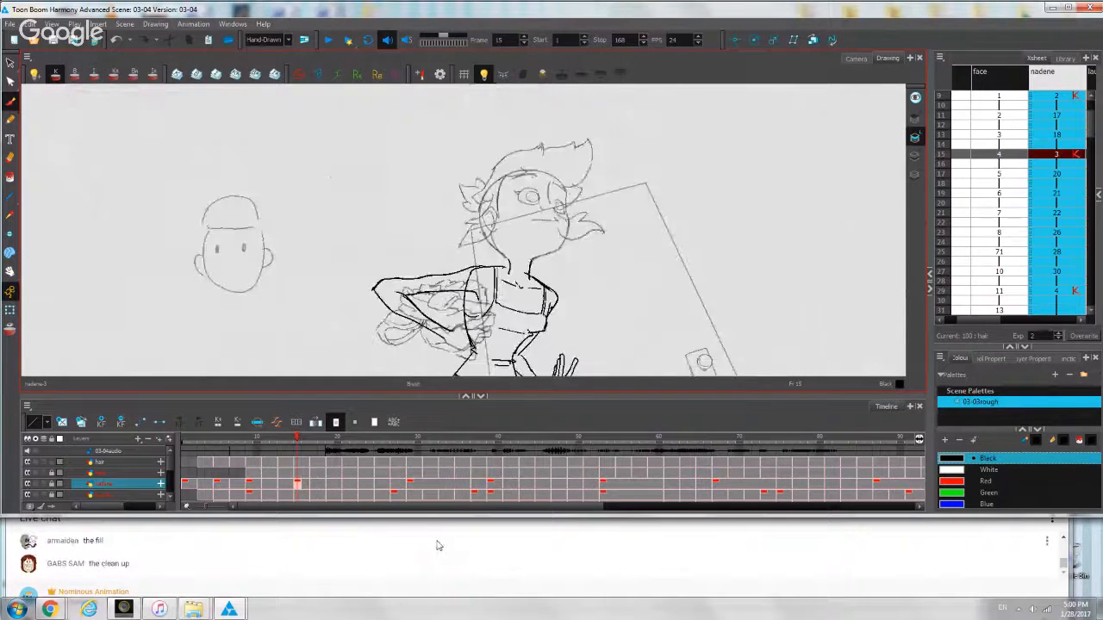
pyautogui.scroll(1, 438, 546)
pyautogui.scroll(1, 531, 320)
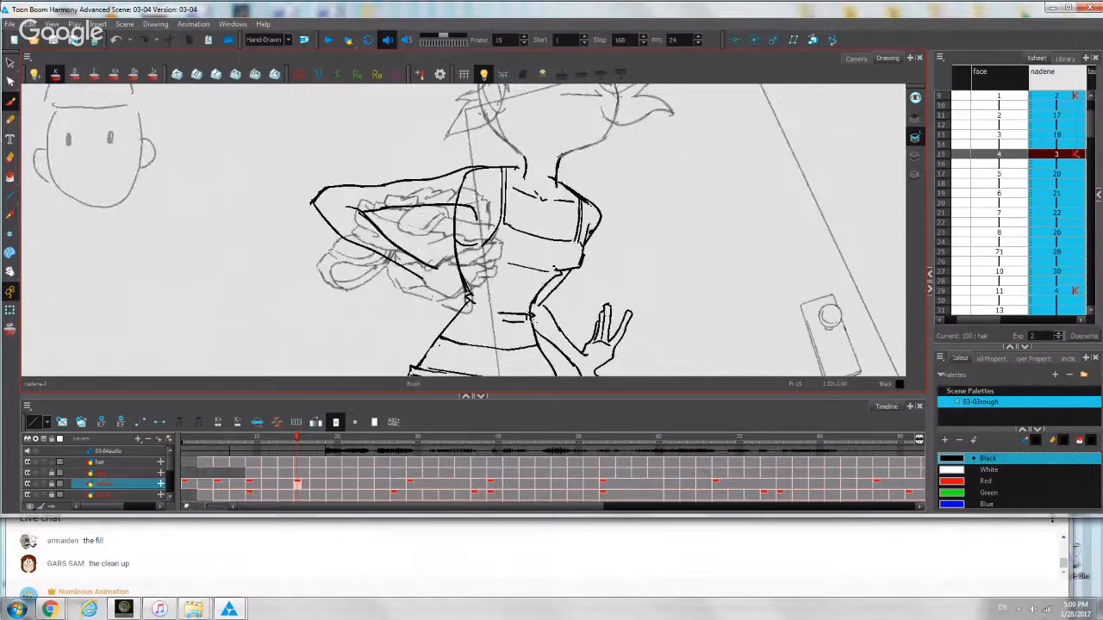
pyautogui.moveTo(531, 319); pyautogui.dragTo(494, 309)
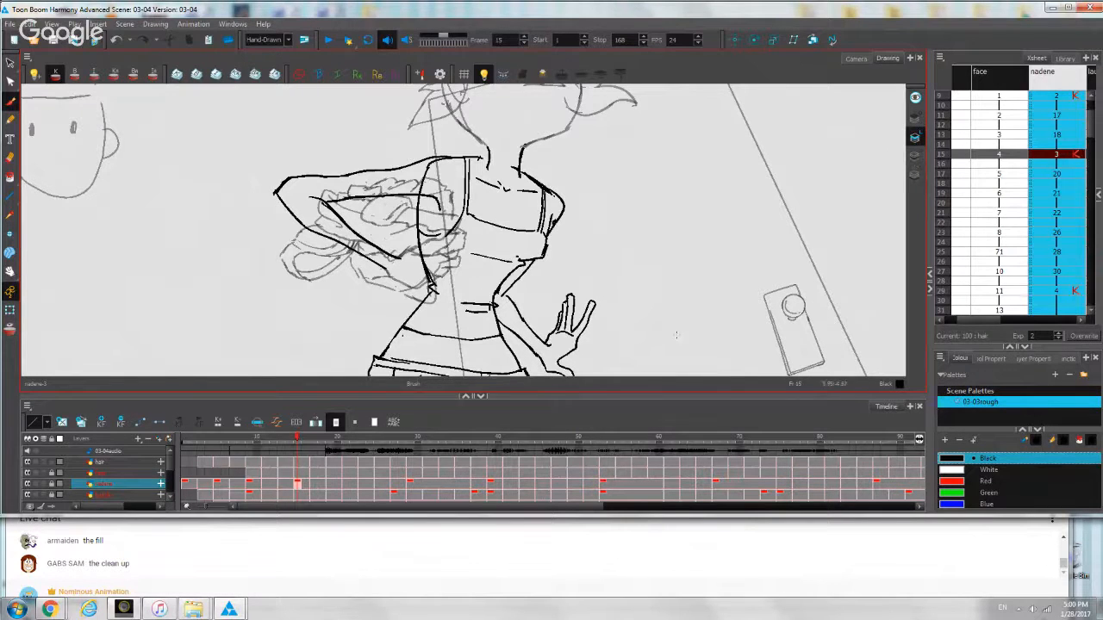
# Compare the art layers of nadene's drawing at frame 15 by switching layers and toggling their preview, ending on the Line Art layer.
pyautogui.click(915, 137)
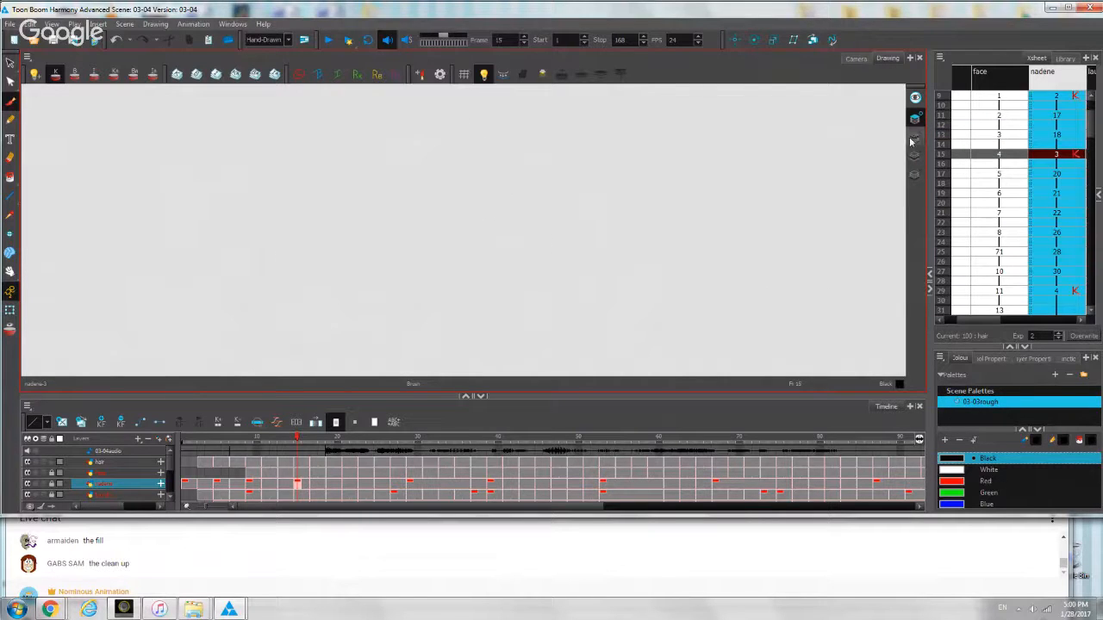
pyautogui.click(915, 98)
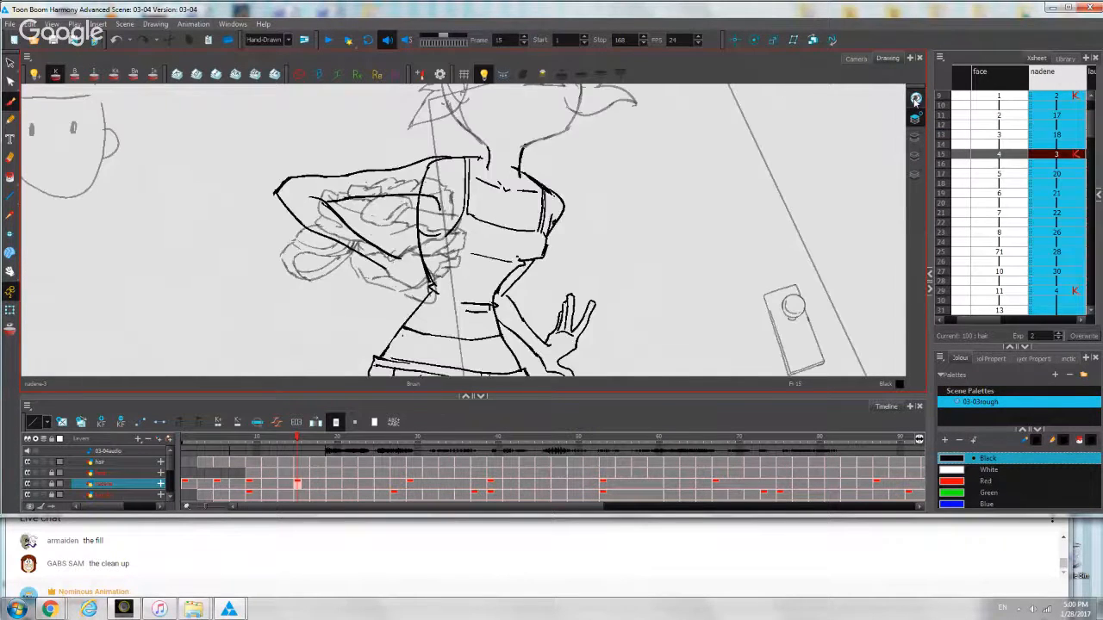
pyautogui.click(915, 99)
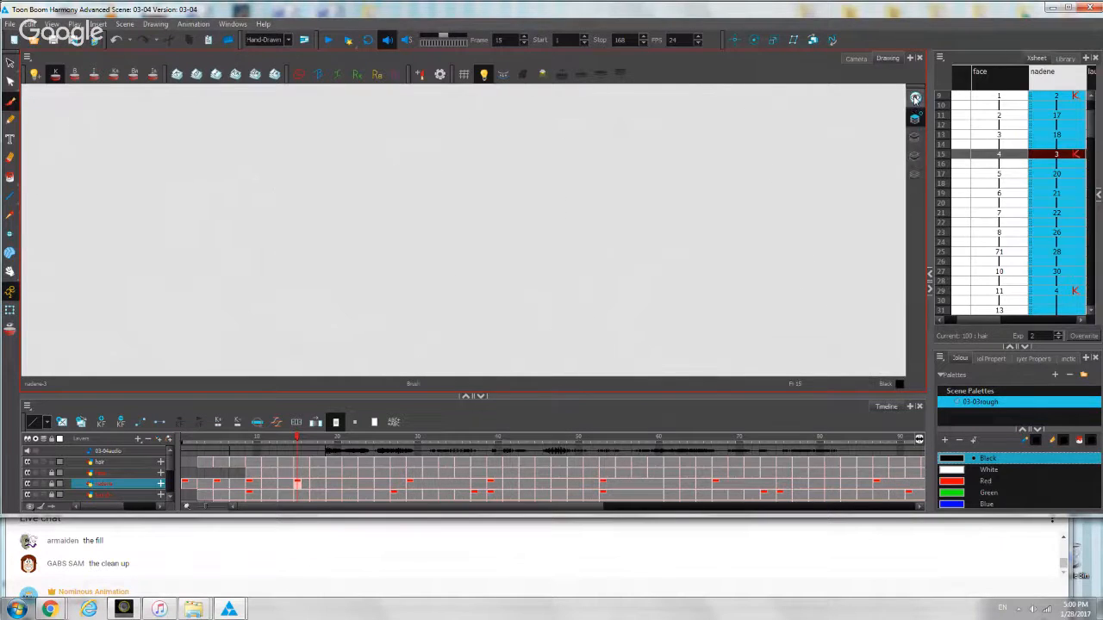
pyautogui.click(912, 138)
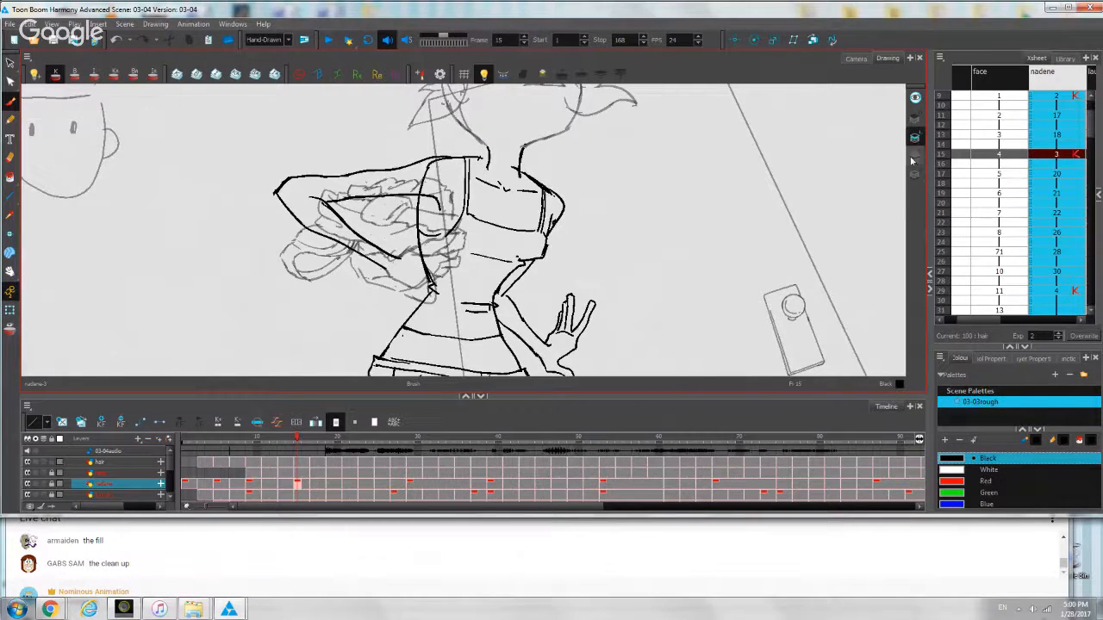
# Scrub through nadene's drawings from frame 15 to frame 43 and examine her pose at frame 30 up close.
pyautogui.doubleClick(109, 485)
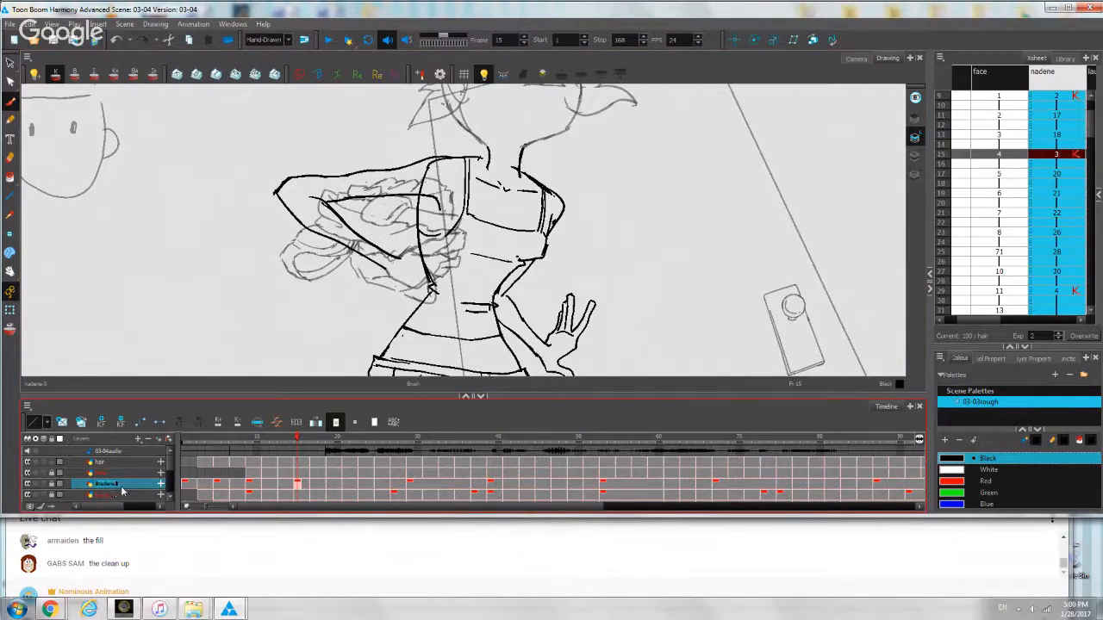
pyautogui.click(122, 491)
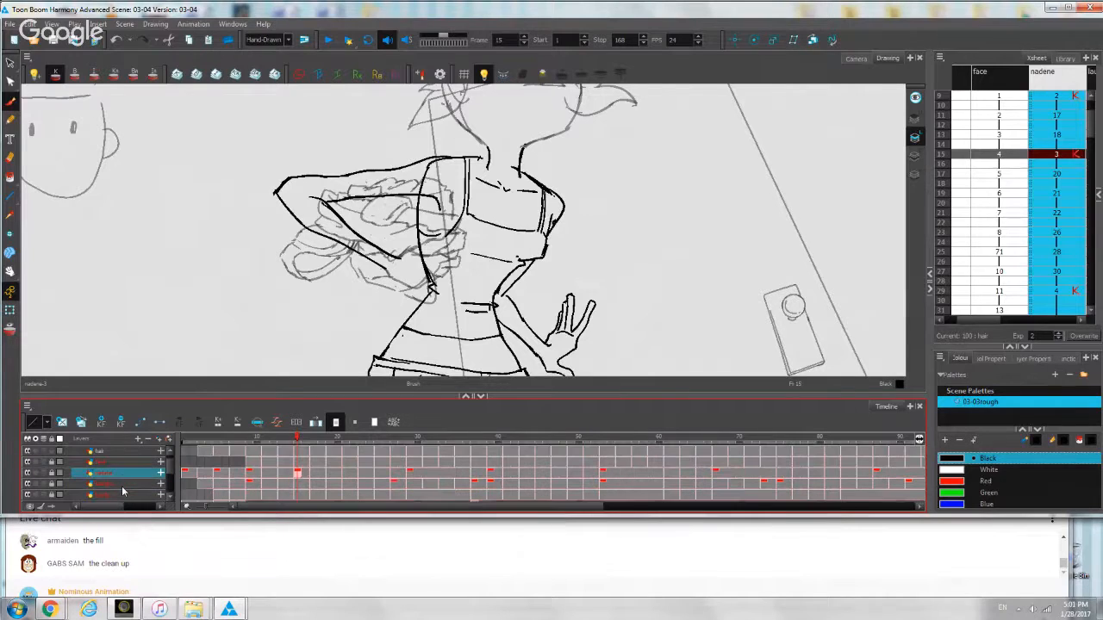
pyautogui.scroll(-1, 394, 215)
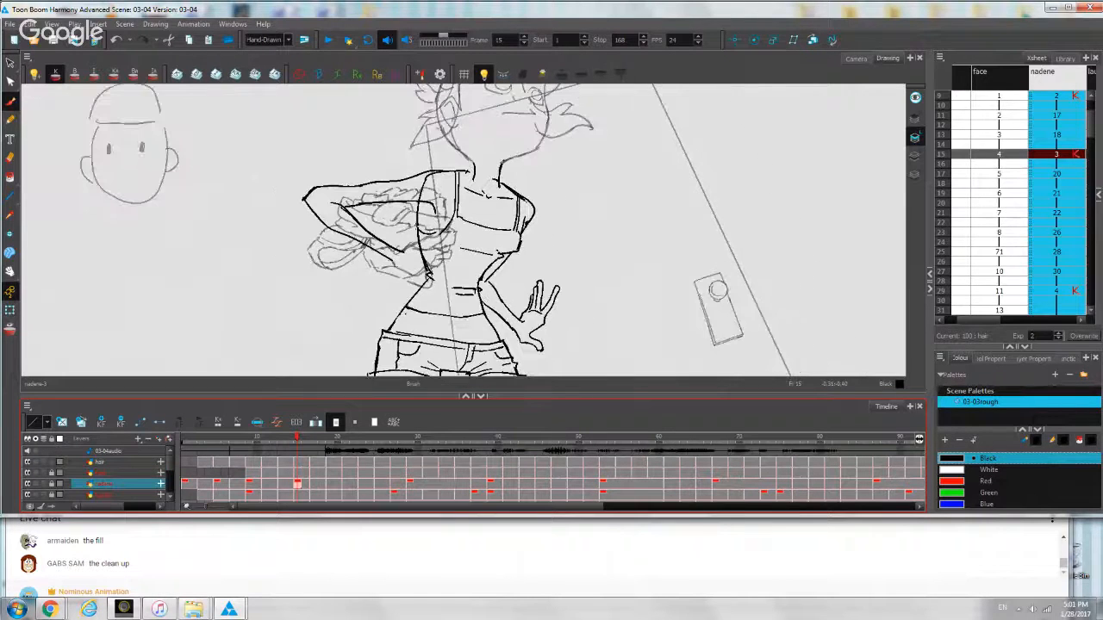
pyautogui.scroll(-2, 394, 215)
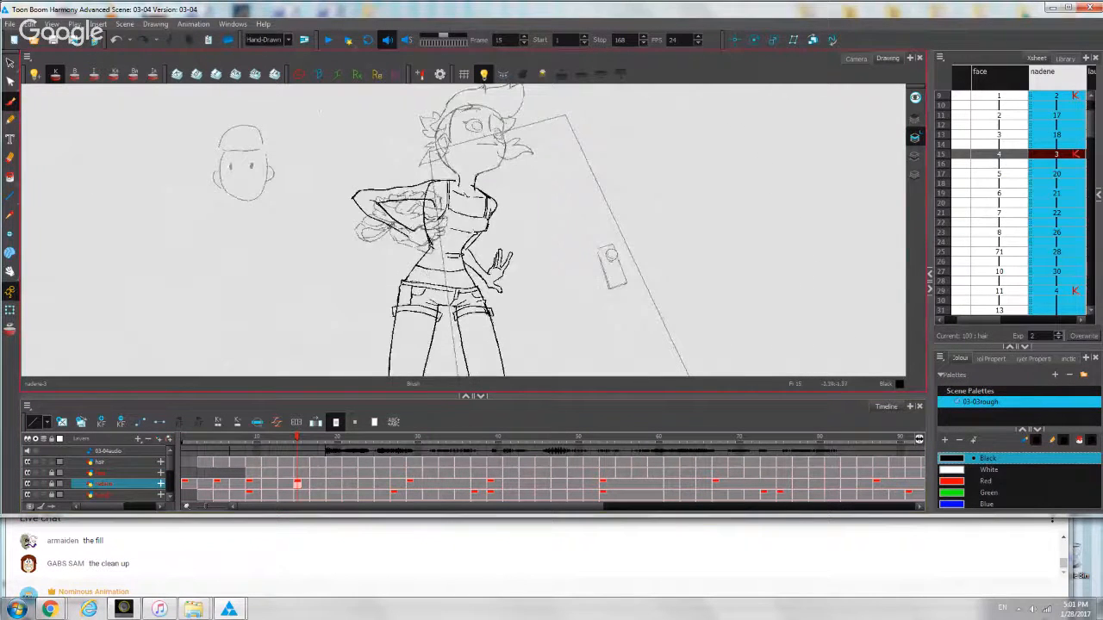
pyautogui.scroll(2, 433, 230)
pyautogui.scroll(1, 541, 216)
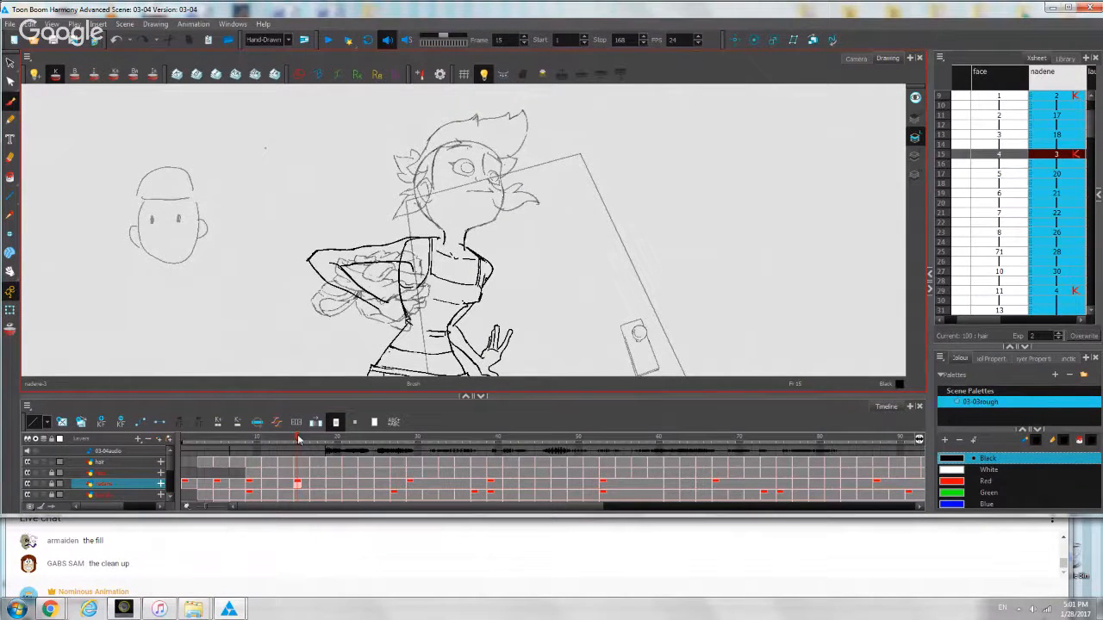
pyautogui.moveTo(298, 441); pyautogui.dragTo(336, 442)
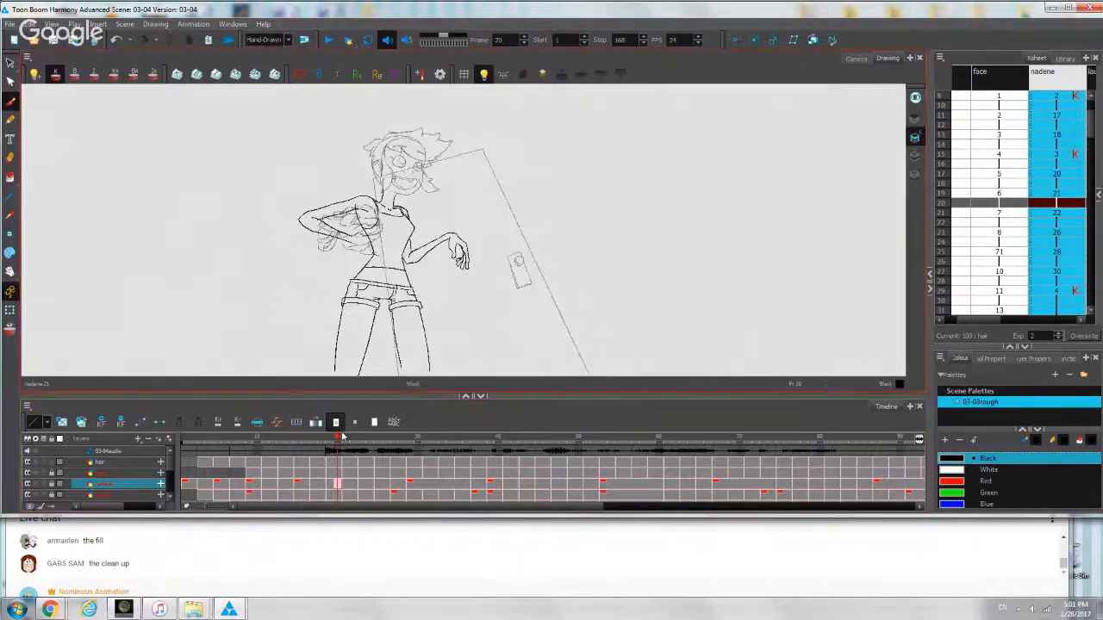
pyautogui.moveTo(336, 442)
pyautogui.mouseDown()
pyautogui.moveTo(248, 460)
pyautogui.moveTo(561, 410)
pyautogui.moveTo(746, 435)
pyautogui.moveTo(353, 441)
pyautogui.moveTo(588, 441)
pyautogui.moveTo(377, 440)
pyautogui.moveTo(521, 422)
pyautogui.mouseUp()
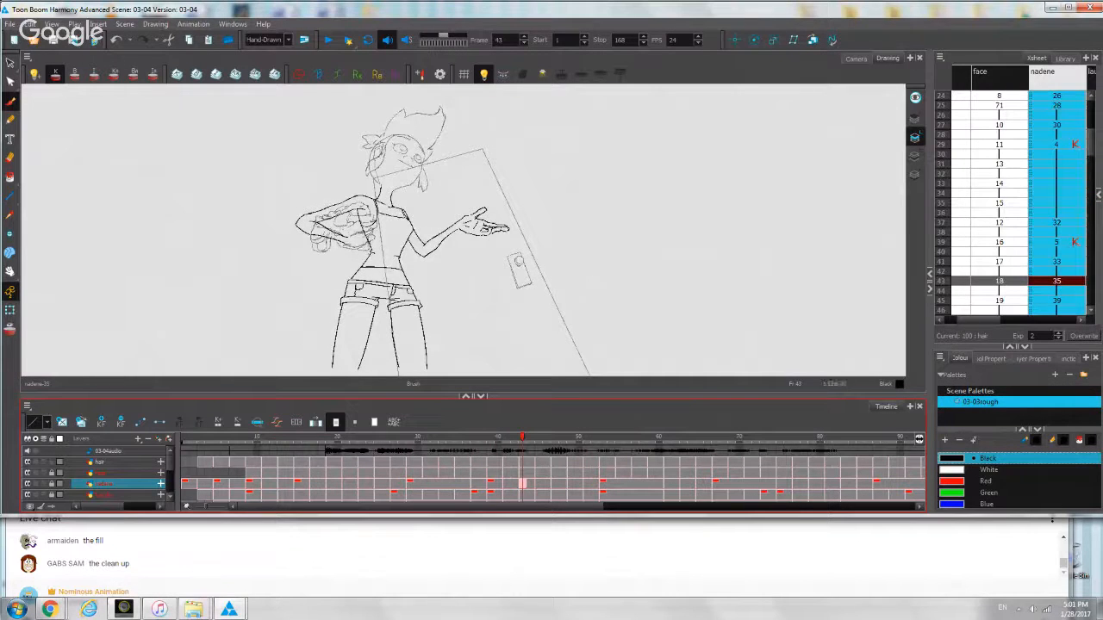
pyautogui.moveTo(521, 440)
pyautogui.mouseDown()
pyautogui.moveTo(371, 440)
pyautogui.moveTo(417, 439)
pyautogui.mouseUp()
pyautogui.moveTo(393, 222); pyautogui.dragTo(446, 257)
pyautogui.press('2')
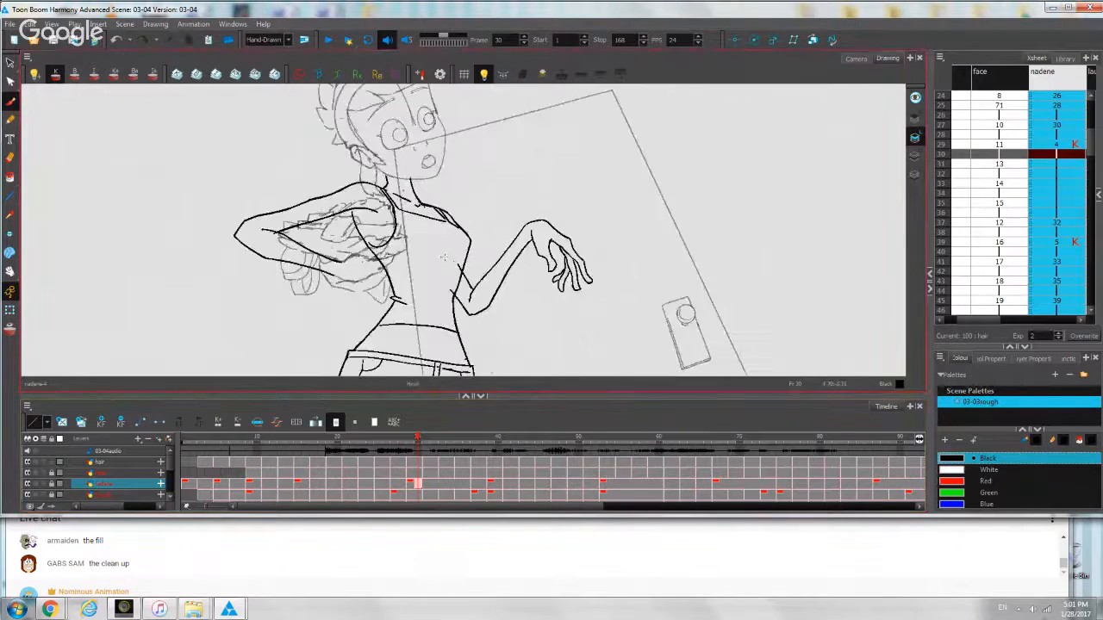
# Add a vector drawing layer named nadinecleanup above the hair layer.
pyautogui.click(128, 464)
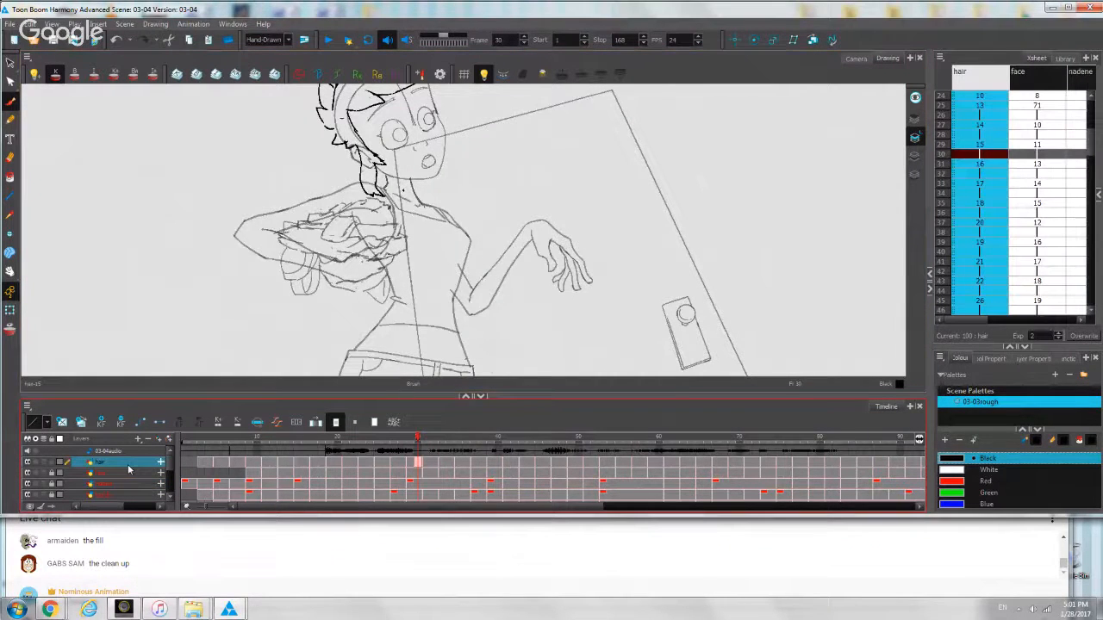
pyautogui.click(138, 439)
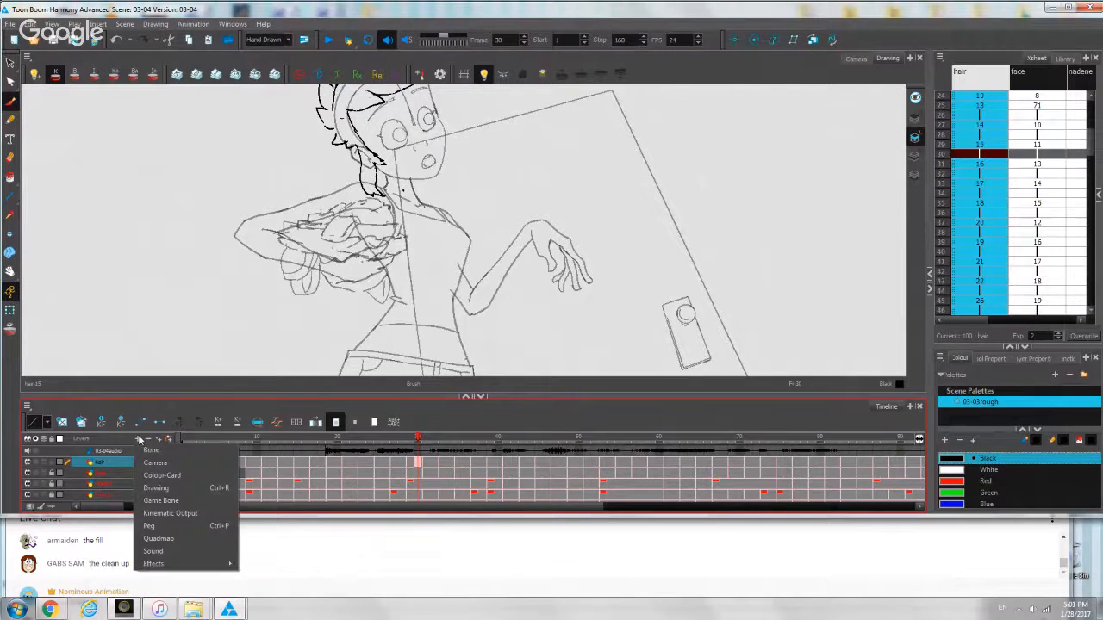
pyautogui.click(179, 489)
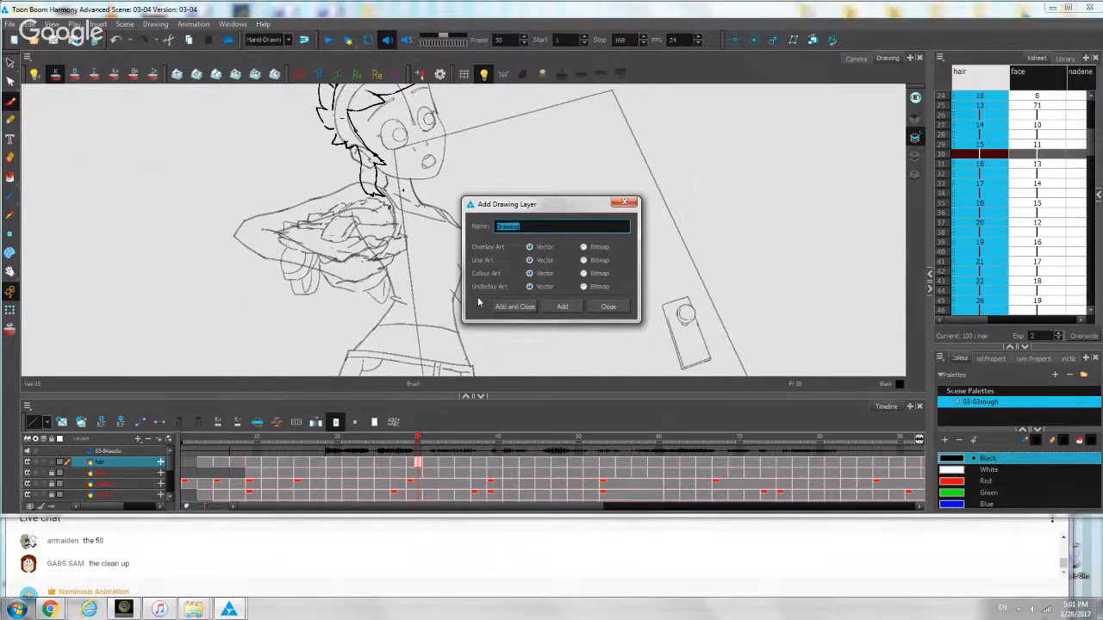
pyautogui.write('nadinecleanup')
pyautogui.press('Return')
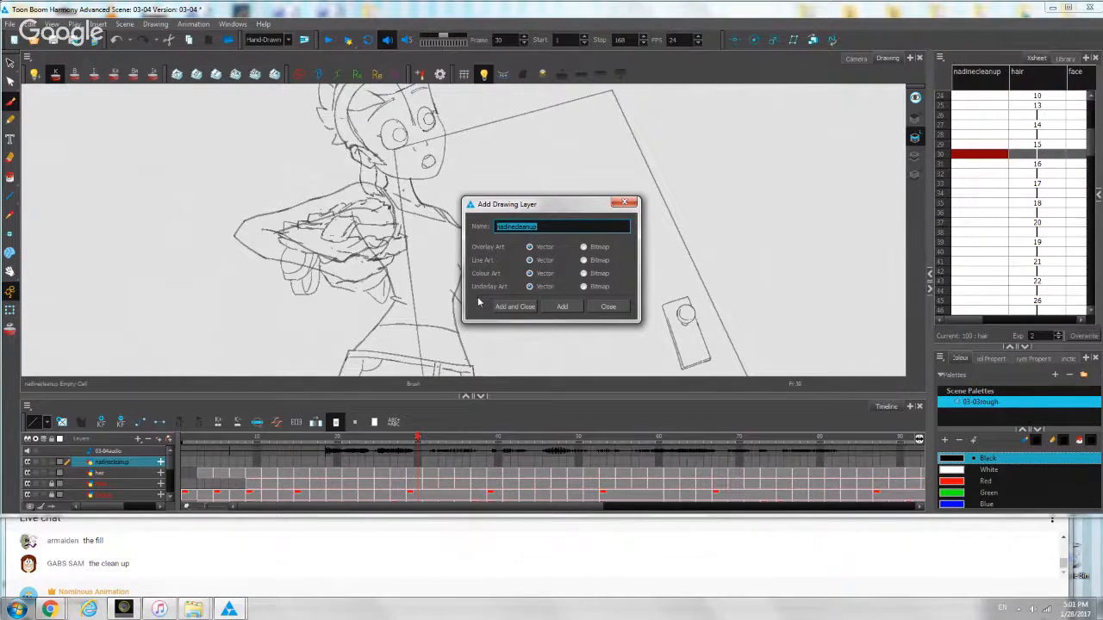
pyautogui.click(609, 306)
# Select the empty nadinecleanup cell at frame 9, checking it against the hair layer and the rough pose.
pyautogui.click(197, 465)
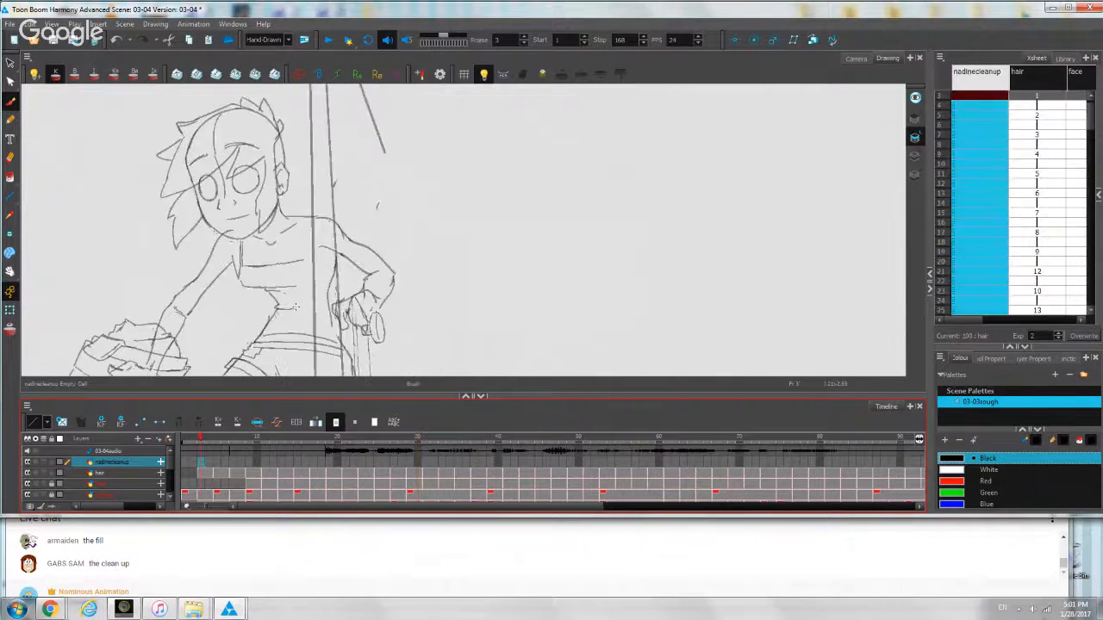
pyautogui.click(251, 466)
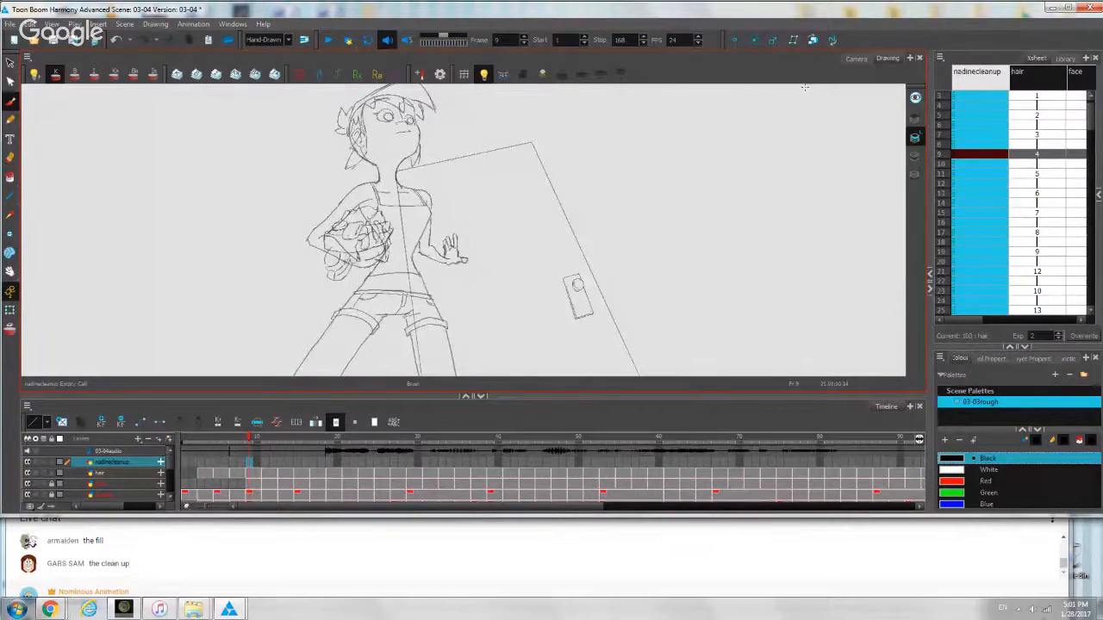
pyautogui.click(251, 473)
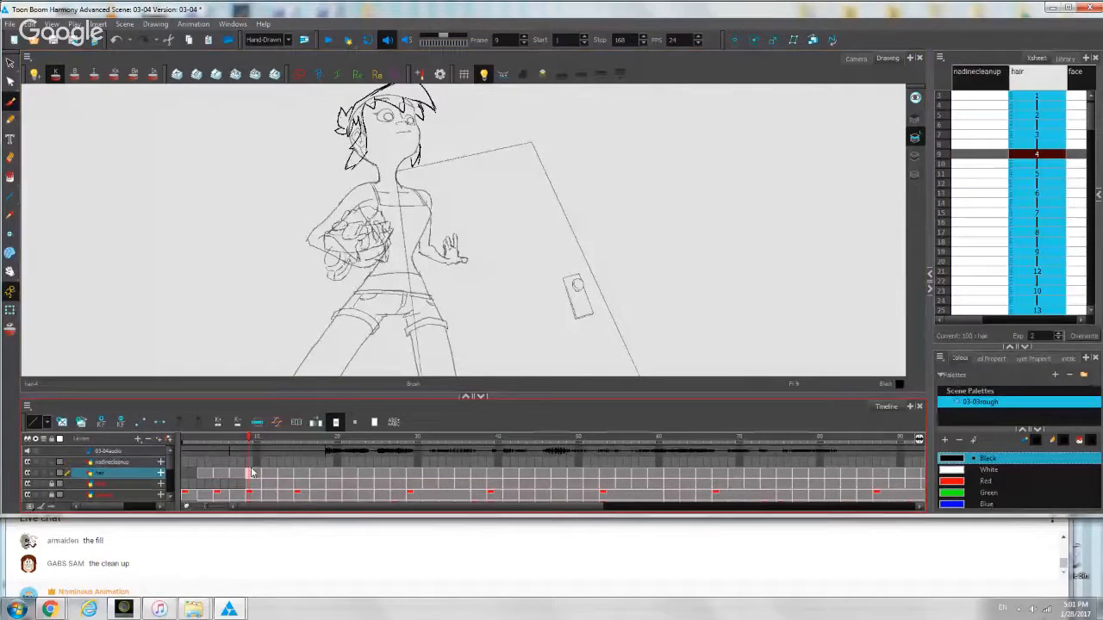
pyautogui.moveTo(434, 134); pyautogui.dragTo(466, 223)
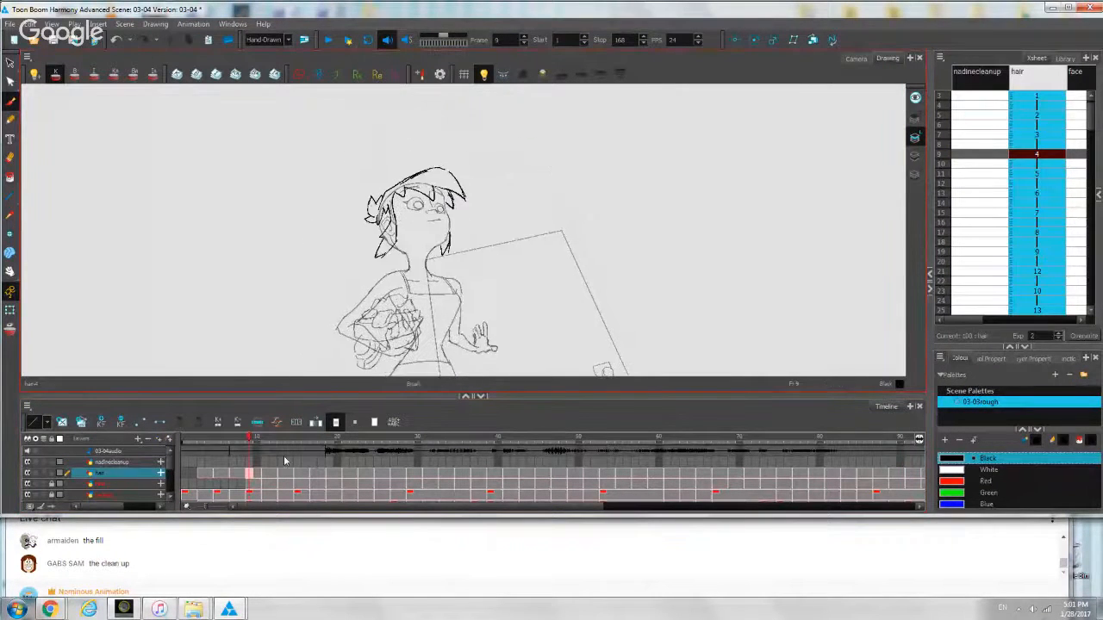
pyautogui.click(246, 462)
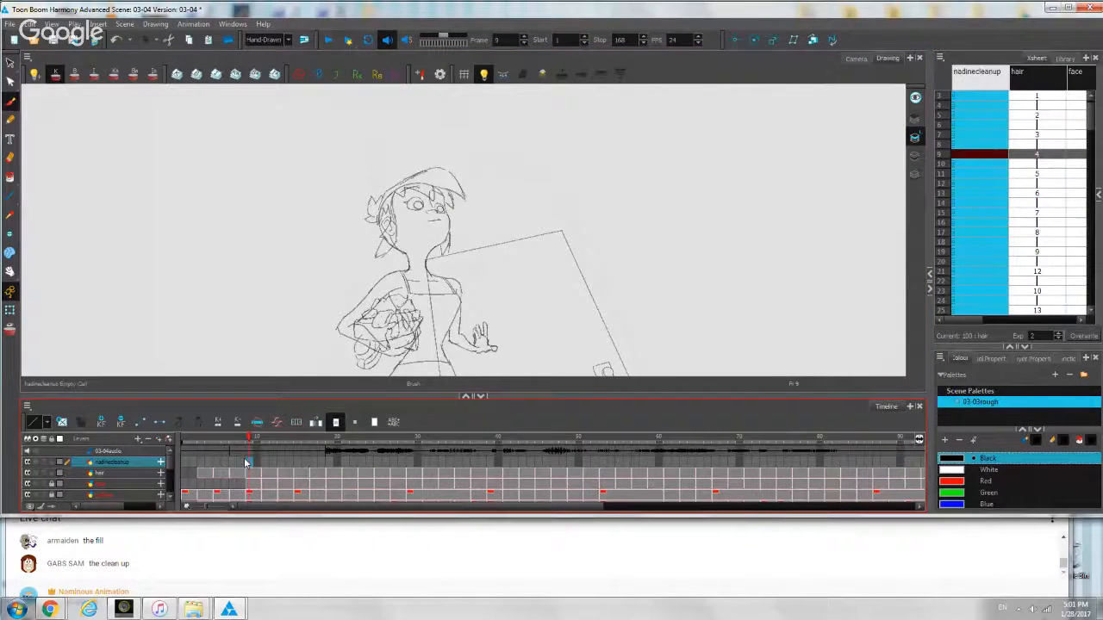
pyautogui.scroll(2, 416, 207)
pyautogui.scroll(-3, 416, 207)
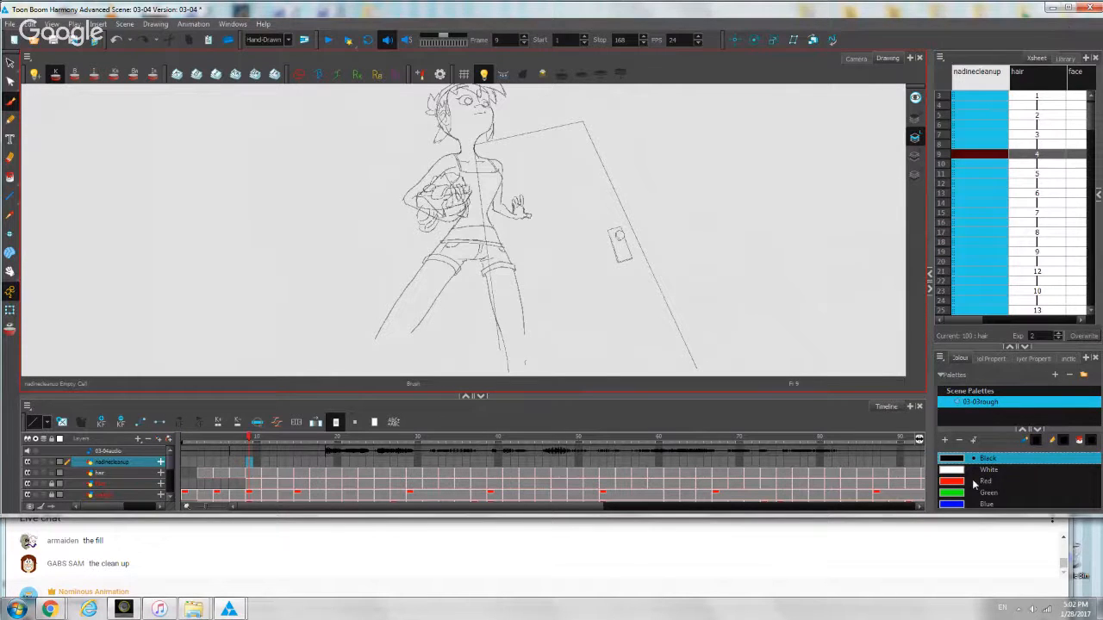
pyautogui.scroll(2, 505, 193)
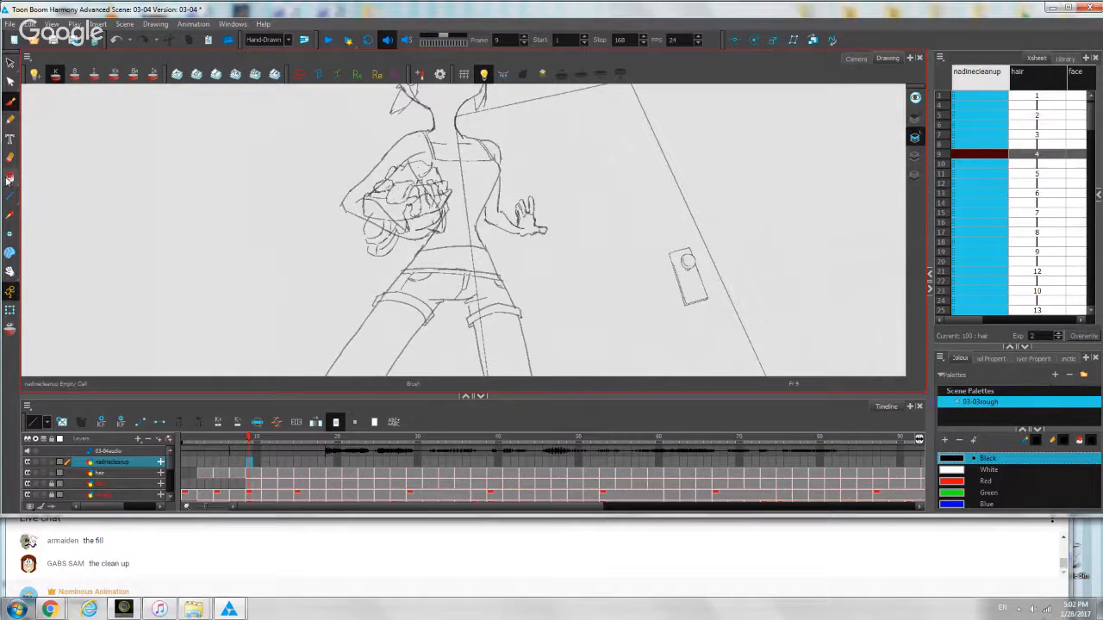
# Activate the Paint tool, try the Close Small Gap option and set gap closing to No Close Gap.
pyautogui.click(9, 178)
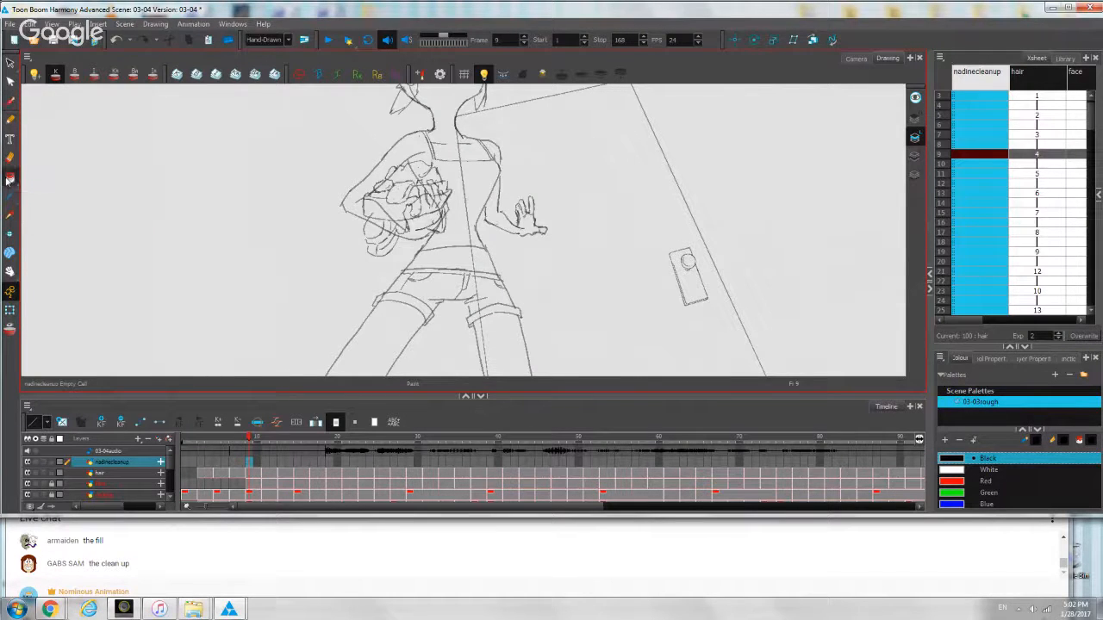
pyautogui.click(989, 361)
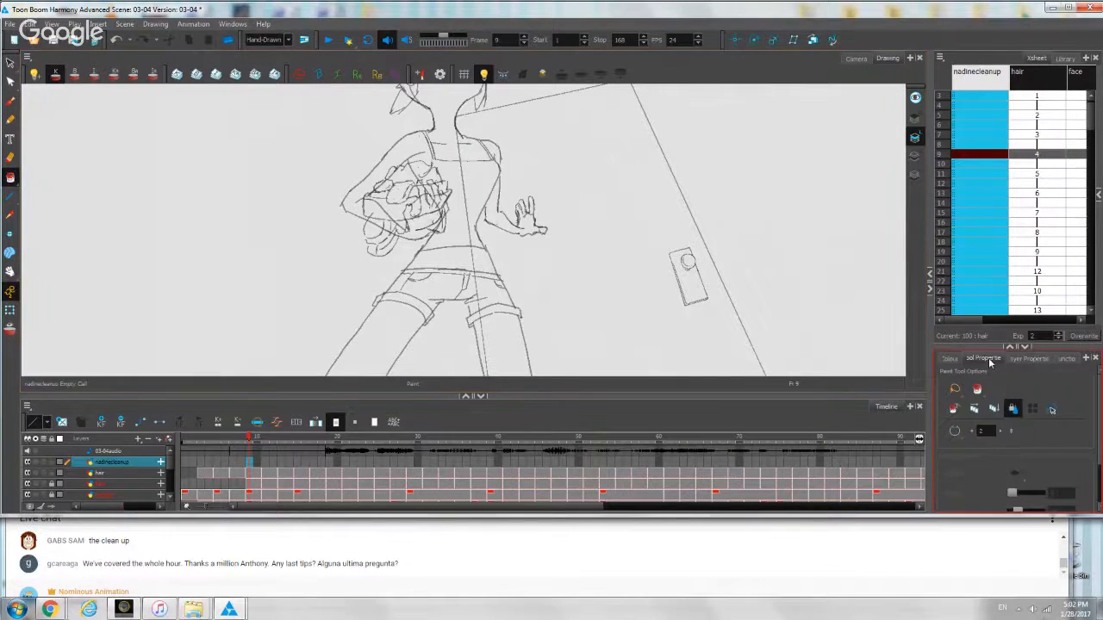
pyautogui.click(955, 431)
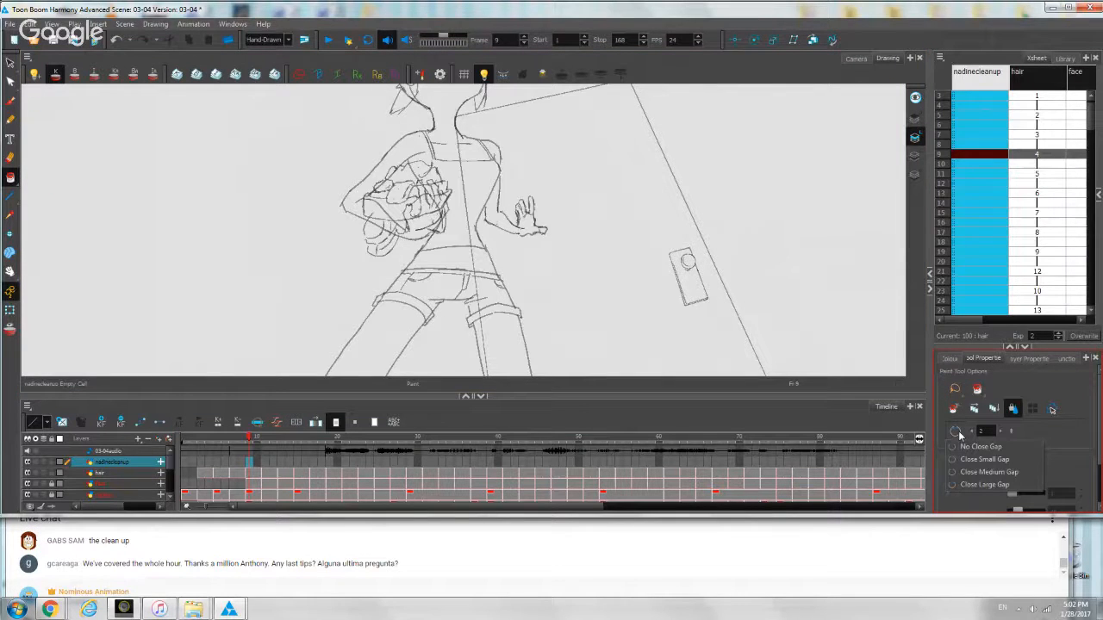
pyautogui.click(973, 462)
pyautogui.click(957, 431)
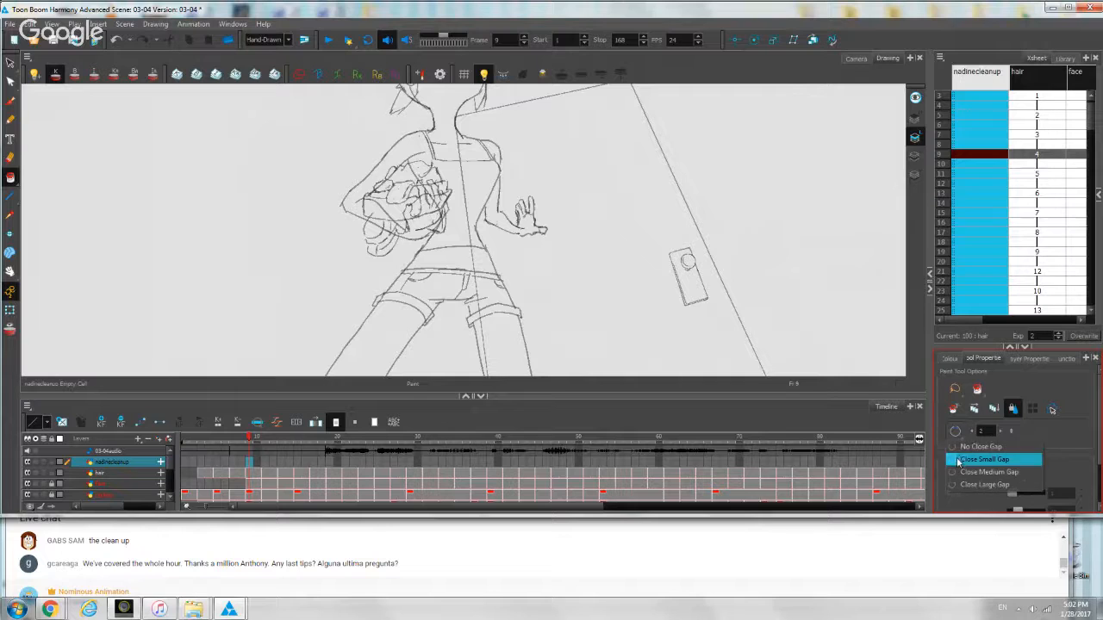
pyautogui.click(963, 448)
pyautogui.scroll(-2, 519, 180)
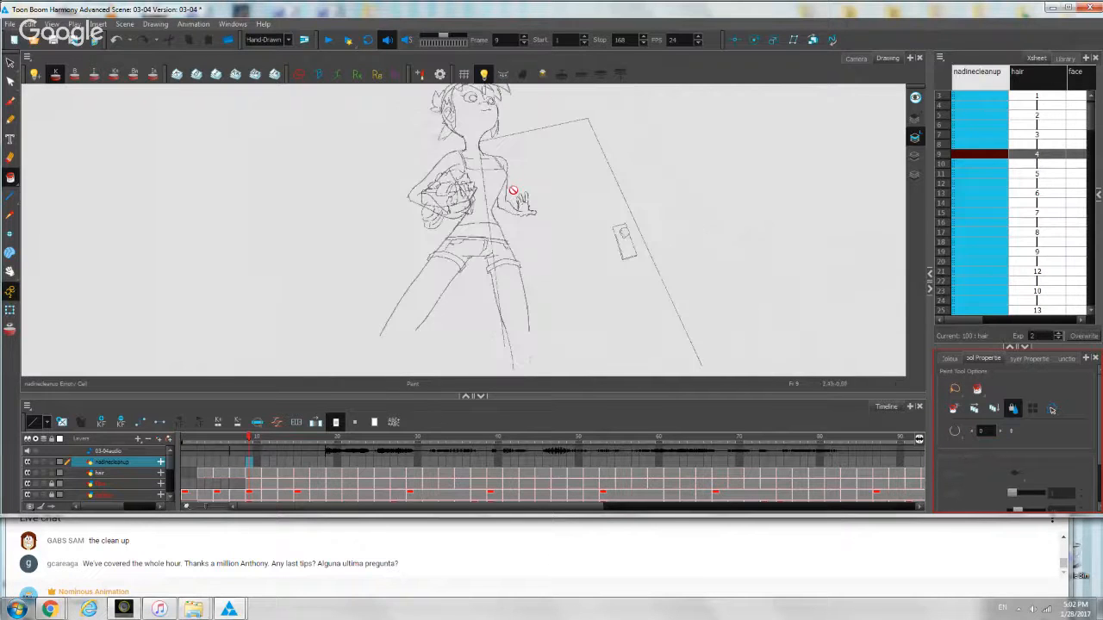
pyautogui.moveTo(537, 165); pyautogui.dragTo(574, 287)
pyautogui.scroll(2, 574, 287)
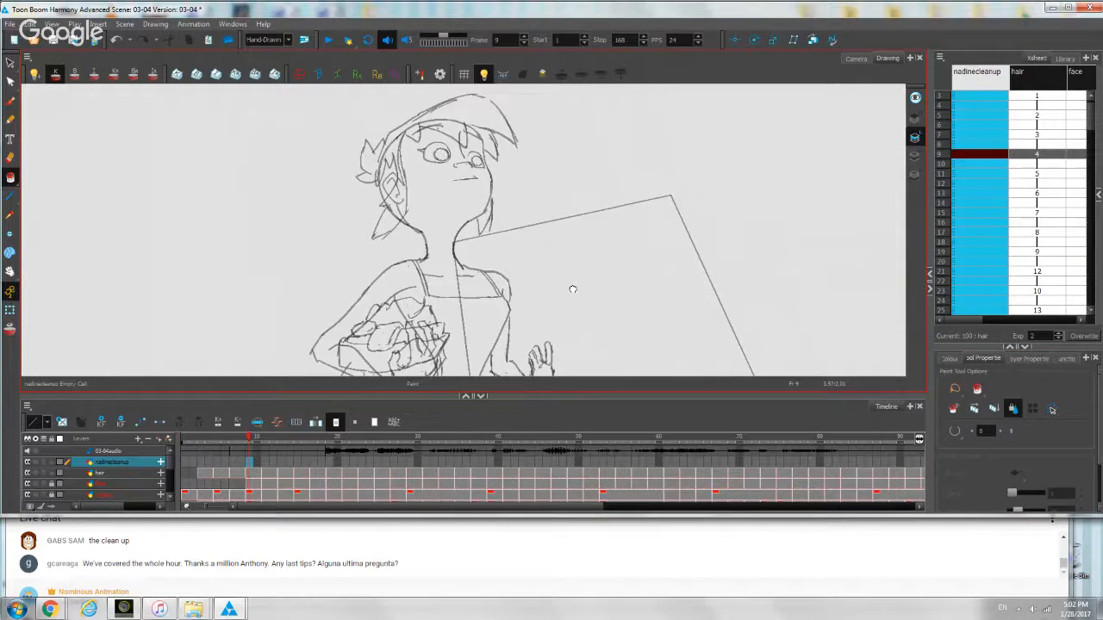
pyautogui.moveTo(573, 276); pyautogui.dragTo(572, 230)
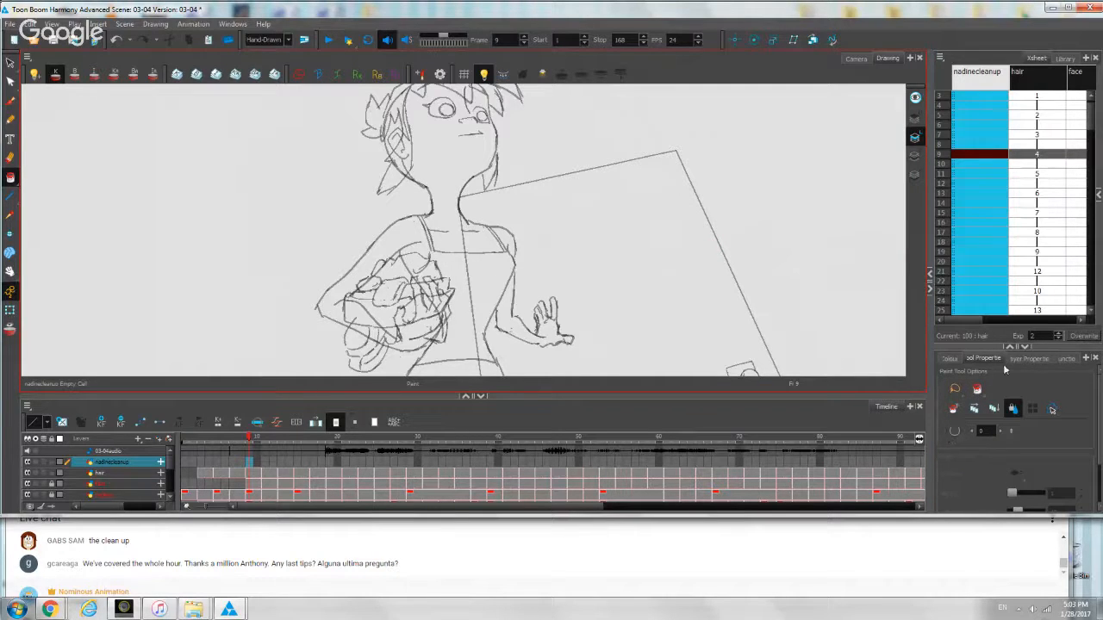
# Add a new colour to the 03-03rough palette and name it the shirt.
pyautogui.click(949, 358)
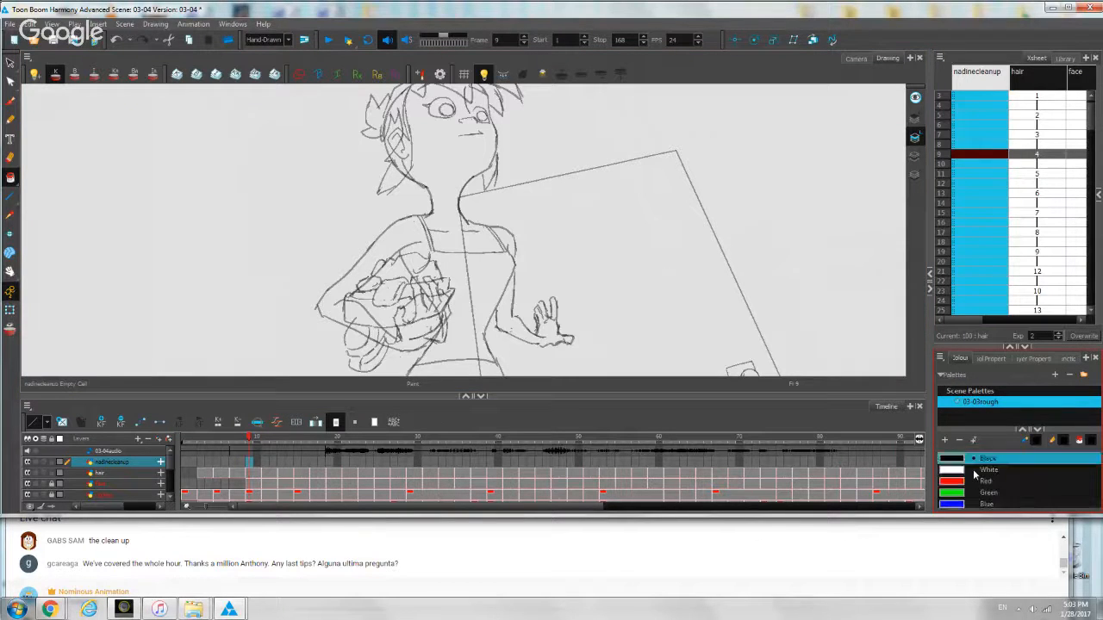
pyautogui.click(1036, 464)
pyautogui.click(944, 440)
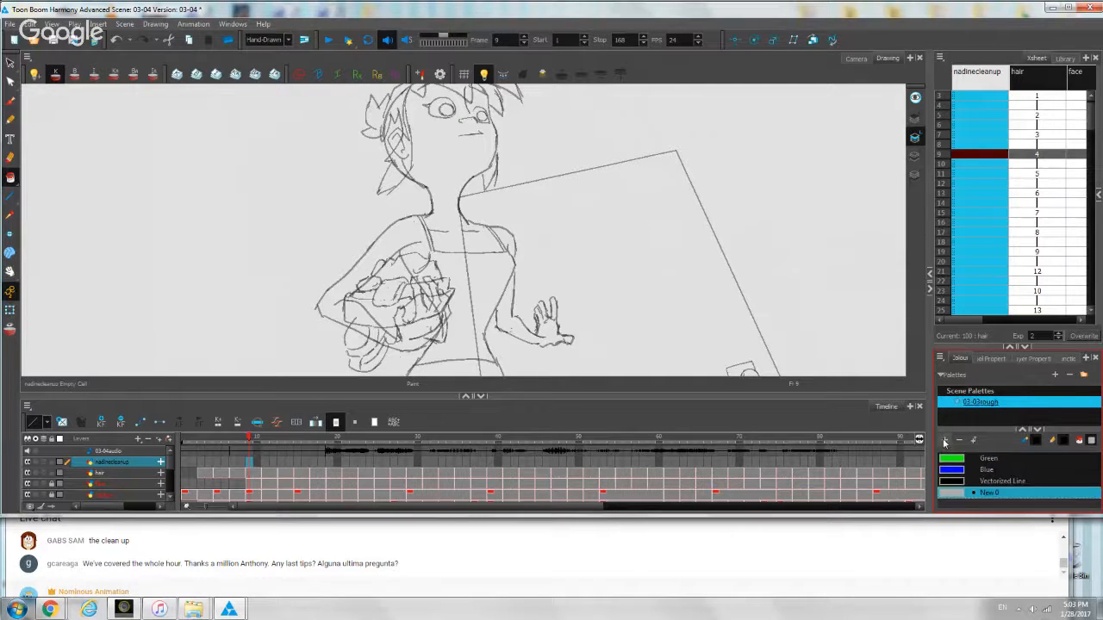
pyautogui.doubleClick(989, 494)
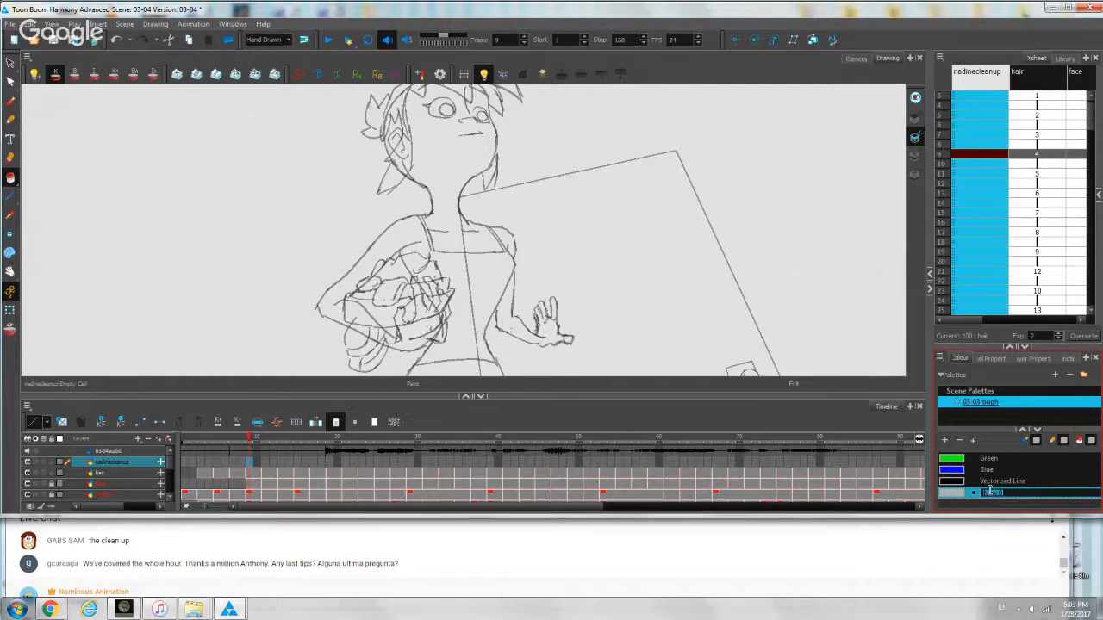
pyautogui.write('fle shir')
pyautogui.write('t')
# Set the shirt colour to a bright purple with RGB values 175, 0, 255.
pyautogui.doubleClick(960, 496)
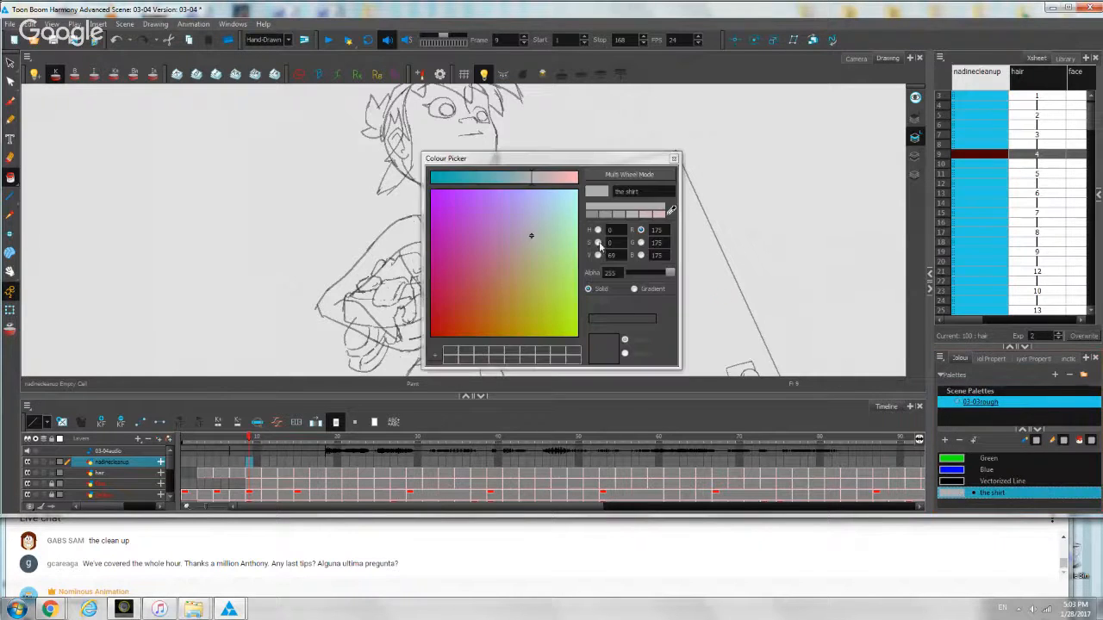
pyautogui.moveTo(466, 204); pyautogui.dragTo(408, 159)
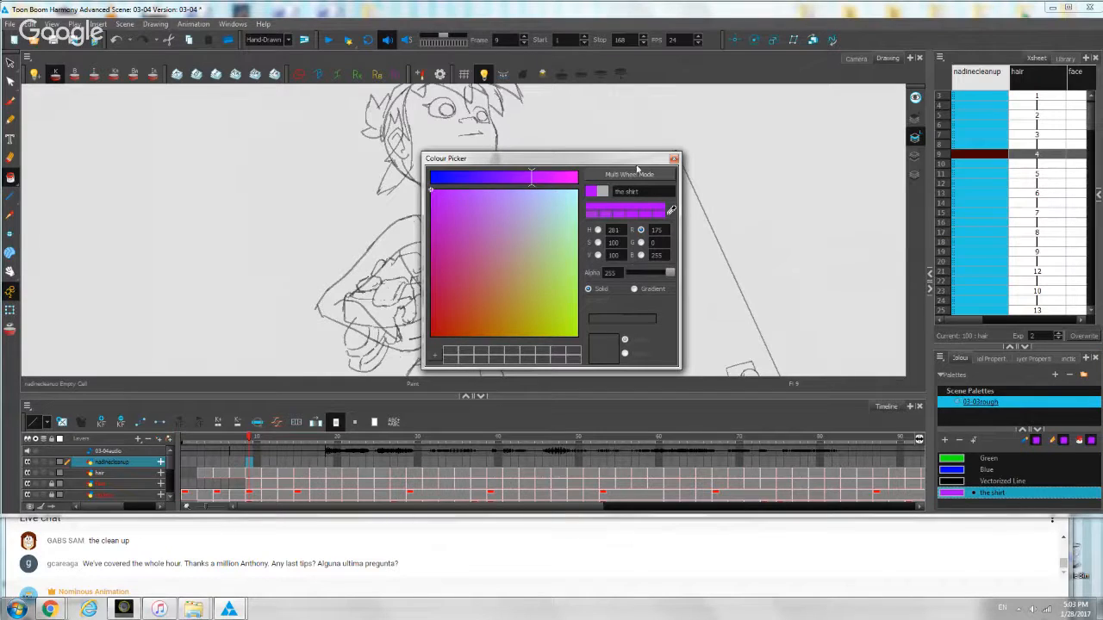
pyautogui.click(674, 160)
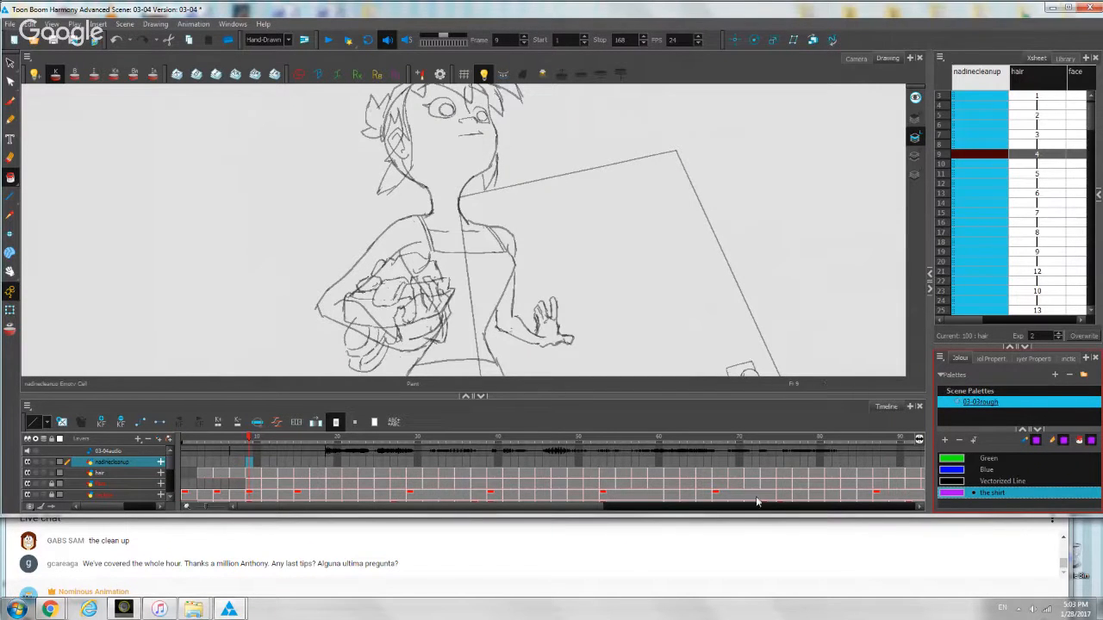
# Select the nadene rough drawing at frame 15 and set the Paint tool's gap closing to Close Large Gap.
pyautogui.click(295, 495)
pyautogui.click(296, 495)
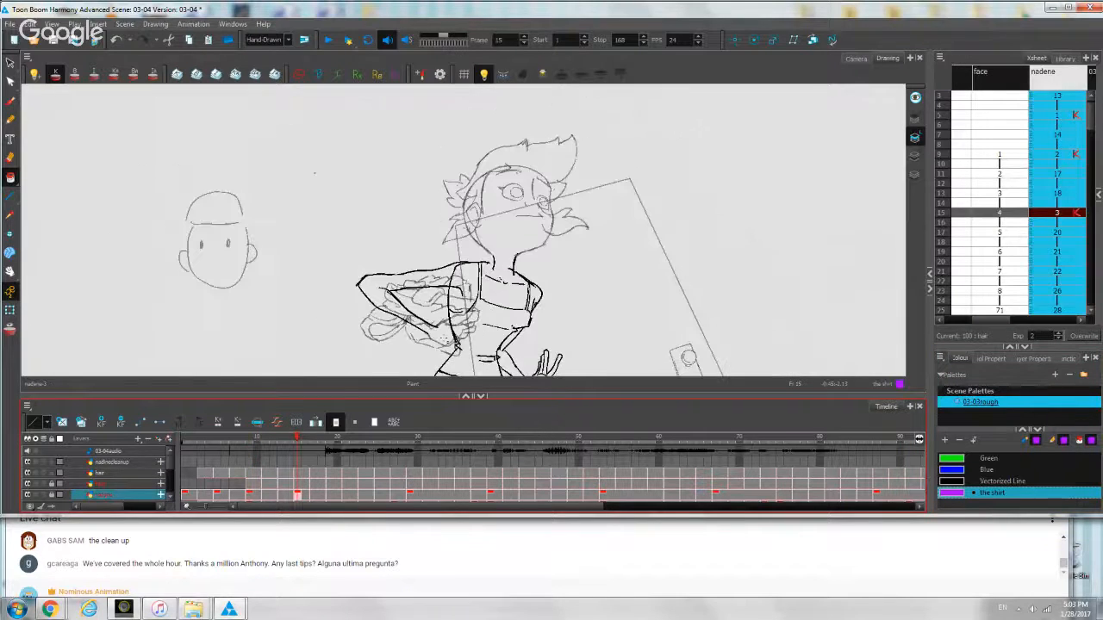
pyautogui.press('2')
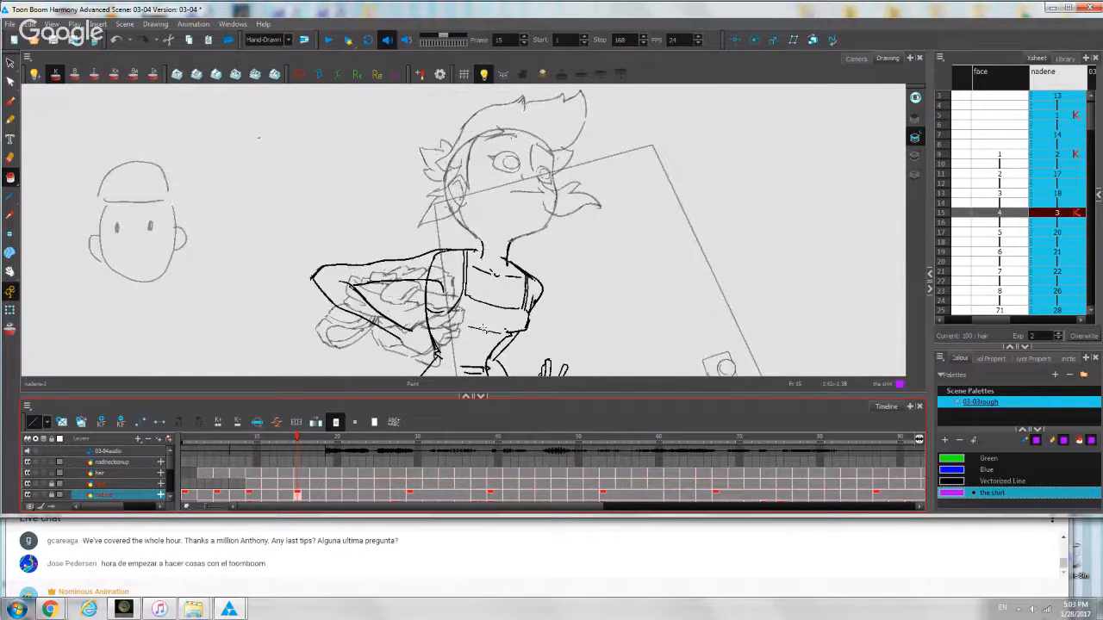
pyautogui.press('2')
pyautogui.press('2')
pyautogui.press('2')
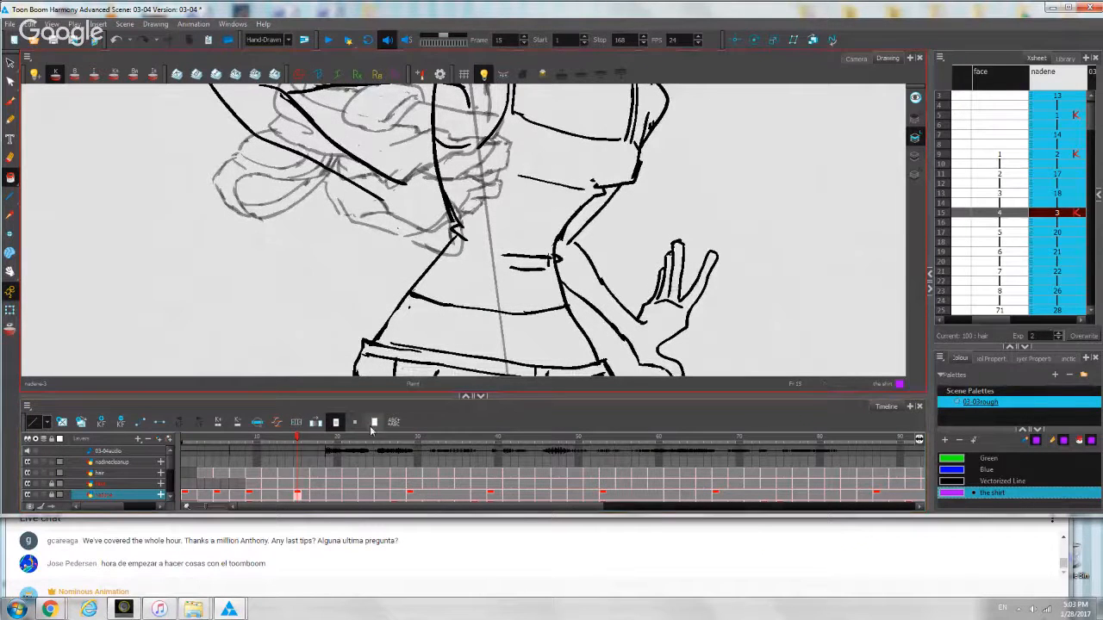
pyautogui.click(986, 358)
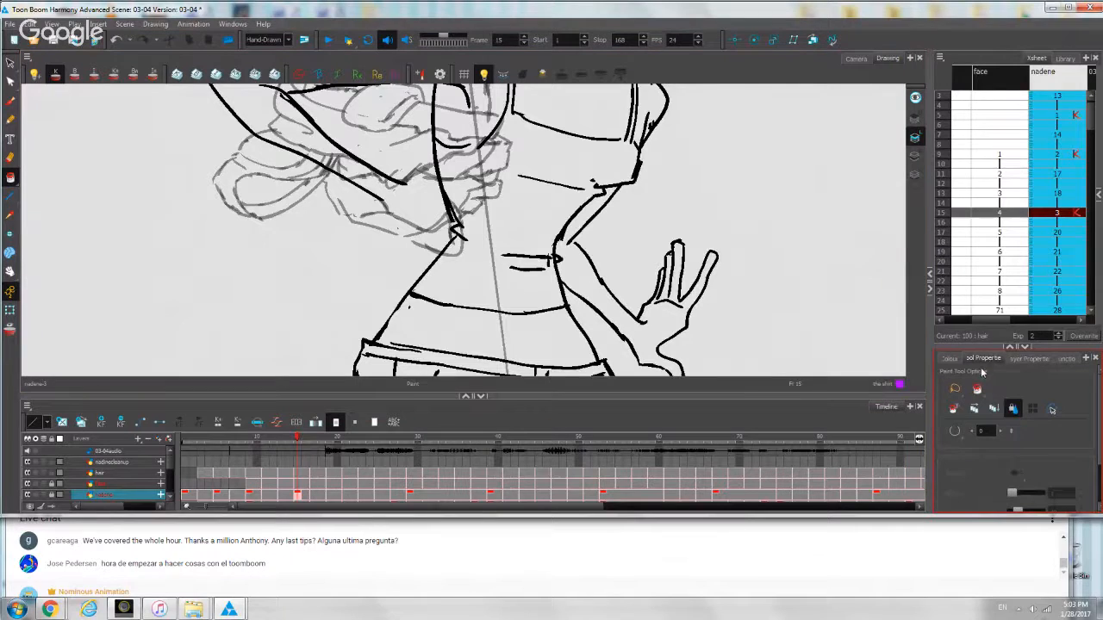
pyautogui.click(955, 431)
pyautogui.click(984, 473)
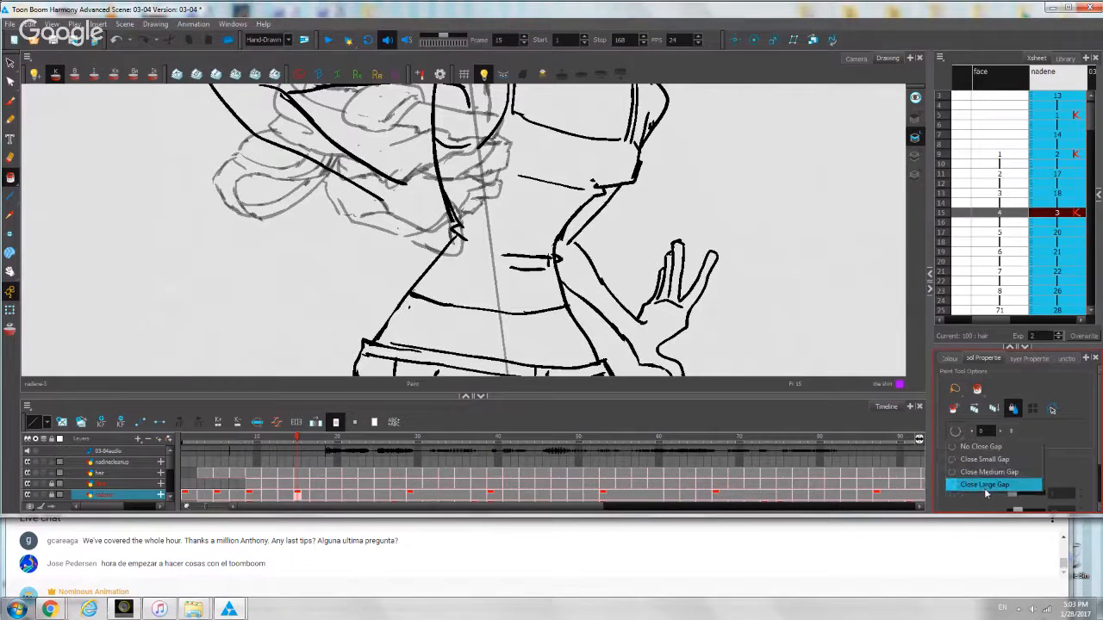
# Fill the character's shirt on the nadene drawing at frame 15 with the purple shirt colour.
pyautogui.click(528, 197)
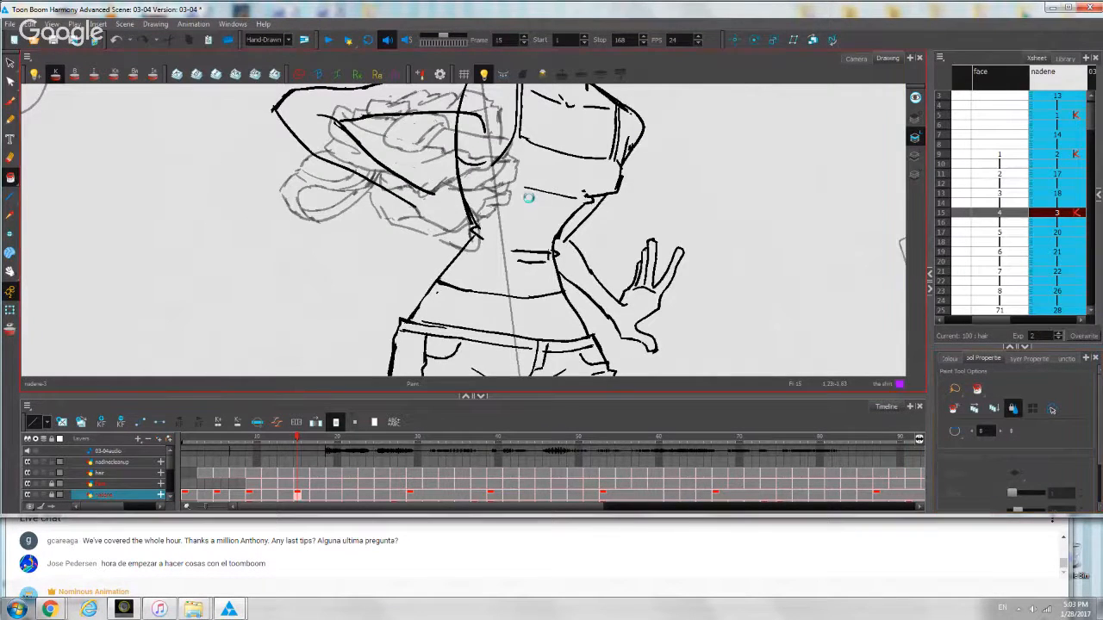
pyautogui.click(528, 197)
pyautogui.moveTo(528, 198)
pyautogui.mouseDown()
pyautogui.moveTo(565, 255)
pyautogui.moveTo(524, 210)
pyautogui.moveTo(501, 207)
pyautogui.mouseUp()
pyautogui.scroll(-2, 525, 210)
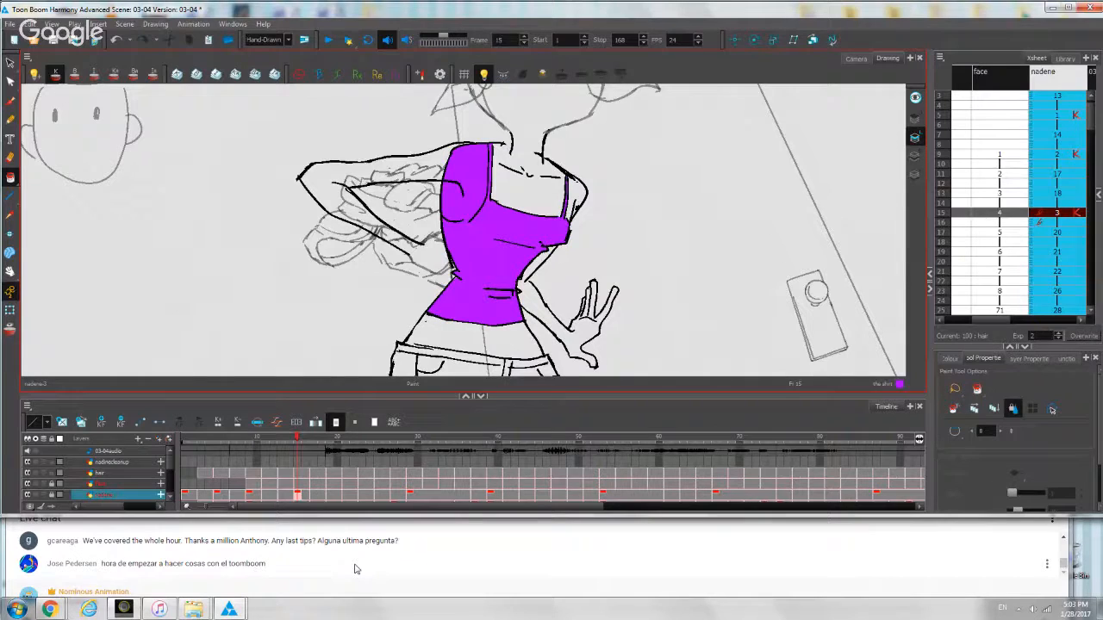
# Switch to the live chat window, read back through the recent messages and return to the drawing.
pyautogui.click(642, 557)
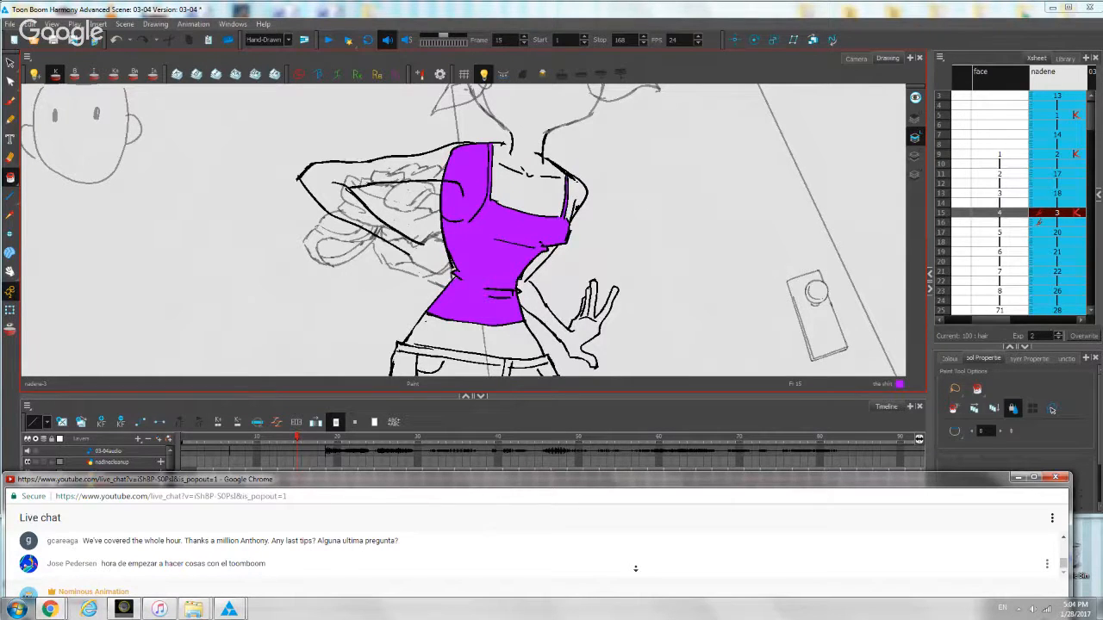
pyautogui.scroll(3, 635, 569)
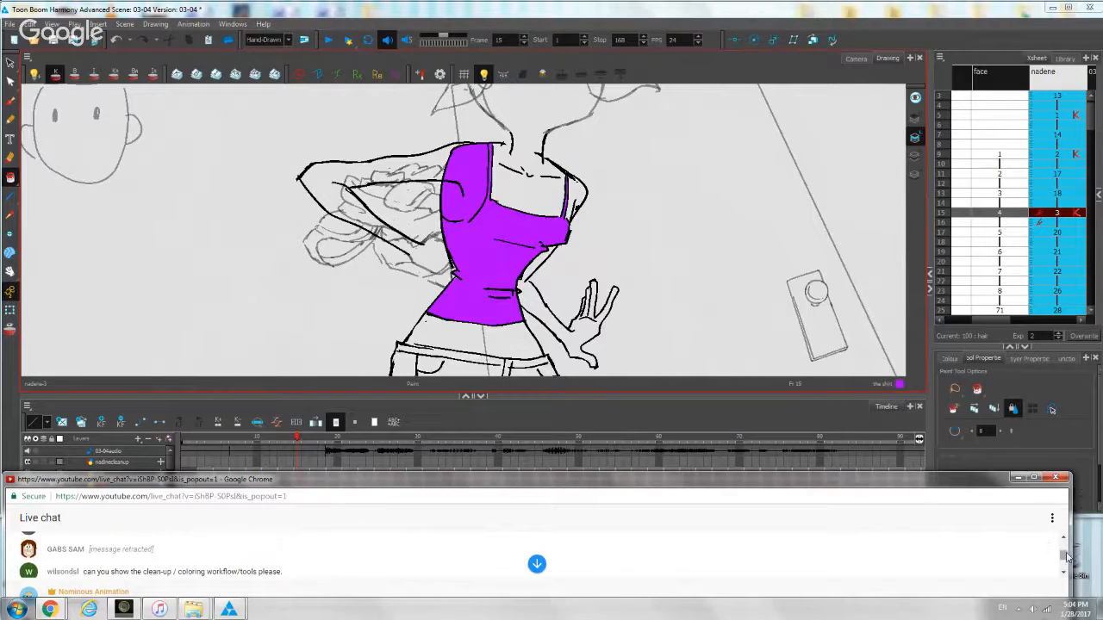
pyautogui.moveTo(1064, 556); pyautogui.dragTo(1064, 583)
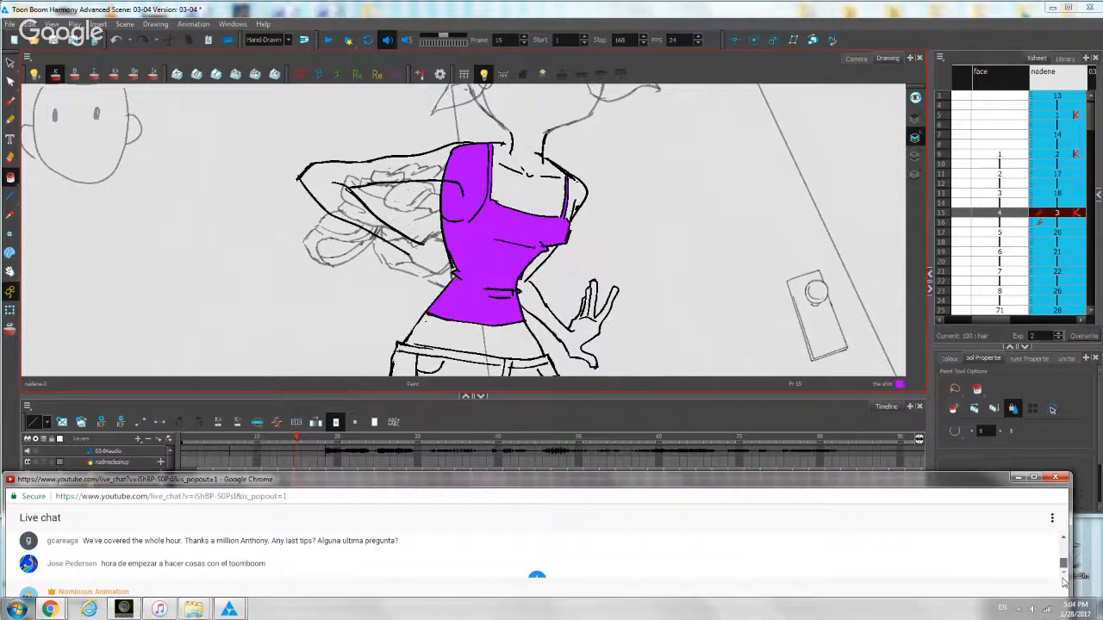
pyautogui.click(705, 273)
# Undo the purple shirt fill on the nadene drawing at frame 15.
pyautogui.scroll(-1, 704, 273)
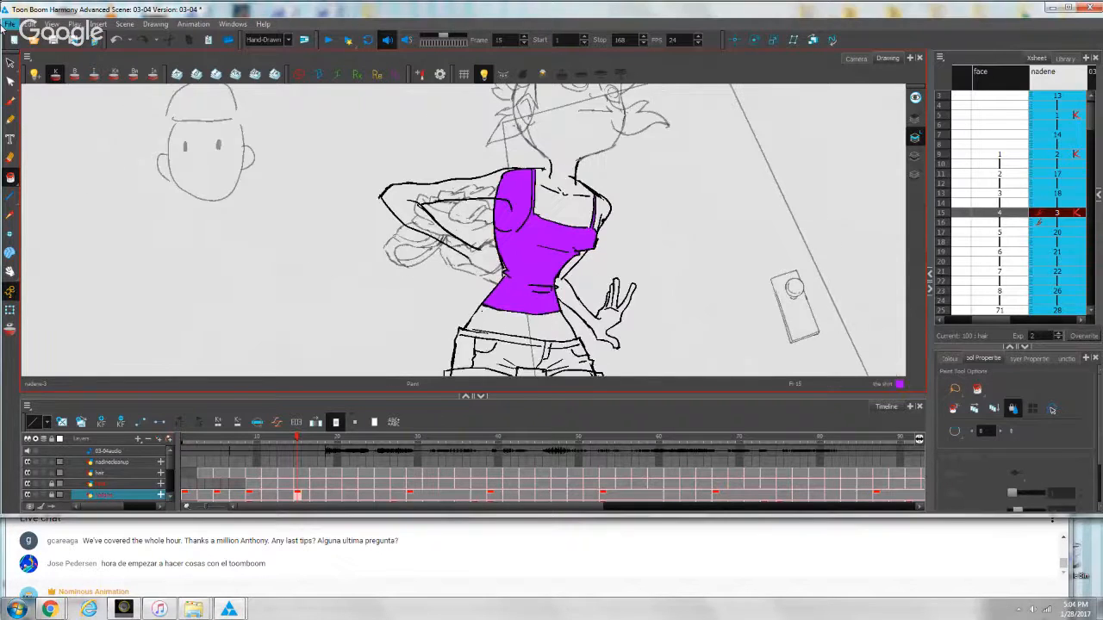
pyautogui.scroll(-5, 392, 279)
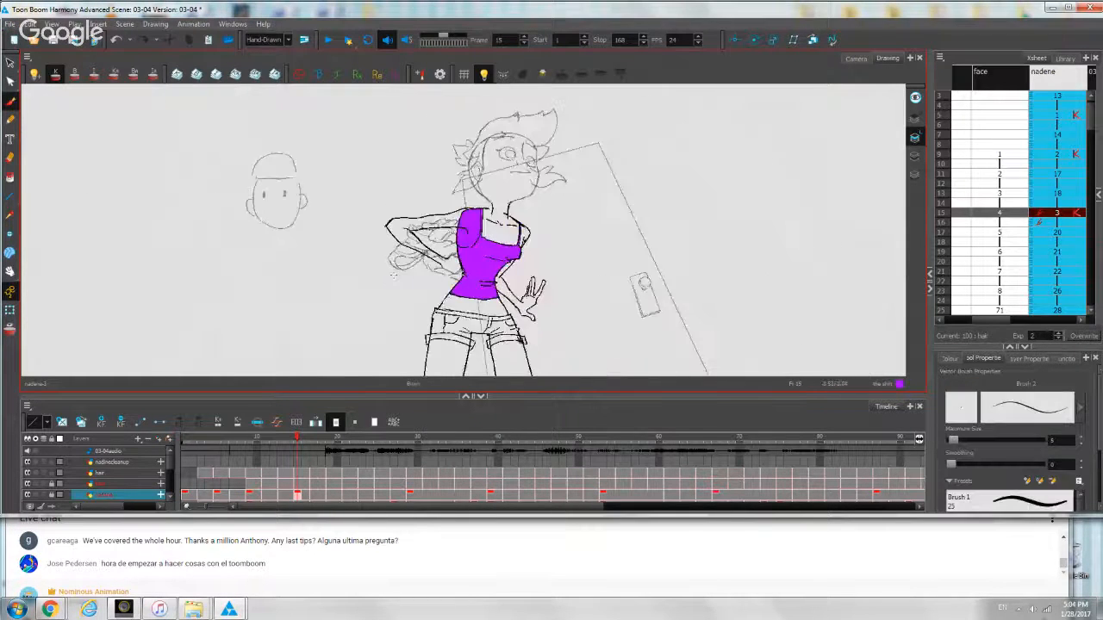
pyautogui.scroll(3, 475, 238)
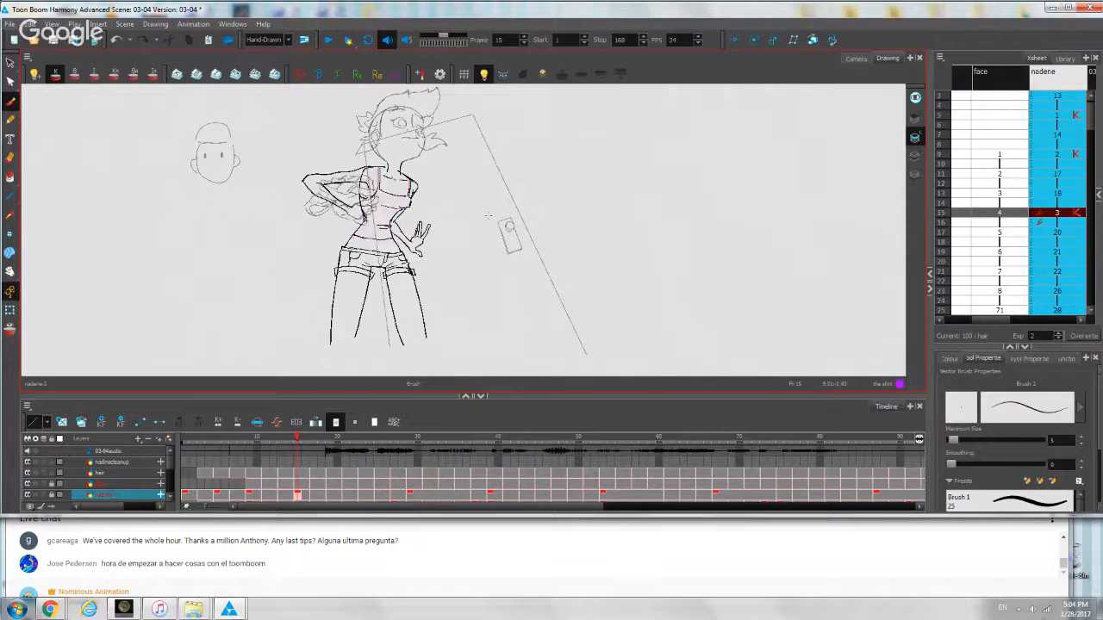
pyautogui.scroll(1, 481, 212)
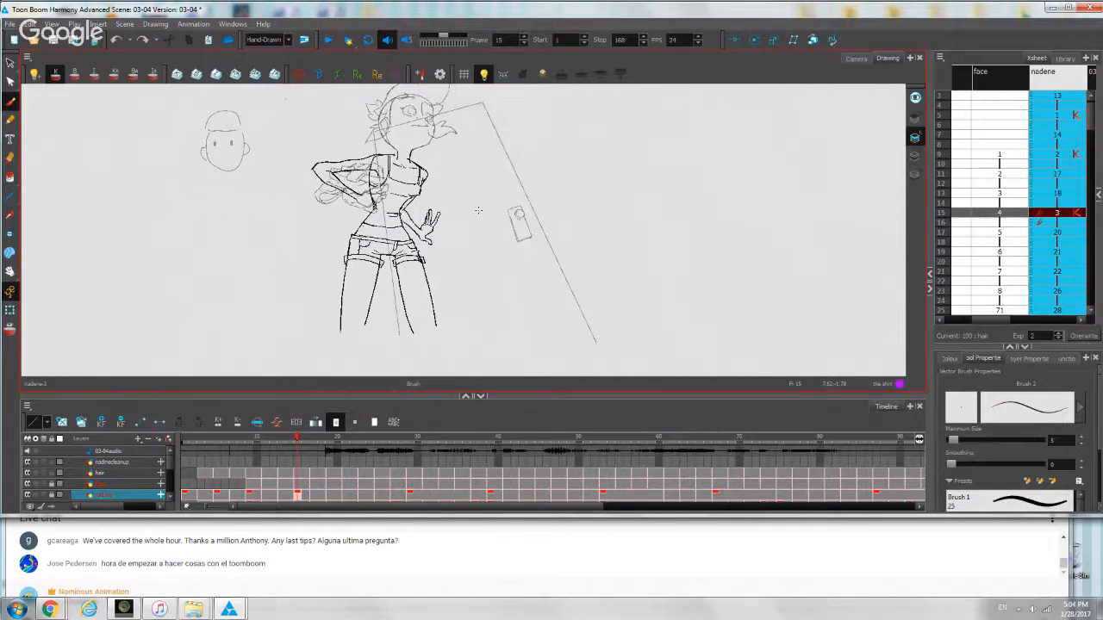
# Sketch loose purple construction lines with the Brush tool over the character's head, torso, arms and legs at frame 15.
pyautogui.press('space')
pyautogui.moveTo(553, 229); pyautogui.dragTo(541, 247)
pyautogui.moveTo(555, 210)
pyautogui.mouseDown()
pyautogui.moveTo(557, 229)
pyautogui.moveTo(574, 239)
pyautogui.mouseUp()
pyautogui.scroll(-1, 543, 229)
pyautogui.moveTo(462, 144)
pyautogui.mouseDown()
pyautogui.moveTo(427, 165)
pyautogui.moveTo(472, 161)
pyautogui.moveTo(424, 206)
pyautogui.moveTo(415, 261)
pyautogui.moveTo(462, 204)
pyautogui.moveTo(423, 305)
pyautogui.moveTo(400, 291)
pyautogui.moveTo(414, 300)
pyautogui.mouseUp()
pyautogui.moveTo(443, 283)
pyautogui.mouseDown()
pyautogui.moveTo(467, 351)
pyautogui.moveTo(463, 278)
pyautogui.mouseUp()
pyautogui.moveTo(458, 284); pyautogui.dragTo(448, 307)
pyautogui.moveTo(429, 203); pyautogui.dragTo(377, 203)
pyautogui.moveTo(378, 203)
pyautogui.mouseDown()
pyautogui.moveTo(422, 241)
pyautogui.moveTo(476, 254)
pyautogui.mouseUp()
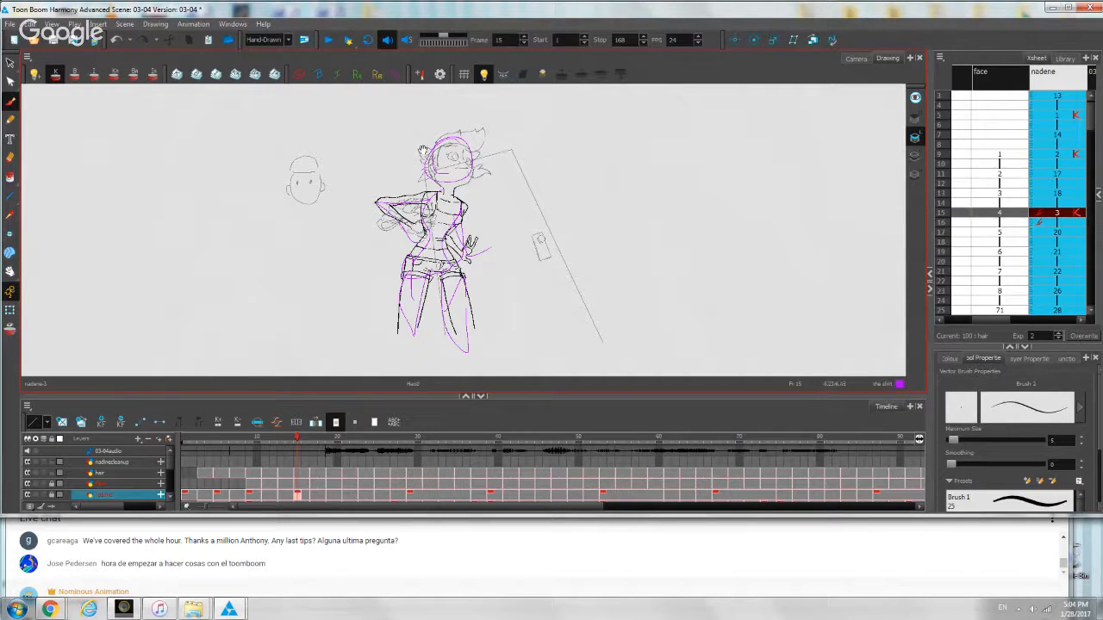
pyautogui.moveTo(441, 167); pyautogui.dragTo(441, 150)
pyautogui.scroll(2, 440, 149)
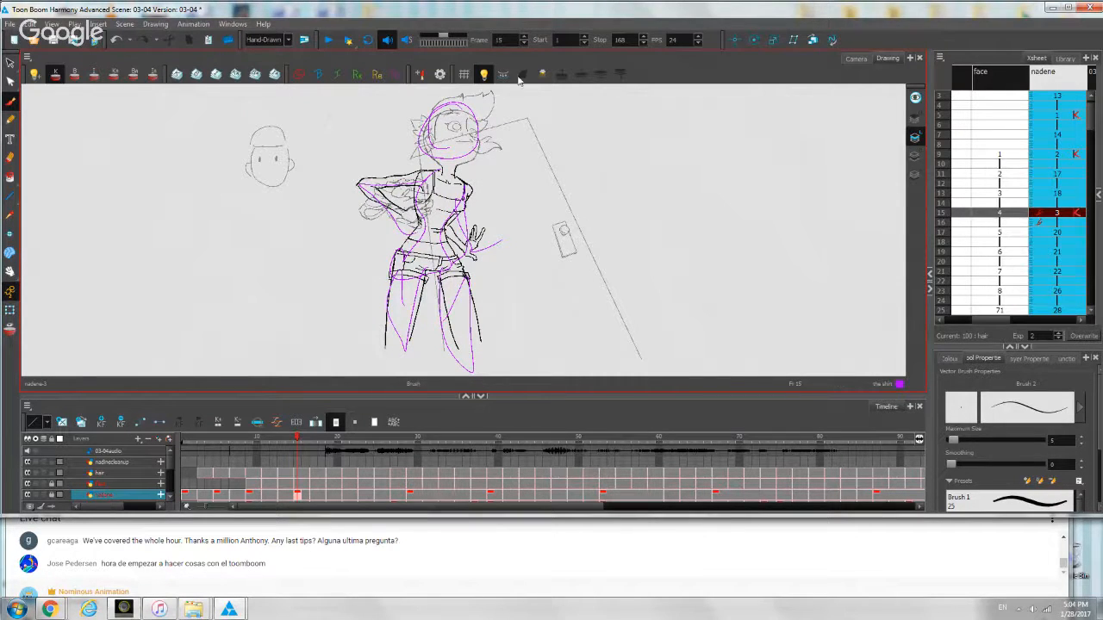
# Turn on sound scrubbing and scrub the nadene animation with its audio forward to frame 53.
pyautogui.click(407, 39)
pyautogui.moveTo(392, 441); pyautogui.dragTo(401, 446)
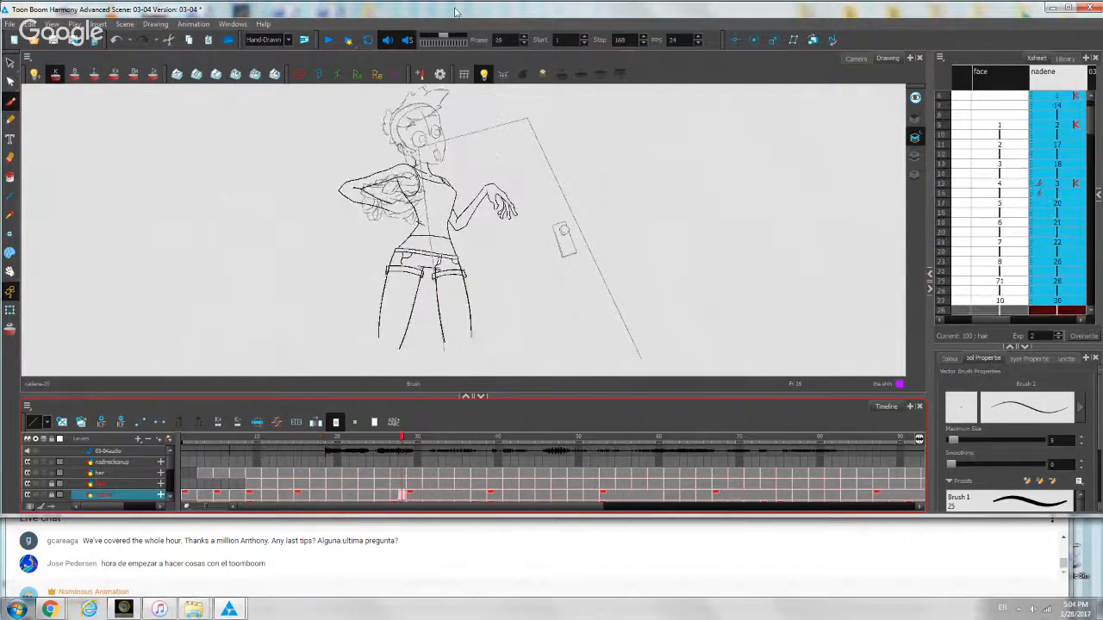
pyautogui.click(408, 40)
pyautogui.moveTo(400, 439)
pyautogui.mouseDown()
pyautogui.moveTo(361, 445)
pyautogui.moveTo(392, 441)
pyautogui.moveTo(373, 431)
pyautogui.moveTo(626, 438)
pyautogui.moveTo(603, 436)
pyautogui.mouseUp()
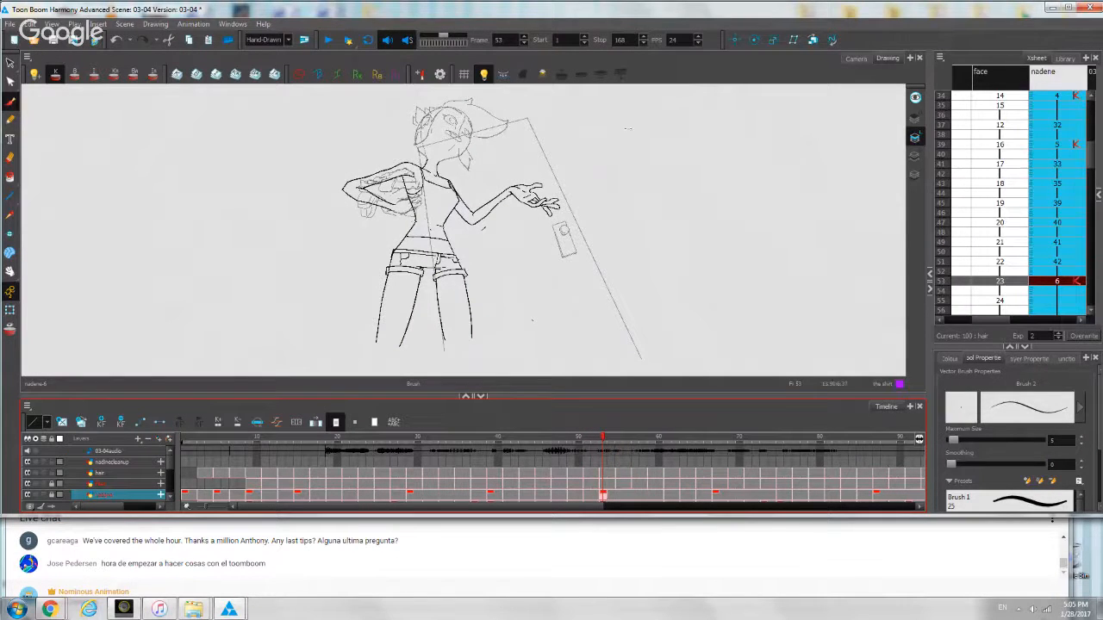
# Examine the open-hand pose at frame 53 up close and scrub back to the nadene drawing at frame 19.
pyautogui.scroll(2, 616, 147)
pyautogui.moveTo(414, 161)
pyautogui.mouseDown()
pyautogui.moveTo(506, 217)
pyautogui.moveTo(523, 197)
pyautogui.mouseUp()
pyautogui.scroll(2, 505, 217)
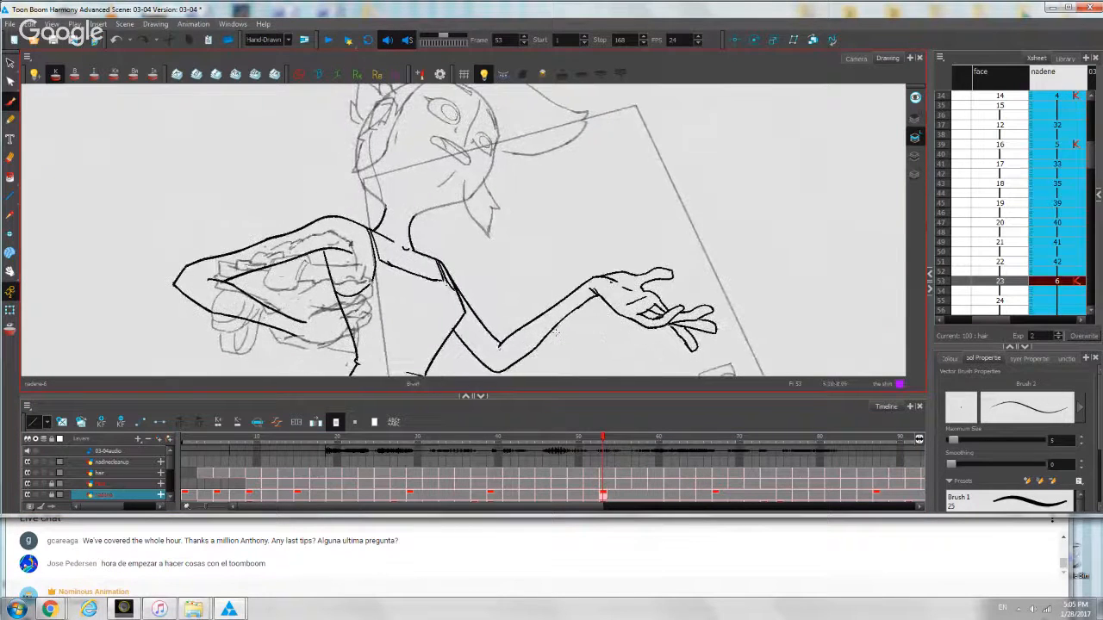
pyautogui.click(598, 439)
pyautogui.moveTo(597, 440); pyautogui.dragTo(331, 441)
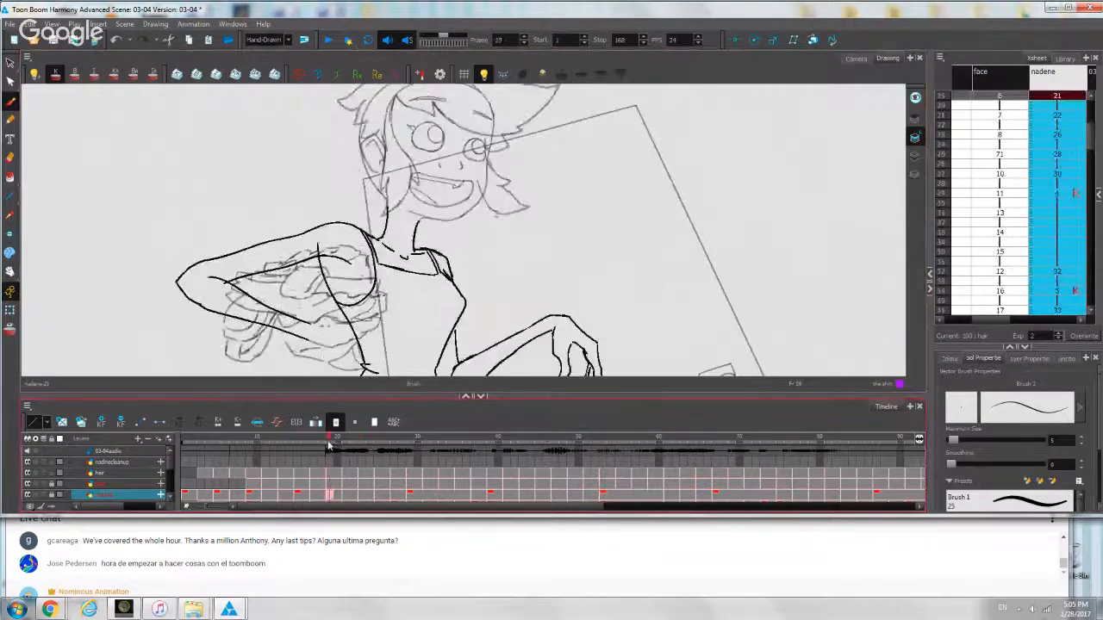
pyautogui.moveTo(531, 190); pyautogui.dragTo(538, 177)
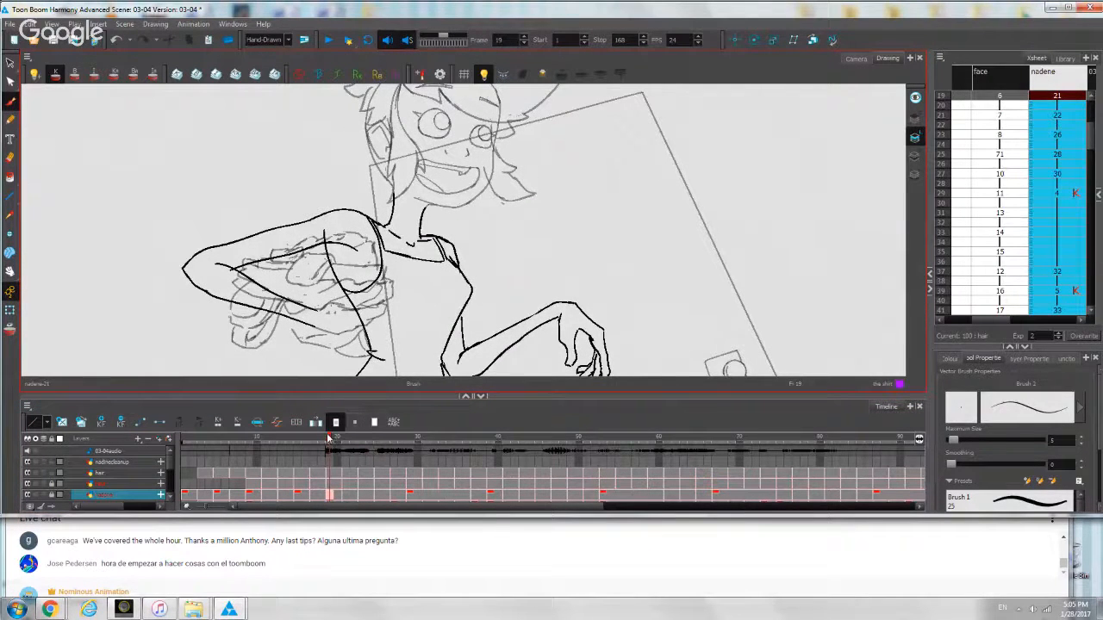
pyautogui.moveTo(328, 438)
pyautogui.mouseDown()
pyautogui.moveTo(319, 441)
pyautogui.moveTo(330, 442)
pyautogui.mouseUp()
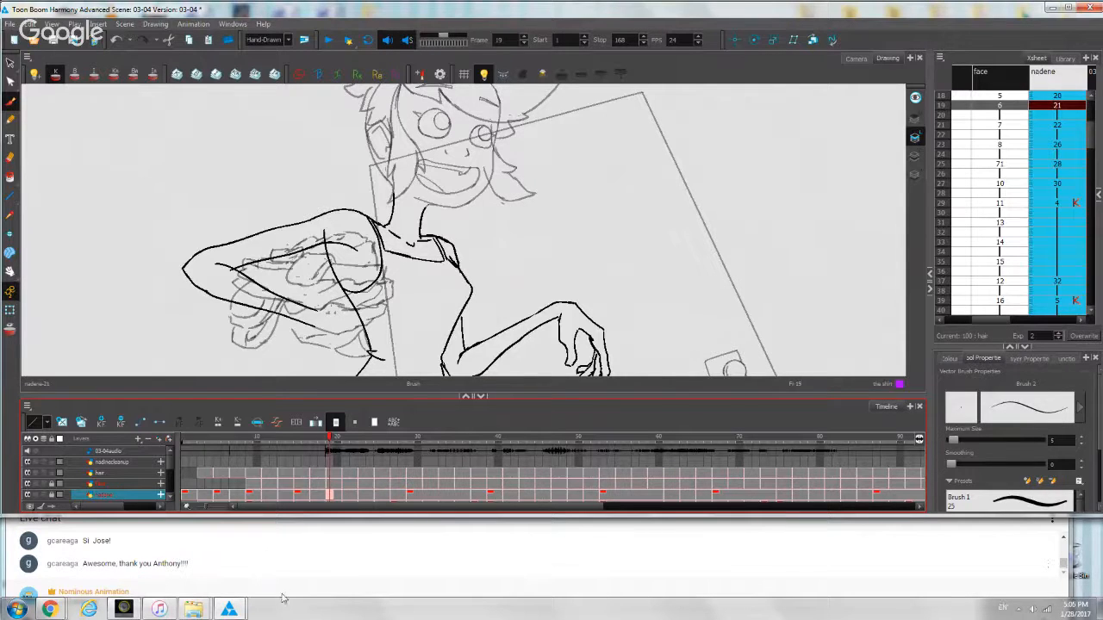
# Switch to the live chat, read the newest messages in the raised chat window and lower it again.
pyautogui.click(284, 569)
pyautogui.scroll(3, 241, 556)
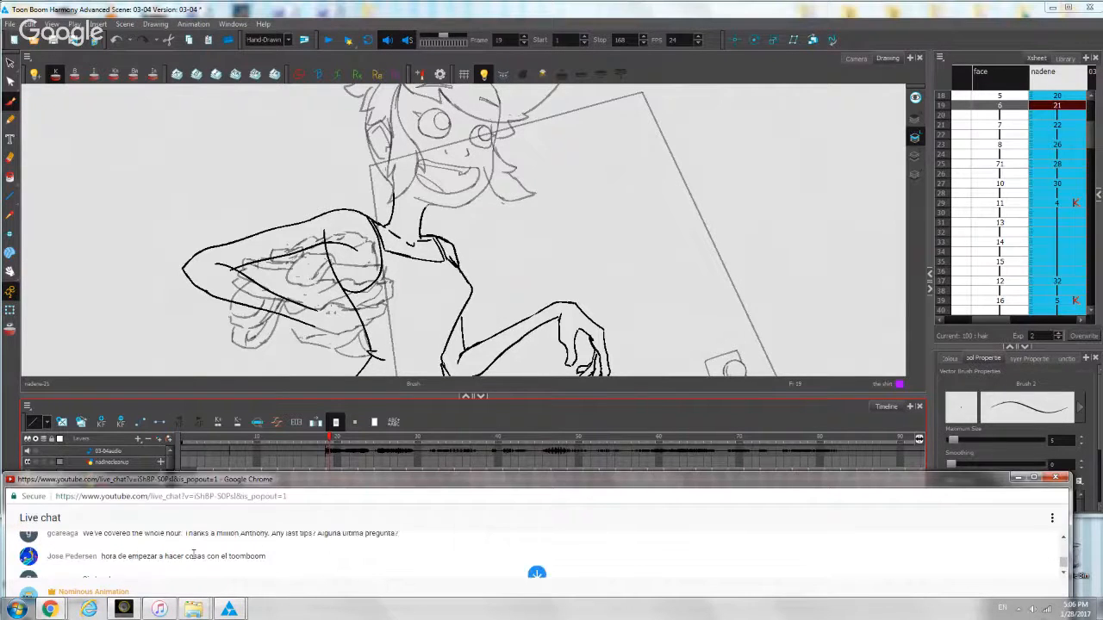
pyautogui.scroll(-3, 195, 560)
pyautogui.scroll(1, 194, 559)
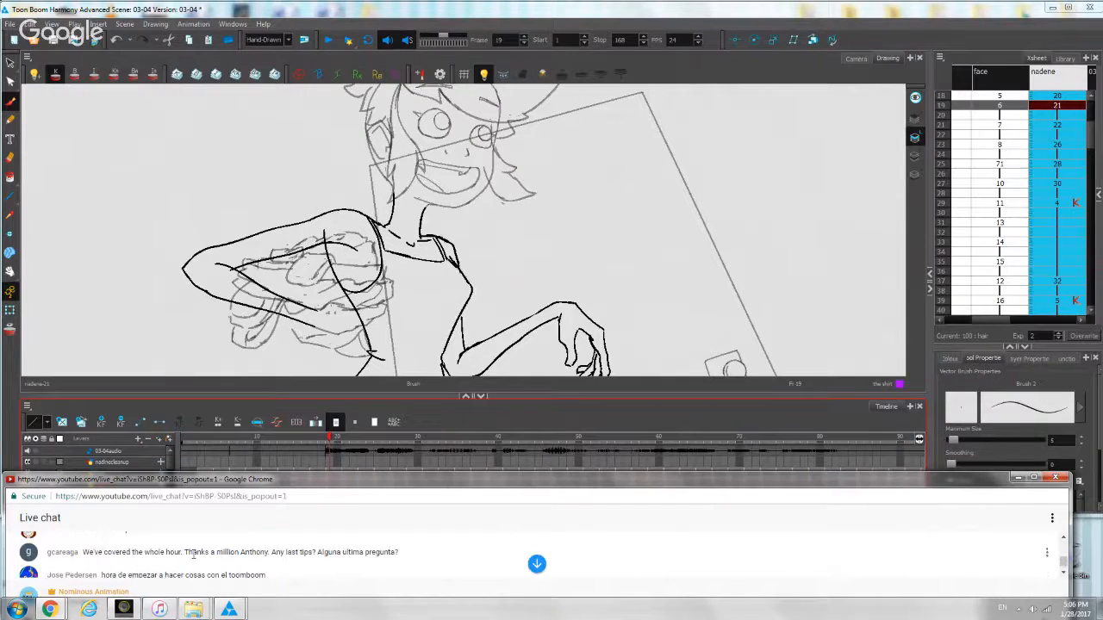
pyautogui.scroll(-1, 194, 559)
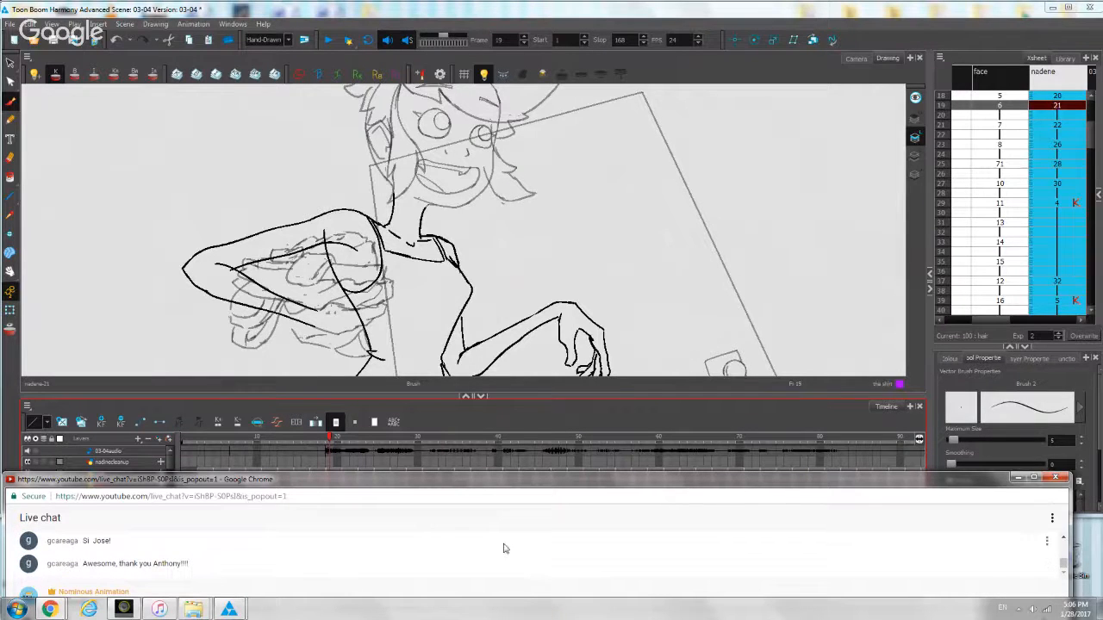
pyautogui.moveTo(719, 483); pyautogui.dragTo(712, 346)
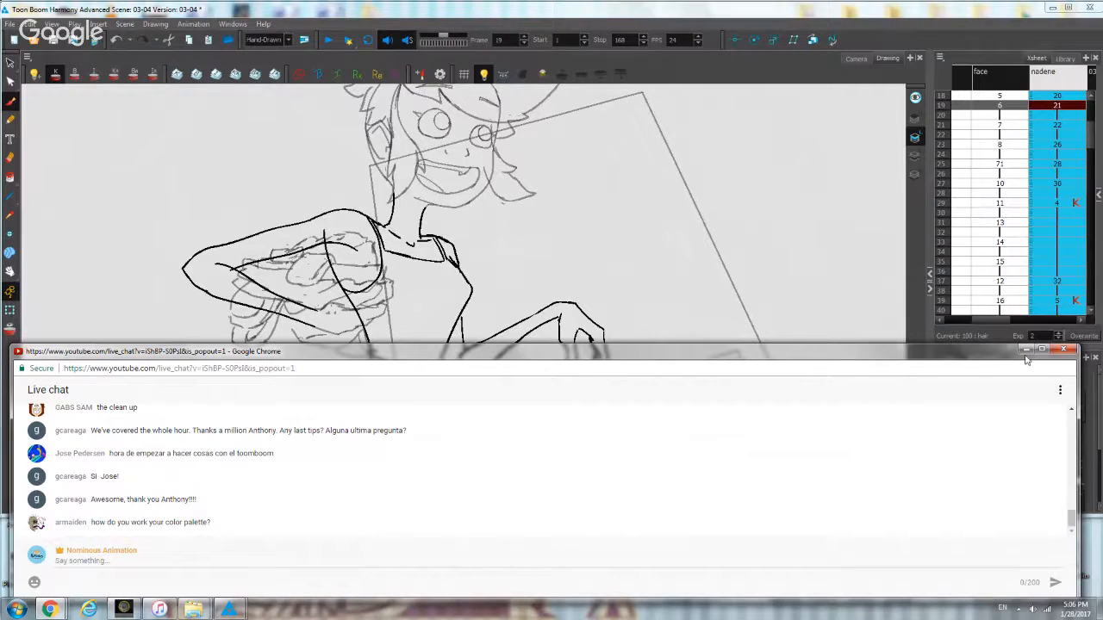
pyautogui.moveTo(961, 360); pyautogui.dragTo(956, 494)
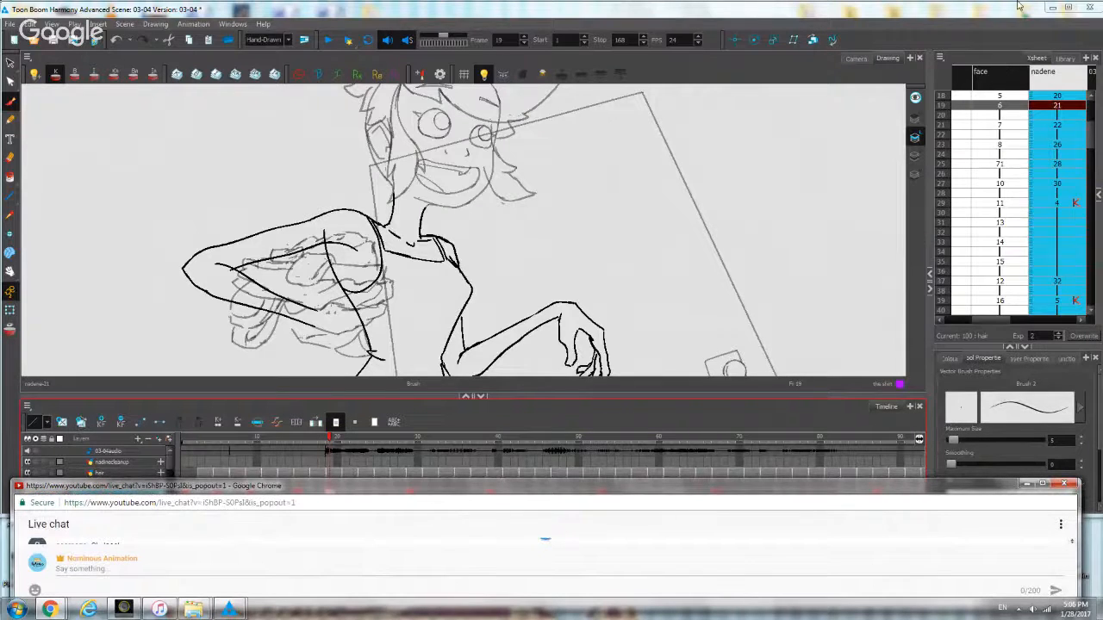
# Maximize the Harmony window and reframe the drawing to show more of the character at frame 19.
pyautogui.click(1070, 8)
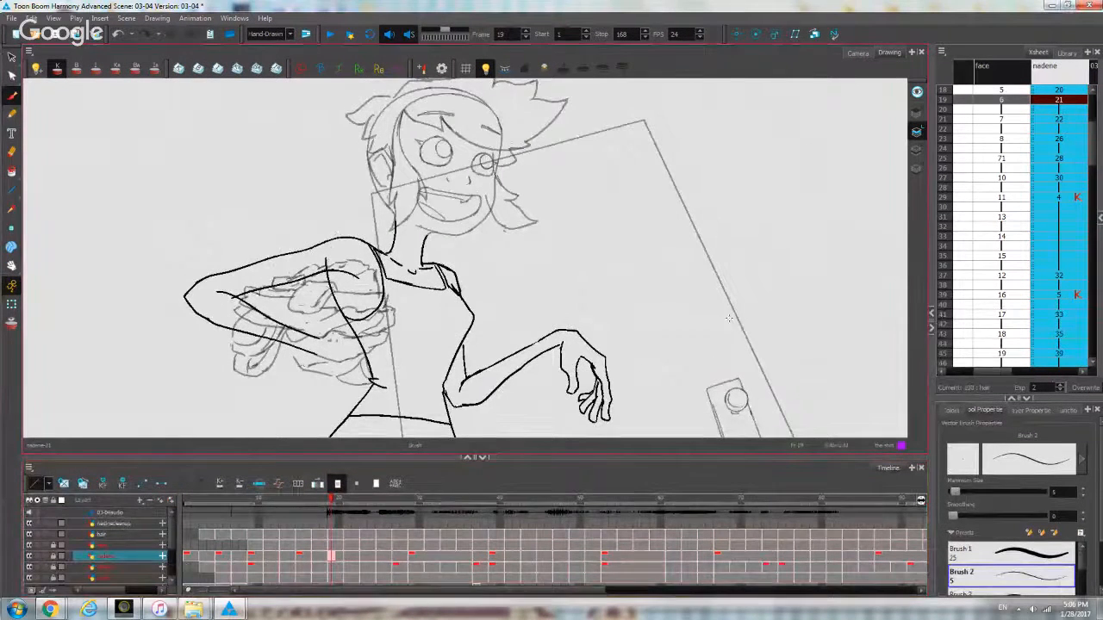
pyautogui.scroll(-2, 729, 319)
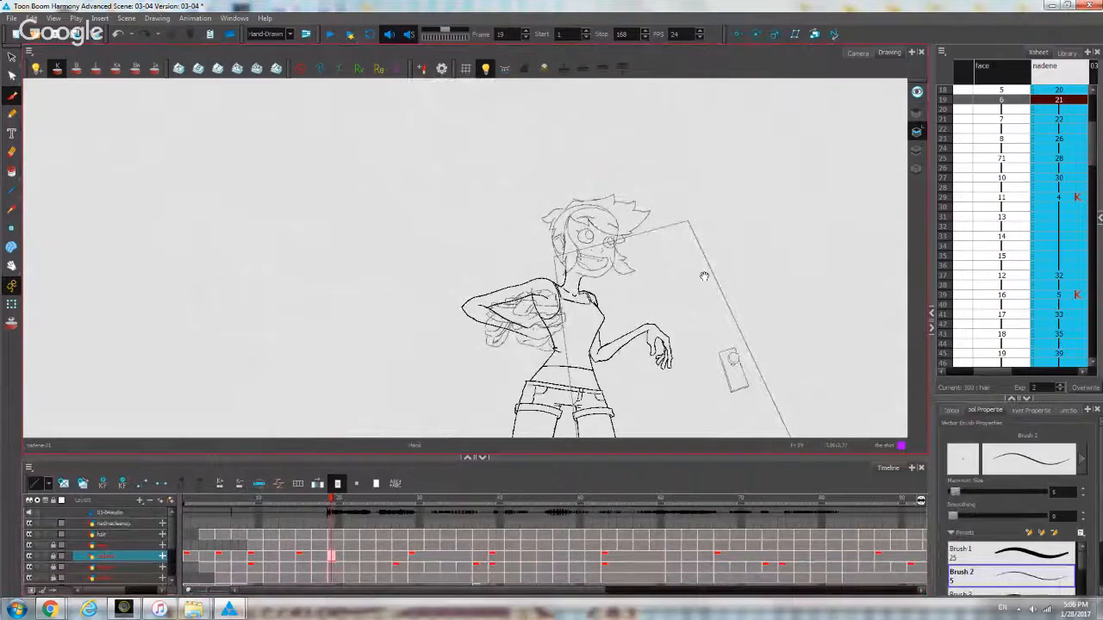
pyautogui.moveTo(704, 277); pyautogui.dragTo(670, 220)
# Open a new Windows Explorer window and browse to the Nominous folder on the C: drive.
pyautogui.moveTo(196, 610)
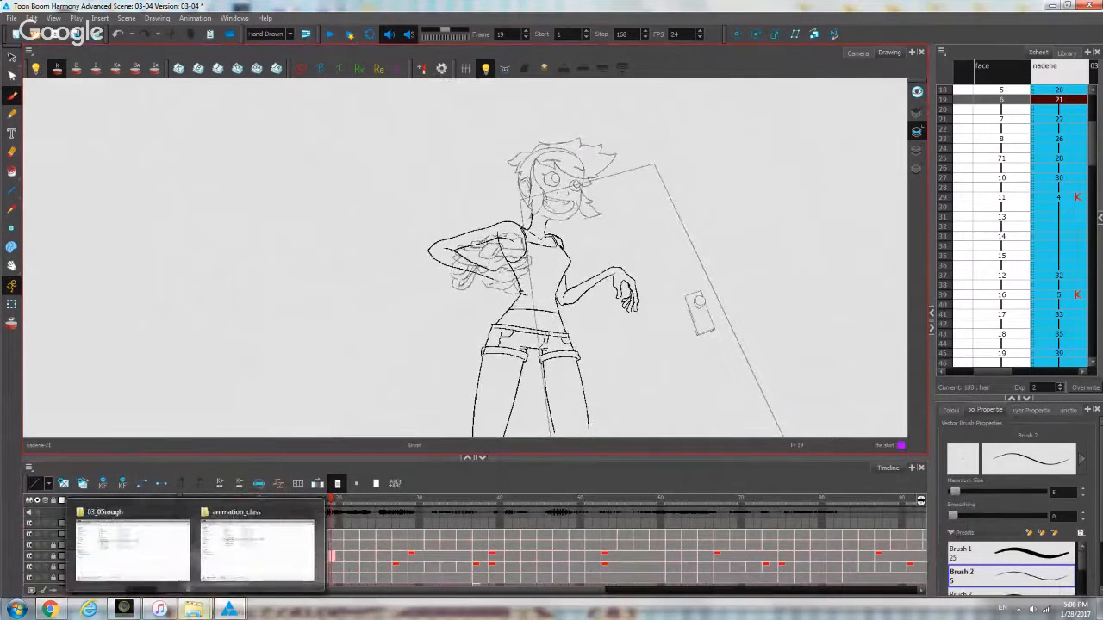
pyautogui.click(193, 610)
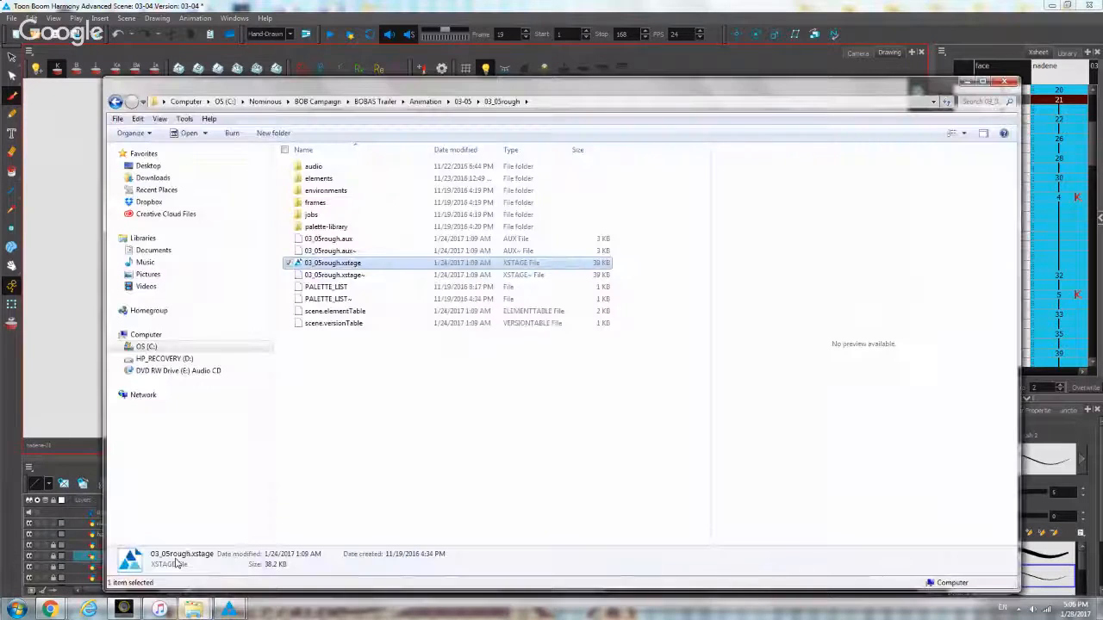
pyautogui.rightClick(194, 609)
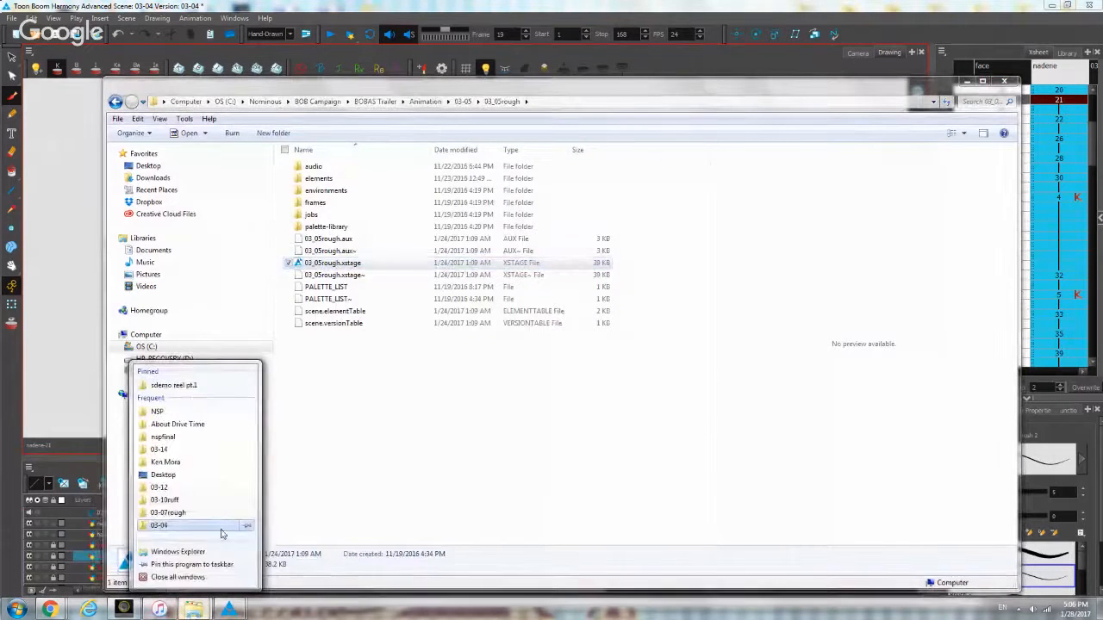
pyautogui.click(211, 554)
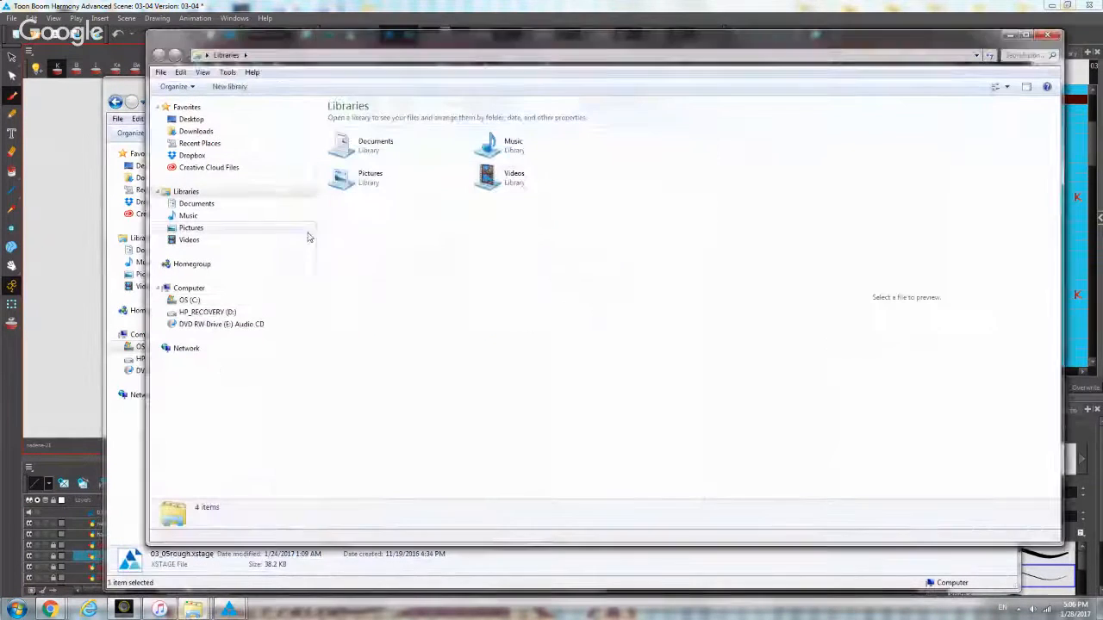
pyautogui.click(188, 300)
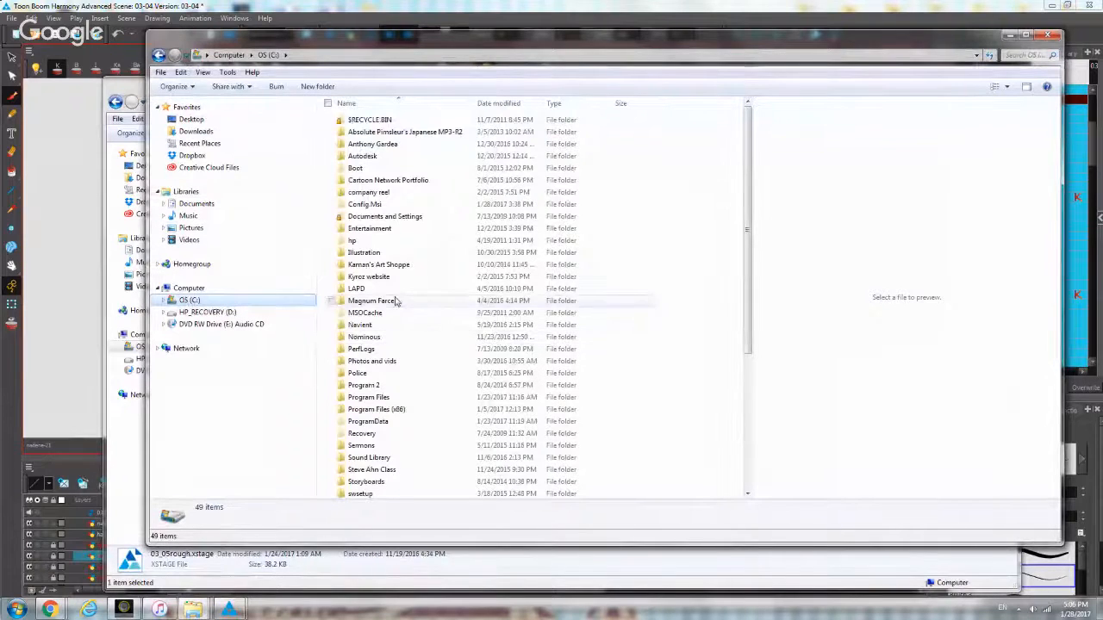
pyautogui.doubleClick(369, 337)
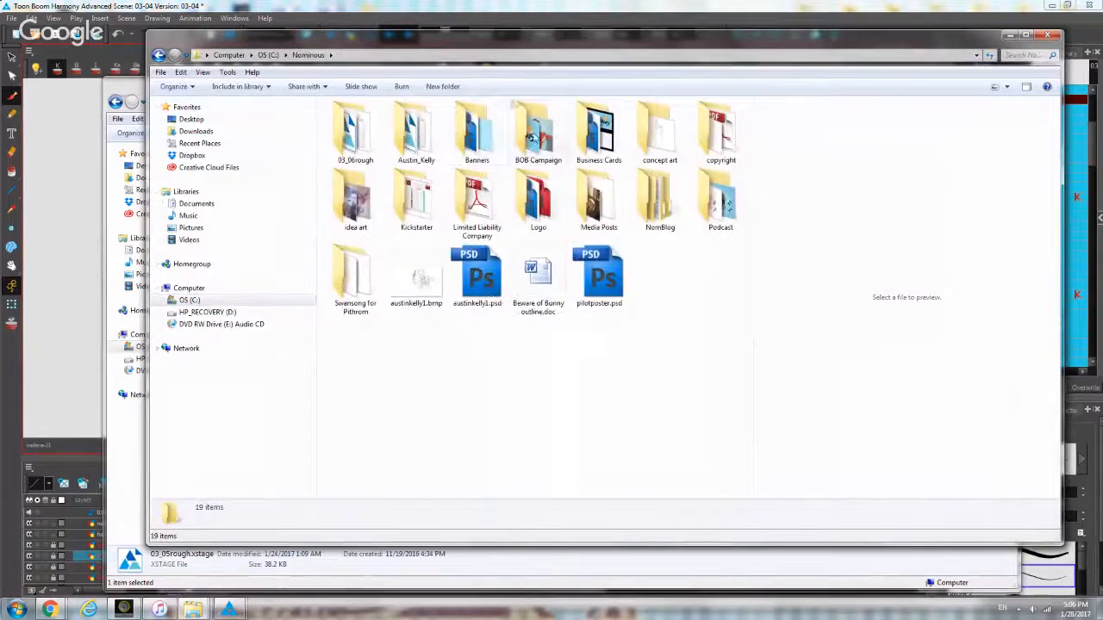
# Open the Nadine folder within BOB Campaign's Character designs and preview nadeneturnarounds.jpg in the maximized window.
pyautogui.doubleClick(534, 136)
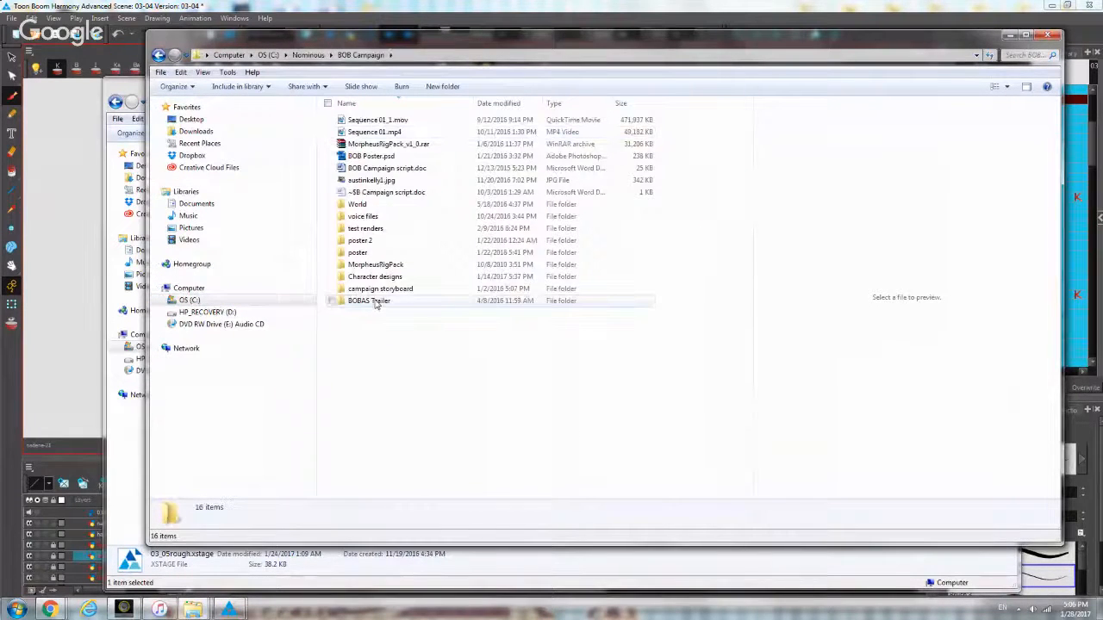
pyautogui.click(375, 304)
pyautogui.doubleClick(374, 276)
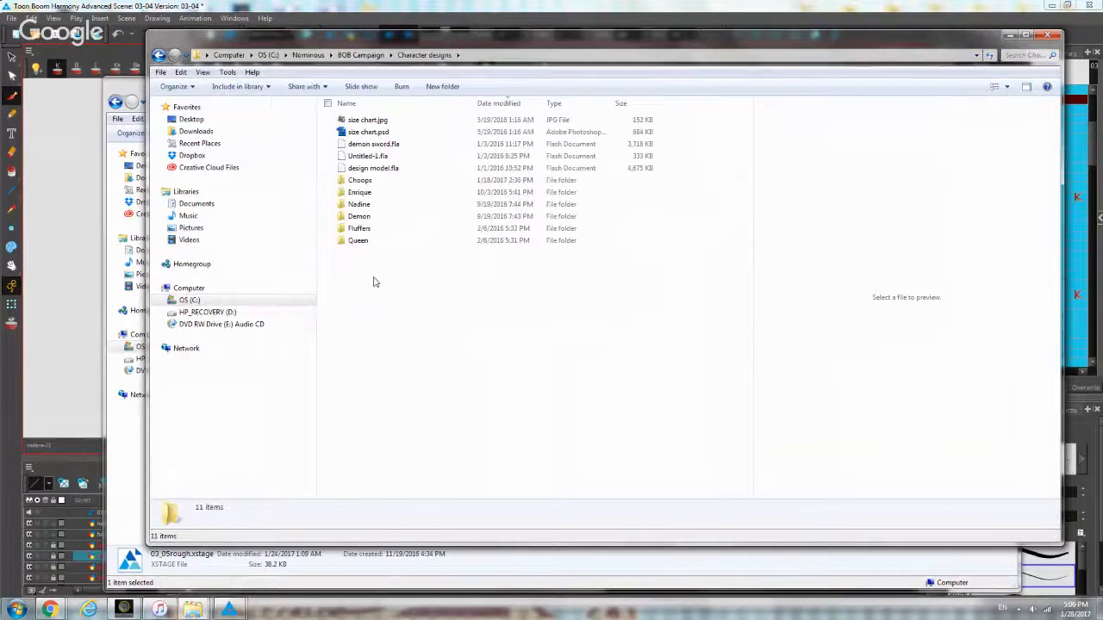
pyautogui.doubleClick(354, 209)
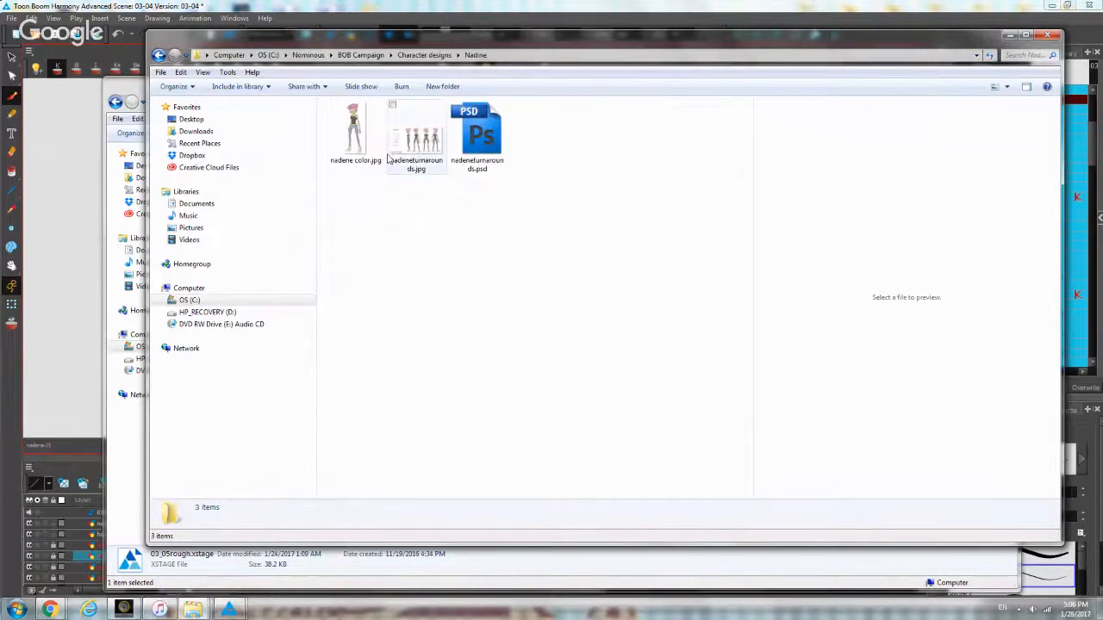
pyautogui.click(416, 138)
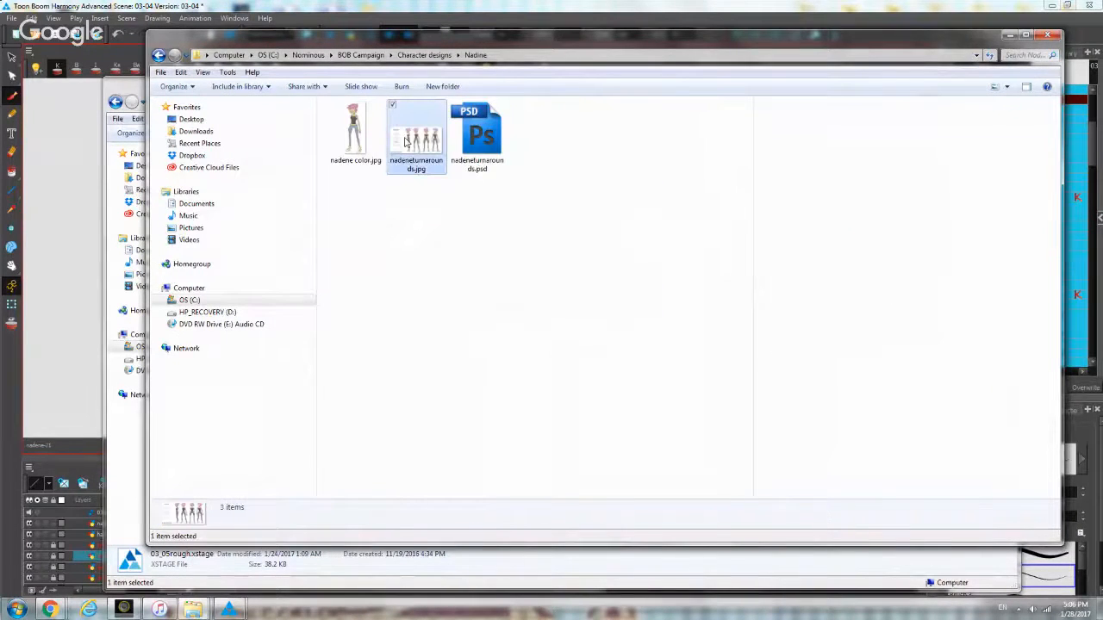
pyautogui.click(1026, 36)
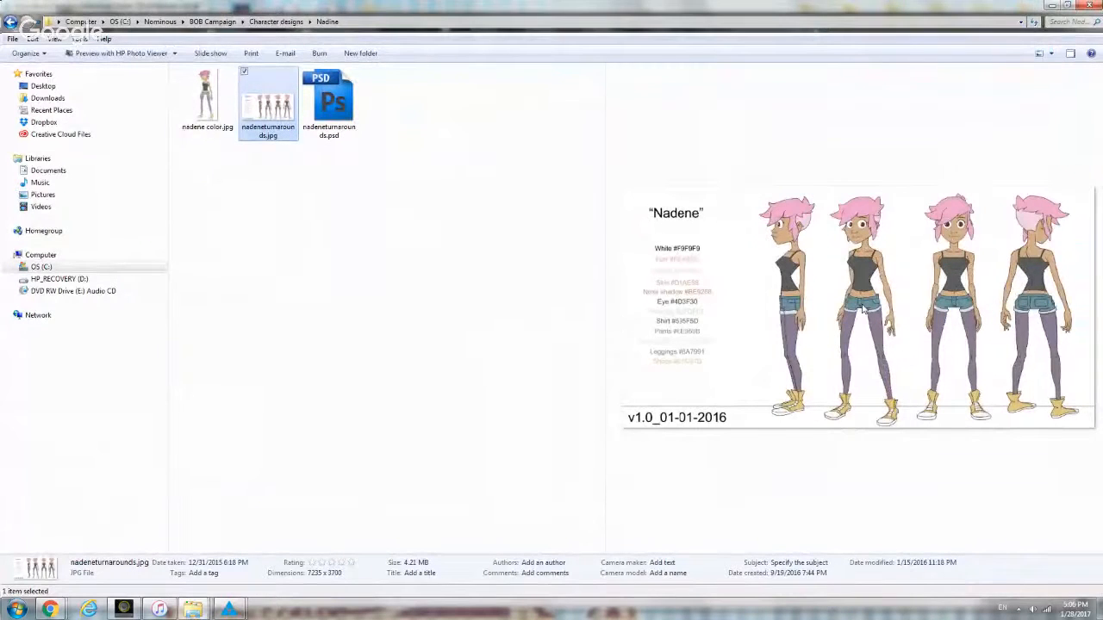
# Switch back to the Harmony 03-04 scene, activate the Brush tool and display the 03-03rough palette's colours.
pyautogui.moveTo(260, 613)
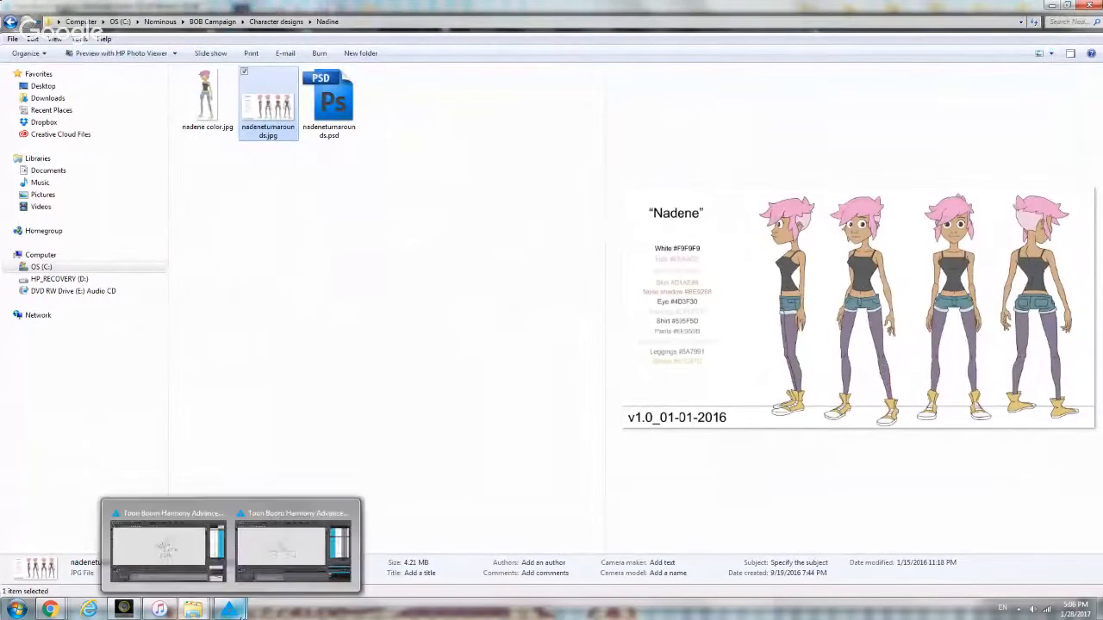
pyautogui.click(277, 559)
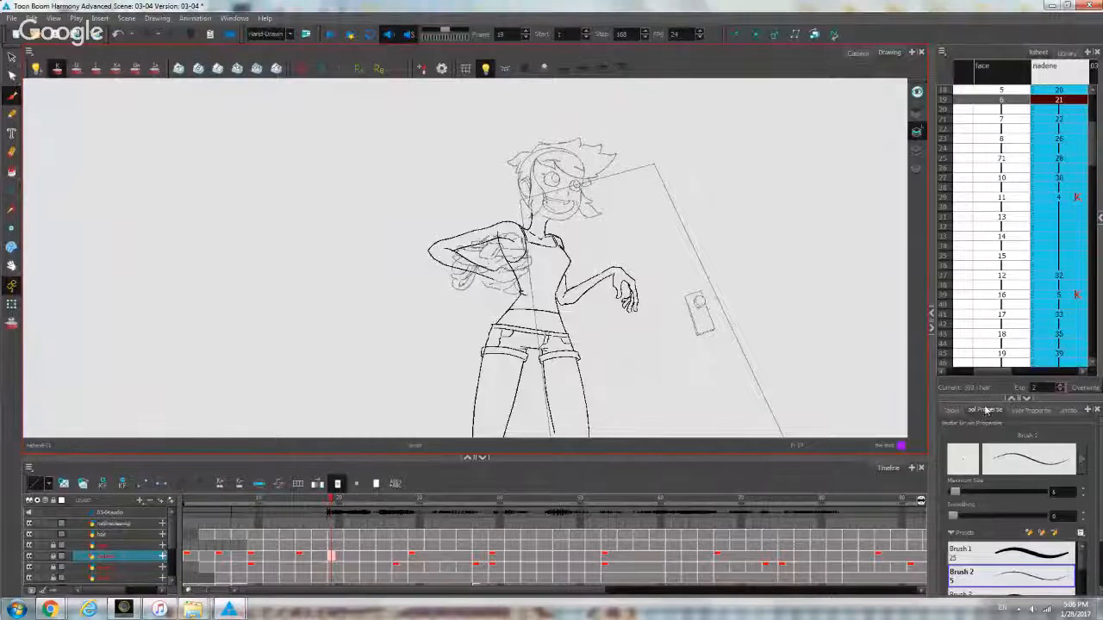
pyautogui.click(13, 173)
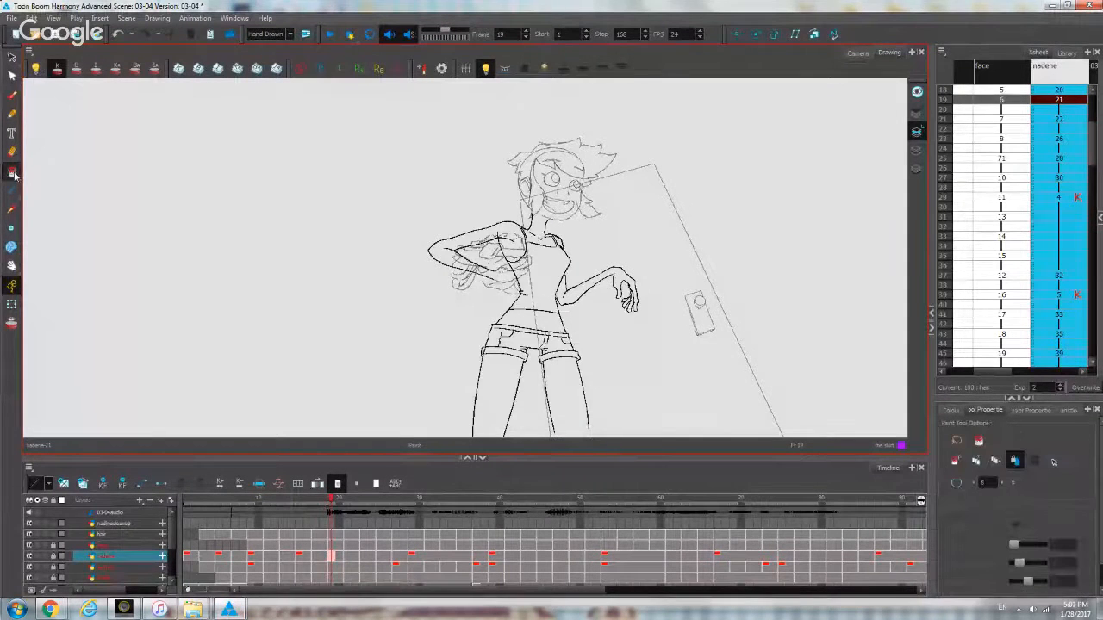
pyautogui.click(13, 84)
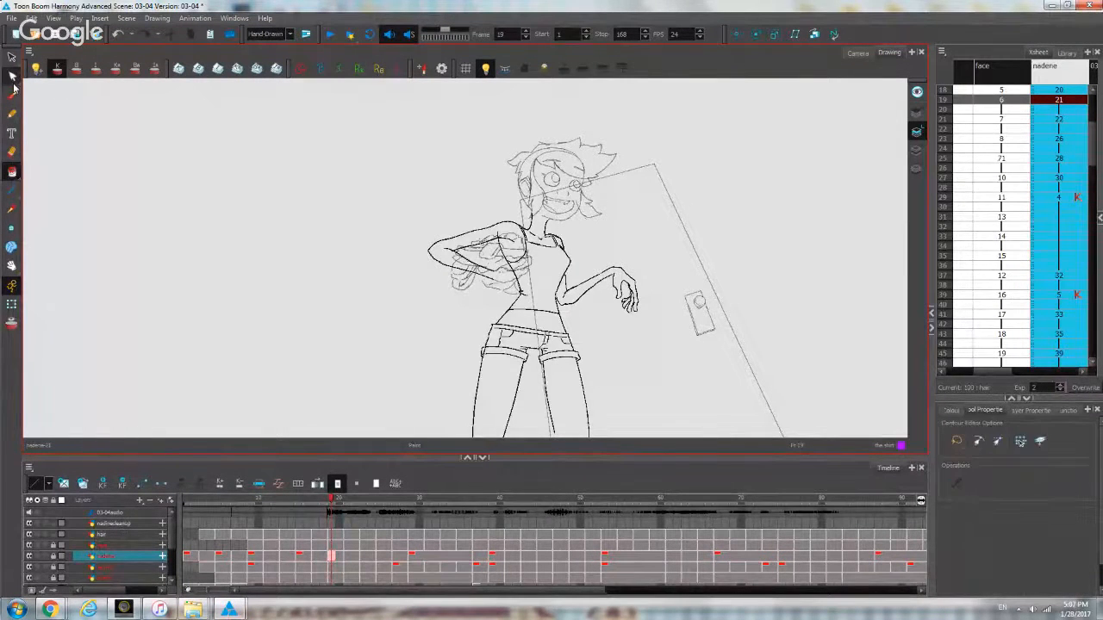
pyautogui.click(12, 94)
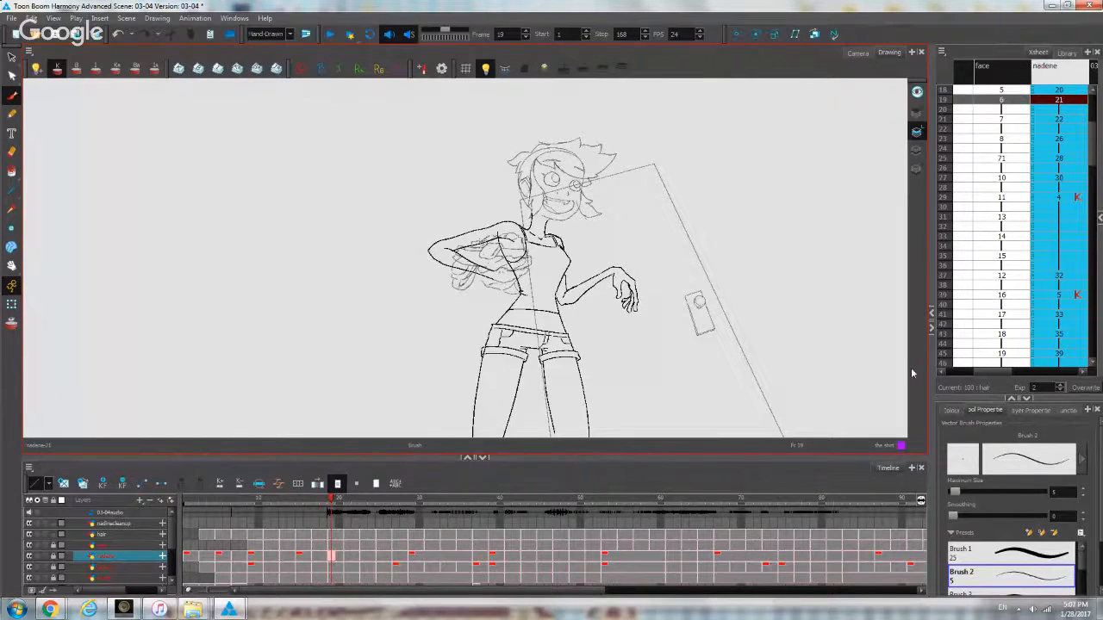
pyautogui.click(953, 412)
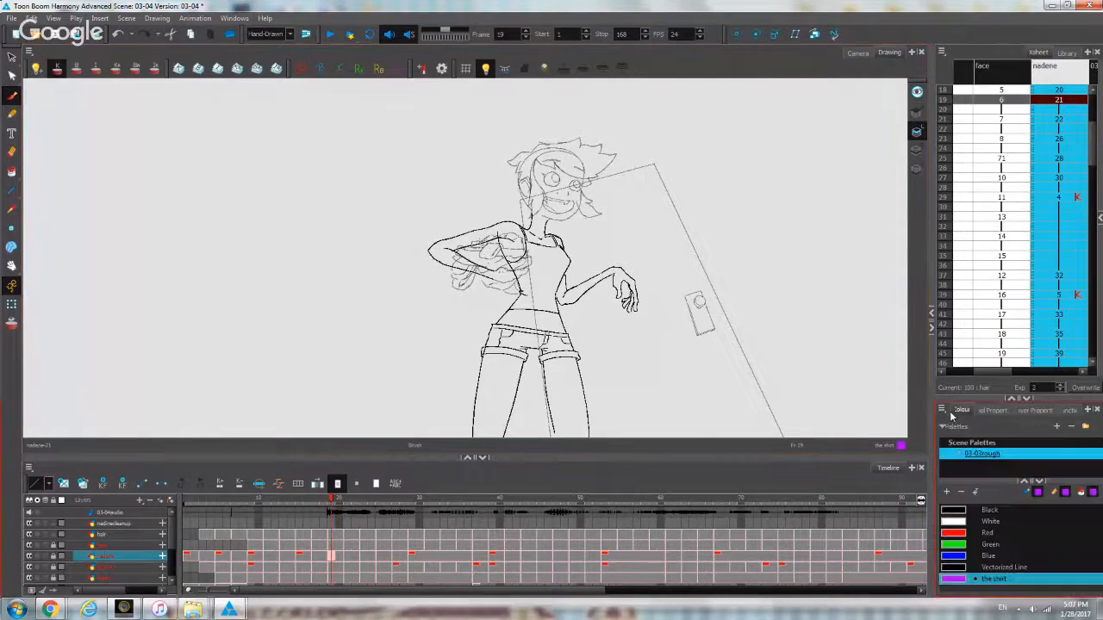
# Look through the Brush tool's properties and its list of brush presets.
pyautogui.click(987, 412)
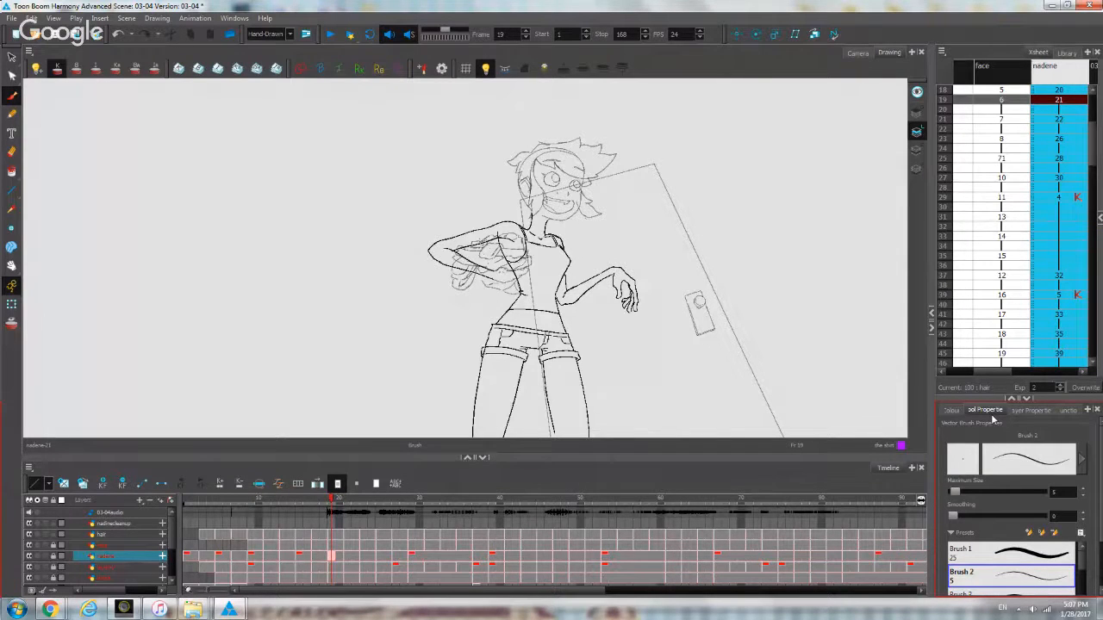
pyautogui.scroll(-2, 1033, 485)
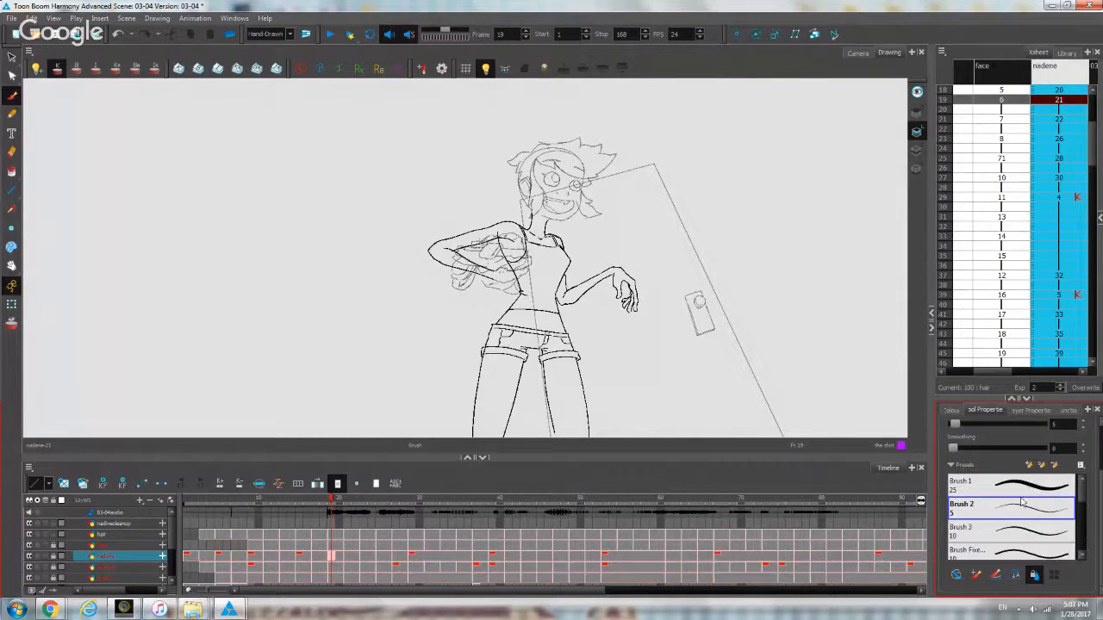
pyautogui.scroll(2, 1007, 497)
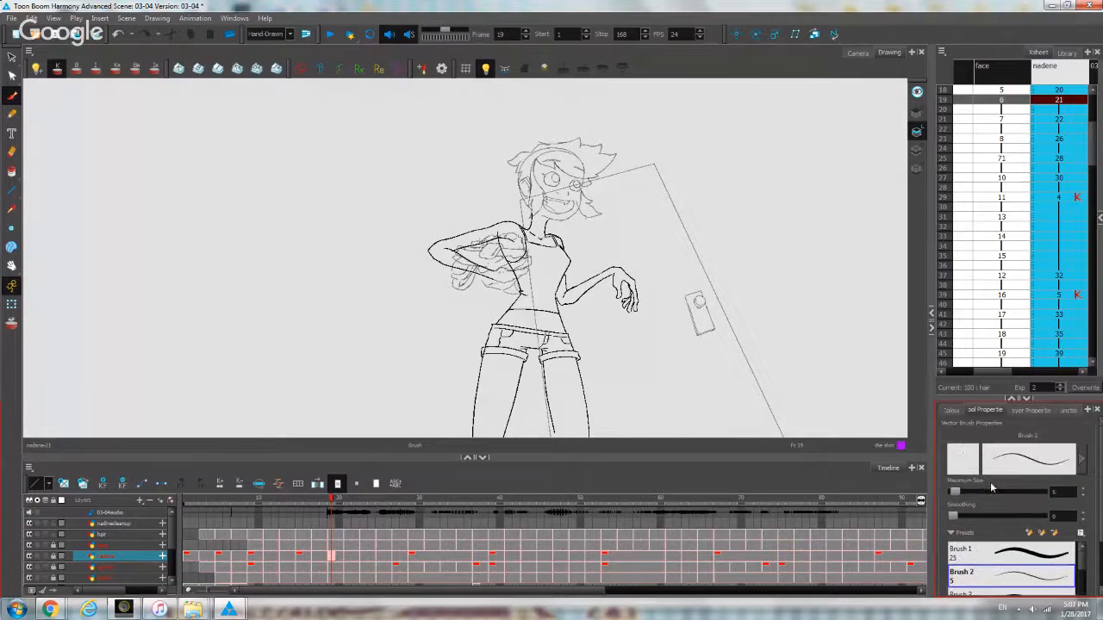
pyautogui.scroll(-1, 1000, 493)
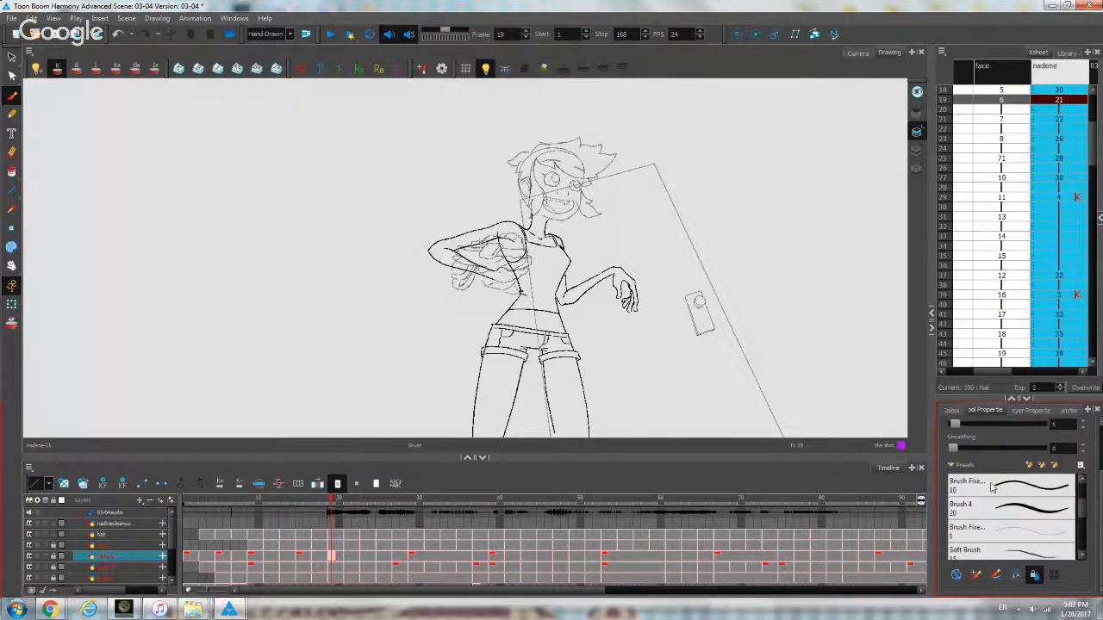
# Activate the Paint tool and, in the 03-03rough palette, pick Vectorized Line and finally the purple shirt colour.
pyautogui.click(11, 174)
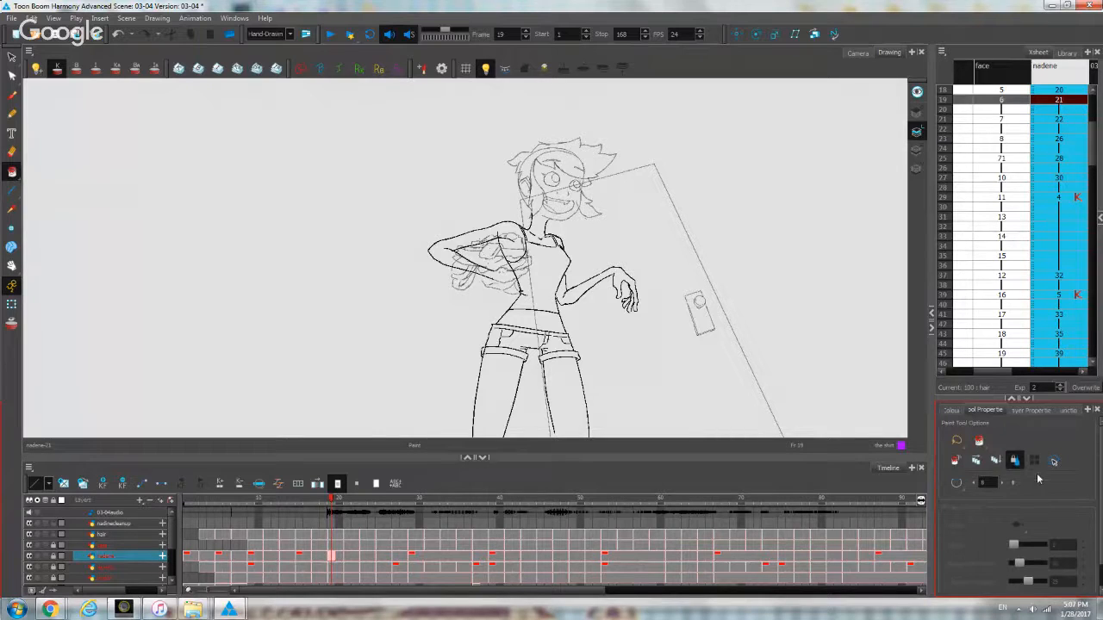
pyautogui.click(952, 411)
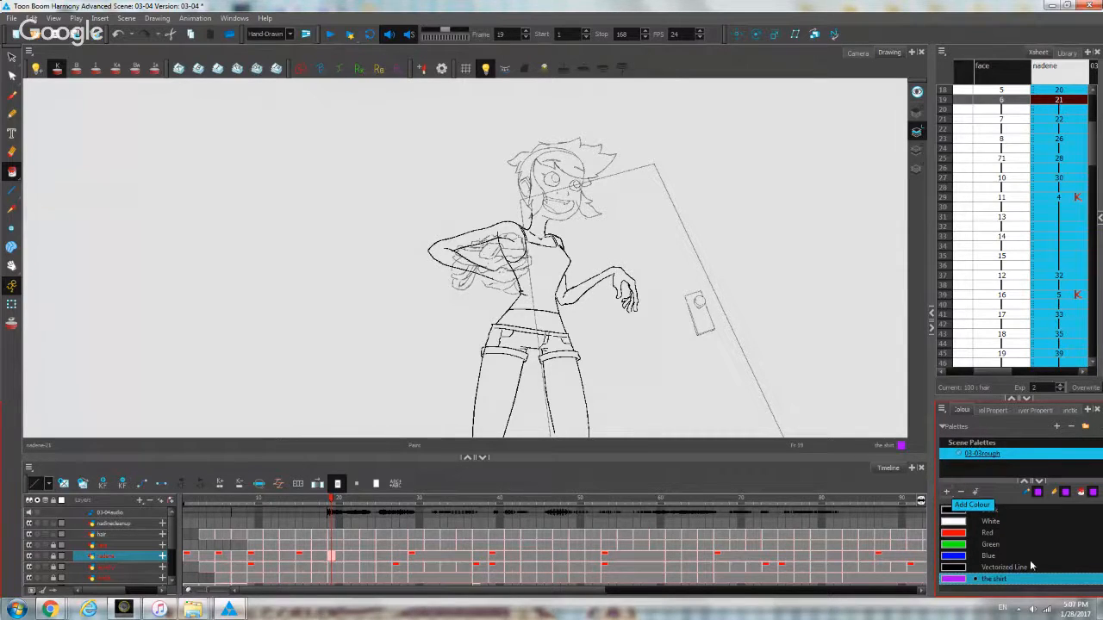
pyautogui.click(996, 568)
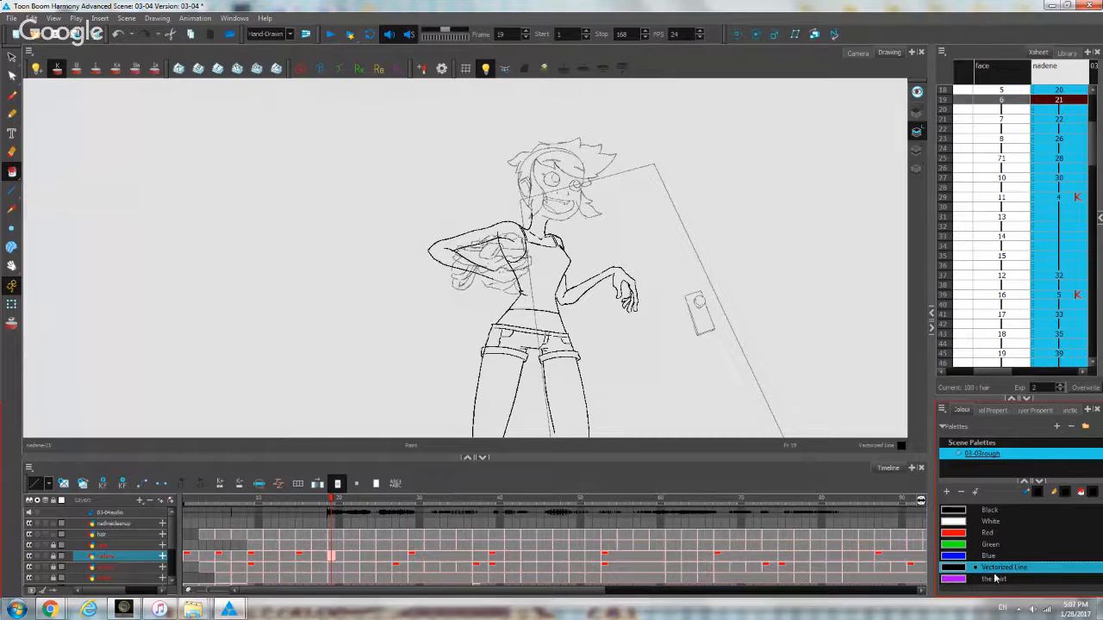
pyautogui.click(996, 579)
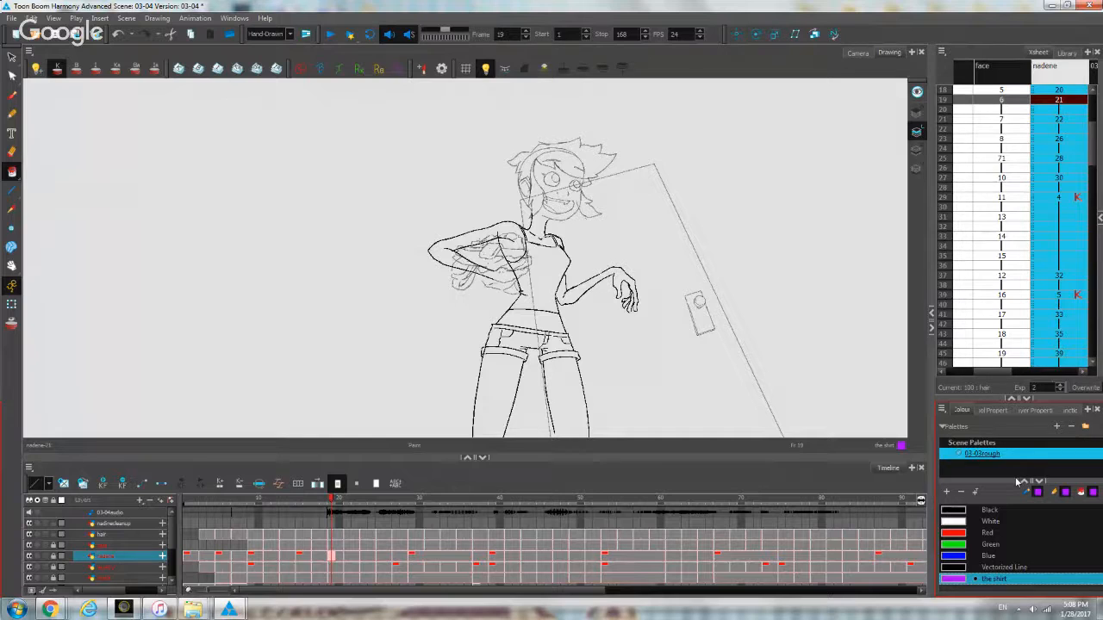
# Minimize the Harmony and Nadine folder windows, enlarge the live chat to read its newest messages, and reply "yup no prob".
pyautogui.click(1048, 8)
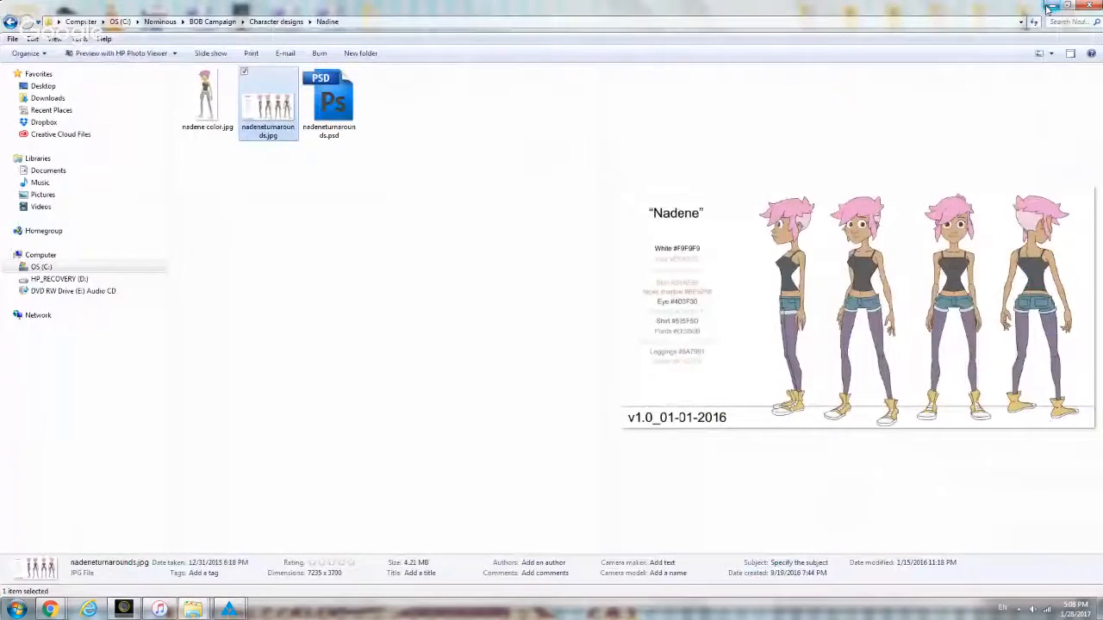
pyautogui.click(1048, 8)
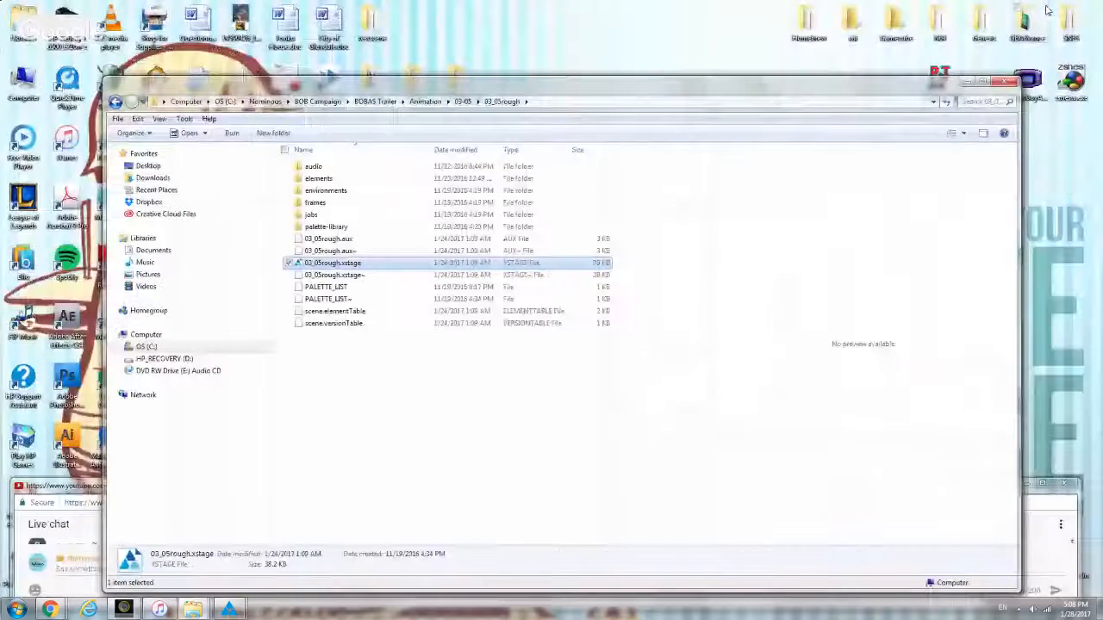
pyautogui.click(57, 489)
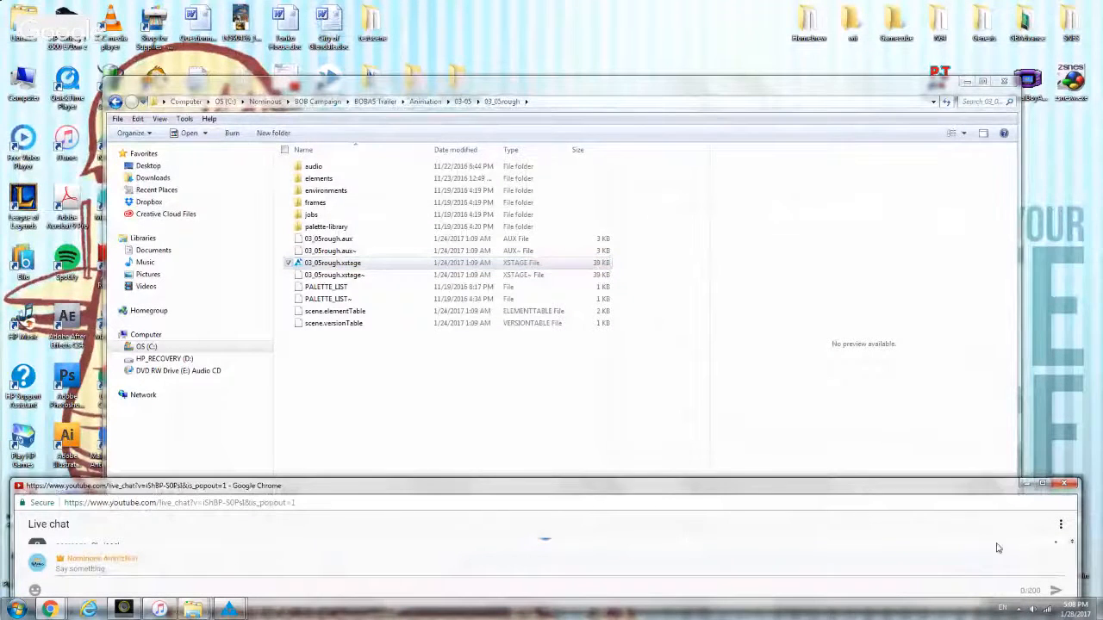
pyautogui.click(518, 562)
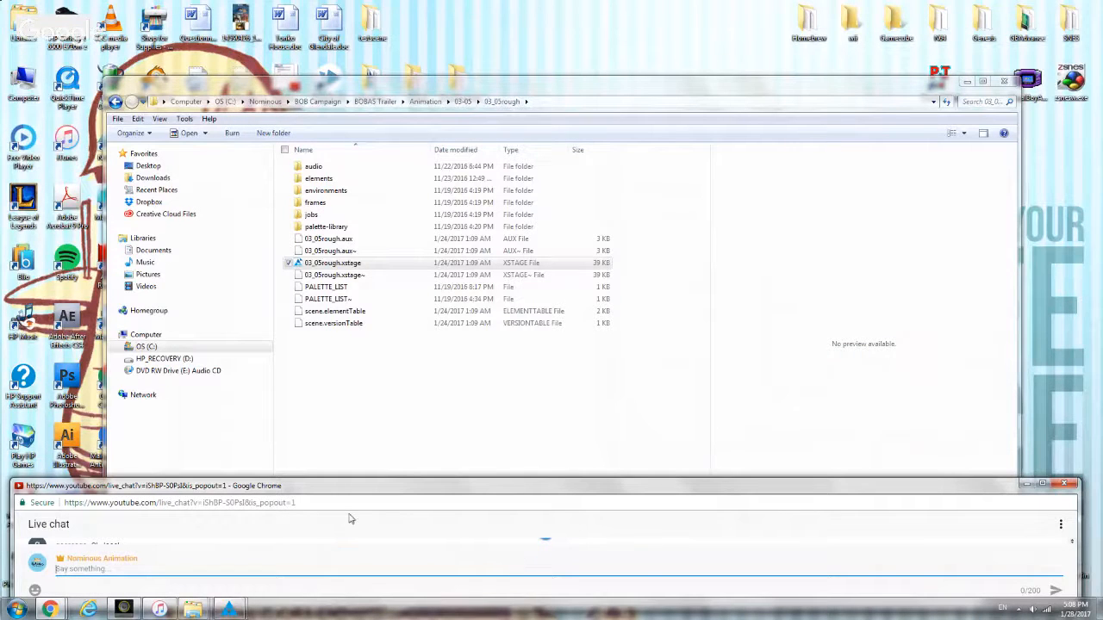
pyautogui.moveTo(377, 478); pyautogui.dragTo(376, 277)
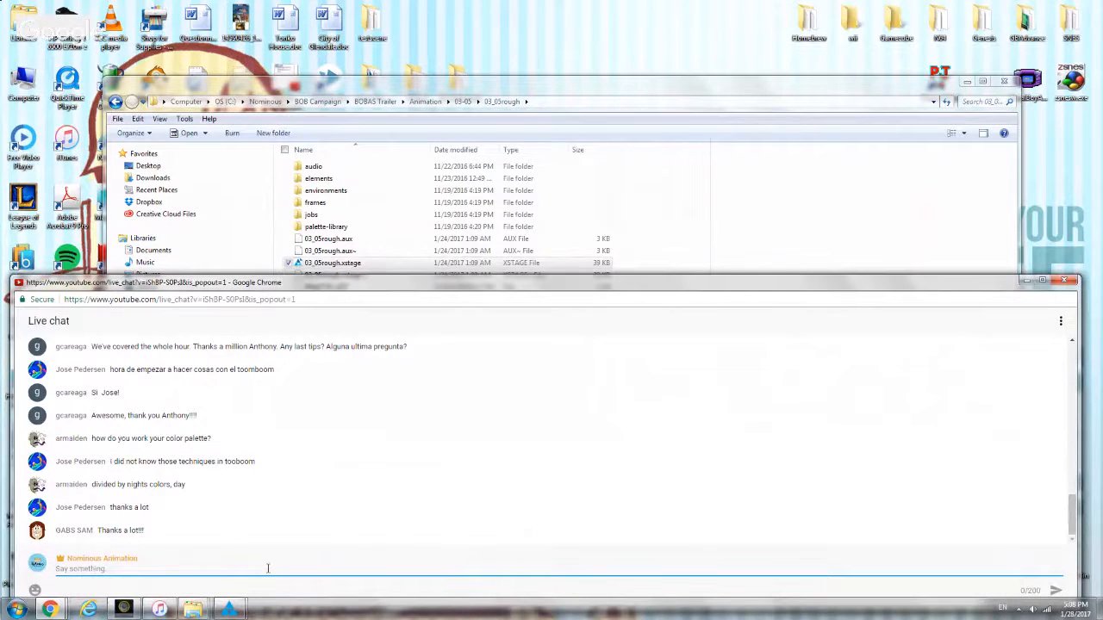
pyautogui.write('yup no prob')
pyautogui.press('Return')
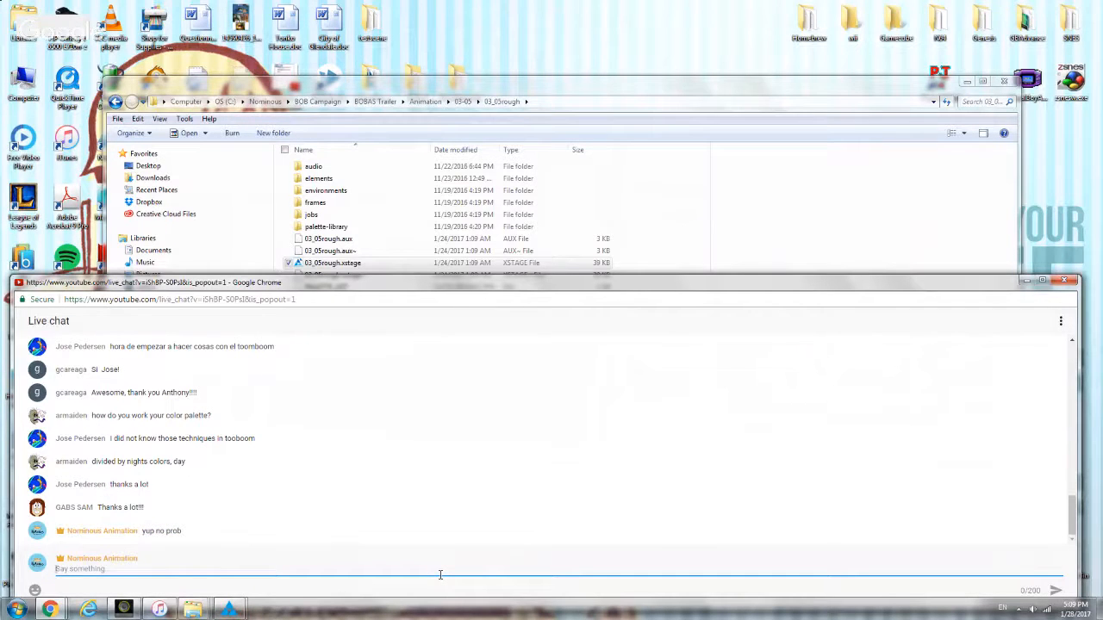
# Switch to the Facebook browser window and look down the news feed.
pyautogui.moveTo(48, 610)
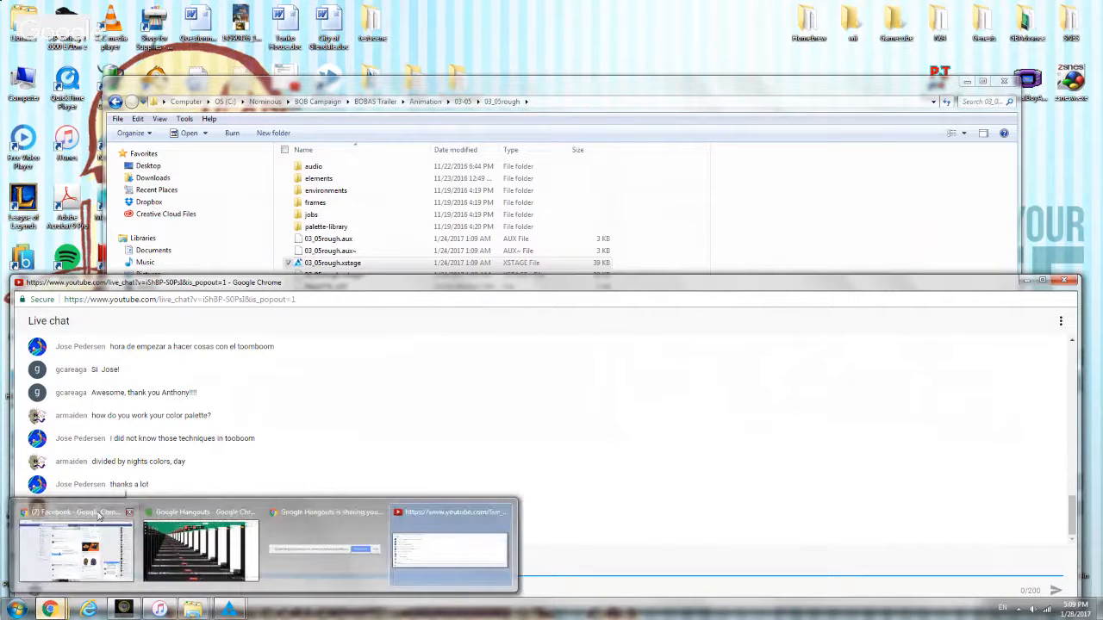
pyautogui.click(97, 515)
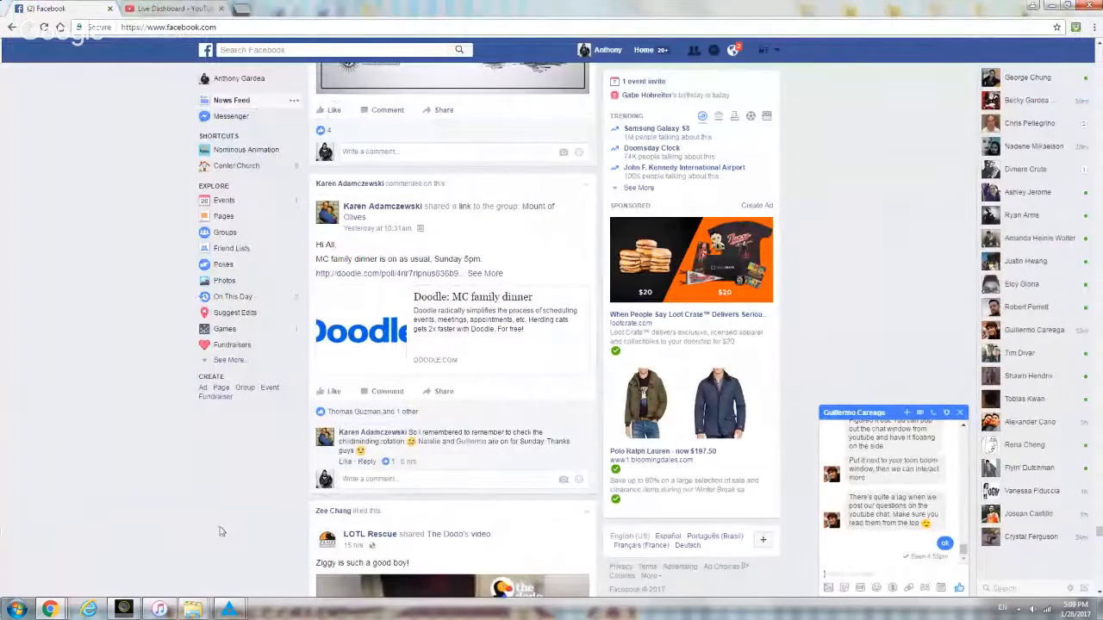
pyautogui.scroll(-1, 220, 531)
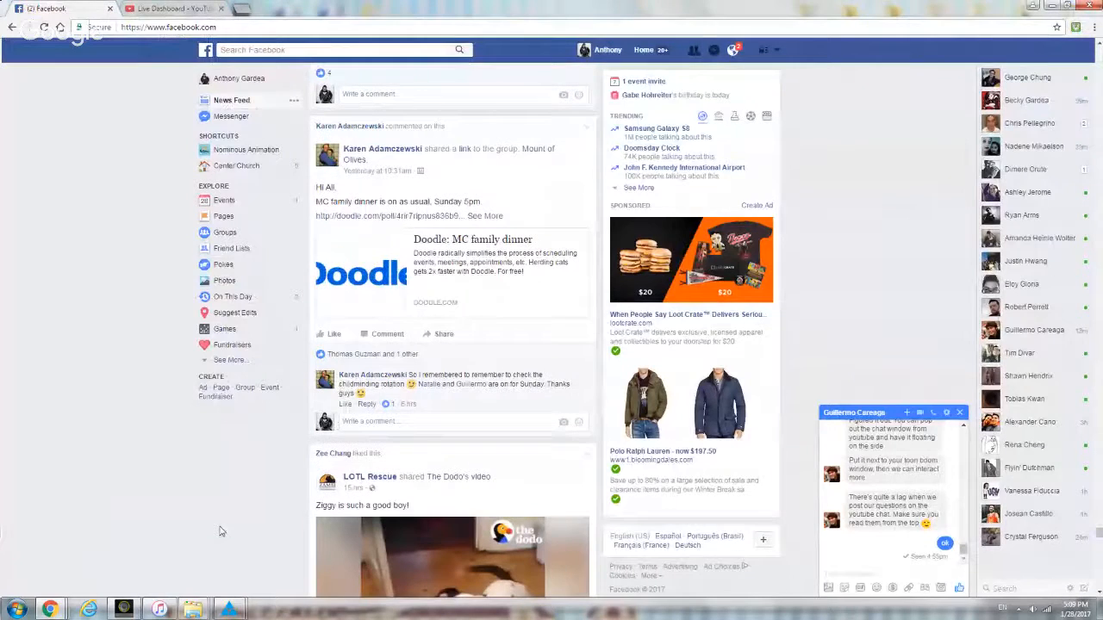
pyautogui.scroll(-2, 219, 532)
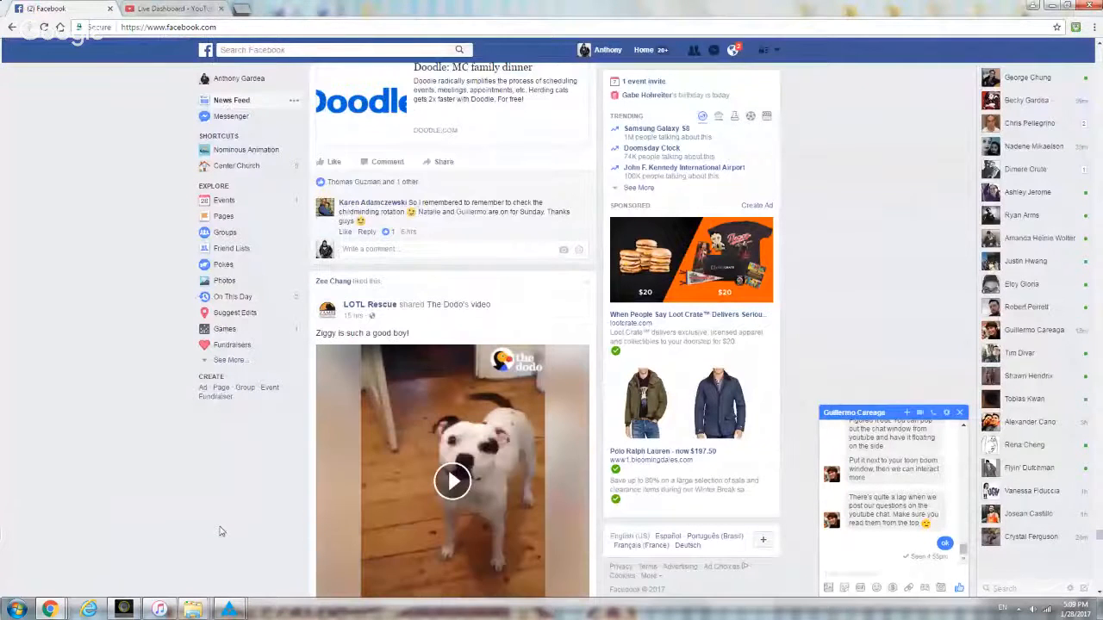
# Check the newest live chat messages, reopen the Facebook conversation, and look over the YouTube Live Dashboard for stream controls.
pyautogui.click(1037, 6)
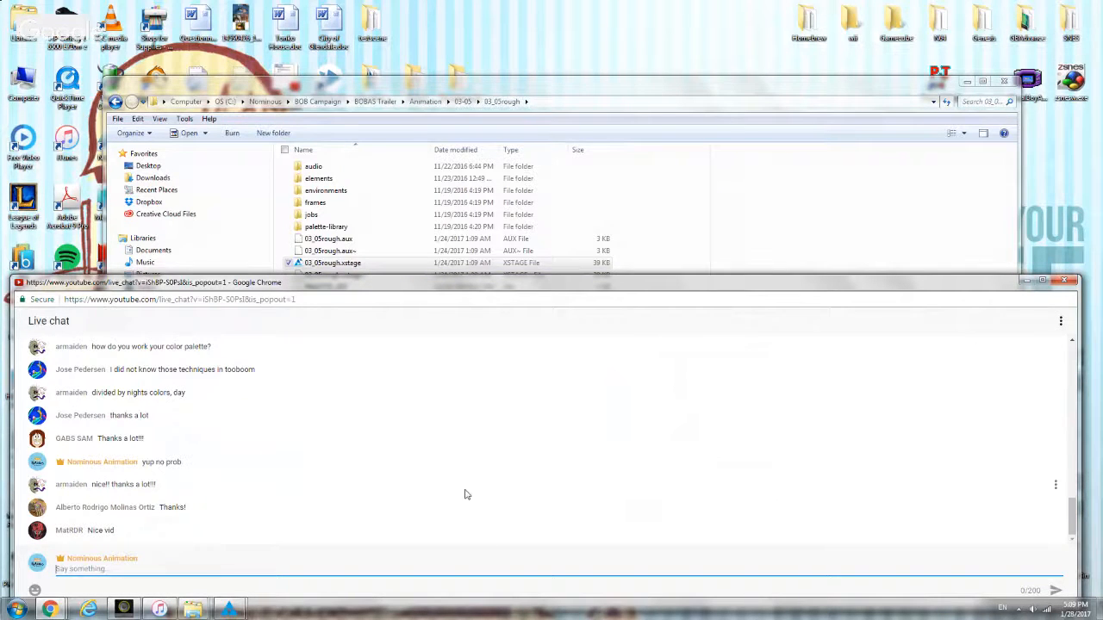
pyautogui.moveTo(51, 609)
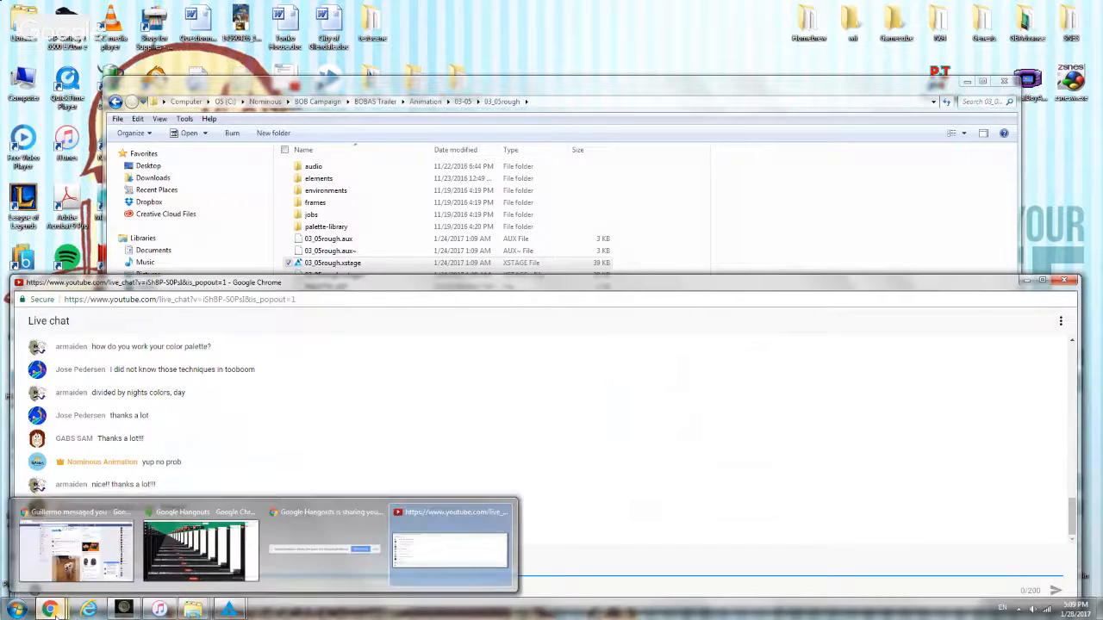
pyautogui.click(76, 557)
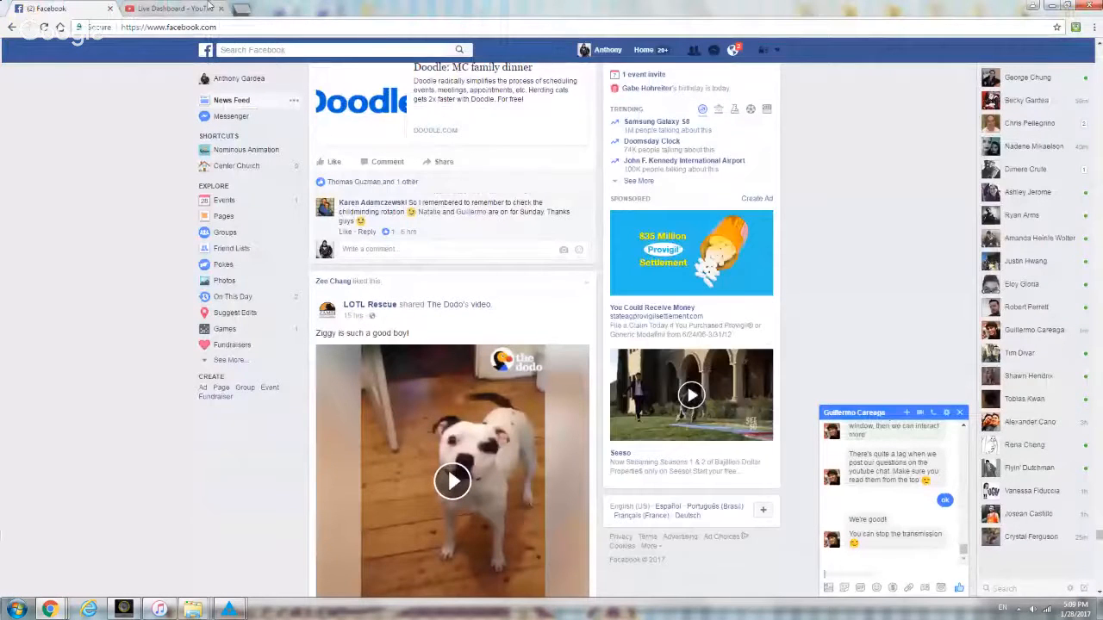
pyautogui.click(175, 8)
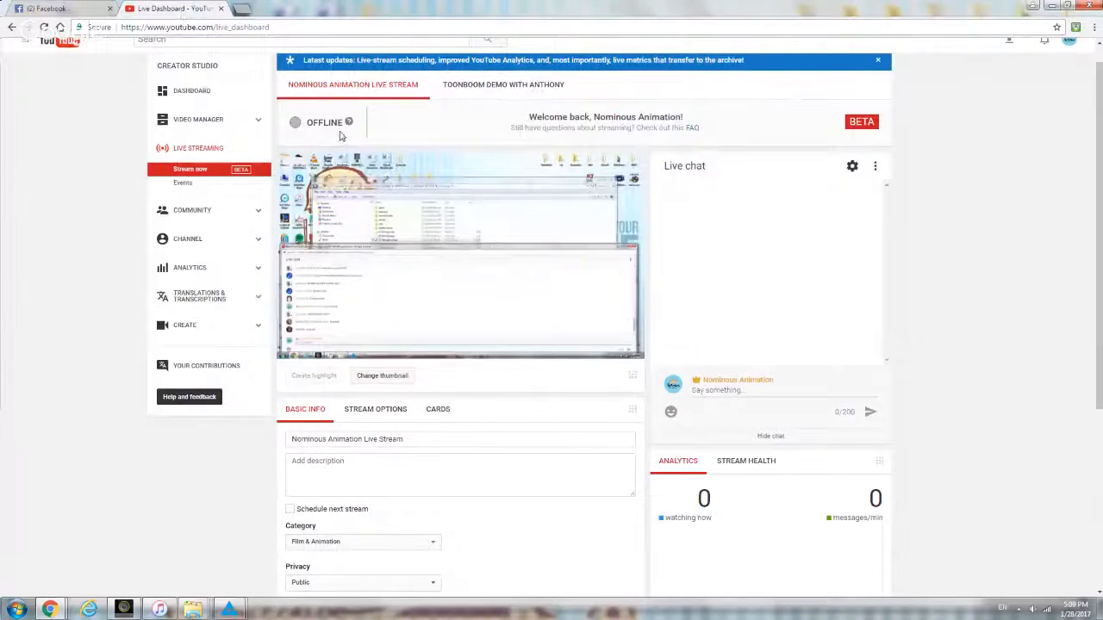
pyautogui.scroll(-5, 156, 561)
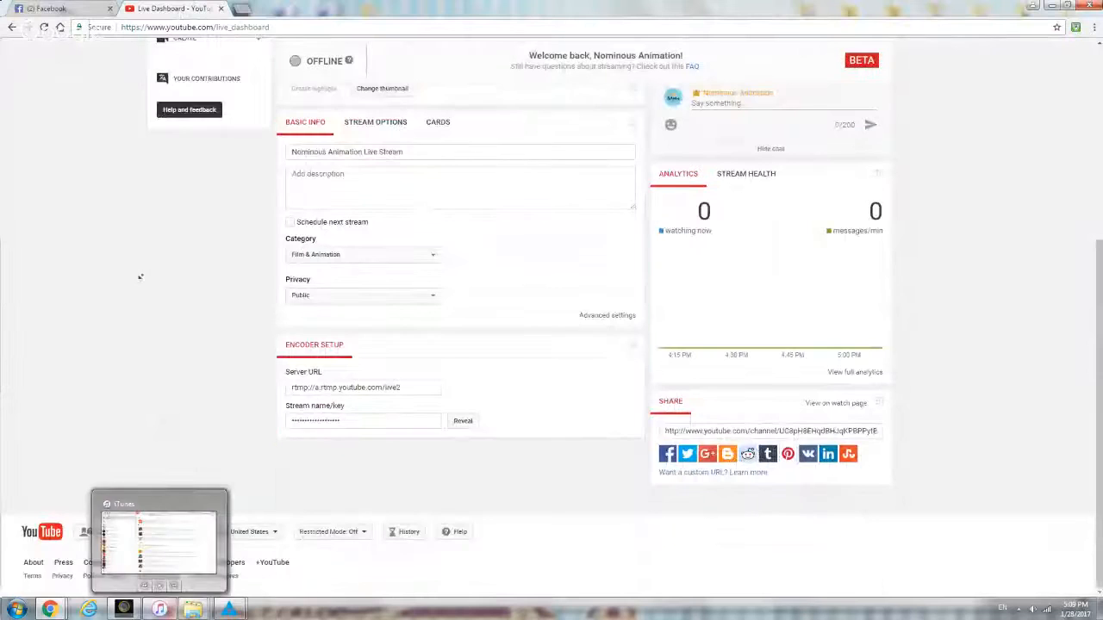
# Open the ToonBoom Demo watch page from the link in the Facebook conversation and view its live chat options.
pyautogui.click(62, 7)
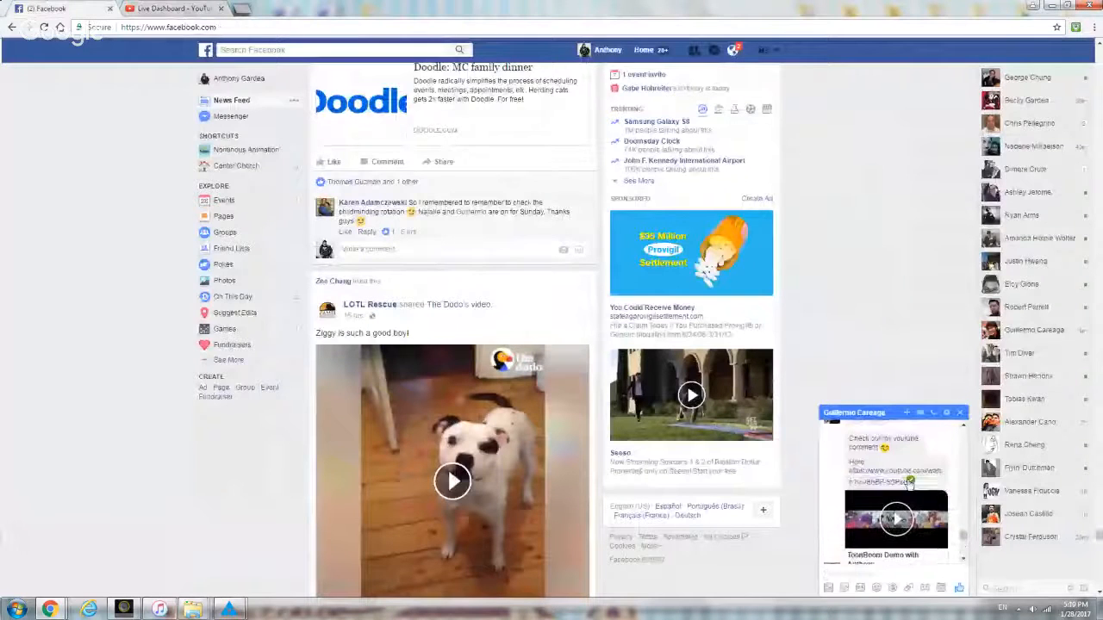
pyautogui.click(907, 489)
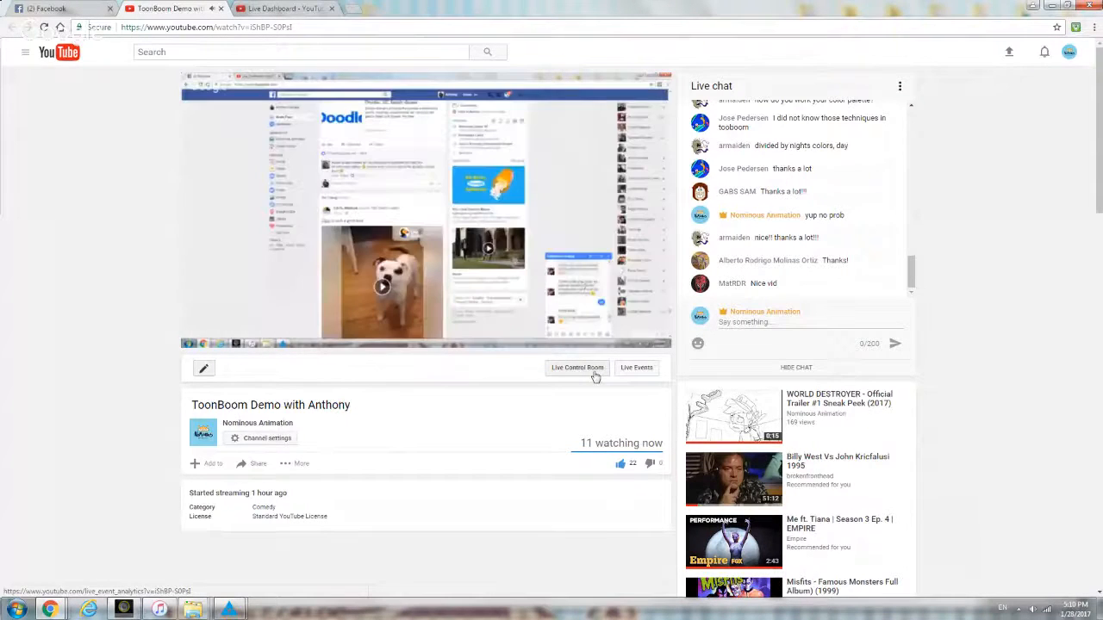
pyautogui.click(899, 87)
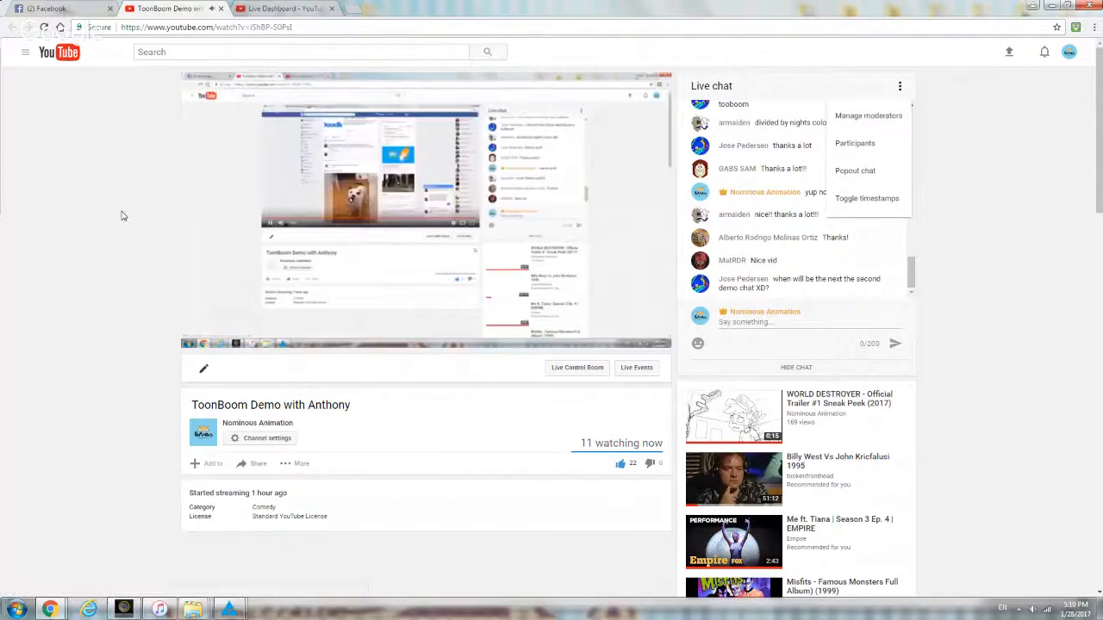
# Reload the Stream now page of the Live Dashboard and look through its basic info and encoder setup.
pyautogui.click(276, 8)
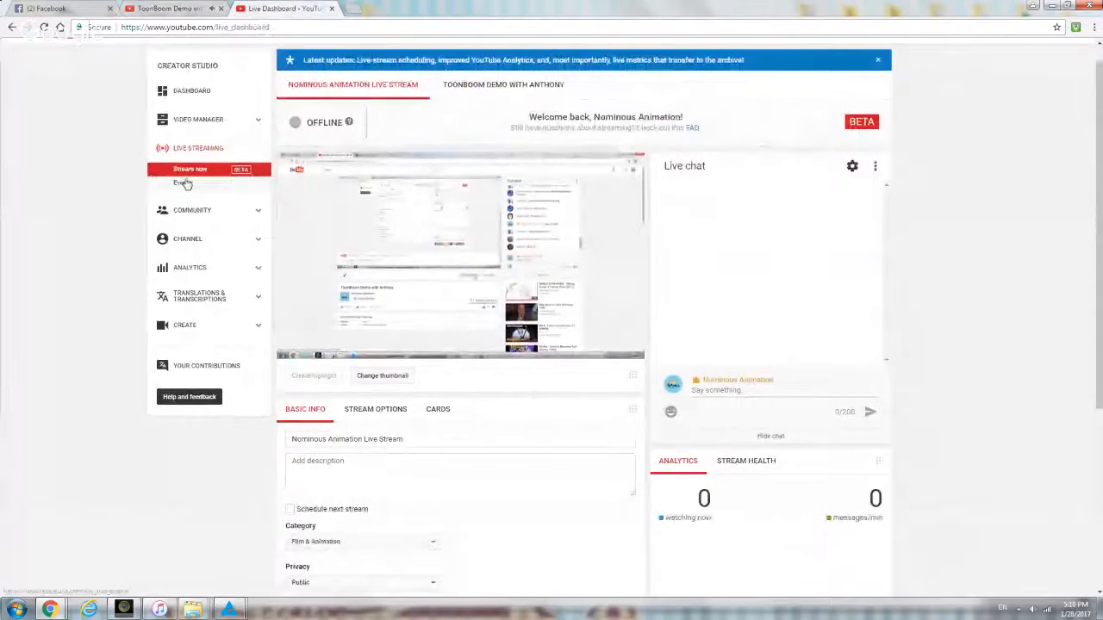
pyautogui.click(201, 173)
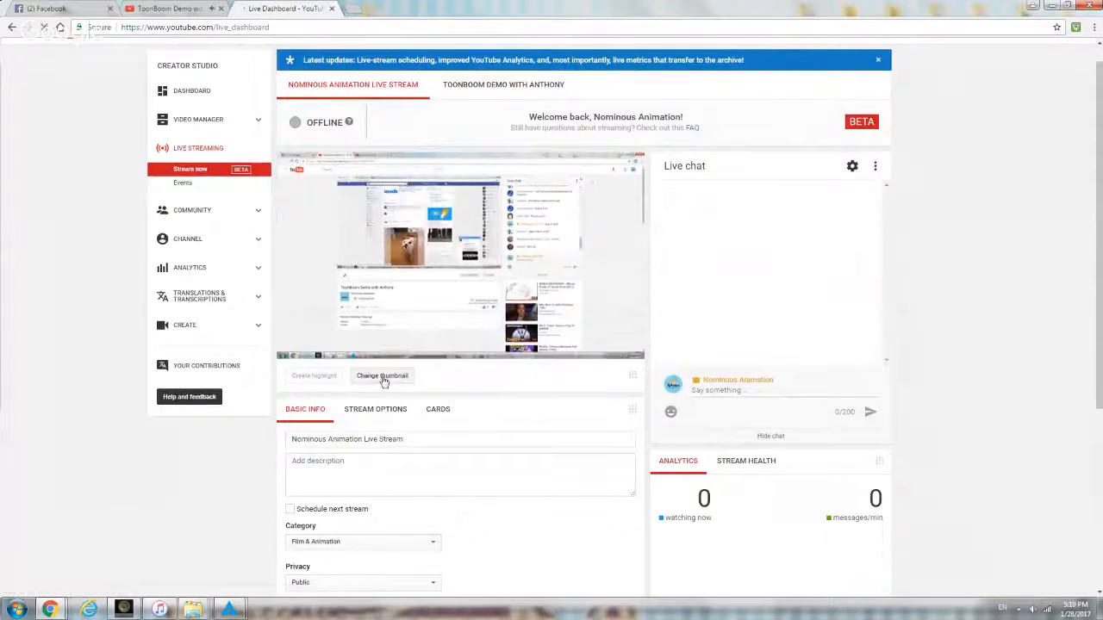
pyautogui.scroll(-2, 430, 441)
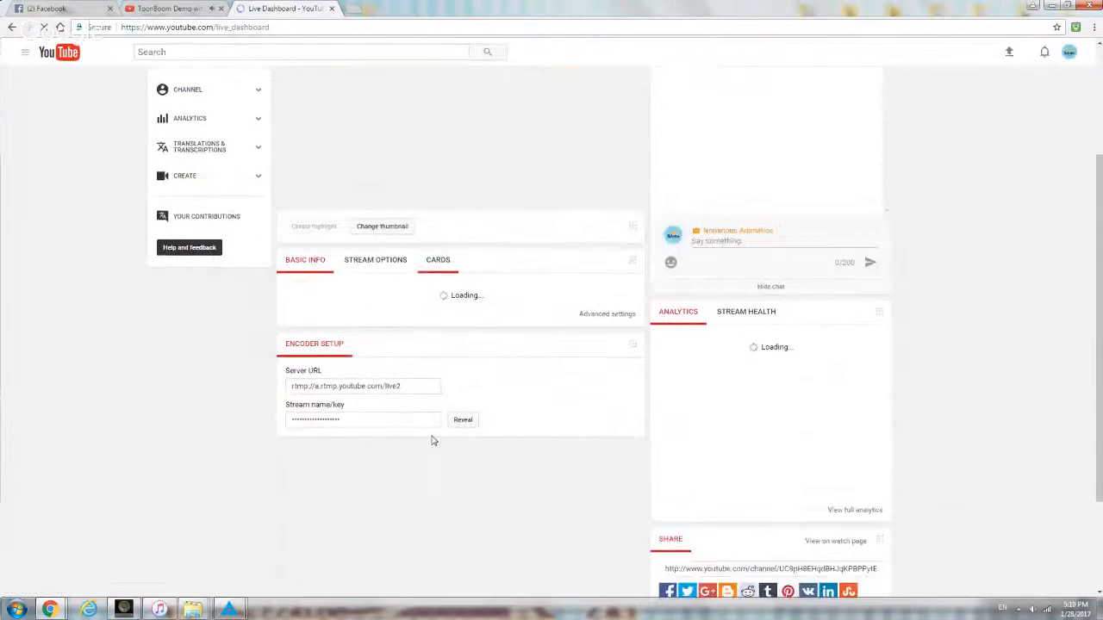
pyautogui.scroll(-2, 433, 440)
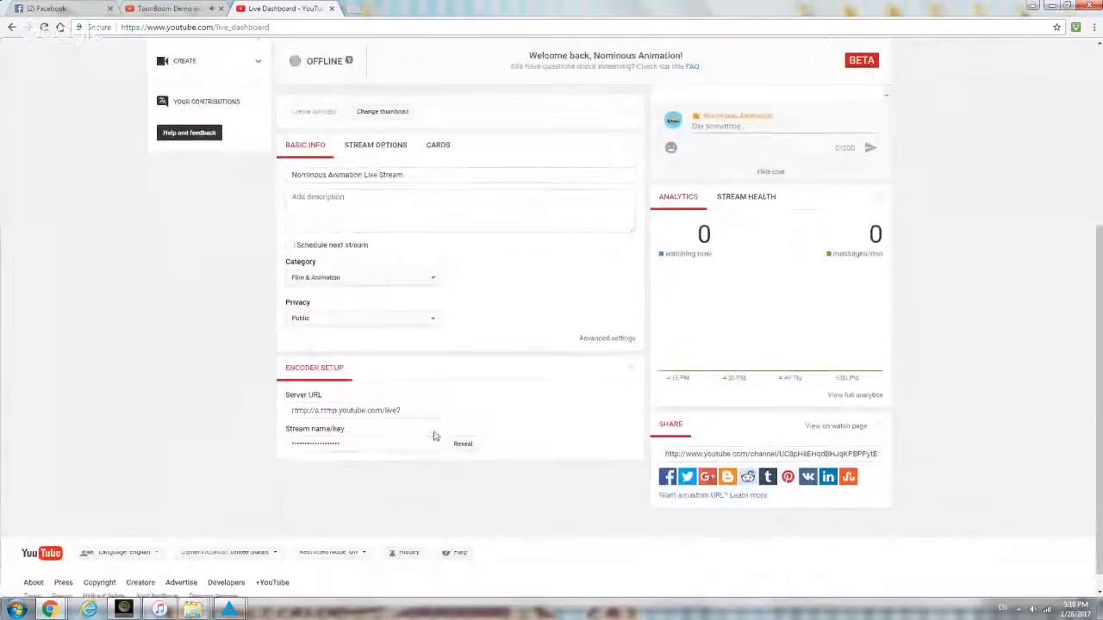
pyautogui.scroll(4, 463, 412)
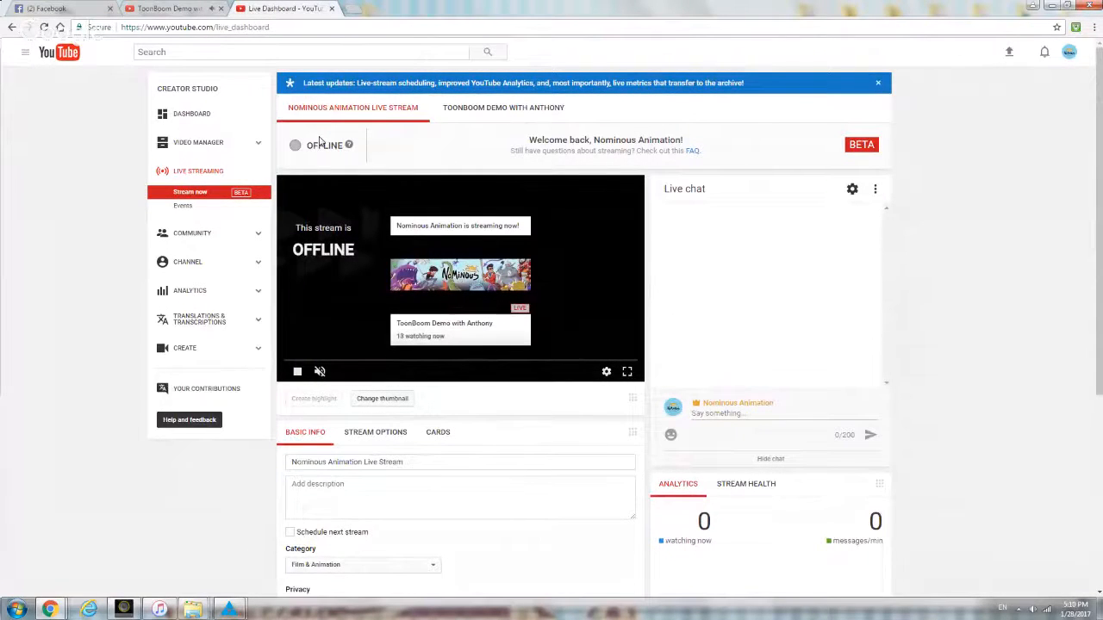
# Examine the dashboard's live chat options and chat settings, and recheck the ToonBoom Demo watch page for a way to end the stream.
pyautogui.click(874, 189)
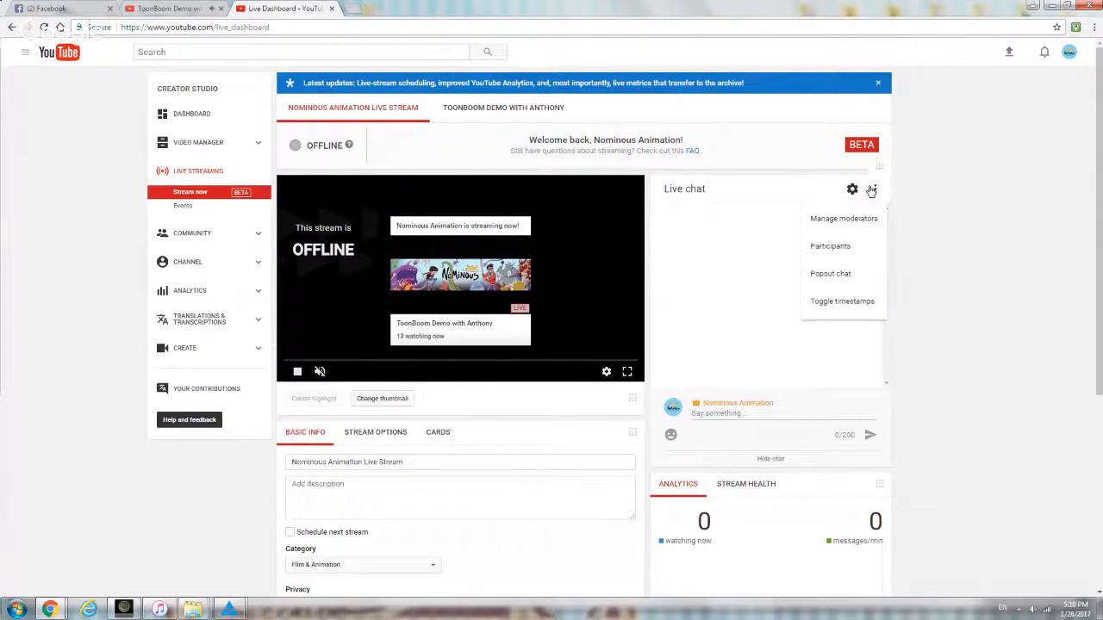
pyautogui.click(854, 190)
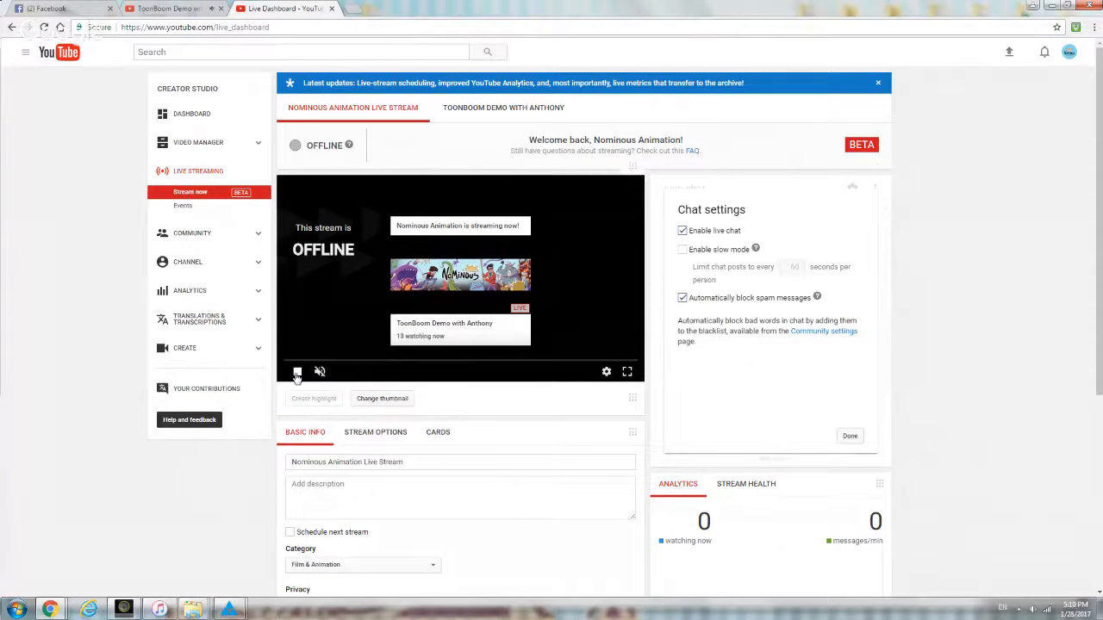
pyautogui.scroll(-3, 556, 427)
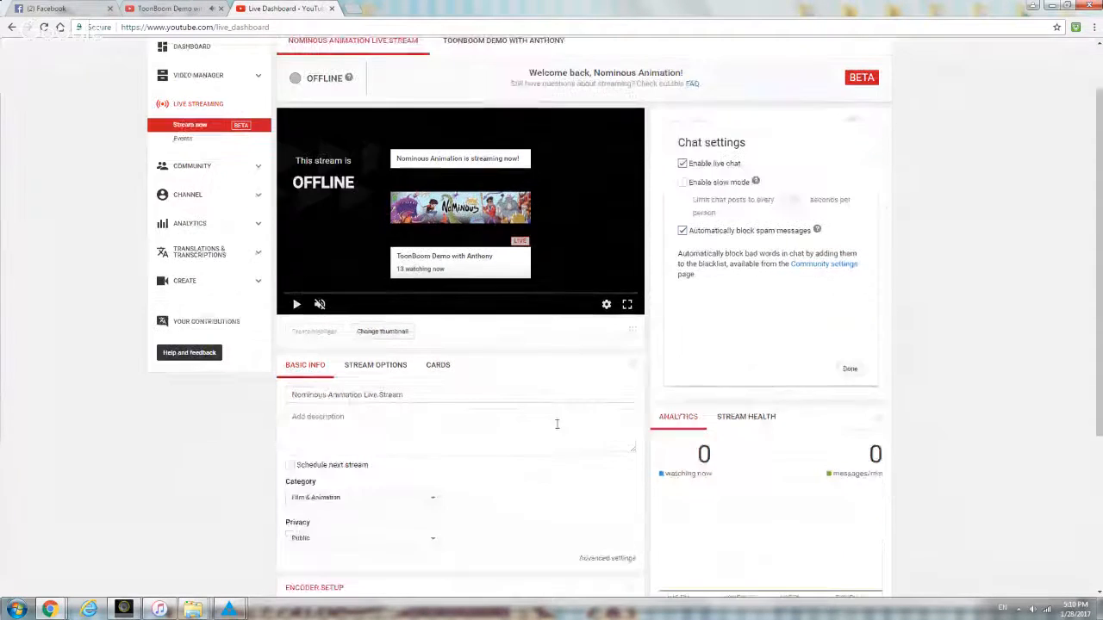
pyautogui.scroll(3, 555, 428)
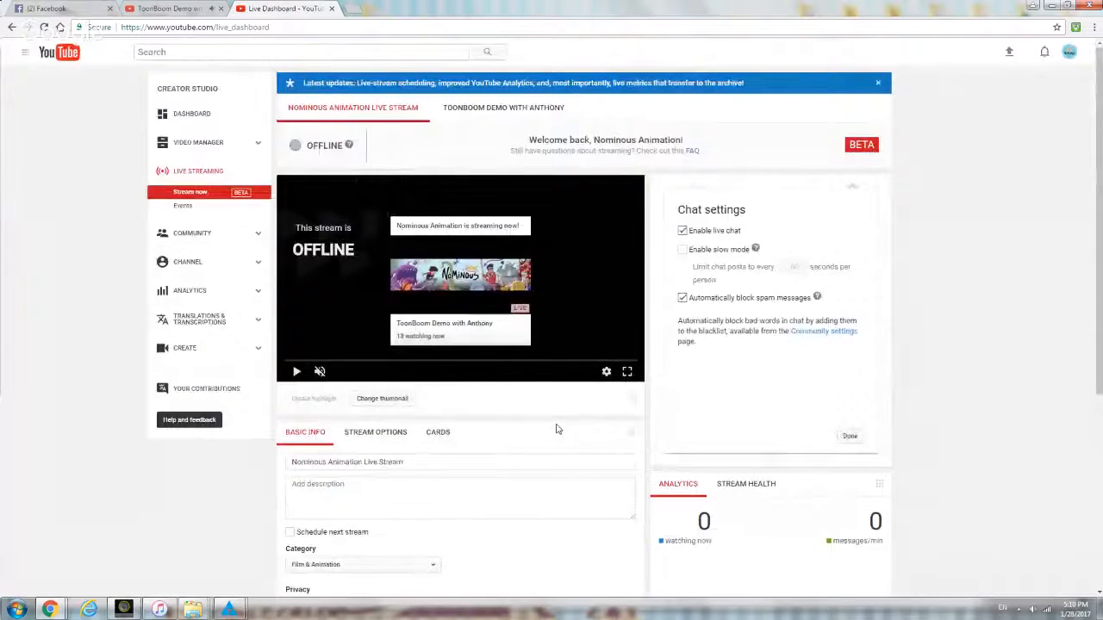
pyautogui.click(172, 8)
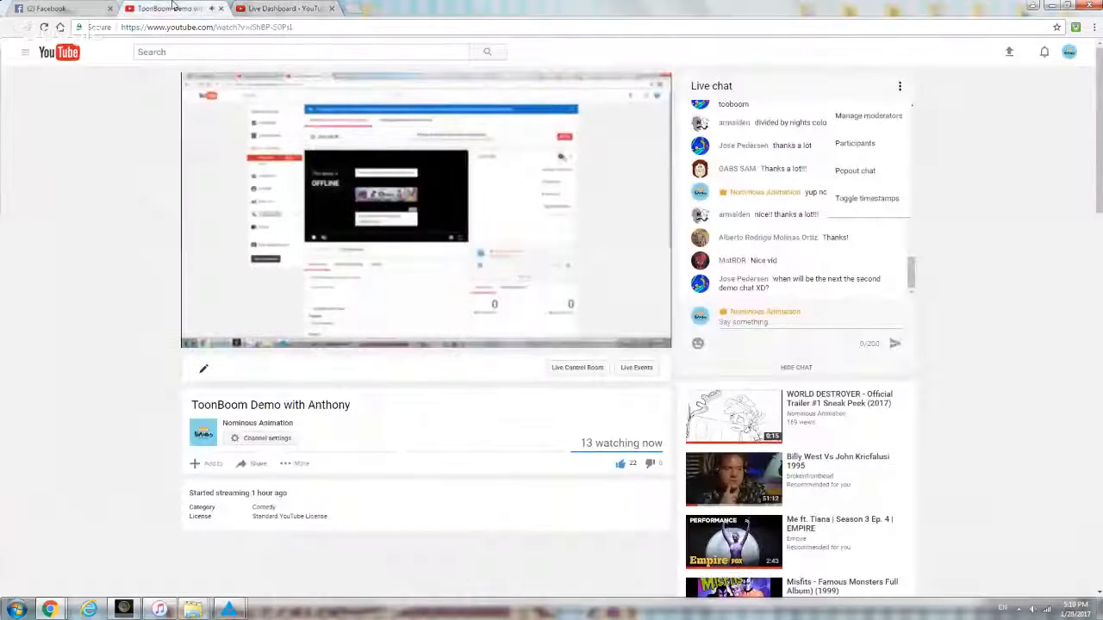
pyautogui.scroll(-1, 222, 561)
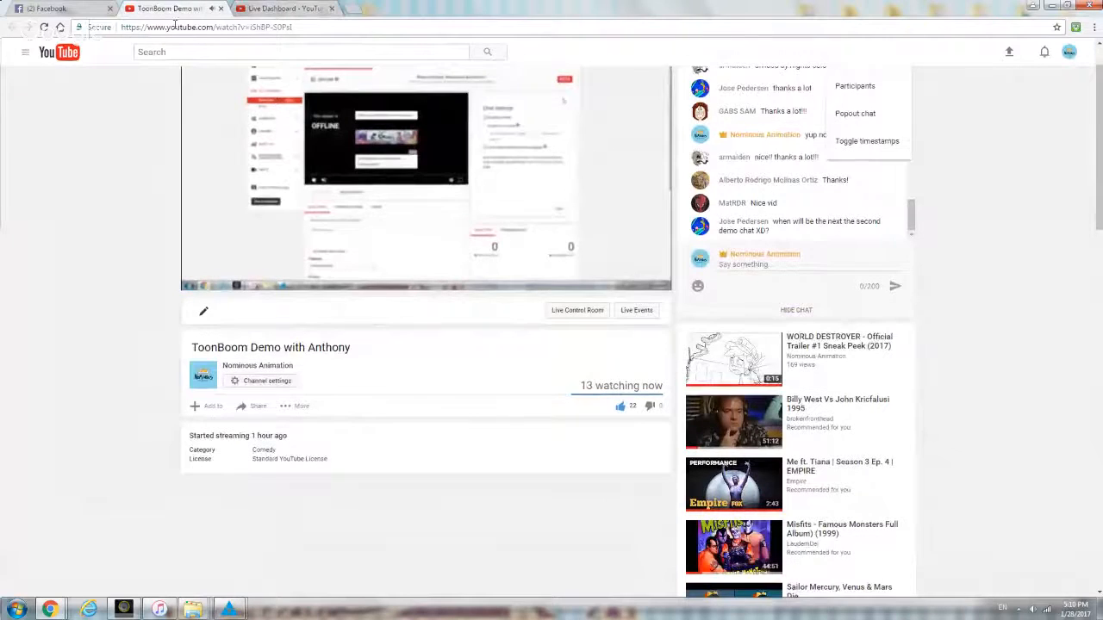
# Send the message "did it stop?" in the open Facebook conversation.
pyautogui.click(53, 11)
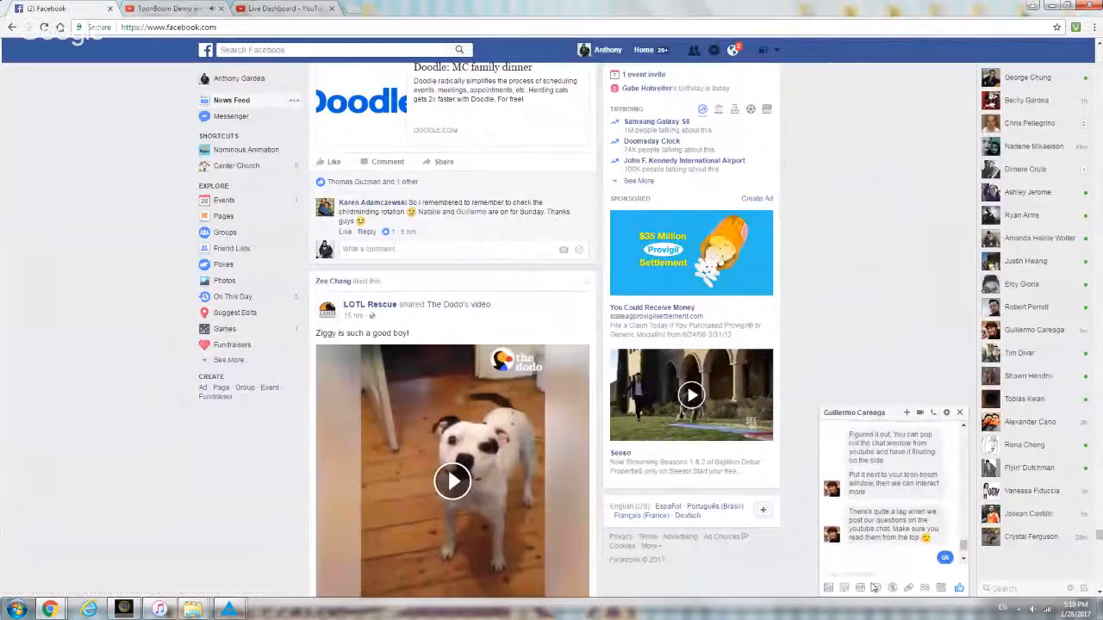
pyautogui.click(882, 569)
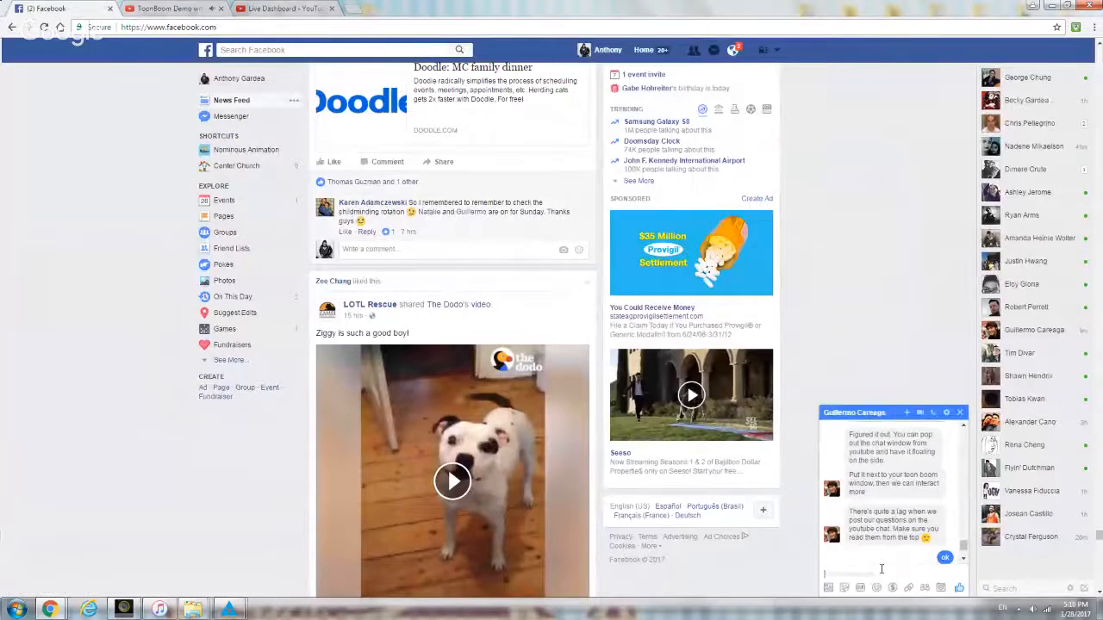
pyautogui.write('o')
pyautogui.write('id it stop?')
pyautogui.press('Return')
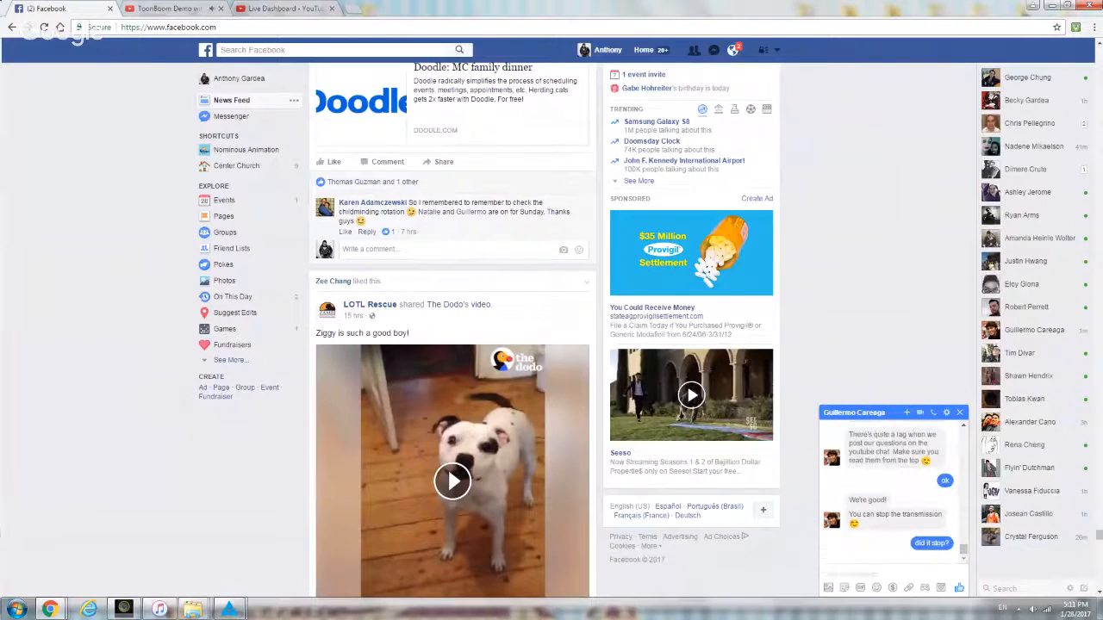
# Check the pop-out live chat for new messages and return to the Facebook conversation to read the replies.
pyautogui.moveTo(57, 610)
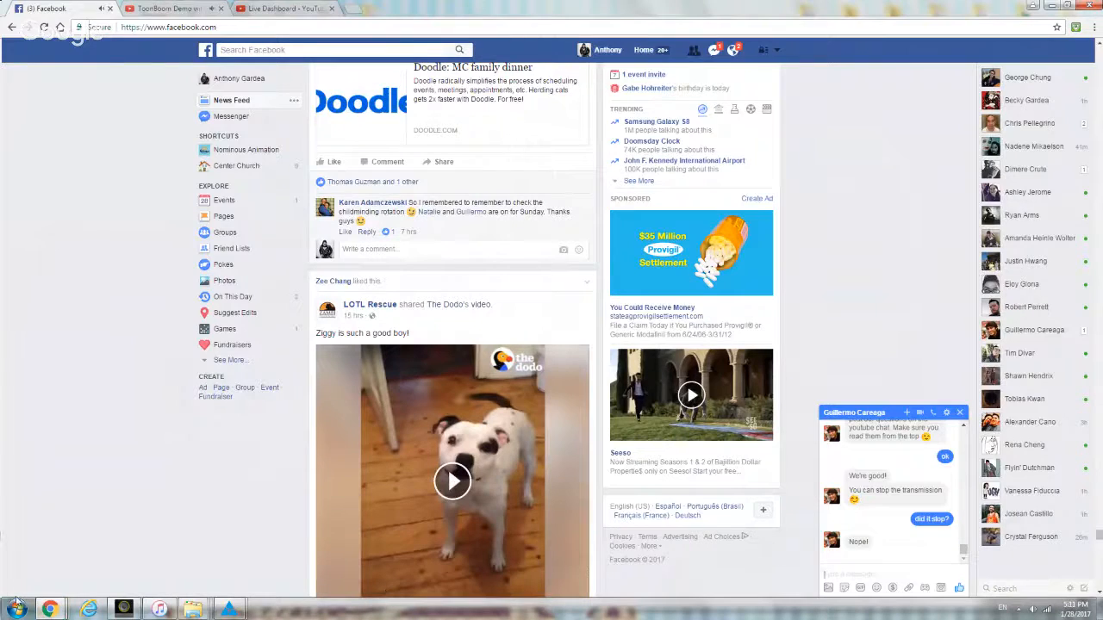
pyautogui.click(491, 561)
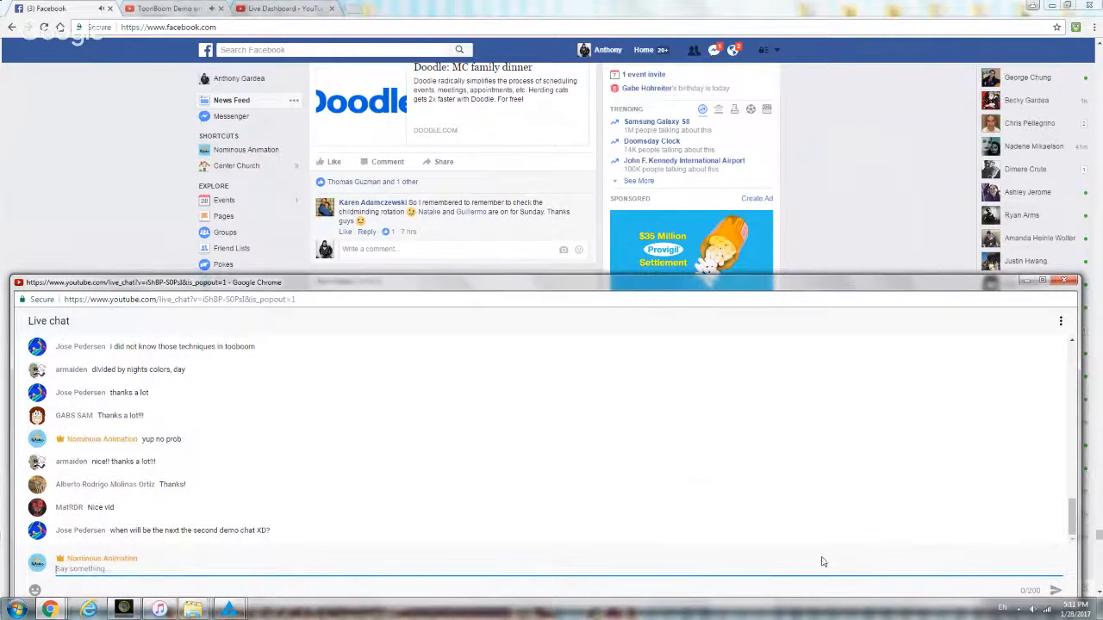
pyautogui.click(892, 248)
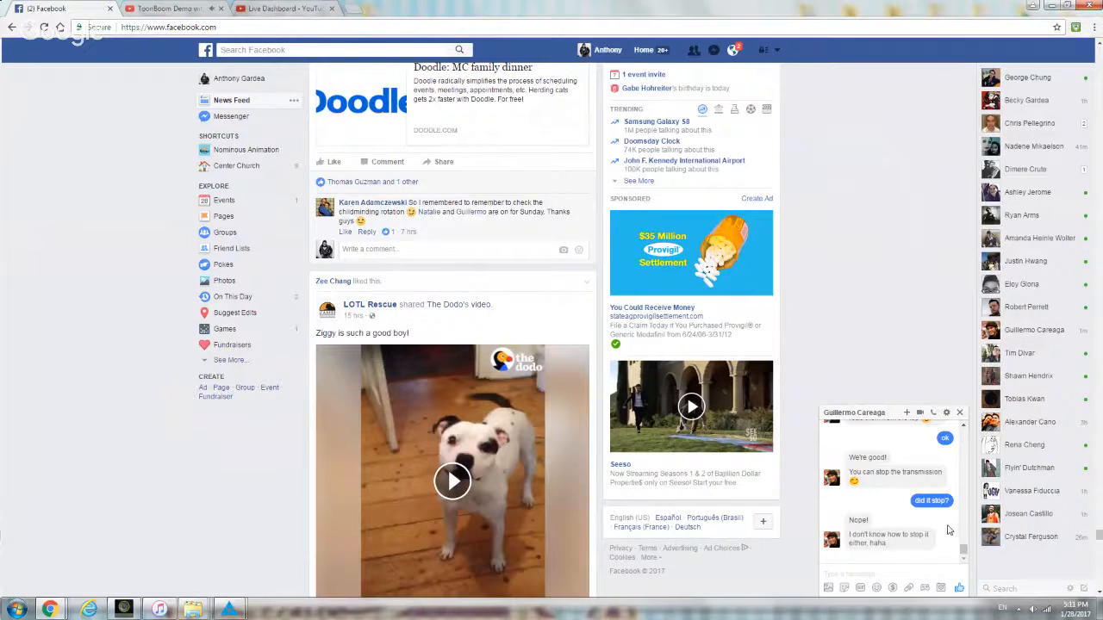
pyautogui.click(906, 586)
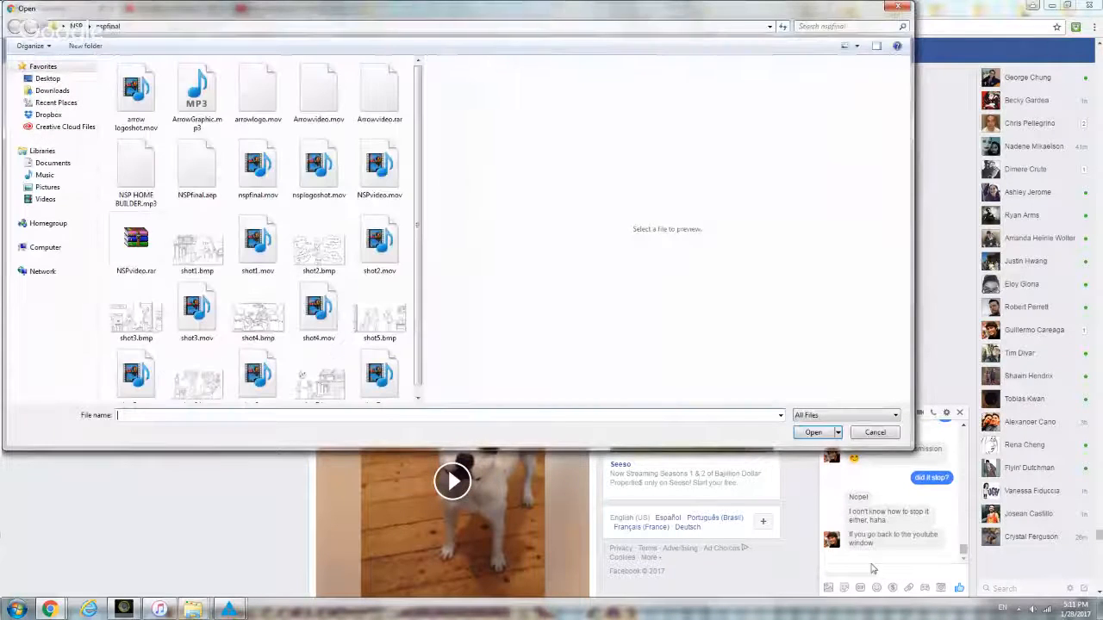
pyautogui.click(898, 7)
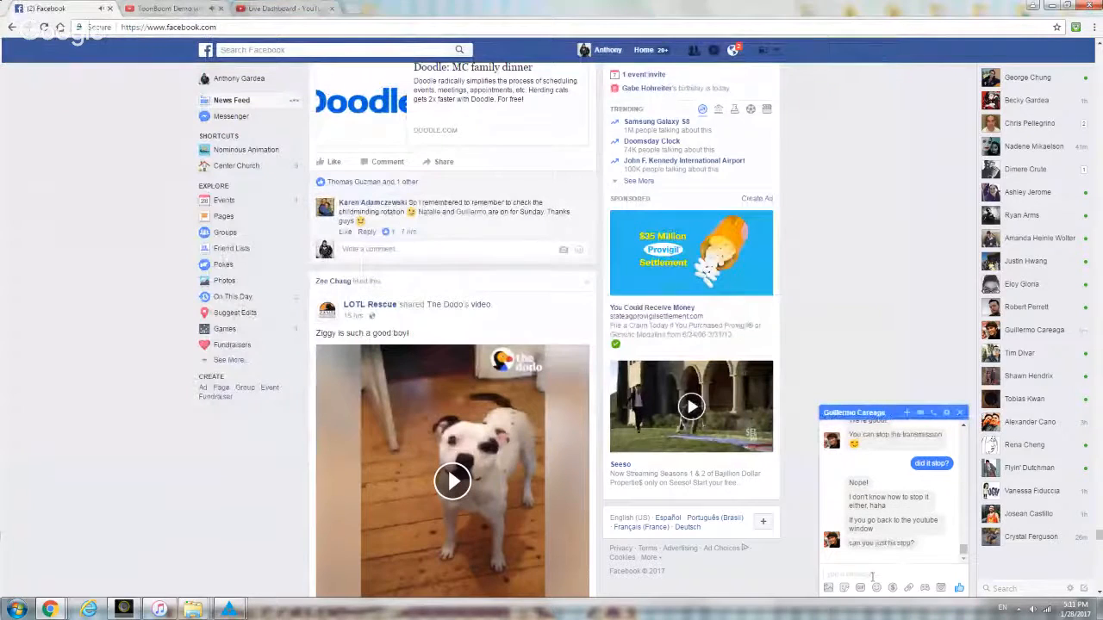
# Look at the dashboard and watch page again, and switch to the Google Hangouts window that runs the broadcast.
pyautogui.click(284, 8)
pyautogui.click(177, 8)
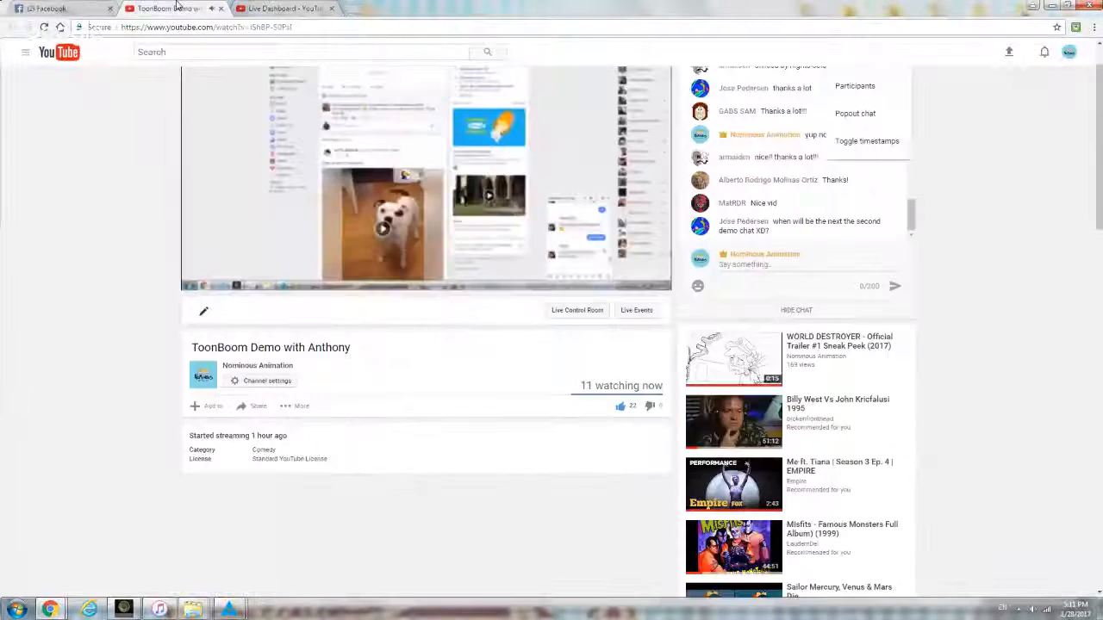
pyautogui.moveTo(48, 610)
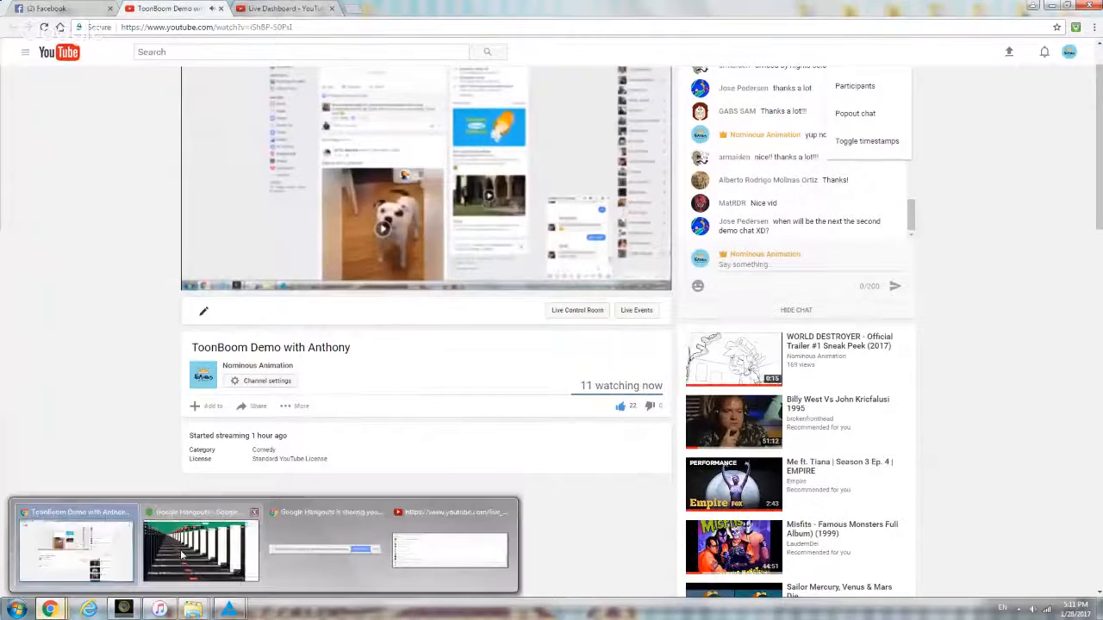
pyautogui.click(179, 555)
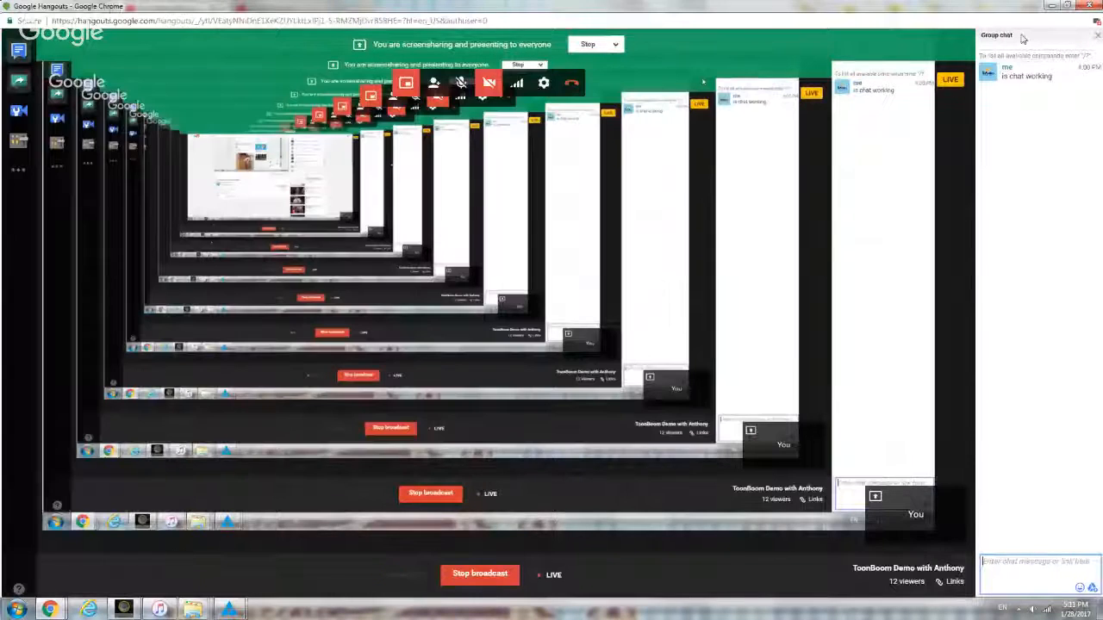